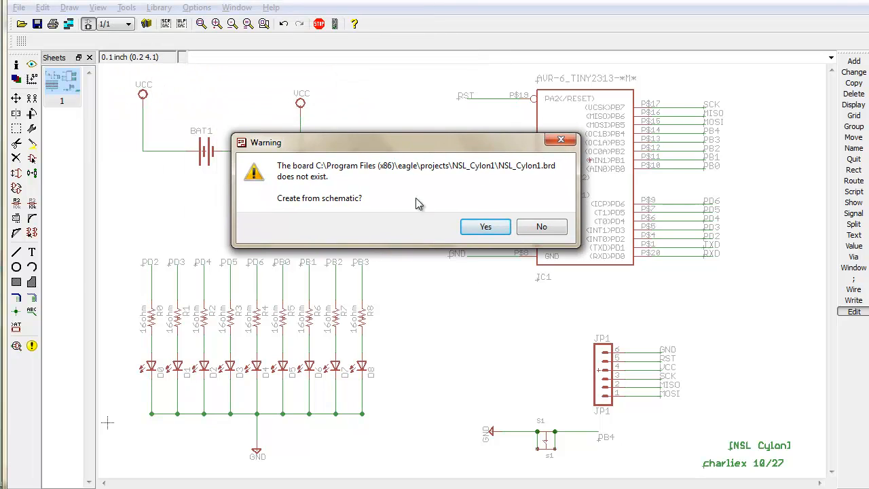
Create the board from the schematic and enlarge the board editor window to fill the screen.
left_click(486, 228)
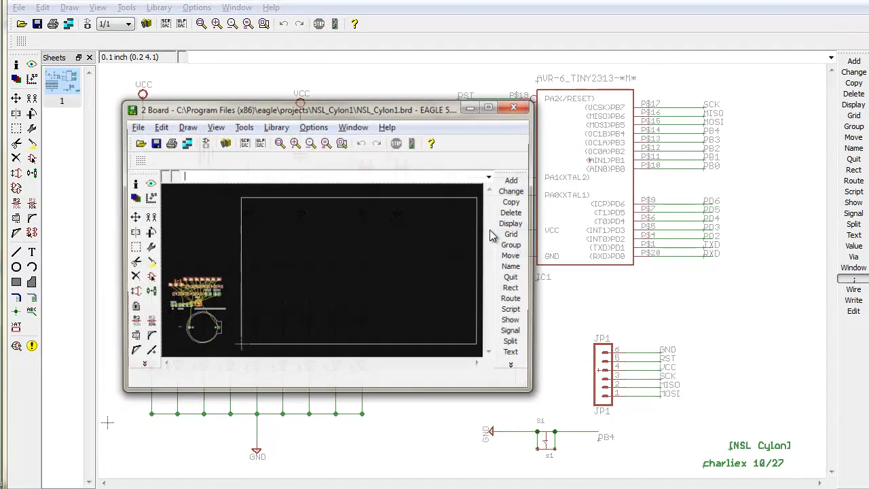
left_click_drag(450, 110, 330, 1)
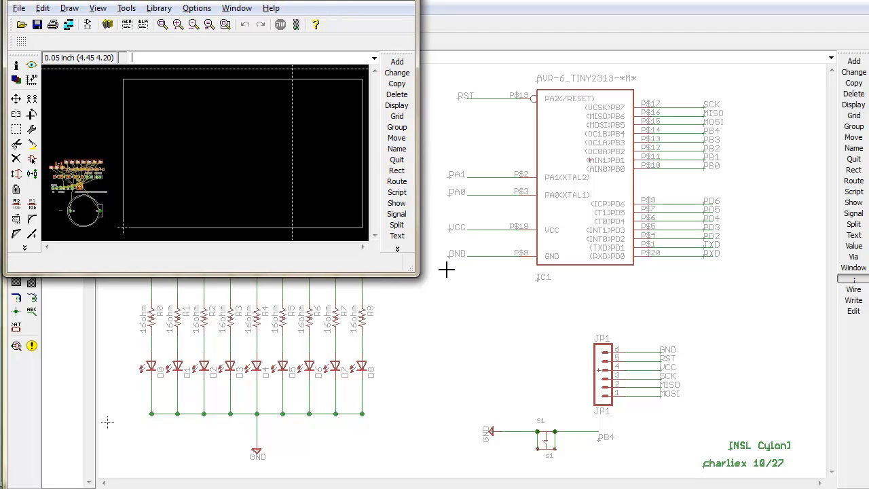
left_click_drag(417, 275, 868, 488)
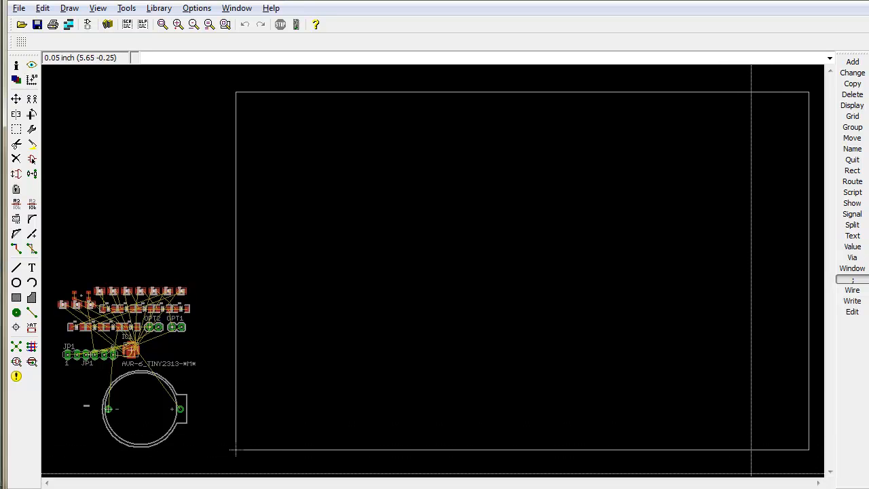
Turn on the grid display with lines, keeping size 0.05 inch and alternate size 0.025 inch.
left_click(153, 59)
type("grid")
key("Return")
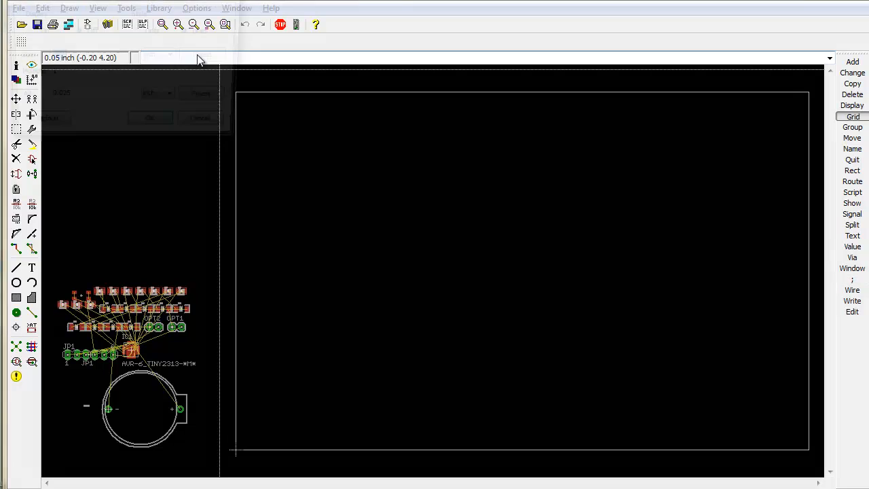
left_click_drag(211, 25, 480, 124)
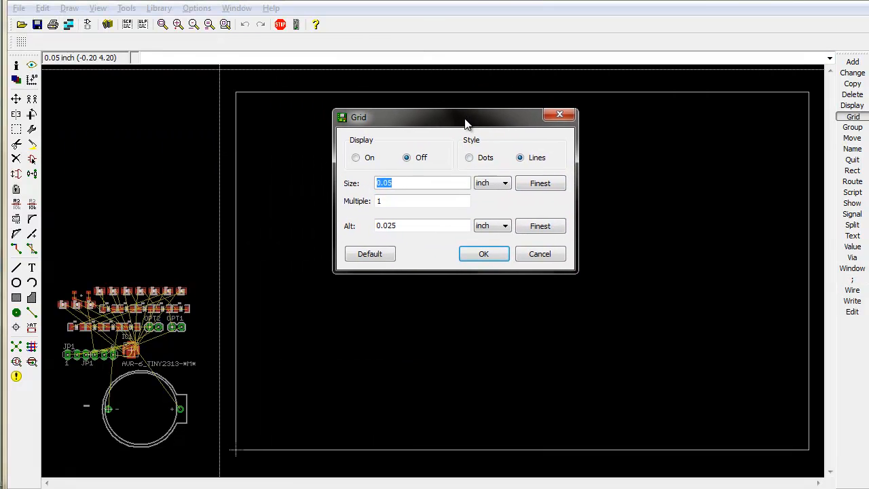
left_click(421, 190)
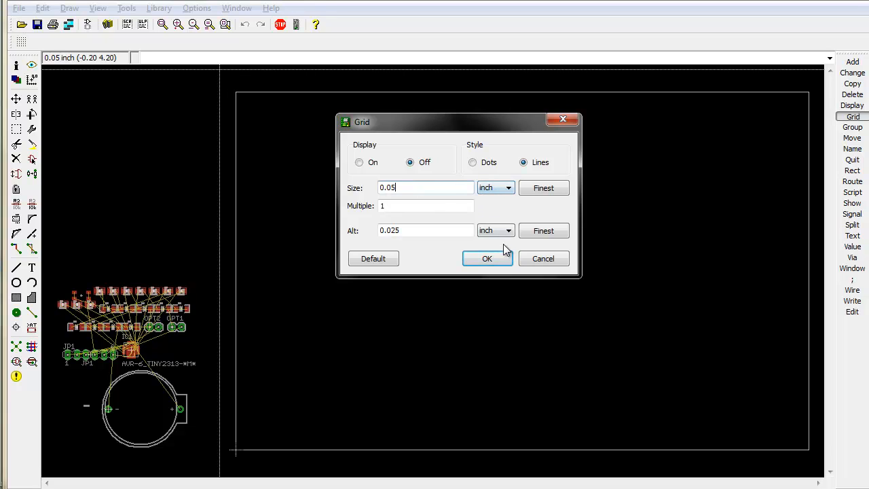
left_click(358, 163)
left_click_drag(415, 187, 353, 188)
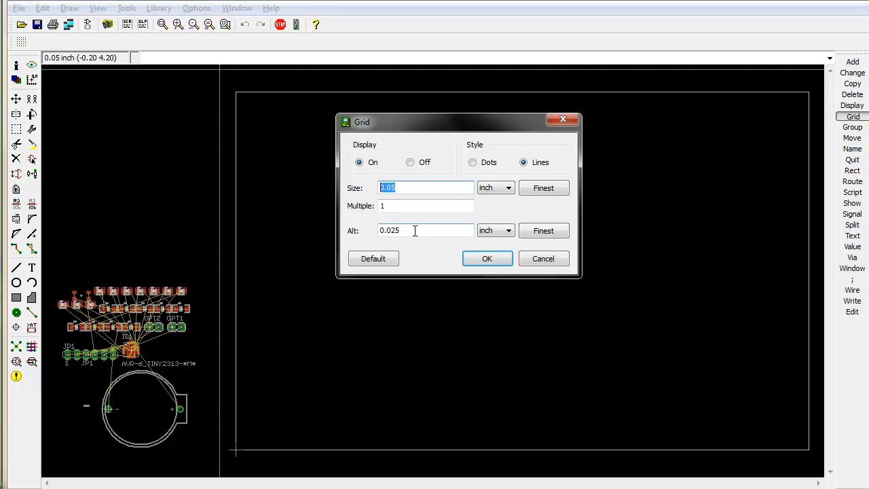
left_click_drag(413, 230, 354, 238)
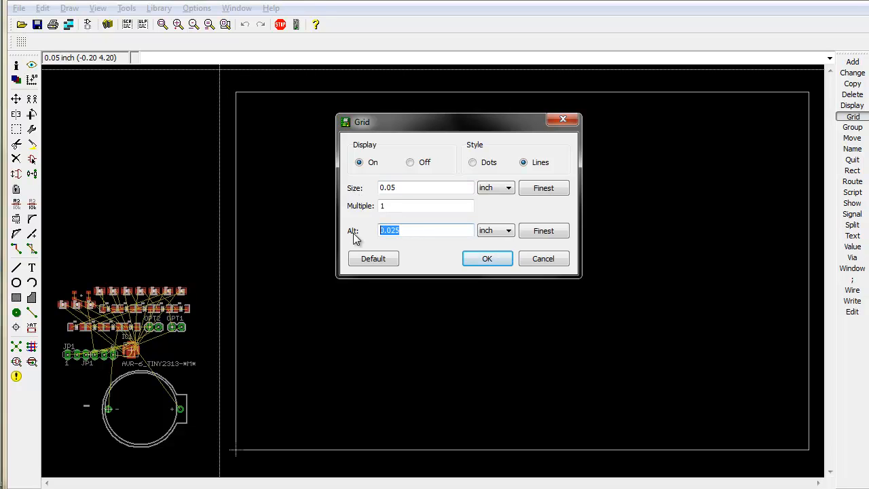
left_click(483, 259)
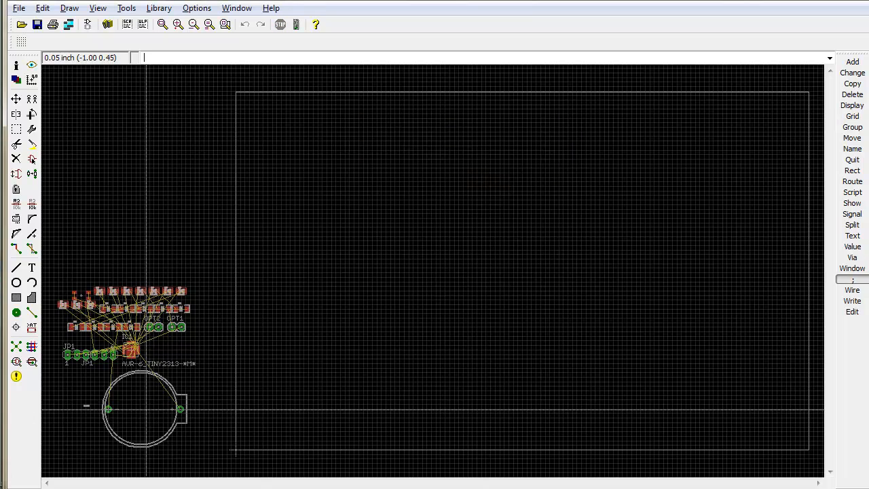
Move the battery holder BAT1 from the parts cluster into the board outline.
key("Return")
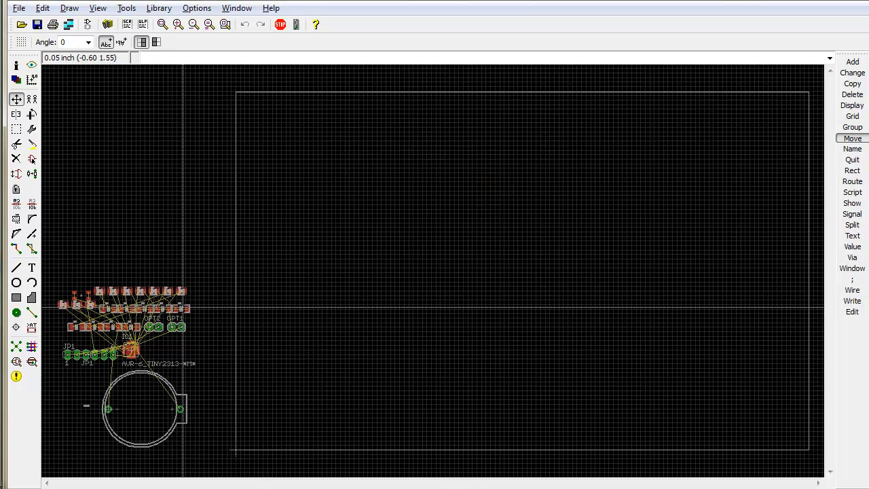
left_click(123, 409)
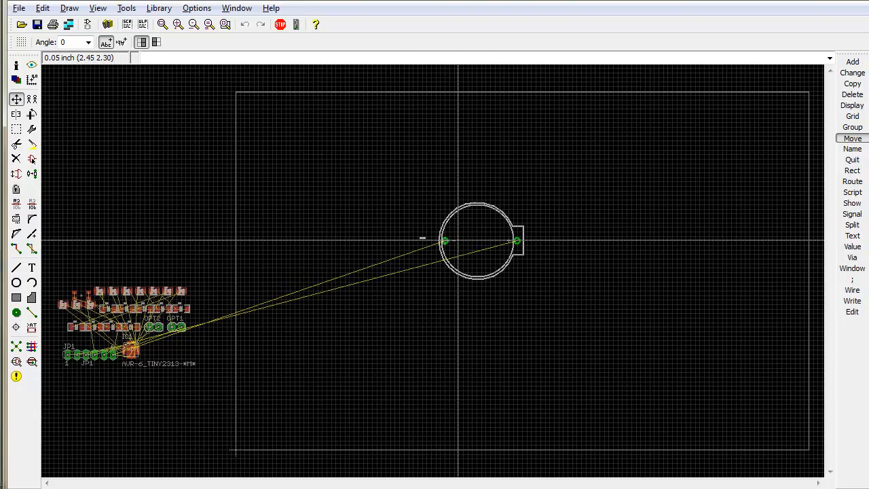
scroll(459, 233, "up", 3)
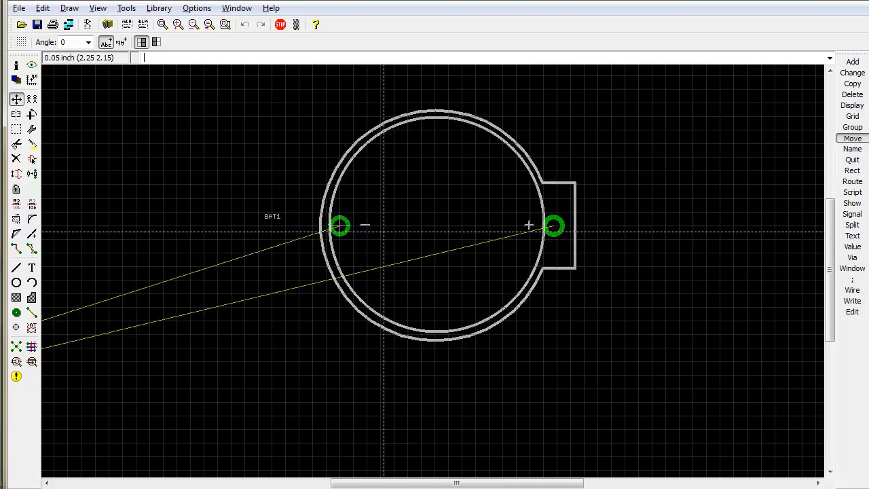
Try rotating the battery holder to 180 degrees and back to 0 while shifting it on the alternate 0.025 inch grid.
right_click(311, 245)
right_click(283, 279)
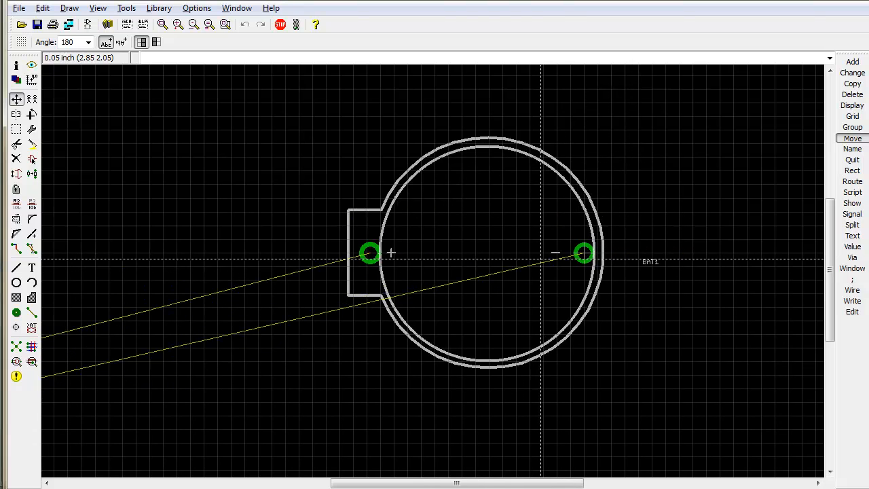
key("alt")
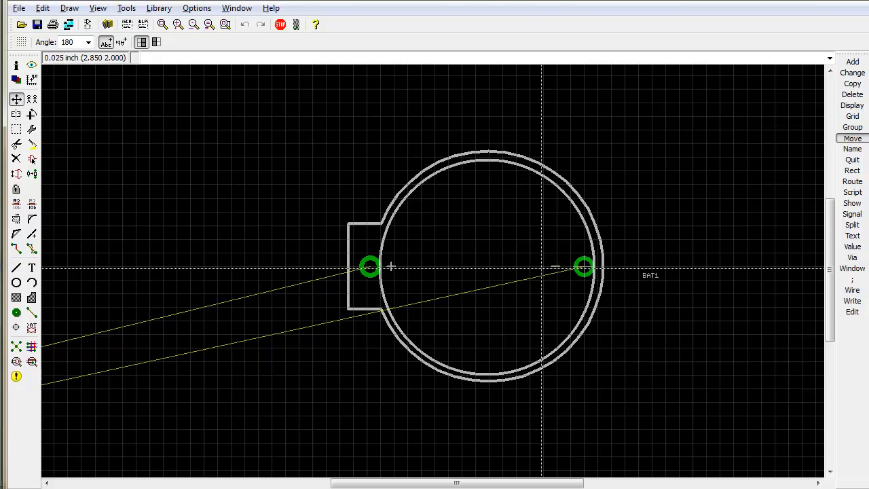
right_click(527, 267)
right_click(489, 262)
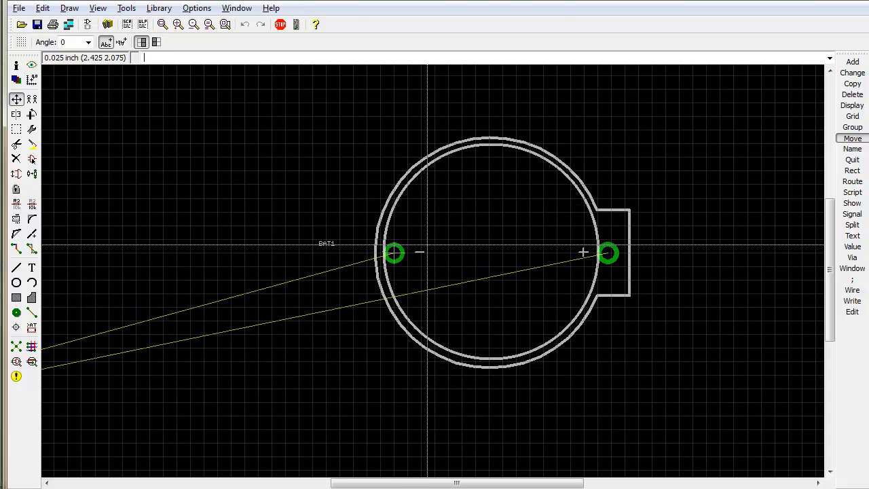
key("alt")
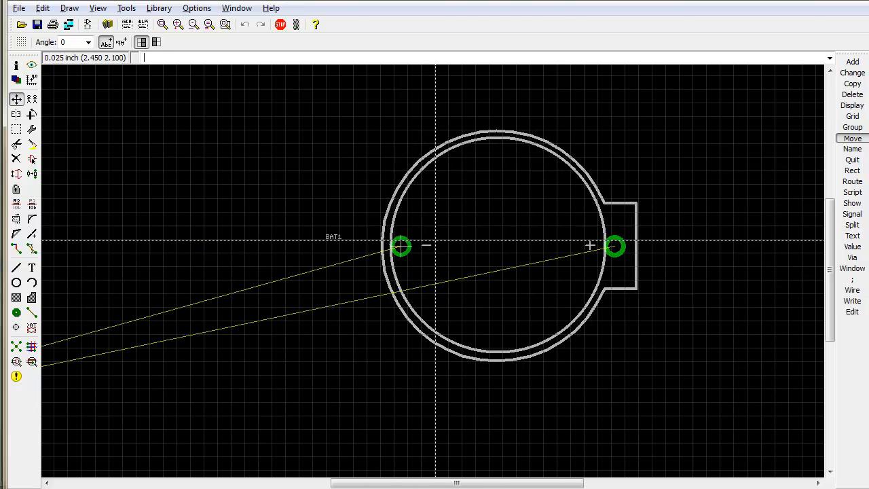
scroll(429, 198, "down", 3)
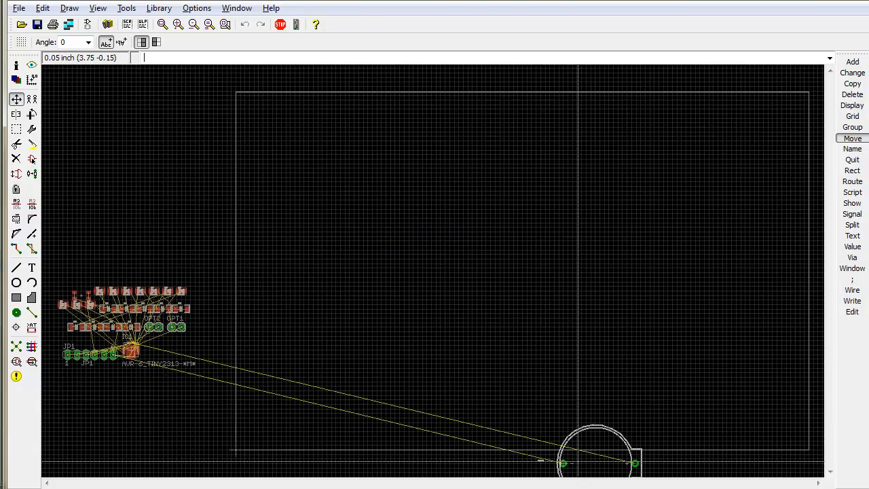
scroll(503, 237, "up", 2)
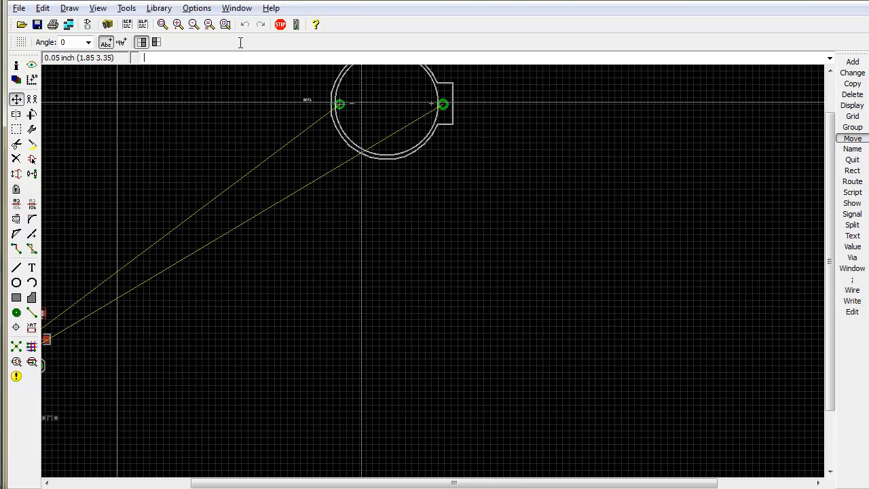
Review the main and alternate grid size settings and accept them without edits.
key("Return")
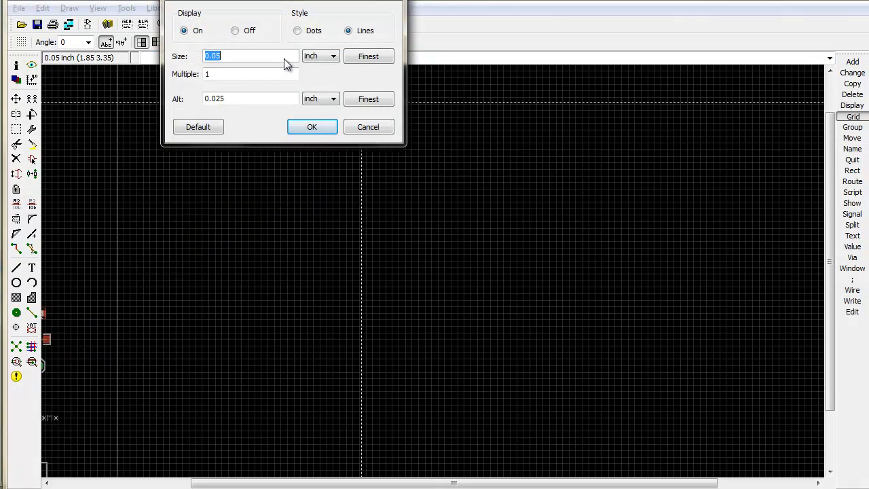
left_click_drag(264, 0, 533, 119)
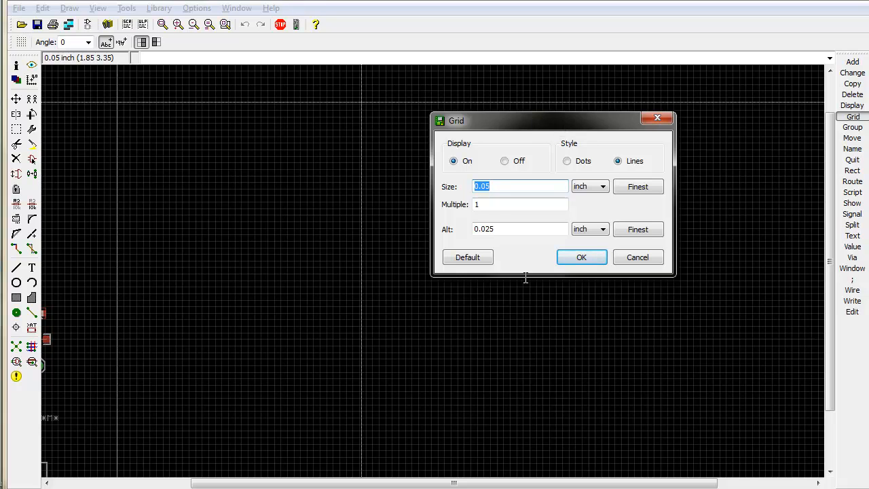
left_click(535, 191)
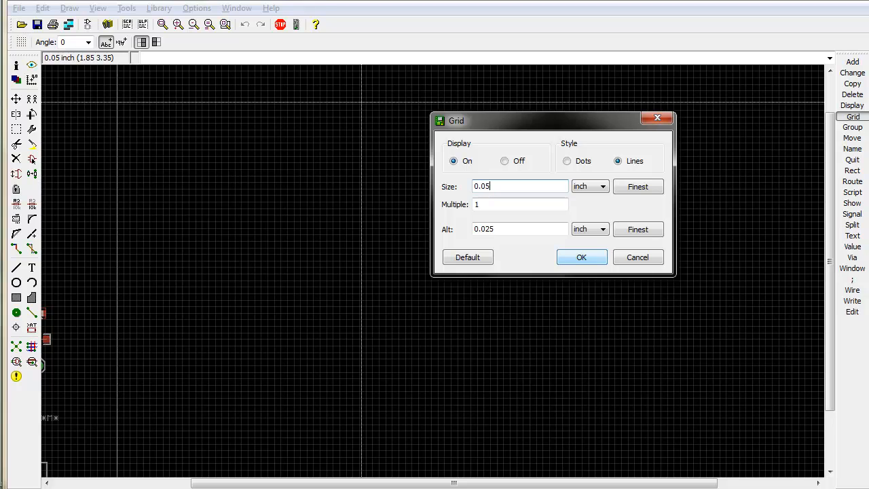
left_click(581, 256)
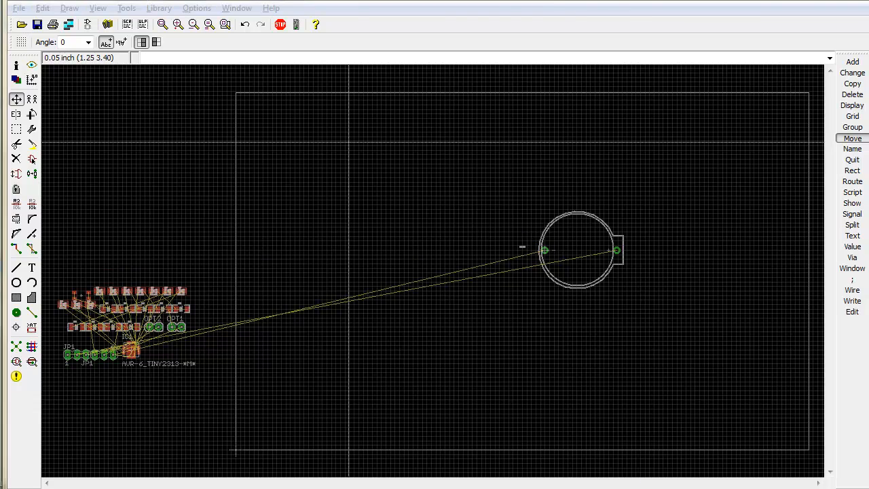
Switch the board grid unit to mm with a size of 1.27.
left_click(307, 59)
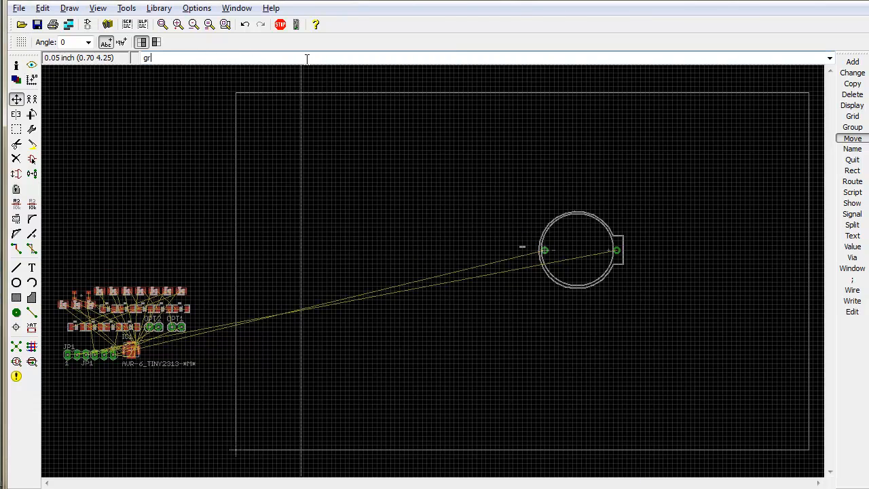
type("grid")
key("Return")
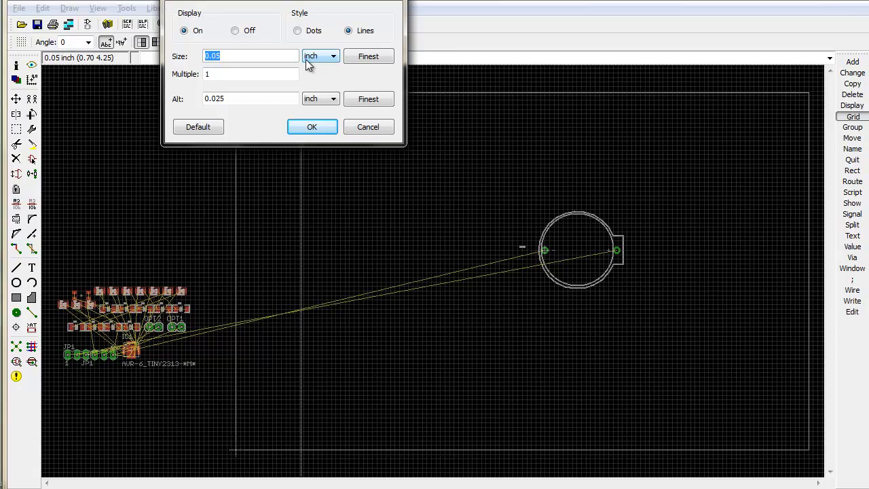
left_click(308, 59)
left_click(321, 75)
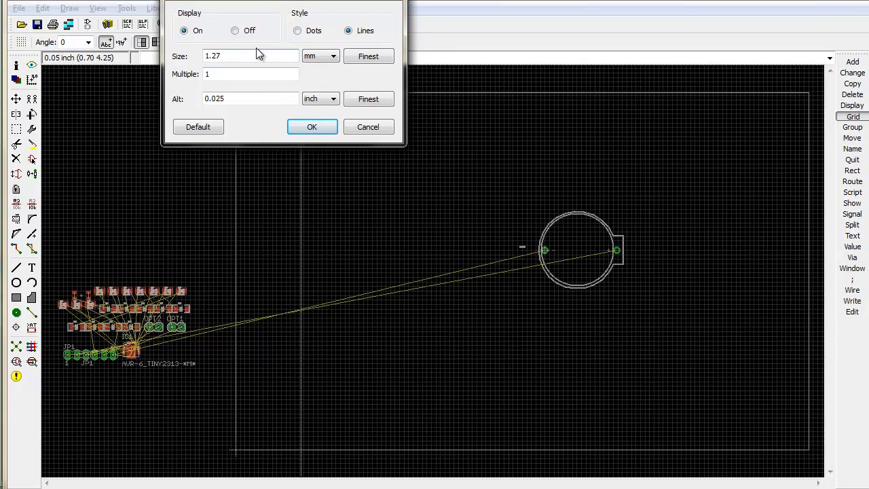
left_click(312, 127)
Set the upper outline wire's coordinates from 13, 12 to -17, 12 in its properties.
right_click(374, 92)
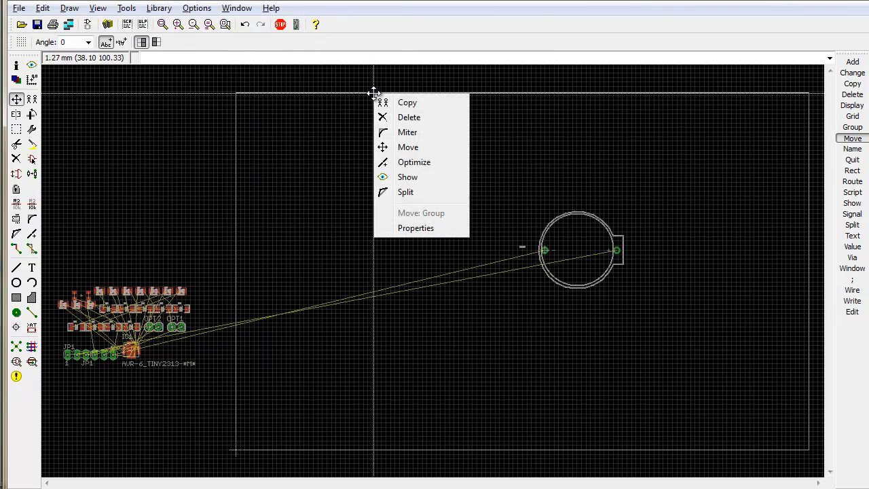
left_click(438, 230)
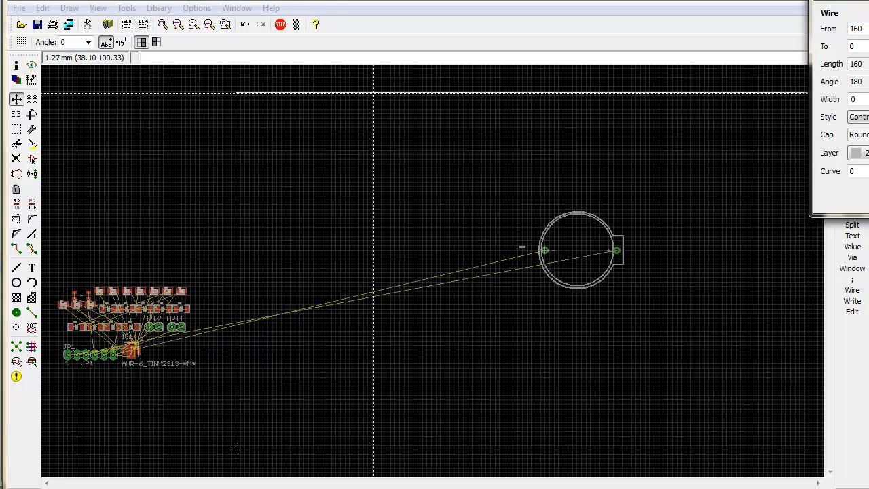
left_click_drag(507, 149, 445, 150)
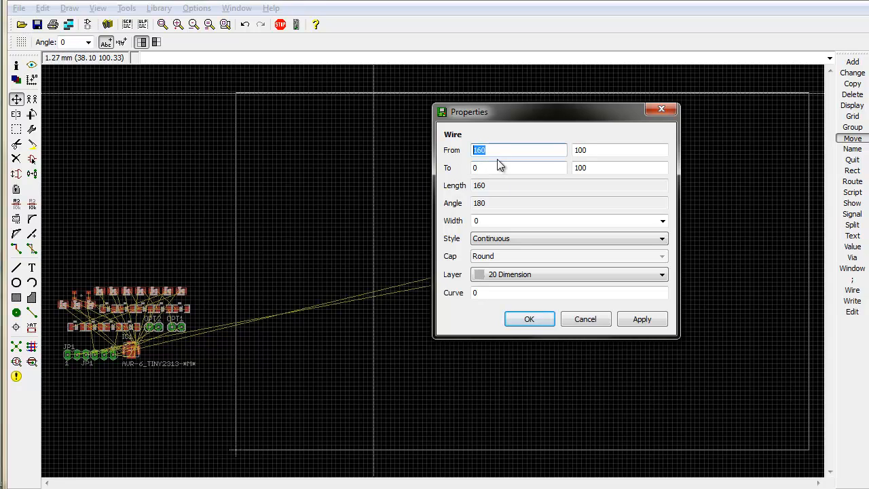
type("13")
key("Tab")
type("12")
key("Tab")
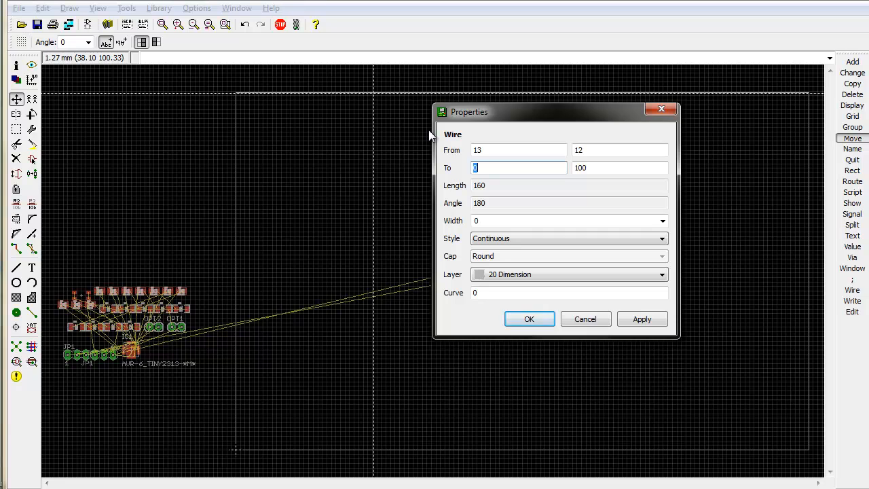
type("-127")
key("Tab")
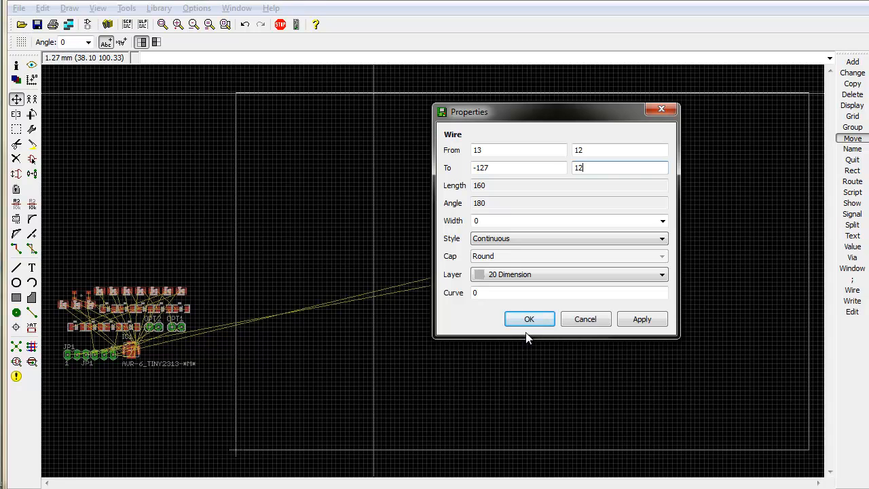
left_click(522, 168)
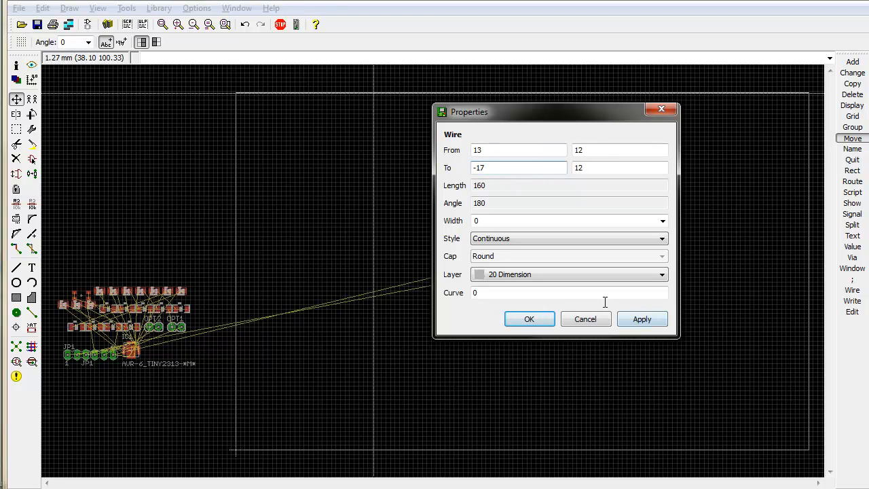
left_click(529, 319)
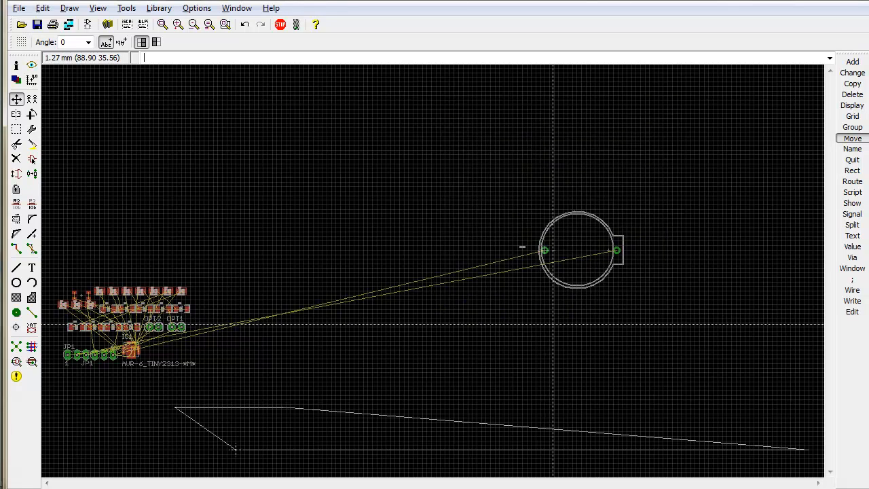
Edit the sloping outline wire's properties so that it runs vertically down from the upper wire's end at X 13.
scroll(685, 401, "down", 1)
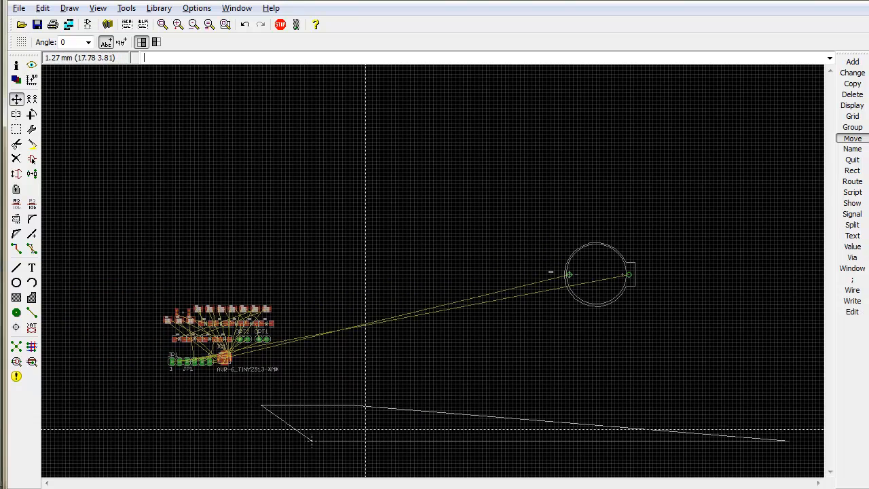
right_click(416, 411)
left_click(450, 487)
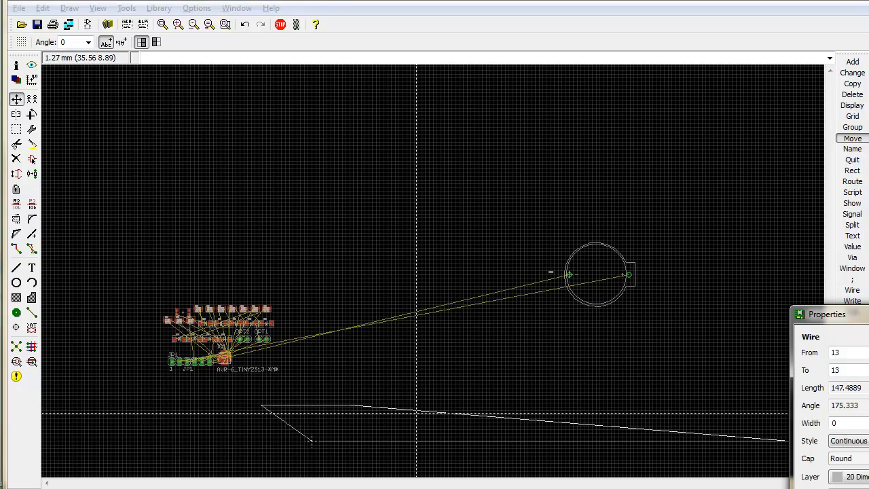
key("Return")
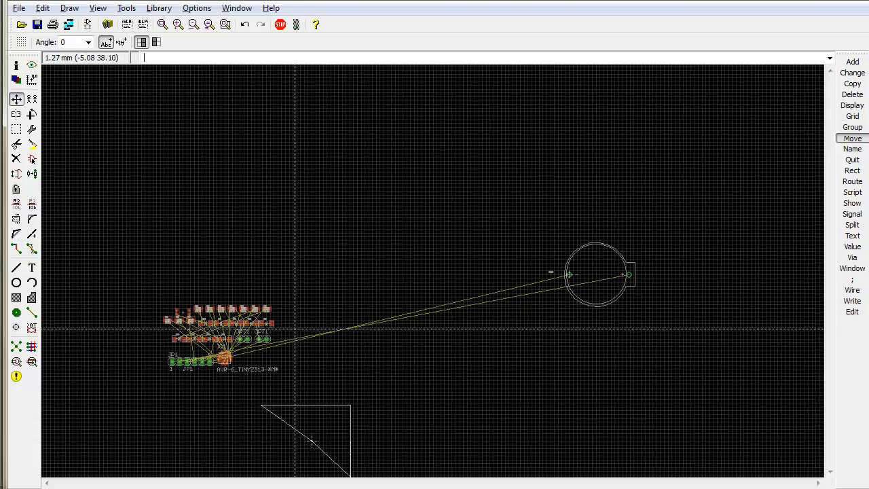
Set the remaining sloping outline wire's coordinates from -17, -12 to 13, -12 in its properties to close the rectangular outline.
scroll(332, 421, "up", 2)
scroll(332, 421, "up", 2)
scroll(306, 454, "down", 1)
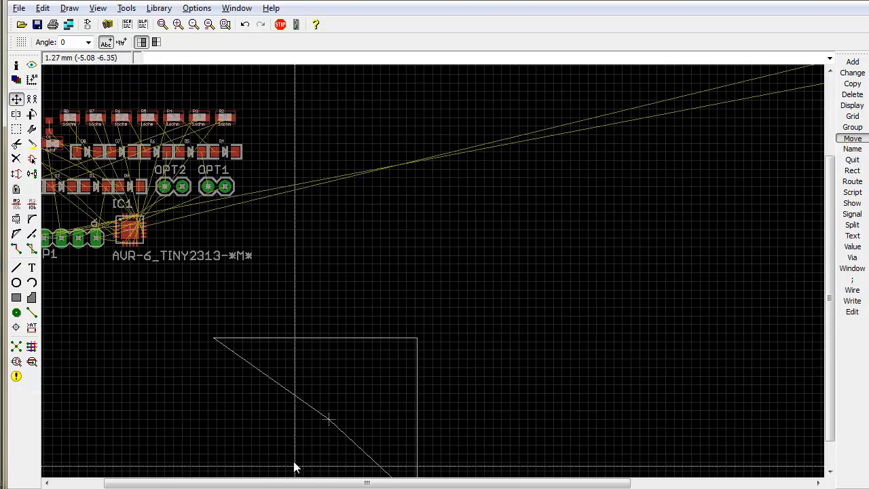
right_click(349, 446)
left_click(380, 488)
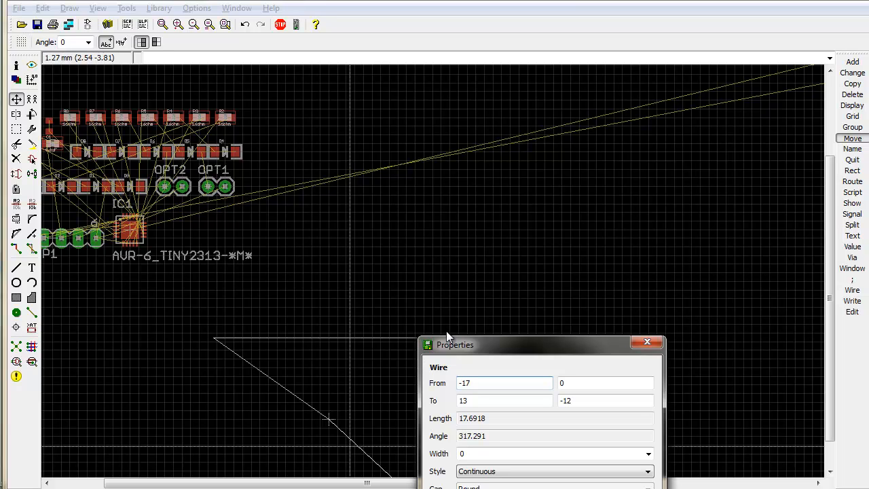
key("Tab")
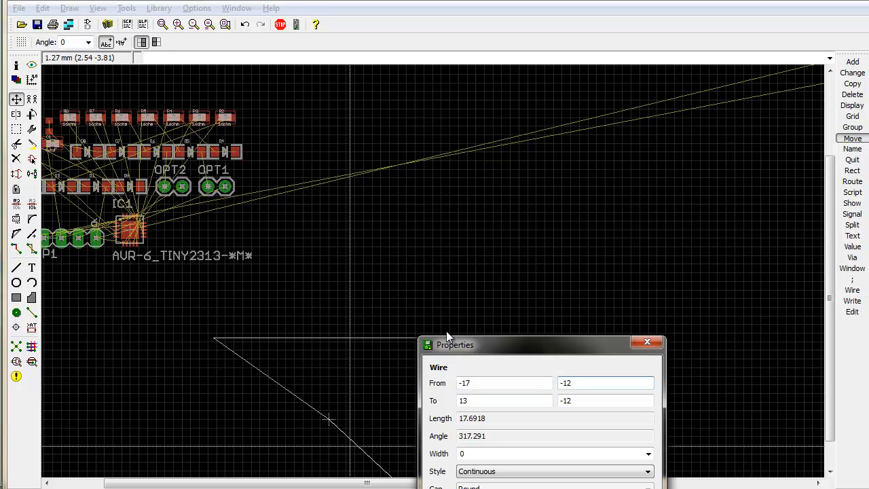
key("Tab")
key("Tab")
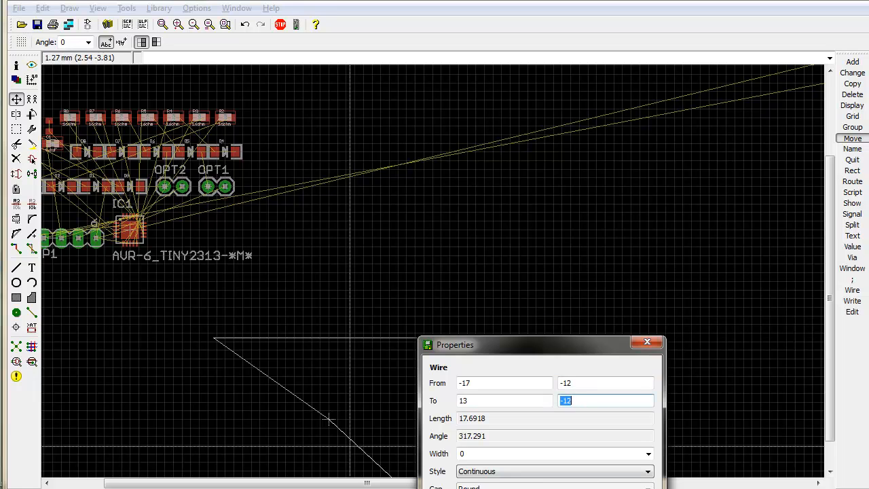
key("Return")
key("alt+F2")
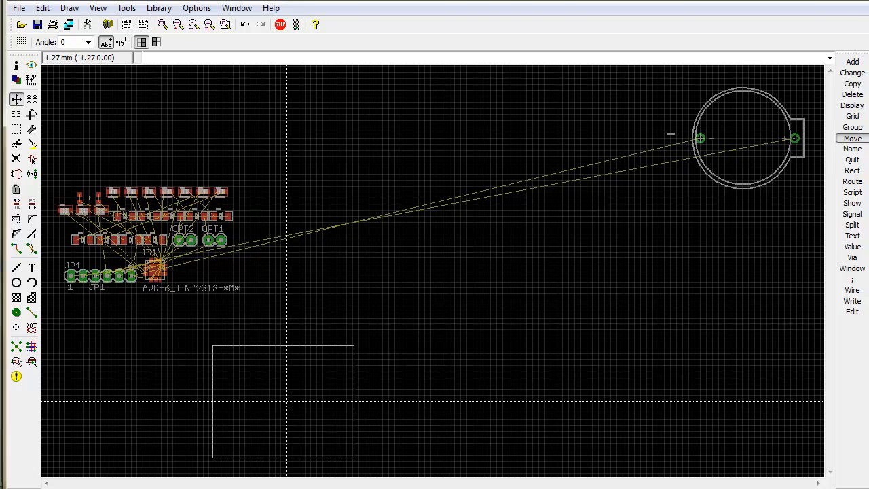
Examine the rectangular board outline around the origin.
scroll(293, 401, "up", 1)
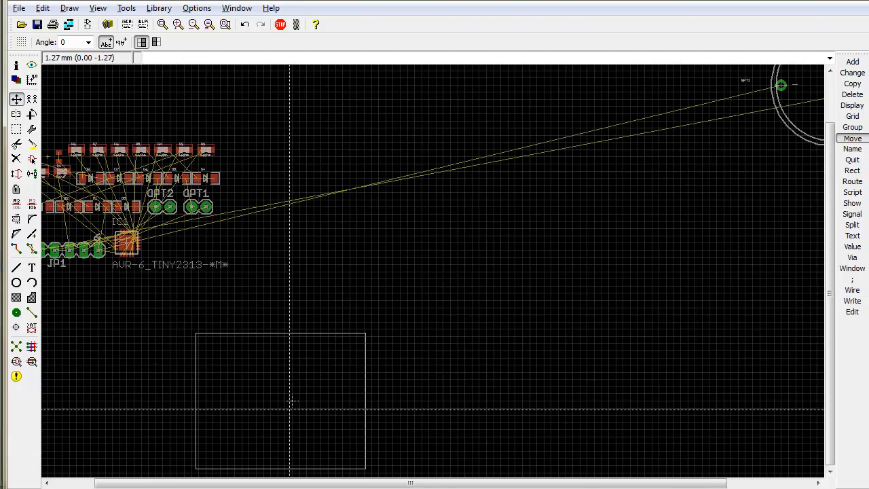
scroll(293, 400, "up", 2)
scroll(293, 400, "down", 1)
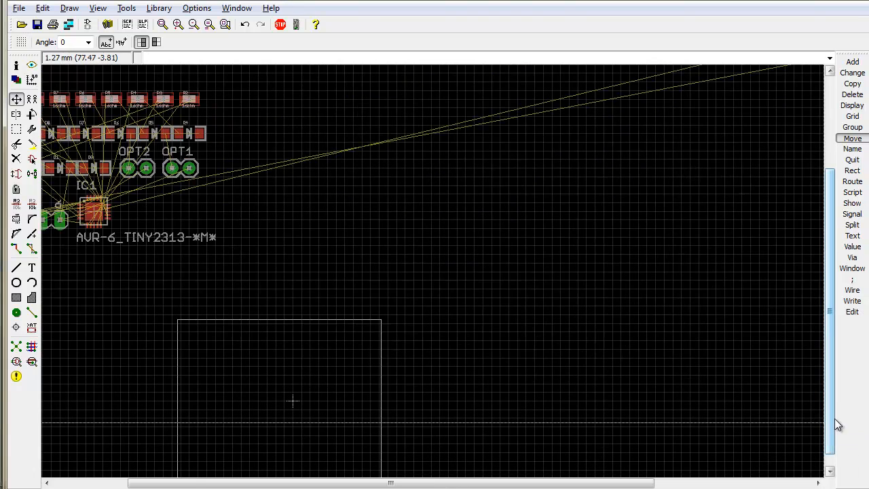
left_click_drag(831, 420, 830, 431)
scroll(248, 397, "up", 1)
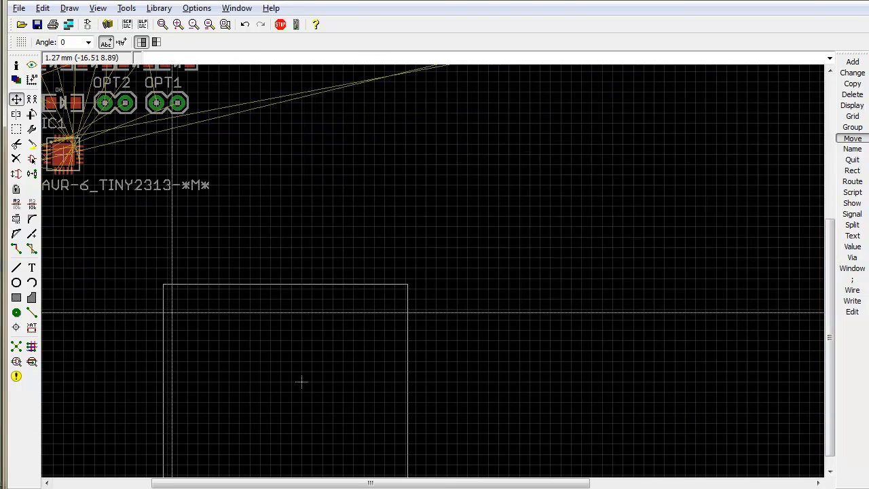
scroll(292, 378, "up", 2)
scroll(287, 385, "down", 1)
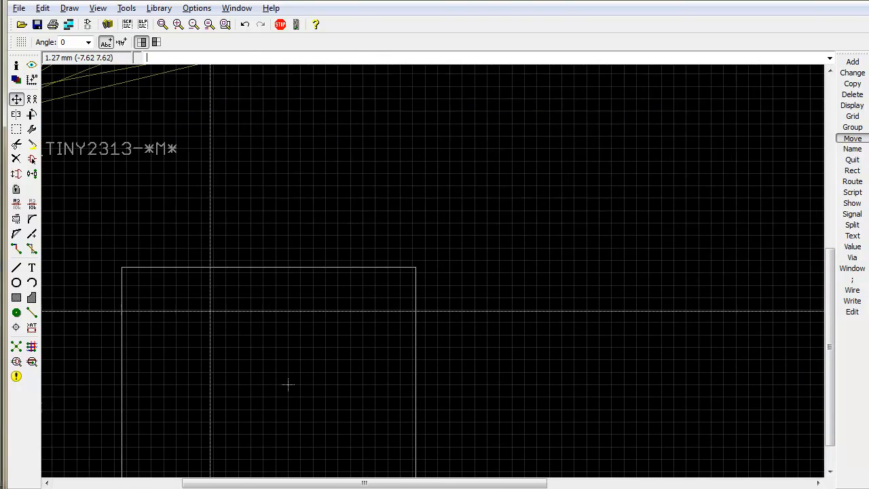
scroll(288, 385, "down", 2)
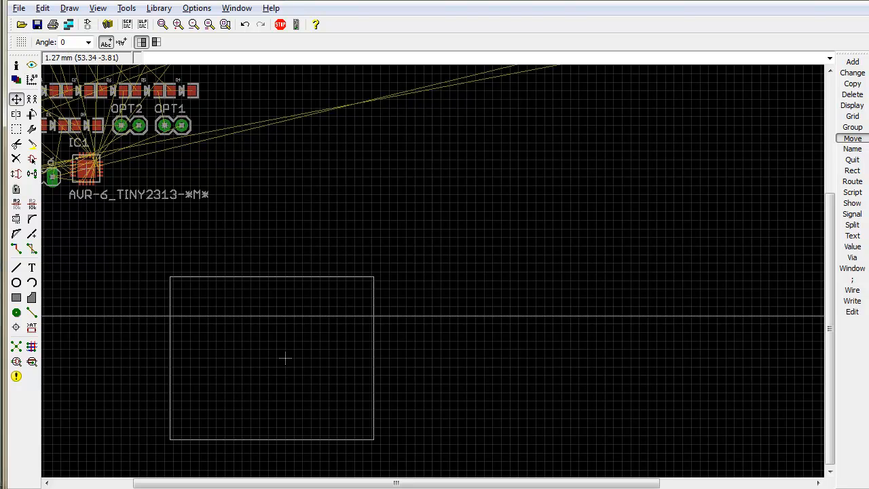
middle_click_drag(285, 358, 278, 364)
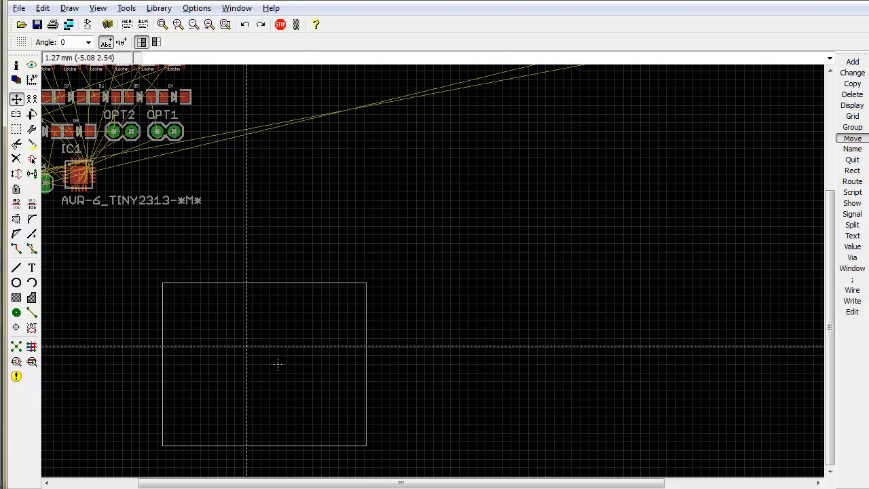
Switch the board grid unit to inch with a size of 0.05.
left_click(228, 59)
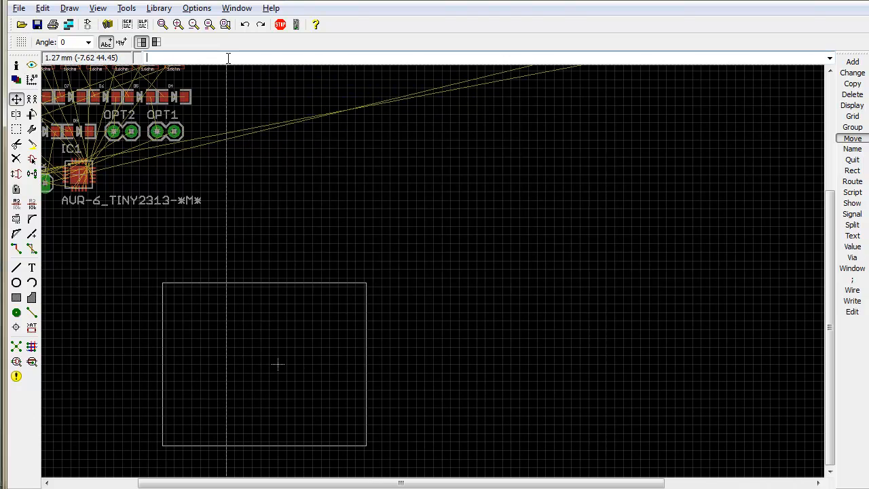
type("grid")
key("Return")
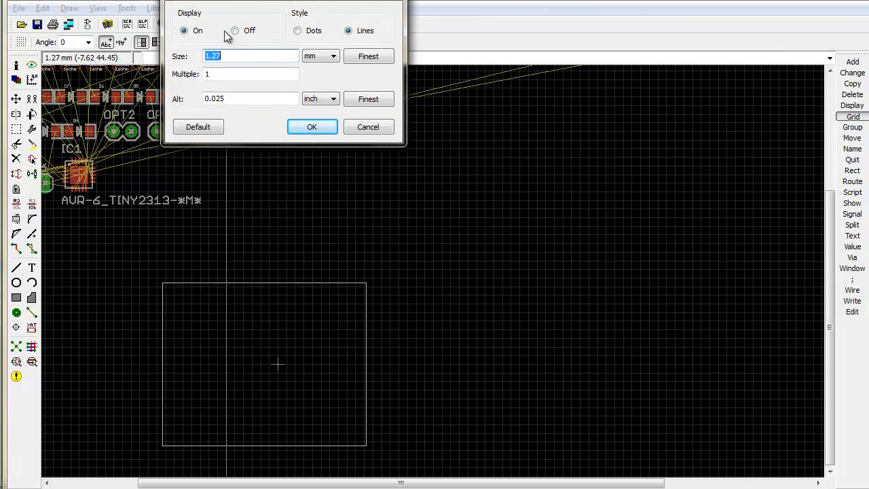
left_click(320, 56)
left_click(319, 105)
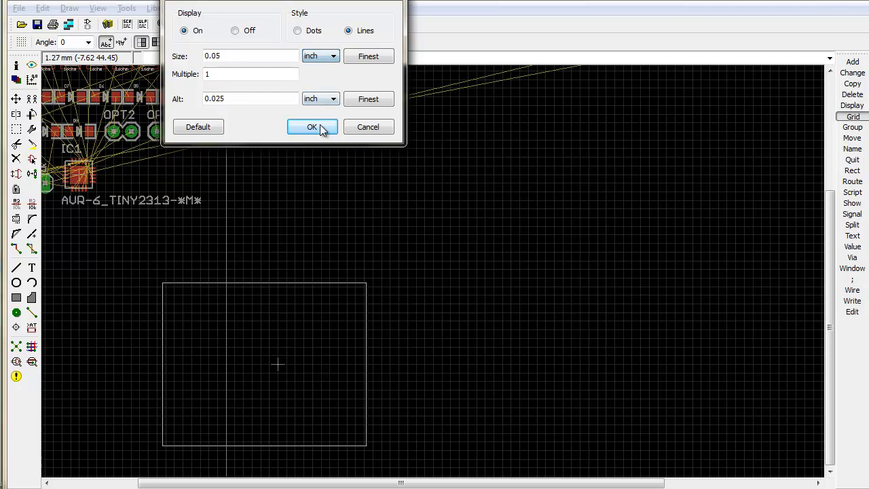
left_click(312, 127)
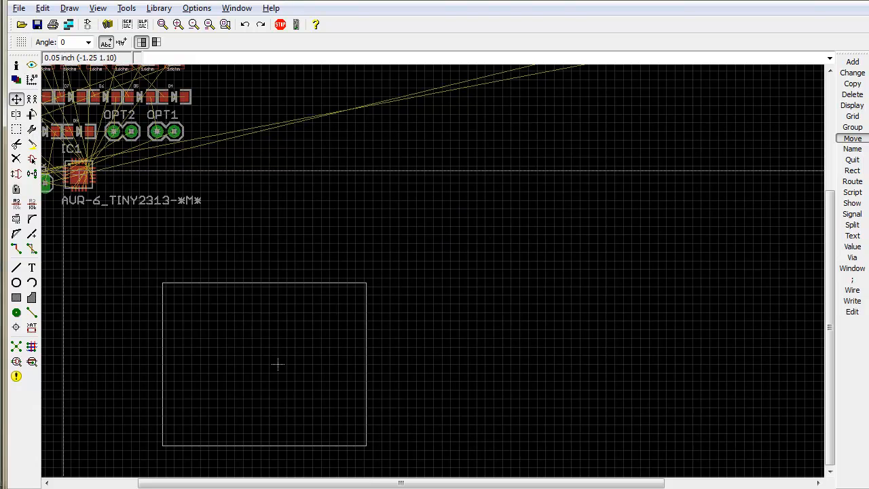
Try to enlarge the board outline by moving its four corners outward to a rectangle about 1.98 inches wide.
left_click(368, 326)
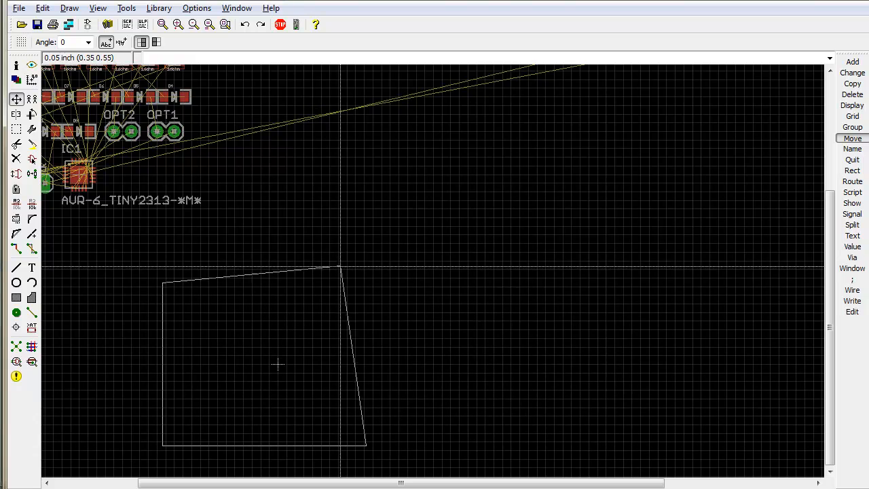
left_click(495, 267)
left_click(366, 446)
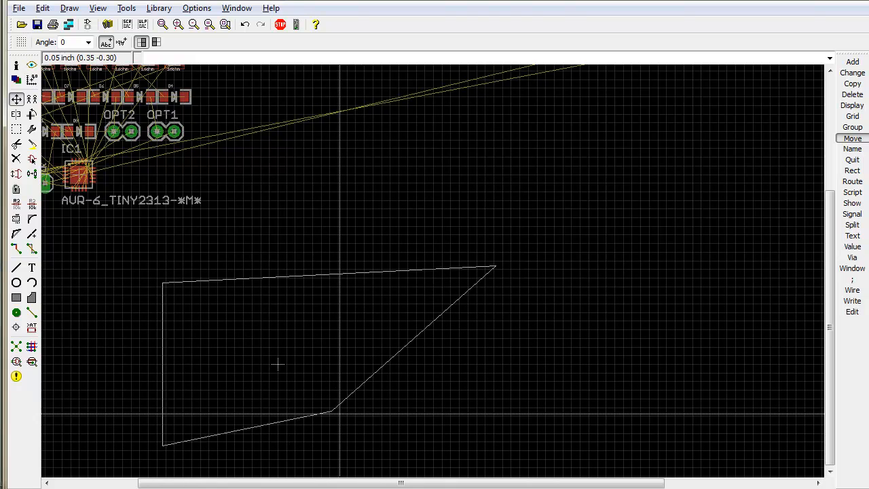
left_click(496, 461)
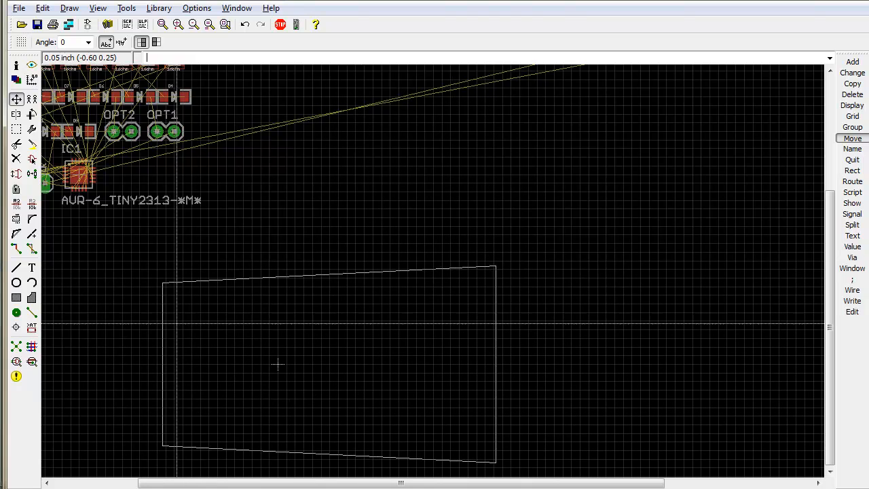
left_click(163, 281)
left_click(155, 267)
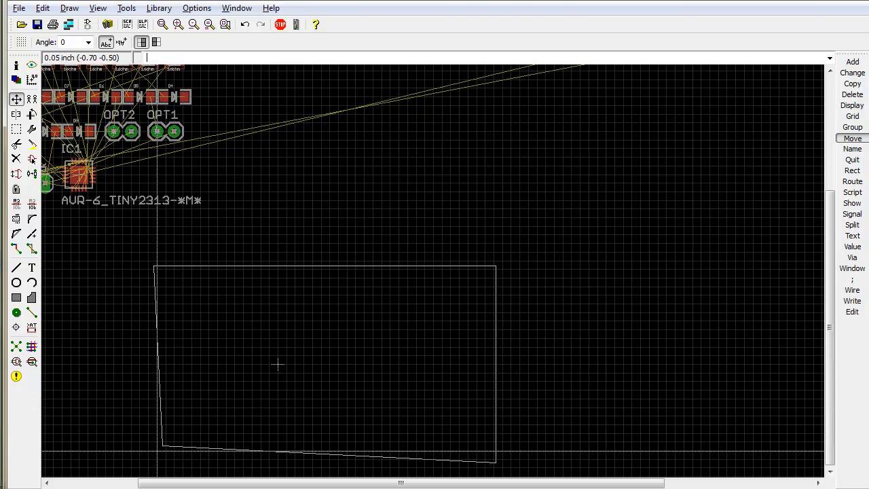
left_click(155, 461)
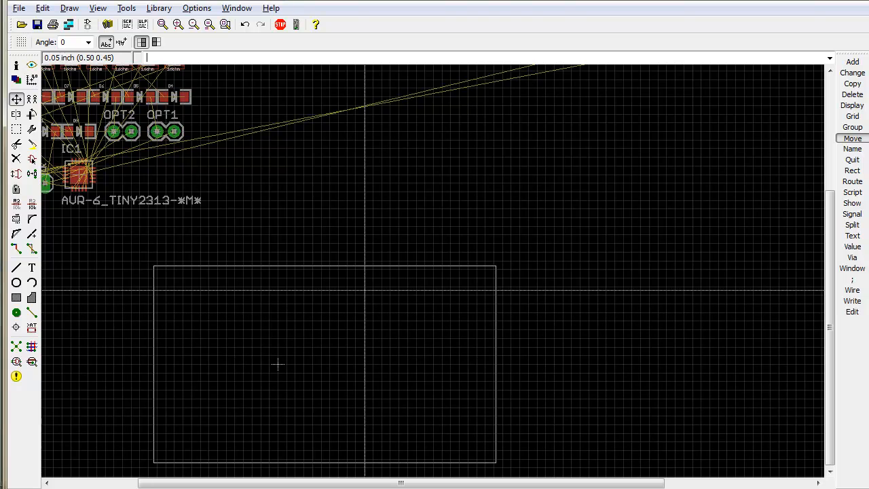
Review the upper outline wire's length, style, width and layer in its properties without changing anything.
right_click(366, 263)
left_click(410, 398)
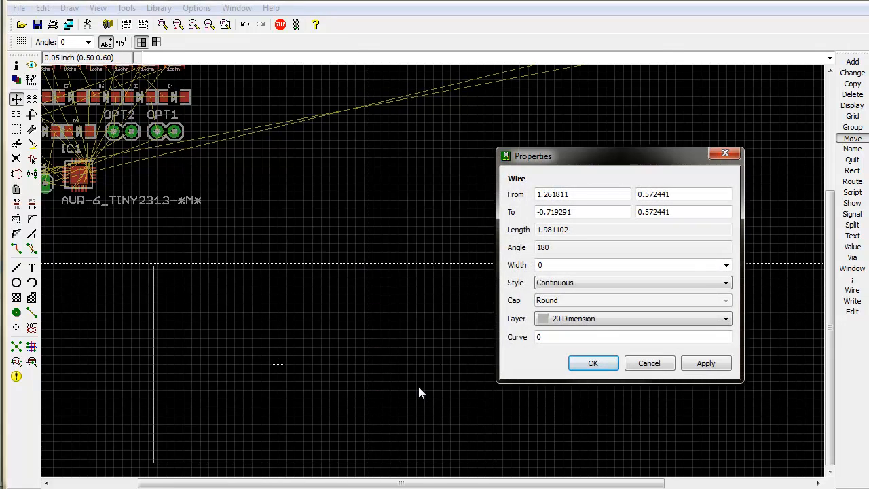
left_click_drag(576, 174, 429, 172)
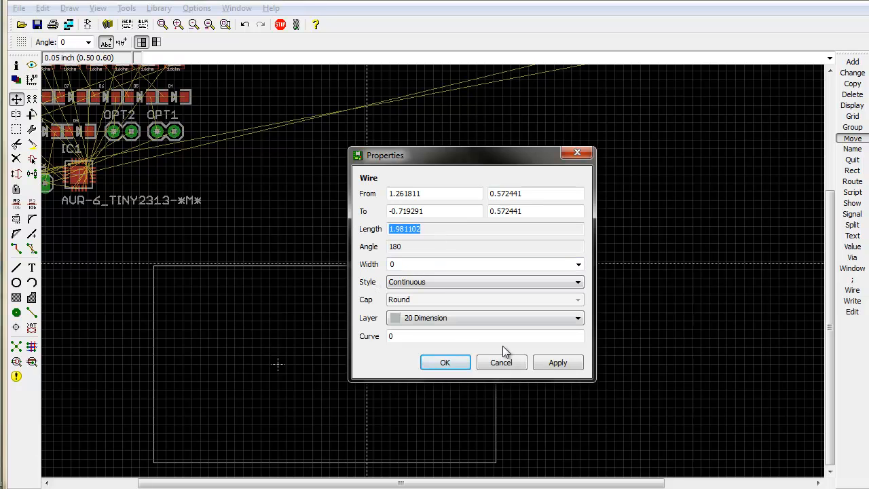
left_click(437, 284)
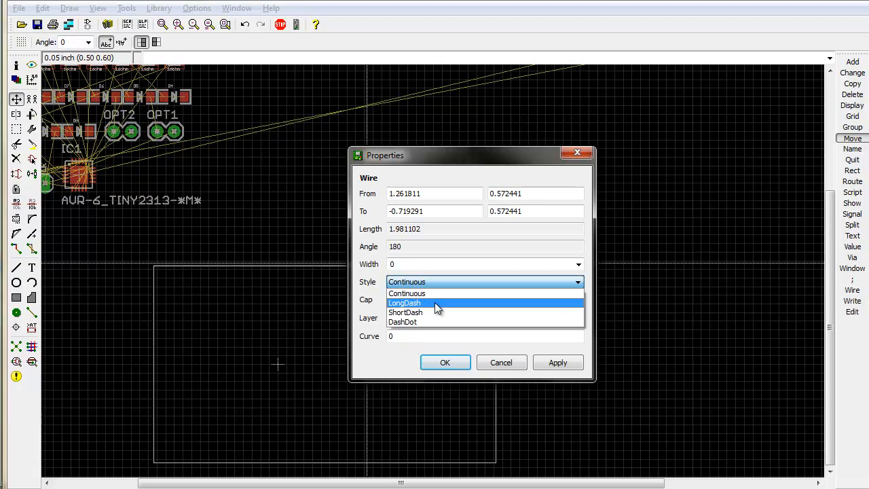
left_click(442, 283)
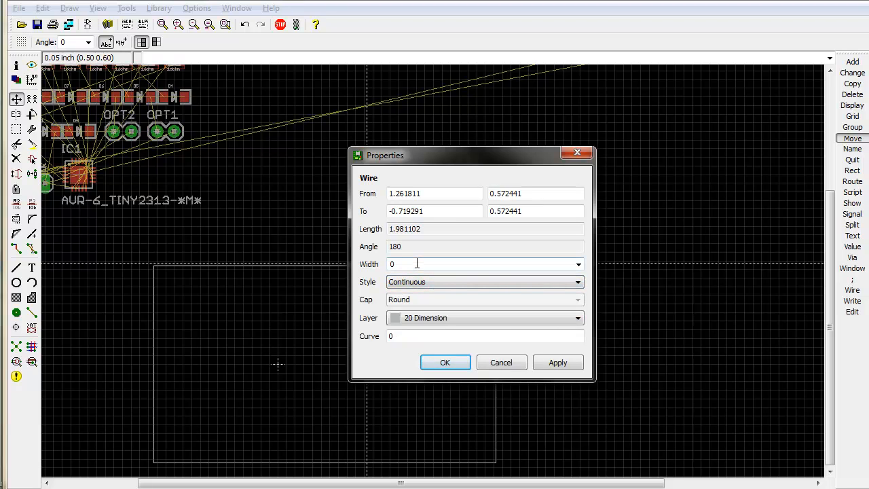
left_click(432, 317)
left_click(434, 319)
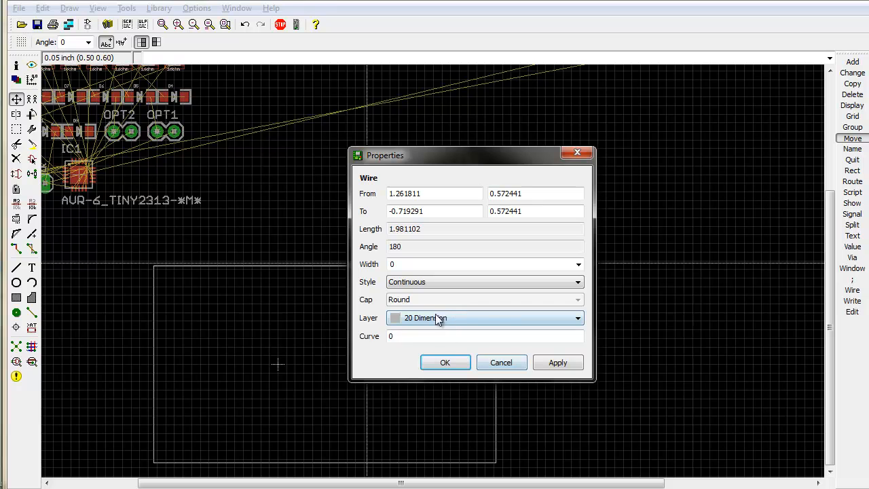
left_click(517, 363)
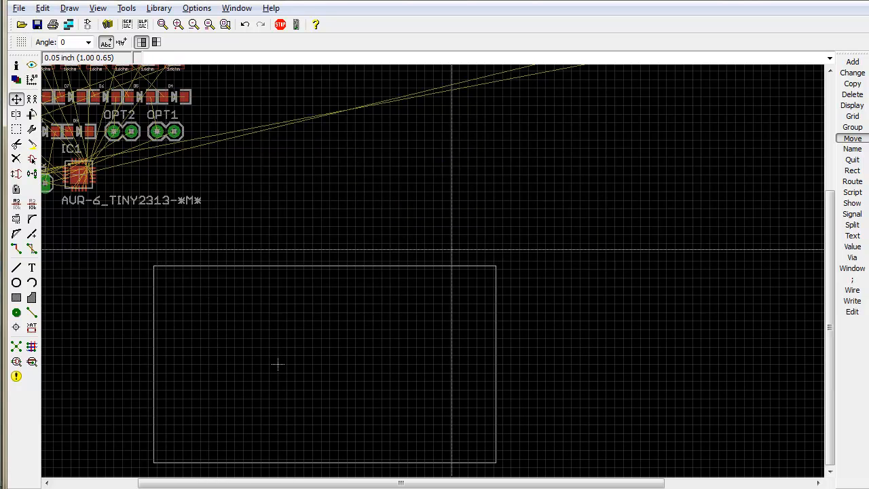
Undo the corner moves of the board outline.
key("ctrl+z")
key("ctrl+z")
key("ctrl+z")
key("ctrl+z")
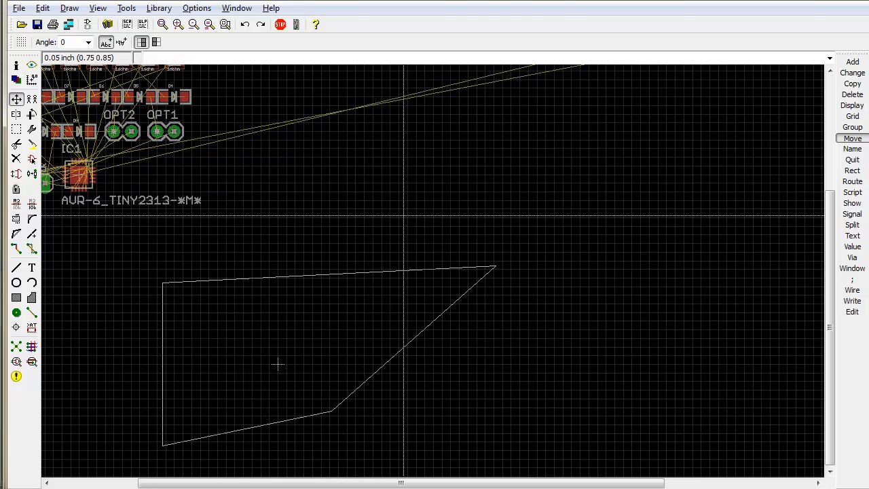
key("ctrl+z")
key("ctrl+z")
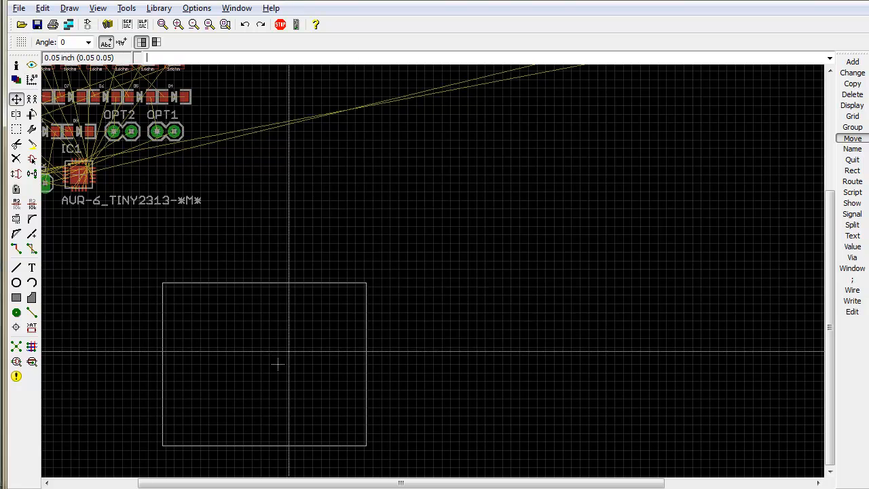
Set IC1's position to 0, 0 and its angle to 225, and mark it as smashed in its properties.
right_click(80, 171)
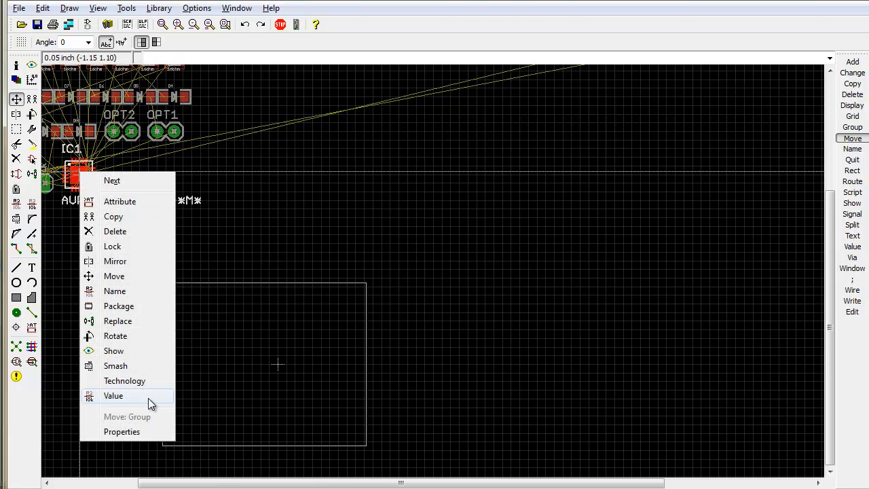
left_click(144, 434)
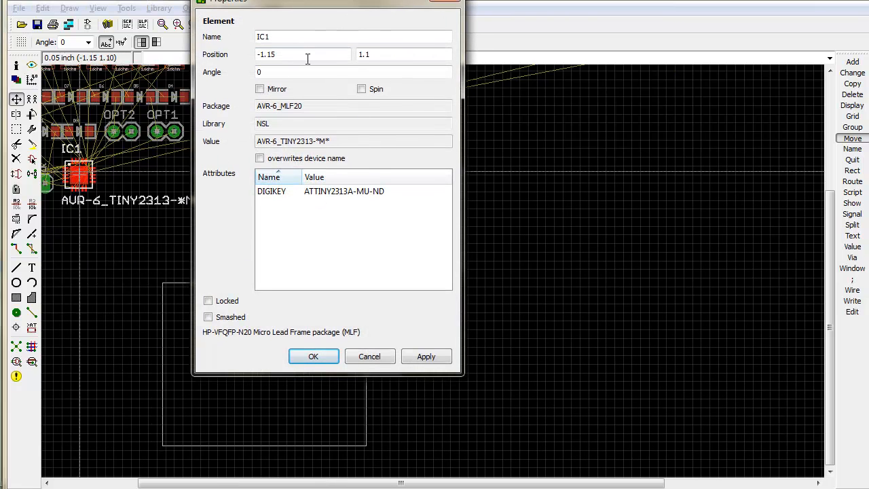
double_click(307, 57)
type("0")
key("Tab")
key("Tab")
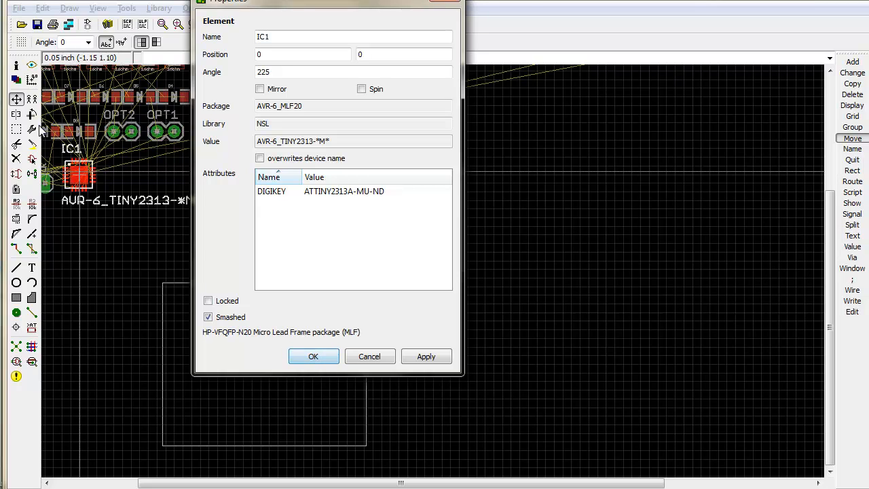
left_click(313, 356)
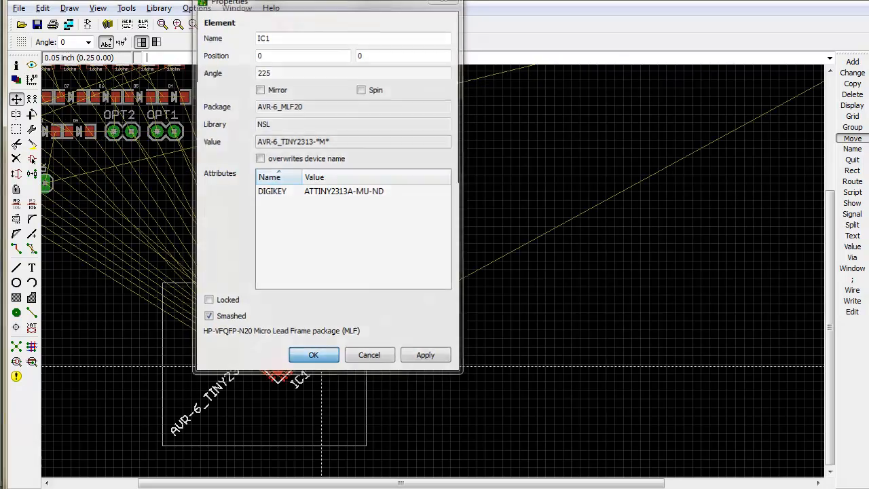
scroll(297, 370, "up", 5)
scroll(297, 370, "down", 2)
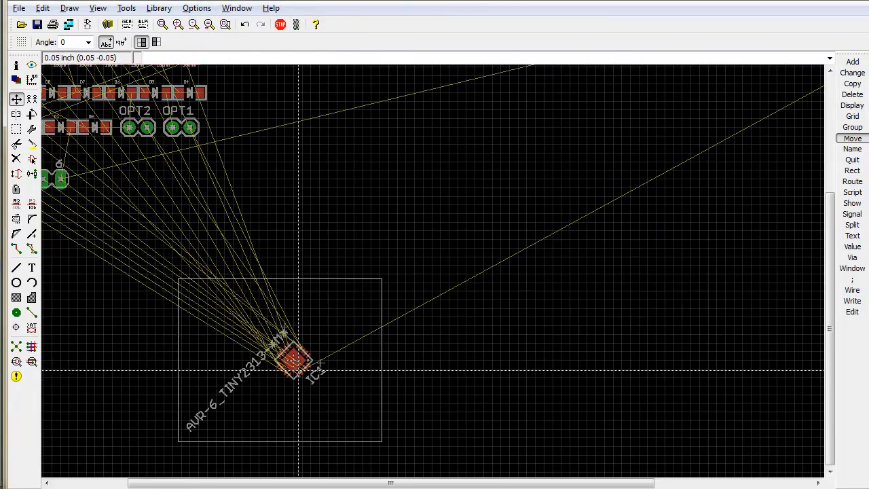
scroll(289, 420, "up", 4)
scroll(290, 421, "down", 1)
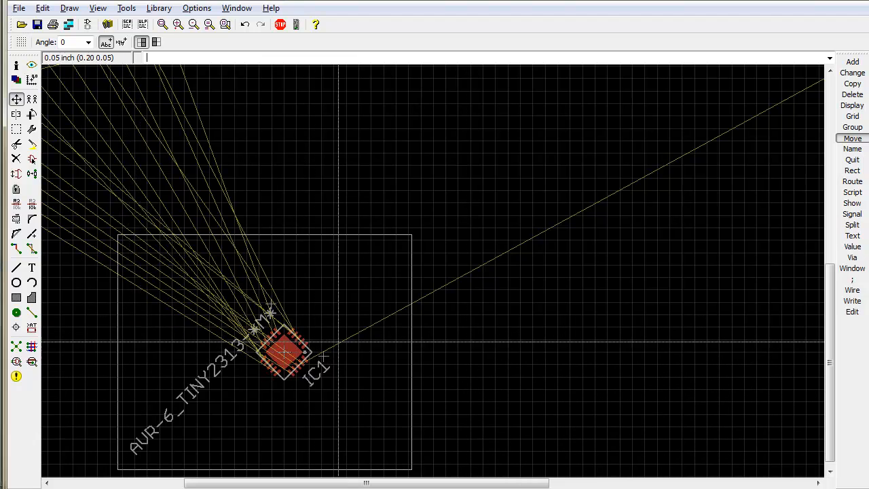
scroll(345, 326, "down", 2)
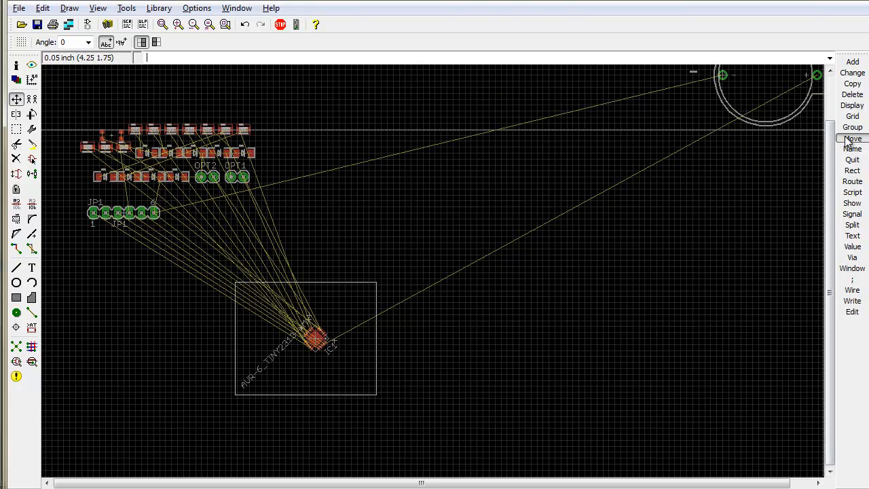
Move OPT1 above IC1 and OPT2 about 0.4 inch below it, both inside the board outline.
left_click(242, 179)
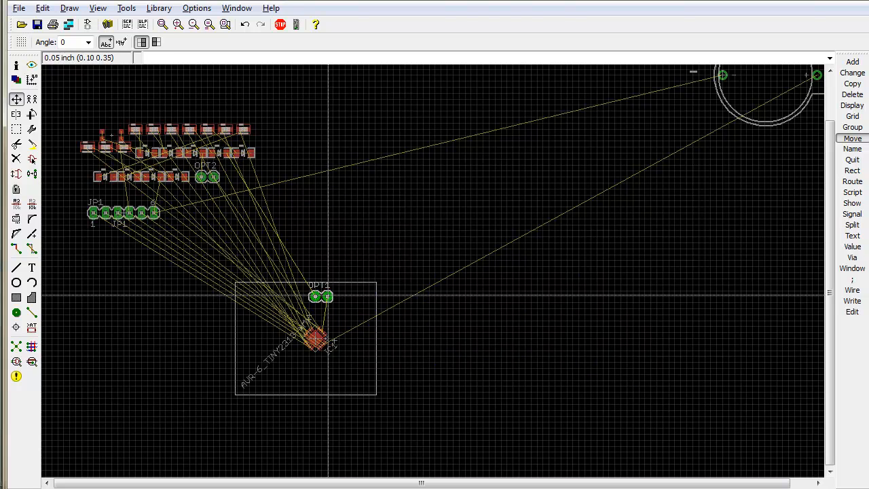
left_click(323, 293)
left_click(207, 176)
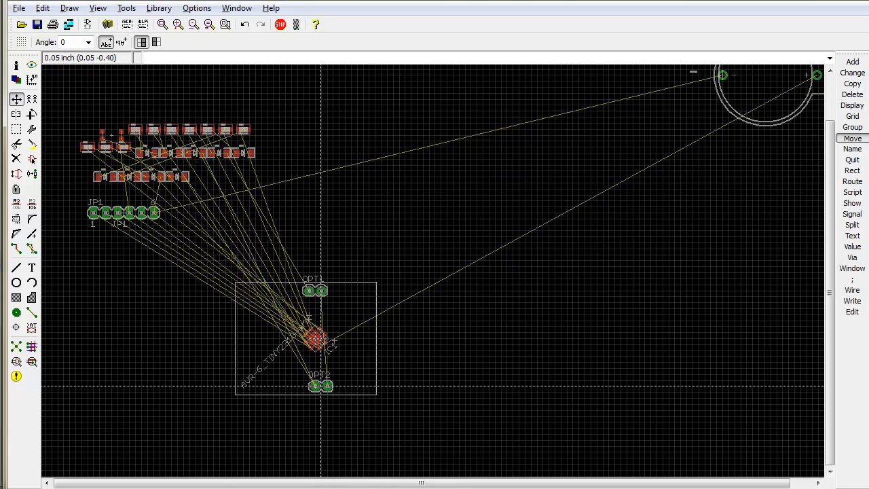
left_click(322, 386)
Move header JP1 just inside the board outline's right edge and rotate it to 90 degrees.
left_click(142, 212)
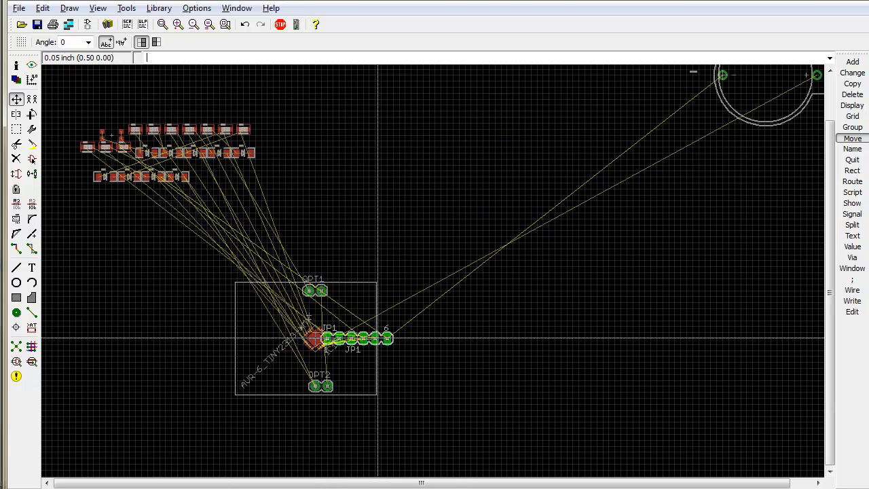
right_click(379, 336)
right_click(354, 342)
right_click(352, 333)
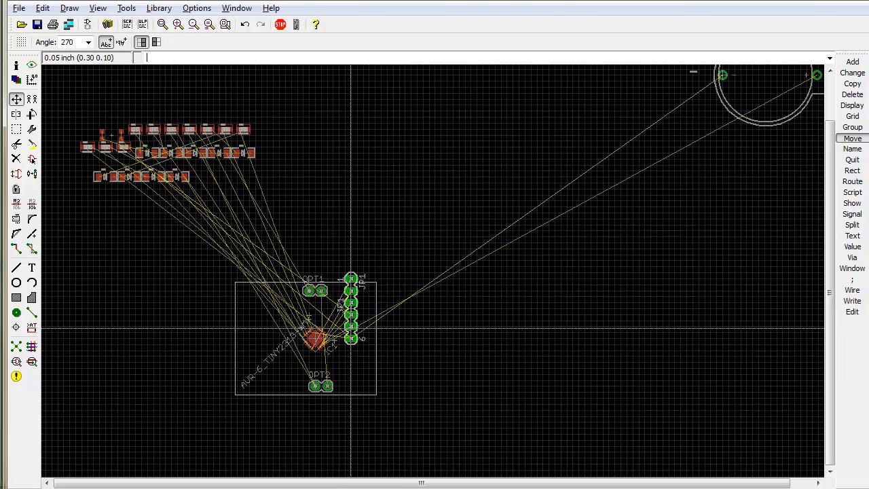
right_click(351, 328)
right_click(351, 329)
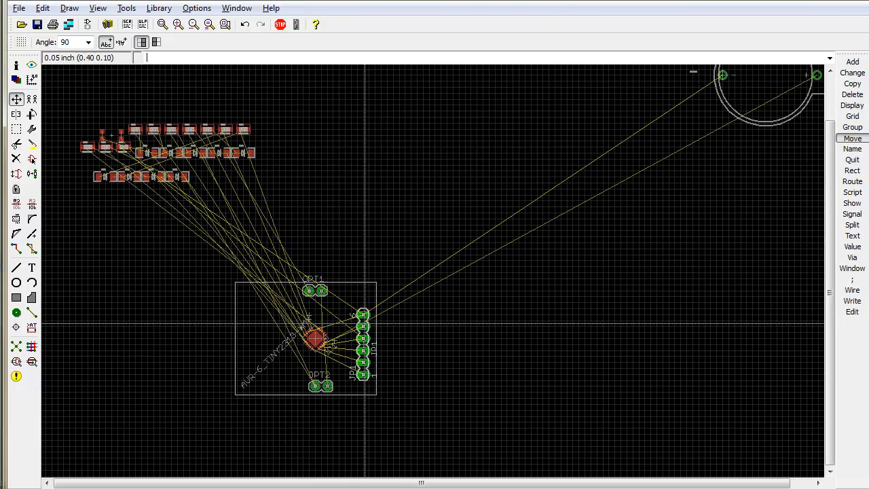
left_click(368, 320)
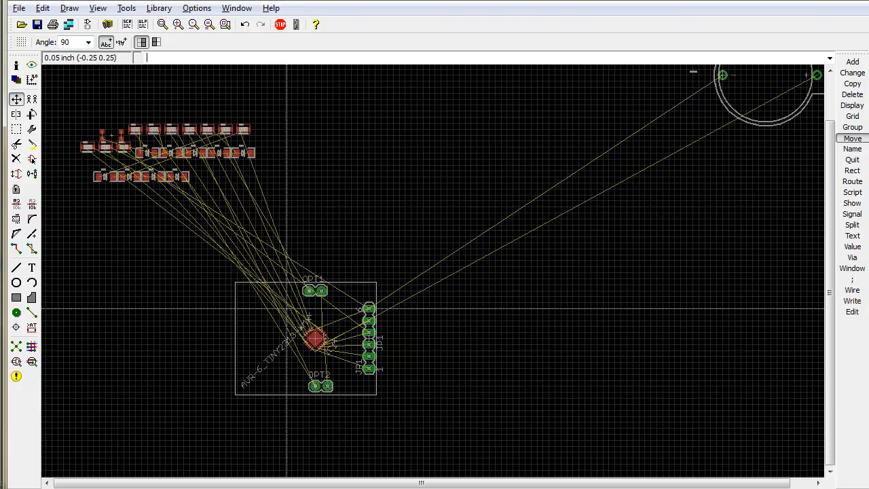
Move the rightmost diode of the upper diode row into the upper-left corner of the board outline.
left_click(247, 151)
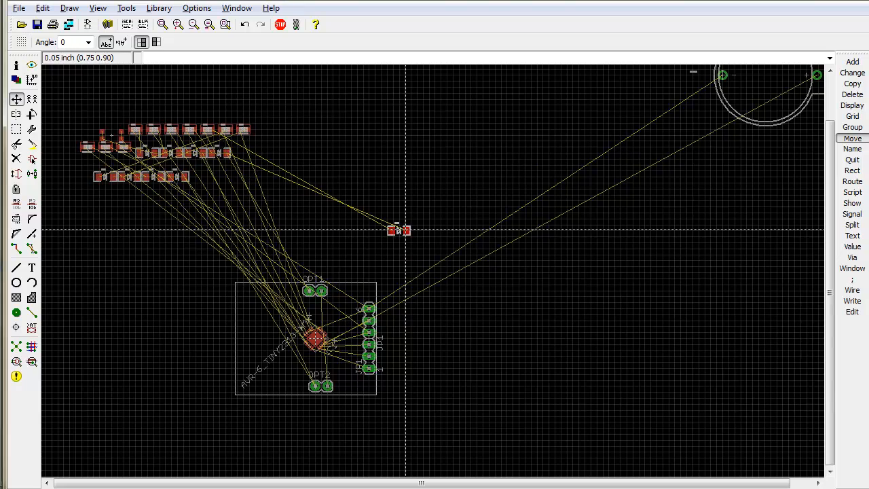
left_click(255, 302)
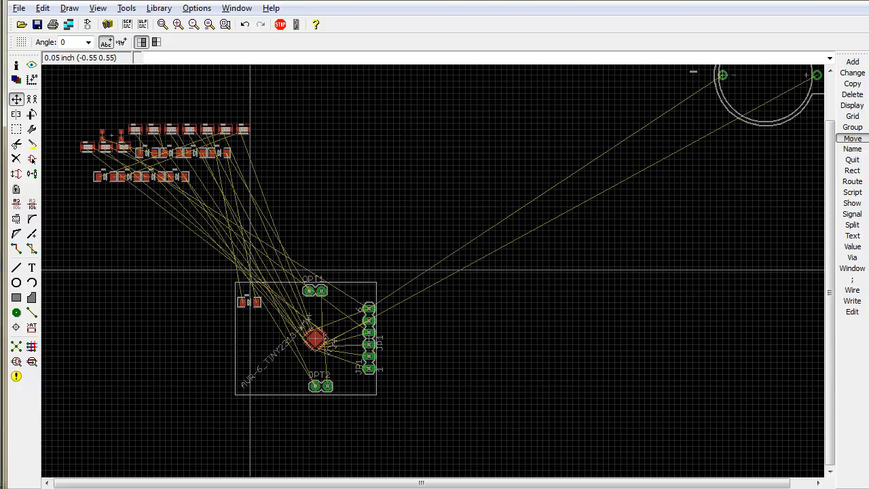
scroll(215, 201, "up", 3)
scroll(215, 202, "down", 2)
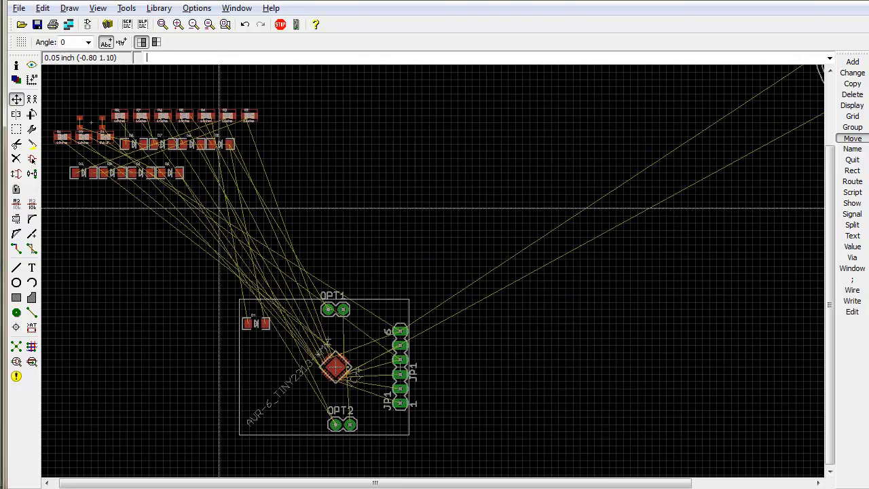
scroll(621, 218, "down", 1)
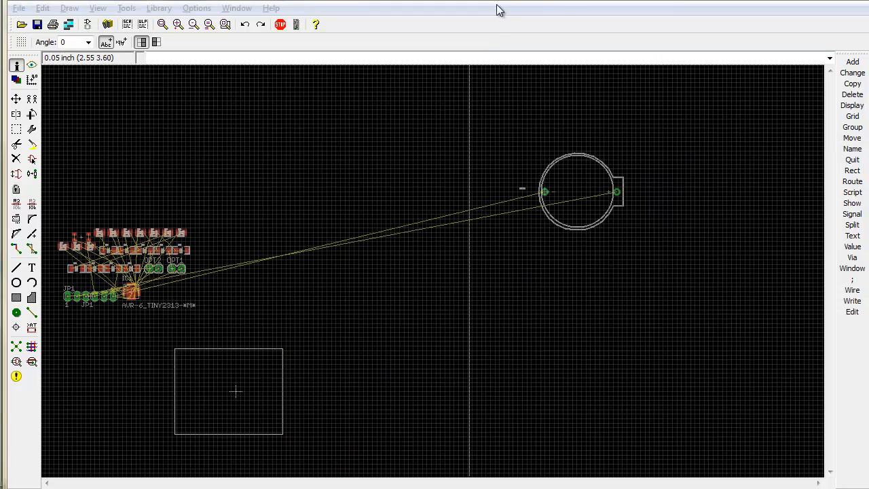
Set the board grid size to 0.5 mm.
left_click(497, 6)
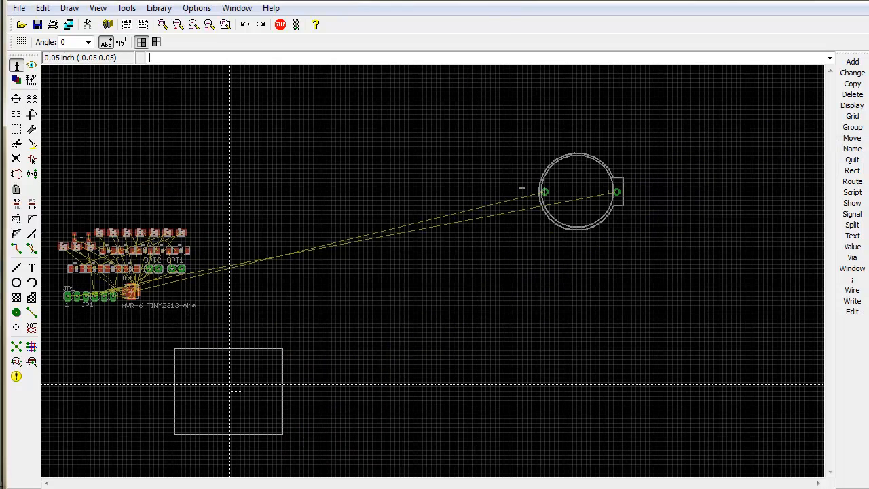
scroll(239, 389, "up", 3)
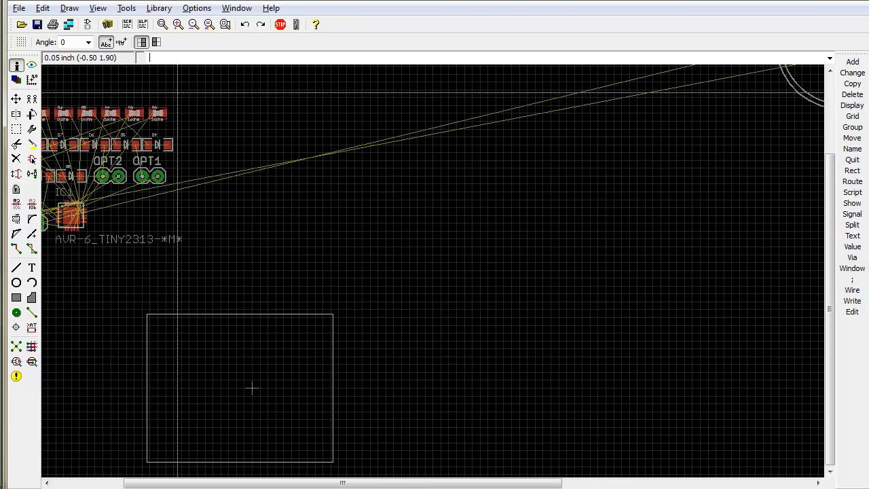
type("gri")
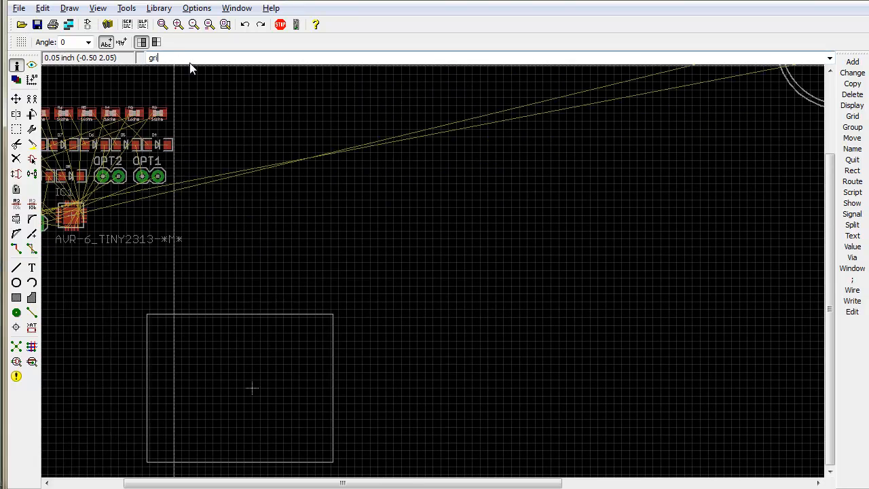
type("d")
key("Return")
left_click(226, 56)
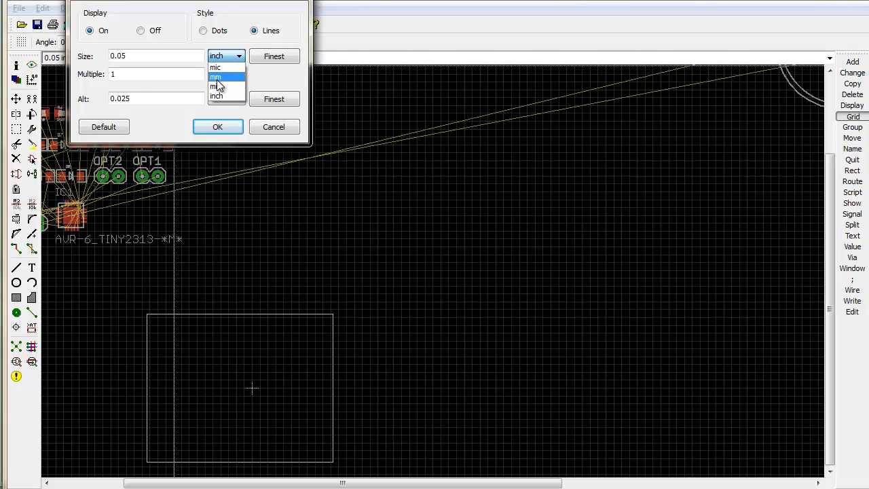
left_click(215, 78)
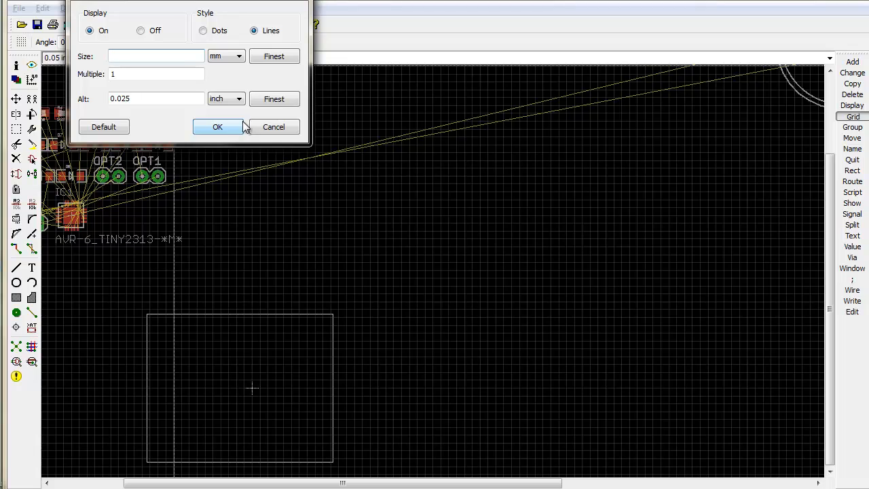
type("0.5")
left_click(238, 127)
Change the grid style to dots with a multiple of 2.
scroll(245, 384, "up", 5)
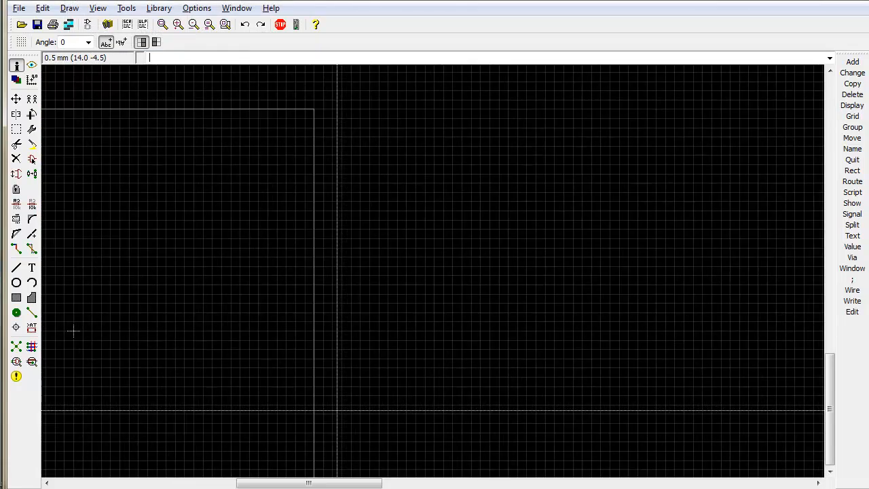
scroll(209, 369, "down", 6)
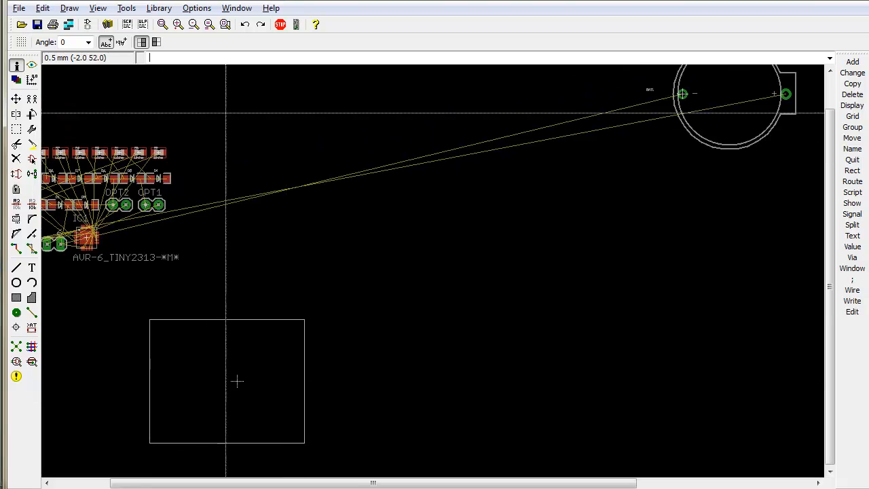
type("gri")
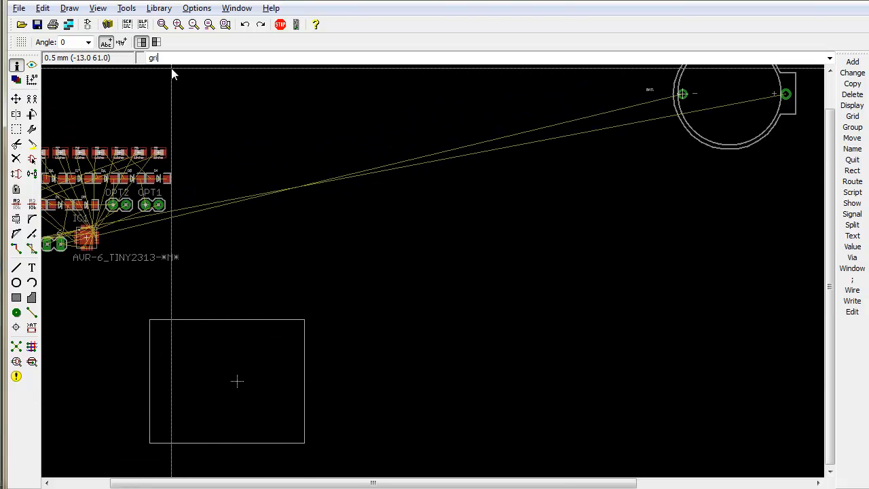
type("d")
key("Return")
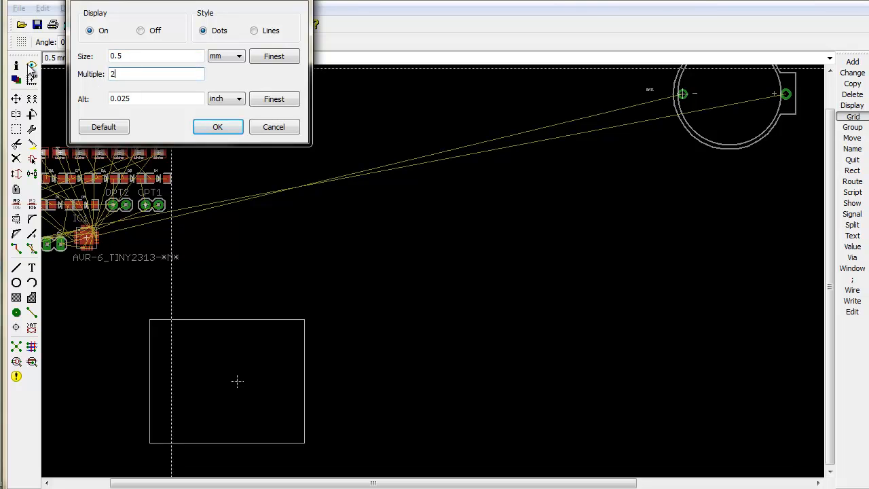
left_click(217, 128)
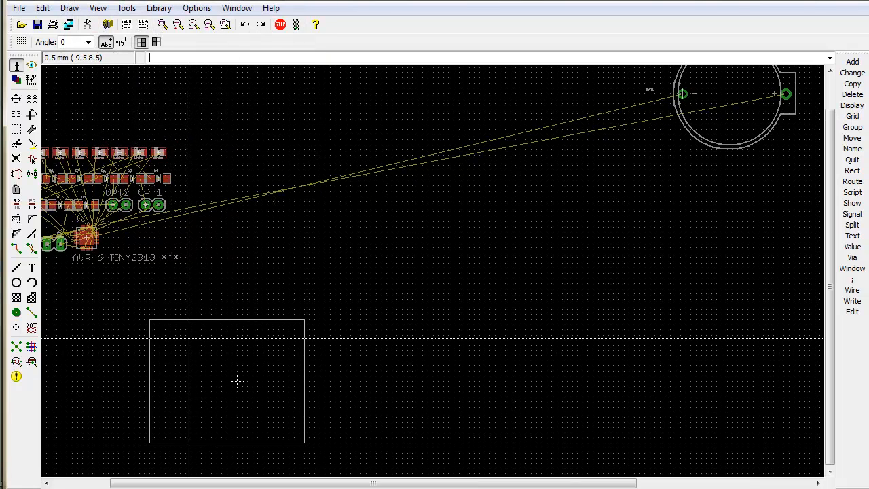
Set IC1's position to 0, 0 and its angle to 225 degrees, with the smashed option enabled.
key("alt+F2")
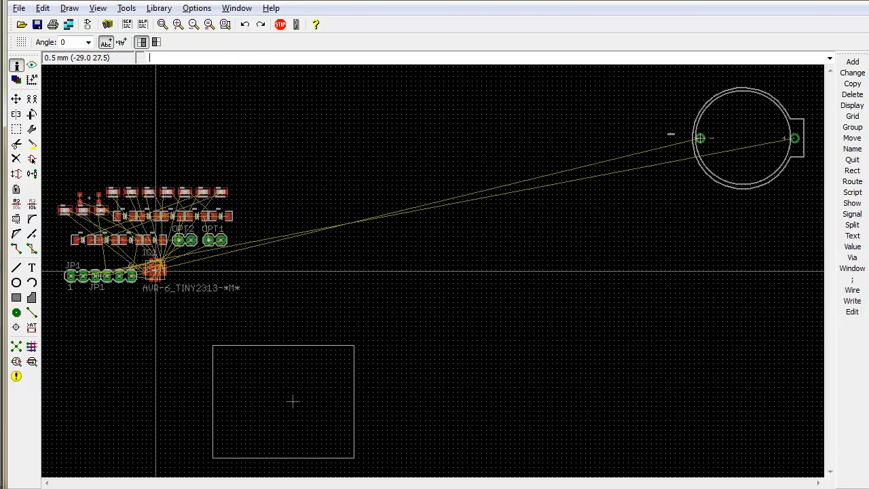
scroll(156, 269, "up", 1)
scroll(154, 276, "down", 3)
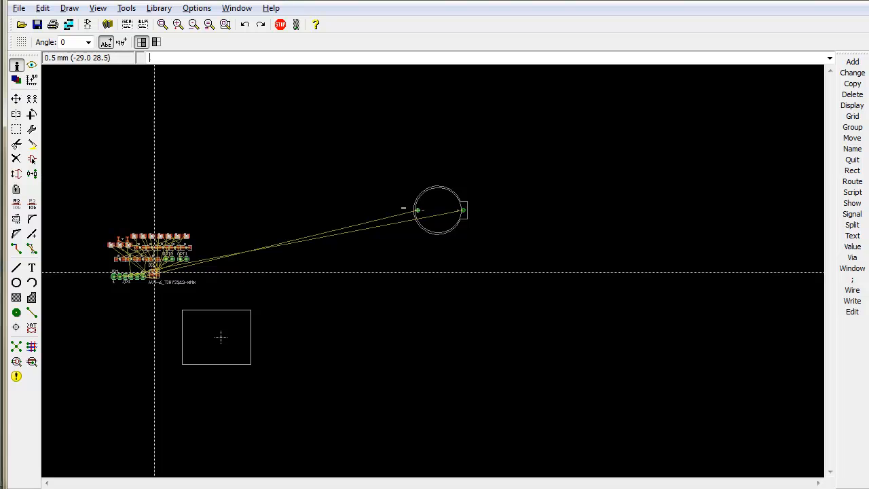
right_click(154, 277)
key("Escape")
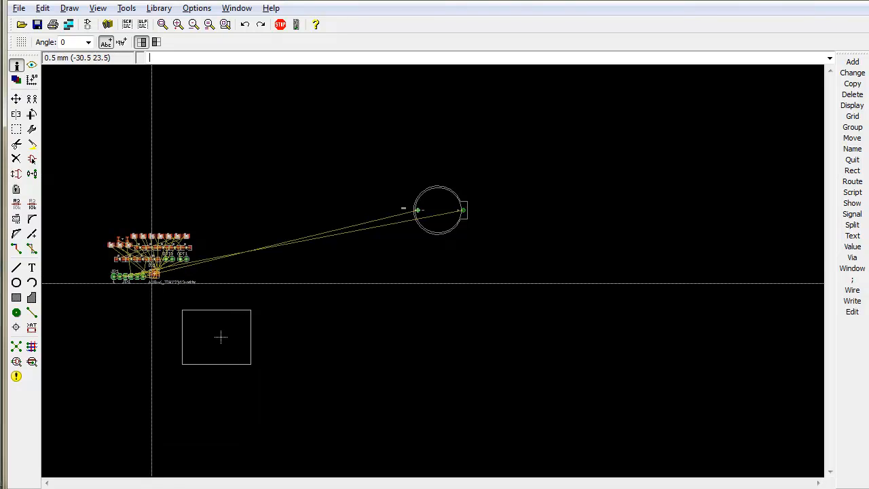
scroll(154, 280, "up", 2)
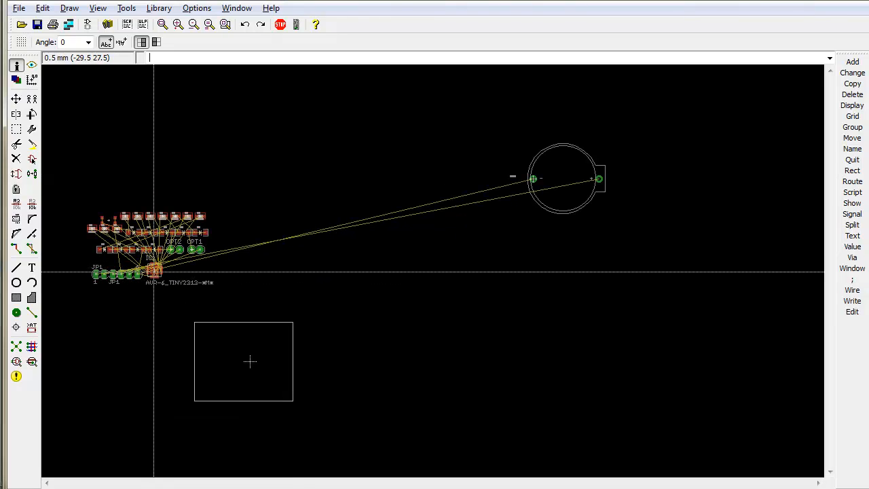
right_click(154, 271)
key("Escape")
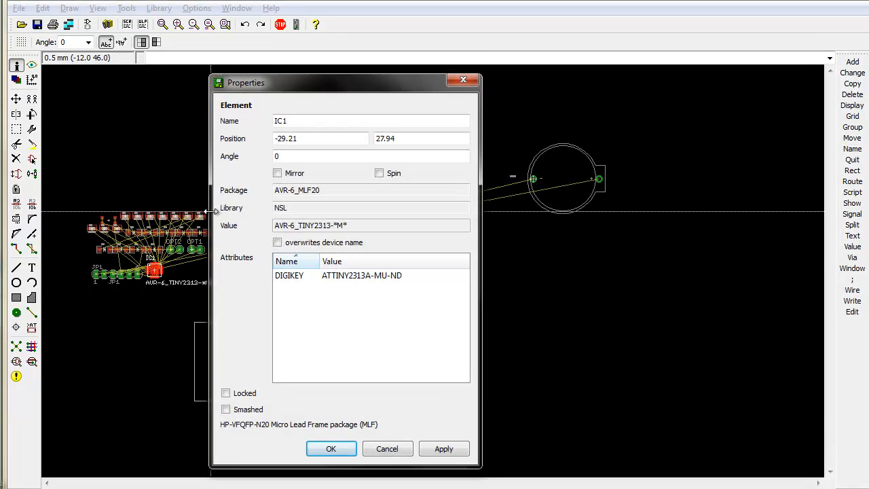
key("Tab")
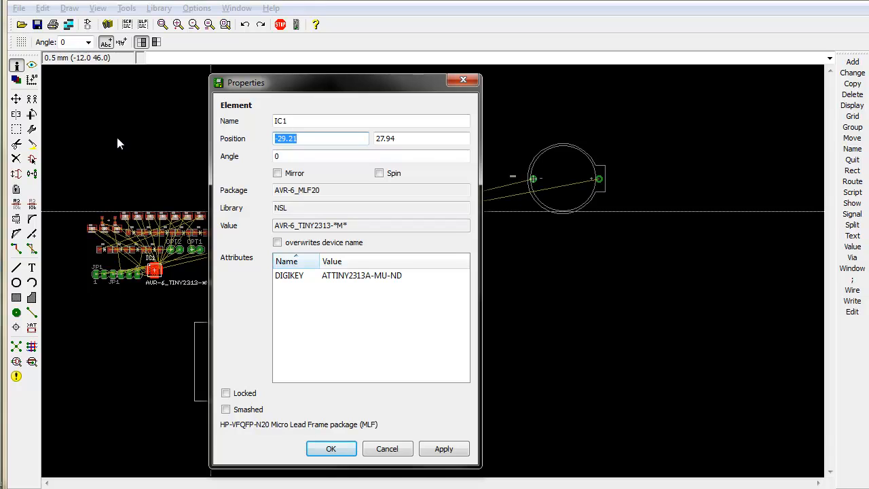
type("0")
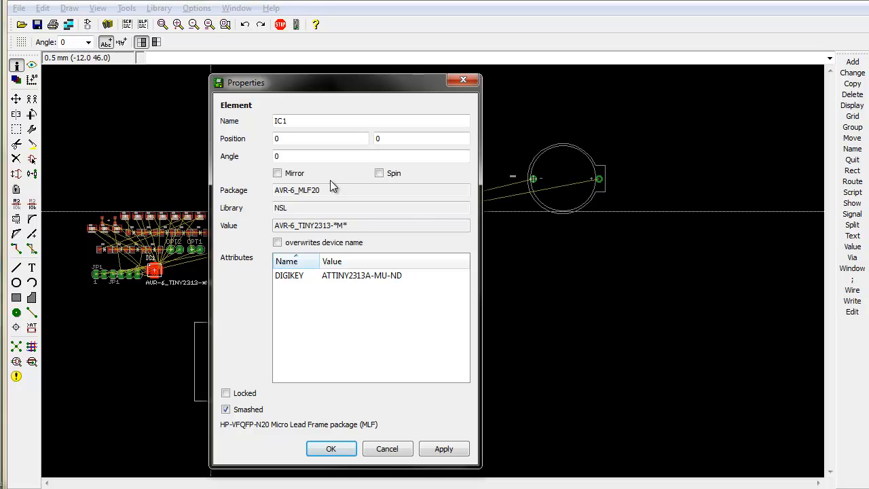
type("225")
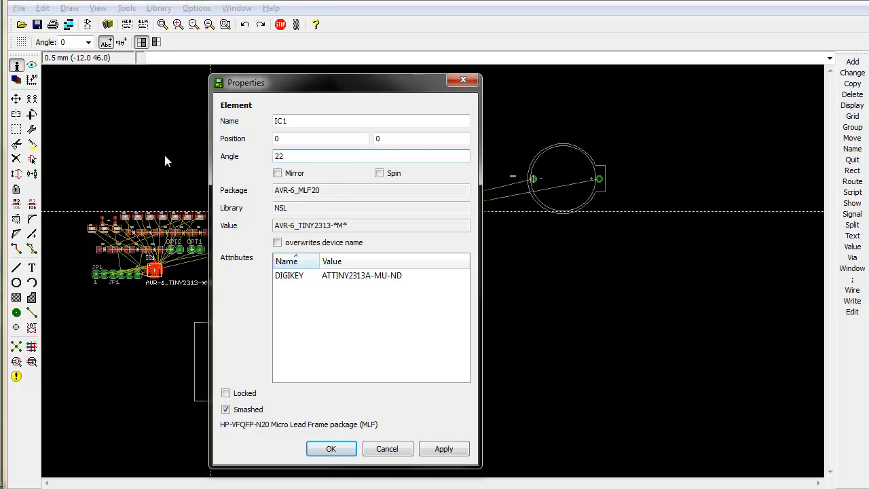
left_click(330, 448)
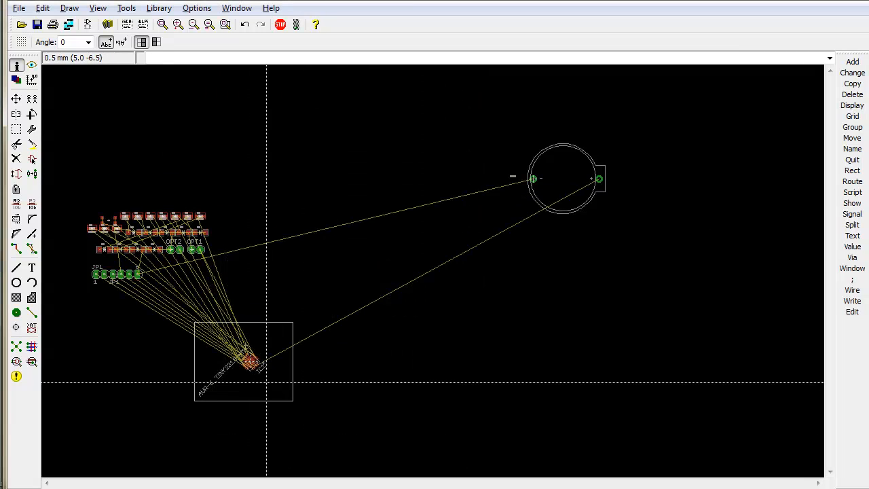
Examine IC1's orientation and pads up close and its placement within the board outline.
scroll(251, 370, "up", 3)
scroll(271, 367, "down", 2)
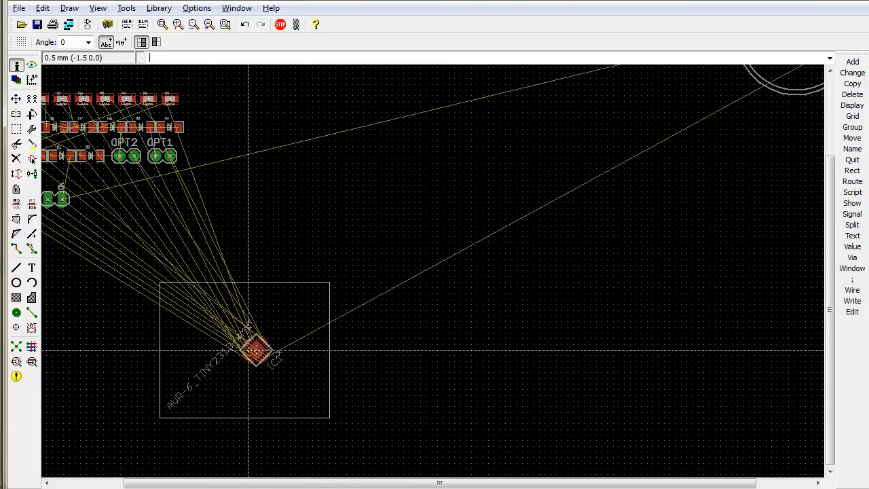
scroll(256, 351, "up", 3)
scroll(256, 352, "down", 3)
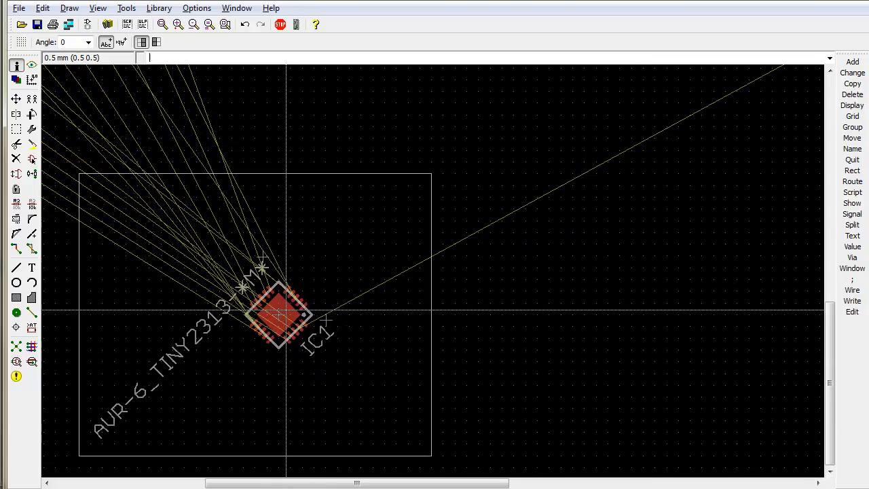
scroll(273, 309, "down", 1)
scroll(285, 326, "up", 5)
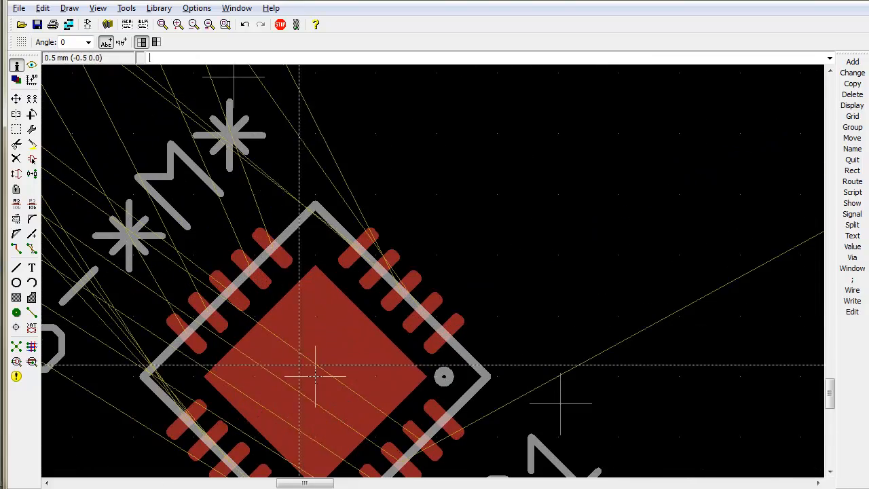
scroll(321, 375, "down", 2)
scroll(321, 375, "down", 3)
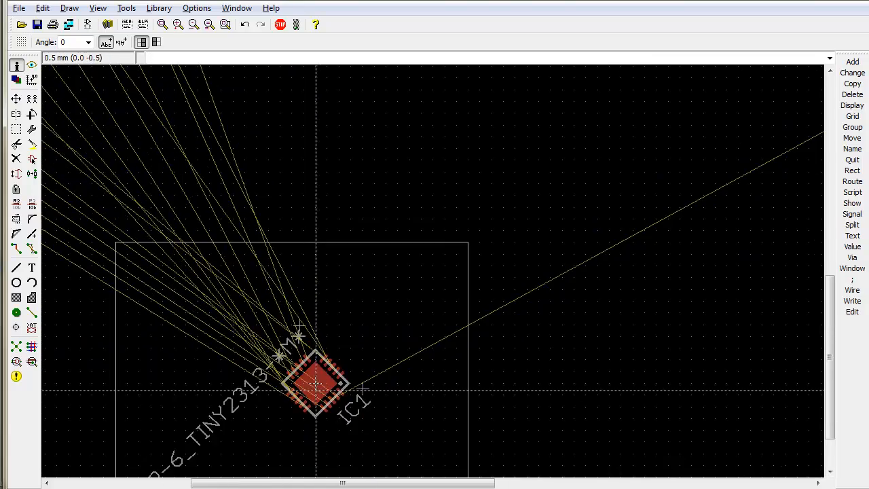
scroll(320, 363, "up", 1)
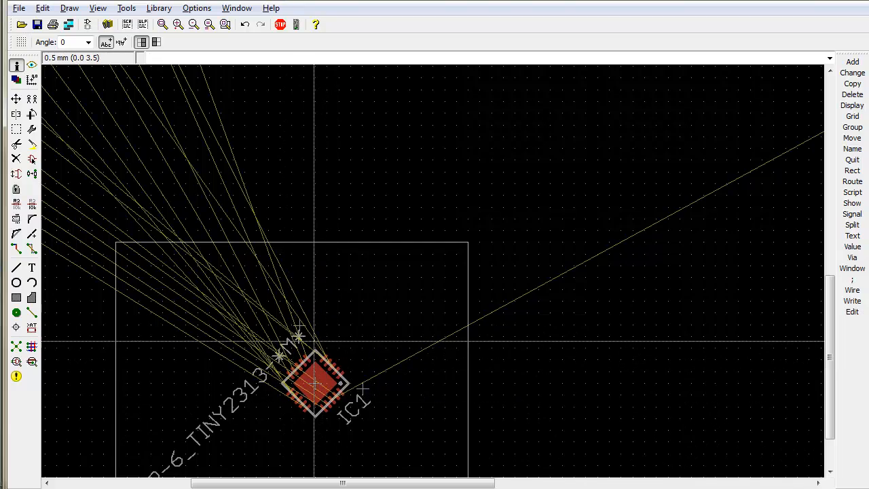
scroll(288, 325, "up", 3)
scroll(320, 315, "down", 2)
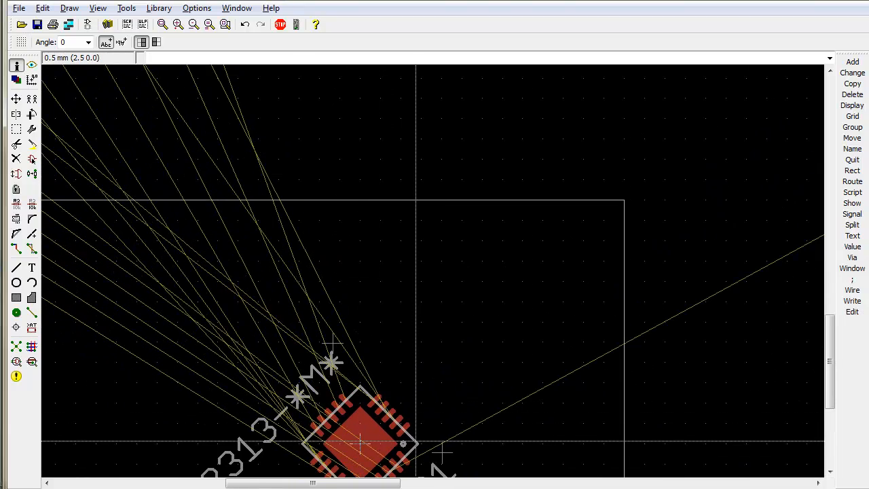
Pull IC1's ATTINY2313 value text away from the chip and delete it.
key("Return")
left_click(332, 361)
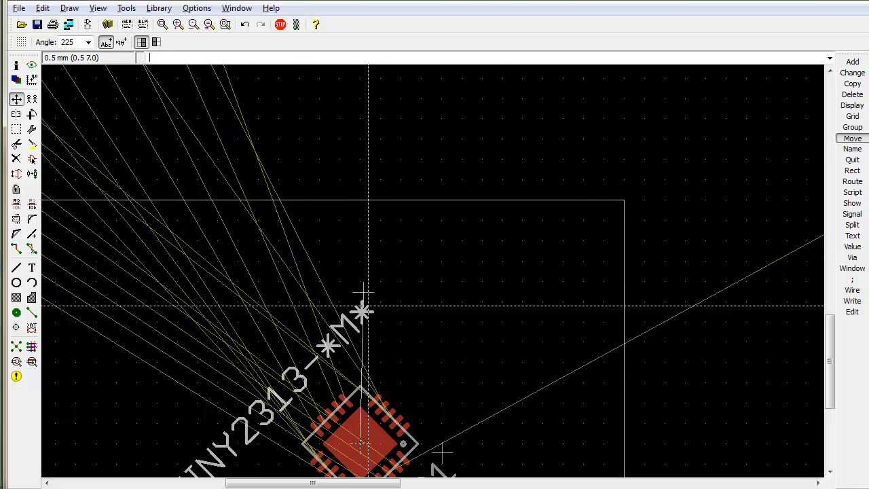
right_click(563, 126)
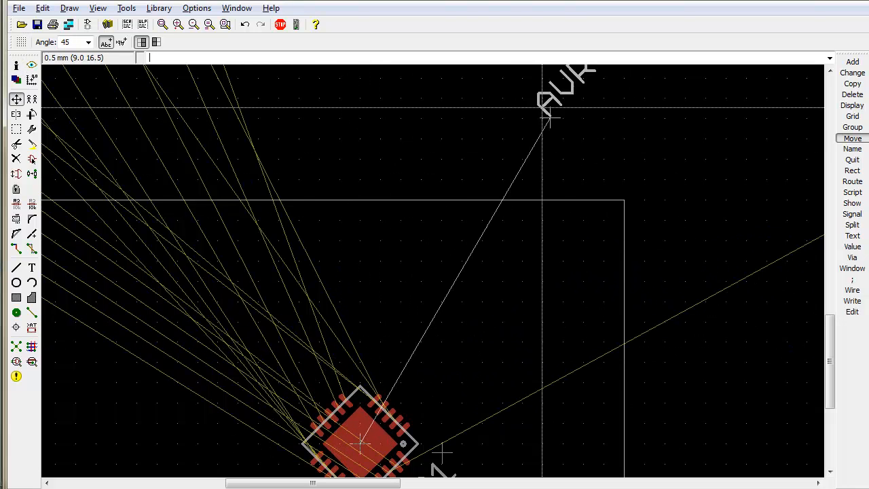
type("del")
key("Return")
left_click(558, 156)
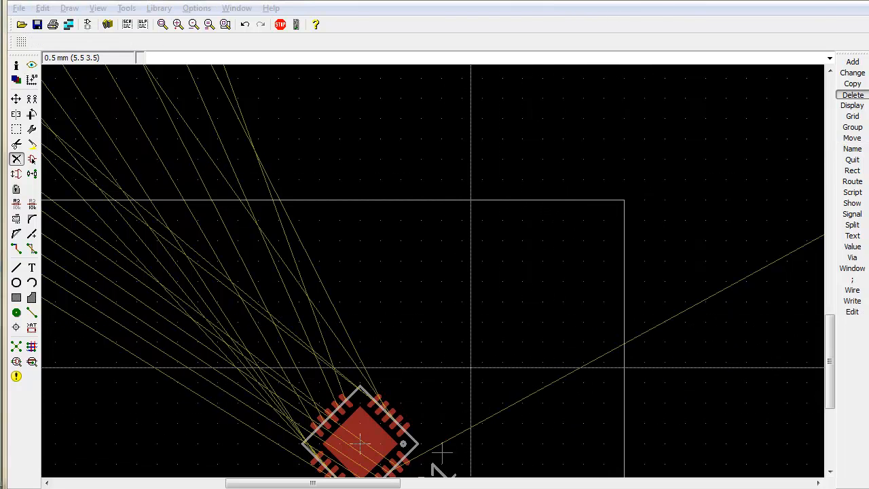
Move the battery holder BAT1 from the far side to just above the board outline.
left_click_drag(829, 353, 830, 410)
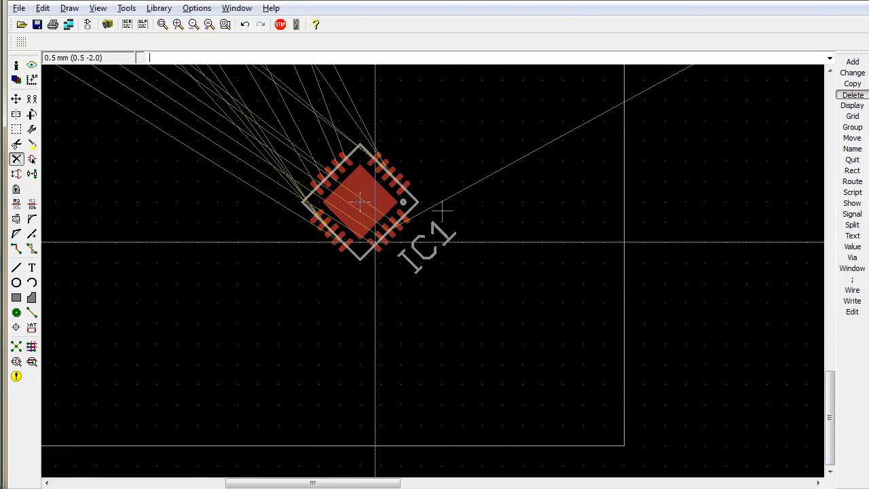
scroll(442, 192, "up", 2)
scroll(441, 192, "down", 3)
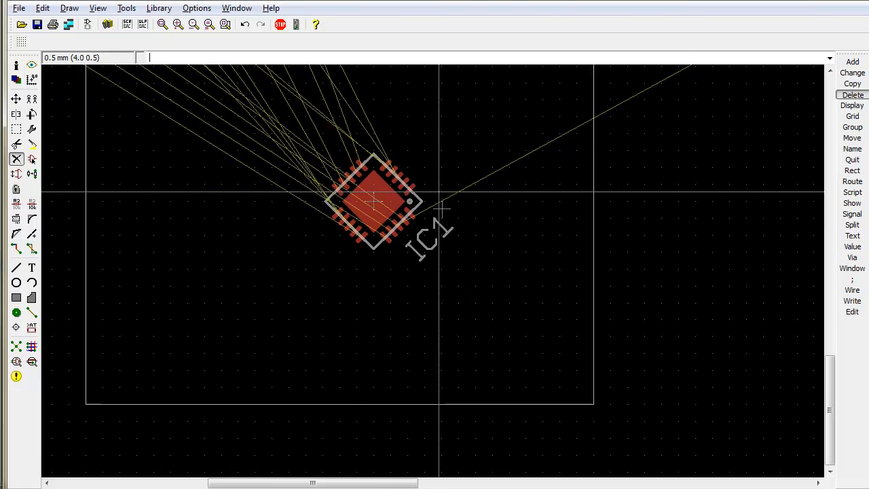
key("alt+F2")
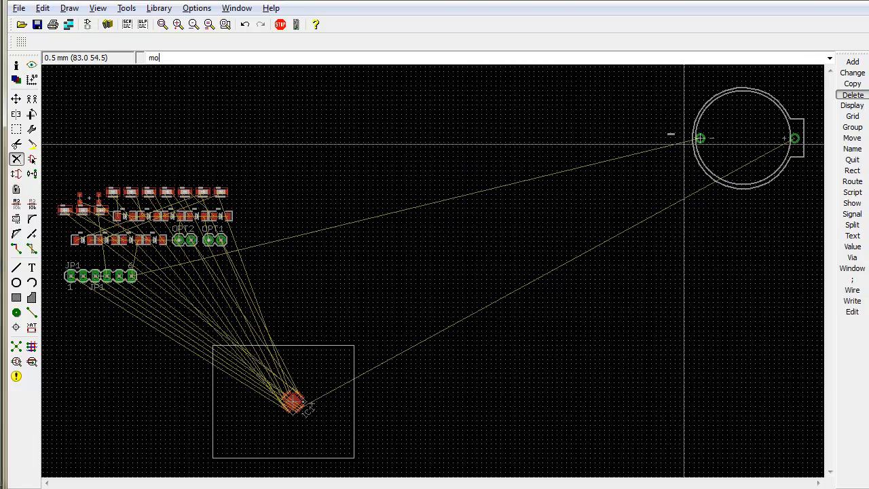
key("Return")
left_click(700, 139)
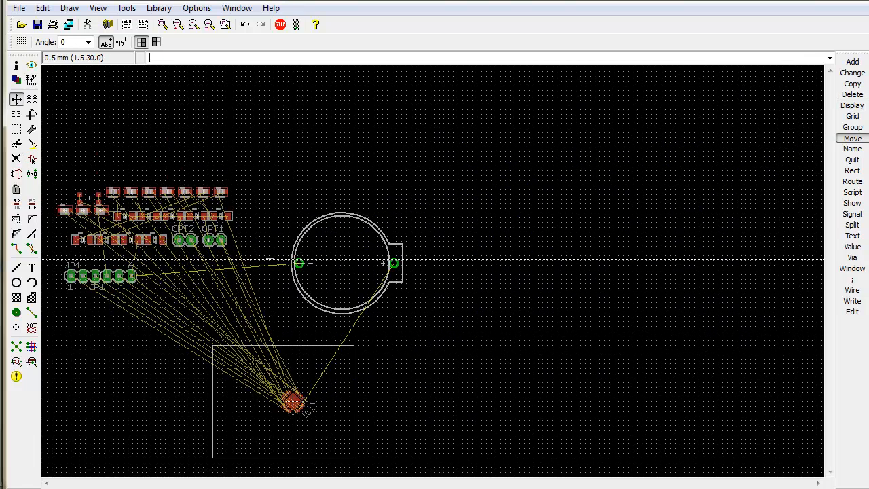
left_click(302, 260)
Move pin header JP1 inside the board outline beside its right edge, rotated to 90 degrees with pin 6 uppermost.
scroll(306, 274, "up", 2)
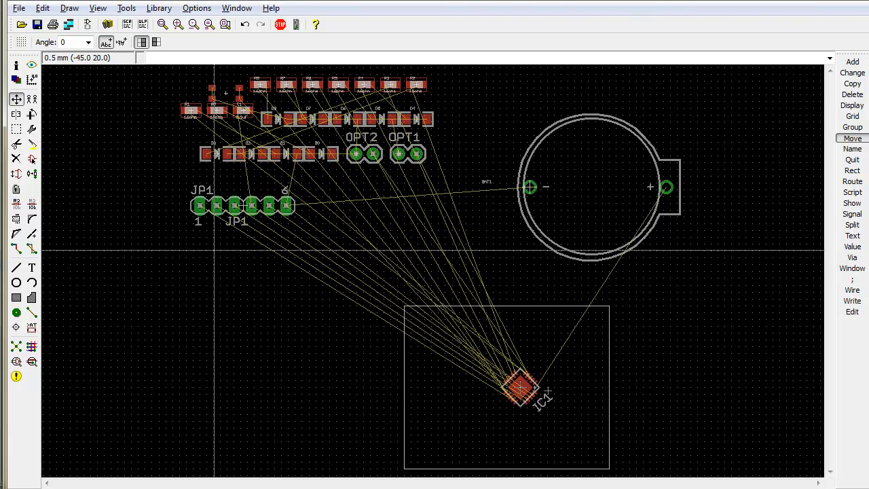
left_click(242, 204)
right_click(576, 387)
right_click(576, 386)
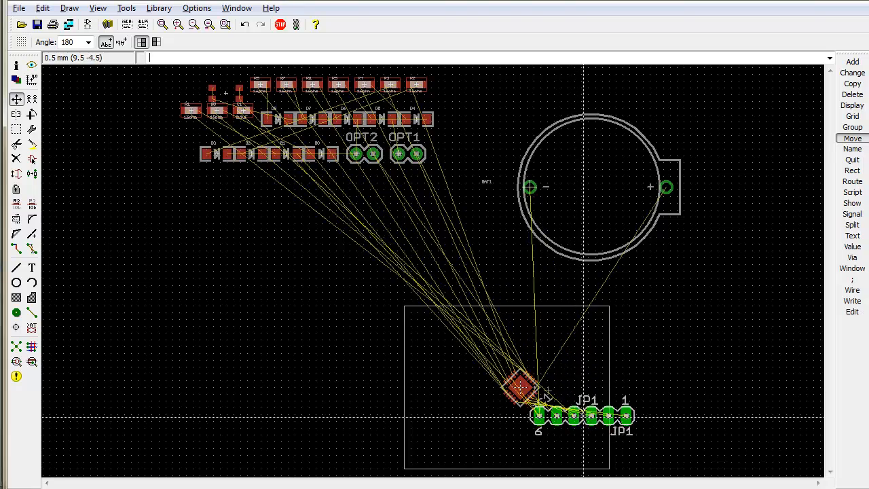
right_click(584, 411)
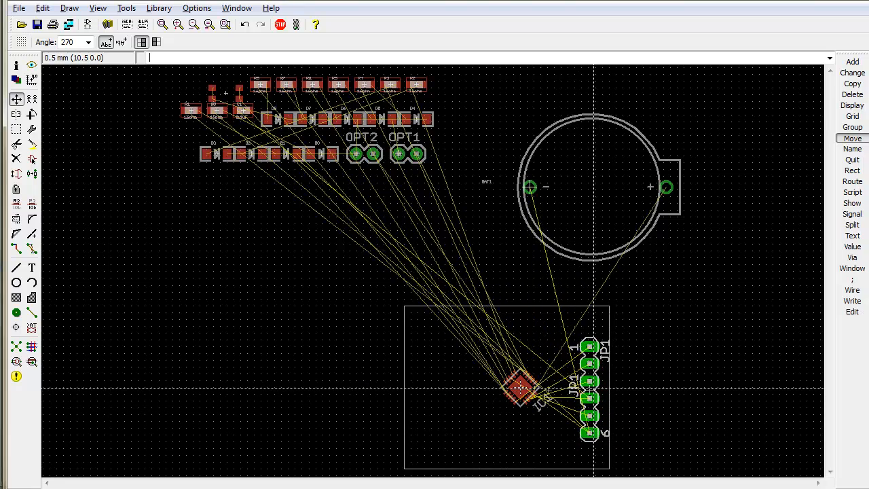
right_click(577, 388)
right_click(588, 393)
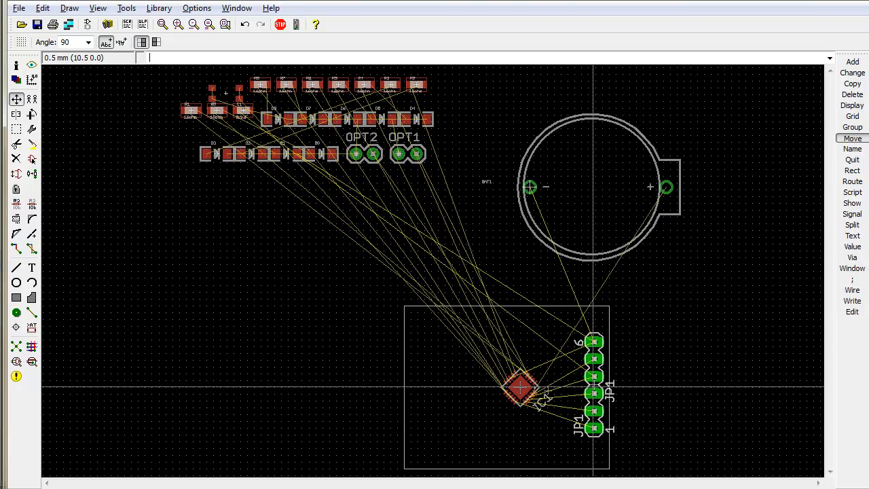
left_click(593, 388)
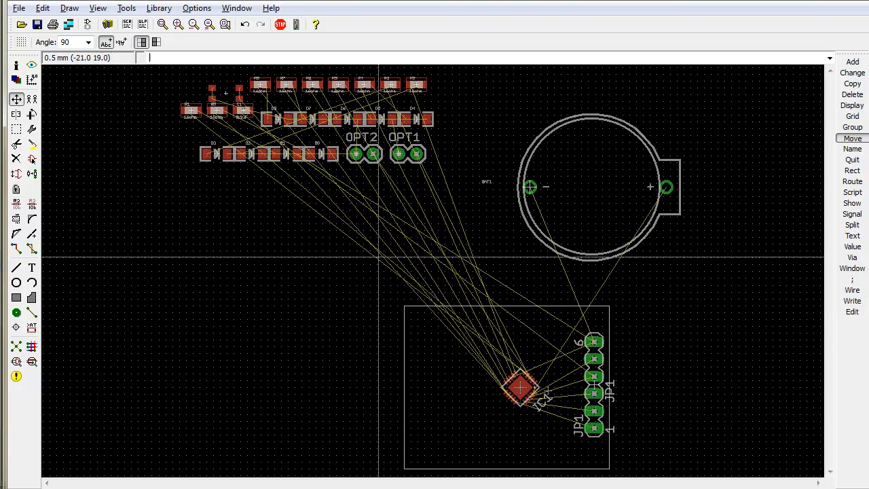
Place OPT1 inside the board's upper edge above IC1 and OPT2 inside the lower edge below it.
left_click(407, 154)
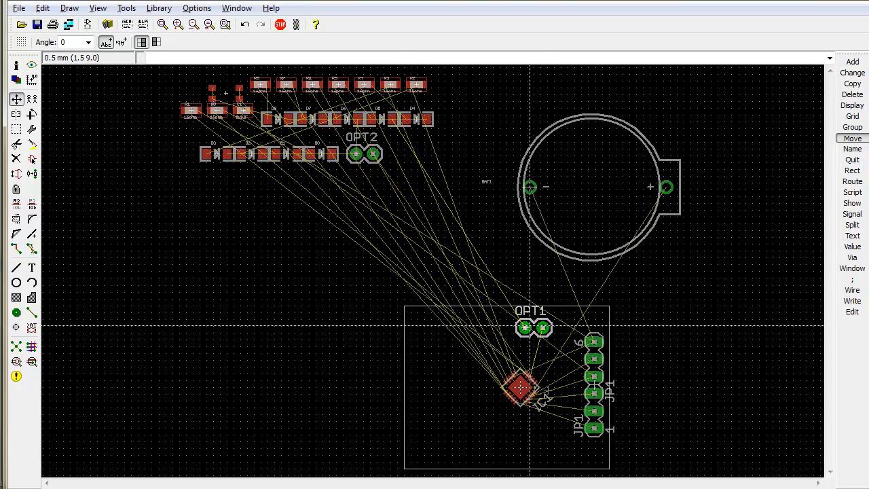
left_click(530, 316)
left_click(364, 154)
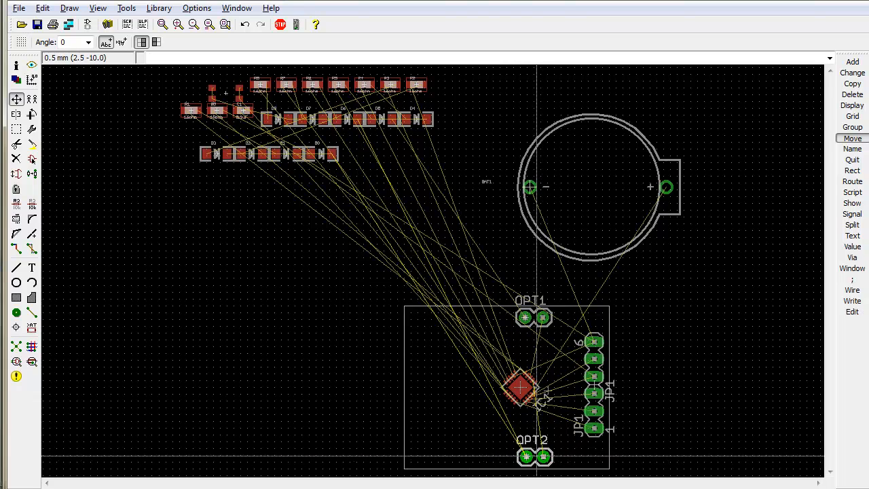
left_click(538, 456)
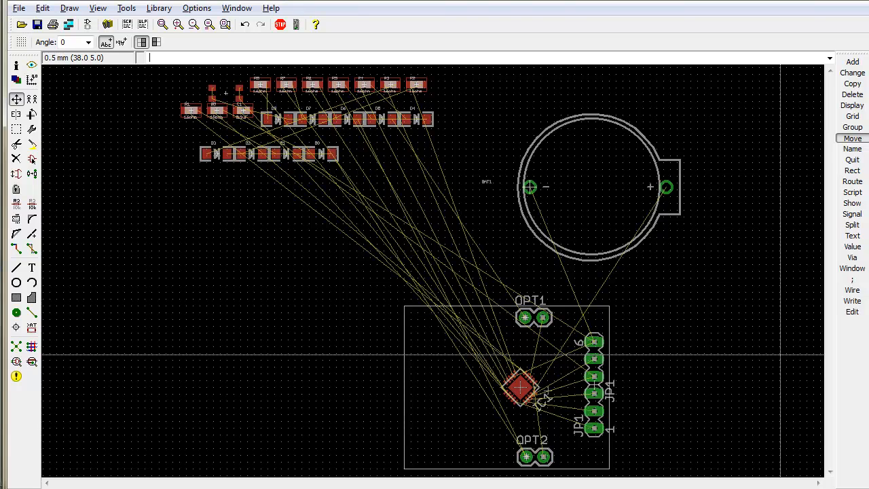
Set JP1's position to 9, 0 in its properties.
right_click(596, 387)
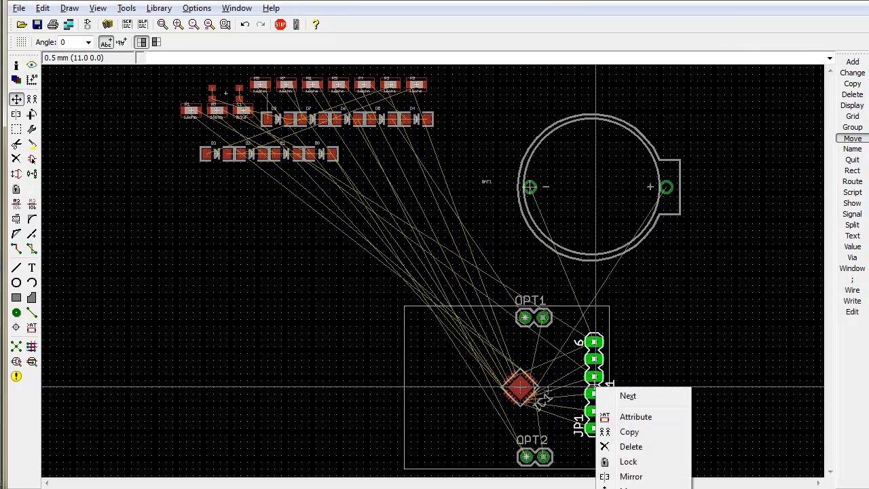
left_click(631, 488)
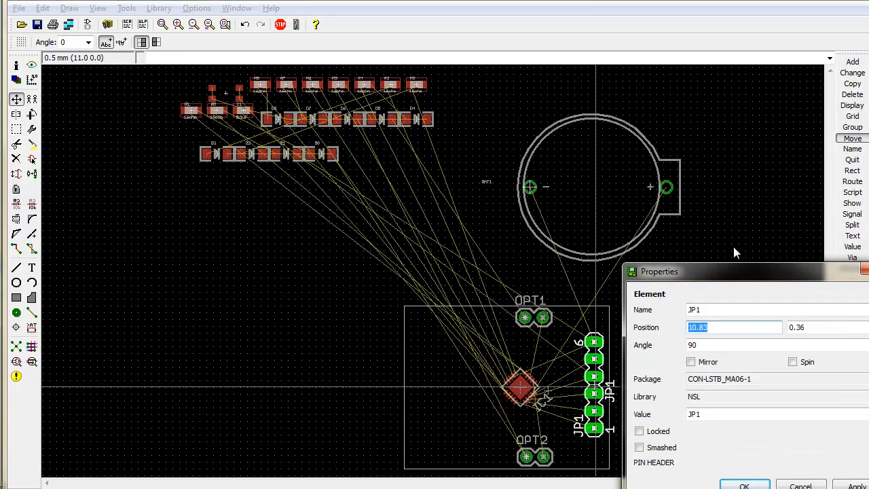
type("9")
key("Tab")
type("0")
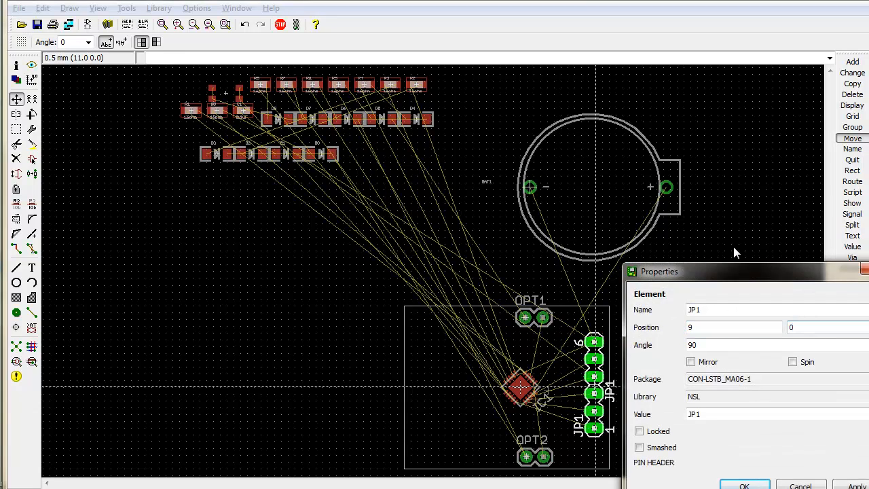
key("Return")
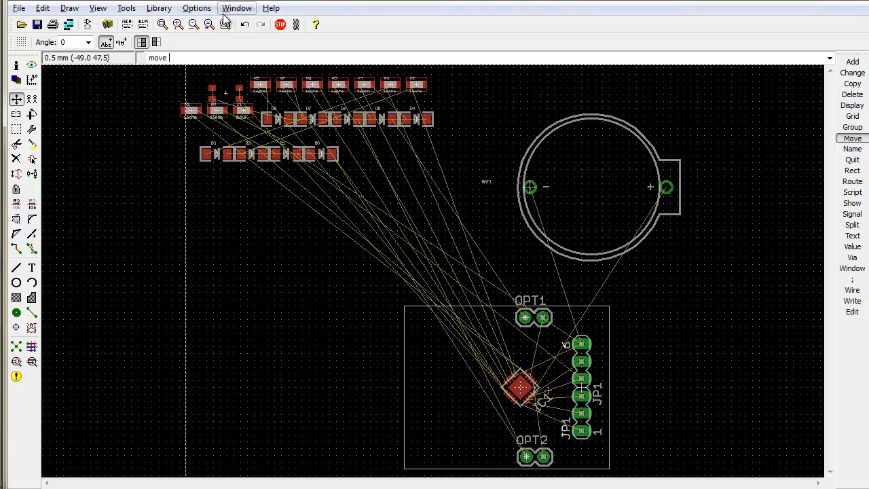
Move LED D0 into the board's upper-left area and set its position to -11, 10 and its angle to 180 degrees.
key("Return")
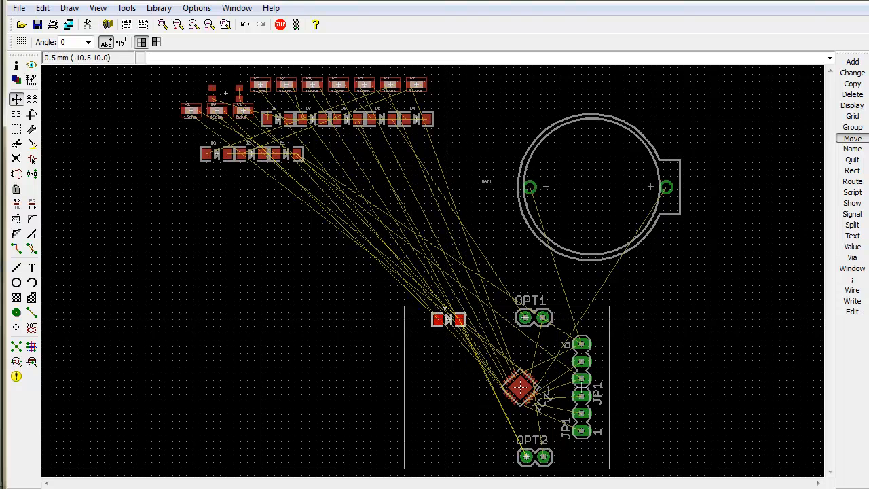
left_click(447, 318)
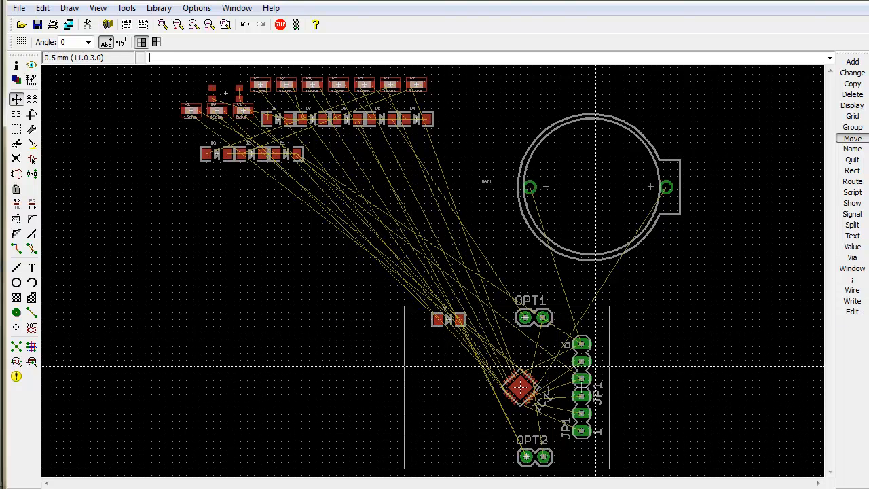
right_click(450, 318)
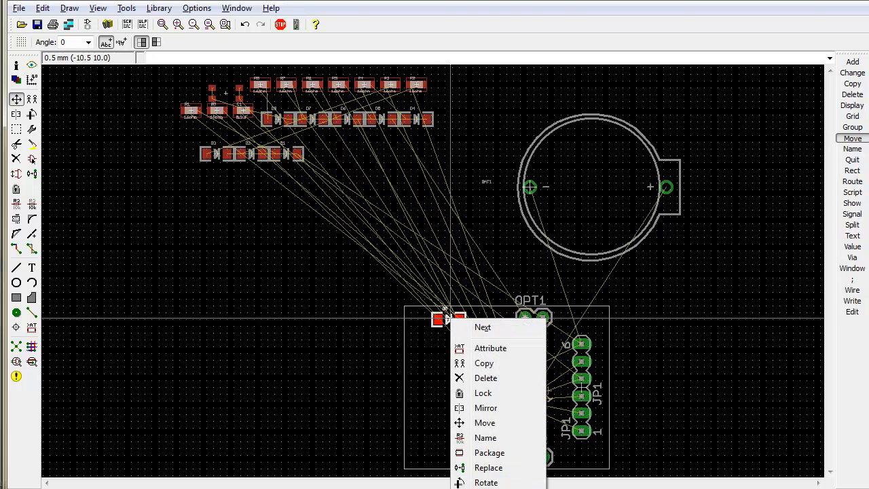
left_click(485, 488)
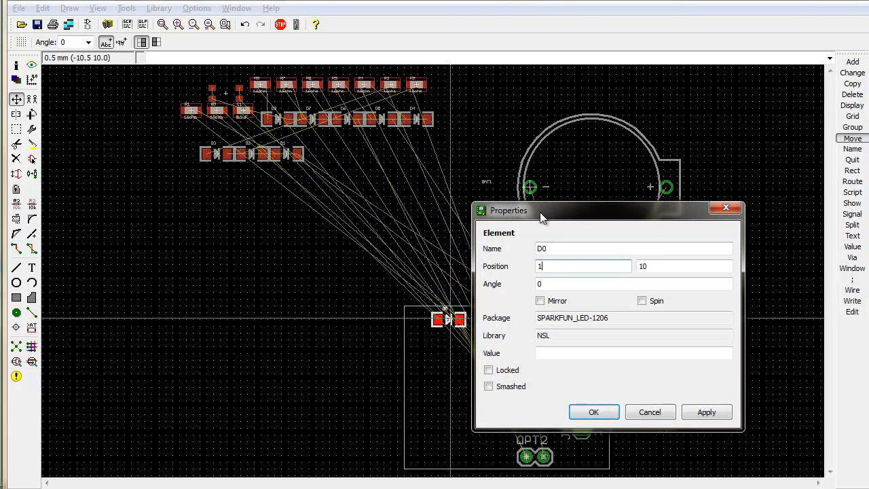
type("-11")
key("Tab")
key("End")
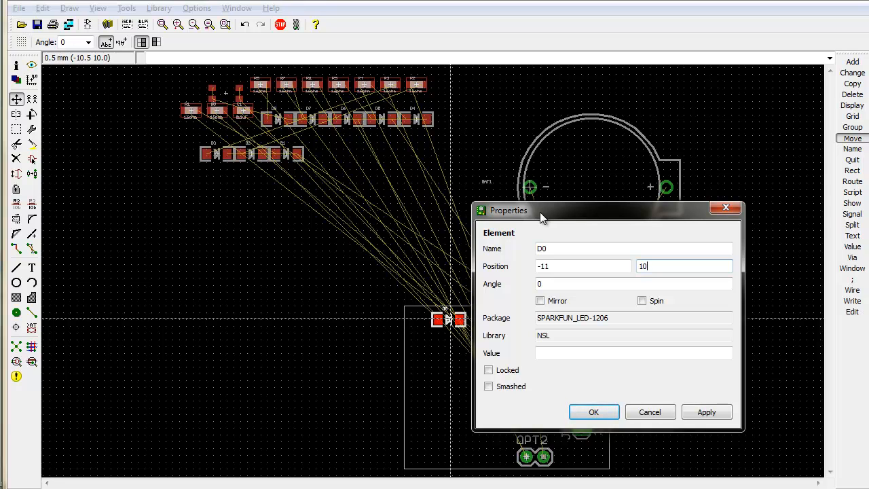
key("Tab")
key("shift+Tab")
type("1")
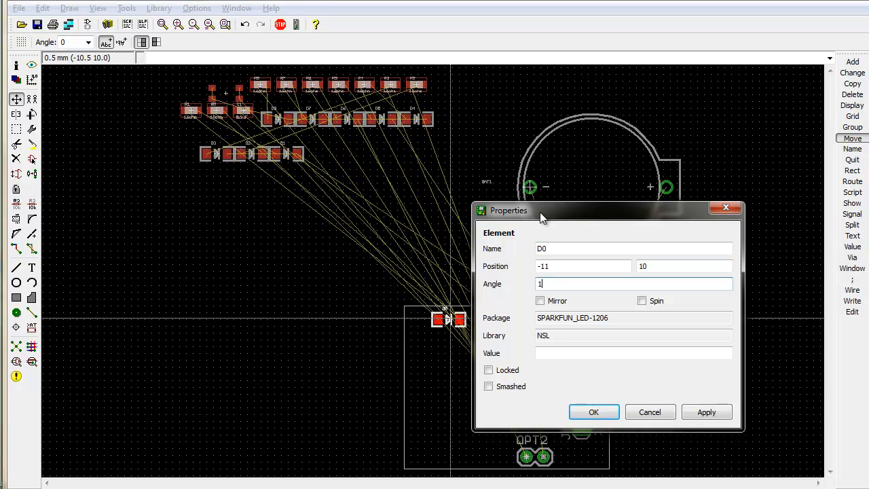
type("80")
key("Return")
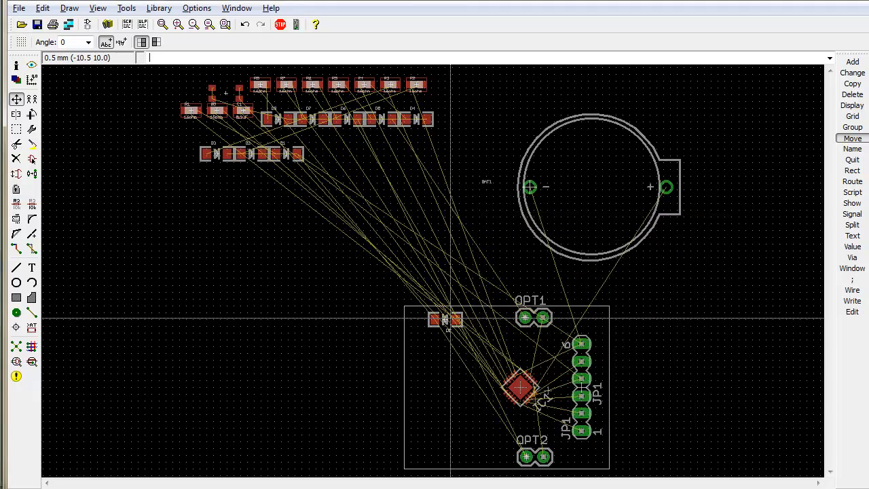
Place LED D1 directly below D0 at -11, 7, rotated to 180 degrees.
scroll(599, 443, "up", 3)
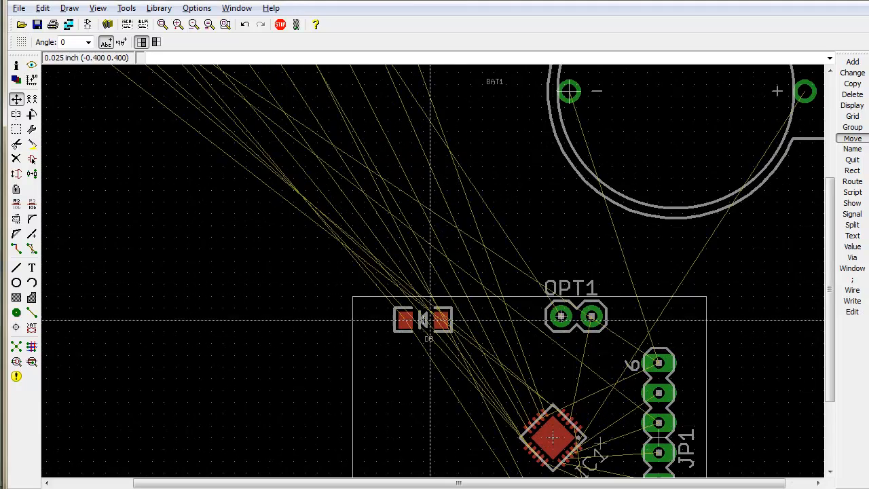
scroll(427, 316, "down", 2)
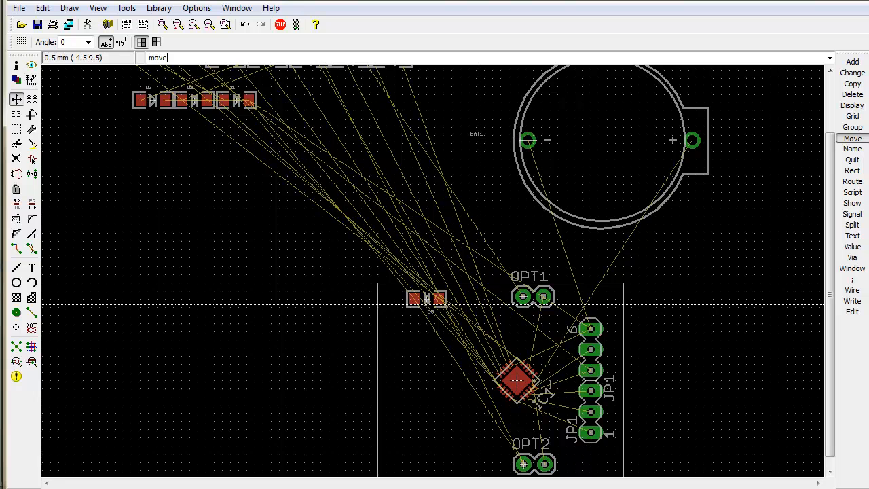
key("Return")
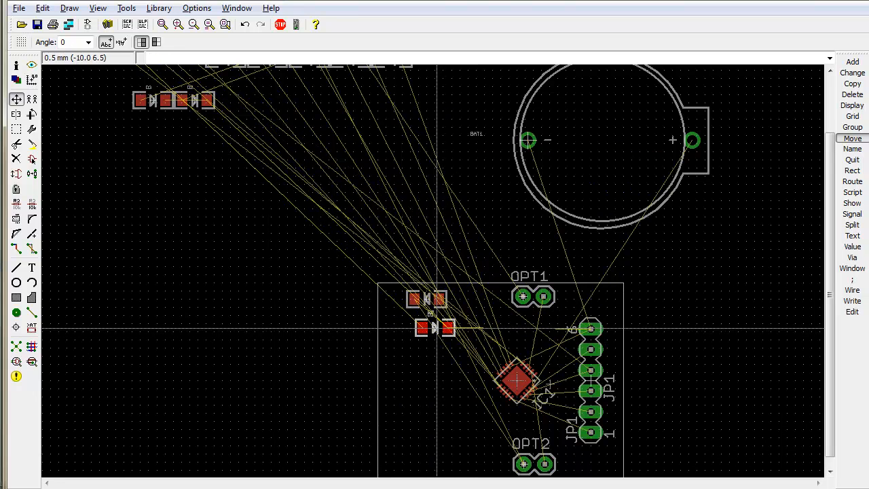
right_click(418, 334)
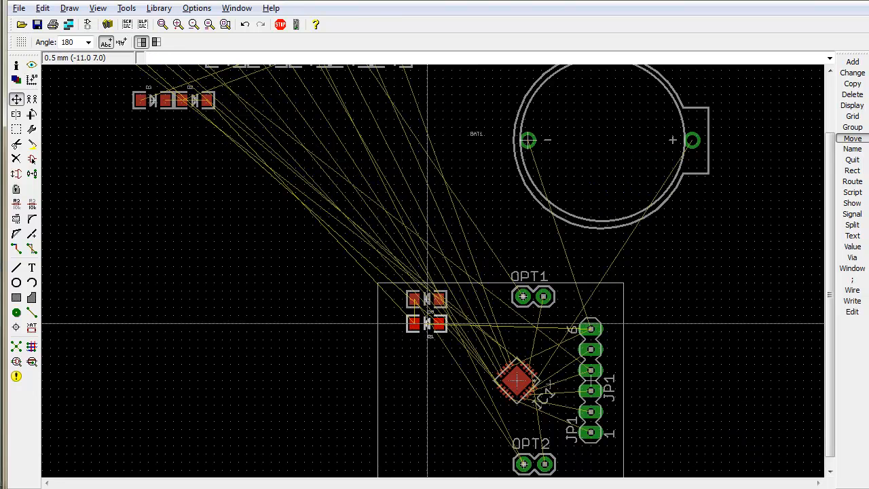
left_click(427, 325)
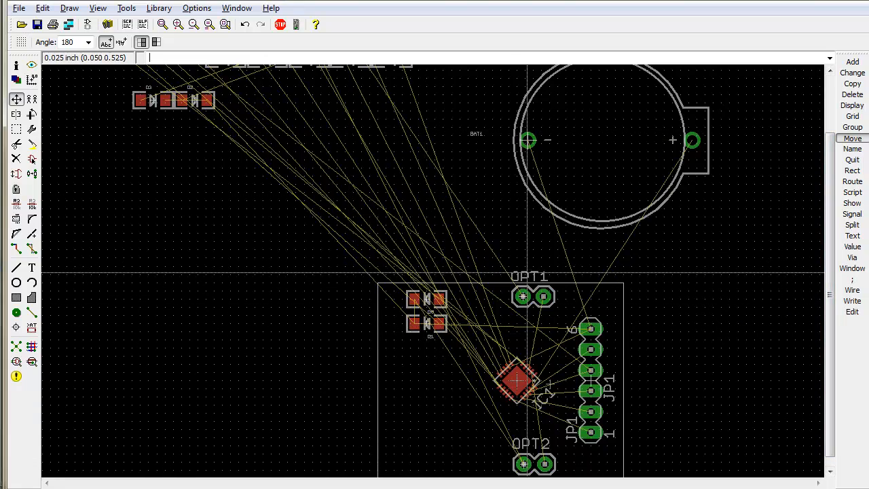
Place LED D2 in the column directly below D1, rotated to 180 degrees.
scroll(370, 252, "down", 1)
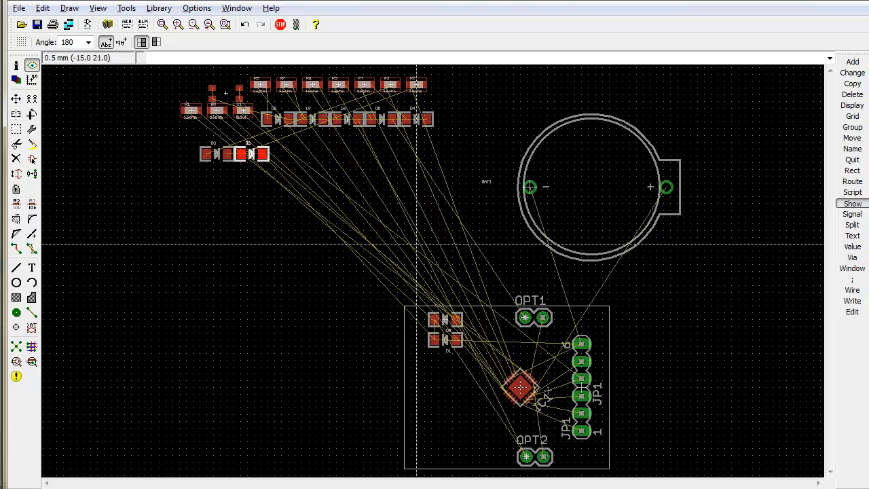
type("D2")
key("Return")
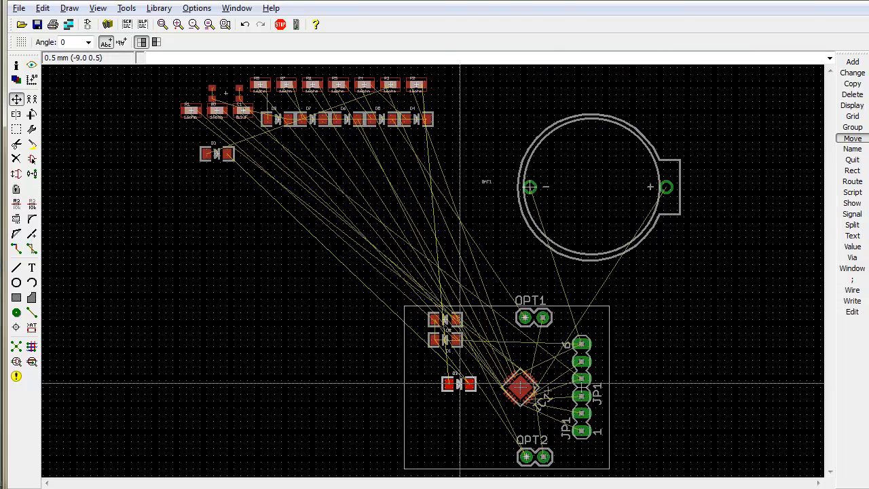
left_click(445, 360)
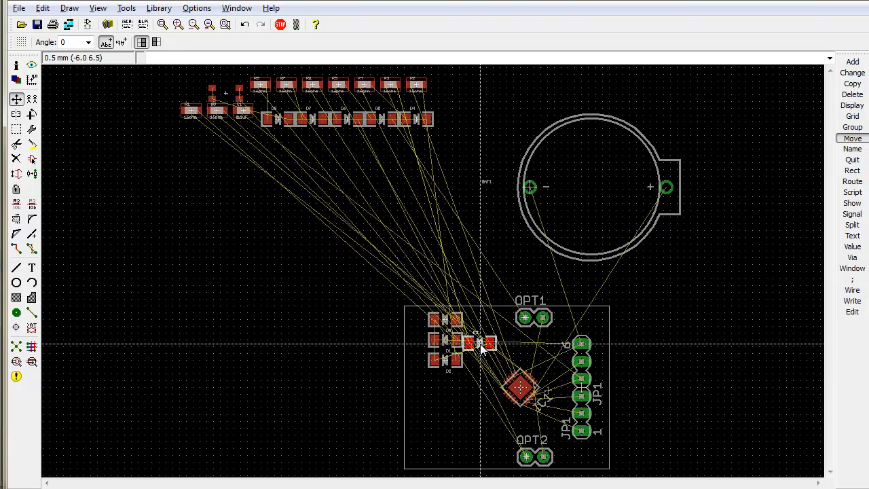
Place LED D3 directly below D2 at -11, 1, rotated to 180 degrees.
right_click(442, 408)
right_click(445, 386)
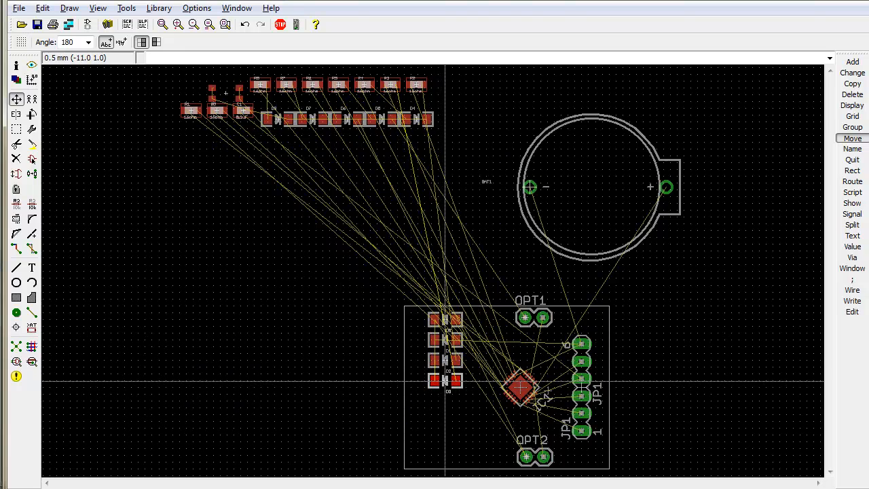
left_click(446, 382)
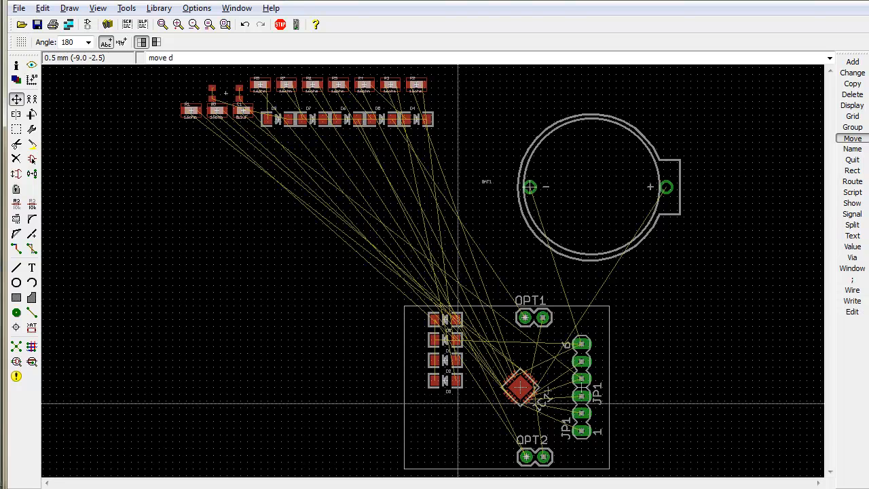
Place LED D4 directly below D3 in the LED column and rotate it to 180 degrees.
right_click(454, 403)
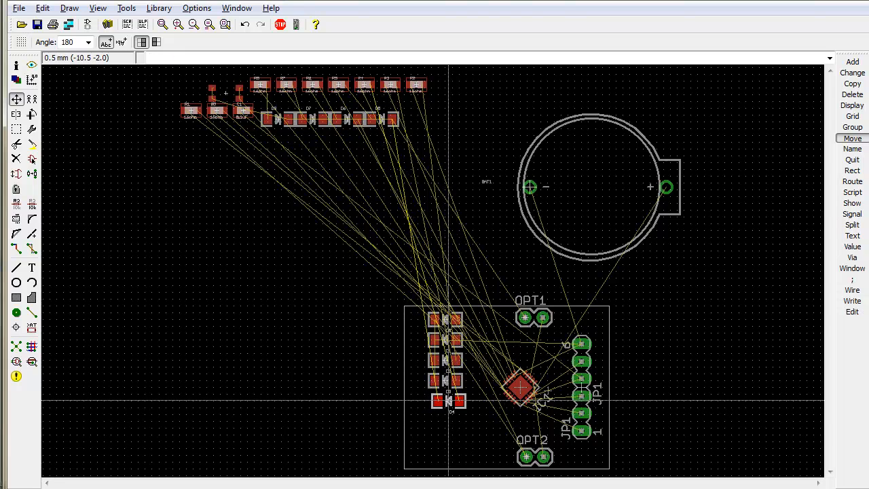
right_click(444, 401)
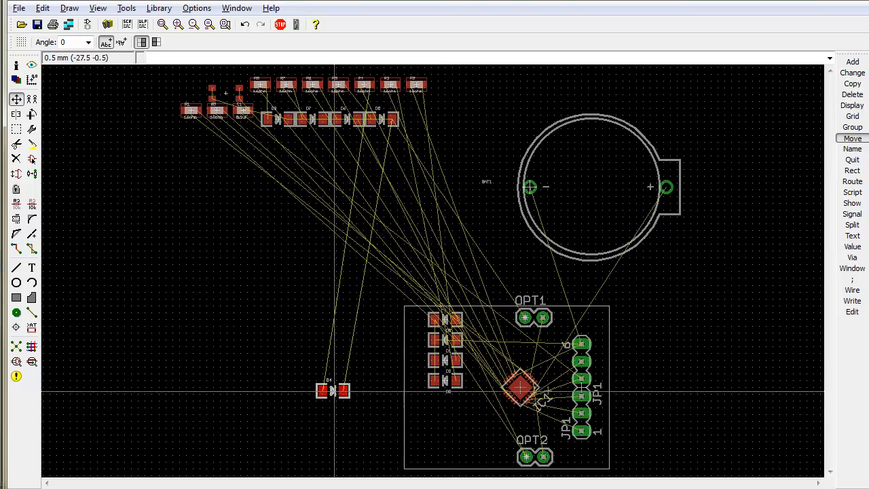
scroll(461, 409, "up", 5)
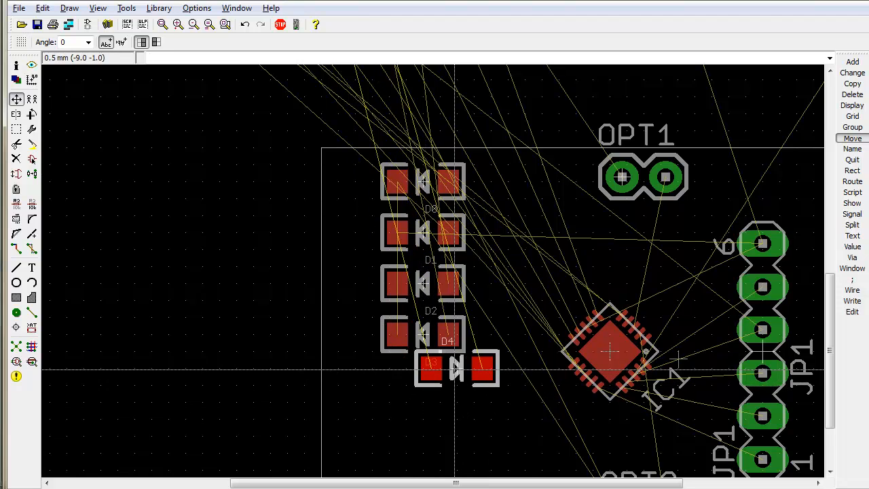
left_click(348, 346)
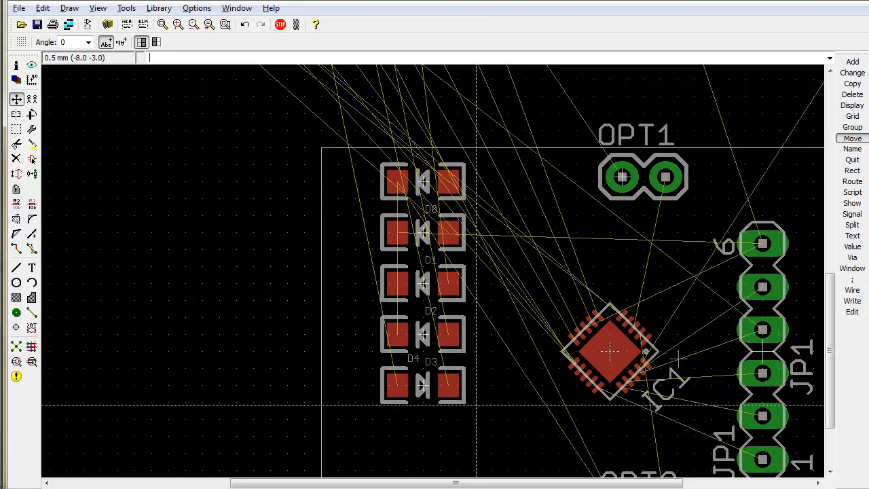
scroll(478, 403, "down", 6)
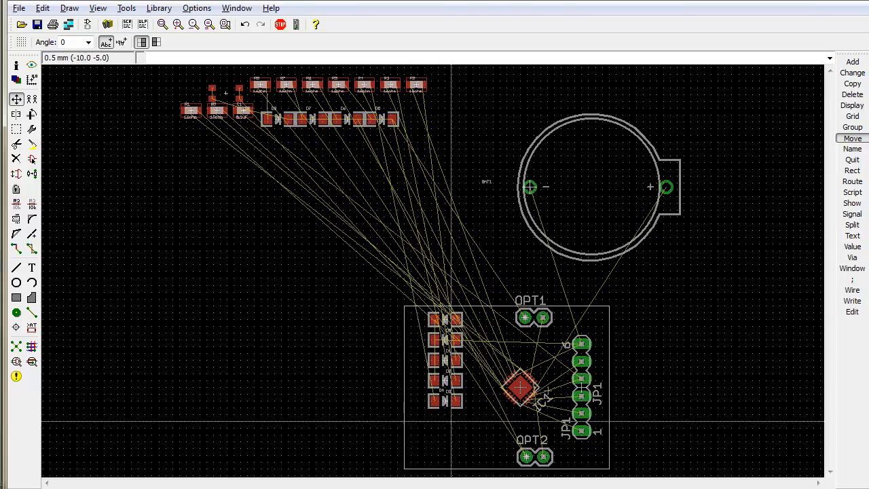
scroll(455, 410, "up", 7)
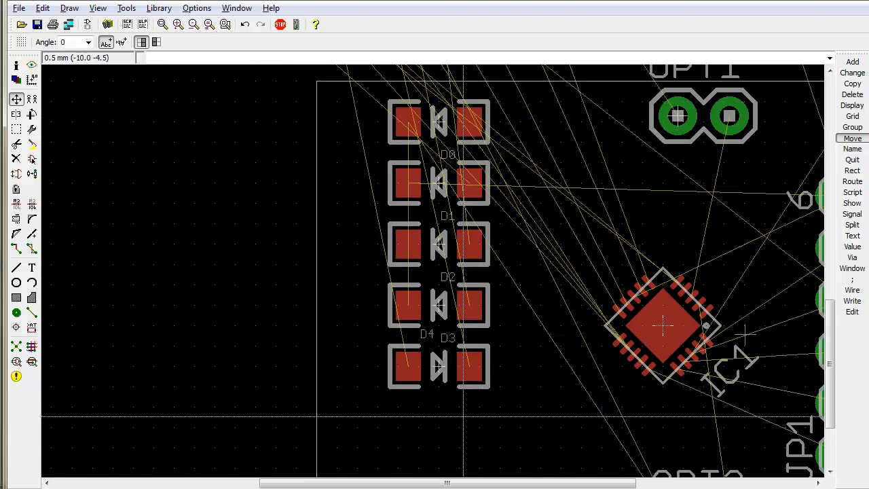
left_click(441, 369)
right_click(339, 374)
right_click(353, 374)
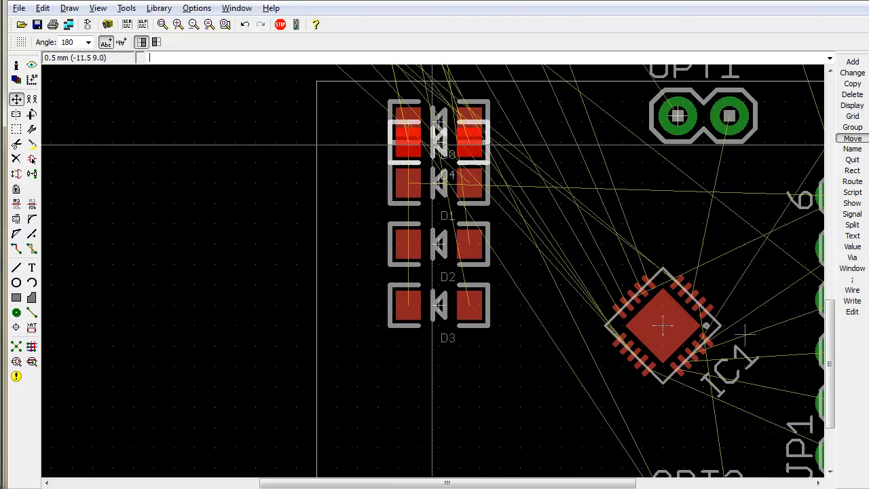
left_click(429, 362)
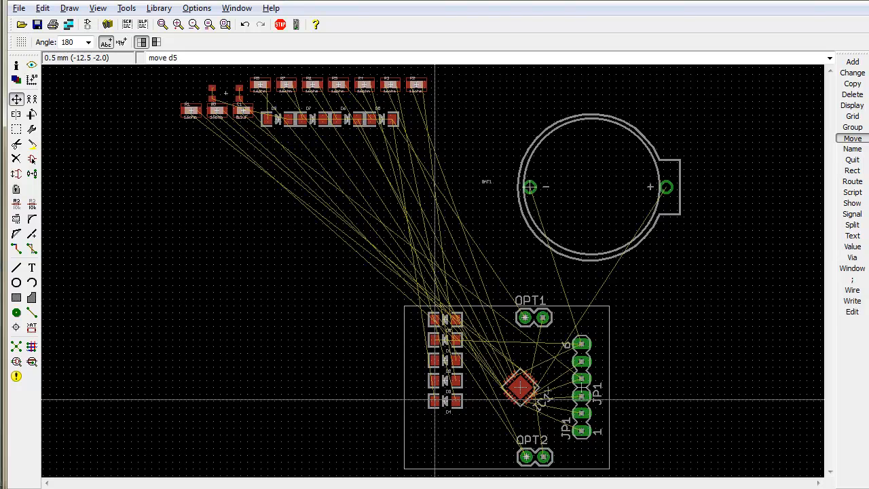
Place LED D5 directly below D4, aligned with the LED column and rotated to 180 degrees.
key("Return")
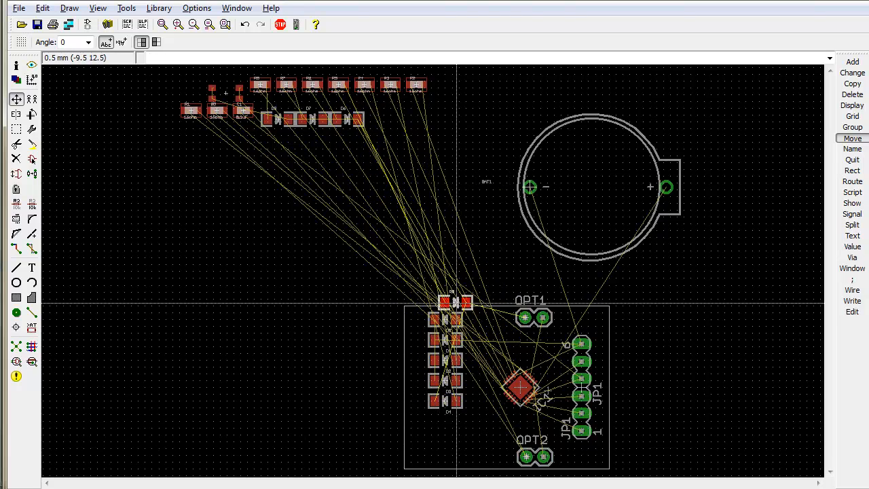
right_click(421, 415)
right_click(444, 409)
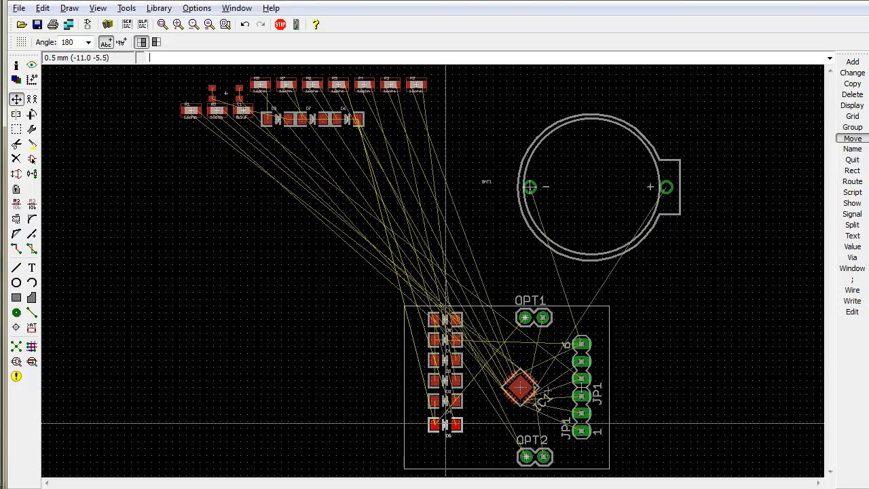
left_click(444, 421)
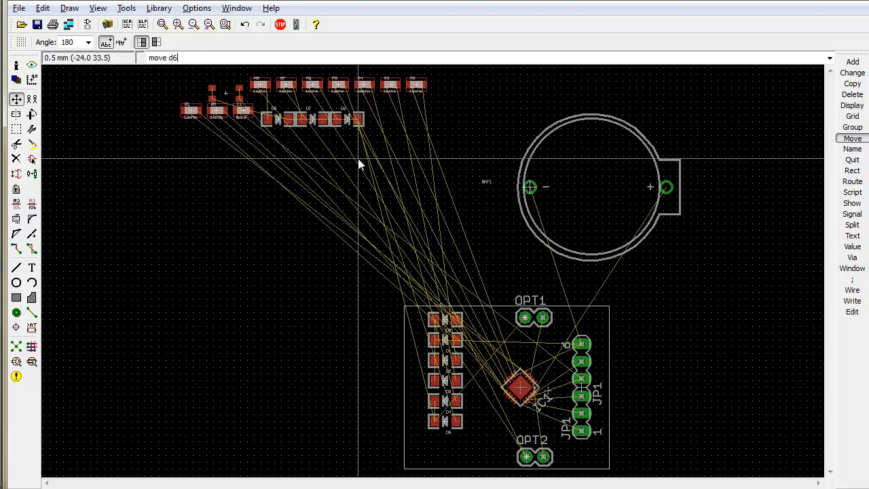
Place LED D6 directly below D5 in the same column, rotated to 180 degrees.
right_click(457, 428)
right_click(451, 444)
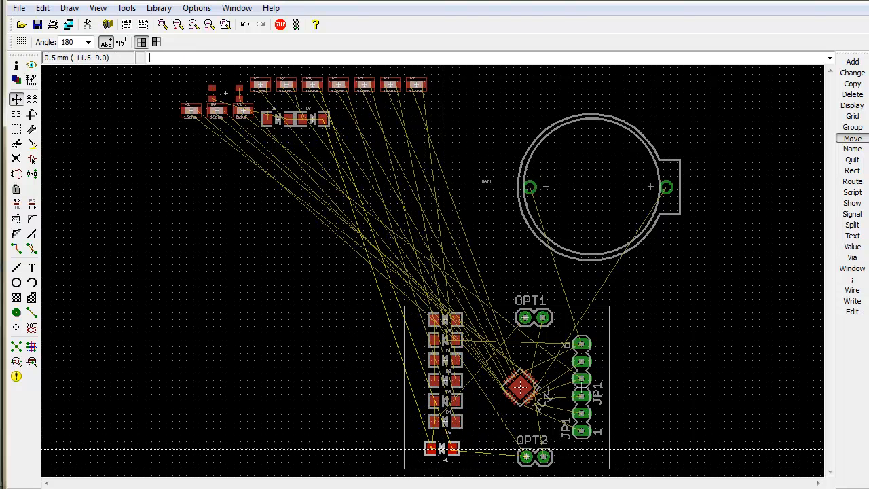
left_click(446, 444)
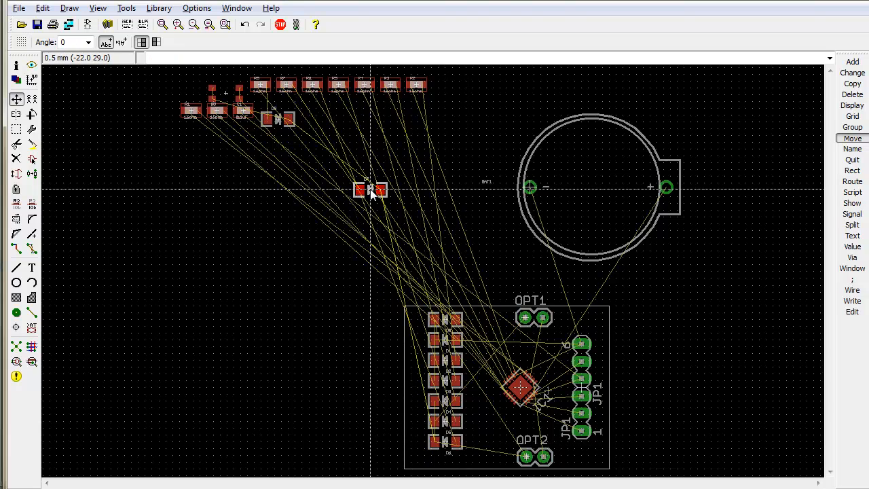
Place LED D7 directly below D6 at -11, -11, rotated to 180 degrees.
right_click(451, 406)
right_click(458, 412)
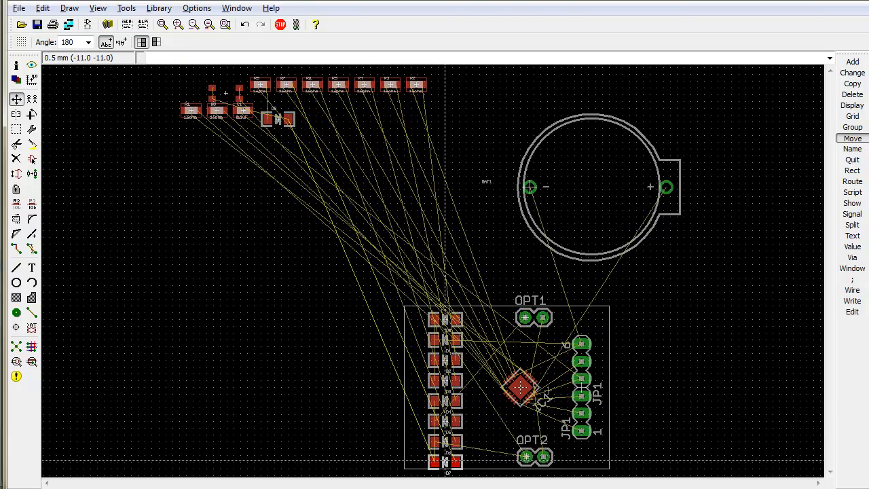
left_click(444, 460)
Set LED D7's position to -11, -10 in its properties.
key("alt+F2")
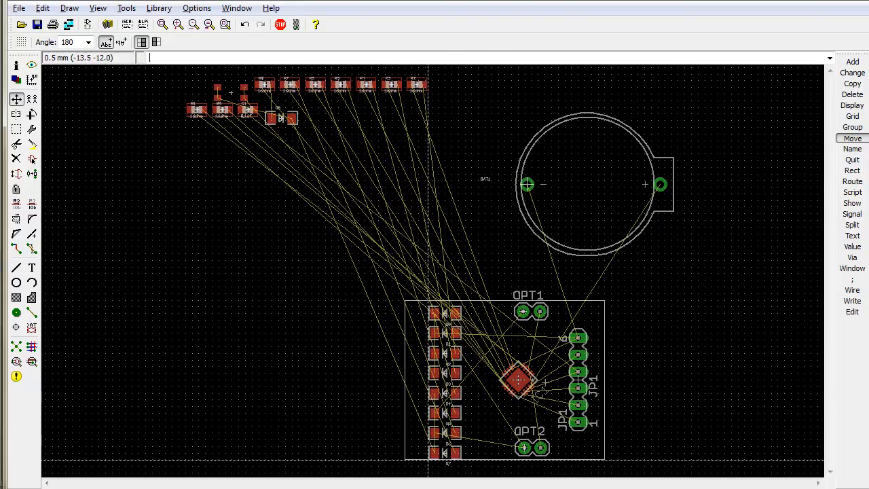
scroll(490, 387, "up", 3)
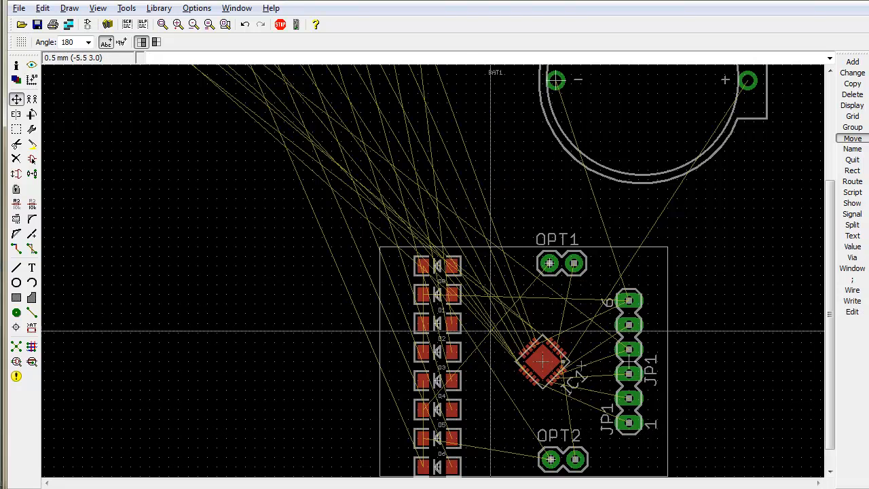
right_click(442, 467)
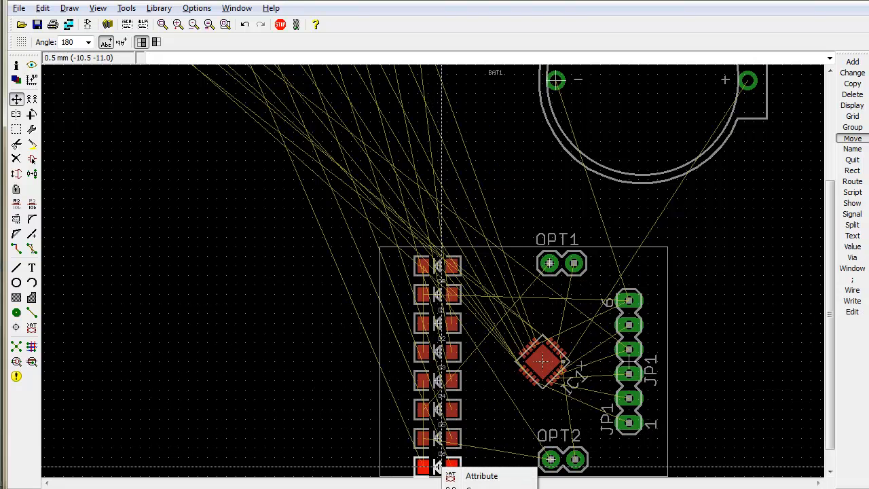
left_click(481, 488)
left_click_drag(661, 372, 618, 166)
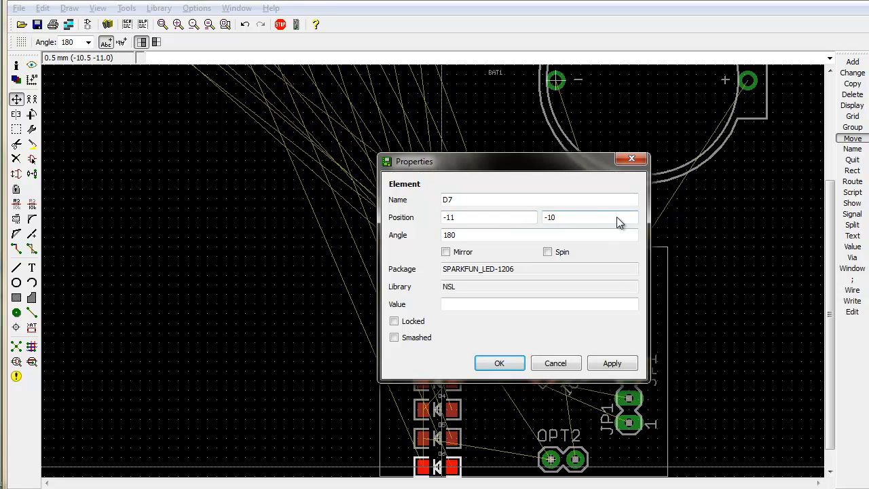
key("Return")
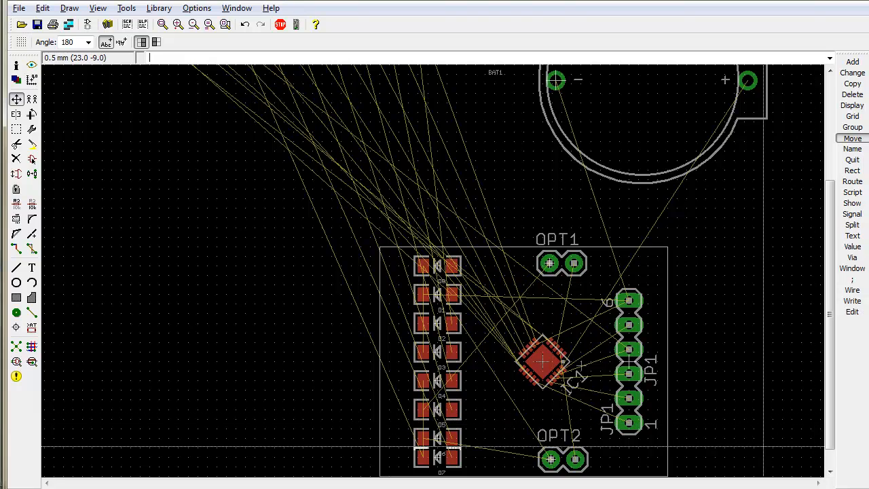
Set LED D6's position to -11, -7.5 in its properties.
right_click(426, 438)
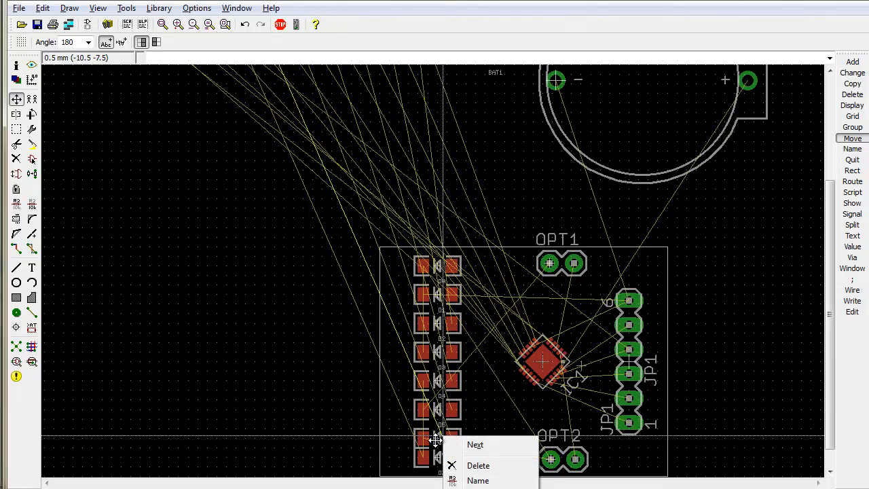
scroll(443, 435, "up", 5)
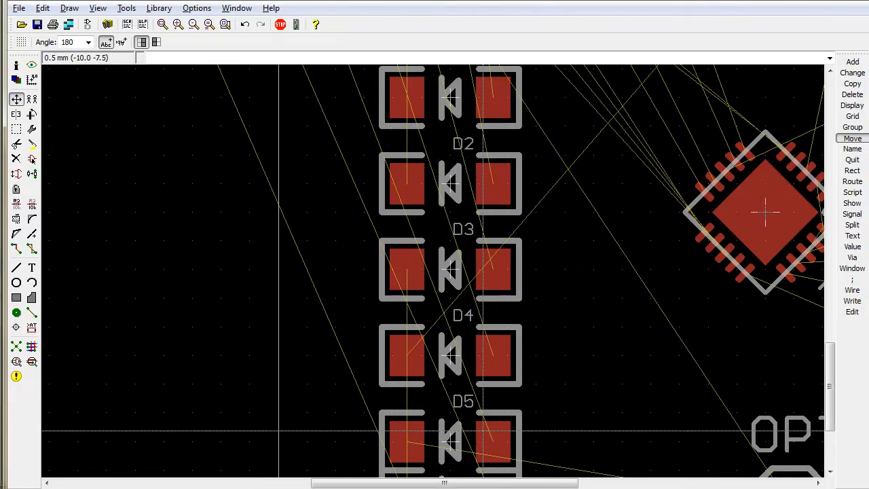
right_click(448, 443)
left_click(486, 488)
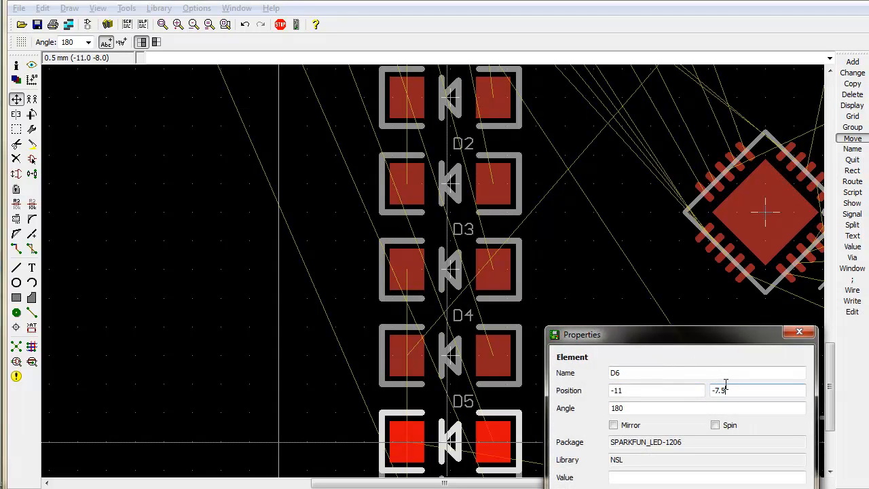
key("Return")
Set LED D4's position to -11, -2.5 in its properties.
scroll(724, 380, "down", 8)
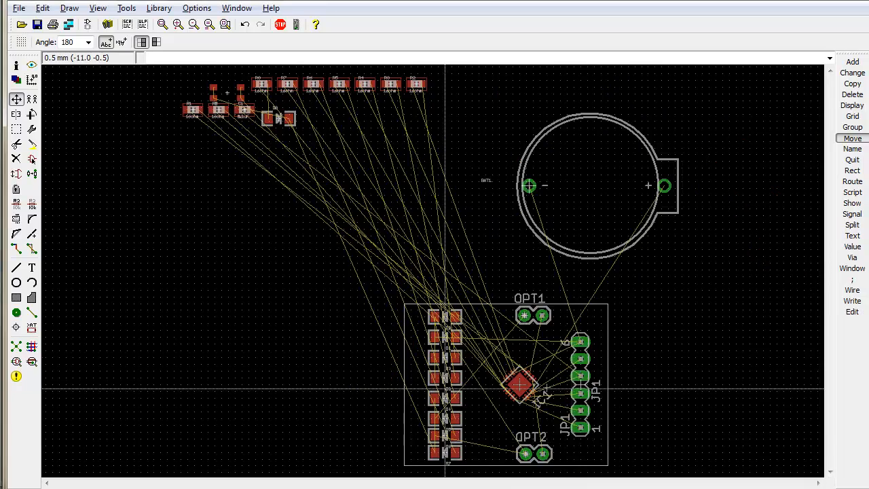
scroll(440, 419, "up", 2)
scroll(438, 443, "up", 2)
scroll(483, 434, "down", 1)
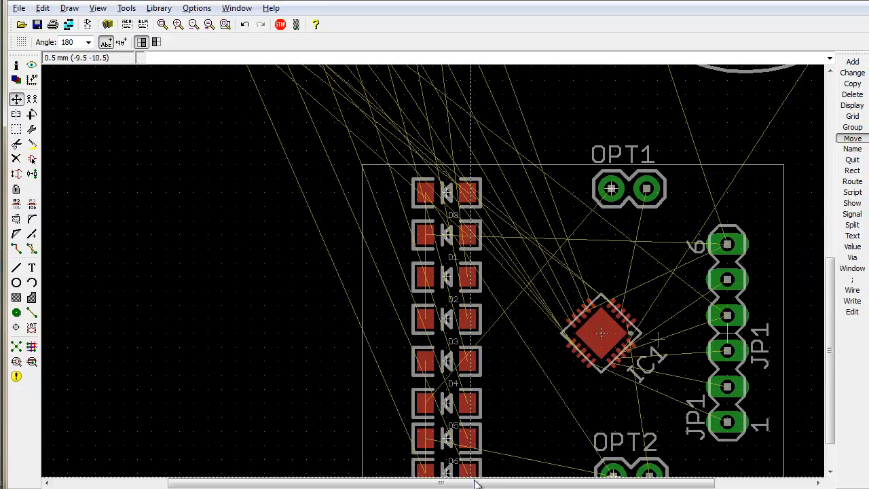
scroll(483, 435, "down", 2)
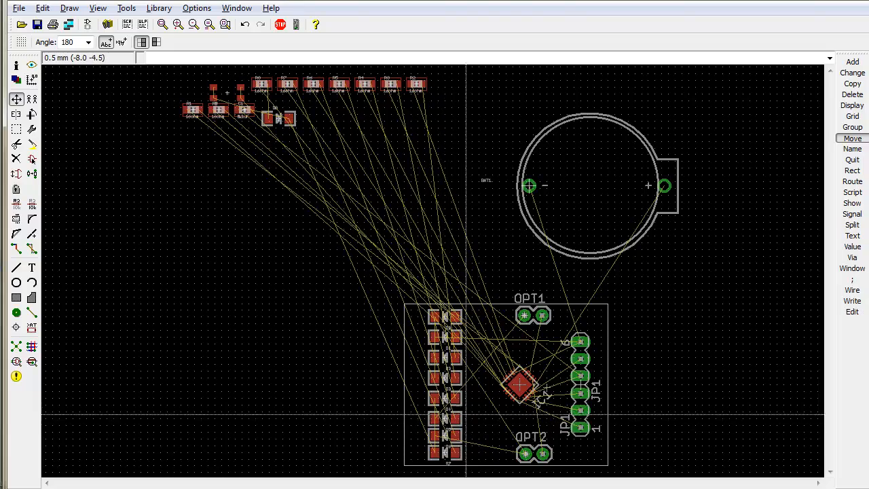
scroll(514, 411, "up", 1)
scroll(455, 417, "down", 1)
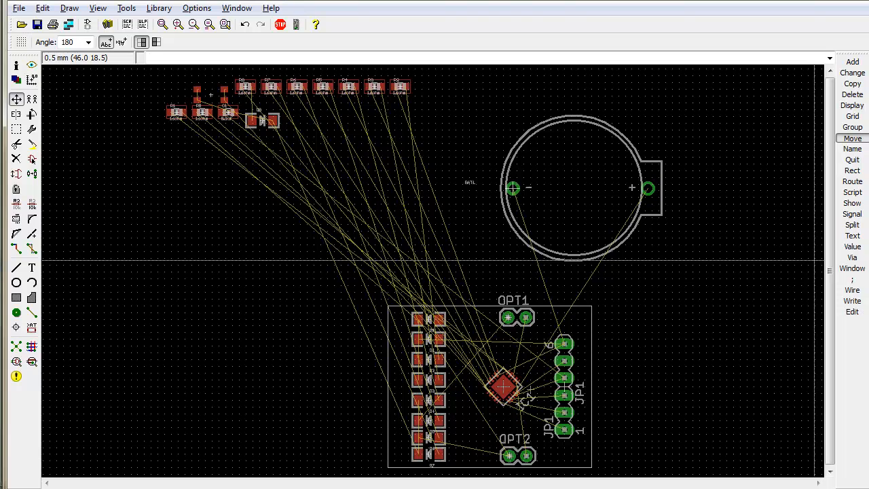
right_click(428, 399)
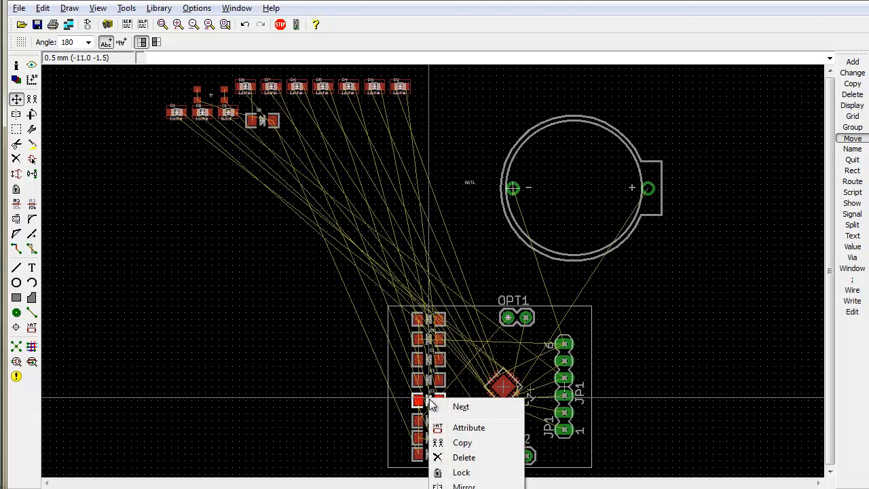
left_click(464, 488)
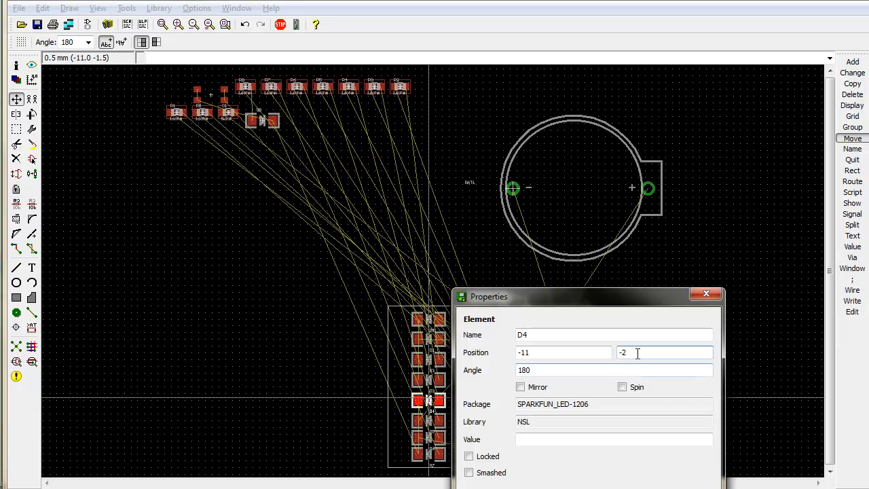
key("Return")
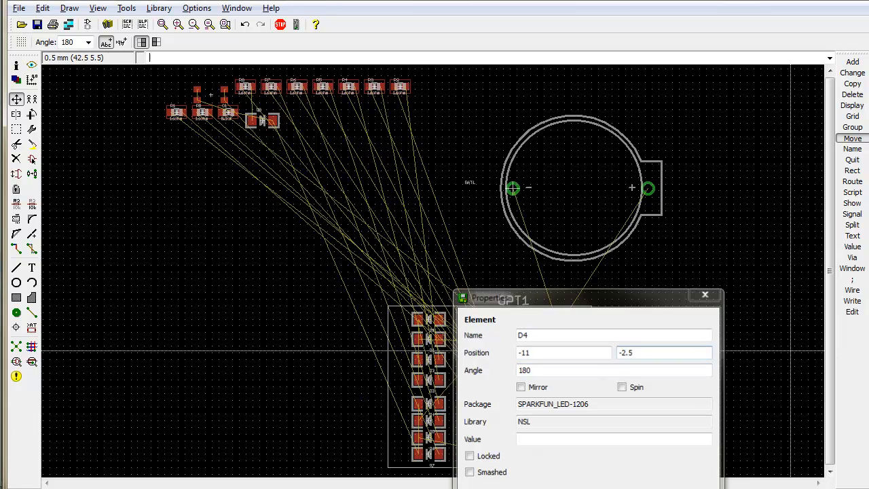
scroll(509, 370, "up", 5)
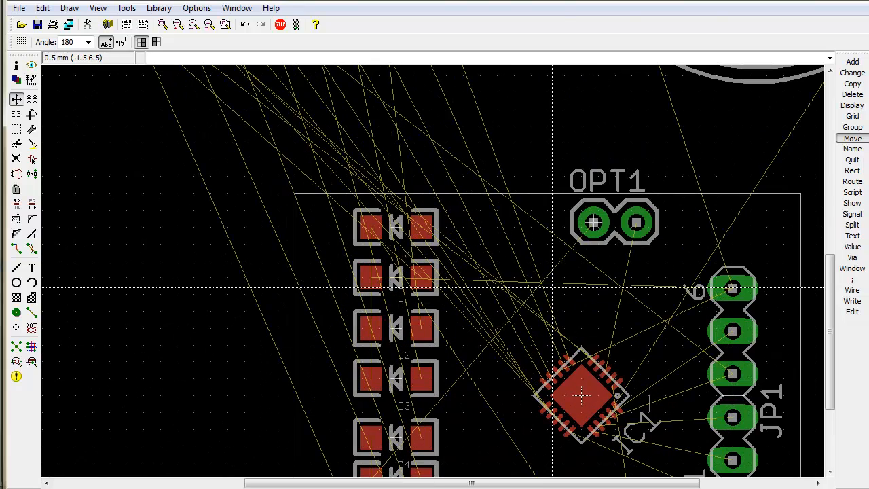
Move LEDs D3, D2, D1 and D0 down toward D4 so the whole column has an even 2.5 mm spacing.
right_click(552, 287)
left_click(397, 380)
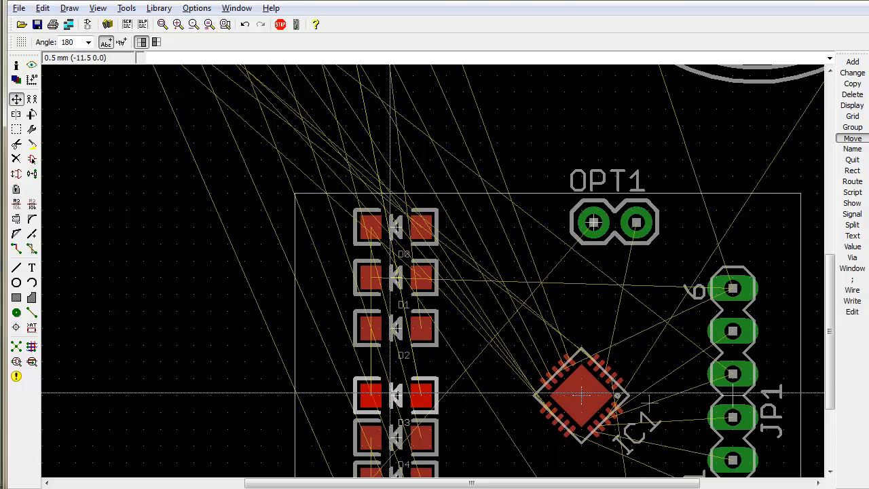
left_click(391, 392)
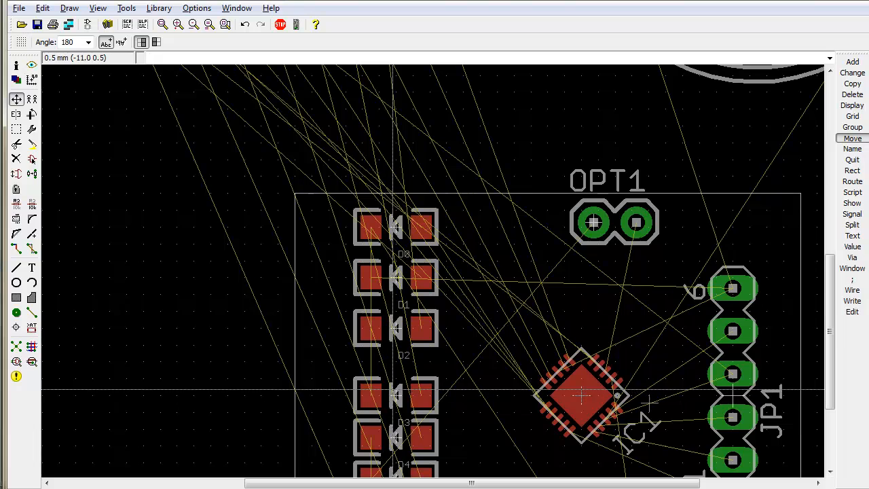
left_click(397, 328)
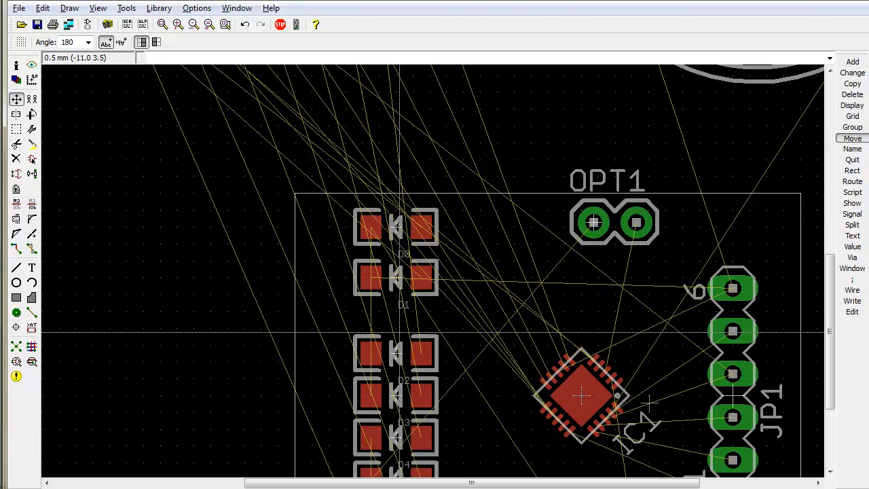
left_click(400, 349)
left_click(405, 279)
left_click(405, 307)
left_click(420, 223)
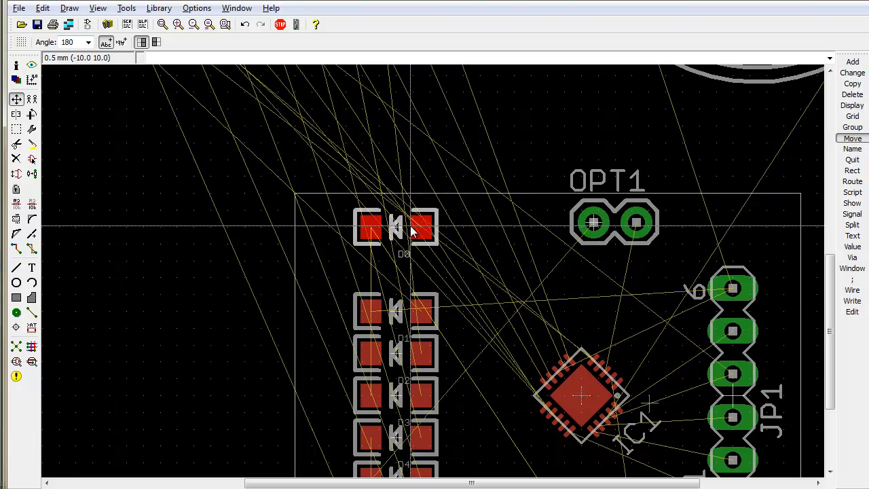
left_click(420, 270)
Examine the parts still outside the board outline and the free room around the LED column.
scroll(524, 242, "down", 3)
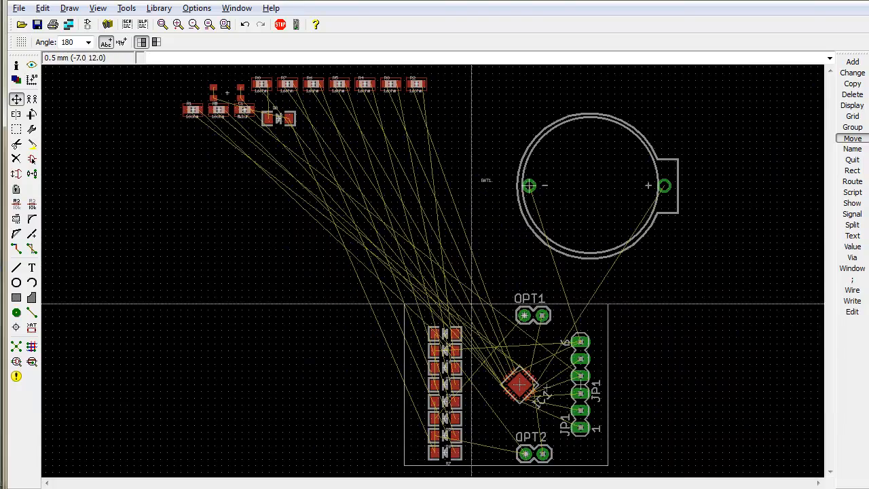
scroll(456, 428, "up", 2)
scroll(456, 428, "down", 1)
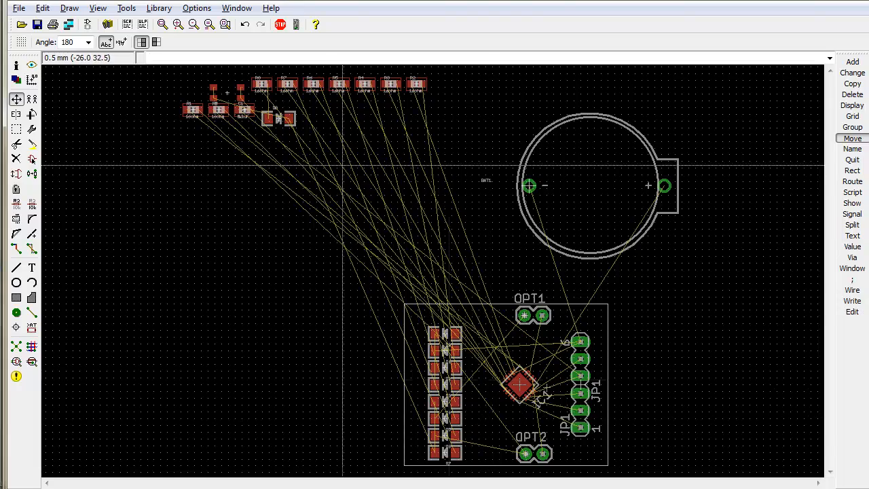
scroll(306, 164, "up", 2)
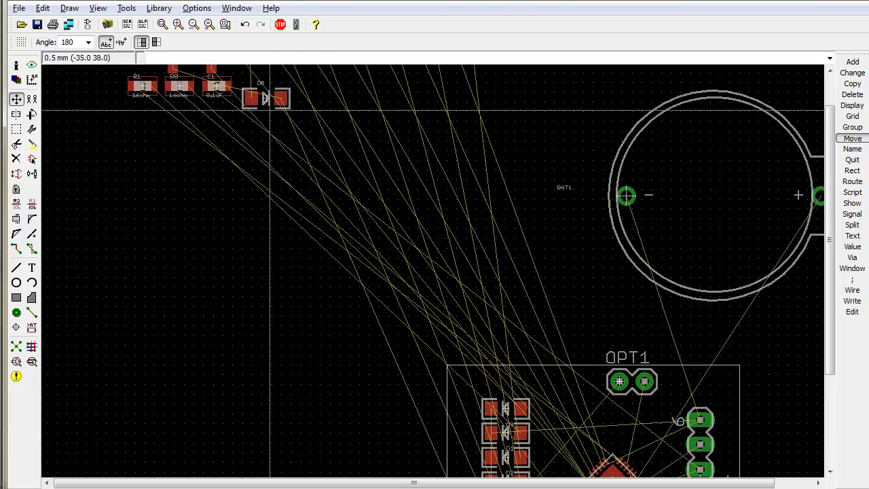
scroll(347, 260, "down", 2)
middle_click_drag(453, 386, 445, 357)
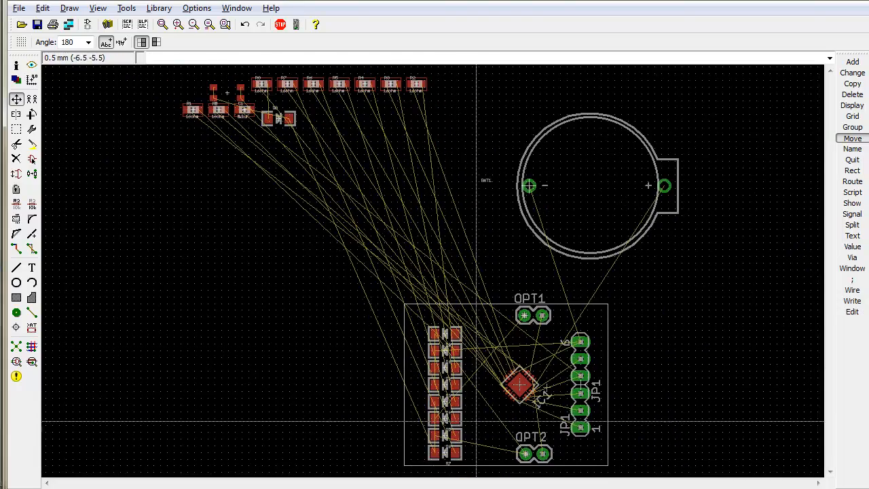
scroll(474, 470, "up", 2)
scroll(478, 474, "down", 1)
scroll(467, 464, "up", 4)
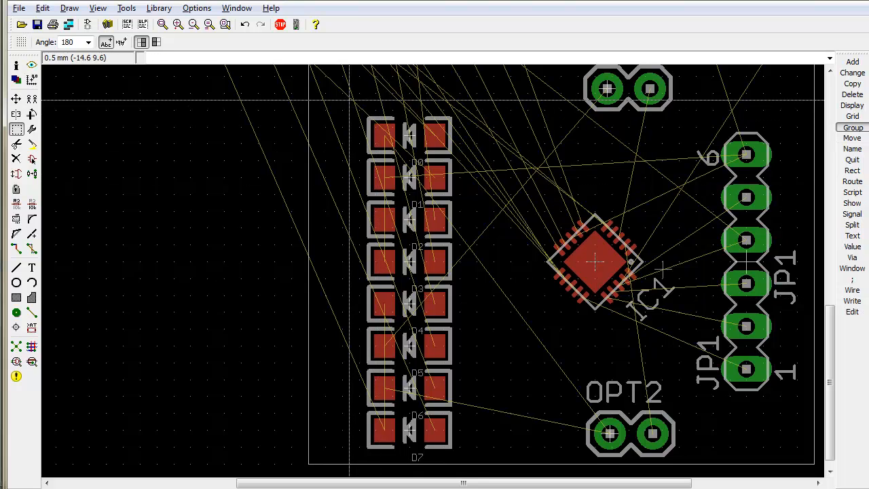
Group LEDs D0 to D7 and move the whole column up and outward, placing D0 at -12, 10.
left_click_drag(349, 100, 497, 462)
key("F7")
right_click(390, 276)
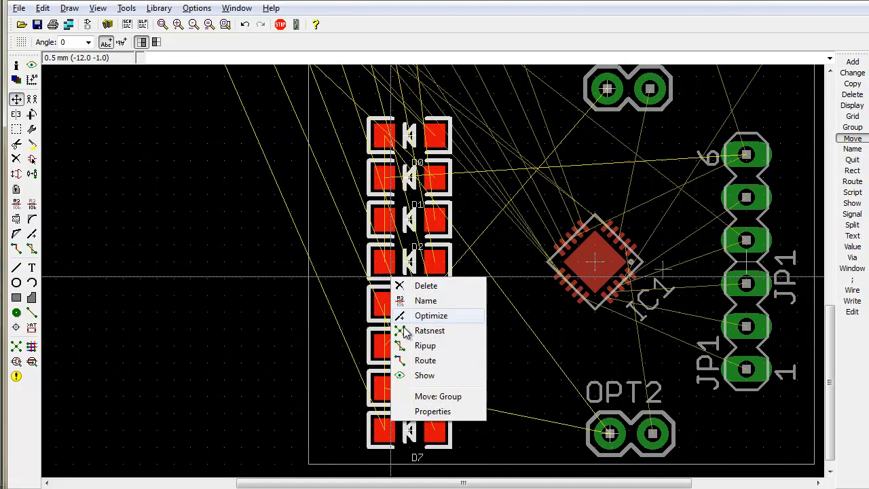
left_click(446, 397)
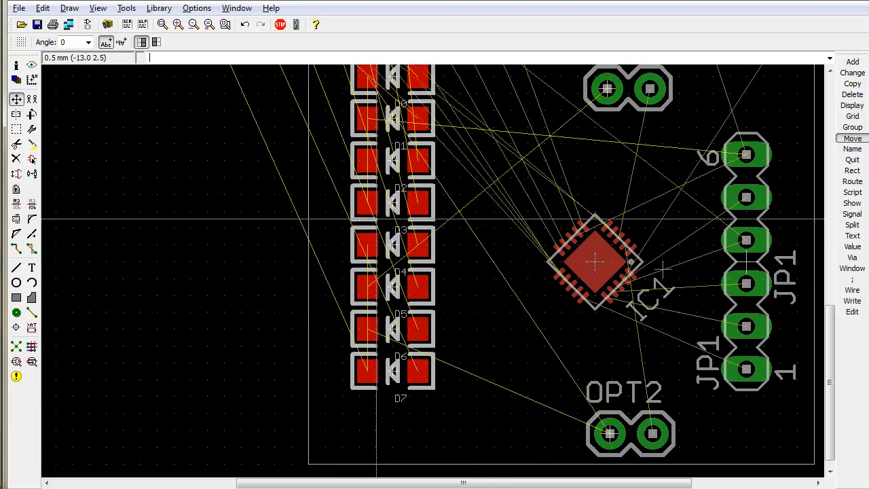
scroll(389, 246, "down", 3)
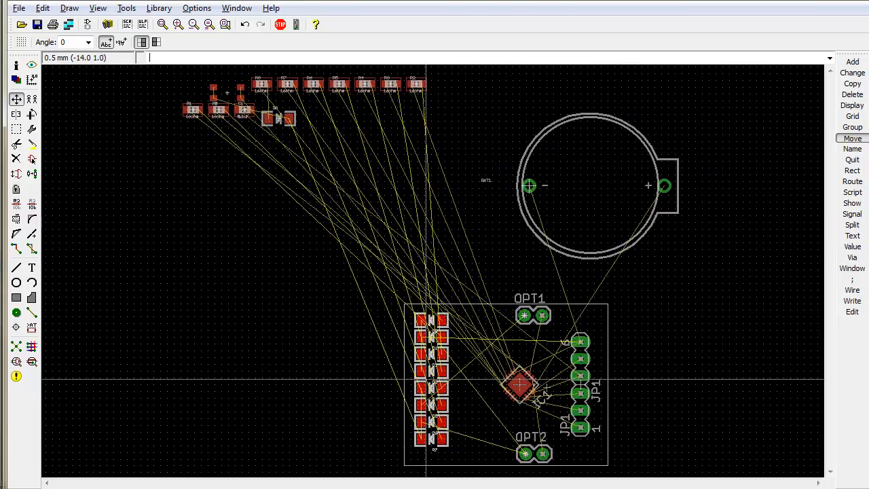
scroll(432, 378, "up", 2)
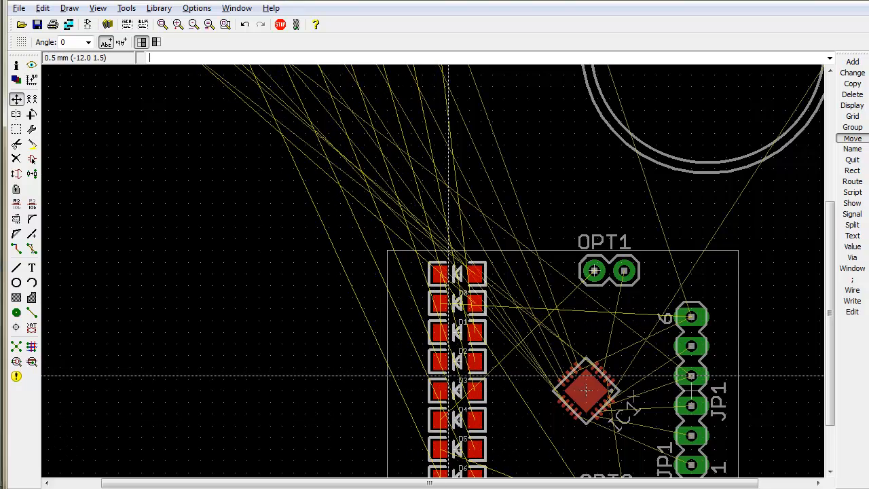
left_click(438, 374)
scroll(520, 393, "down", 1)
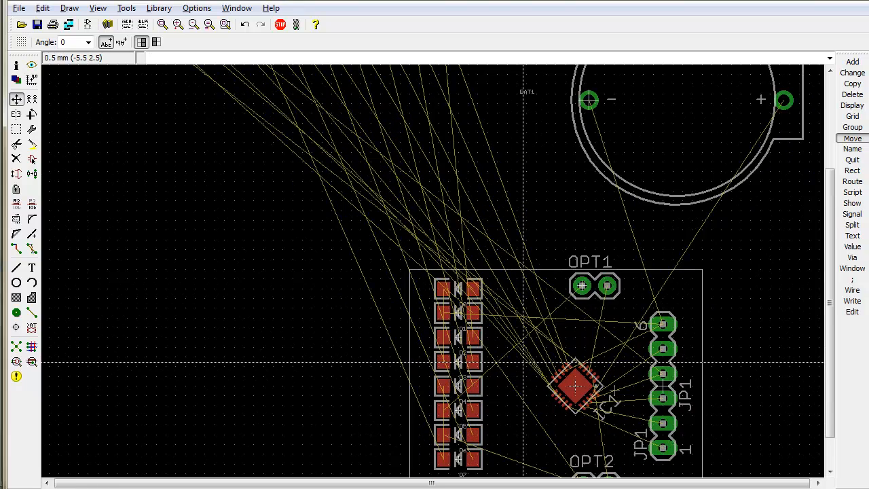
Set LED D0's X position to -11 in its properties.
right_click(462, 289)
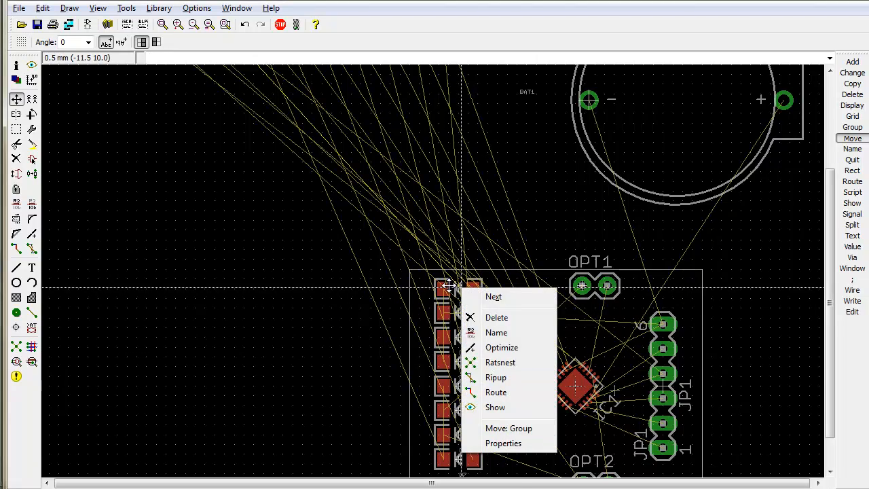
right_click(452, 292)
left_click(503, 448)
key("Escape")
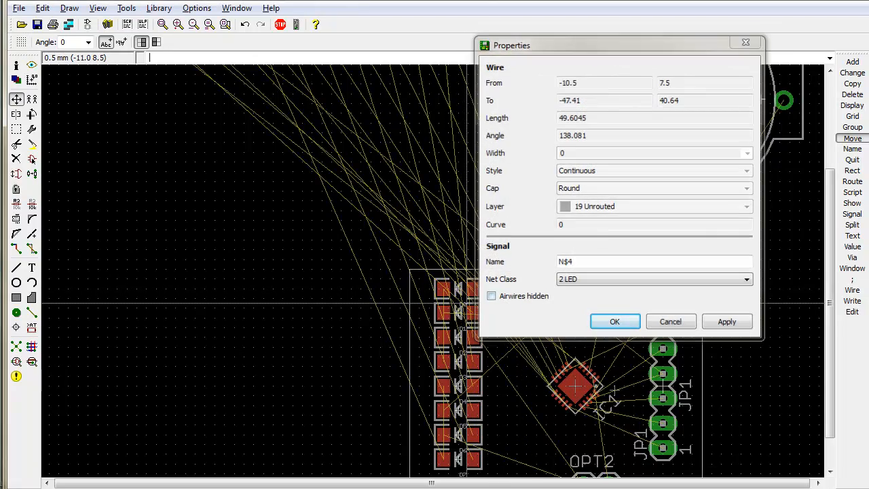
right_click(461, 286)
left_click(497, 488)
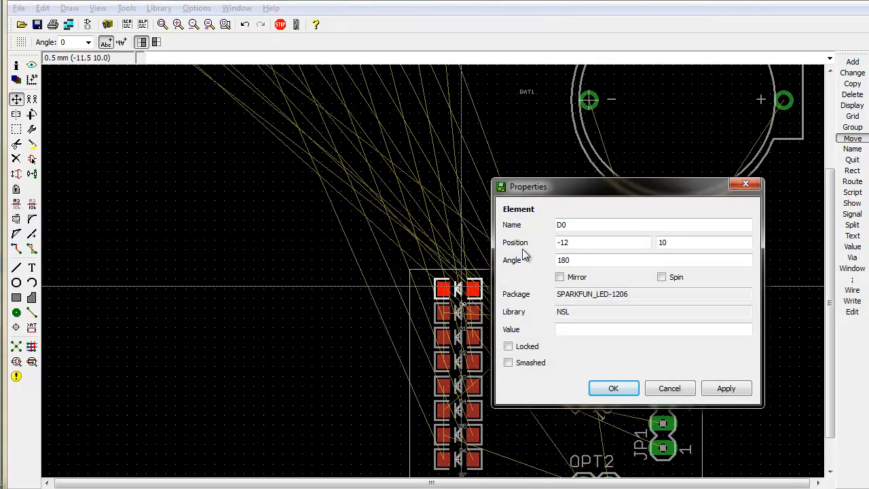
type("-11")
key("Return")
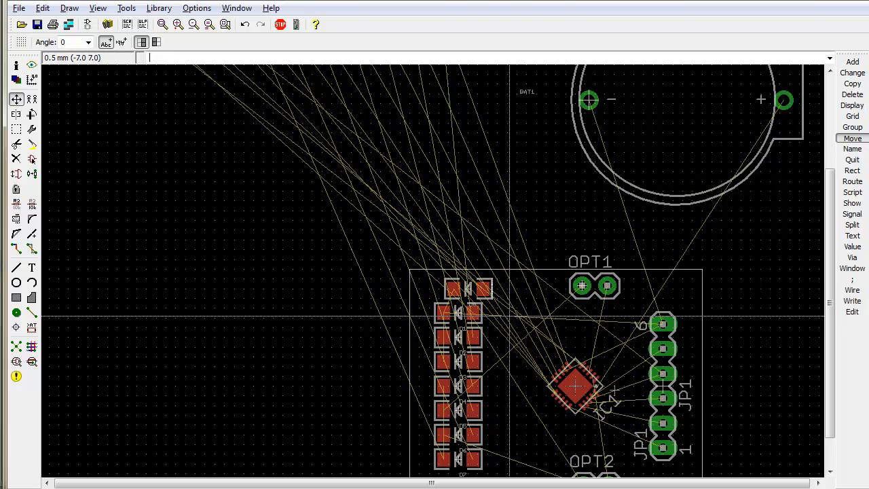
Group LEDs D1 to D7 and move them into line beneath D0, keeping the 2.5 mm spacing.
type("gro")
key("Return")
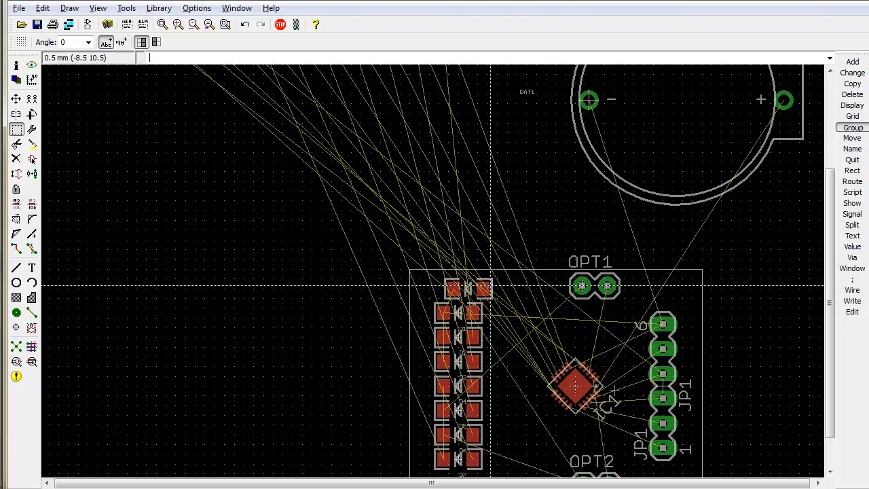
left_click_drag(491, 469, 409, 300)
key("F7")
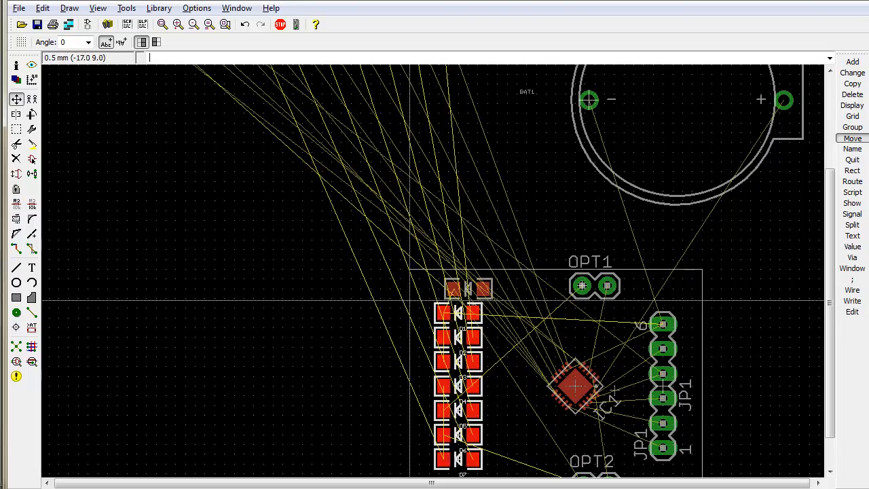
right_click(446, 329)
left_click(476, 437)
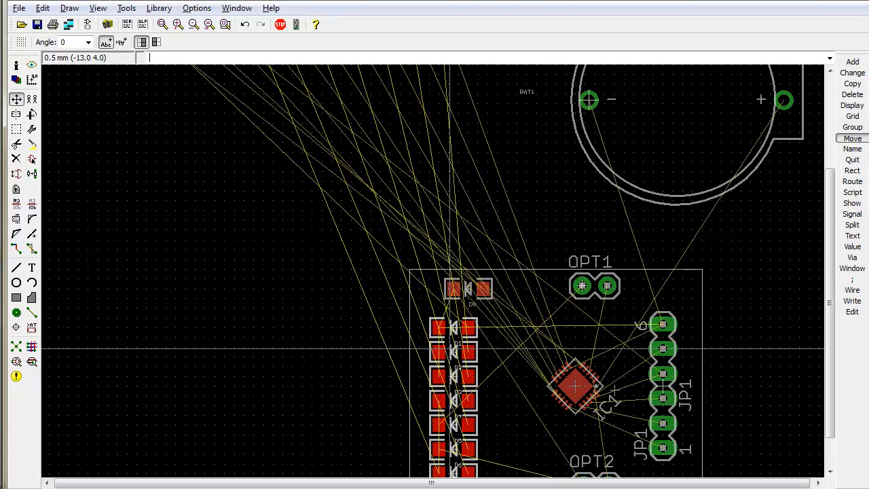
left_click(465, 334)
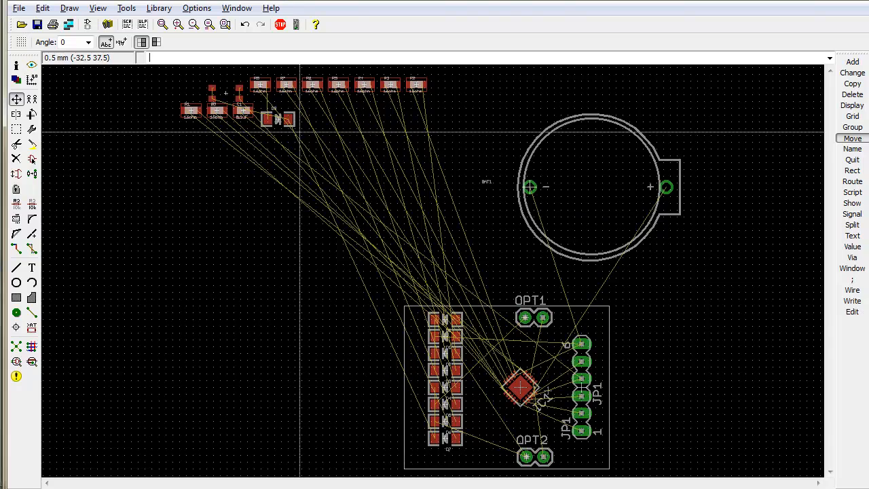
Place LED D8 directly below D7 at about -10.94, -9.87, rotated to 180 degrees.
left_click(288, 117)
right_click(463, 455)
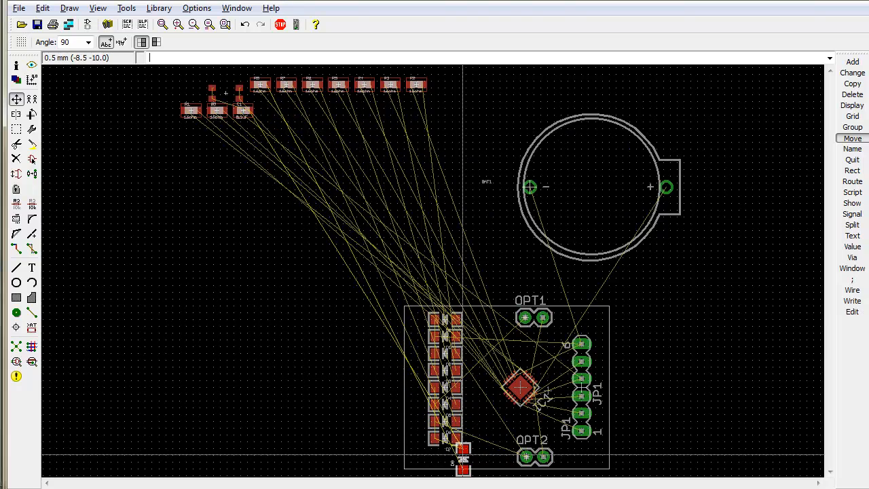
right_click(463, 454)
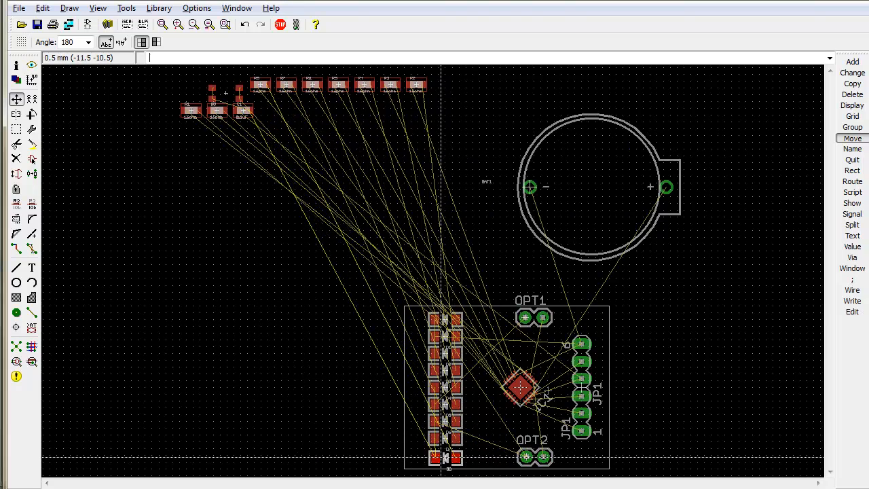
left_click(441, 454)
key("alt+F2")
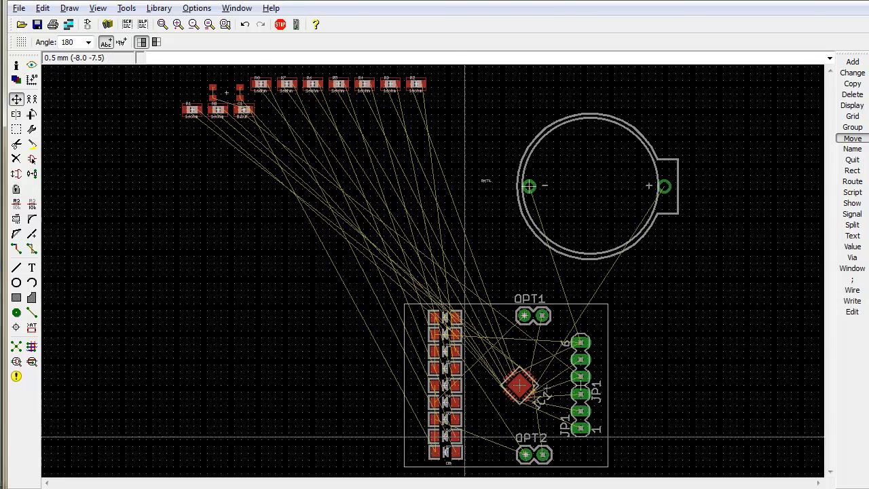
Set LED D8's position to -11, -10 in its properties.
scroll(462, 448, "up", 5)
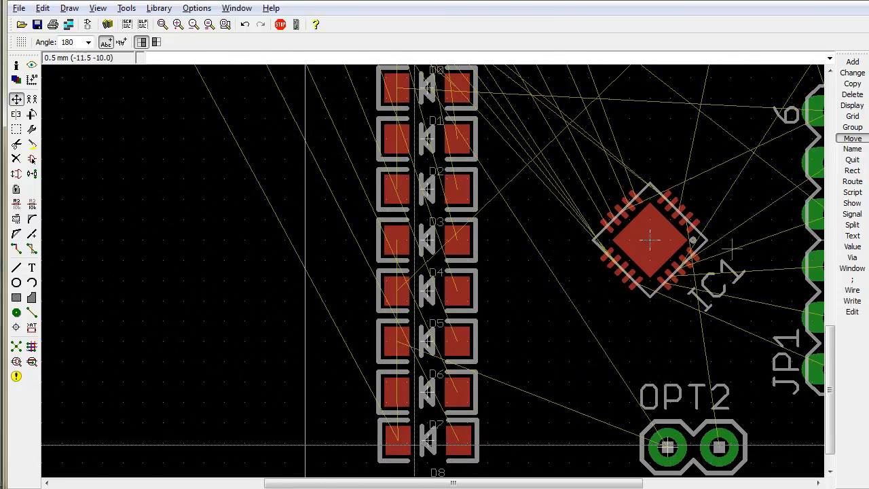
right_click(417, 445)
left_click(456, 488)
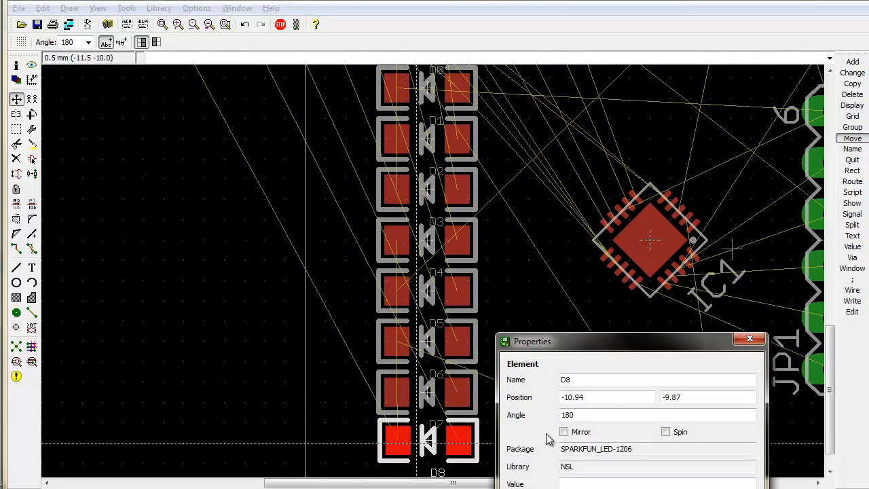
left_click(616, 400)
key("Tab")
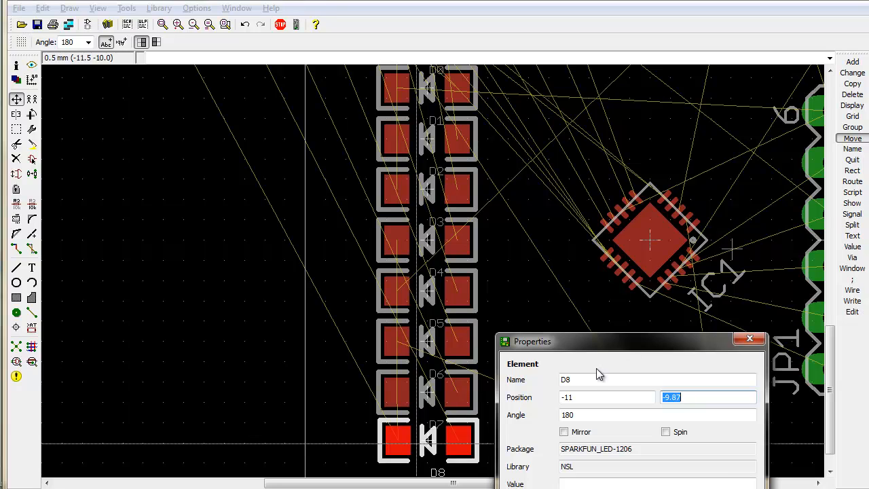
left_click(711, 395)
key("BackSpace")
key("BackSpace")
key("BackSpace")
key("Return")
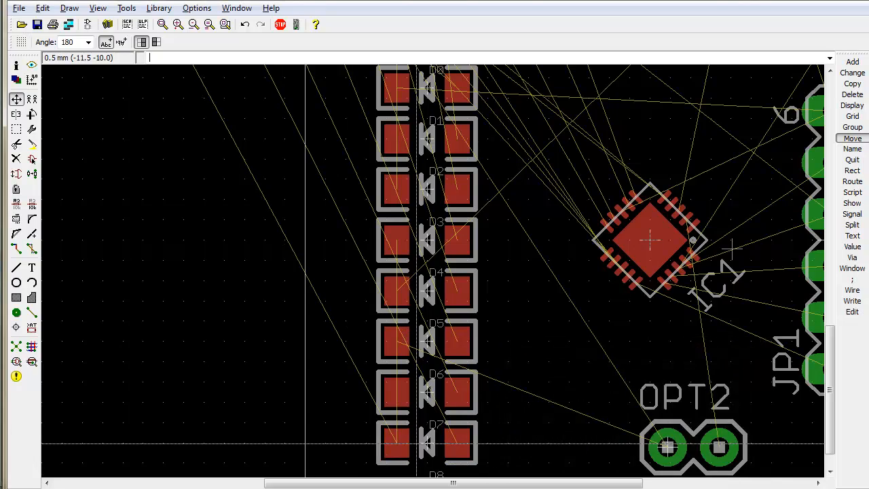
Check LED D7's position in its properties without changing it.
scroll(453, 453, "down", 6)
scroll(453, 434, "up", 4)
right_click(454, 430)
right_click(436, 434)
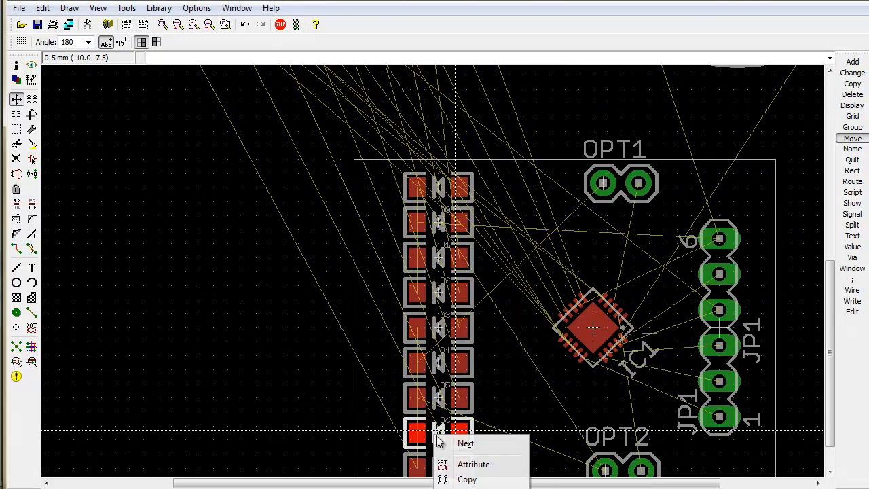
left_click(461, 486)
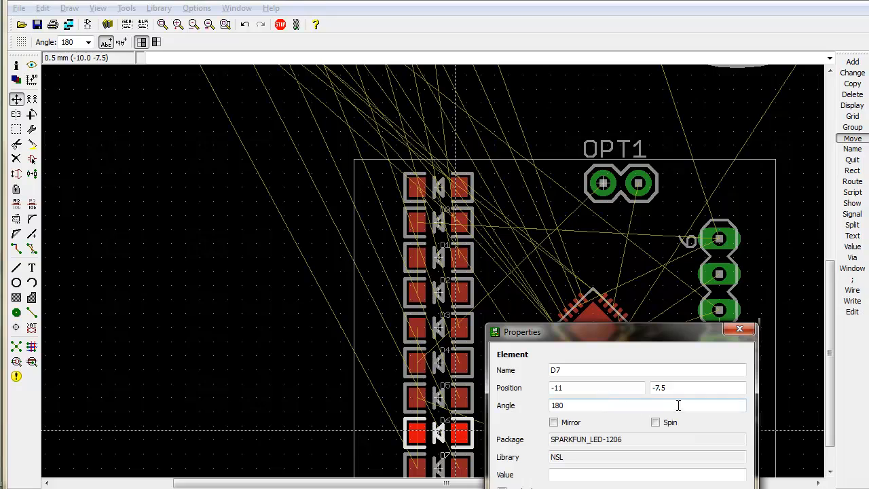
key("Escape")
Move resistor R0 onto the board just right of LED D0, level with it and rotated to 180 degrees.
scroll(452, 439, "down", 4)
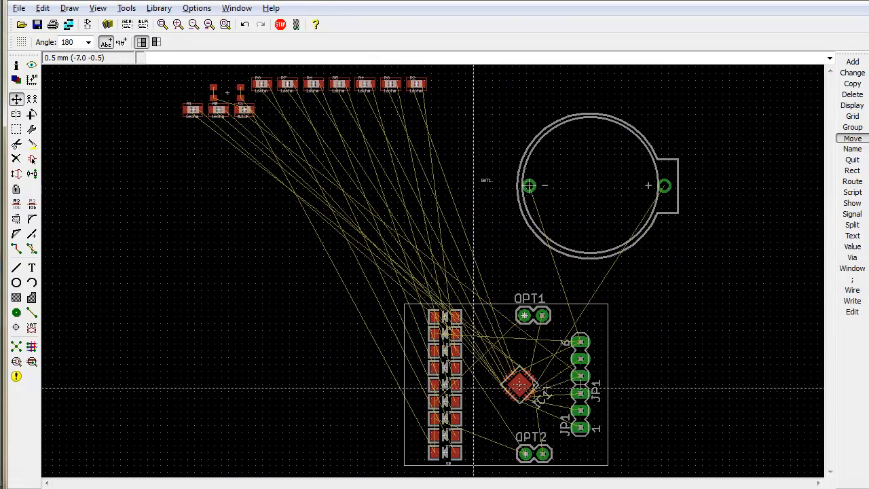
scroll(441, 453, "up", 2)
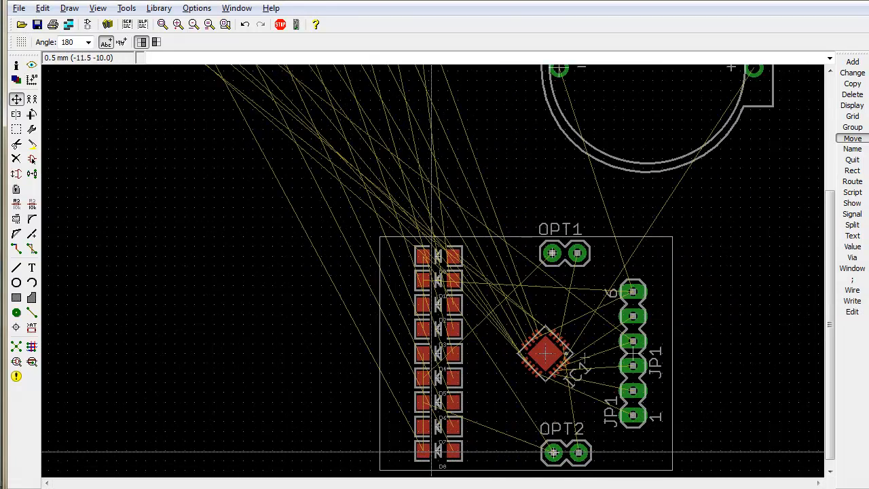
scroll(441, 454, "down", 2)
scroll(450, 453, "down", 1)
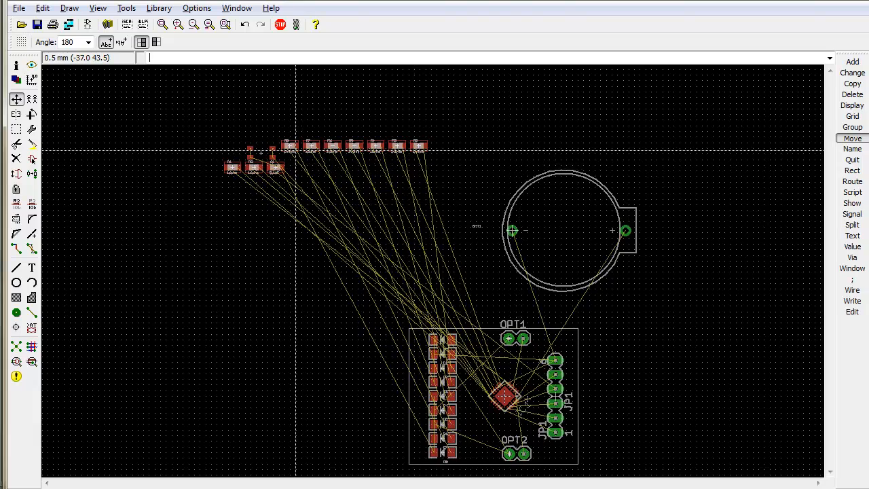
type("move r0")
key("Return")
scroll(483, 376, "up", 11)
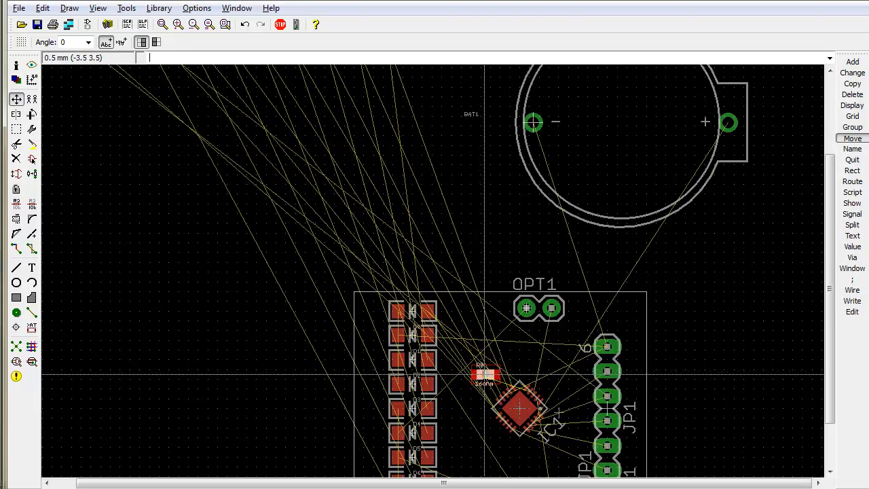
scroll(378, 224, "down", 2)
right_click(376, 163)
right_click(376, 163)
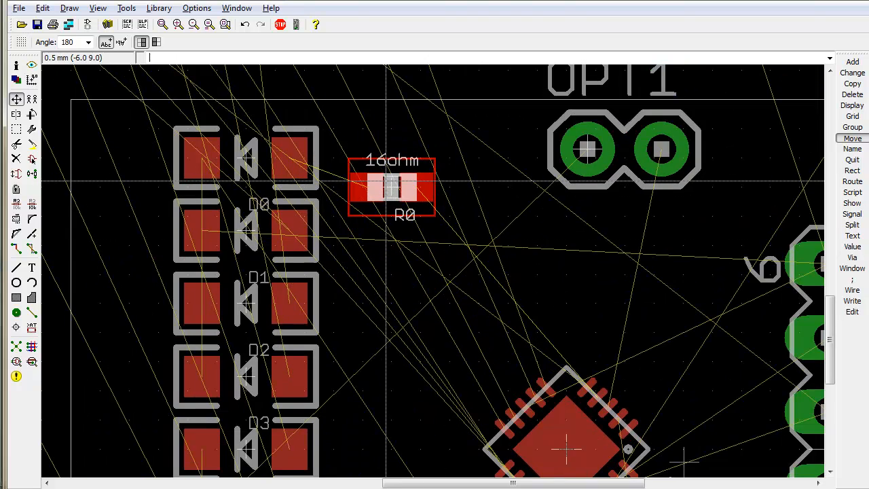
left_click(376, 163)
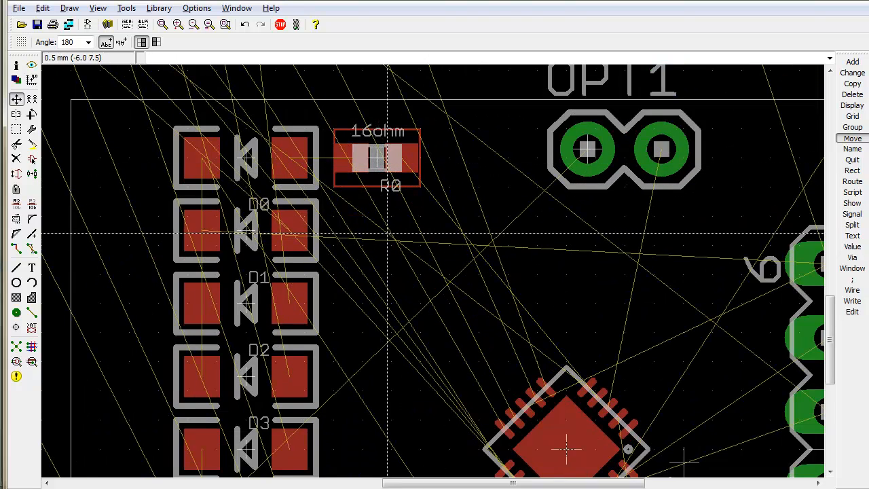
Place resistors R1 and R2 beneath R0, level with LEDs D1 and D2, each rotated to 180 degrees.
type("move r1")
key("Return")
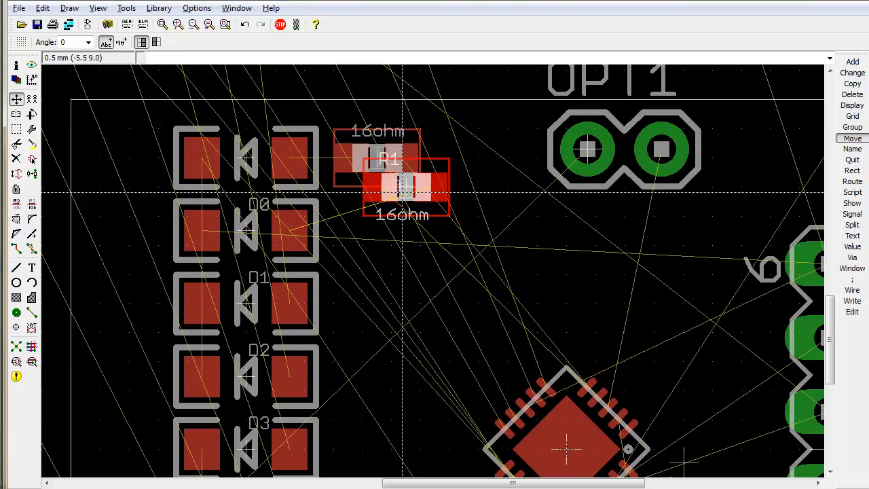
left_click(377, 231)
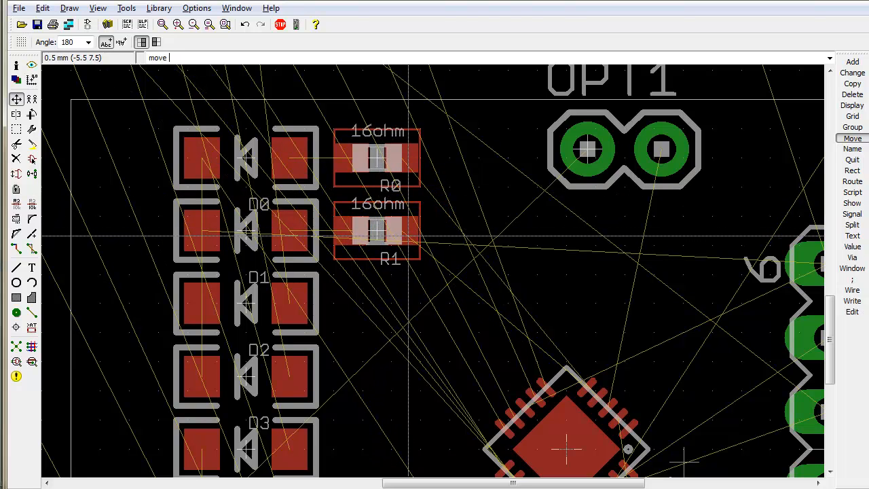
type("r2")
key("Return")
right_click(397, 305)
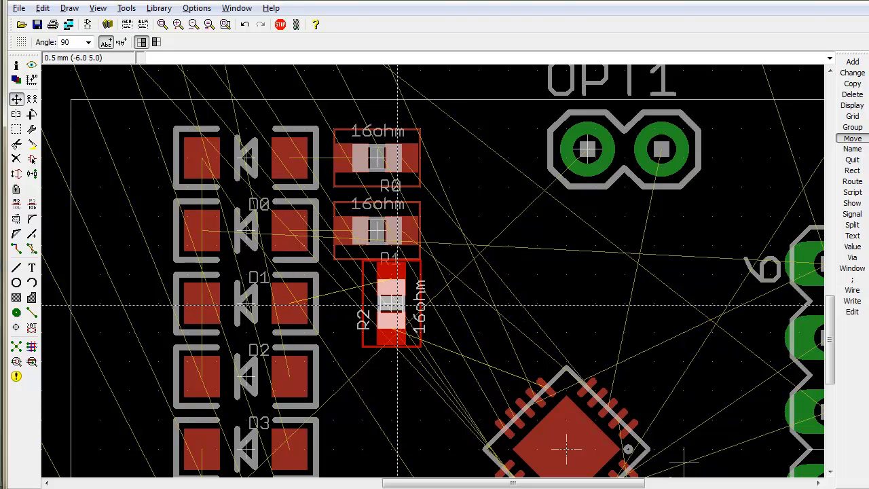
right_click(380, 302)
left_click(377, 302)
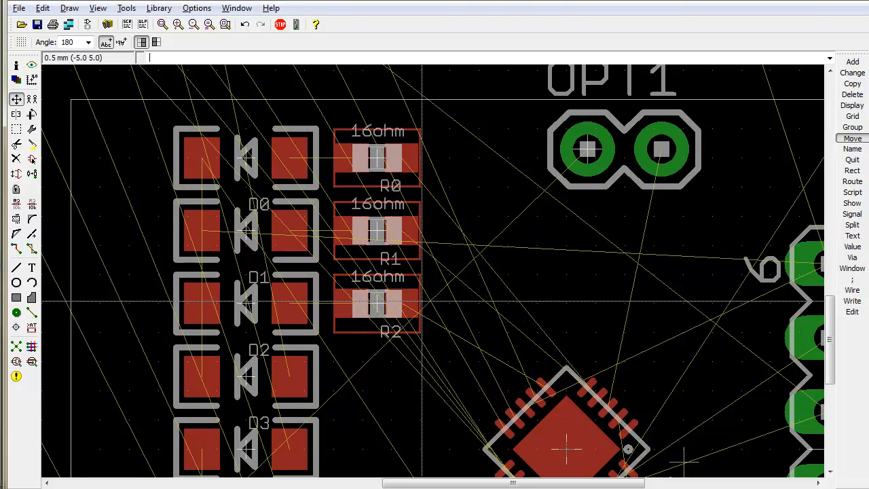
Place resistor R3 directly below R2, level with LED D3 and rotated to 180 degrees.
key("BackSpace")
type("3")
key("Return")
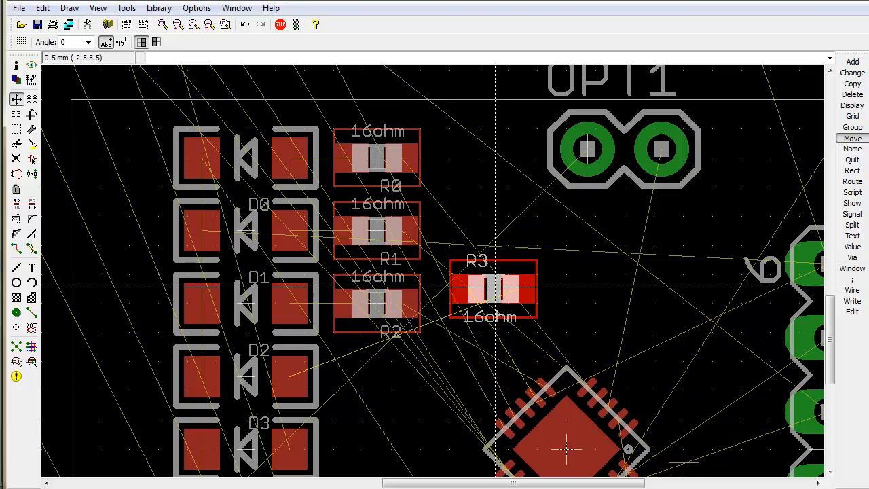
right_click(434, 357)
right_click(404, 372)
left_click(377, 375)
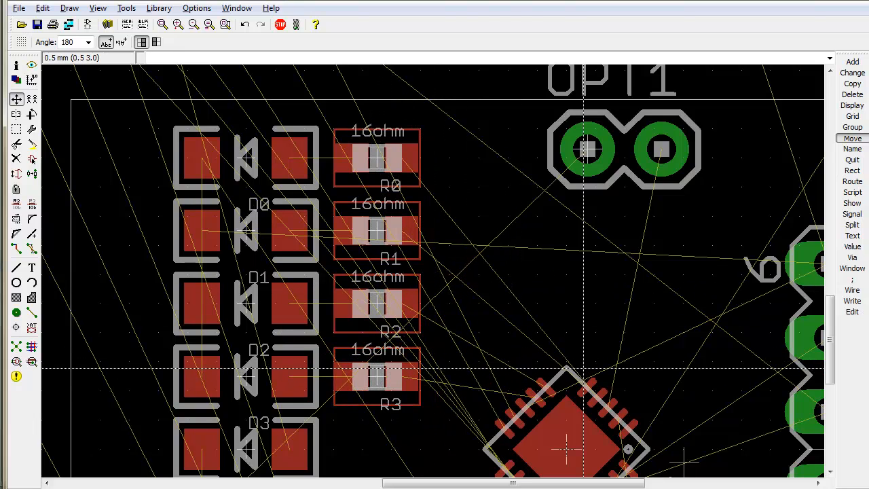
Place resistor R4 directly below R3, level with LED D4 and rotated to 180 degrees.
left_click_drag(830, 370, 823, 419)
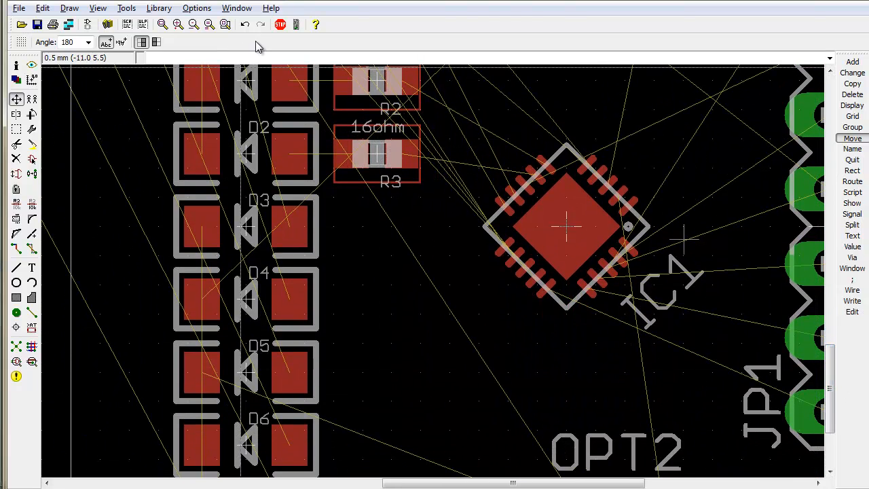
type("move r1")
key("Return")
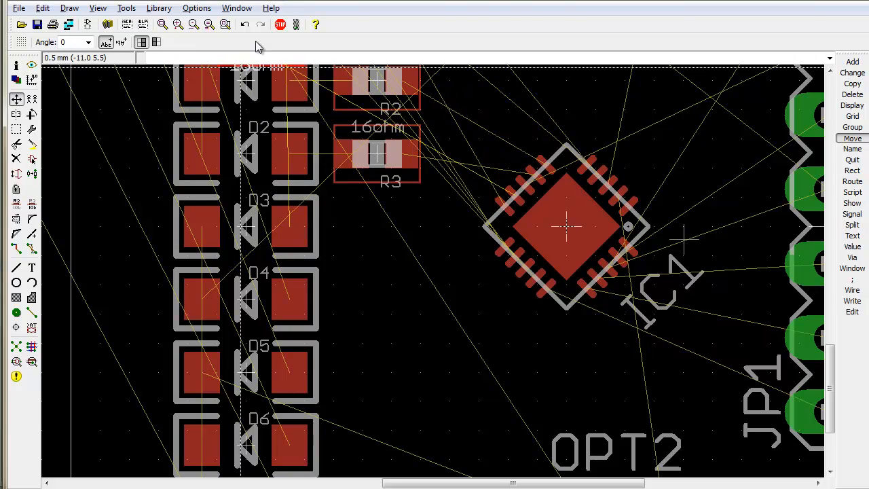
right_click(380, 197)
right_click(389, 231)
left_click(389, 231)
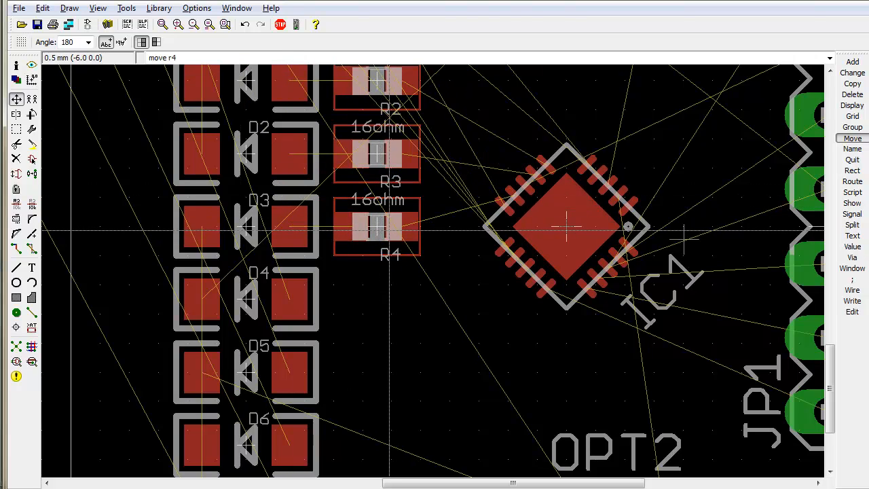
Place resistor R5 directly below R4, level with LED D5 and rotated to 180 degrees.
type("move r5")
key("Return")
right_click(373, 238)
right_click(389, 267)
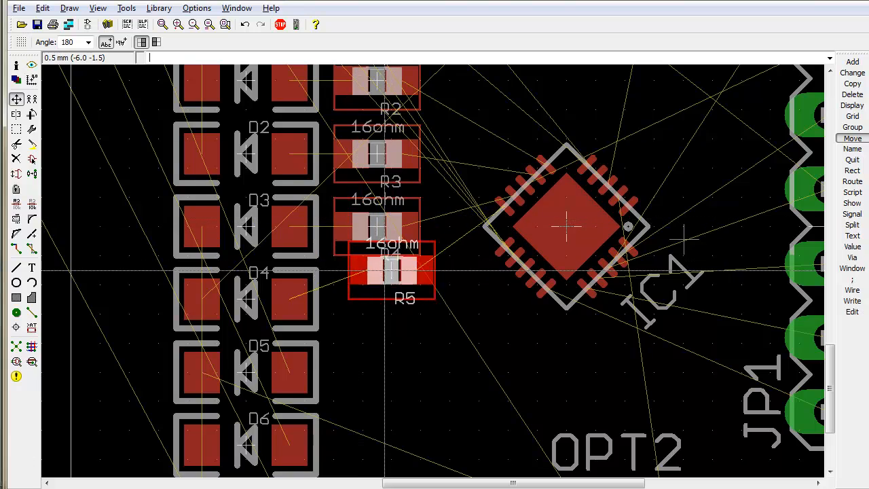
left_click(377, 294)
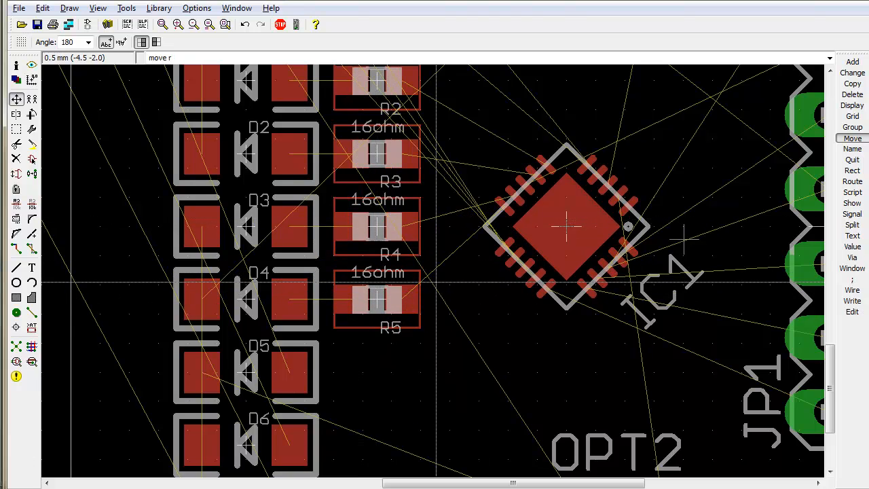
Place resistor R6 directly below R5, level with LED D6 and rotated to 180 degrees.
type("6")
key("Return")
right_click(384, 370)
right_click(383, 370)
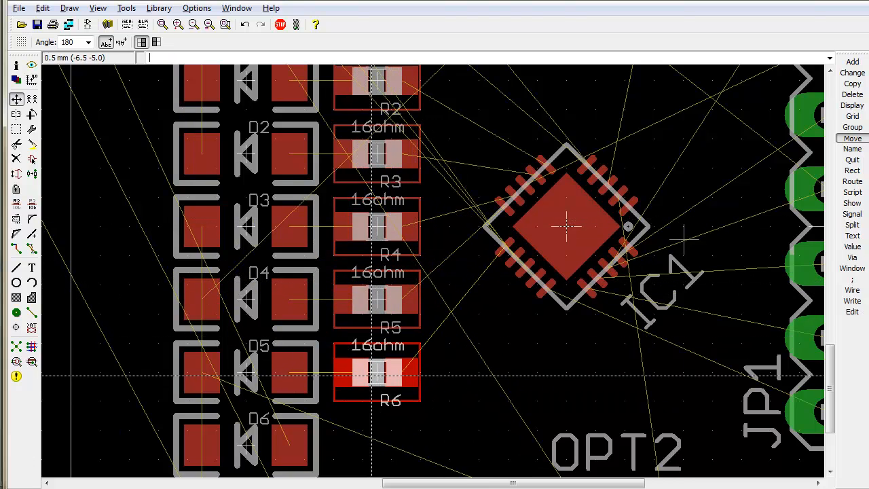
left_click(373, 374)
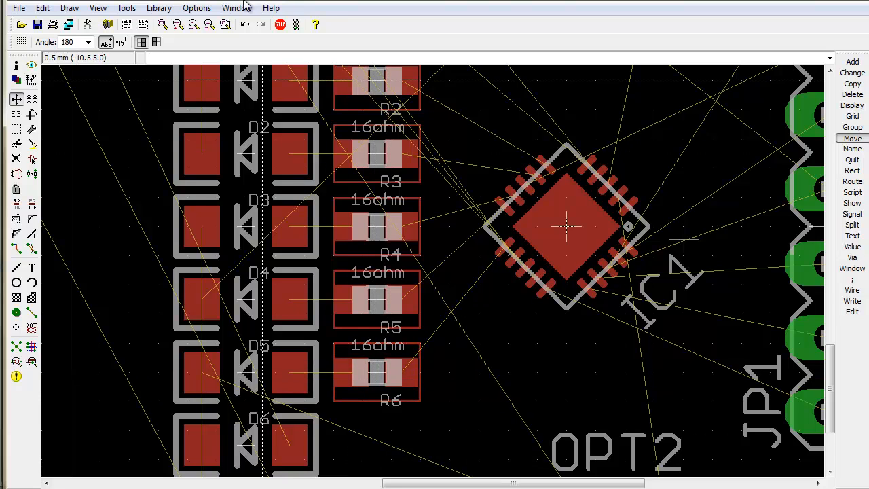
type("7")
key("Return")
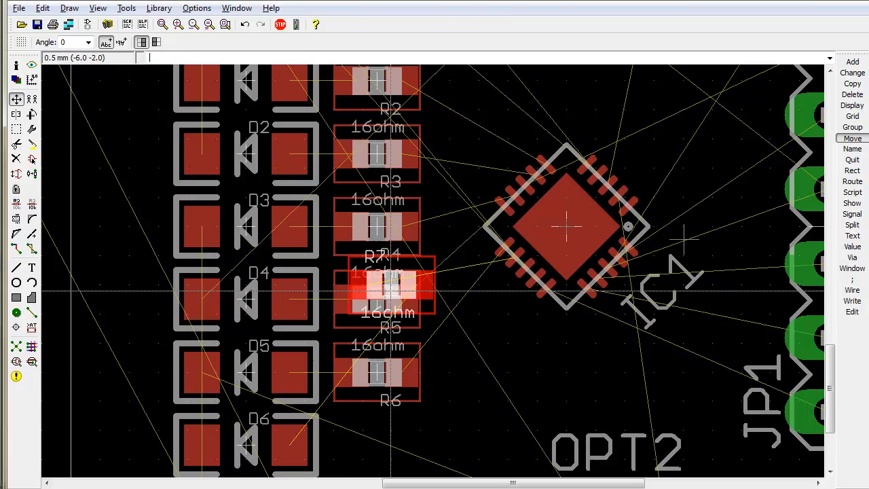
right_click(378, 380)
right_click(378, 421)
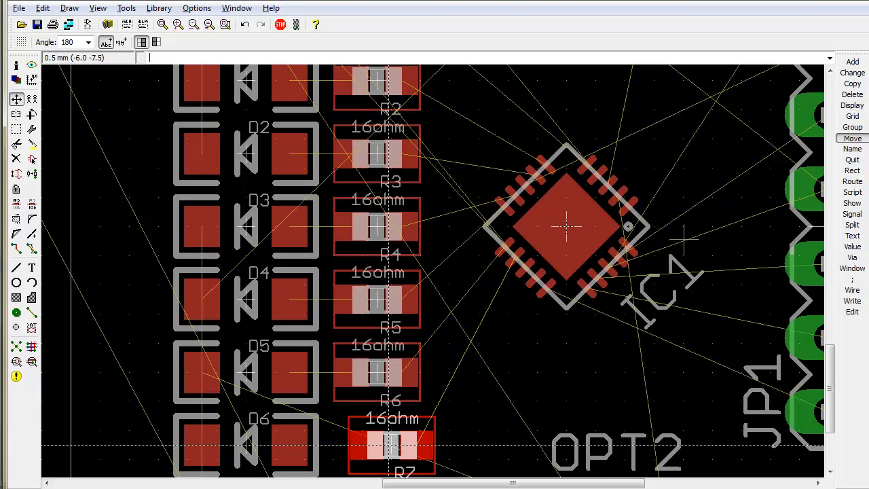
left_click(382, 445)
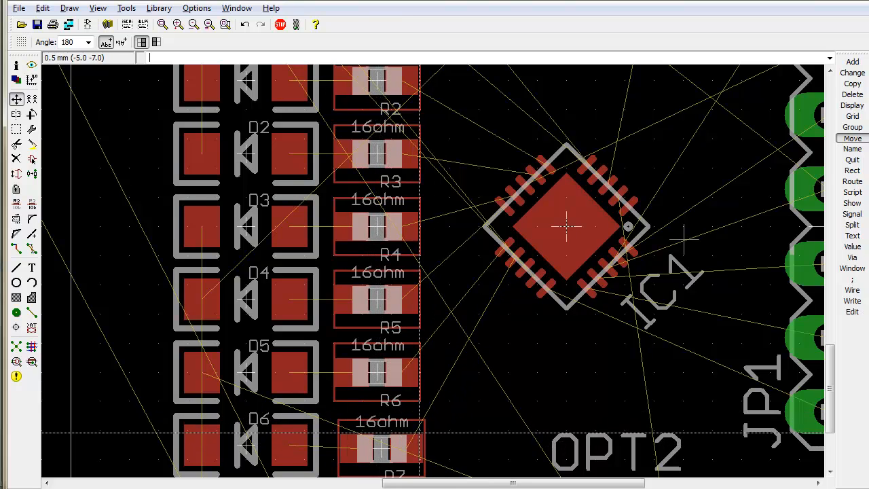
key("ctrl+z")
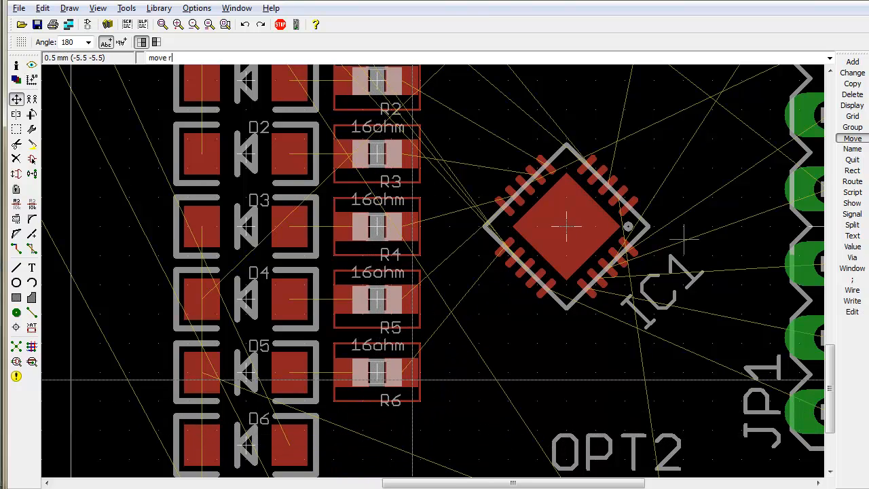
Place resistor R7 directly below R6 on the grid, level with LED D7 and rotated to 180 degrees.
key("Return")
key("Return")
type("7")
key("Return")
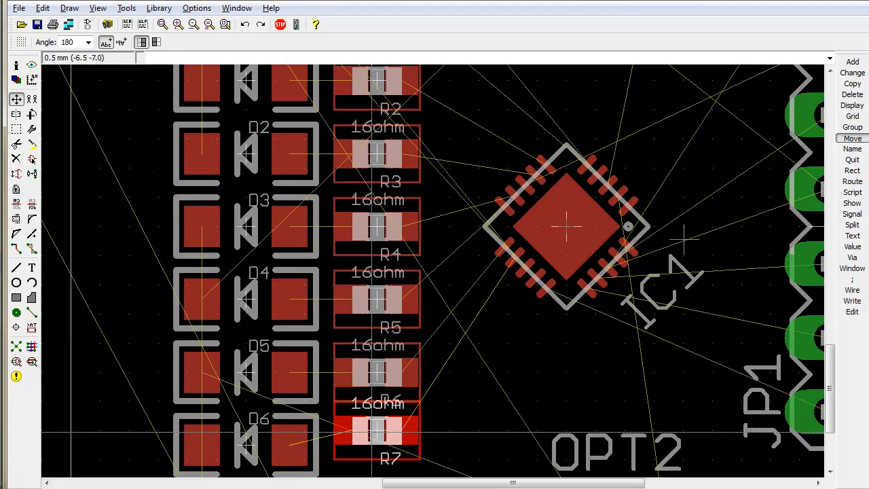
Place resistor R8 directly below R7, level with LED D8 and rotated to 180 degrees.
scroll(428, 452, "down", 3)
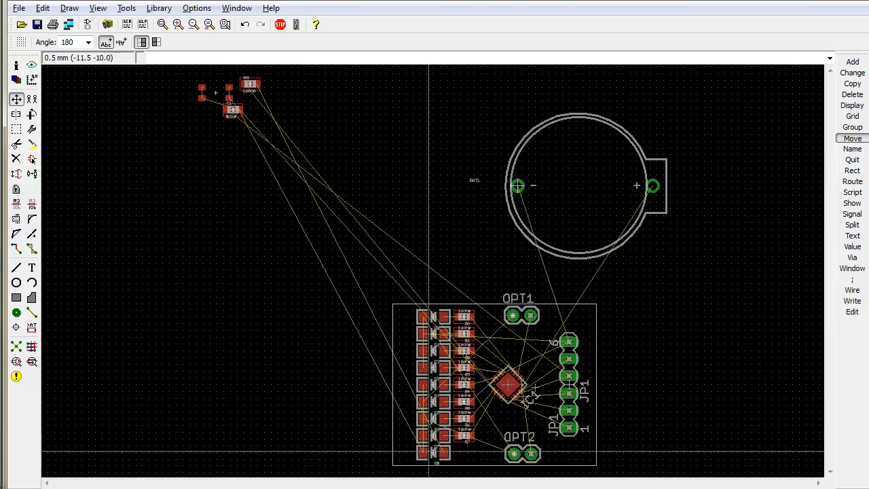
scroll(428, 452, "up", 6)
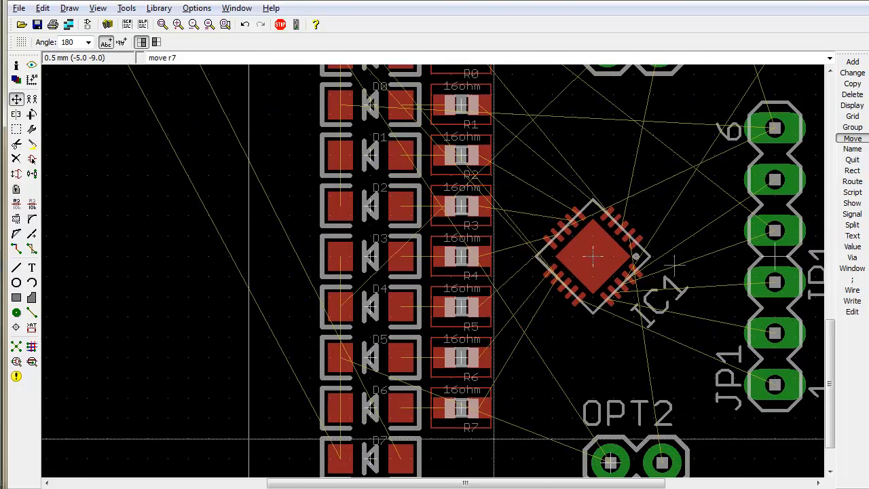
type("move r8")
key("Return")
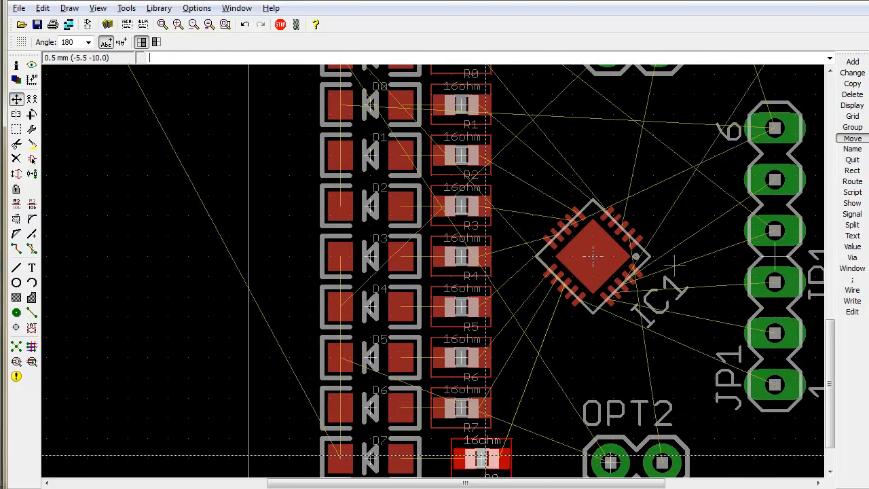
left_click(461, 458)
Move capacitor C1 onto the board between IC1 and header JP1, at 5, -2.5.
key("alt+F2")
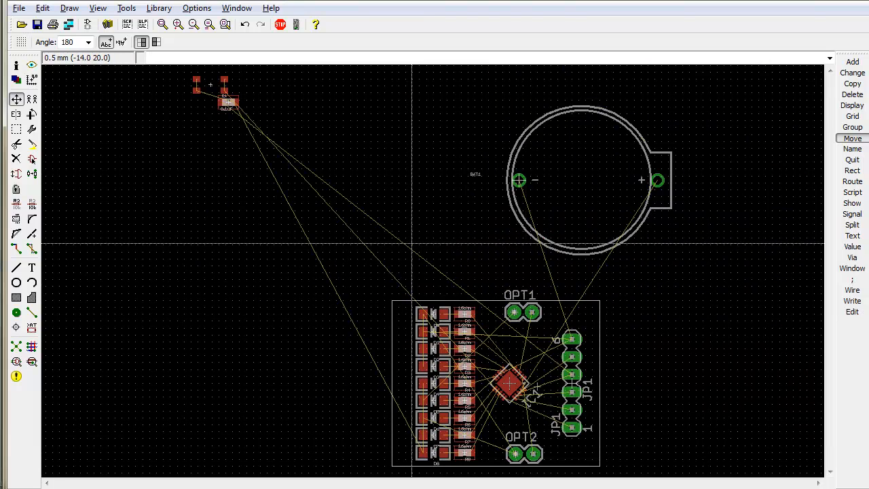
type("move c1")
key("Return")
scroll(412, 243, "up", 1)
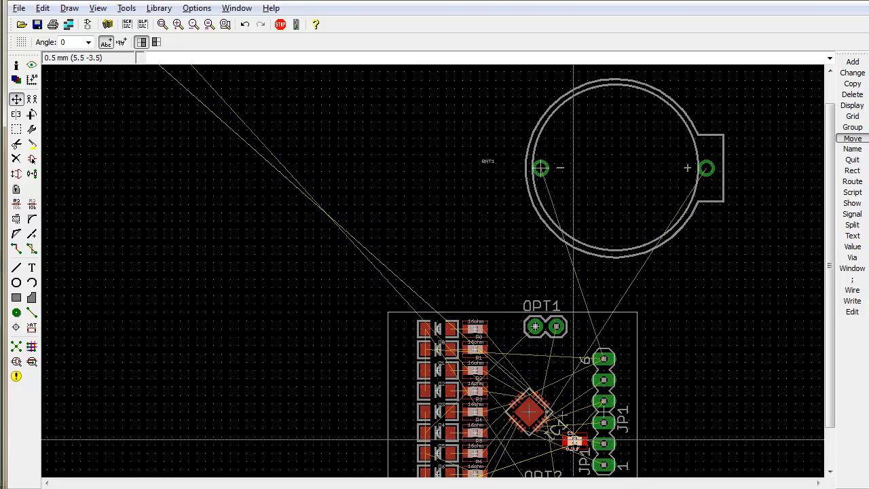
left_click(570, 433)
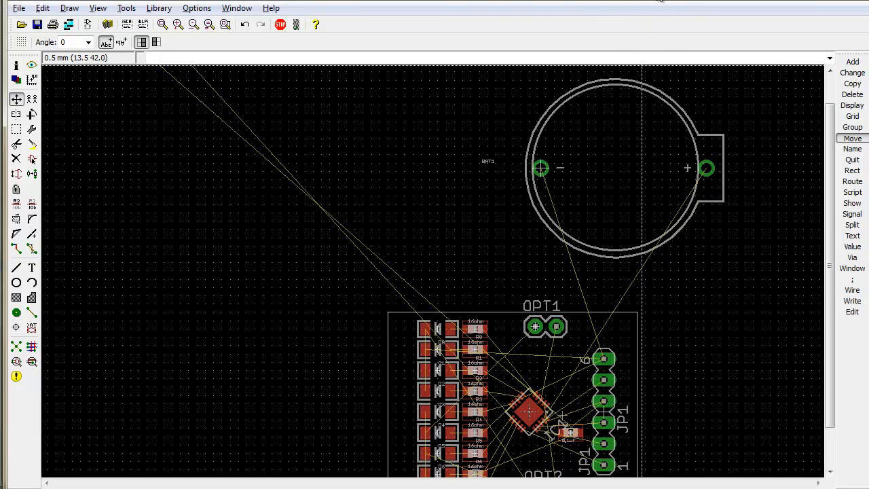
Set capacitor C1's position to 4.519, -2.8255 and its angle to 315 in its properties.
right_click(575, 438)
left_click(604, 486)
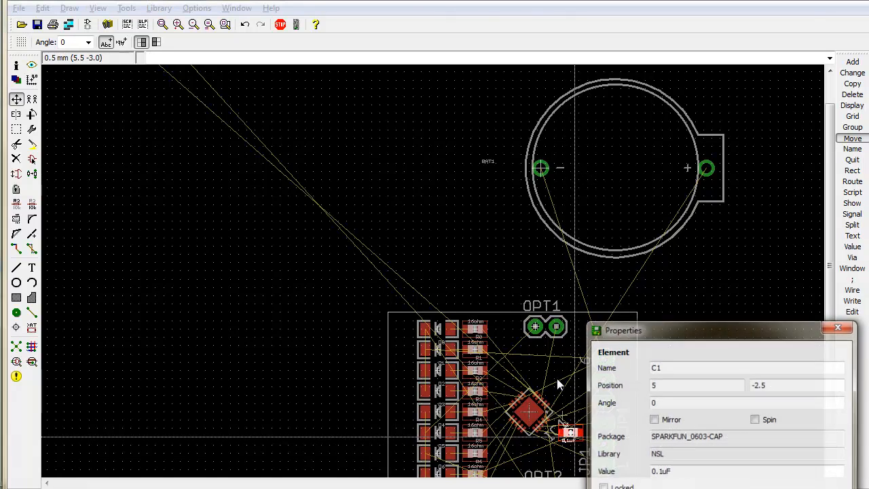
left_click_drag(693, 332, 486, 252)
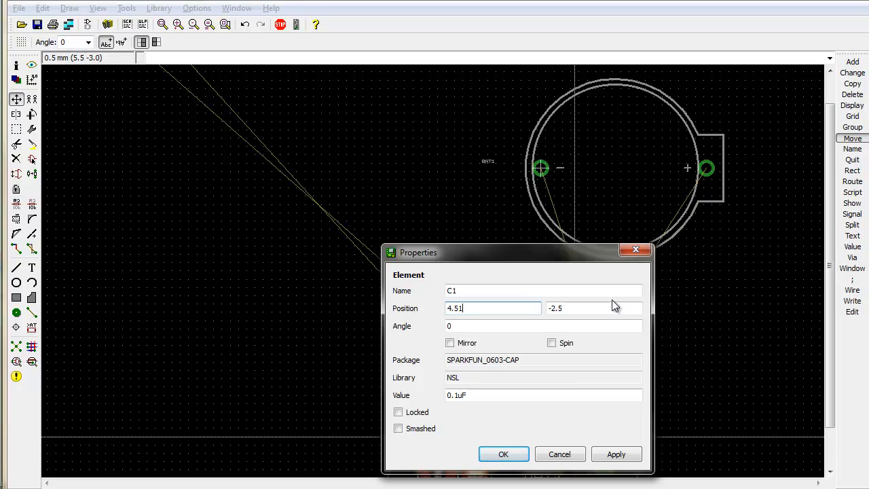
type("9")
key("Tab")
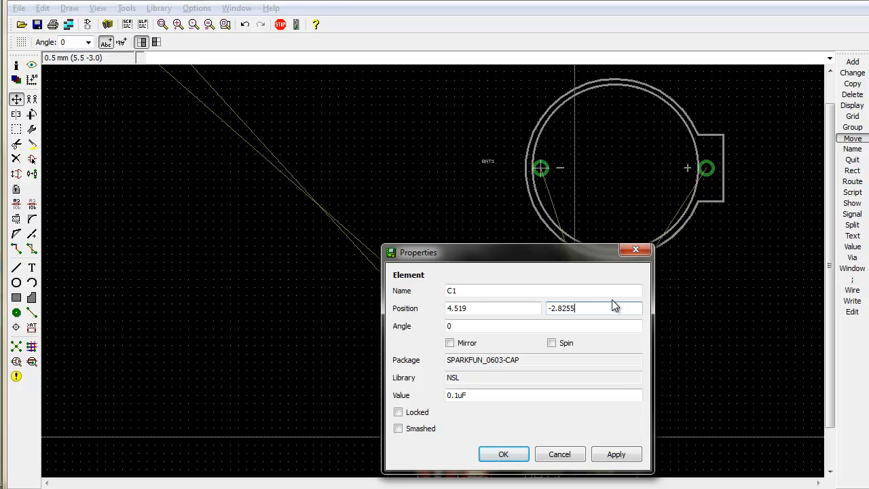
key("Tab")
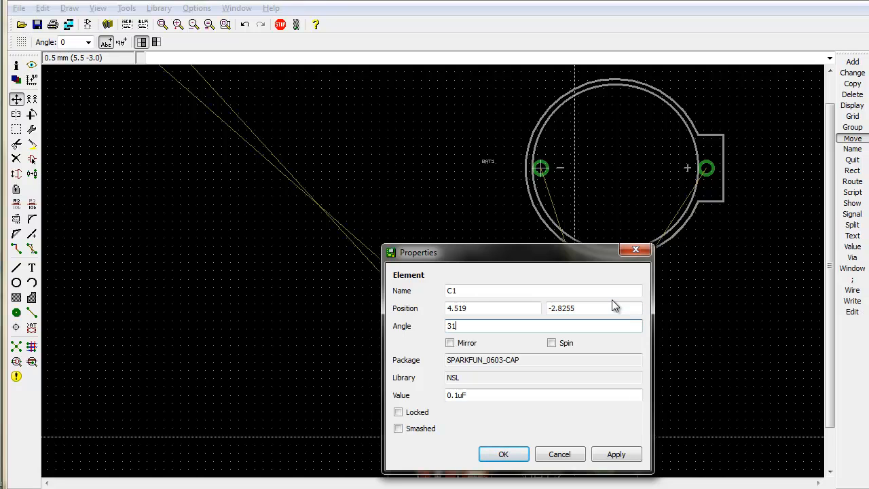
key("Return")
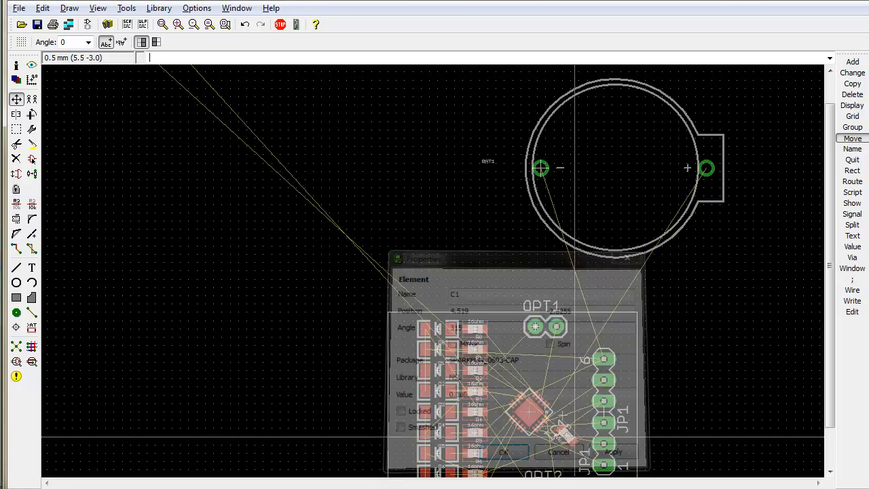
Set header OPT1's position to 1, 10 in its properties.
scroll(575, 436, "down", 1)
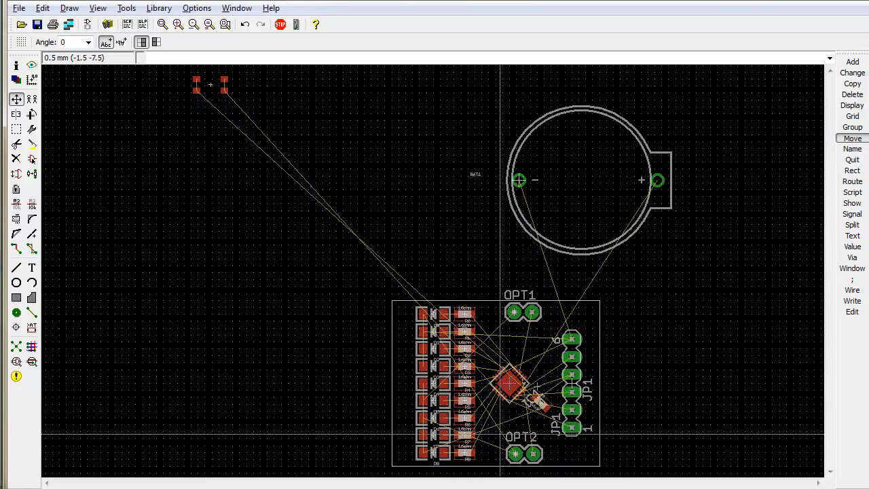
scroll(499, 437, "up", 1)
right_click(531, 260)
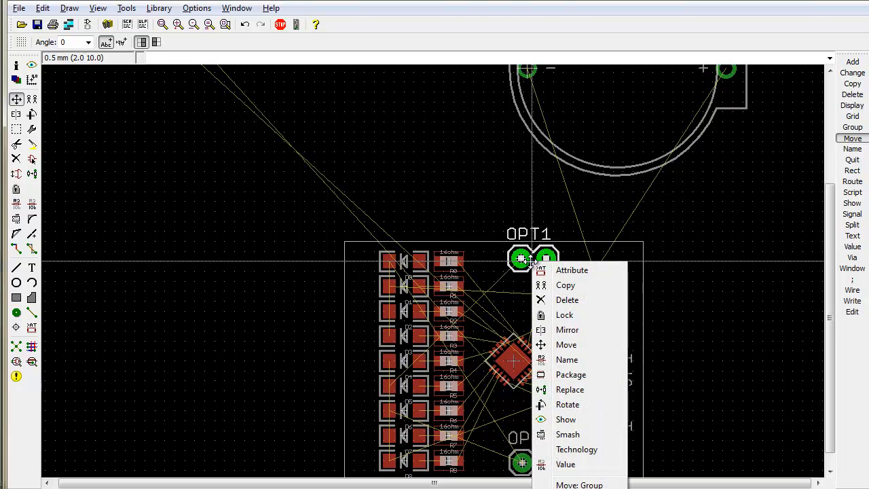
left_click(570, 488)
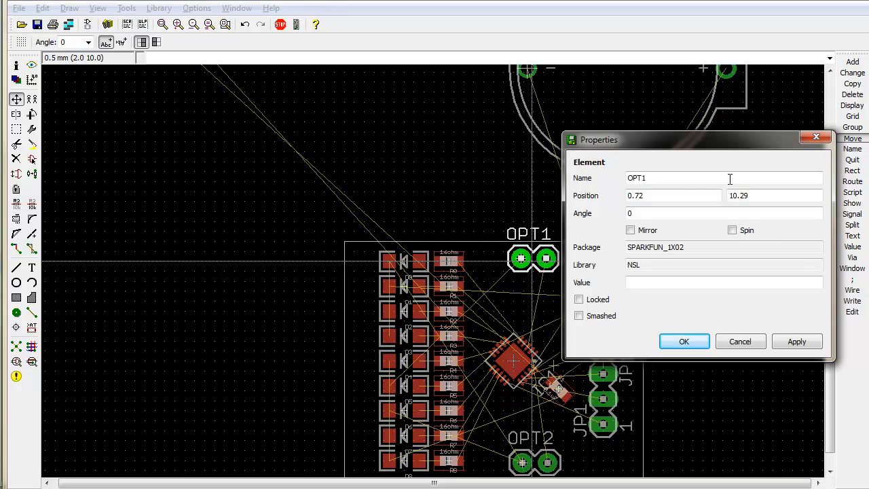
key("Tab")
type("1")
key("Tab")
type("10")
left_click(684, 341)
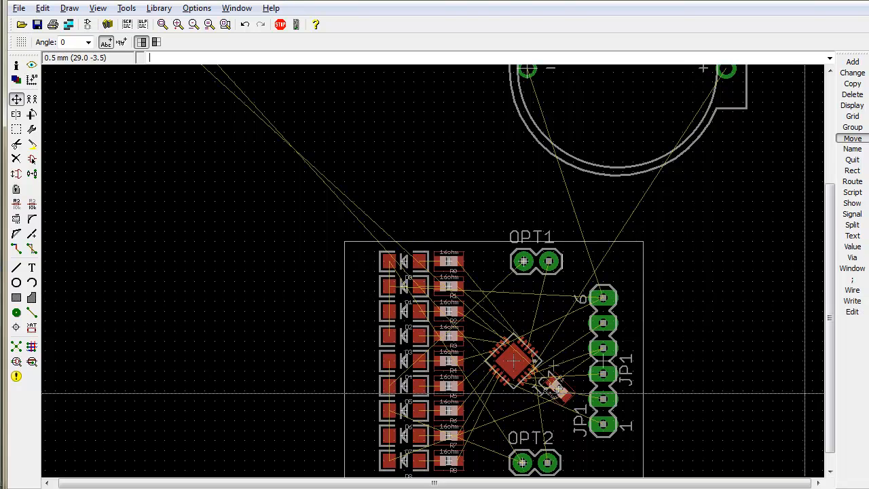
Set header OPT2's position to 1, -10 in its properties.
right_click(535, 455)
left_click(574, 487)
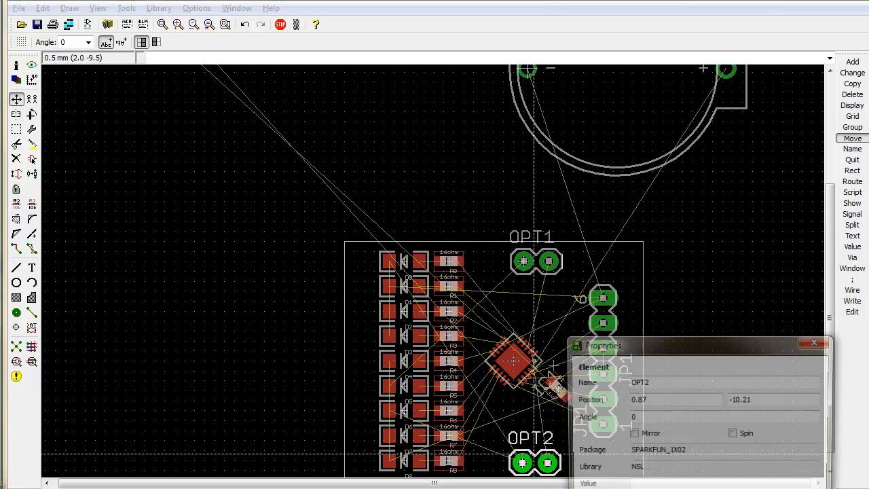
left_click_drag(652, 399, 577, 400)
type("1")
left_click_drag(767, 400, 582, 387)
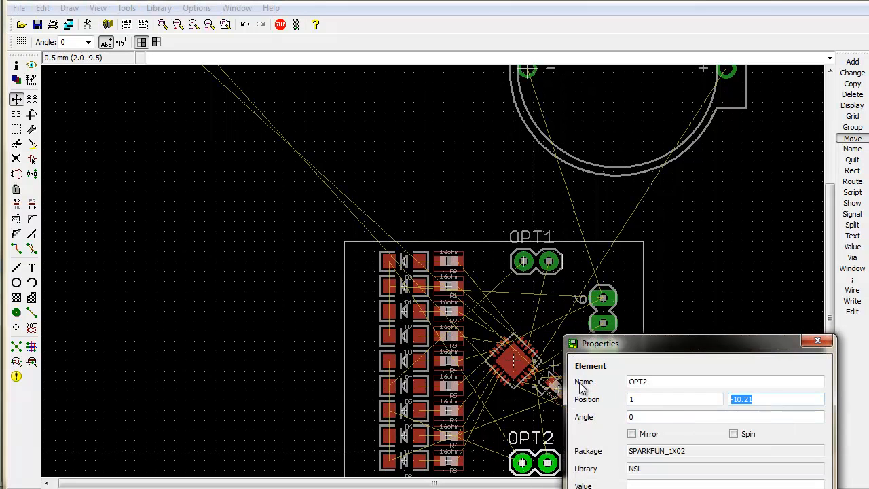
type("-10")
key("Return")
Move switch S1 onto the board between IC1 and OPT2, at -1, -5.5, rotated to 180 degrees.
scroll(499, 434, "down", 2)
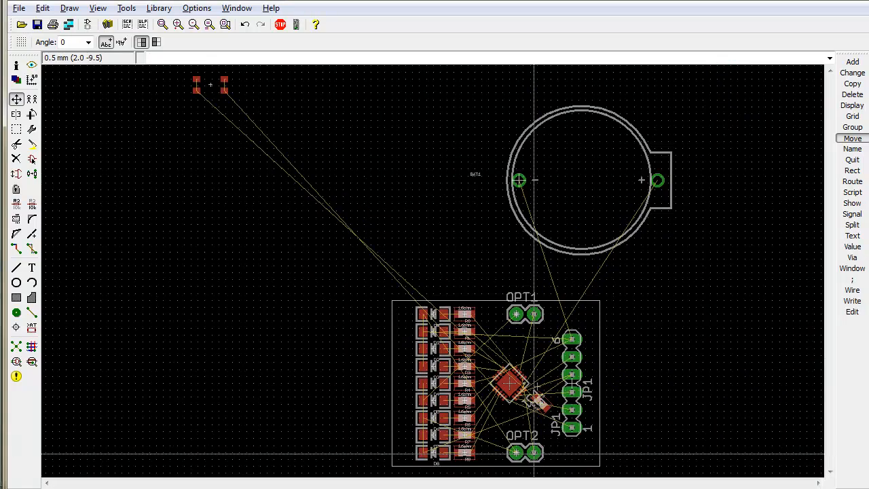
left_click(323, 101)
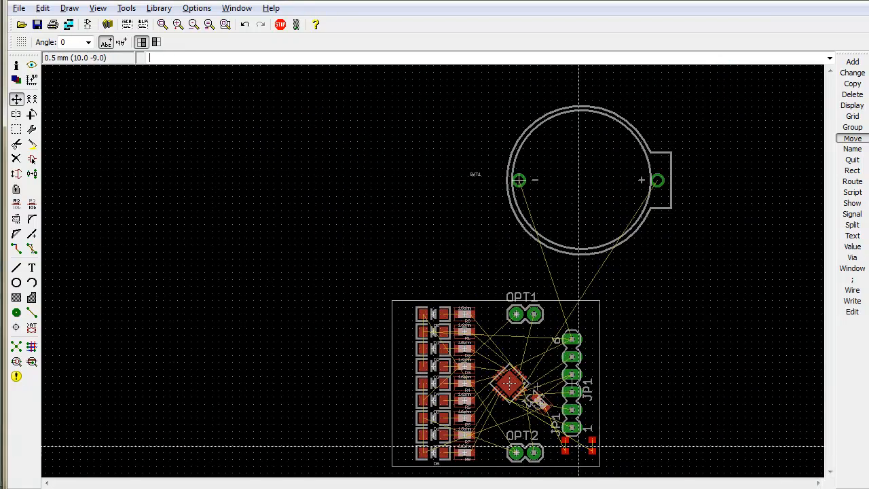
right_click(523, 434)
right_click(510, 421)
right_click(510, 421)
right_click(509, 421)
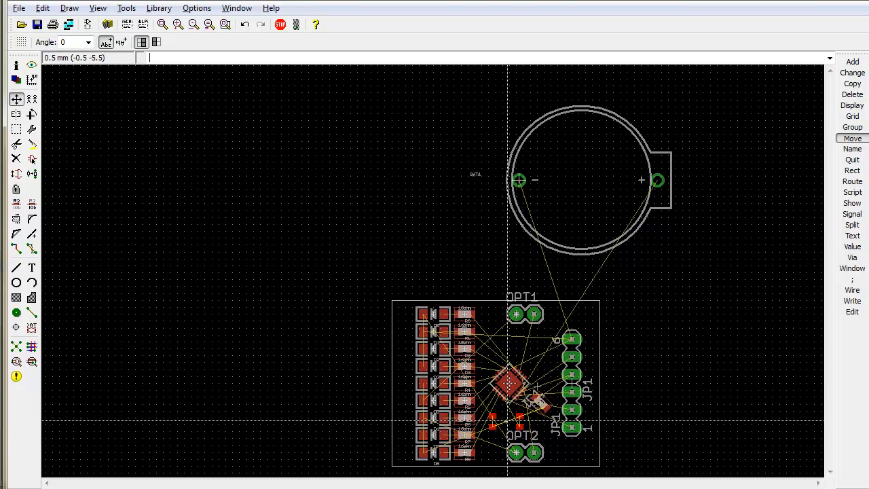
right_click(510, 421)
right_click(495, 420)
left_click(501, 418)
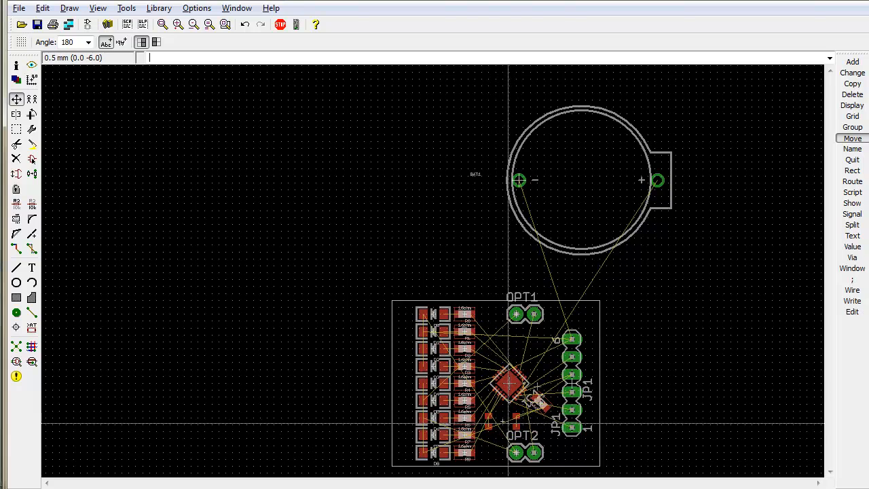
right_click(505, 422)
left_click(547, 487)
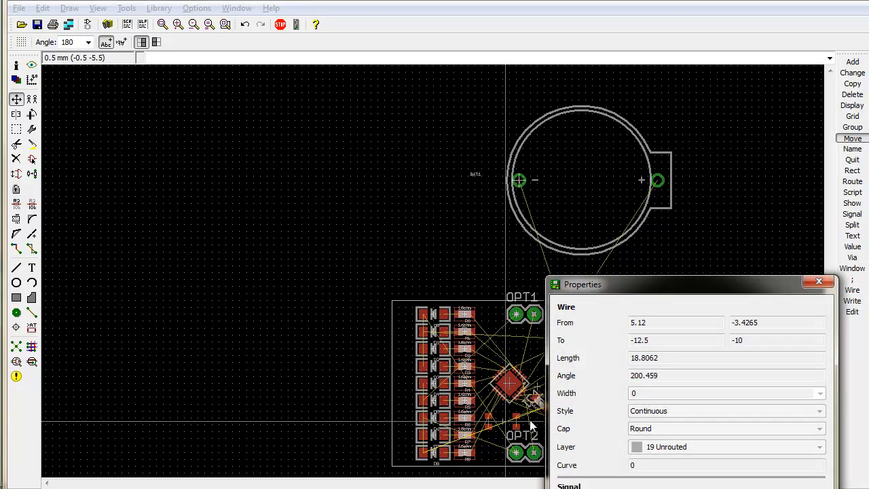
key("Escape")
Set switch S1's position to -0.335, -5.73 and its angle to 315 in its properties.
right_click(501, 422)
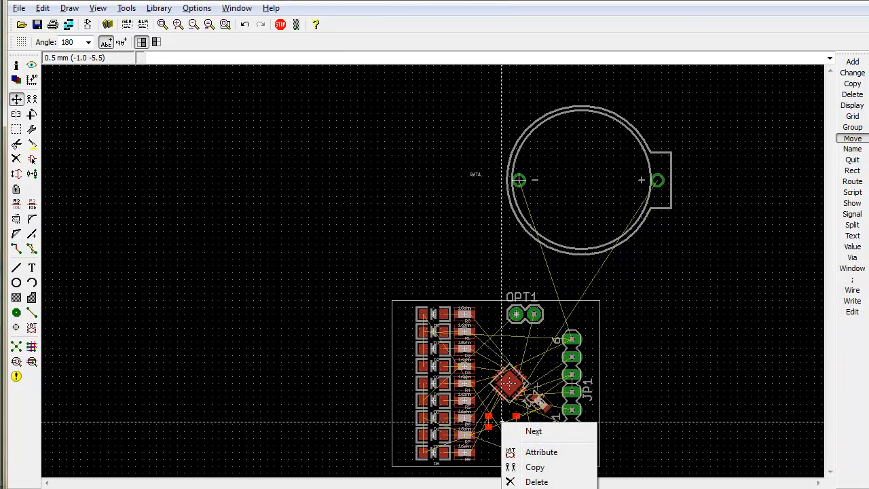
left_click(547, 487)
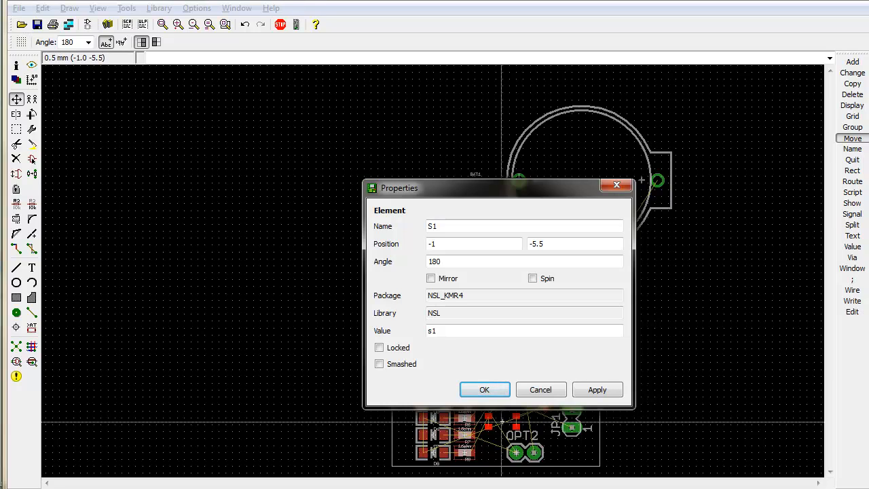
left_click_drag(462, 244, 333, 244)
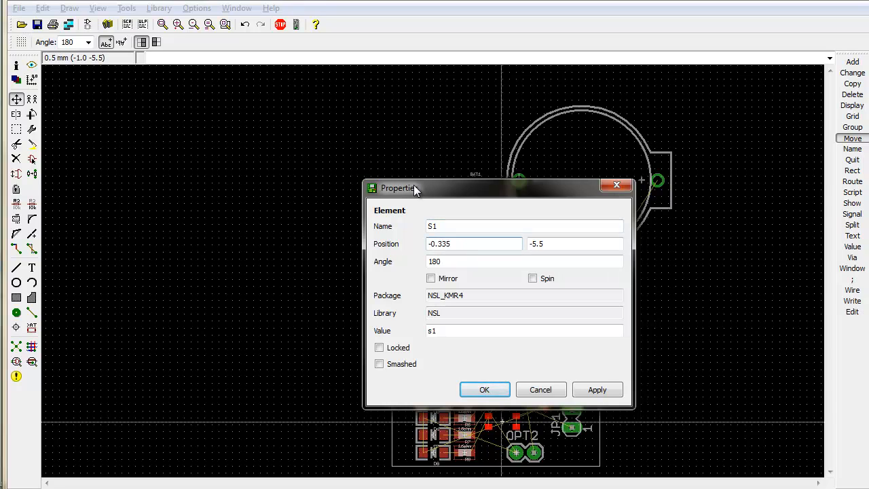
key("Tab")
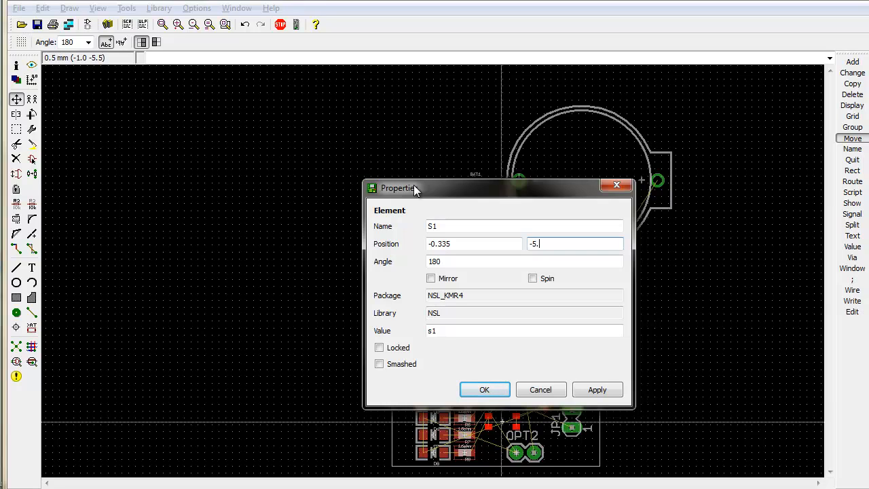
type("-5.73")
key("Tab")
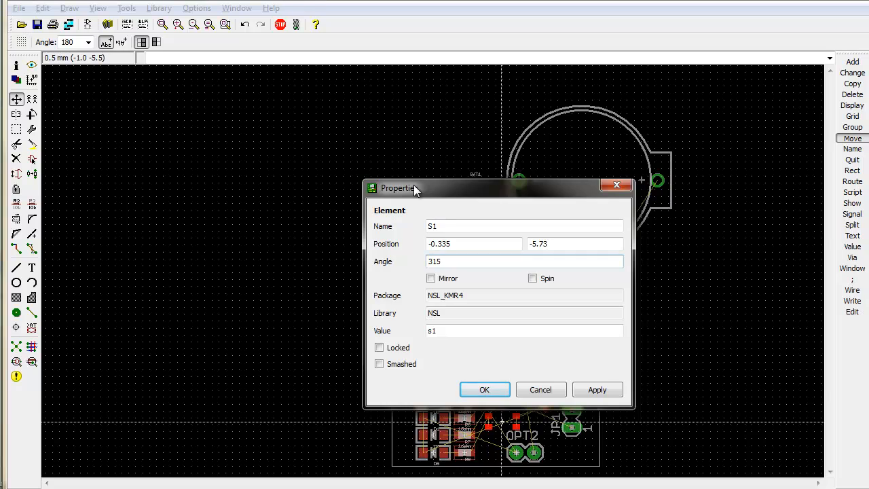
type("315")
key("Return")
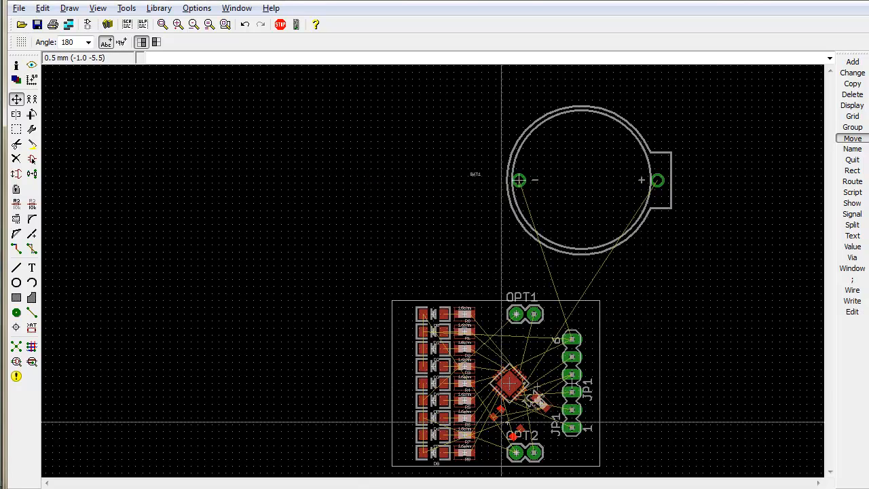
Move battery holder BAT1 onto the board over the LED and resistor columns, with its negative pad at about -15.14, -0.12.
scroll(531, 412, "up", 4)
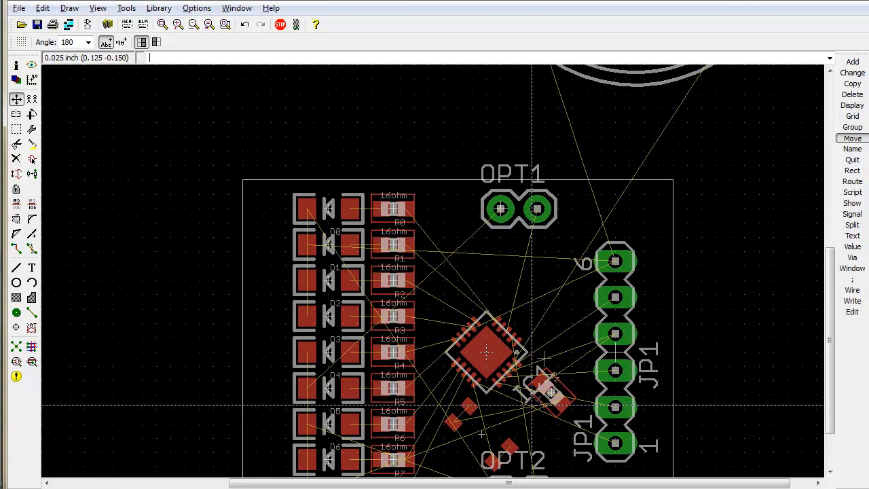
key("alt+F2")
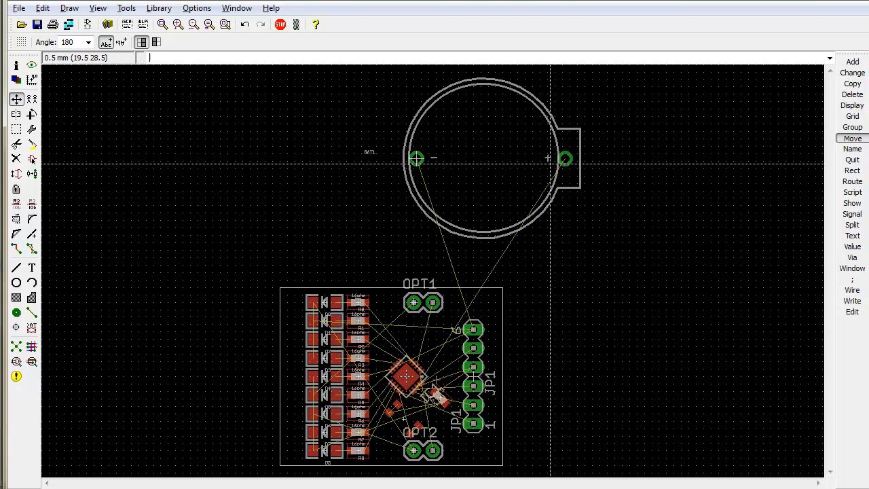
type("m")
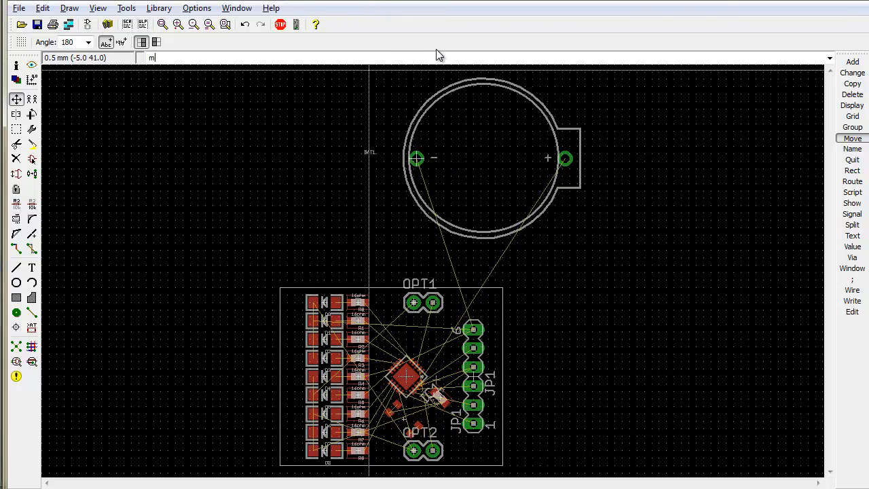
type("o")
key("Return")
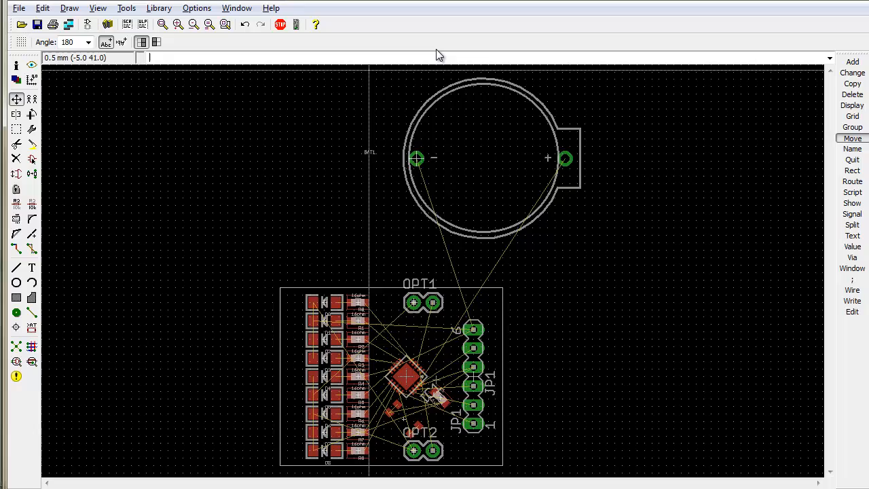
left_click(553, 163)
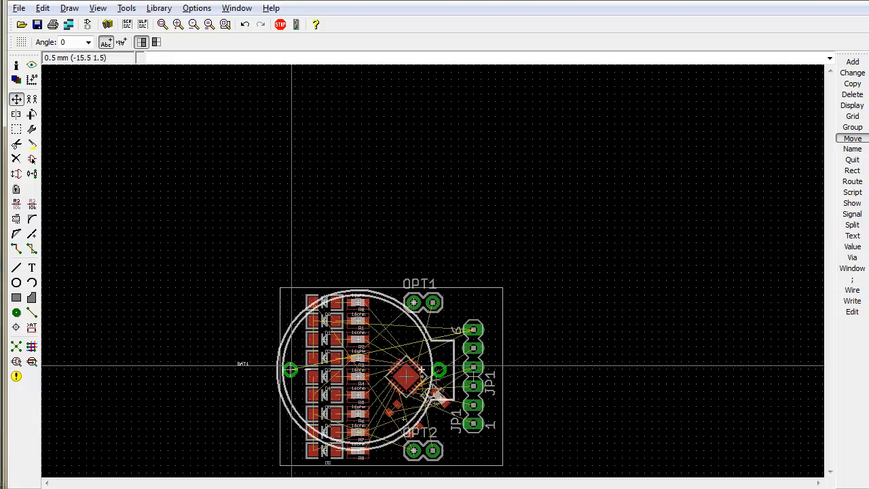
left_click(294, 378)
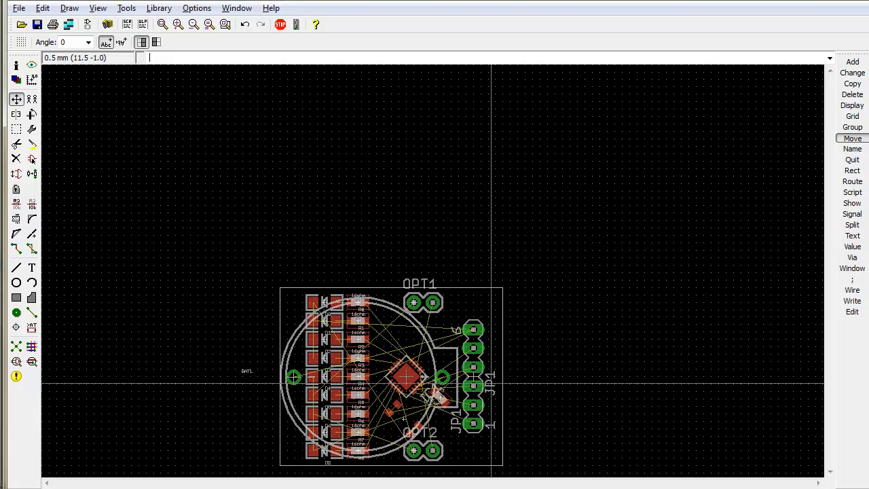
right_click(294, 377)
left_click(332, 488)
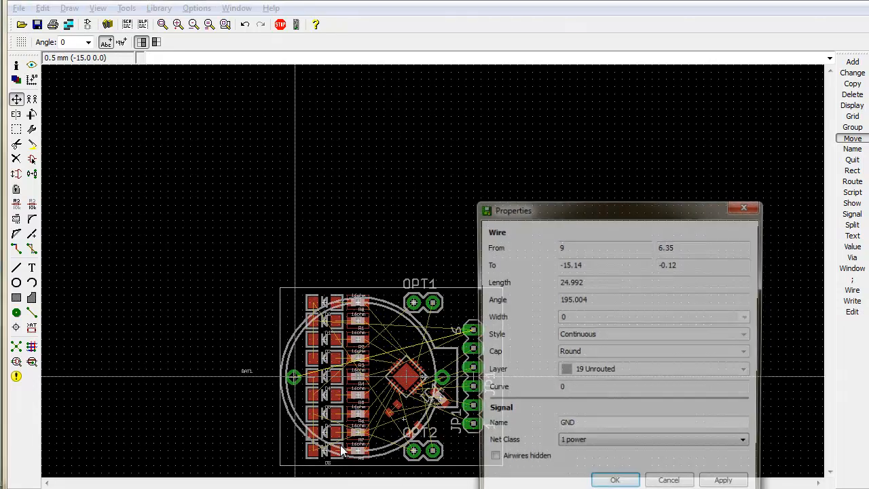
left_click_drag(577, 209, 448, 199)
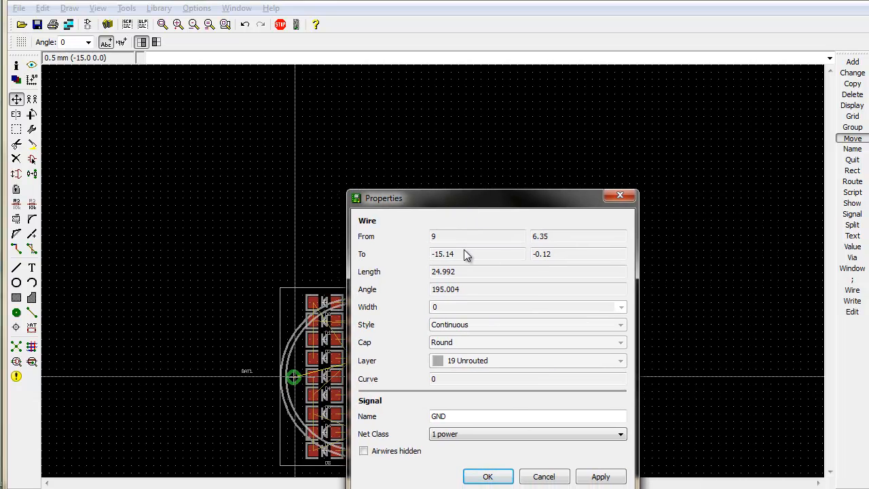
key("Escape")
Set battery holder BAT1's position to -14.605, 0 and its angle to 181.5, and mirror it in its properties.
right_click(291, 377)
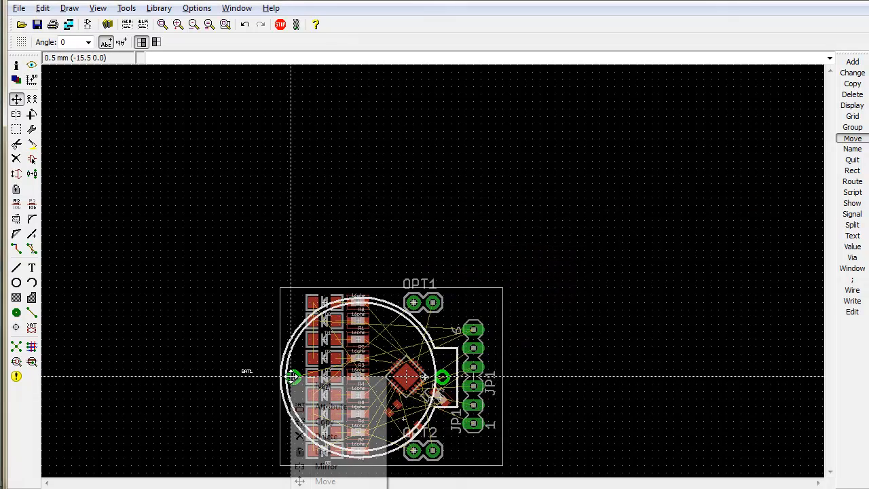
left_click(326, 488)
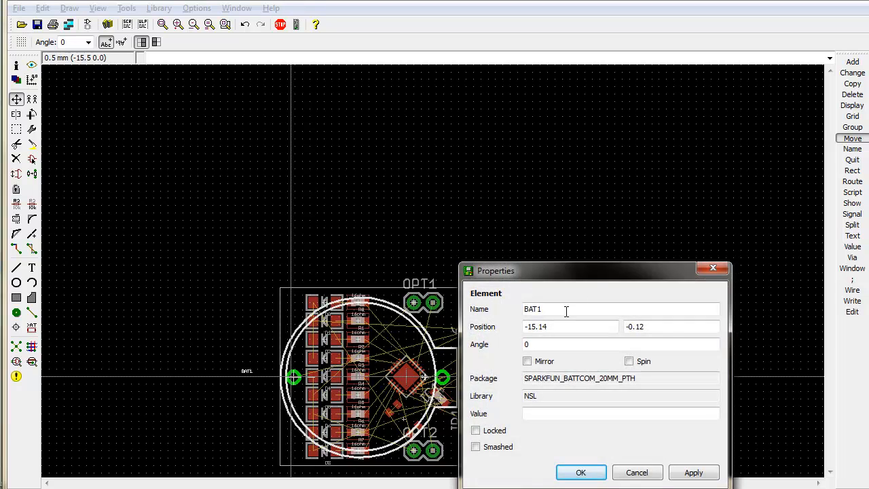
left_click_drag(562, 327, 428, 333)
type("4.60")
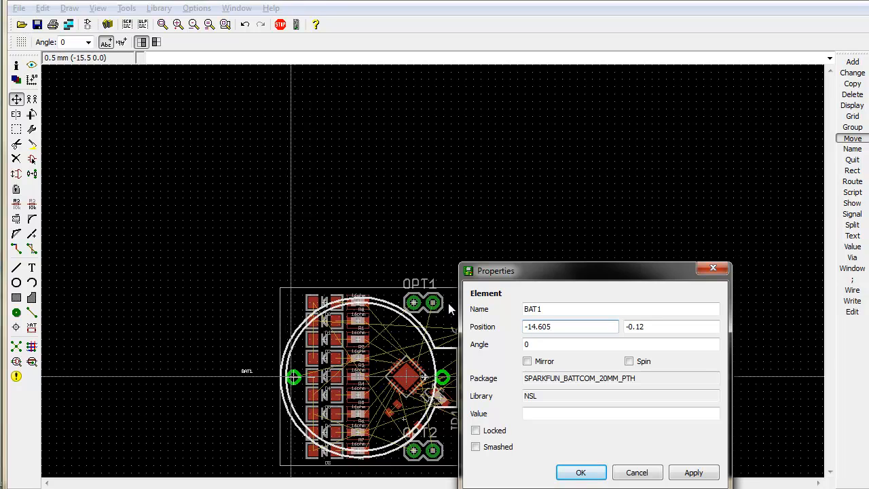
key("Tab")
type("0")
key("Tab")
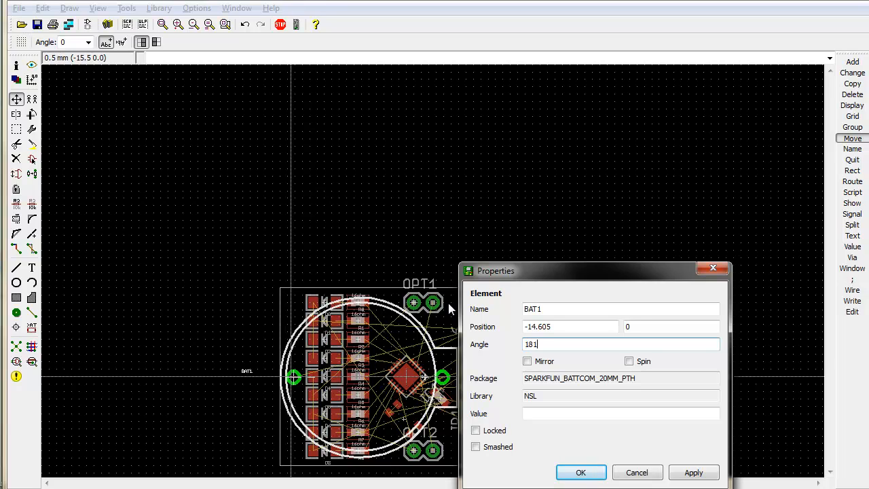
key("Tab")
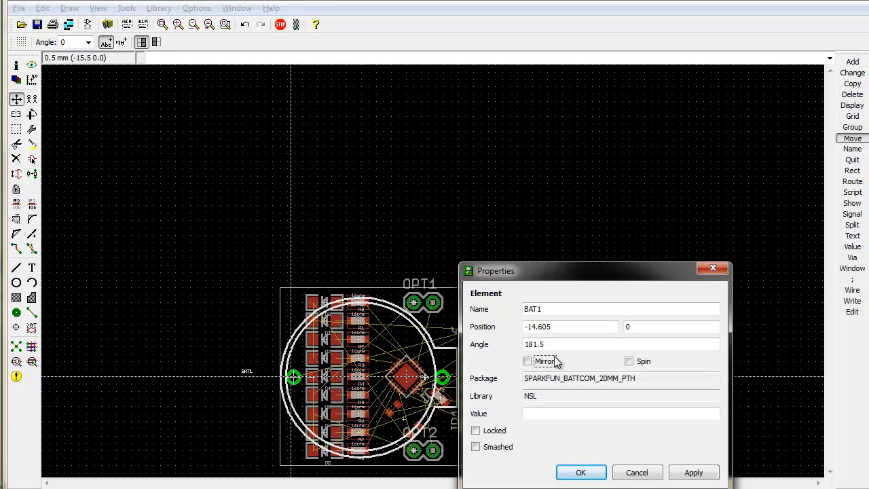
left_click(529, 362)
left_click(581, 472)
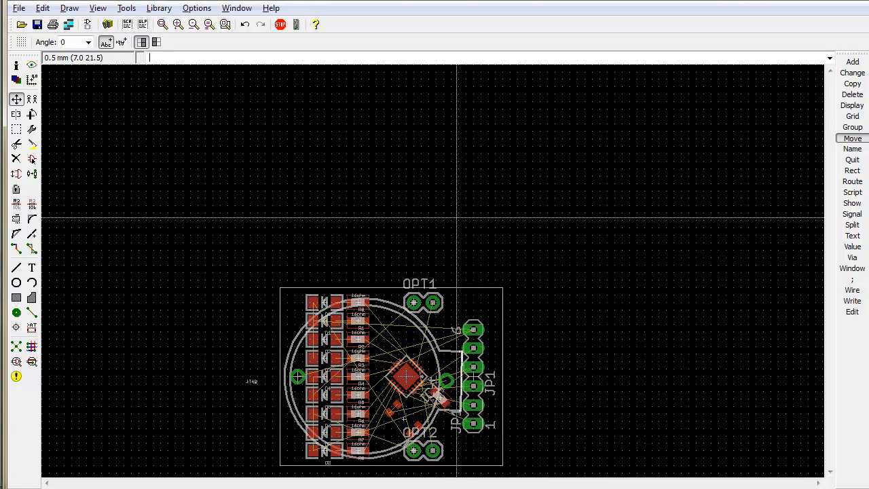
Smash battery holder BAT1 and delete its separated name label outside the board outline.
key("alt+F2")
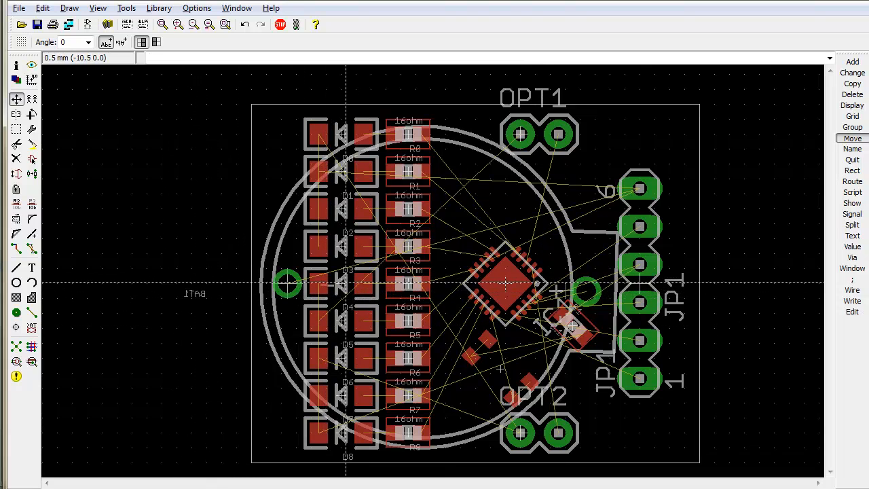
left_click(16, 218)
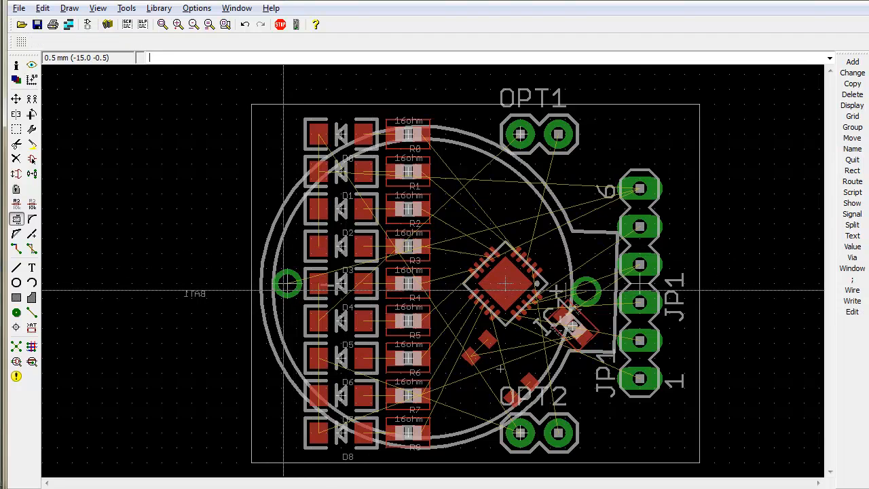
key("Return")
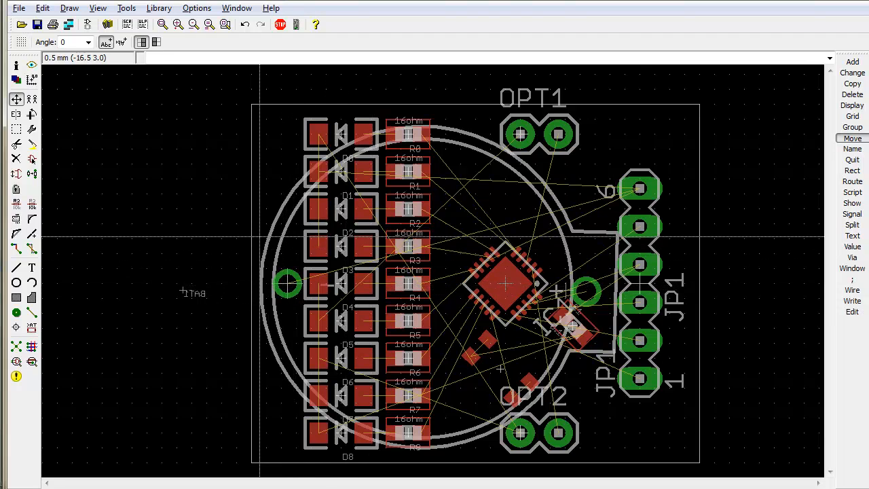
type("del")
key("Return")
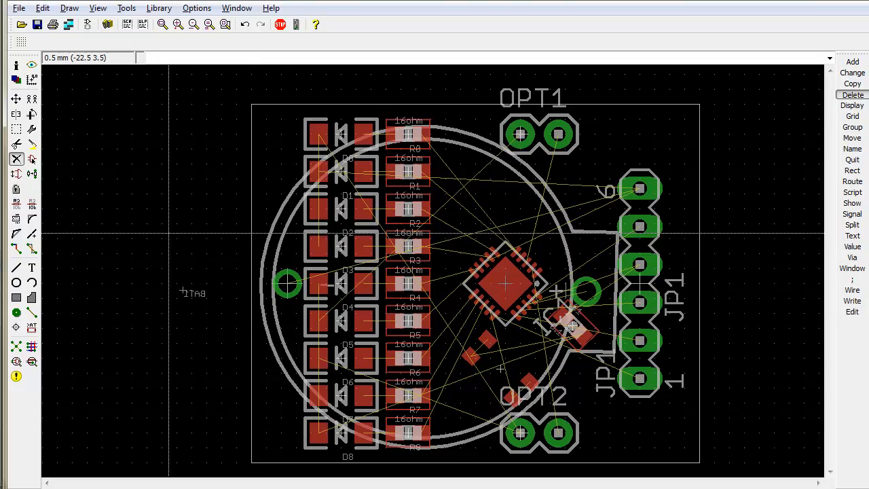
left_click(184, 288)
key("alt+F2")
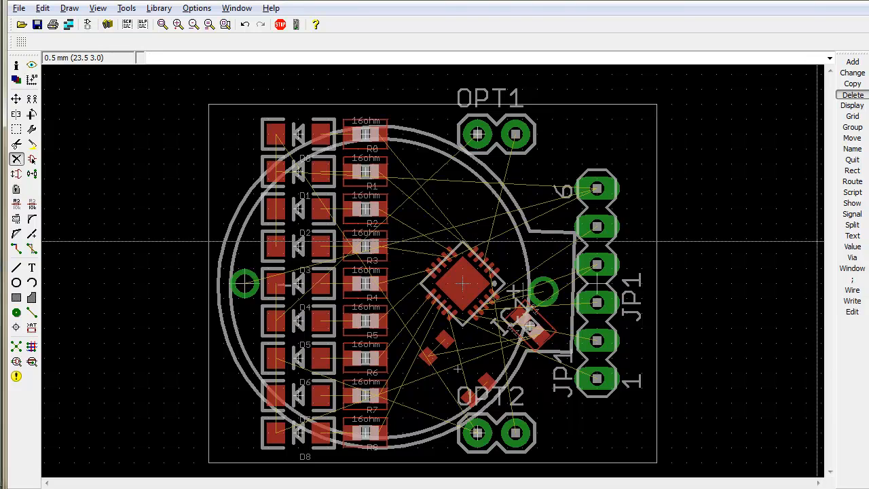
Check header JP1's position and angle in its properties.
right_click(594, 290)
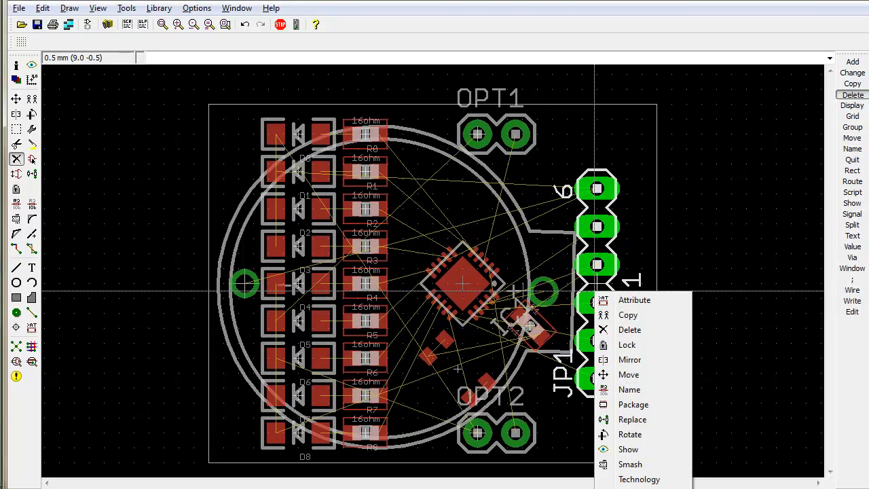
left_click(635, 487)
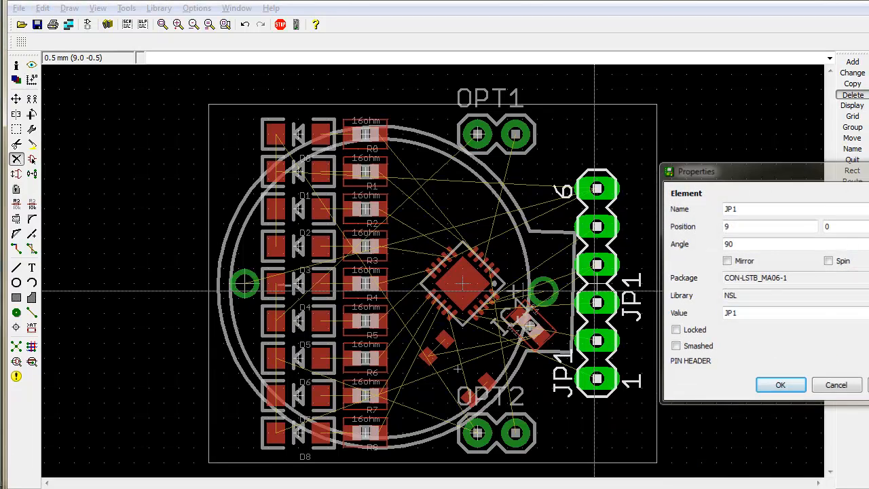
left_click(781, 384)
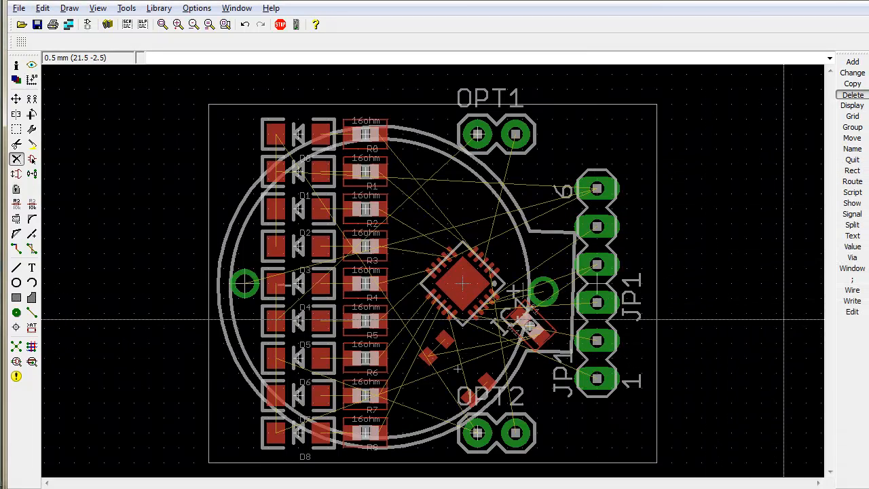
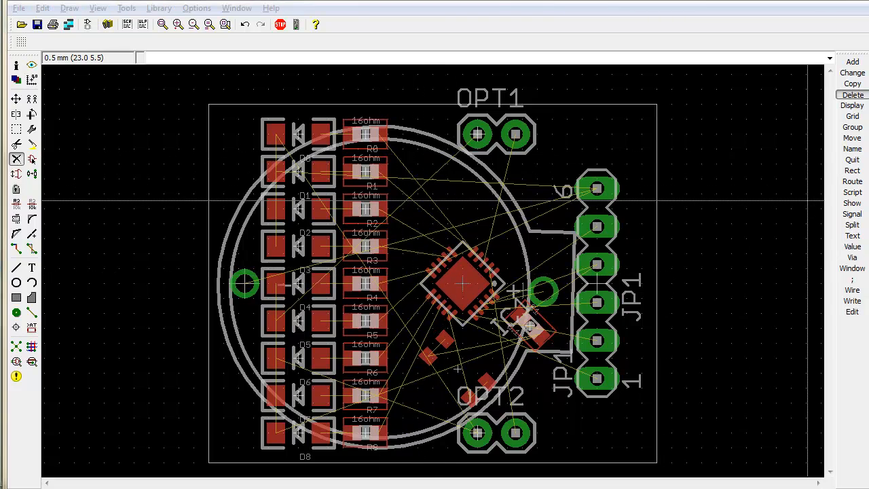
Switch to the browser and examine ix_schematic.pdf enlarged, compare it with the NSL Cylon schematic, and return to the board.
key("alt+Tab")
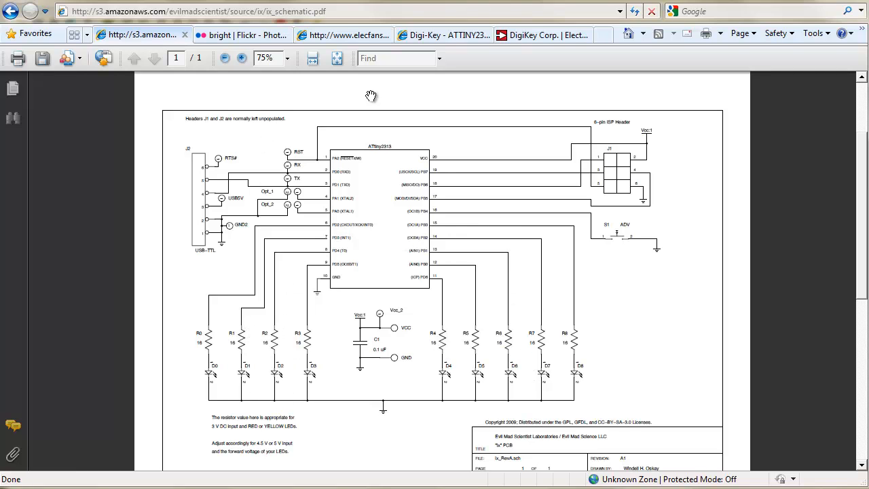
left_click(241, 57)
left_click(242, 57)
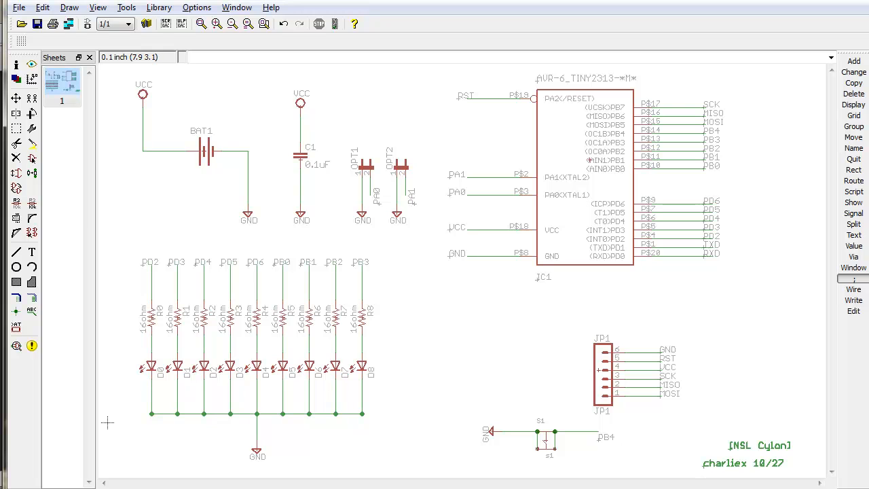
key("alt+Tab")
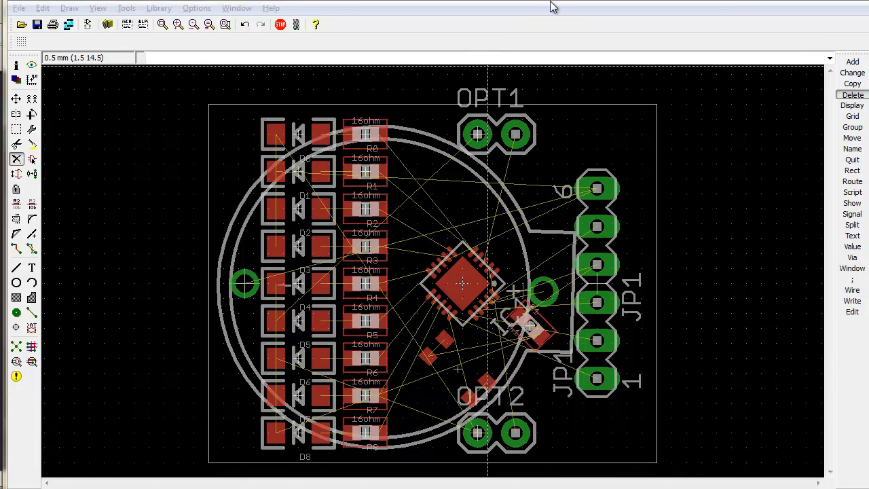
left_click(641, 61)
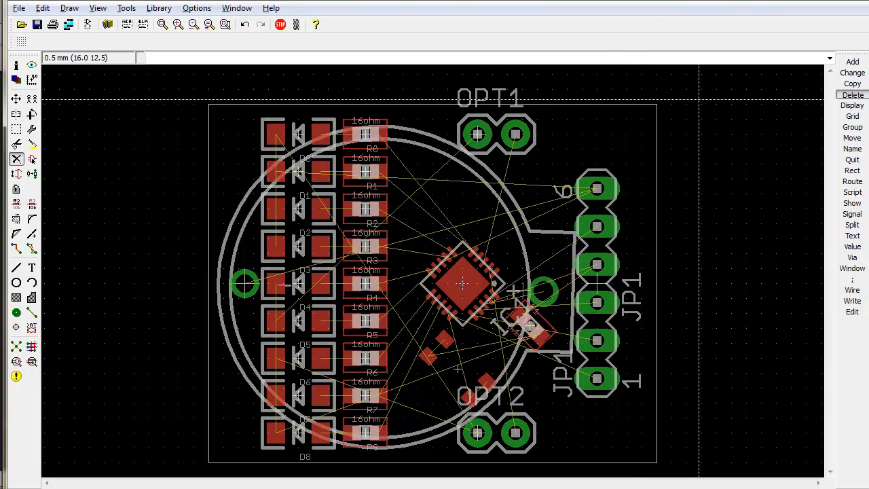
Copy the four board outline lines beside the board, forming a closed rectangle from -52.5, -6 to -22.5, 18.
right_click(596, 103)
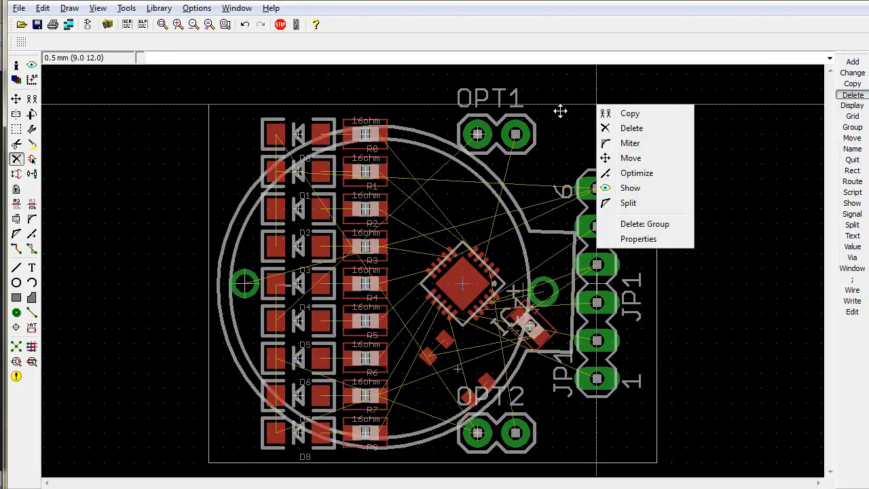
left_click(611, 11)
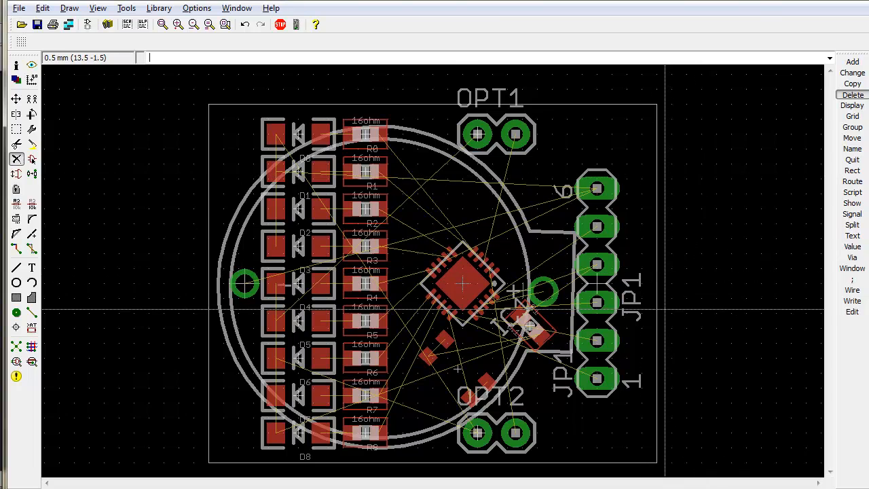
scroll(611, 317, "down", 3)
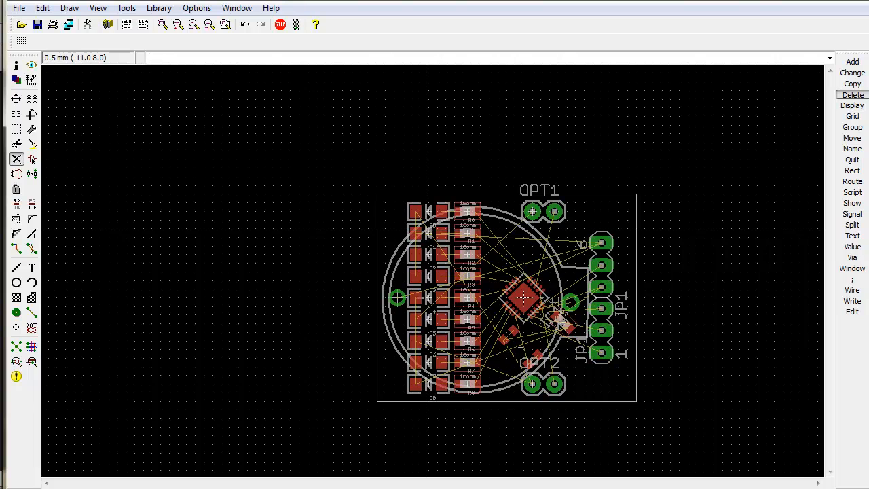
key("Return")
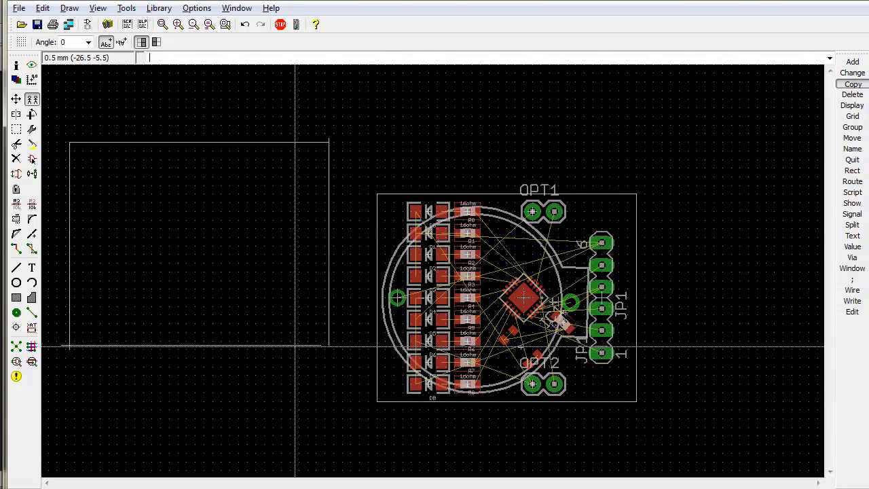
scroll(303, 350, "up", 2)
scroll(302, 350, "down", 2)
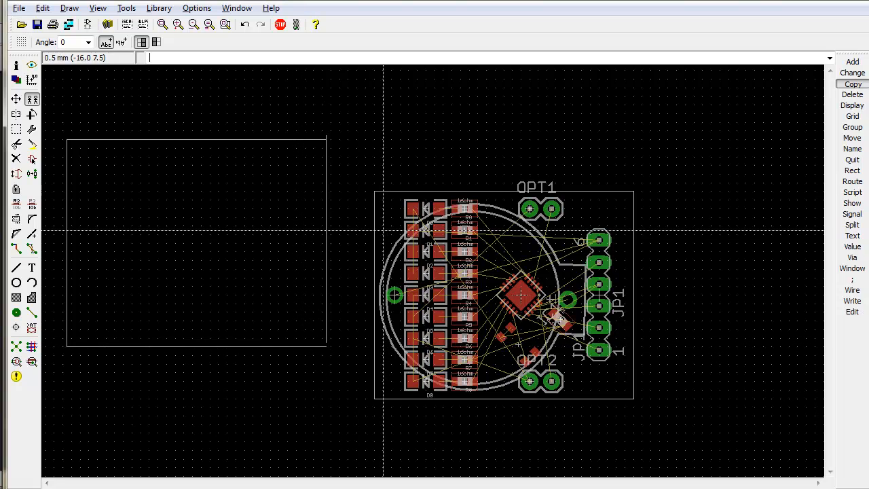
key("Return")
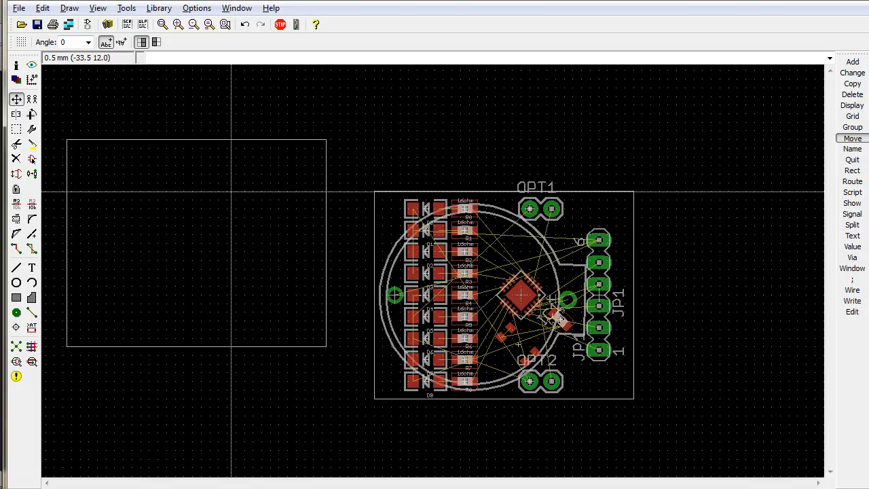
Set the copied rectangle's top line to layer 46 Milling in its properties.
type("i")
key("Return")
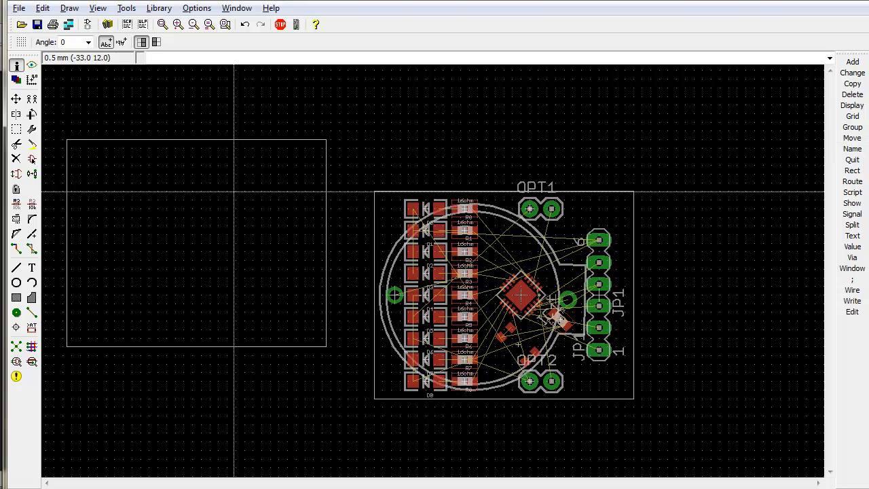
left_click(223, 140)
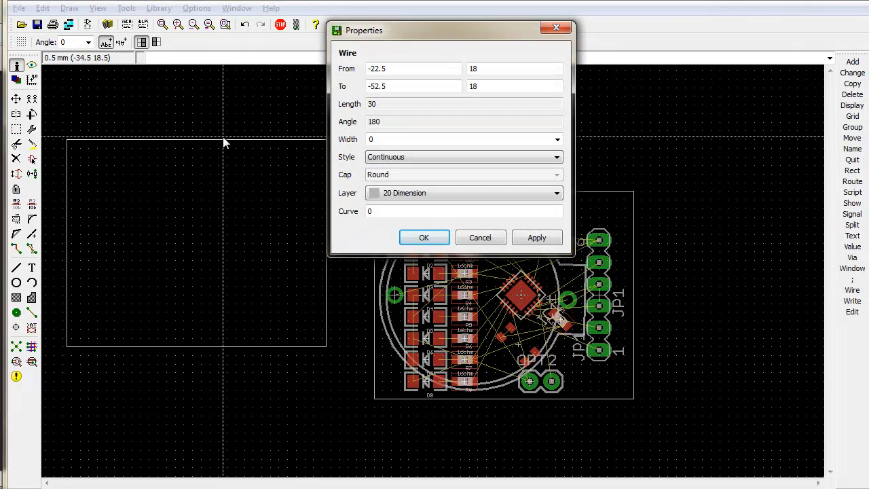
left_click(414, 193)
scroll(437, 312, "down", 5)
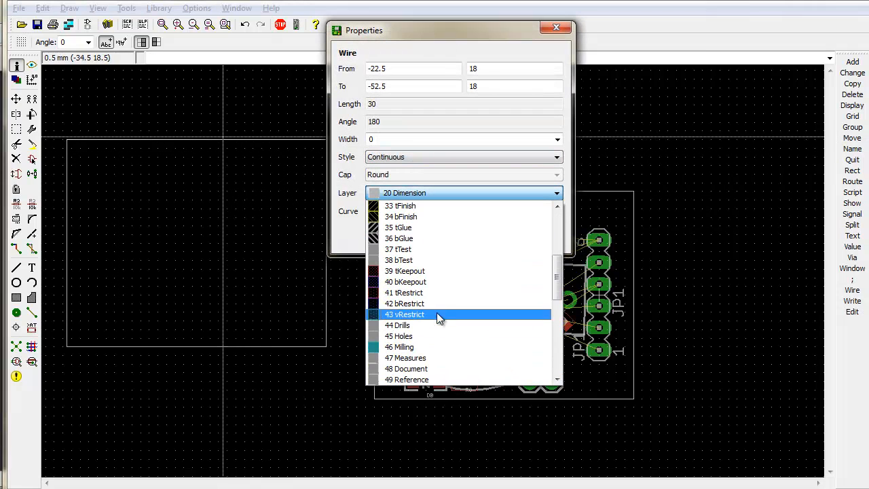
left_click(427, 347)
left_click(423, 237)
Set the copied rectangle's right and bottom lines to layer 46 Milling.
left_click(332, 215)
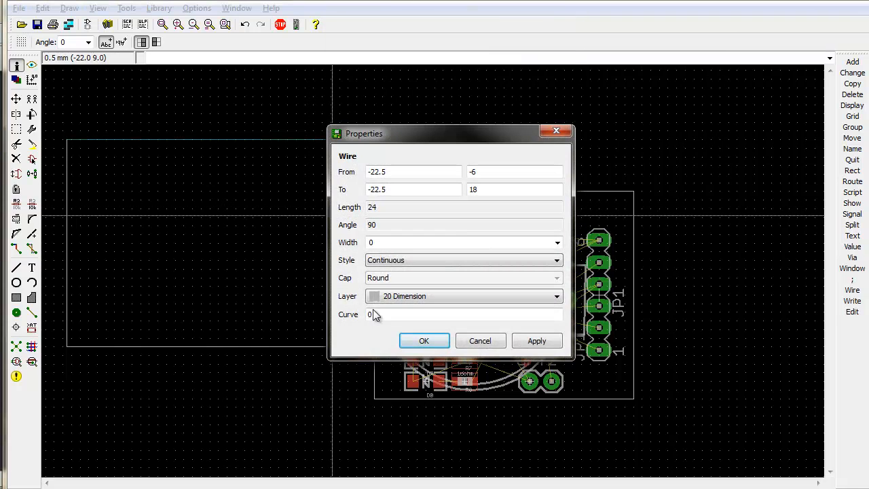
left_click(416, 300)
scroll(398, 423, "down", 5)
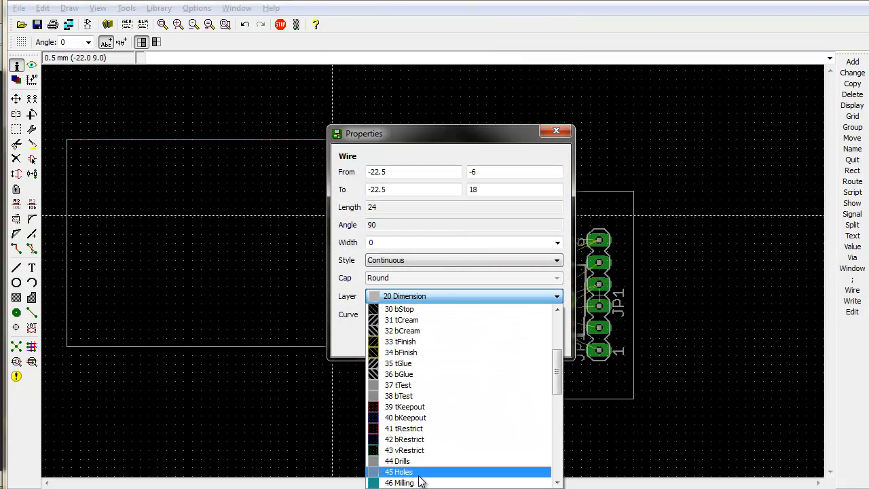
left_click(393, 470)
left_click(285, 347)
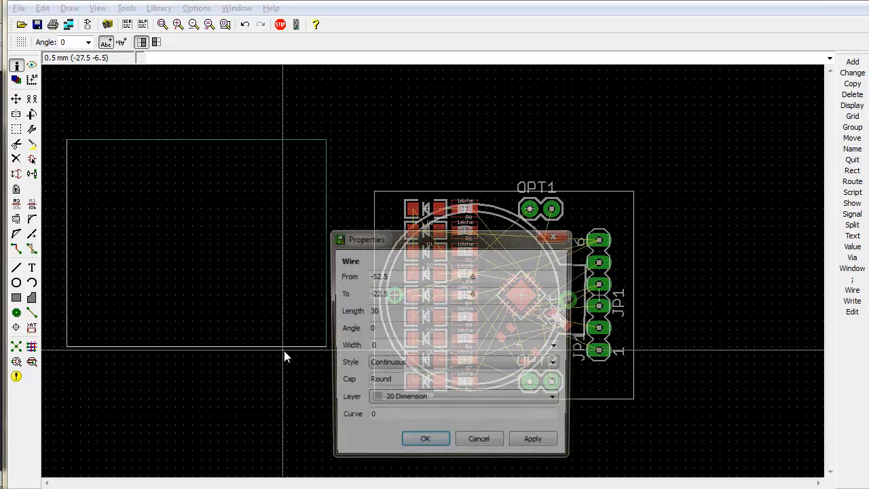
left_click(407, 399)
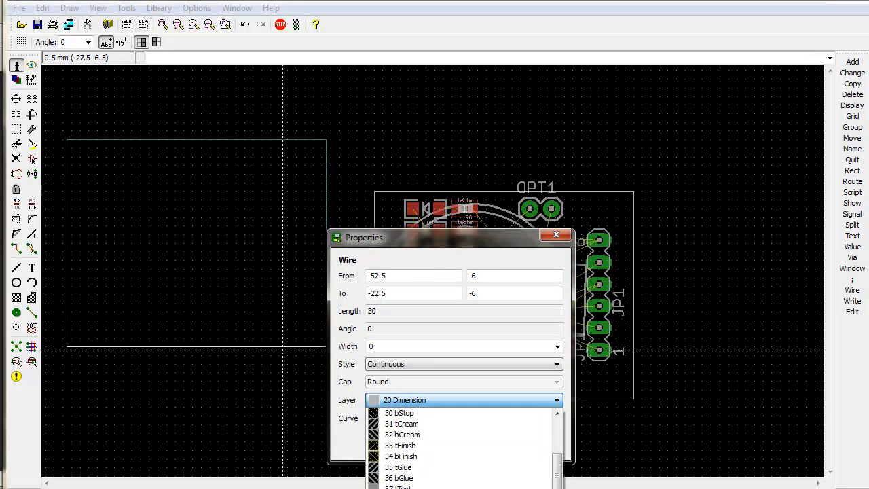
left_click(406, 478)
left_click(424, 442)
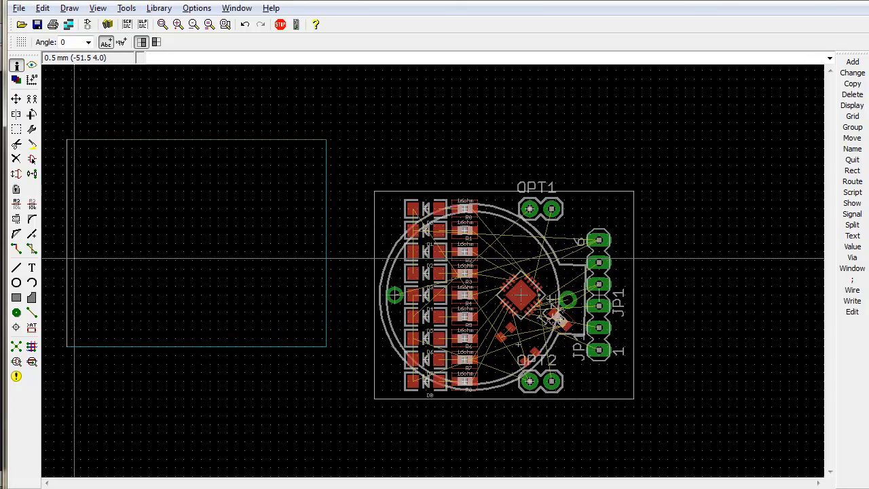
Set the copied rectangle's left line to layer 46 Milling.
left_click(70, 260)
left_click(204, 296)
scroll(182, 459, "down", 1)
scroll(182, 460, "down", 3)
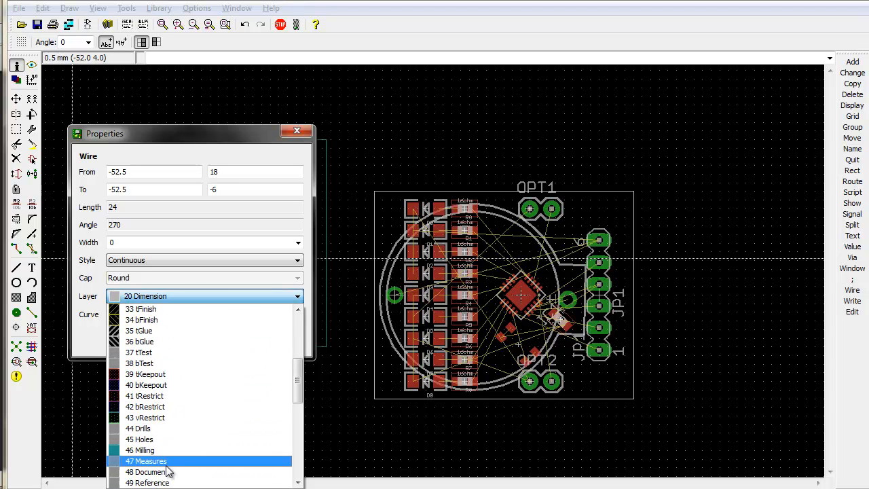
left_click(181, 450)
left_click(177, 344)
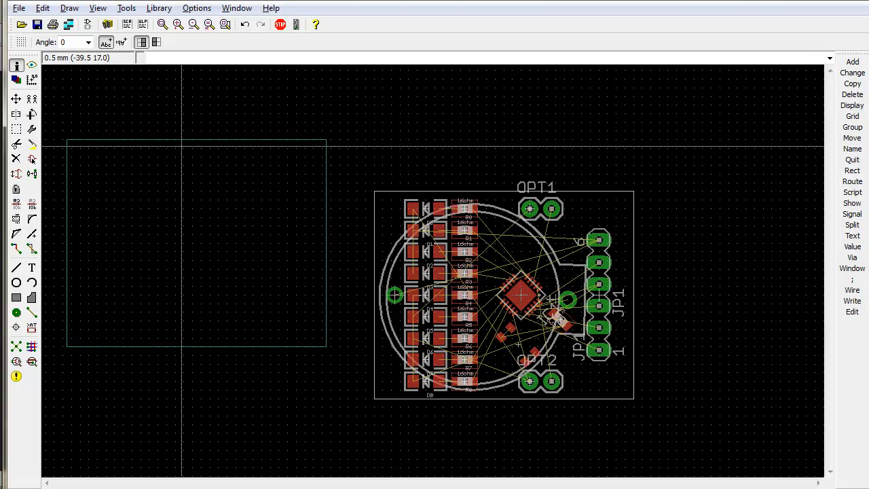
type("move")
key("Return")
type("gr")
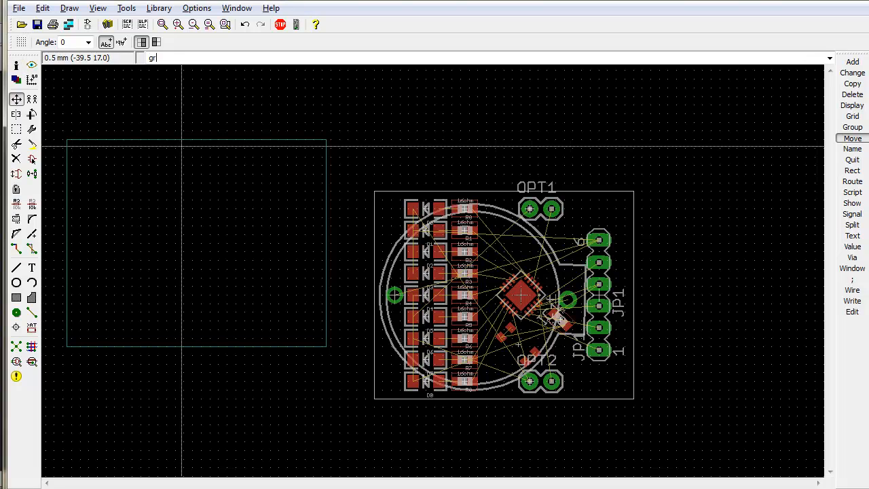
type("oup")
key("Return")
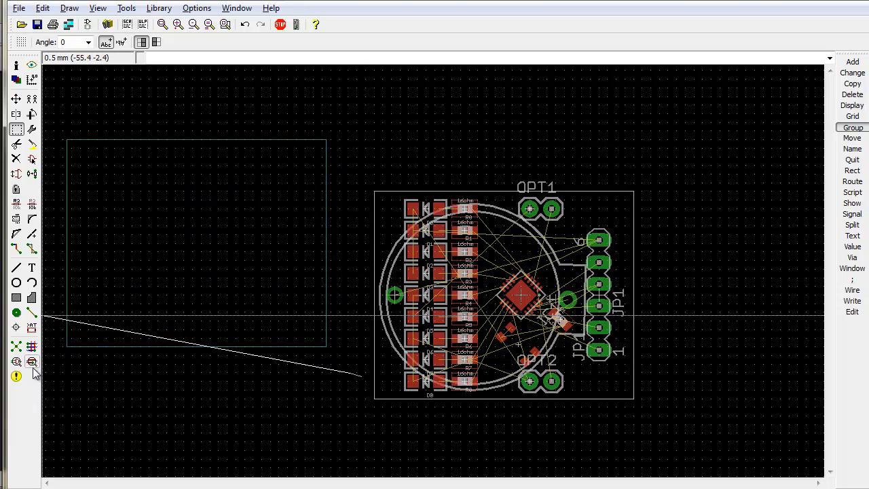
left_click(88, 378)
left_click(55, 328)
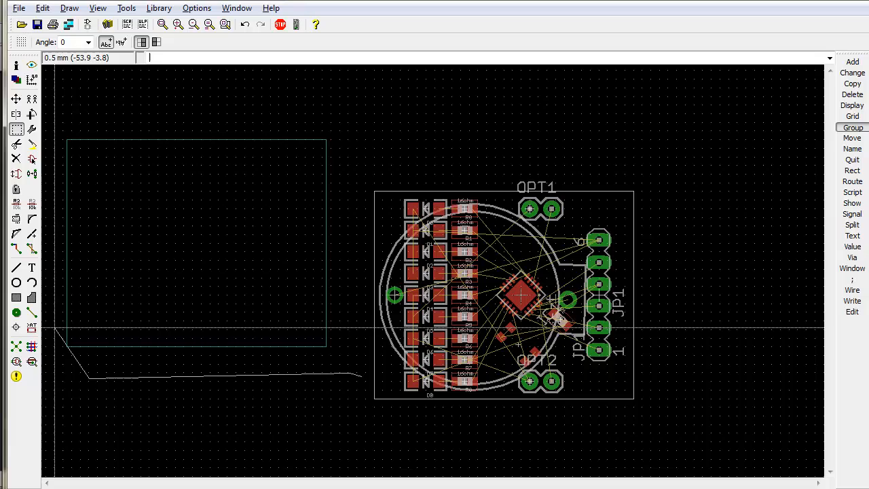
left_click(55, 118)
left_click(353, 127)
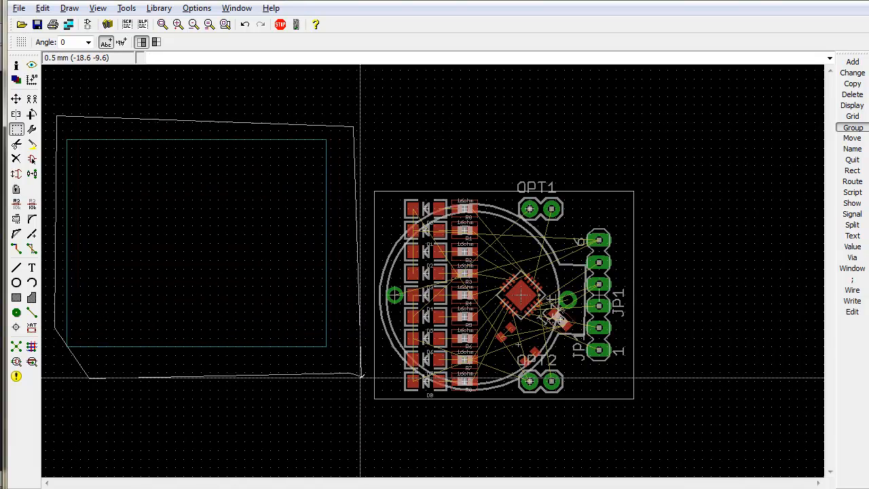
right_click(361, 377)
key("F7")
right_click(191, 228)
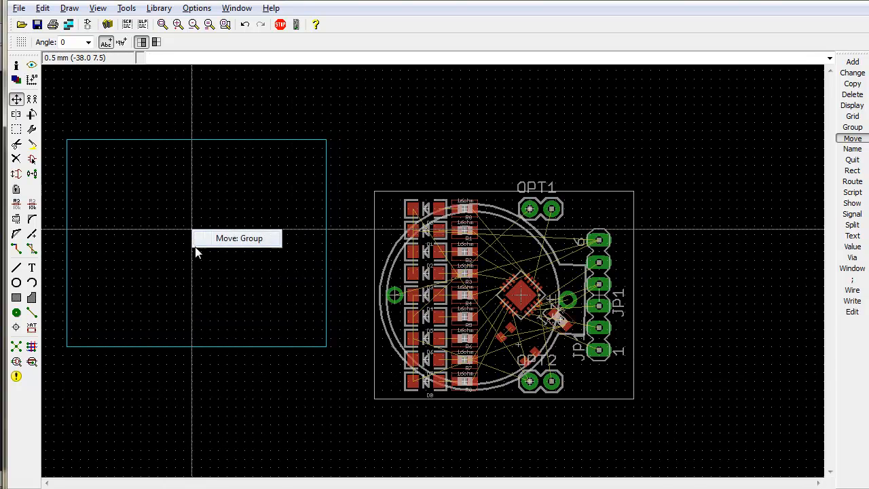
left_click(245, 239)
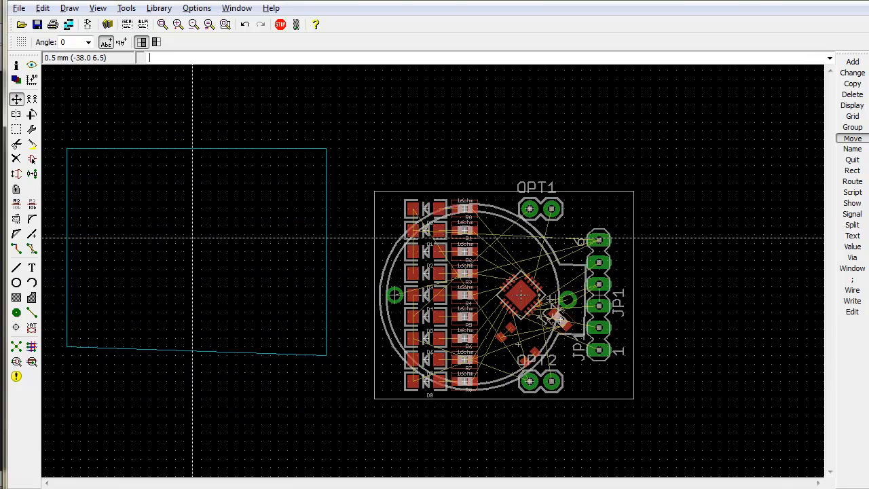
key("Escape")
Group the entire Milling-layer rectangle beside the board and move it exactly onto the board outline.
type("gro")
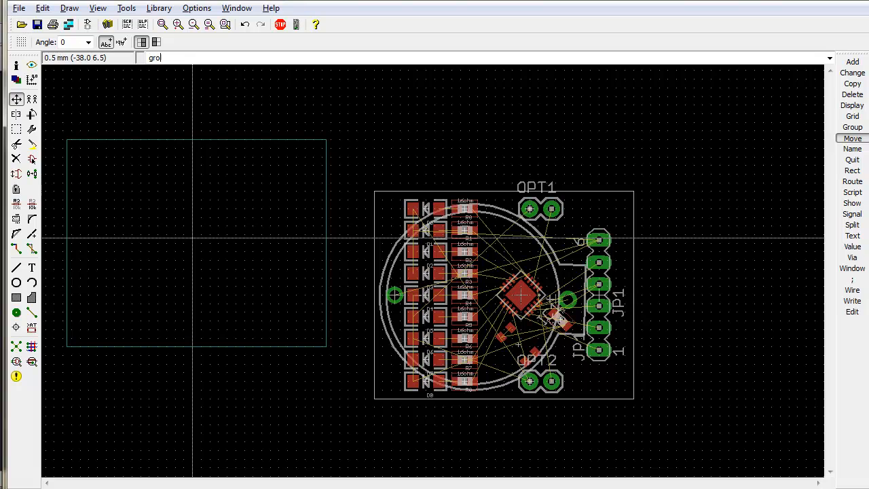
type("up")
key("Return")
left_click_drag(347, 364, 51, 116)
left_click(16, 100)
right_click(188, 234)
left_click(231, 242)
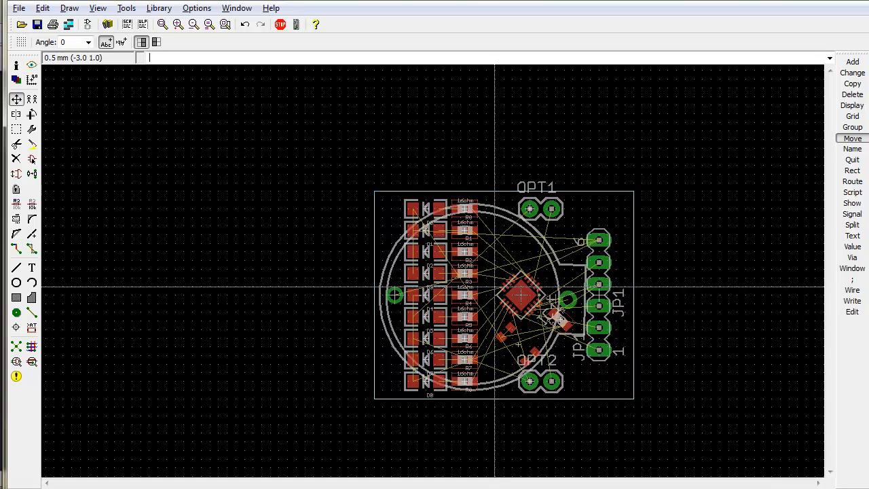
scroll(563, 262, "up", 5)
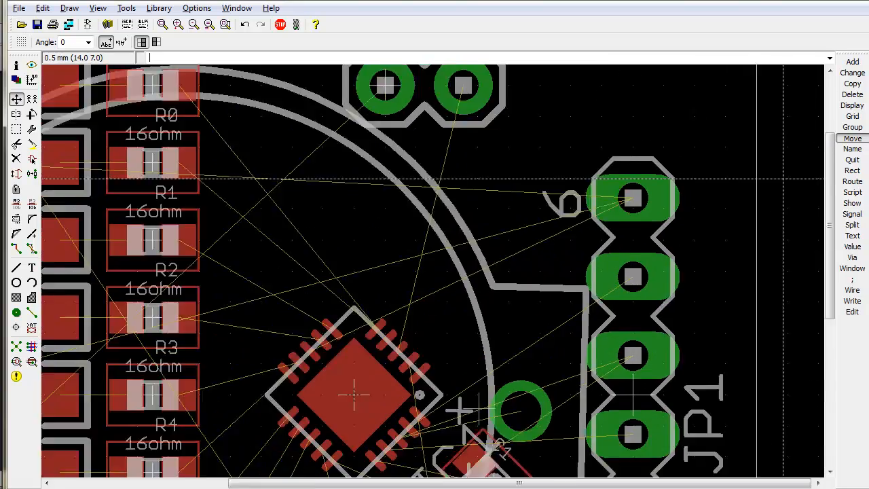
scroll(783, 180, "down", 3)
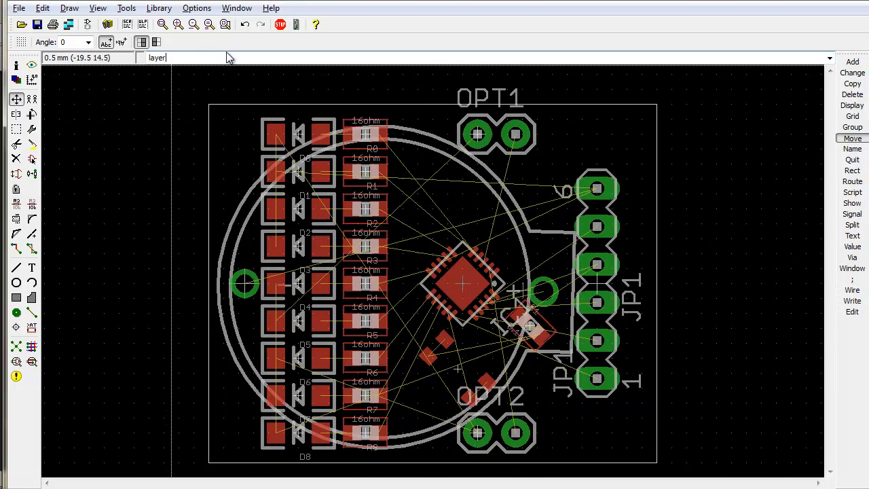
Open the layer selection list and review the available layers from Top through cooling.
key("Return")
left_click_drag(222, 177, 221, 404)
left_click_drag(305, 227, 305, 108)
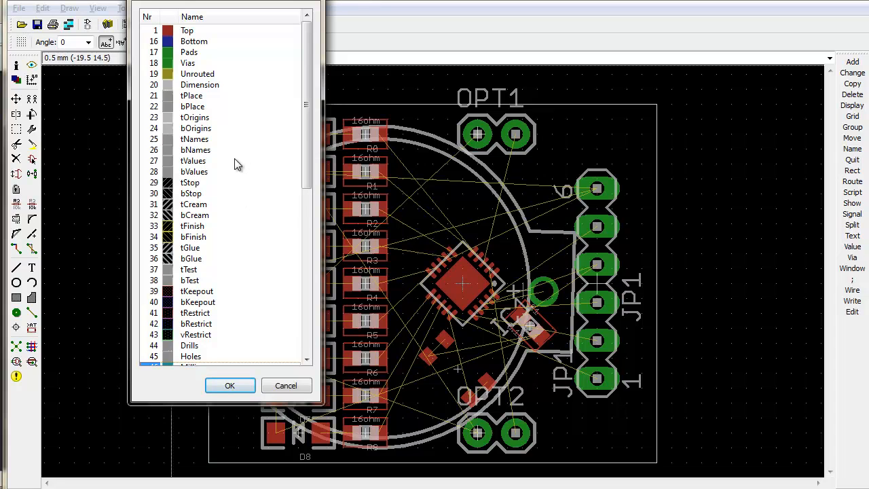
scroll(245, 187, "down", 3)
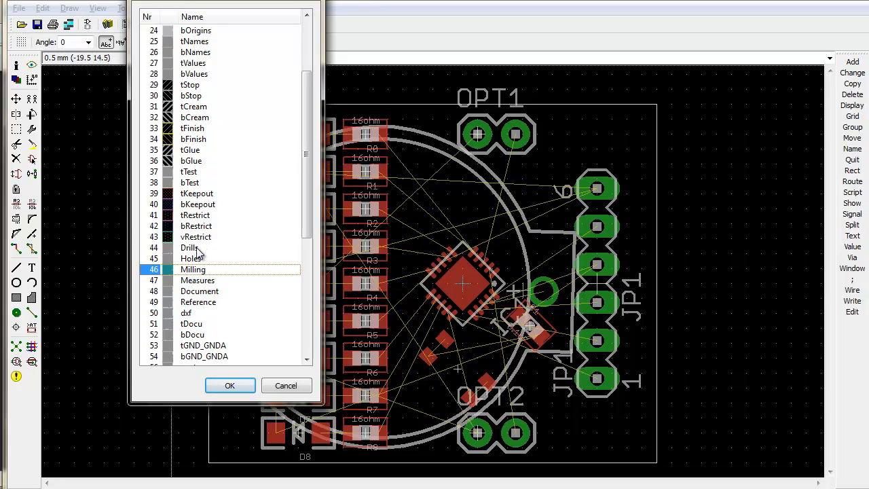
scroll(199, 253, "down", 1)
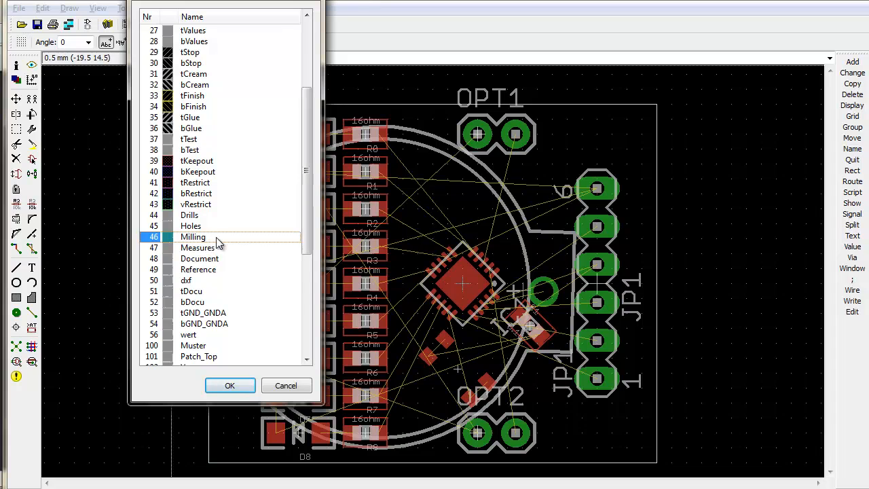
scroll(217, 244, "down", 1)
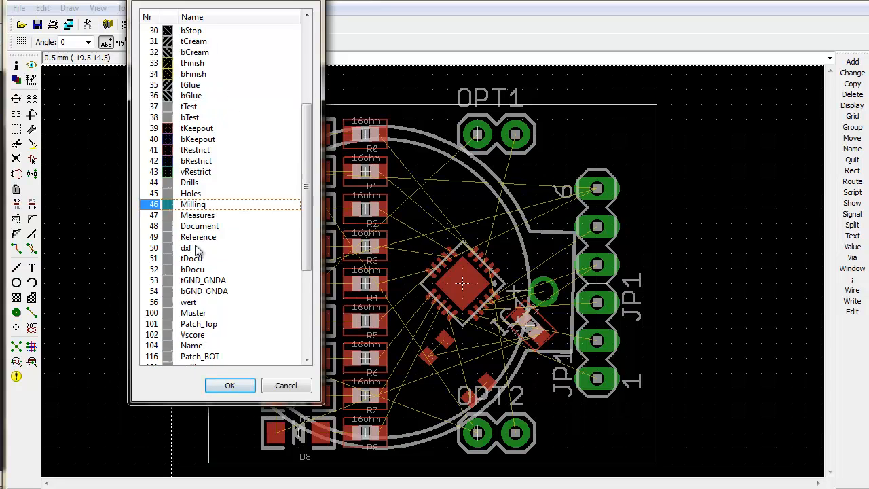
scroll(208, 316, "down", 5)
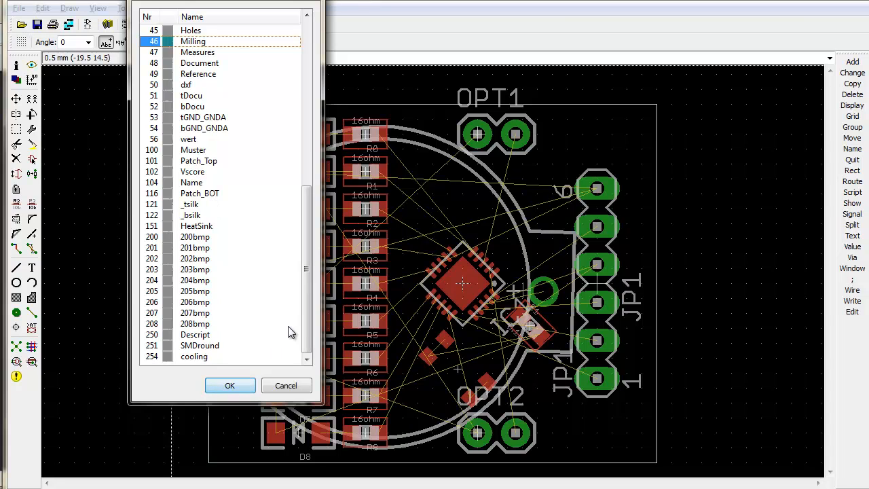
left_click_drag(306, 330, 332, 61)
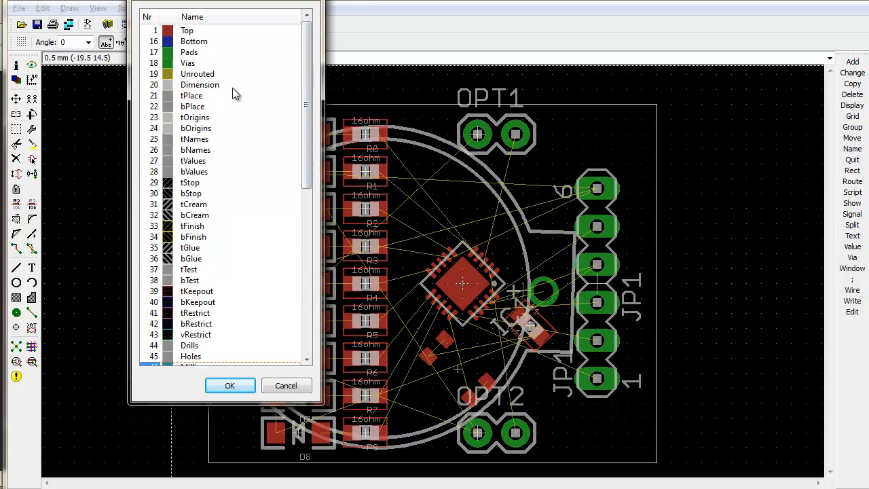
Make layer 1 Top the active drawing layer.
left_click(155, 31)
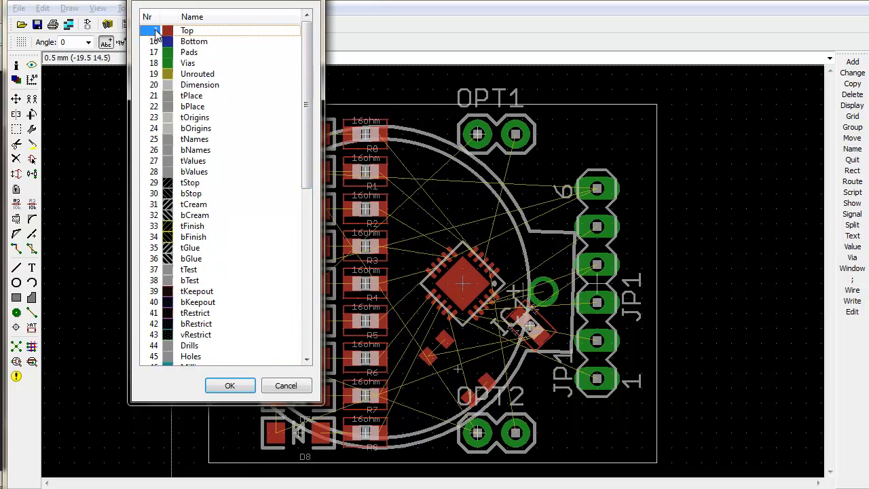
left_click(153, 41)
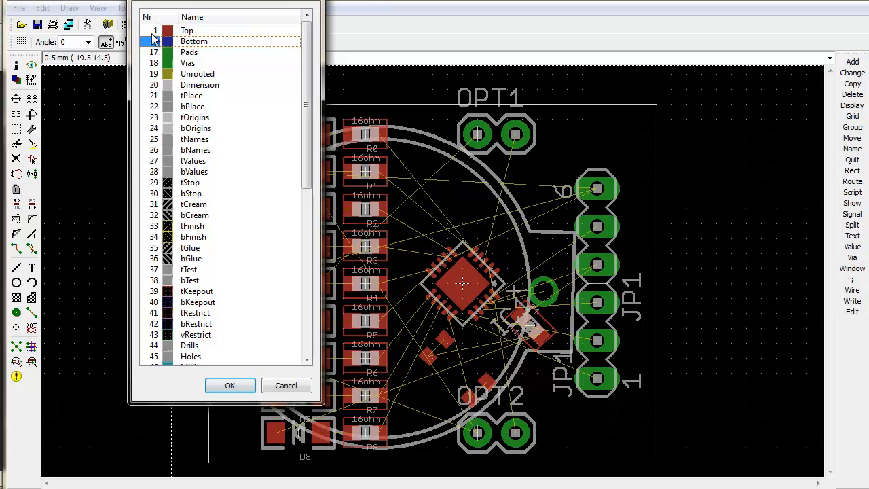
left_click(152, 32)
left_click(229, 385)
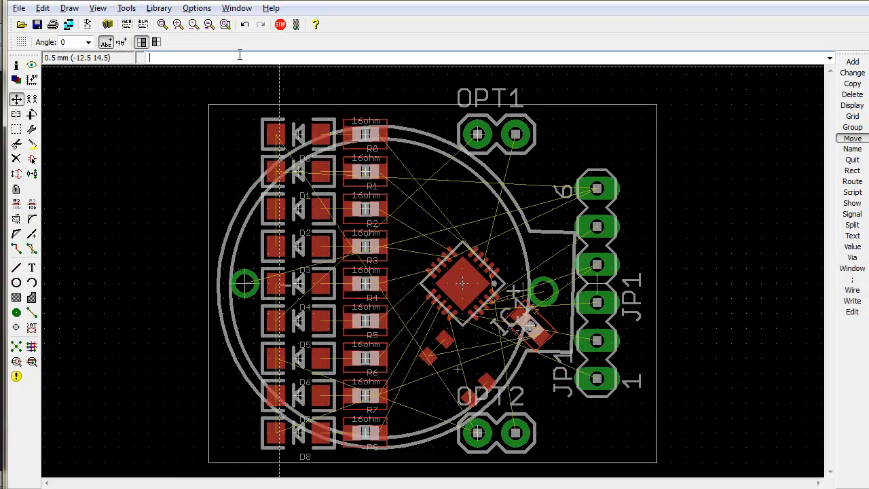
type("layer 1")
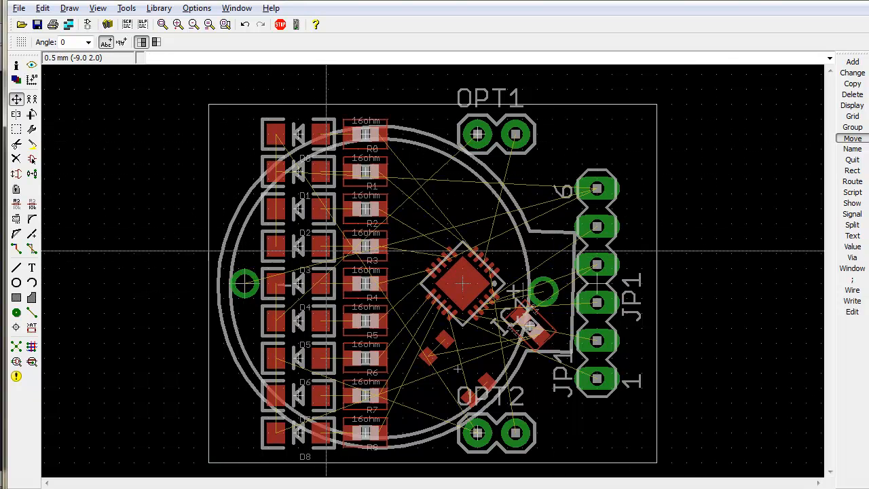
Draw a closed Top-layer polygon along the board outline, with corners at -17, 12; -17, -12; 13, -12 and 13, 12.
type("oly")
key("Return")
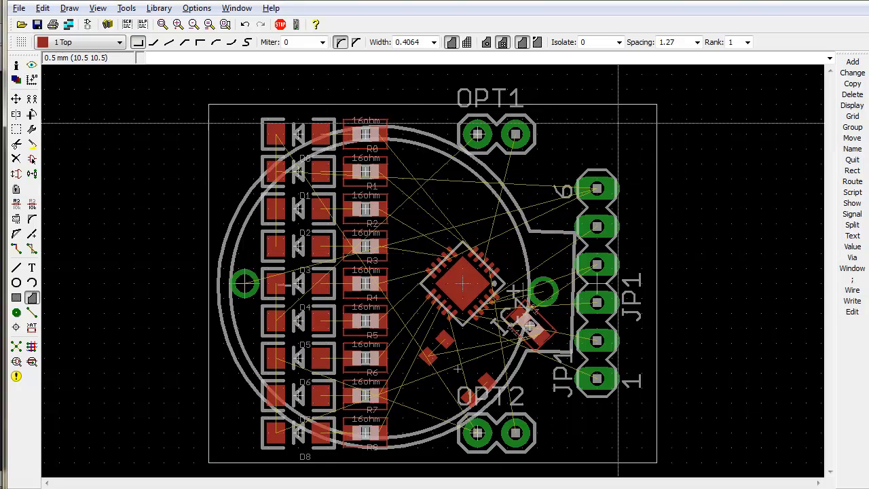
left_click(209, 104)
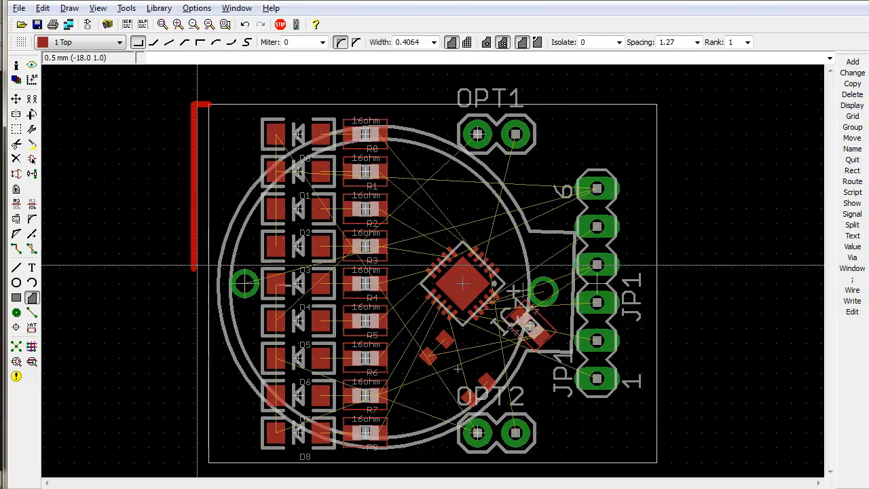
left_click(210, 464)
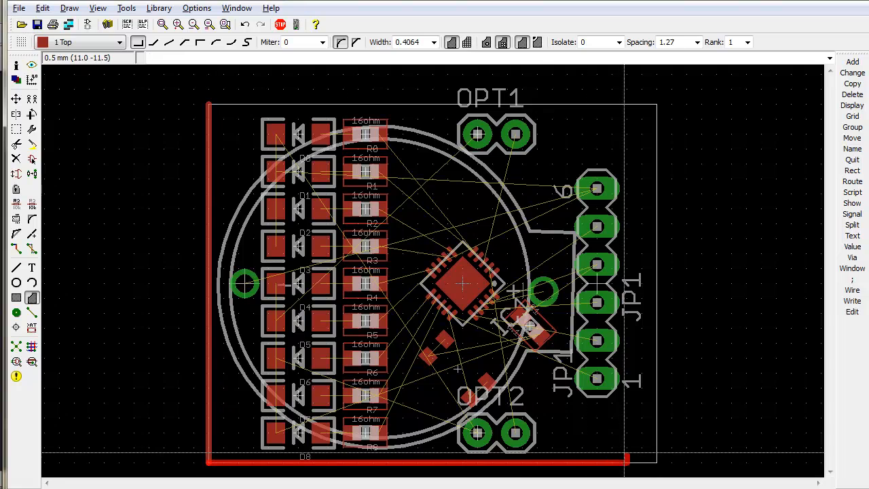
left_click(657, 464)
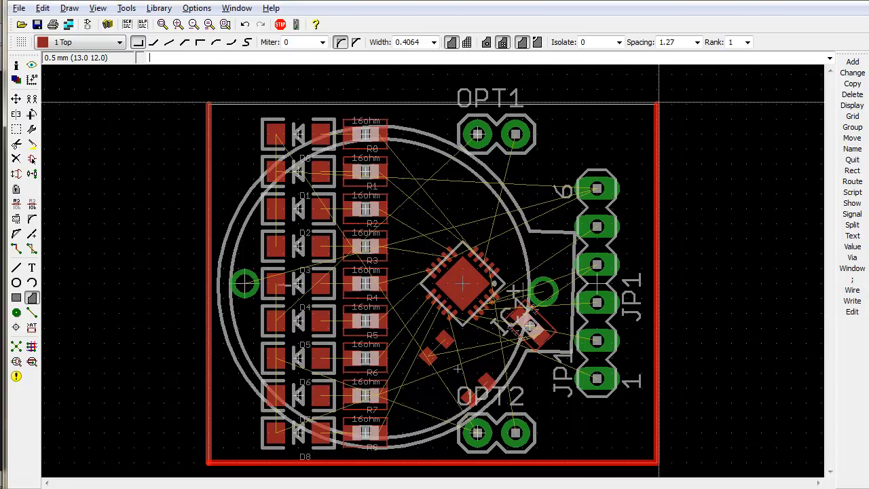
double_click(657, 104)
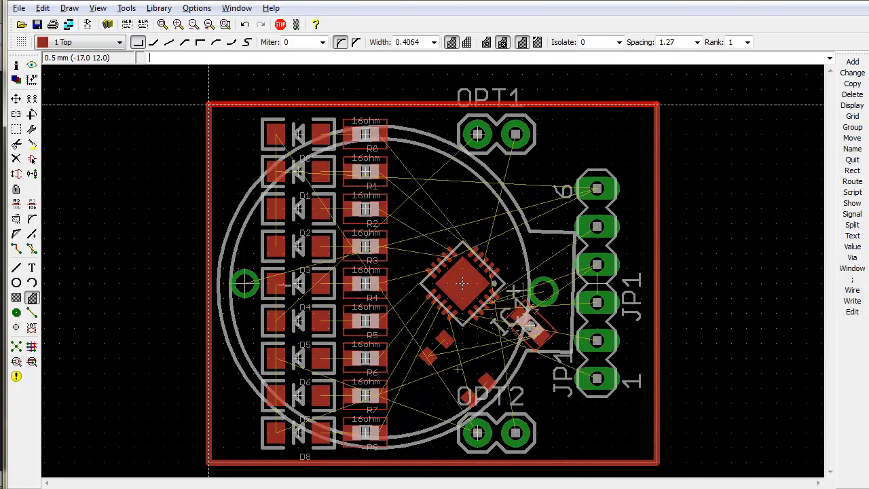
left_click(209, 104)
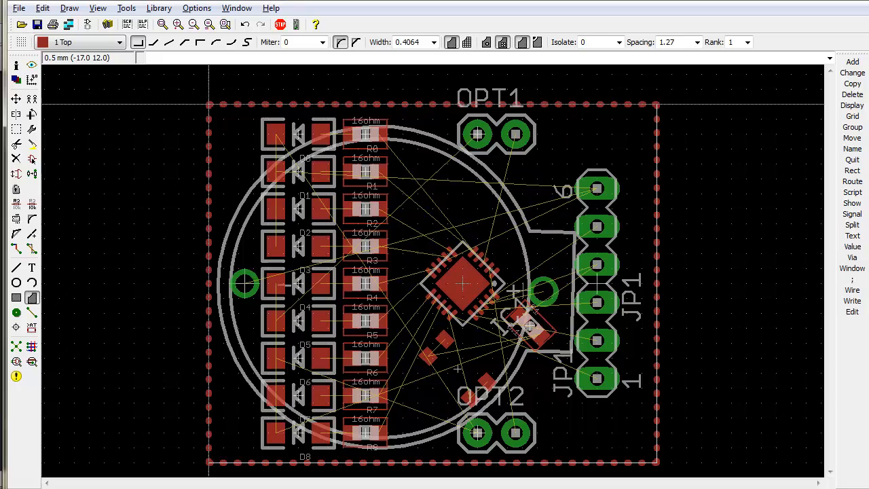
Name the outline polygon GND, applying the name to this polygon only.
right_click(612, 104)
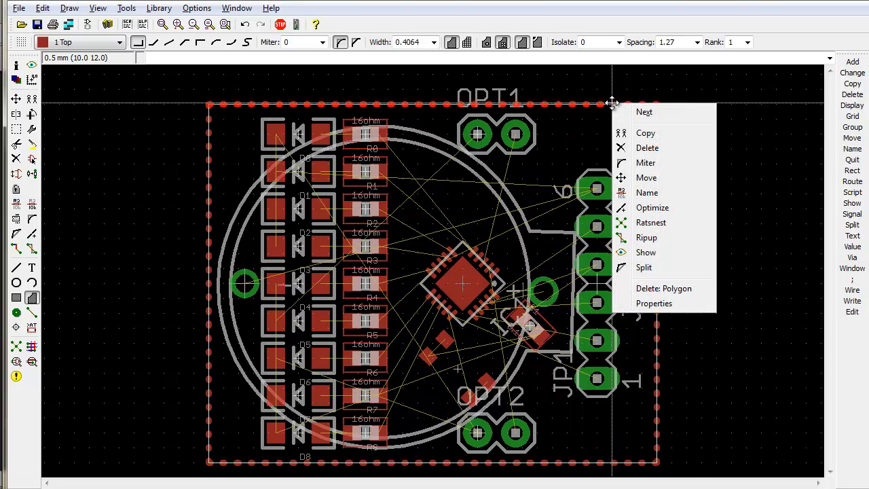
left_click(646, 193)
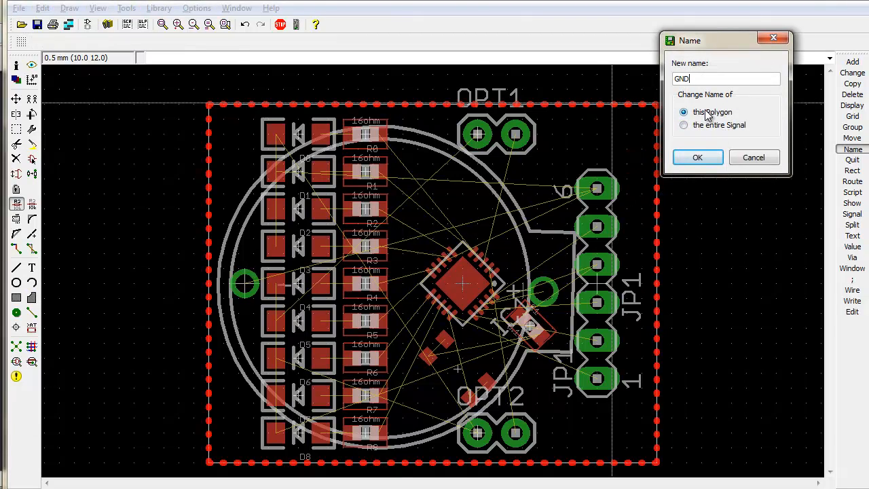
left_click(698, 157)
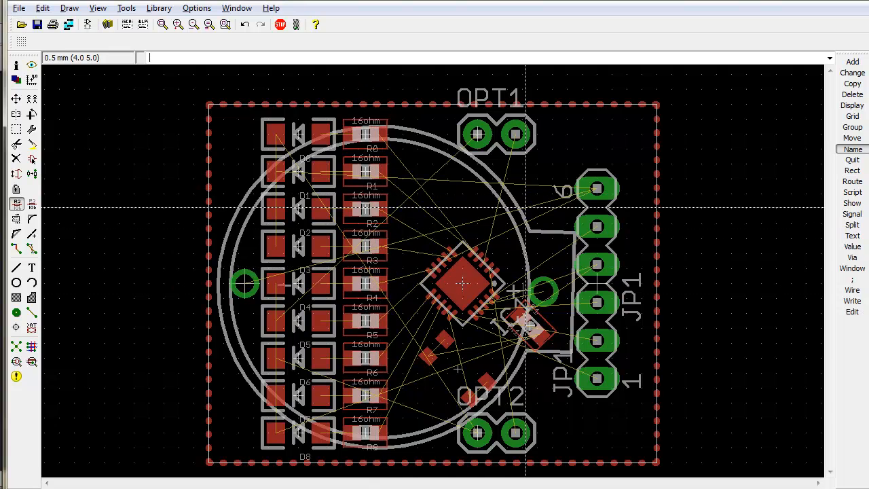
Set the GND polygon's spacing to 0.254 and isolate to .4 in its properties, and apply the changes.
right_click(657, 105)
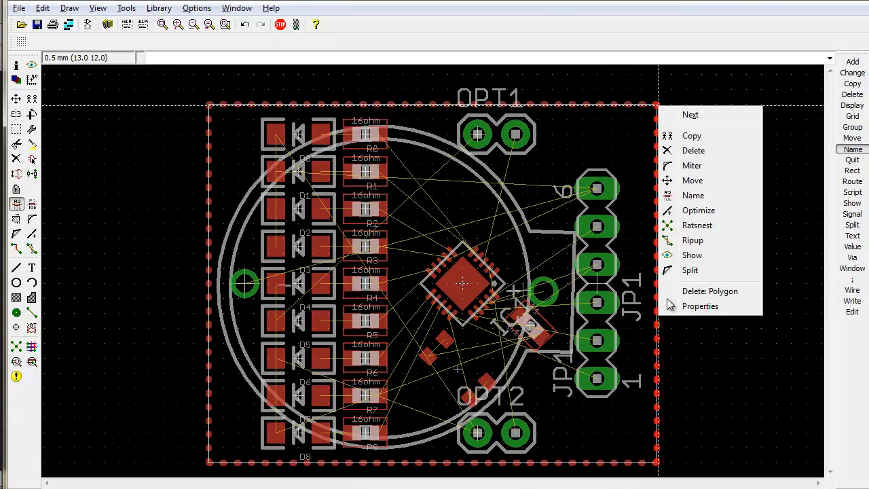
left_click(704, 306)
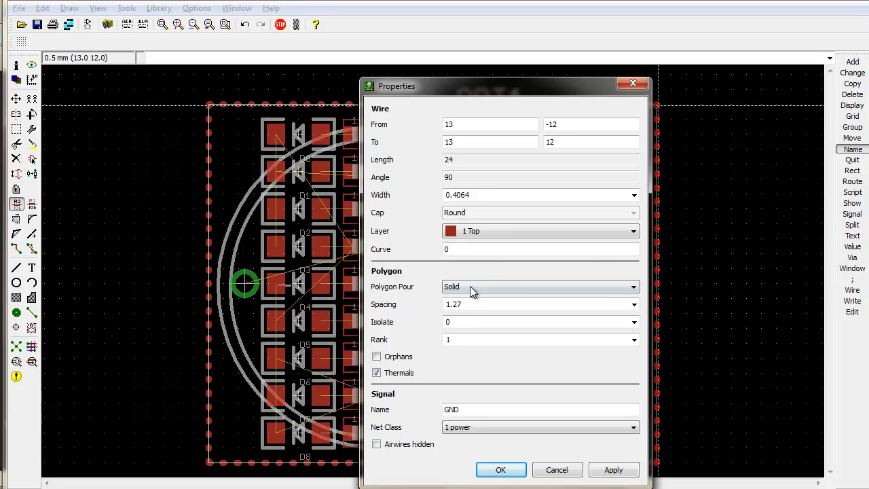
key("Tab")
type("0")
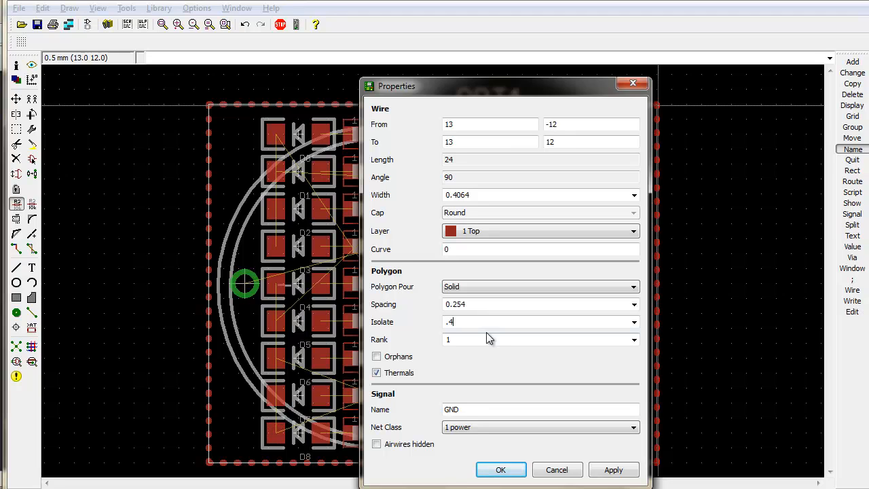
left_click(471, 409)
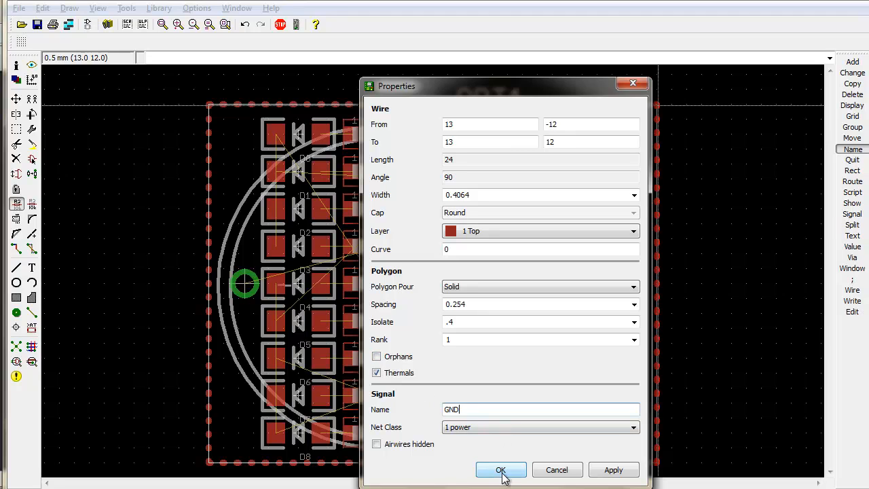
left_click(619, 473)
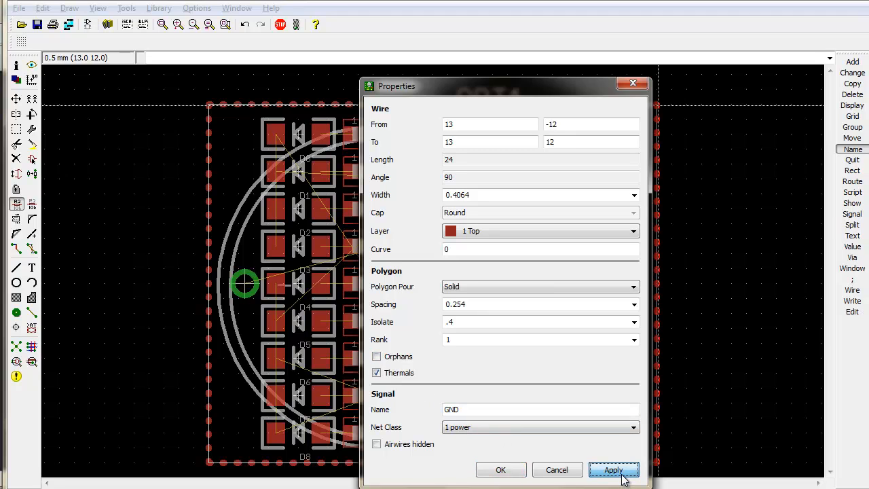
left_click(508, 473)
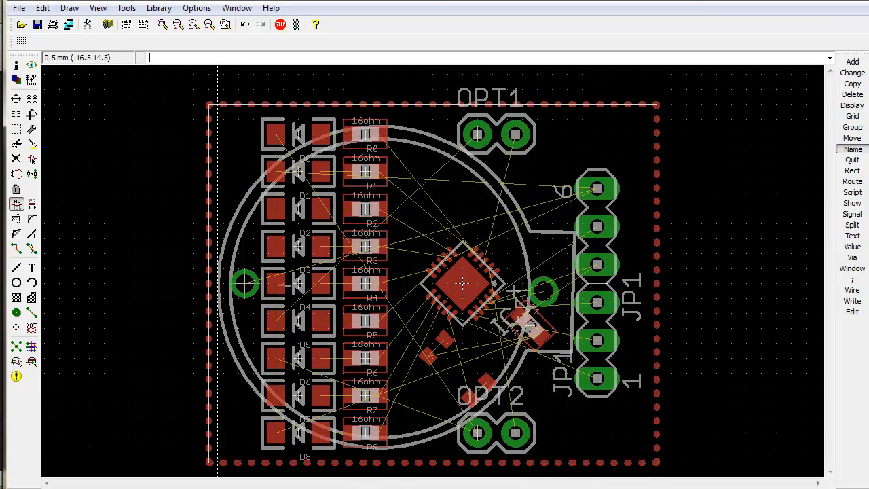
Review the user interface options, including the persistent vector font setting, and keep the vector font enabled.
left_click(192, 10)
left_click(212, 57)
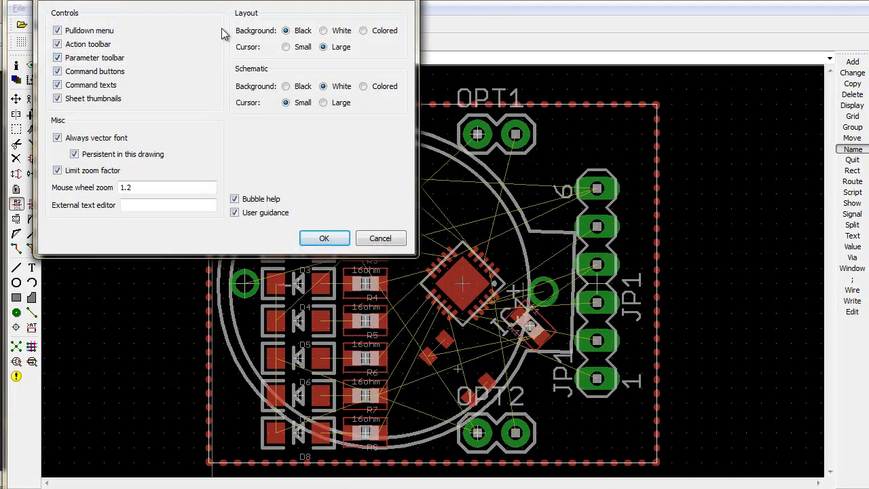
left_click_drag(332, 2, 590, 122)
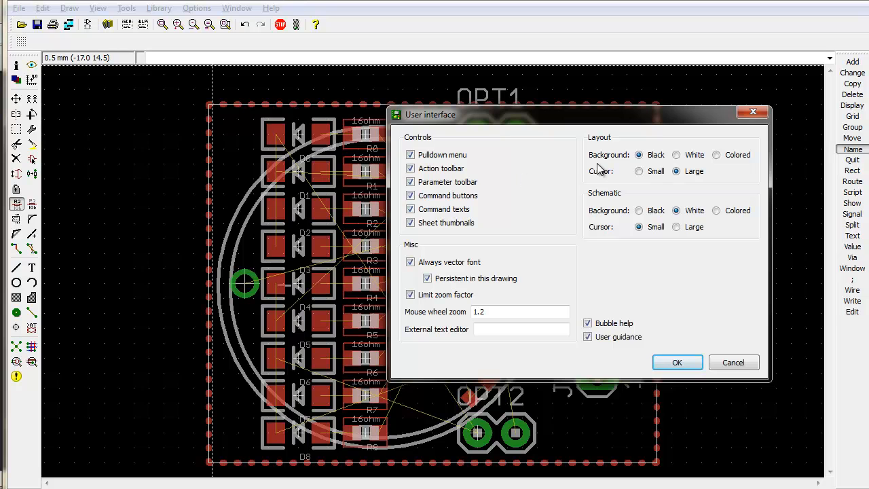
left_click_drag(510, 121, 431, 134)
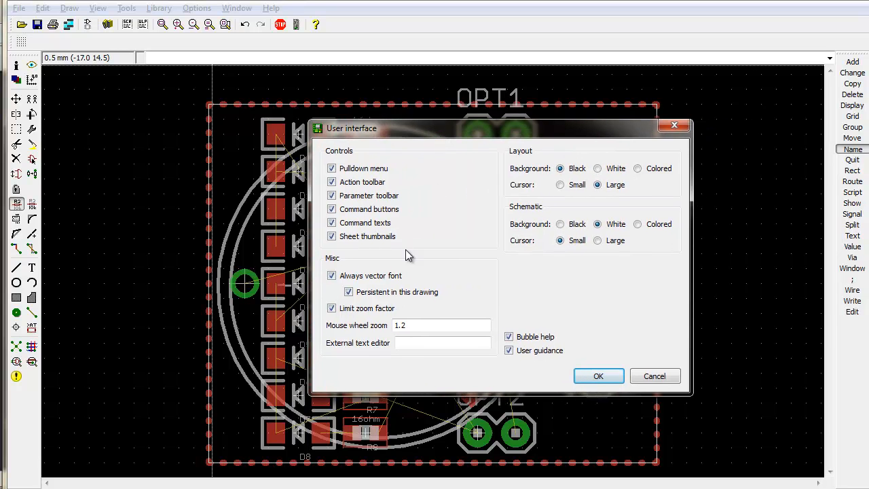
left_click(365, 277)
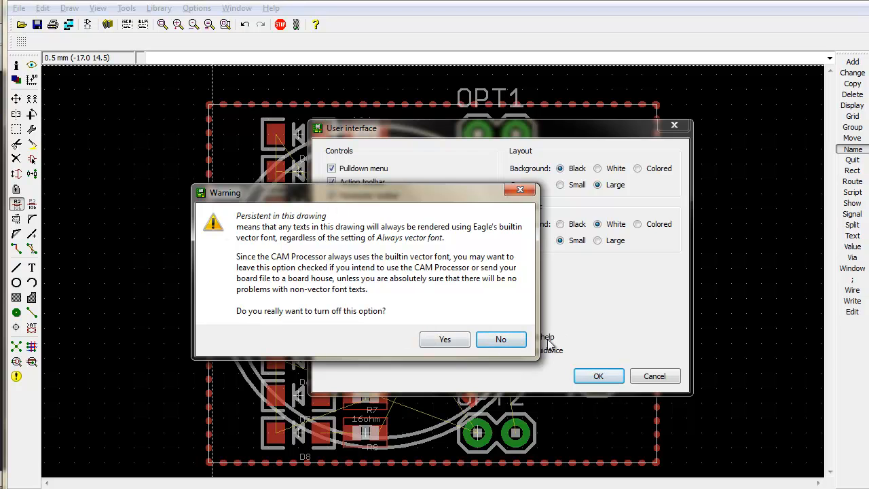
left_click(514, 340)
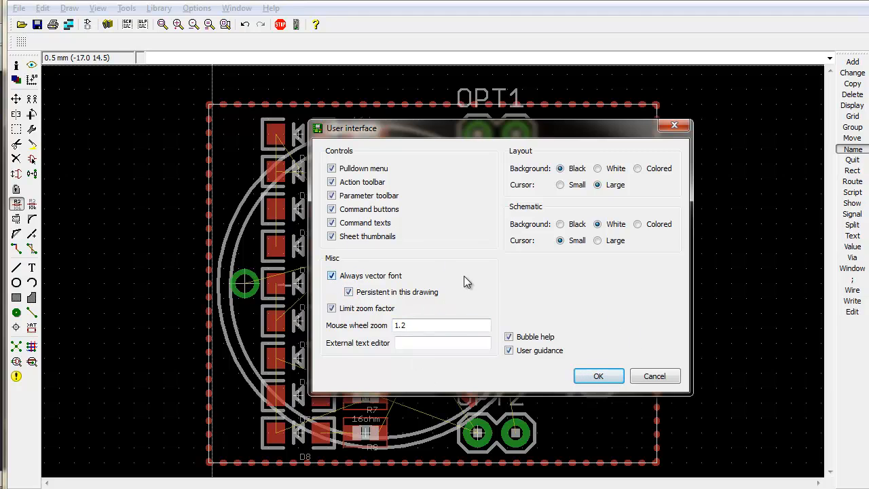
left_click(598, 376)
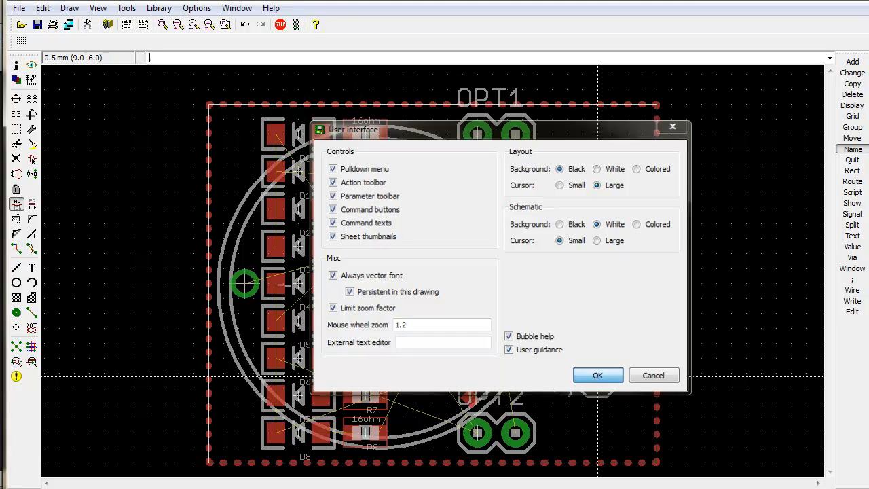
Review the DRC, Drill and Misc pages of the board editor's settings and accept them without changes.
left_click(197, 8)
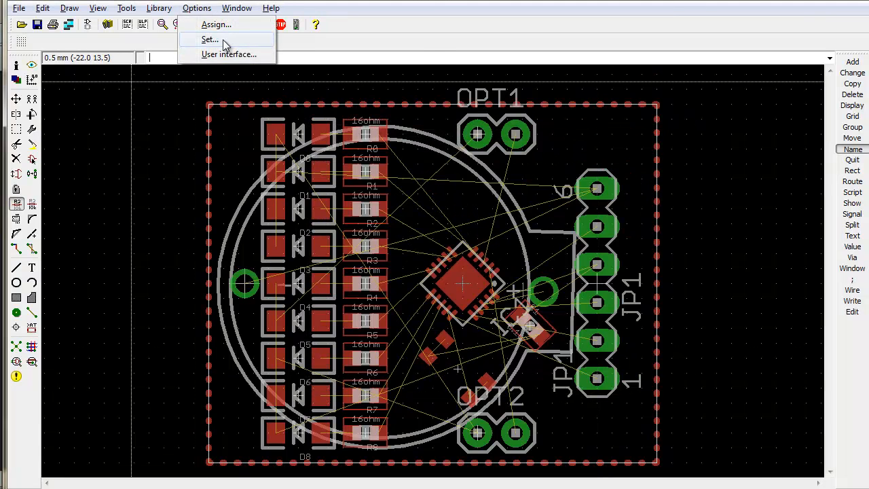
left_click(224, 42)
left_click_drag(175, 8, 549, 140)
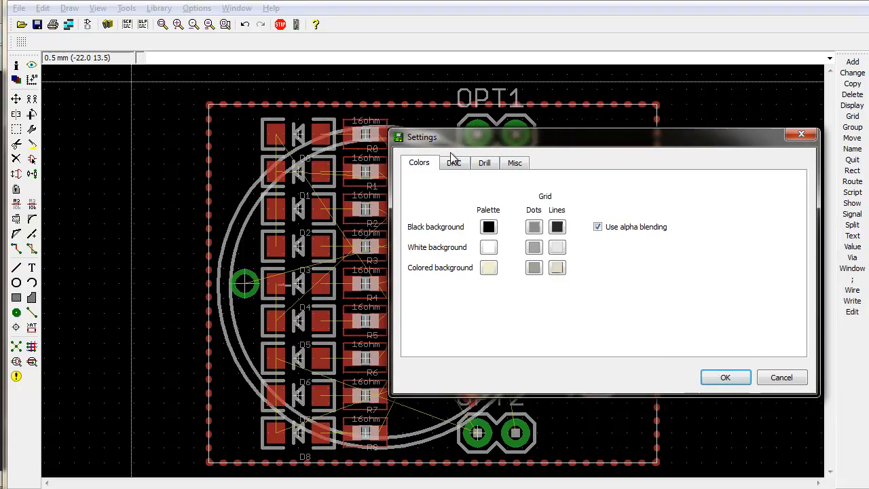
left_click(453, 163)
left_click(484, 163)
left_click(511, 167)
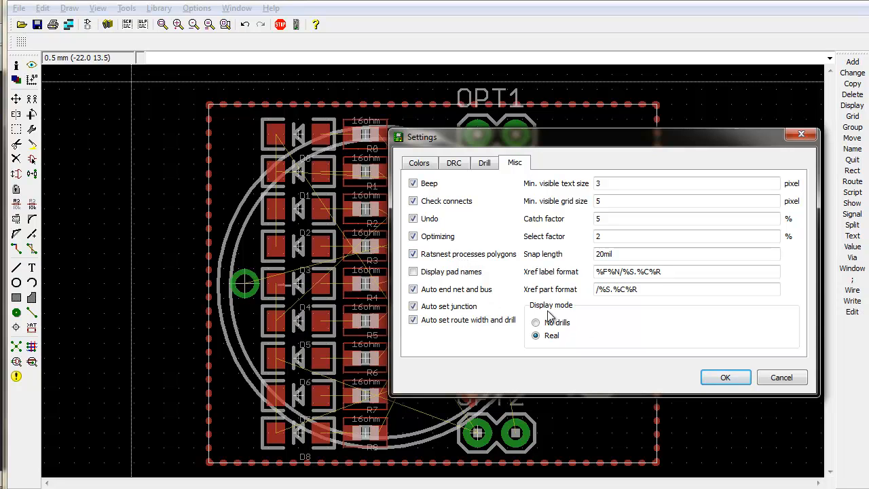
left_click(725, 377)
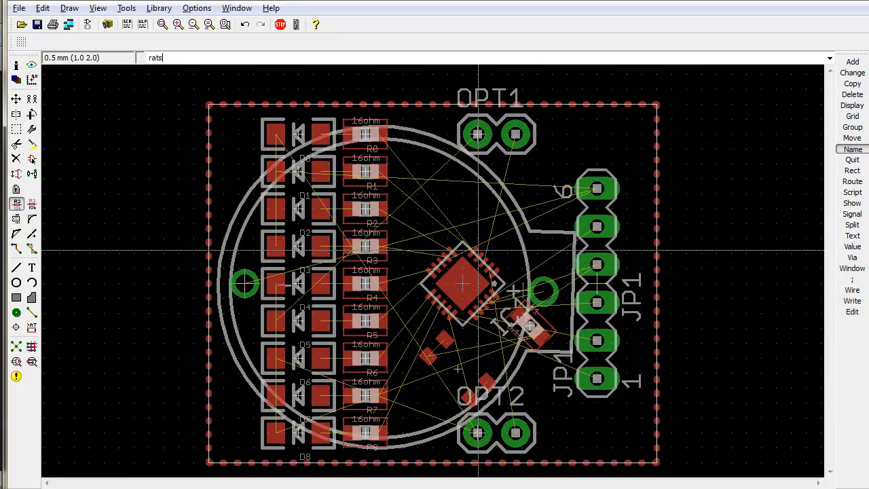
Run the ratsnest command to pour the top-layer ground polygon, and inspect the clearances around the diamond-oriented chip.
key("Return")
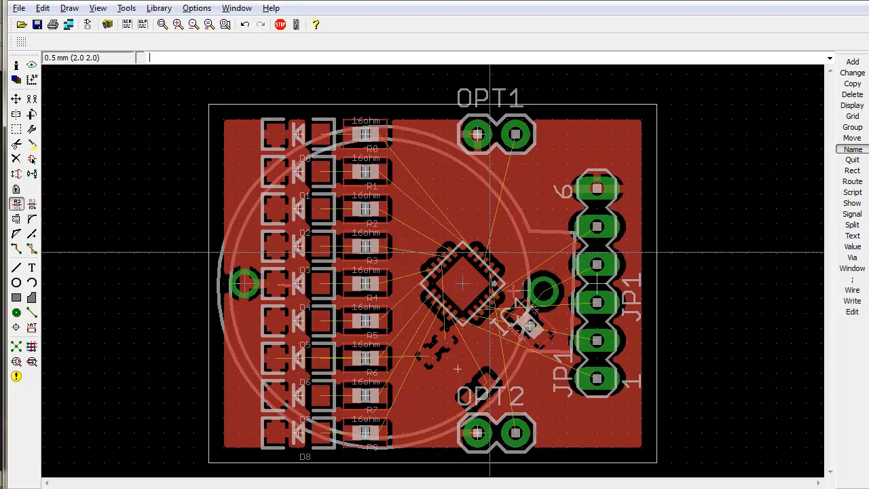
scroll(479, 252, "up", 1)
scroll(492, 249, "down", 1)
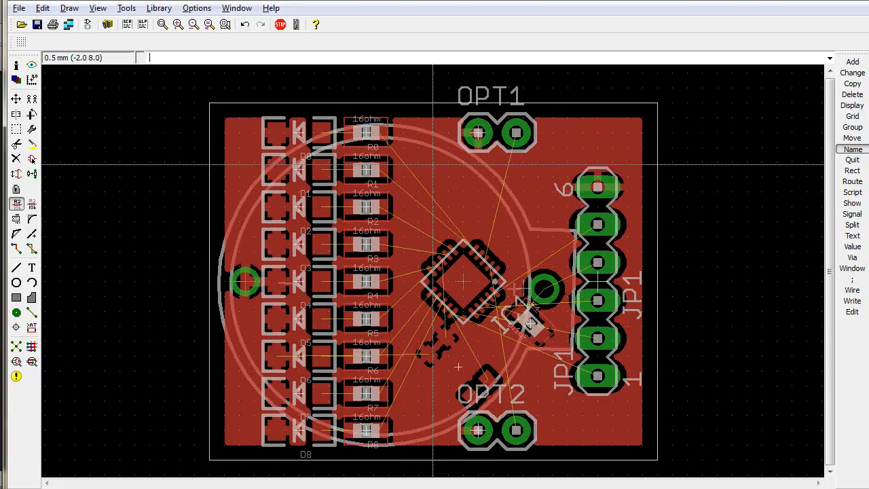
scroll(291, 163, "up", 1)
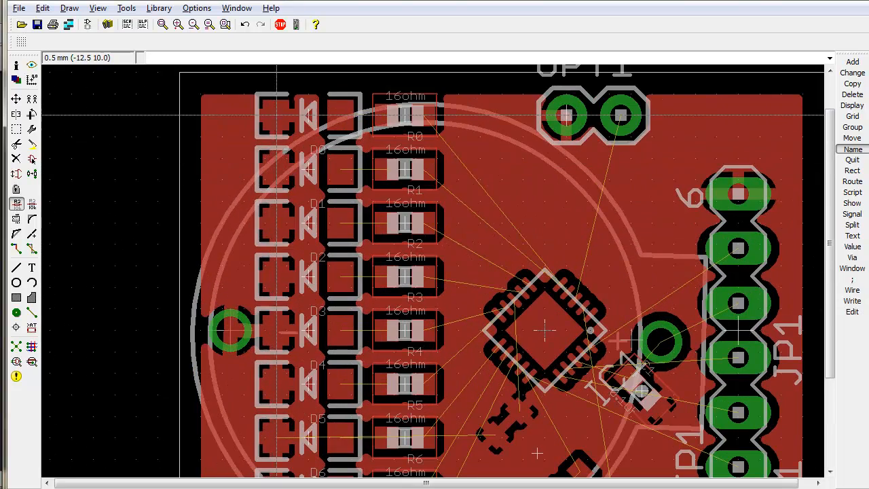
scroll(278, 375, "down", 1)
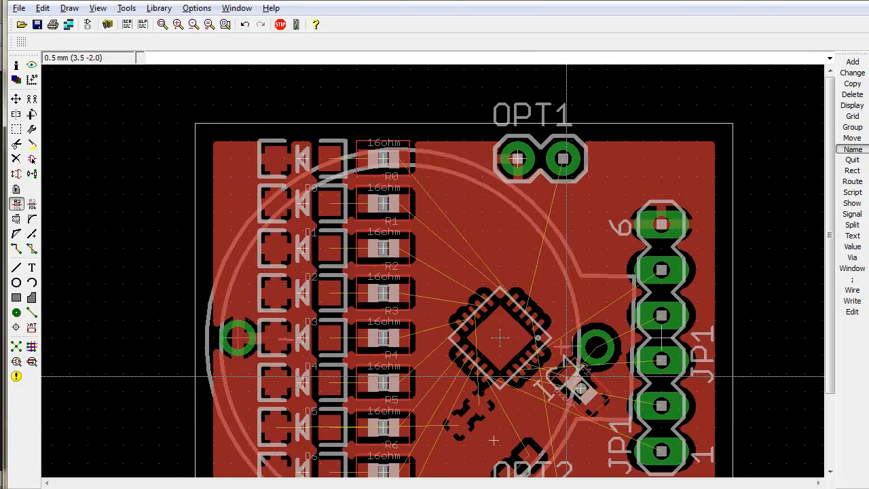
scroll(577, 373, "down", 1)
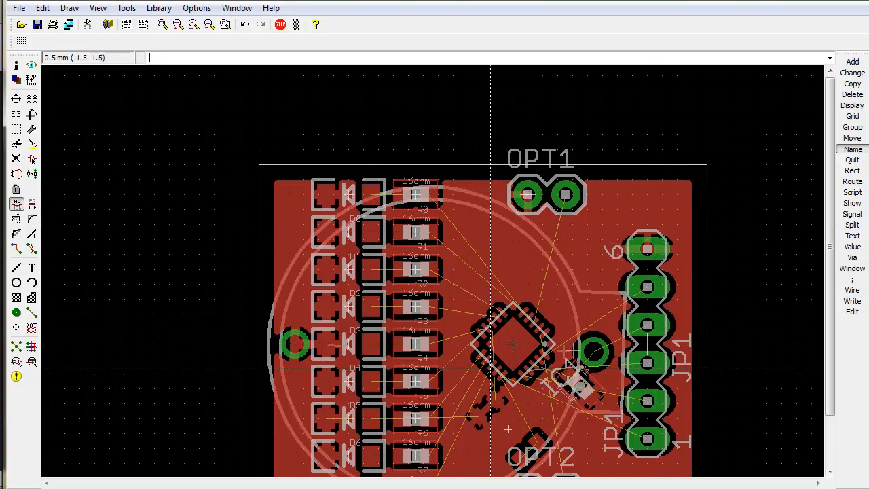
scroll(484, 400, "up", 3)
scroll(484, 400, "up", 1)
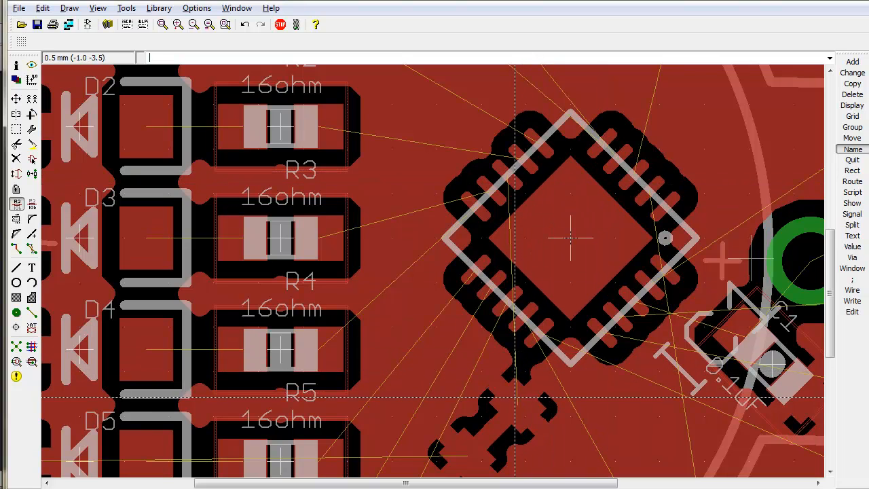
right_click(509, 259)
left_click(553, 380)
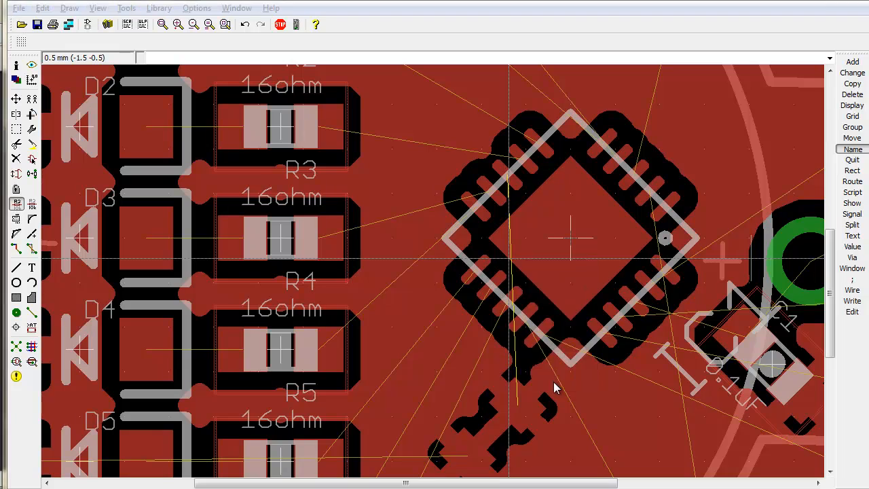
left_click(717, 423)
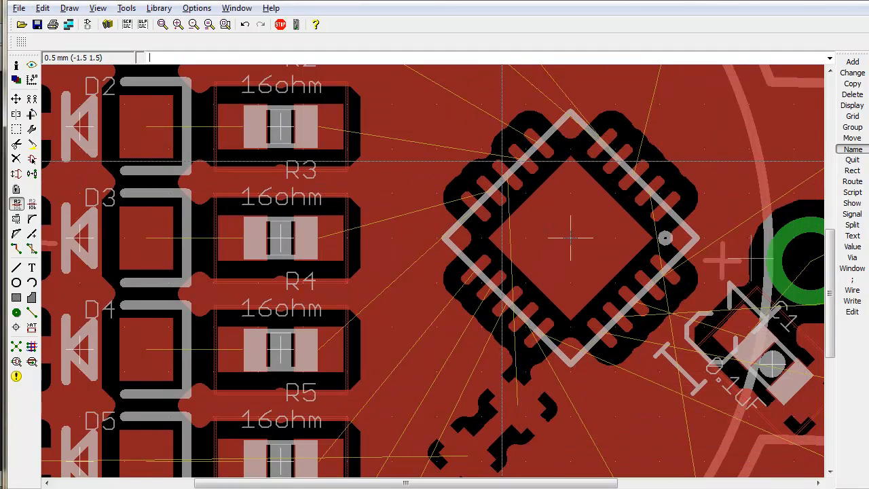
right_click(407, 125)
left_click(466, 24)
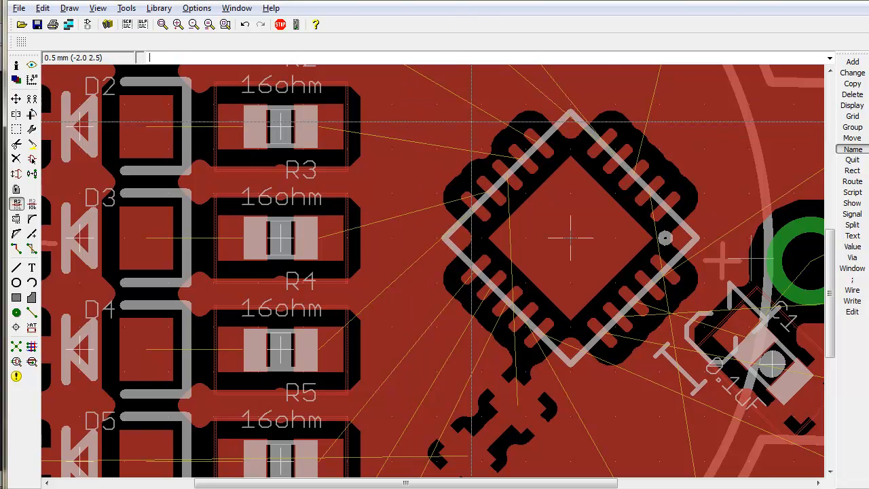
Set the GND polygon's isolate distance to 0.254 and inspect the pour around the chip's pads.
scroll(471, 122, "down", 3)
right_click(207, 260)
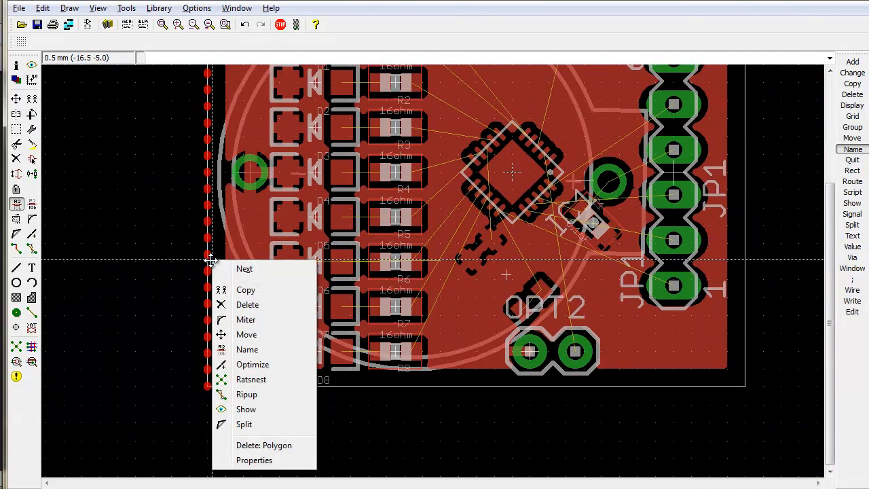
left_click(260, 460)
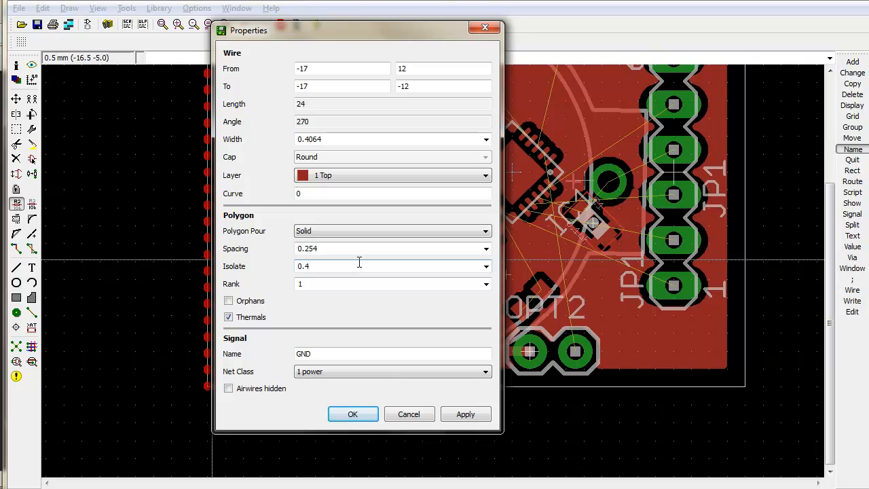
left_click(489, 265)
left_click(490, 264)
left_click(488, 266)
left_click(332, 287)
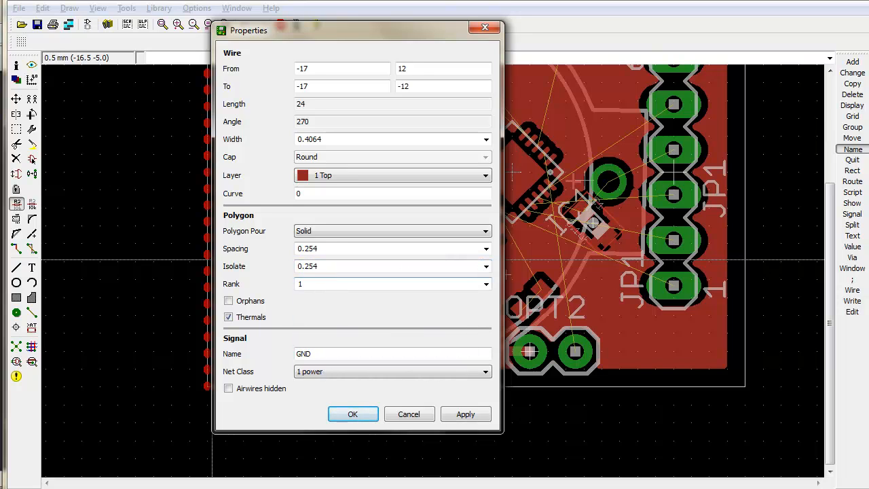
left_click(357, 413)
scroll(479, 141, "up", 8)
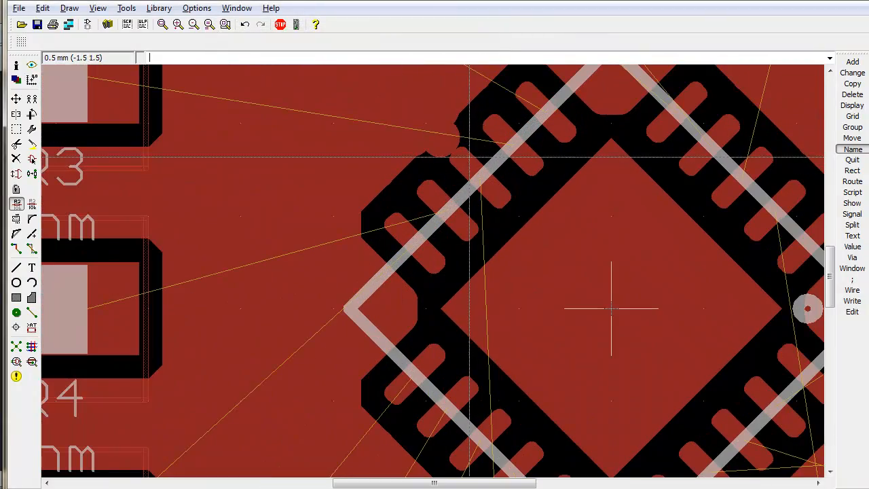
scroll(610, 309, "down", 5)
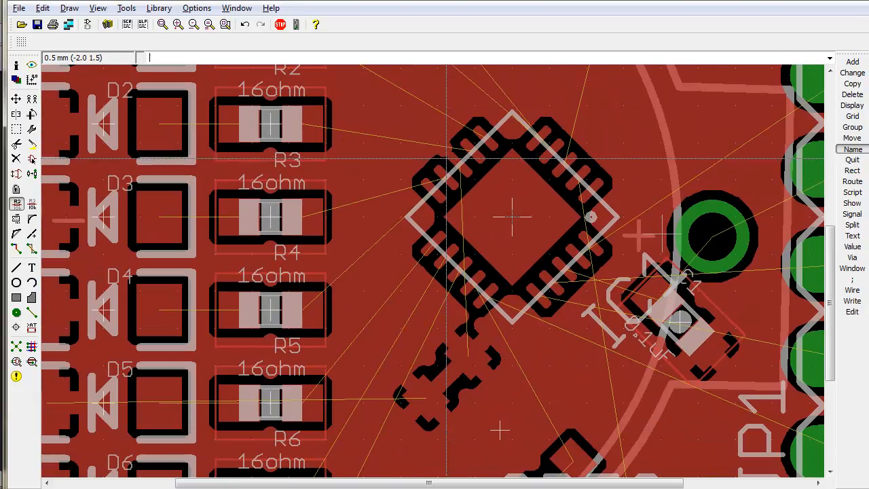
scroll(408, 158, "down", 2)
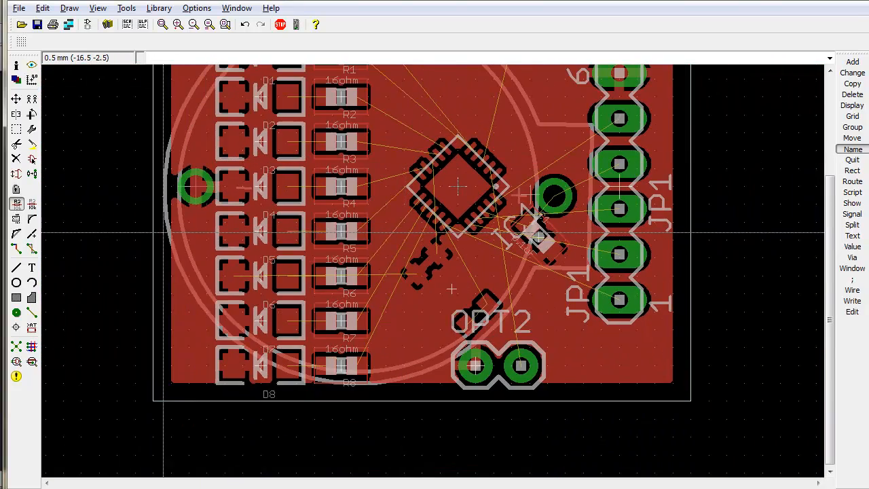
Change the GND polygon's isolate distance back to a wider clearance and check the refilled pour over the whole board.
right_click(151, 234)
left_click(201, 432)
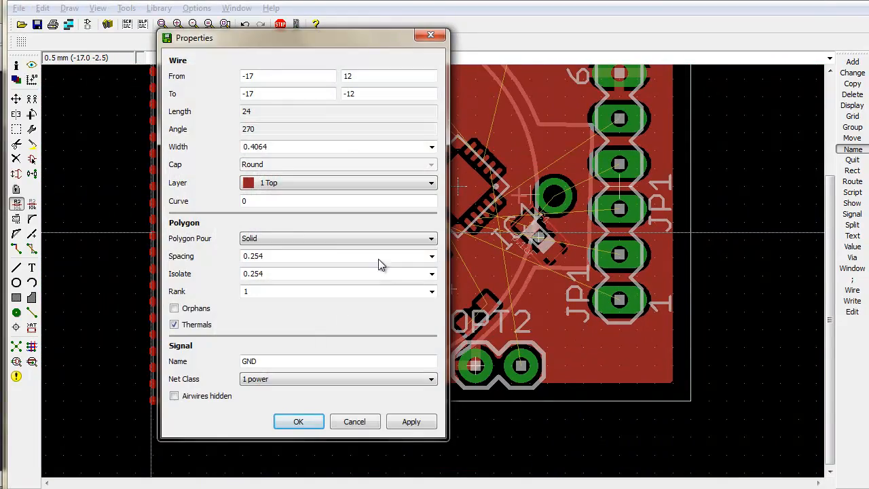
double_click(286, 275)
type("0")
key("Return")
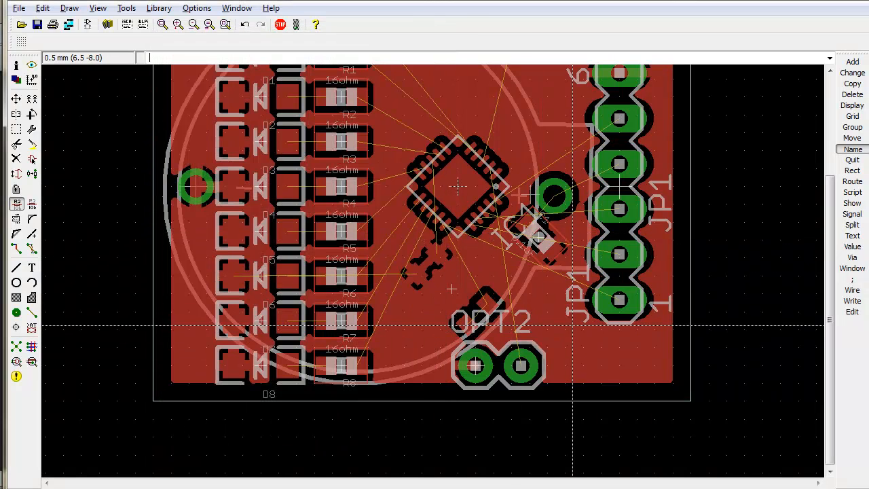
key("alt+F2")
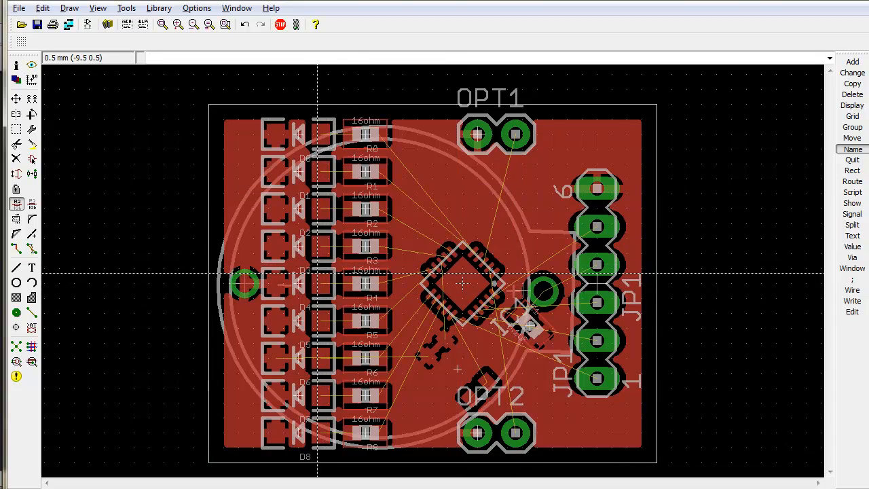
scroll(360, 274, "up", 2)
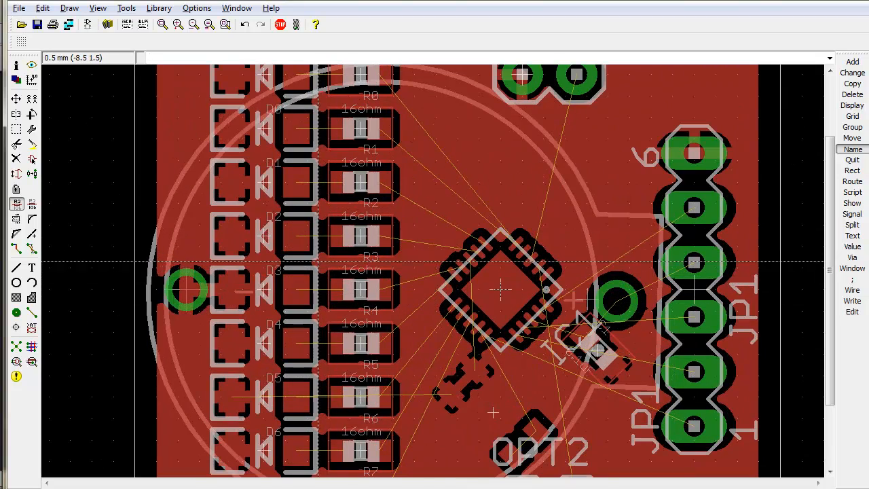
scroll(330, 209, "down", 1)
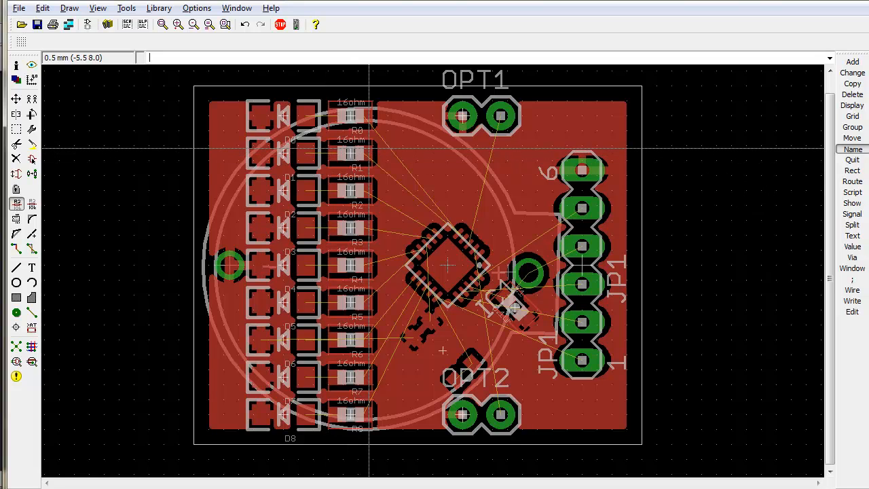
Fit the board in view, start the autorouter setup and set the routing grid to 0.5 mm.
key("alt+F2")
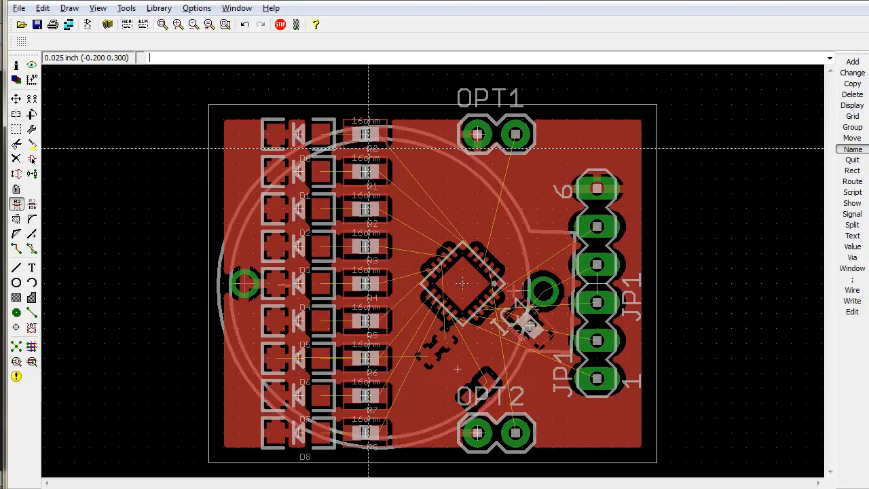
key("Return")
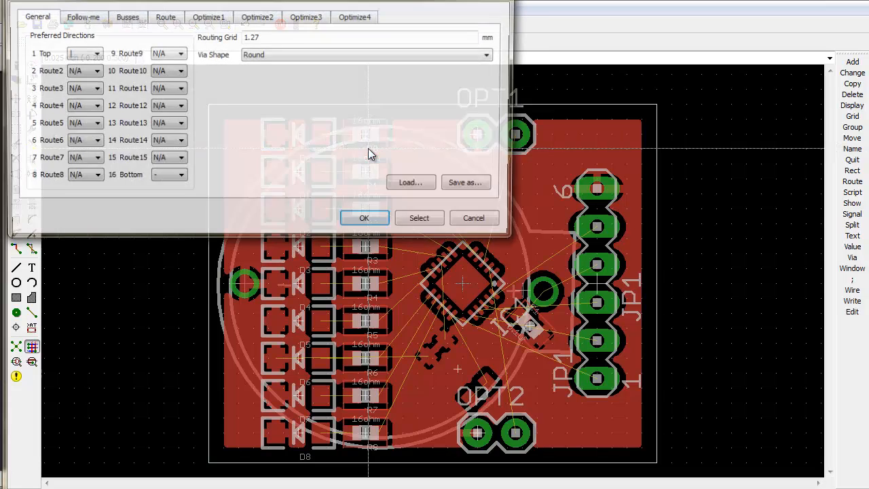
left_click_drag(426, 0, 613, 117)
double_click(496, 160)
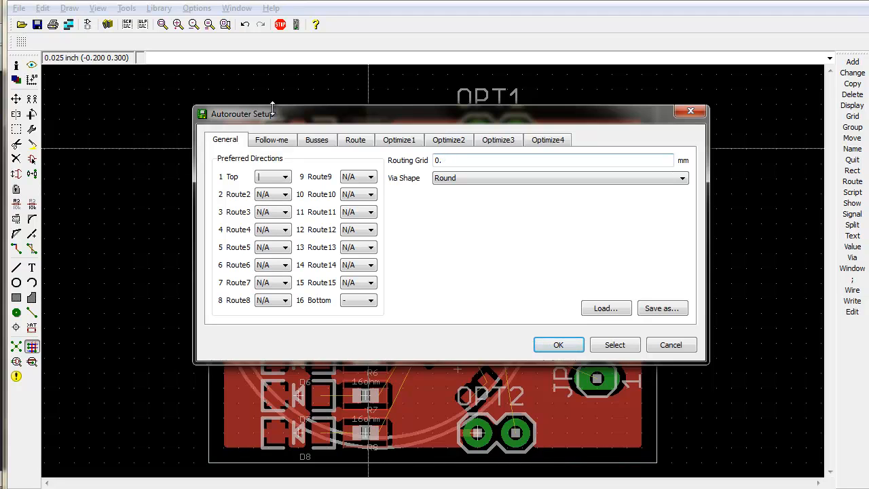
type("5")
Set the autorouter's bottom layer to N/A and the top layer's preferred direction to horizontal (-), and run it.
left_click(357, 303)
left_click(351, 360)
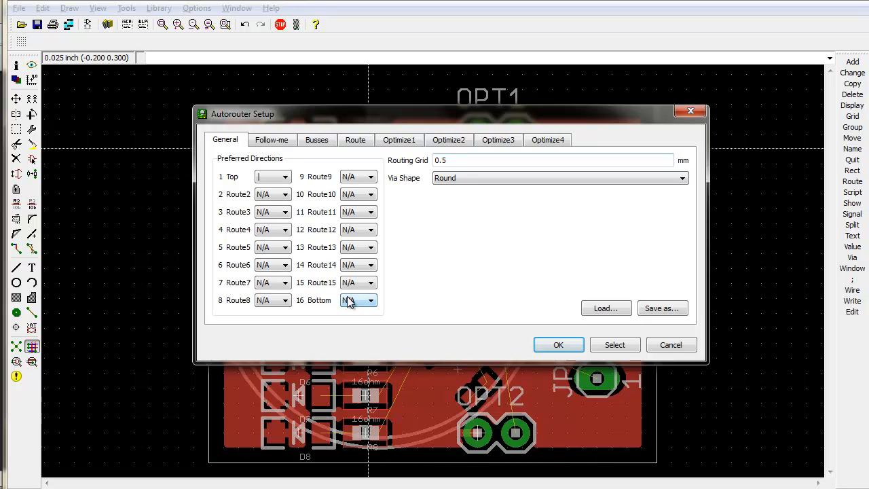
left_click(268, 179)
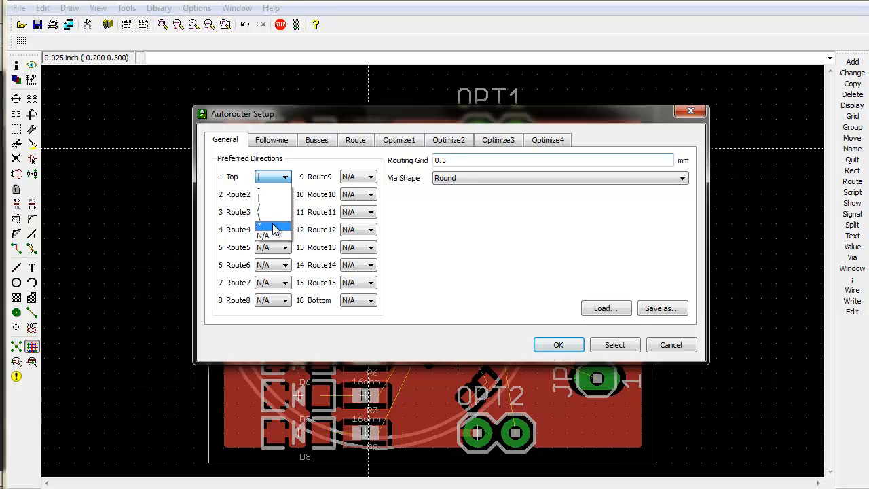
left_click(282, 179)
left_click(269, 177)
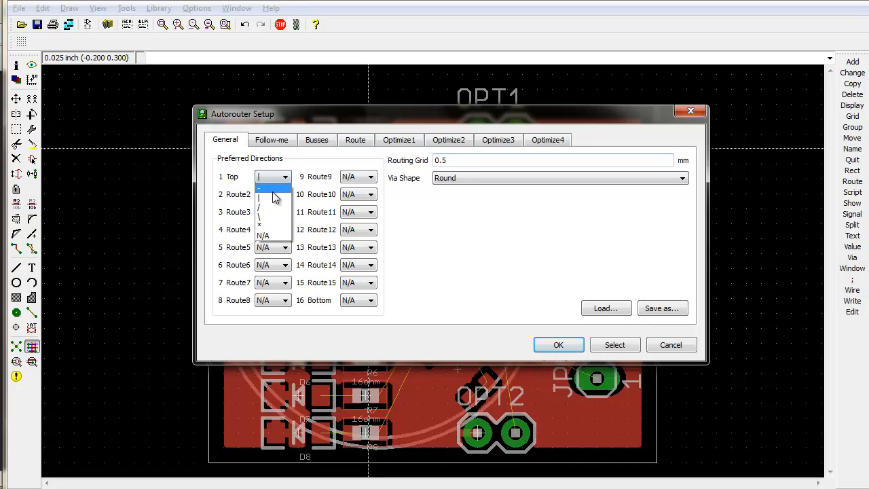
left_click(274, 189)
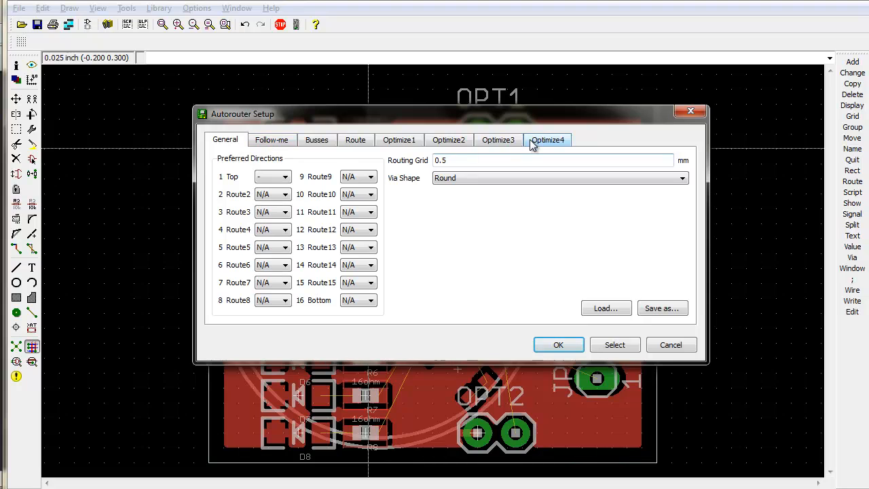
left_click(567, 349)
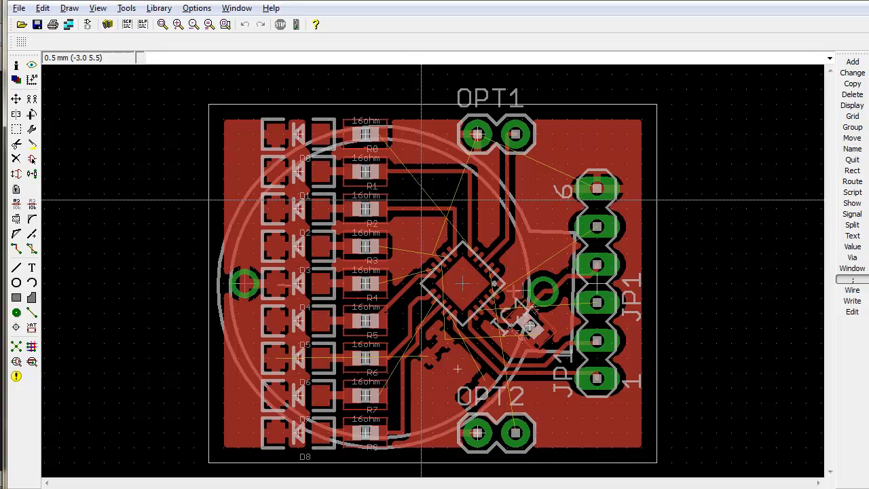
Inspect the autorouted LED and resistor connections and check the properties of the trace between D1 and R1.
scroll(405, 261, "up", 2)
scroll(405, 260, "down", 2)
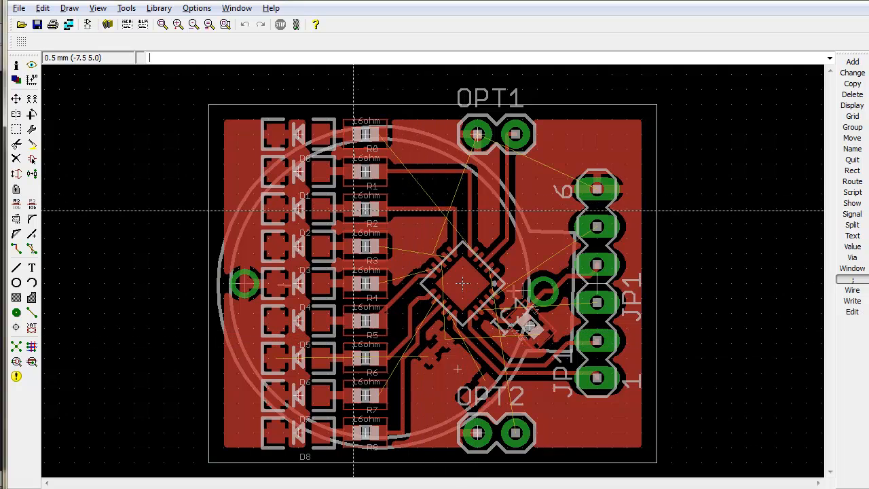
scroll(327, 170, "up", 2)
scroll(327, 170, "up", 2)
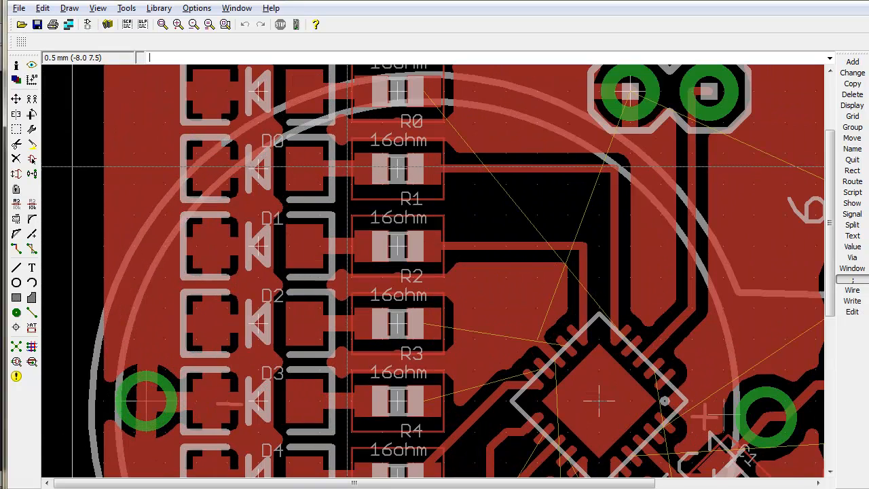
scroll(340, 173, "down", 1)
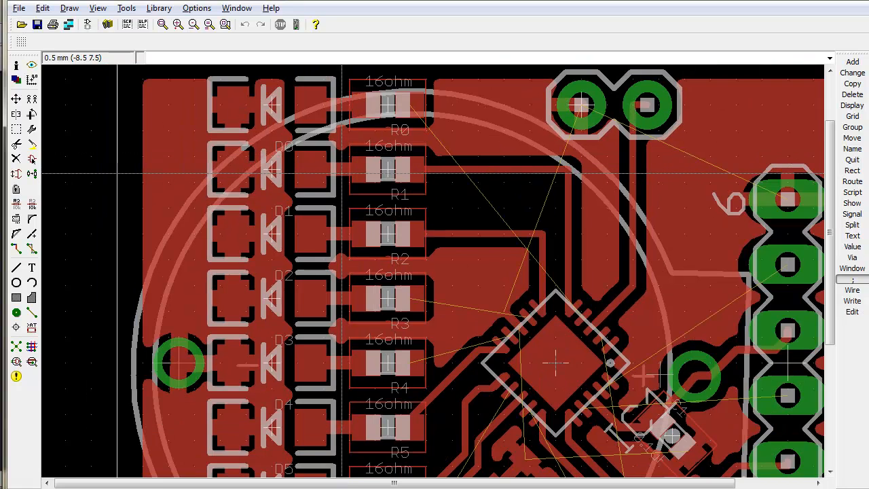
right_click(340, 171)
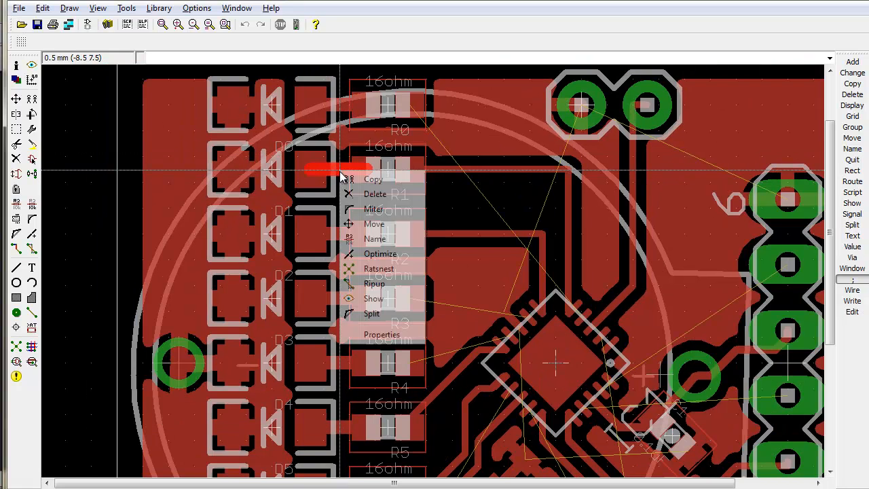
left_click(380, 335)
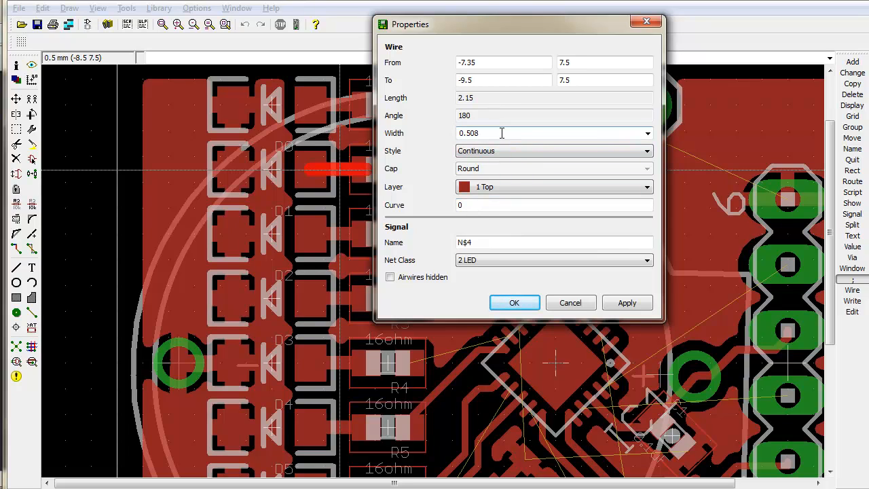
left_click(568, 303)
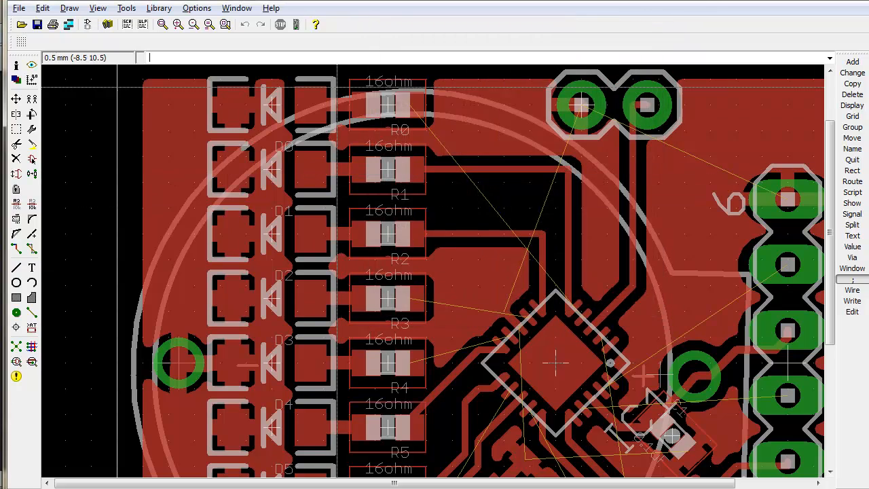
Review the routing around the diamond-oriented chip and rip up all routed signals with the rip *; command.
scroll(456, 229, "down", 3)
key("alt+F2")
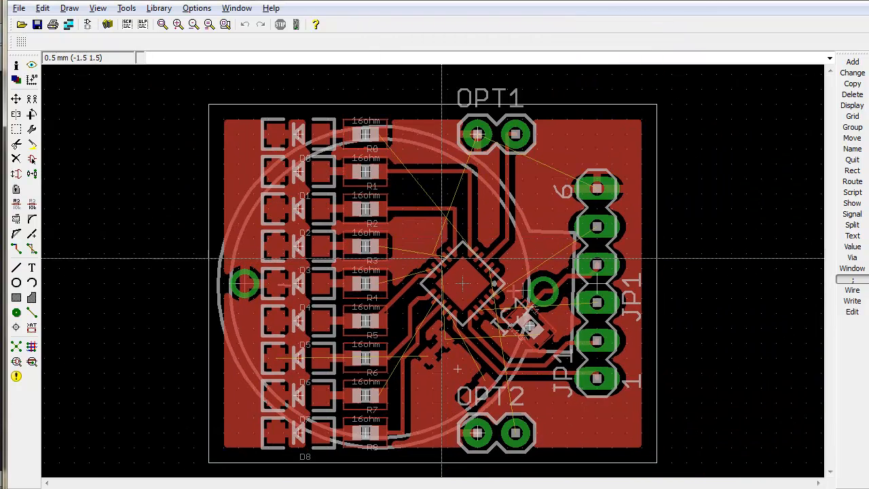
scroll(403, 352, "up", 3)
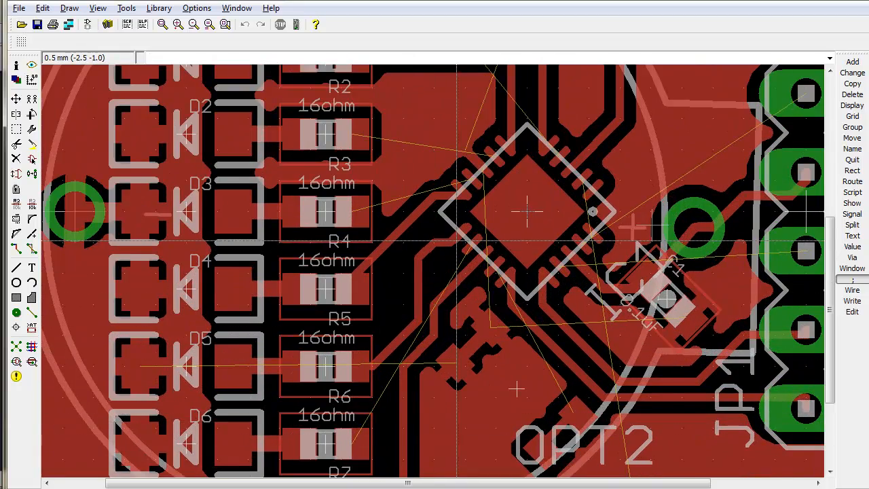
scroll(469, 333, "down", 2)
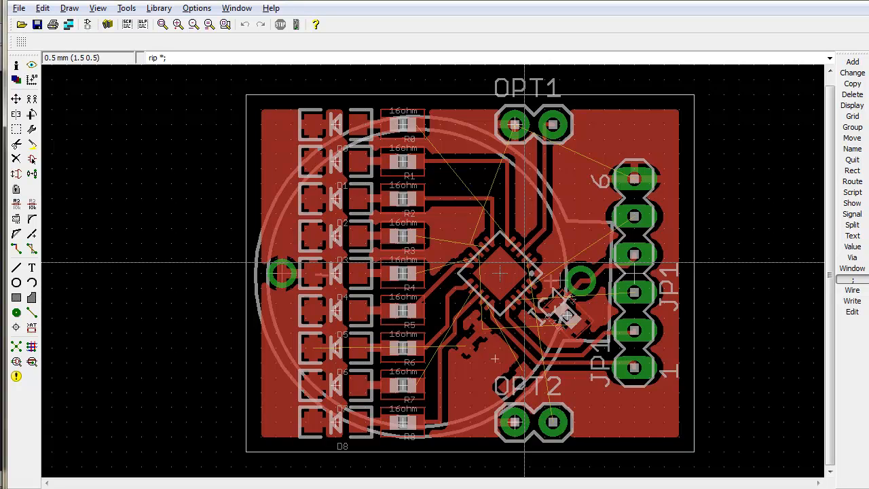
type(";")
key("Return")
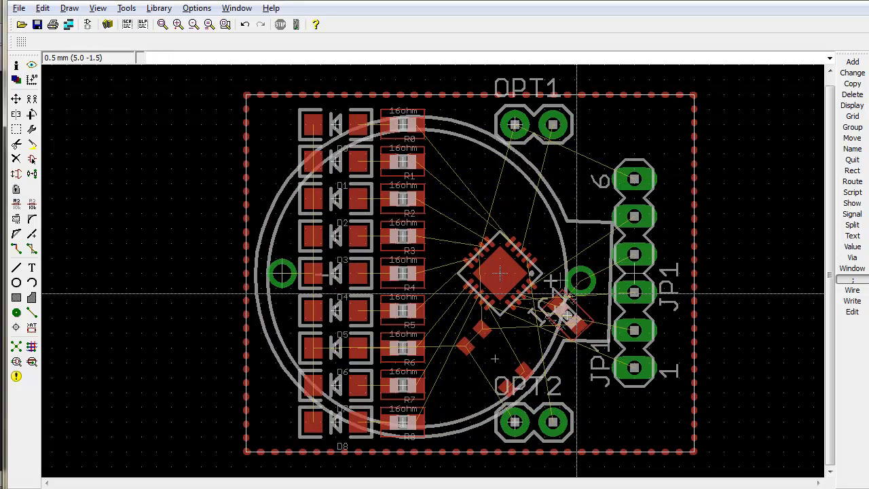
Rerun the autorouter on the top layer with a changed routing grid, and stop the run.
scroll(628, 295, "up", 2)
scroll(628, 294, "down", 2)
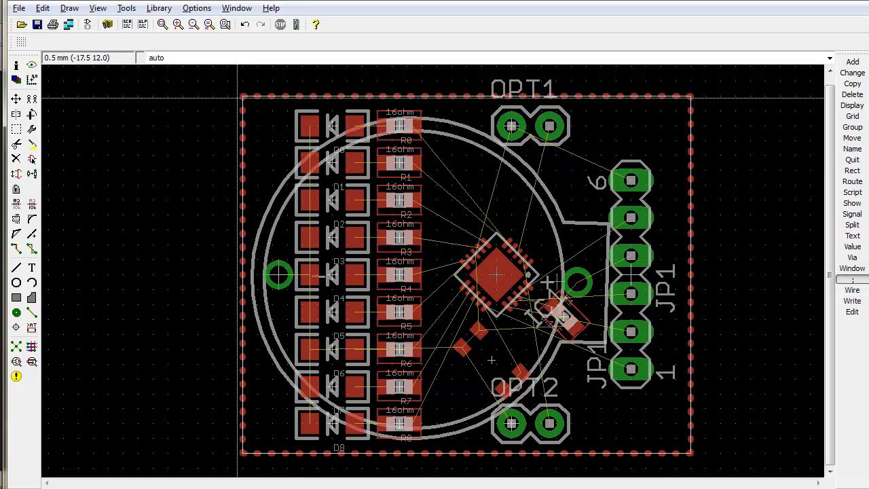
type("auto")
key("Return")
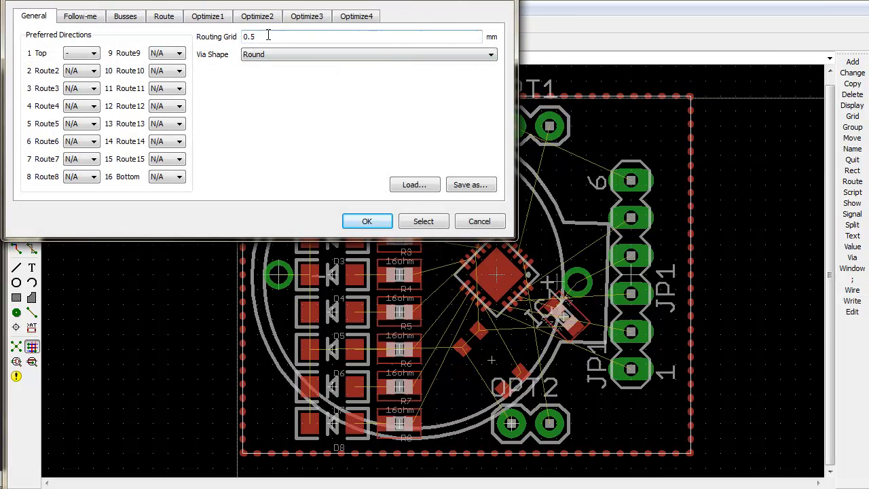
type("5")
key("Return")
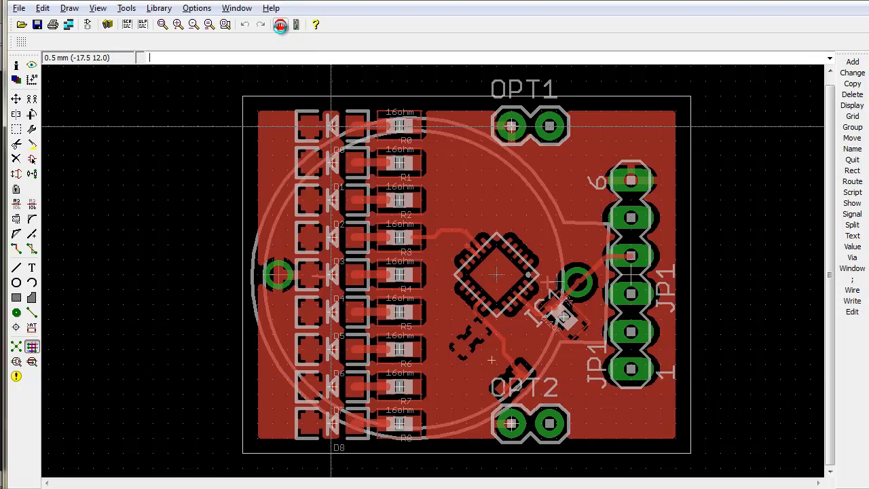
left_click(280, 25)
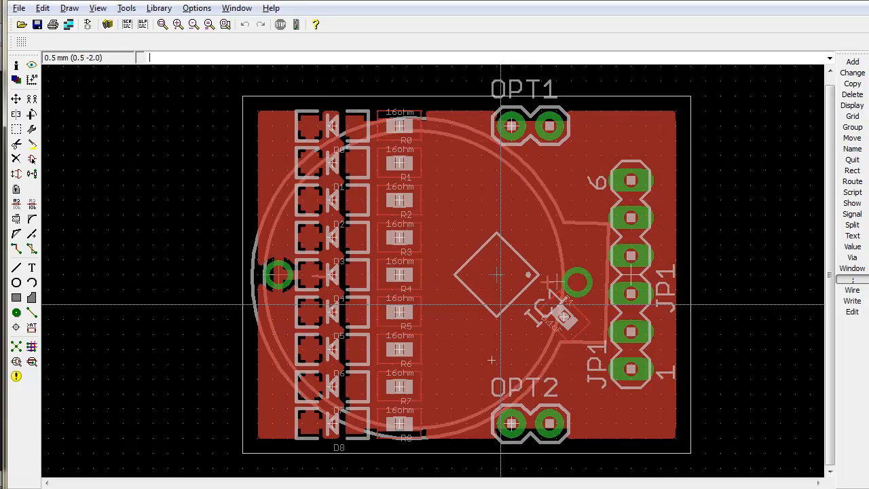
Recalculate the ratsnest and inspect the traces and remaining airwires around the chip.
type("rats")
key("Return")
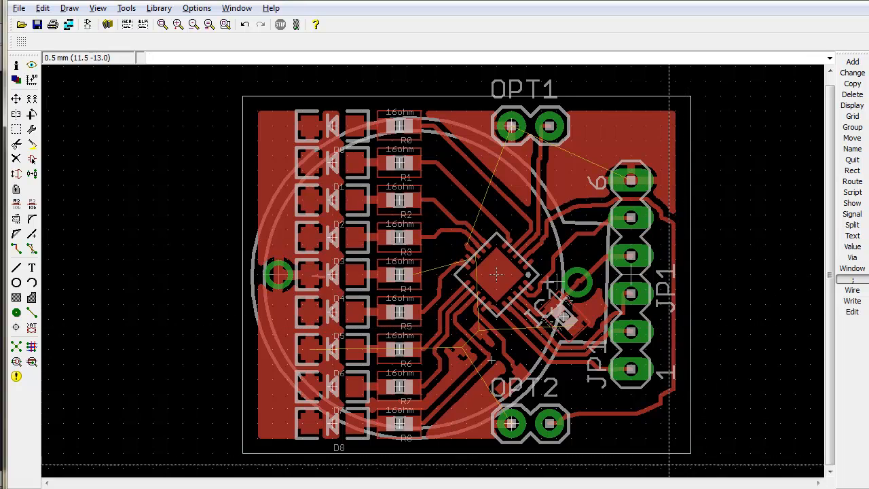
scroll(321, 371, "up", 1)
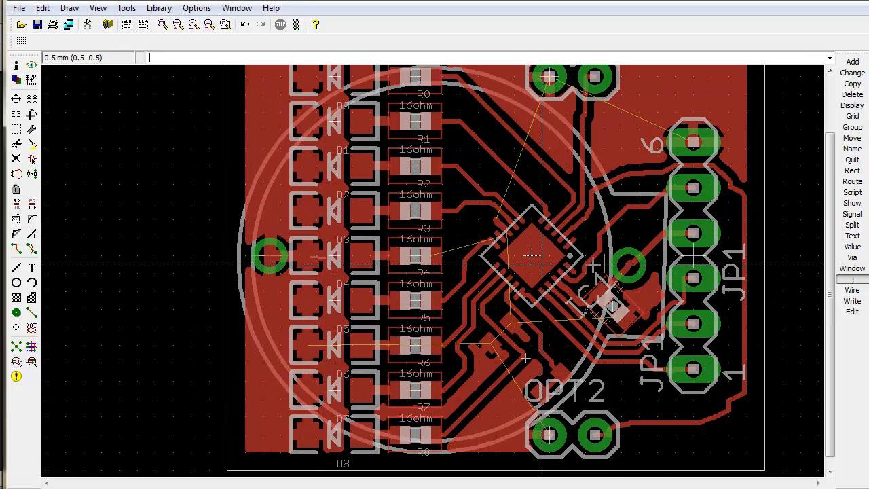
scroll(541, 266, "down", 1)
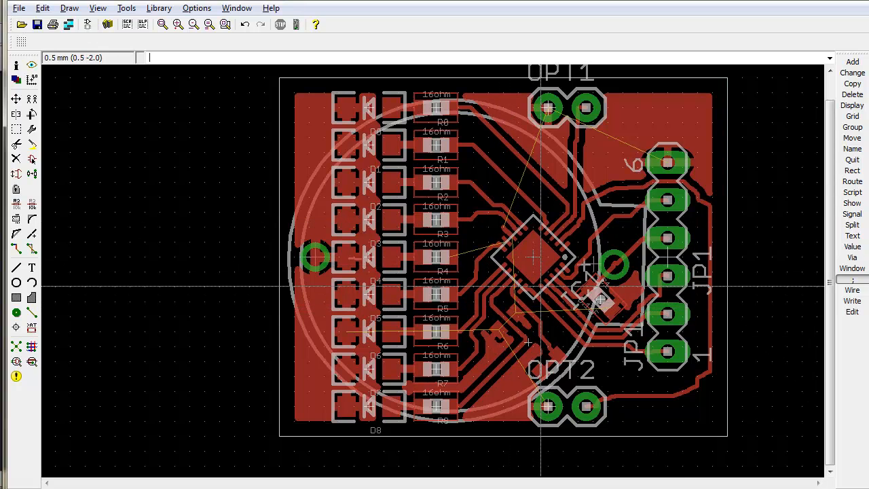
Restart the autorouter, continuing the existing job and saving the NSL_Cylon1.brd board.
key("Return")
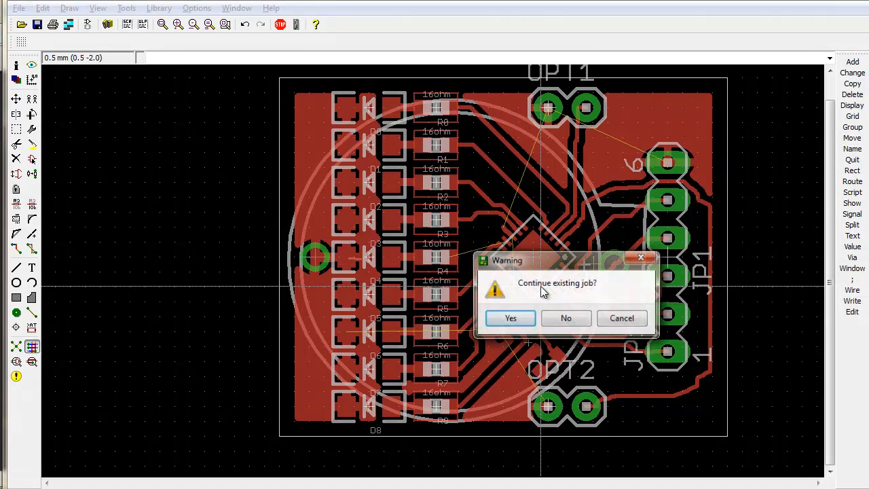
left_click(522, 316)
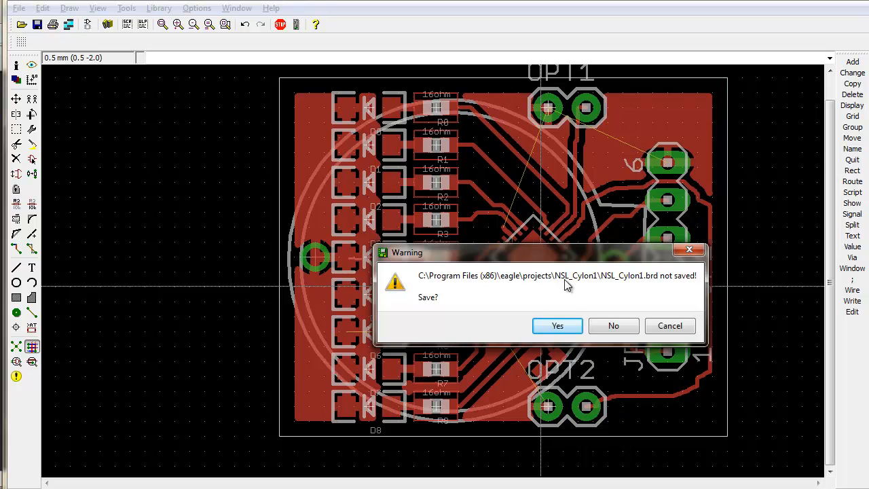
left_click(557, 326)
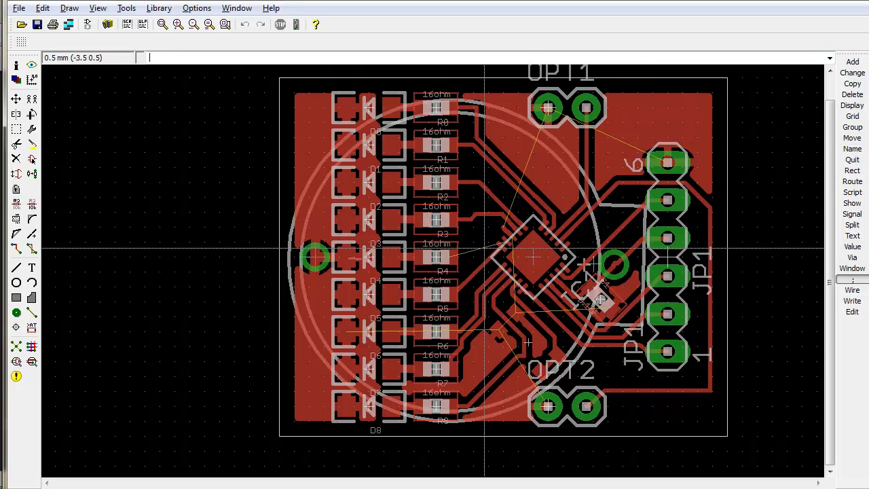
Inspect the continued autorouter result across the board and rip up all of its traces.
scroll(513, 360, "up", 2)
scroll(505, 360, "down", 1)
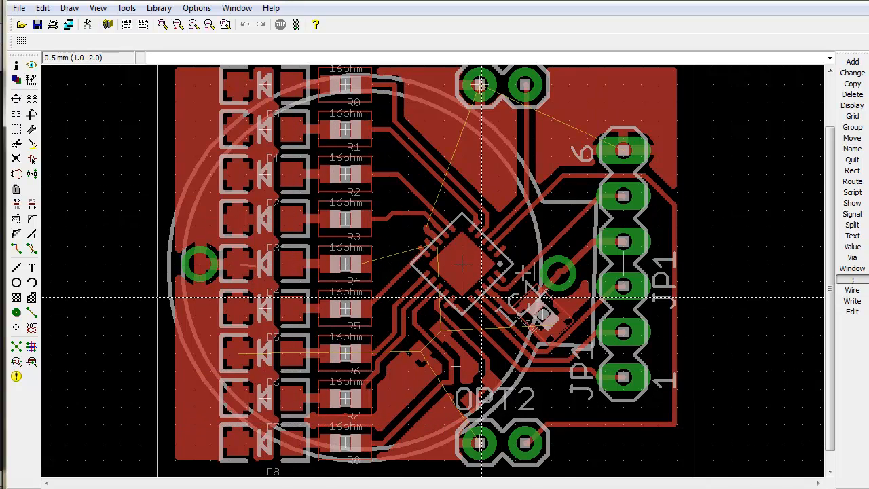
scroll(475, 295, "up", 1)
scroll(471, 339, "down", 2)
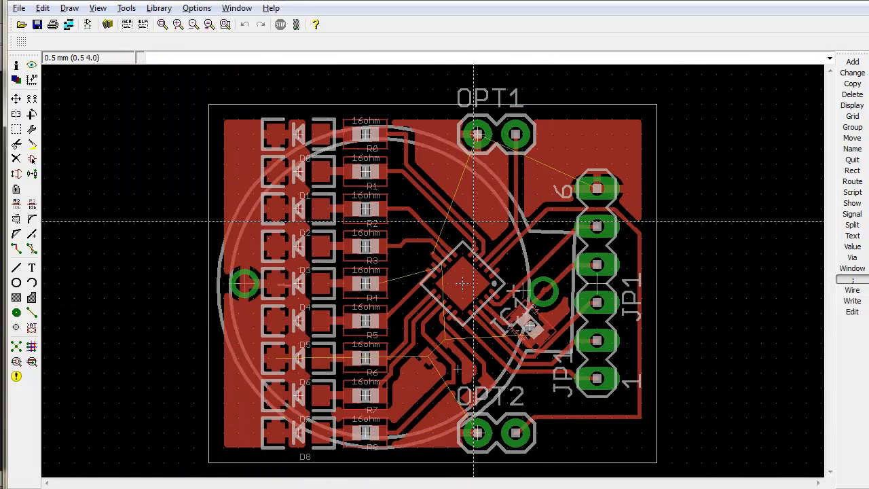
key("Return")
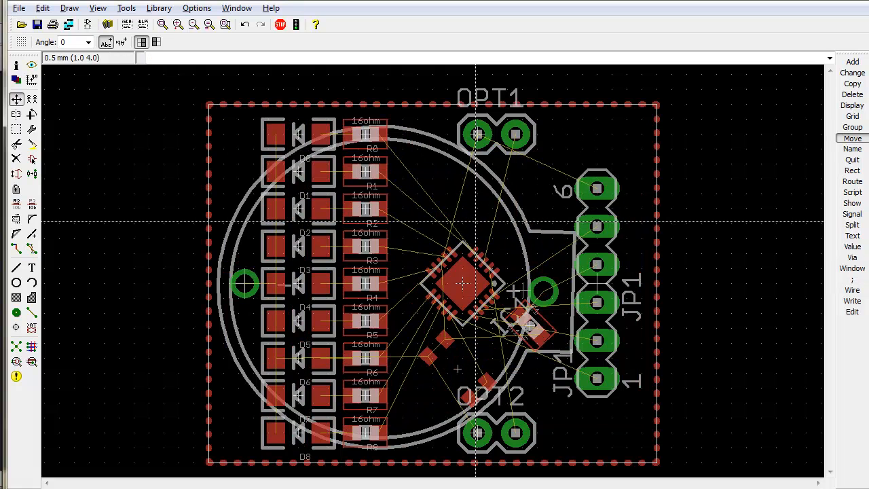
Try moving LED D0 and resistor R0 in the first row of the LED column.
scroll(319, 154, "up", 2)
left_click(313, 114)
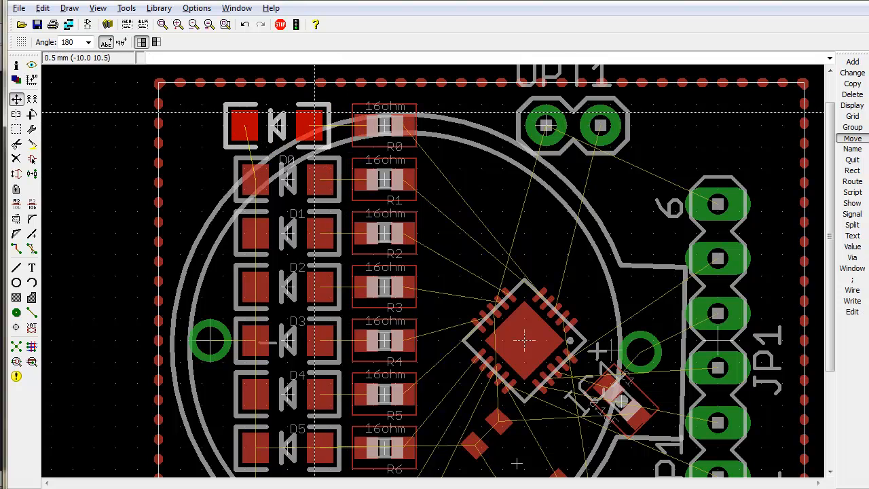
left_click(324, 114)
left_click(367, 125)
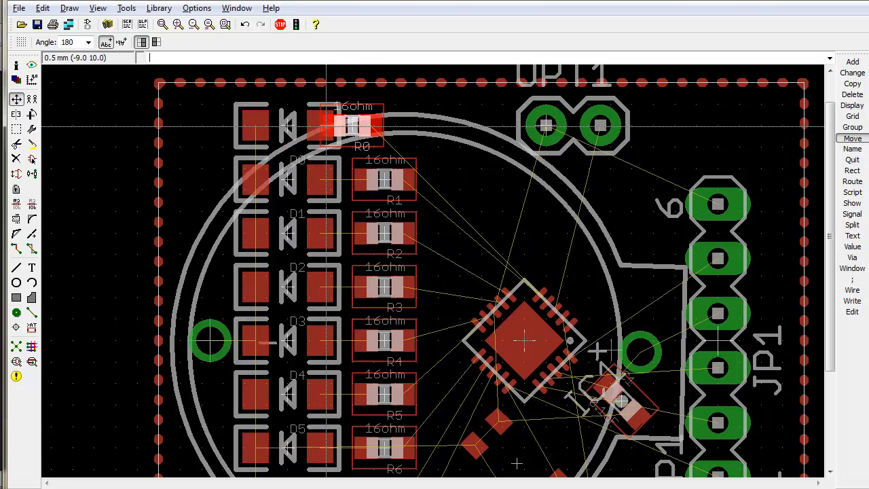
left_click(360, 125)
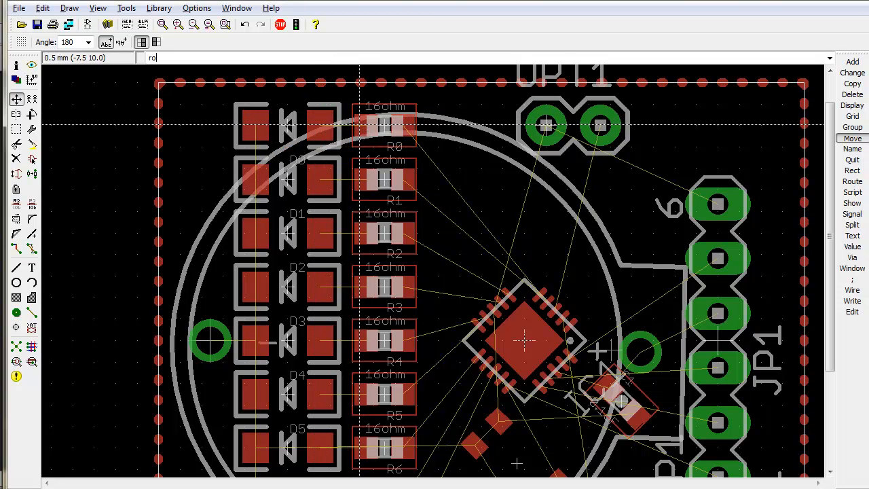
Route straight 0.508 mm traces on the top layer between LEDs D0–D5 and their matching resistors R0–R5.
key("Return")
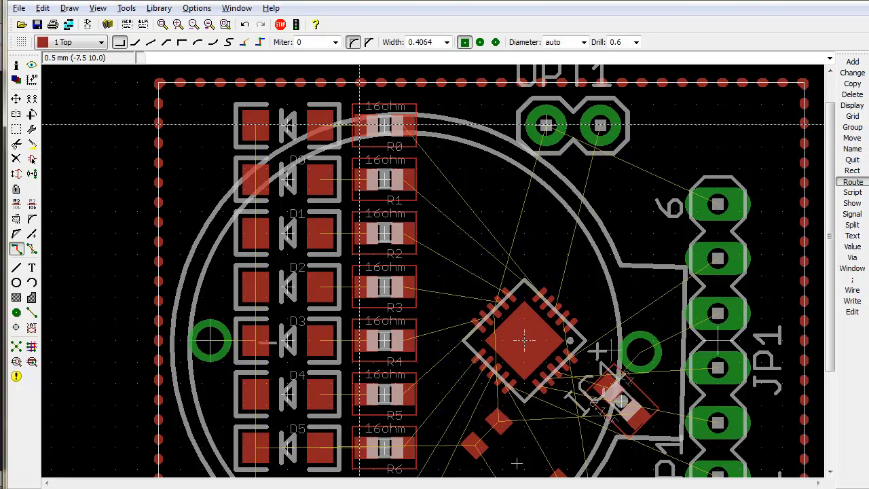
left_click(345, 129)
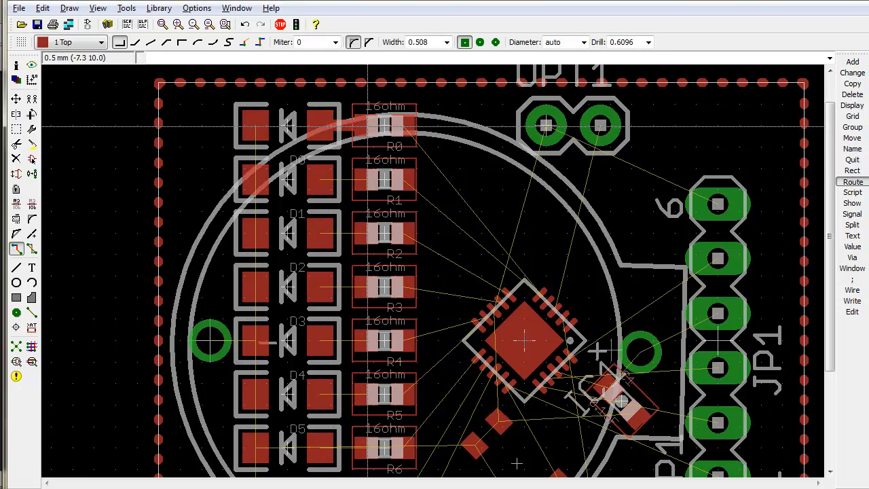
left_click(367, 126)
left_click(374, 180)
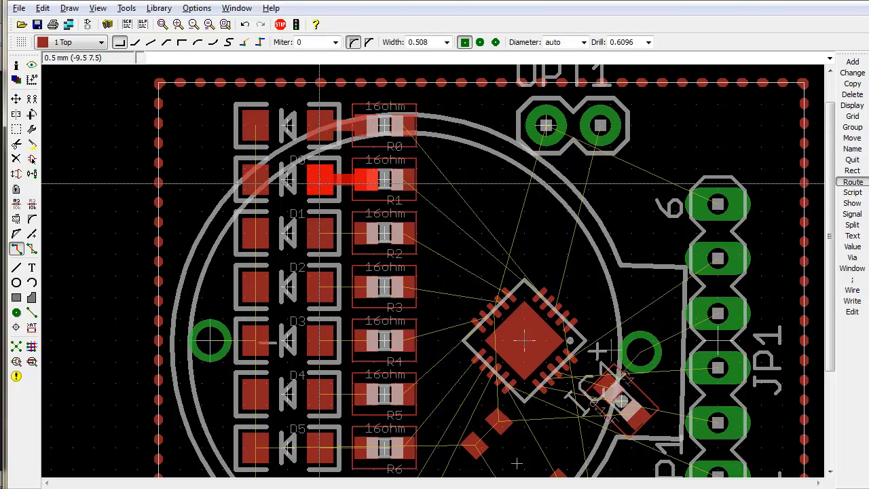
left_click(367, 232)
left_click(323, 233)
left_click(368, 289)
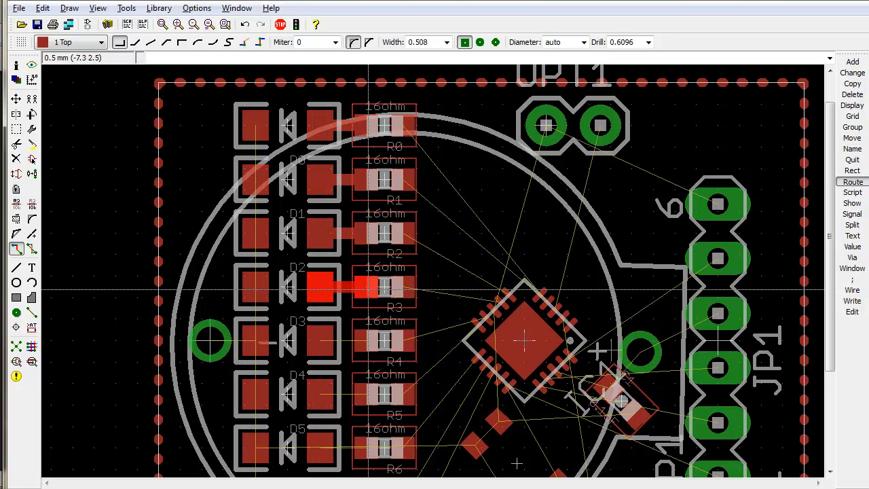
left_click(323, 288)
left_click(323, 339)
left_click(368, 339)
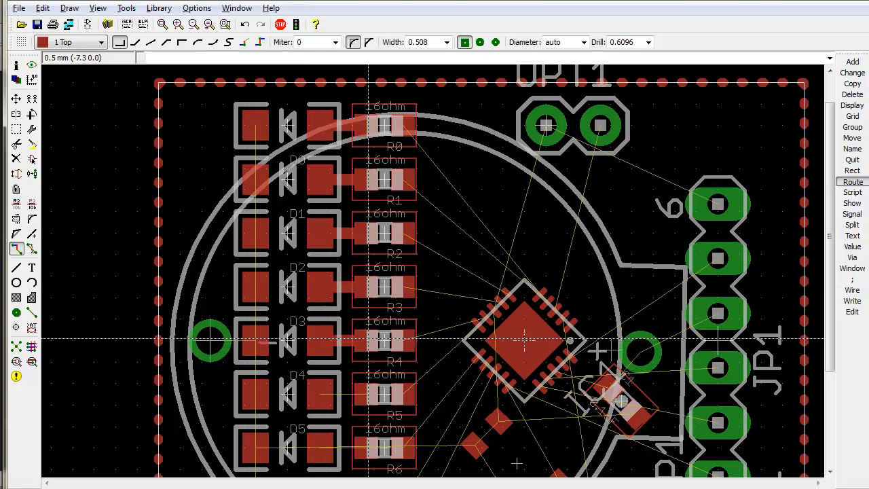
left_click(330, 397)
left_click(367, 397)
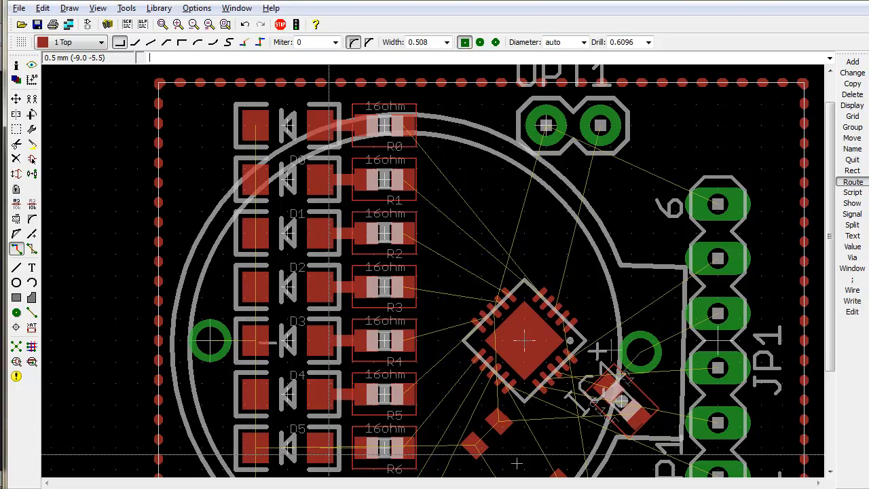
Route straight 0.508 mm traces between LEDs D6–D8 and their matching resistors R6–R8.
scroll(340, 441, "down", 3)
scroll(334, 434, "up", 4)
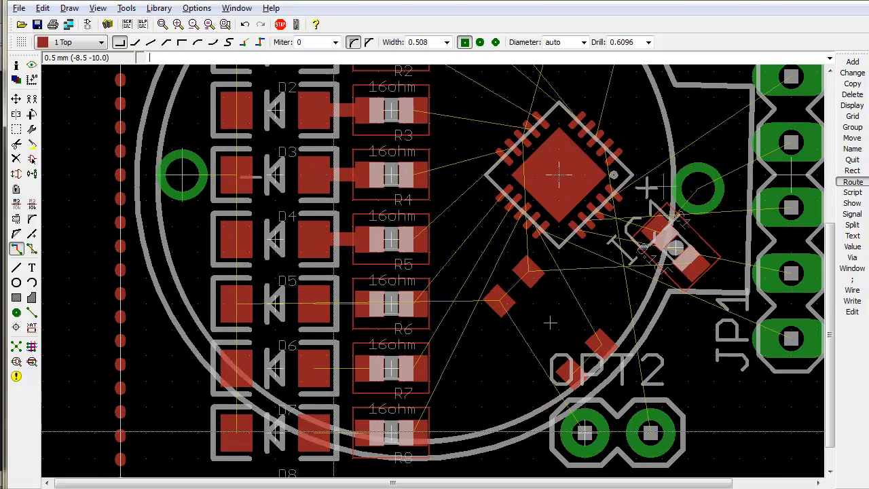
left_click(326, 374)
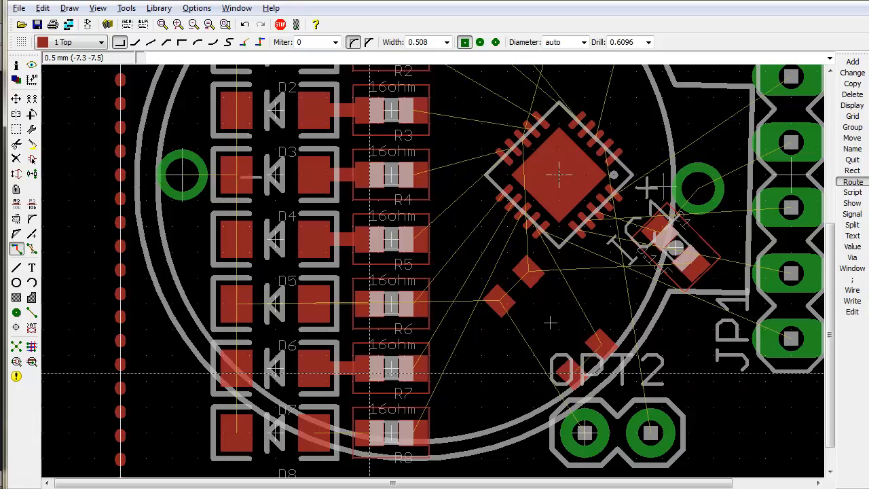
left_click(323, 440)
left_click(368, 435)
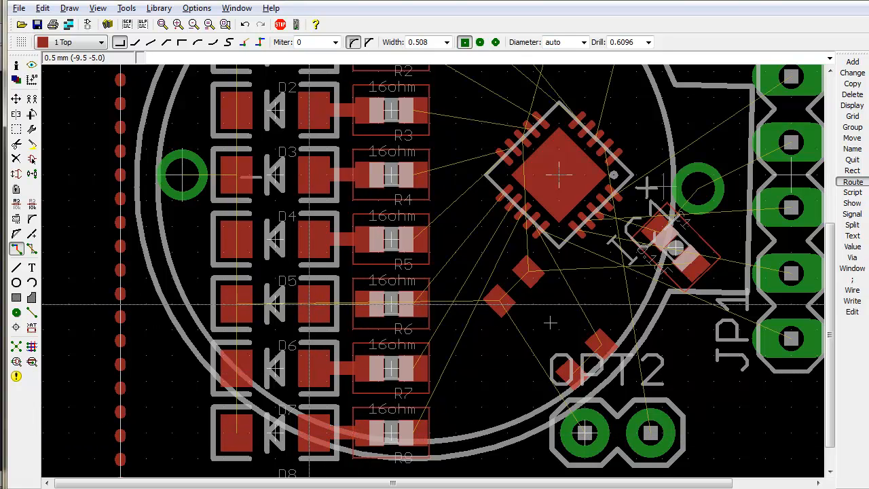
left_click(311, 305)
left_click(373, 307)
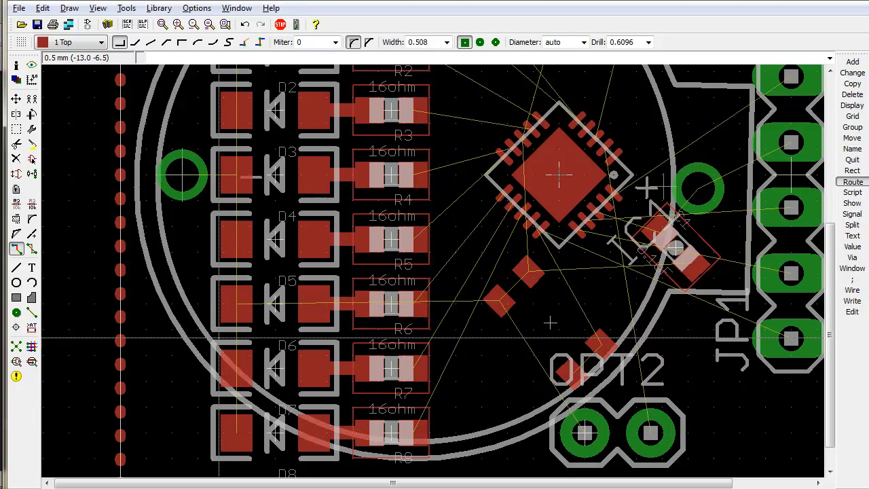
Rotate the four-pad part below the chip to 135 degrees, place it almost at its original spot, and recalculate the ratsnest.
scroll(507, 288, "down", 3)
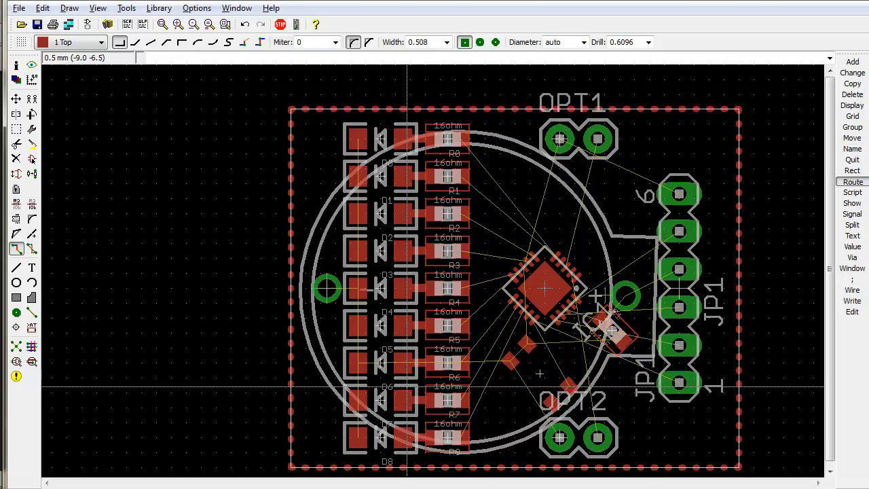
scroll(613, 378, "up", 2)
scroll(606, 300, "up", 3)
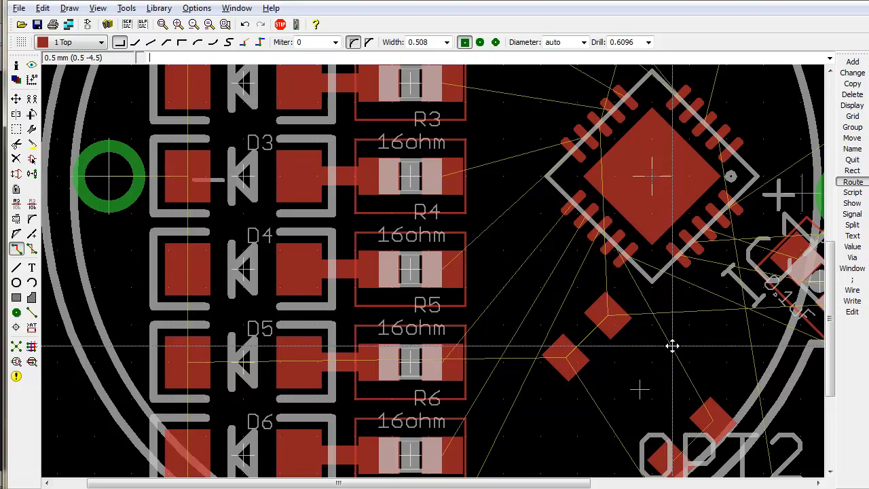
type("ove")
key("Return")
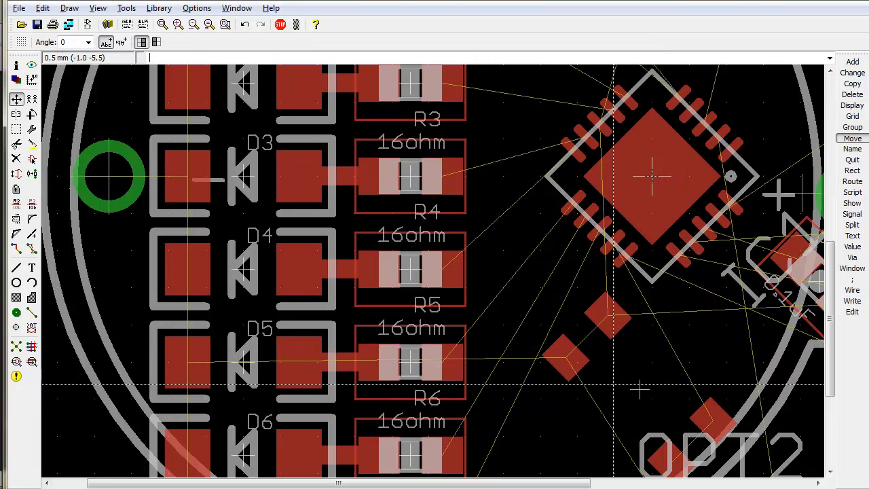
right_click(642, 388)
right_click(643, 388)
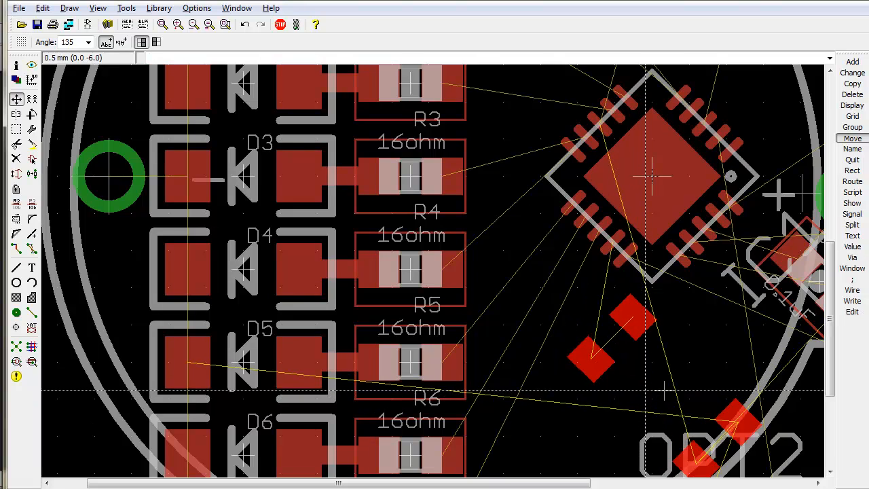
left_click(642, 392)
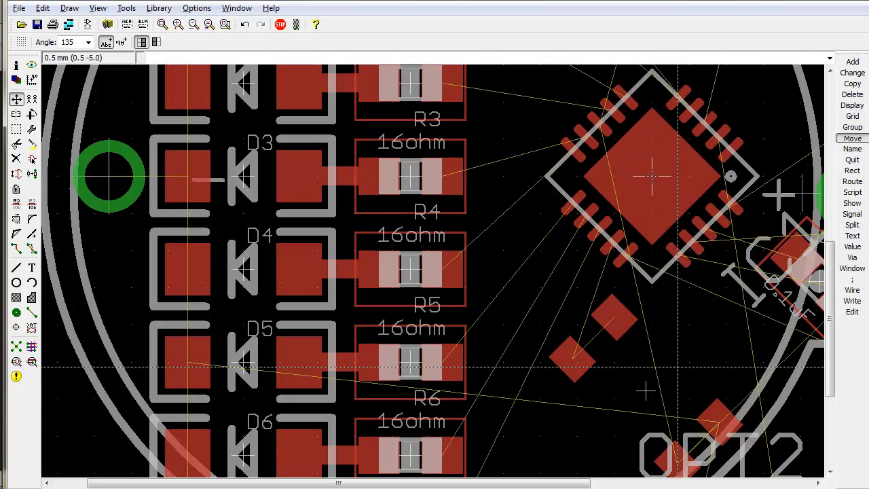
type("ra")
key("Return")
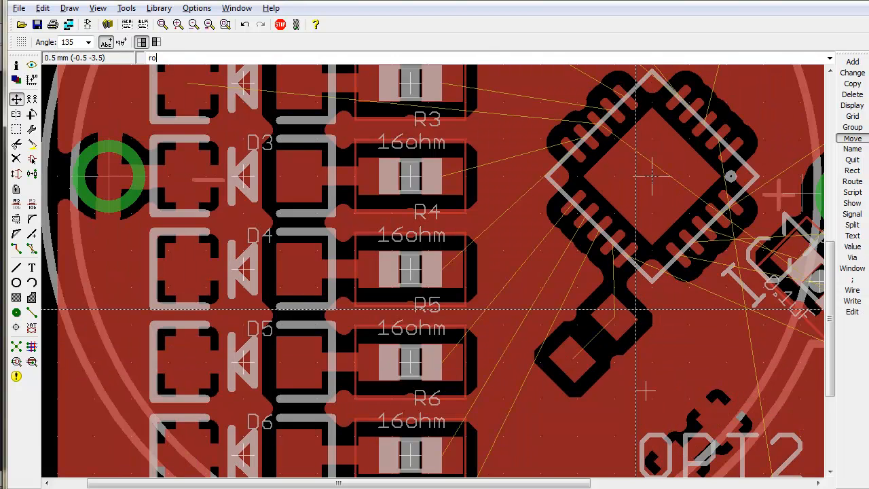
Start a 0.254 mm trace from the chip's lower-left edge towards the four-pad part and set the grid size to 0.05 mm.
type("route")
key("Return")
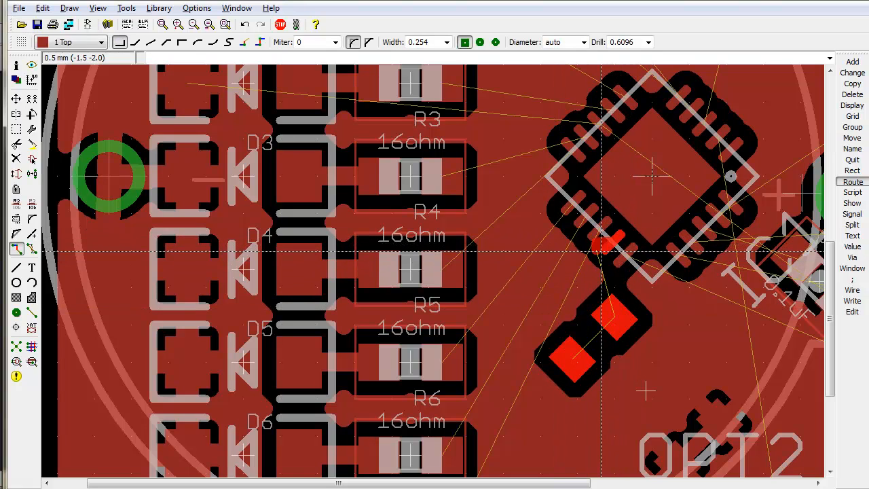
key("alt")
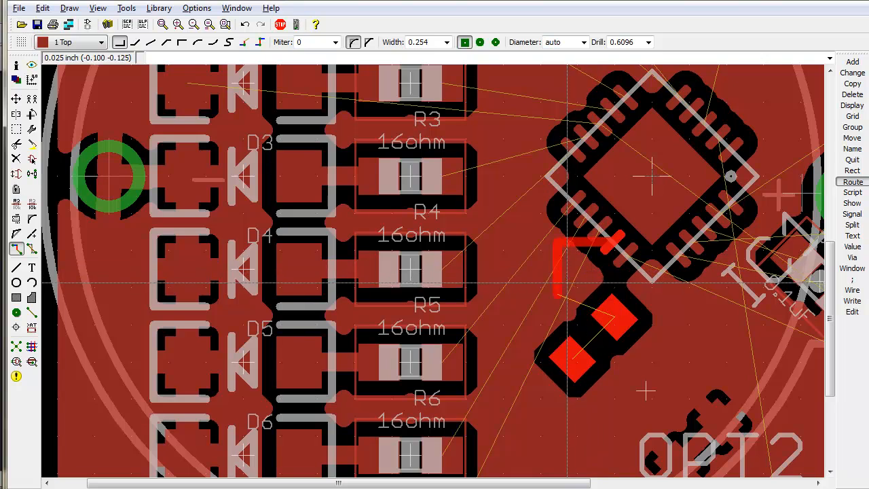
right_click(577, 289, "alt")
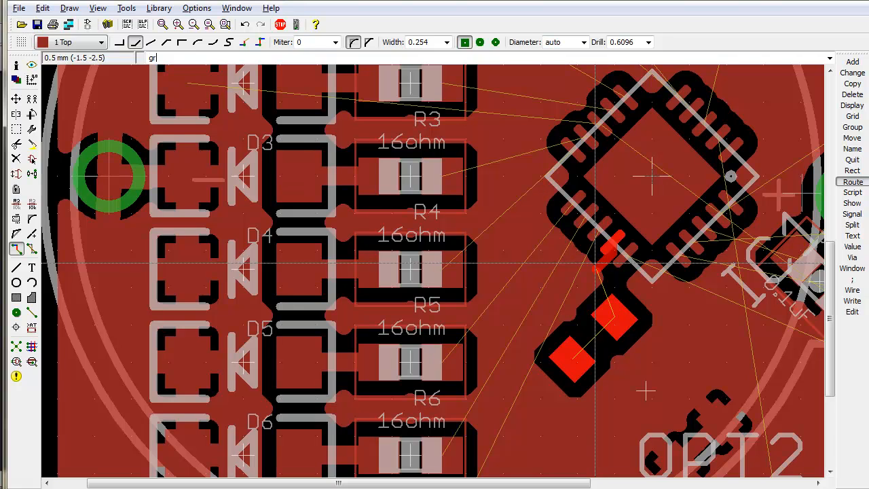
key("Return")
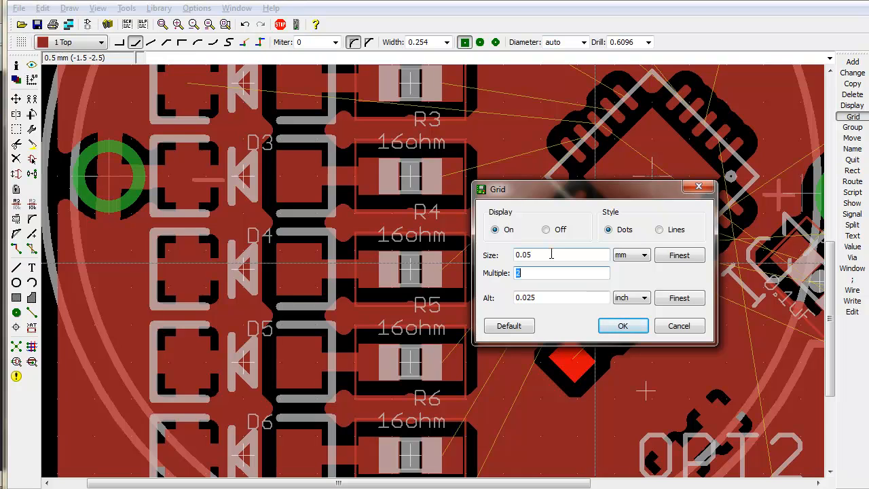
key("Return")
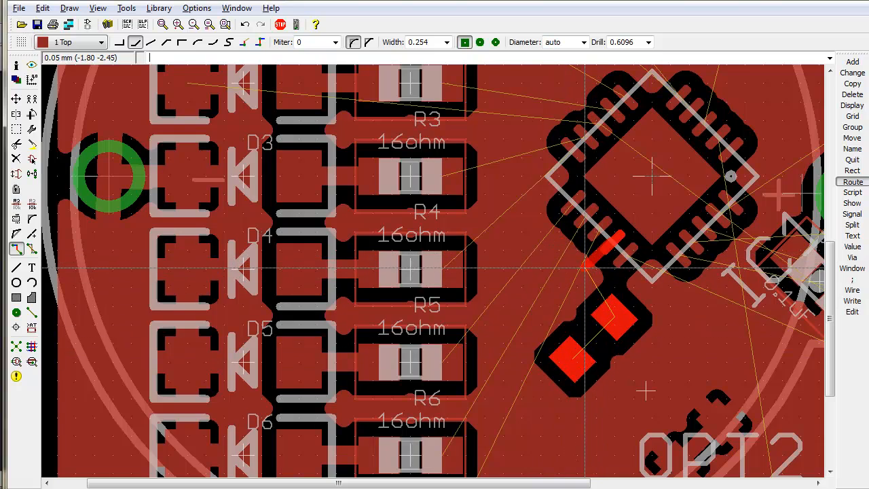
Finish the angled trace from the chip's lower-left pin to the four-pad part's nearest pad, then connect that pad to its neighbouring pad.
scroll(595, 265, "up", 1)
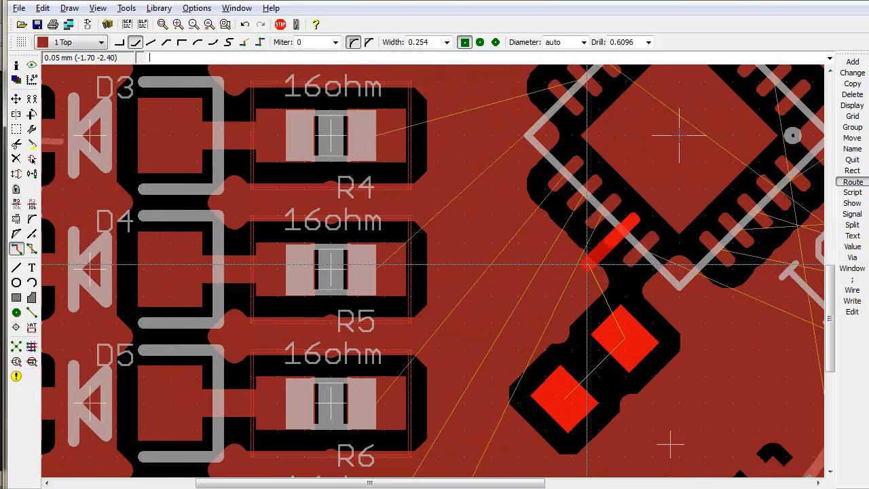
right_click(570, 305)
right_click(577, 309)
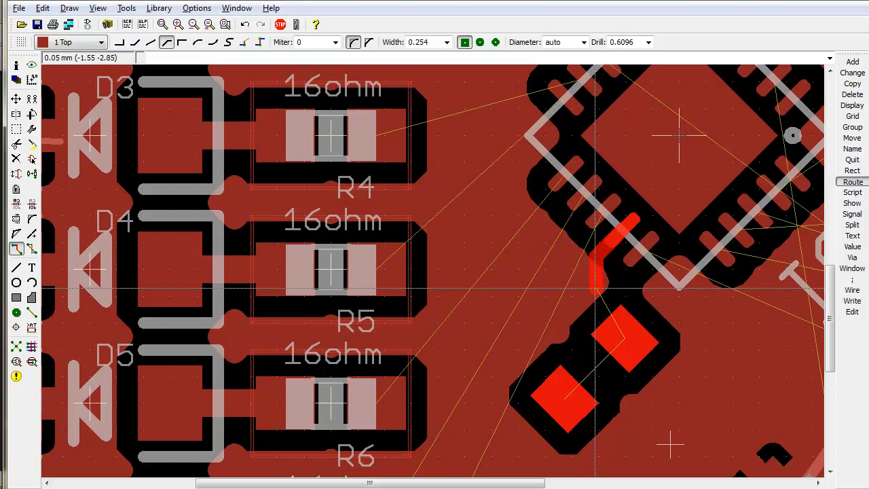
right_click(623, 347)
scroll(623, 346, "up", 1)
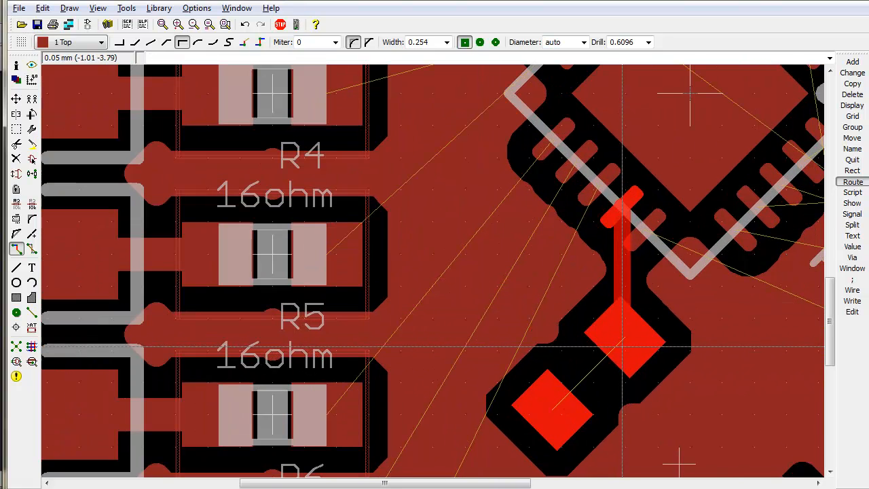
right_click(623, 347)
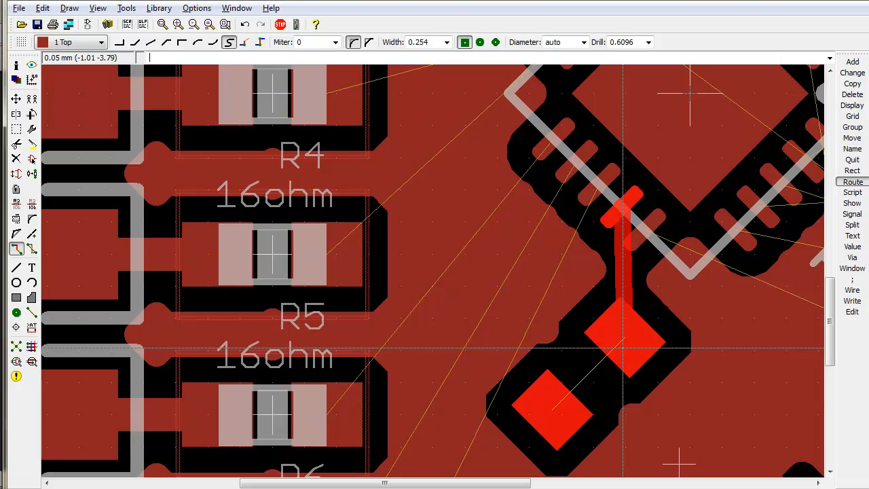
right_click(581, 293)
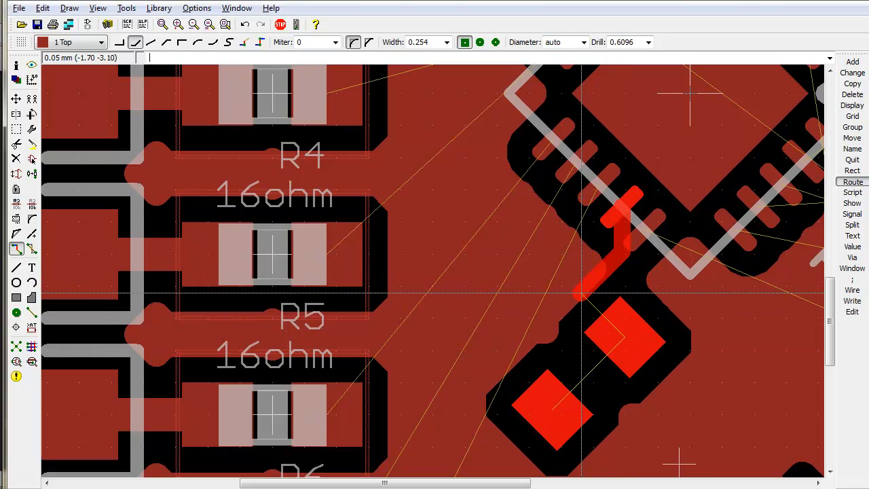
right_click(518, 287)
right_click(556, 308)
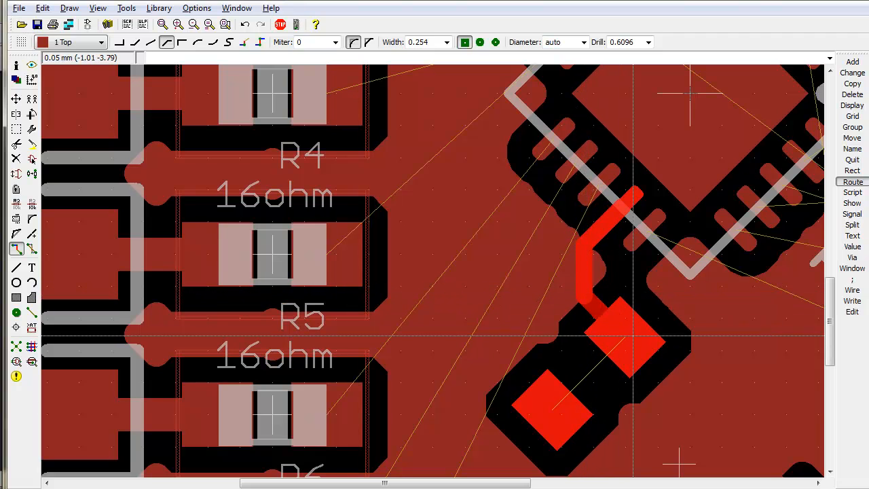
key("Escape")
left_click(652, 308)
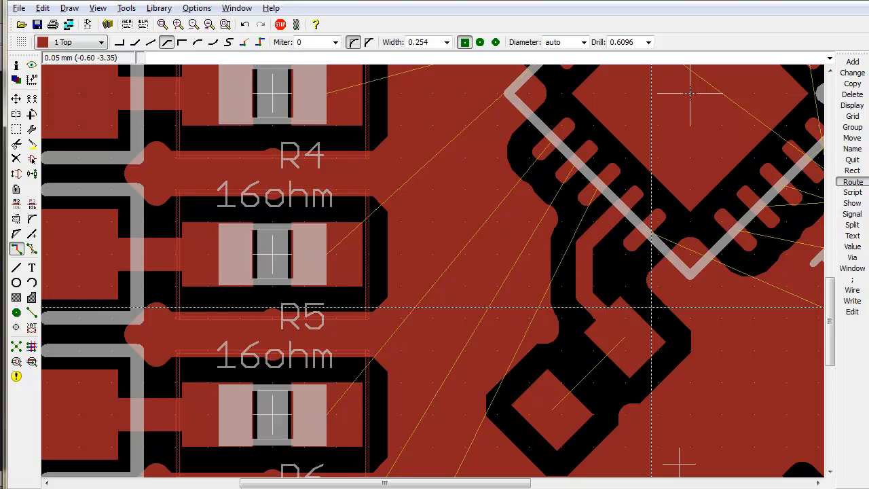
left_click(631, 341)
left_click(556, 408)
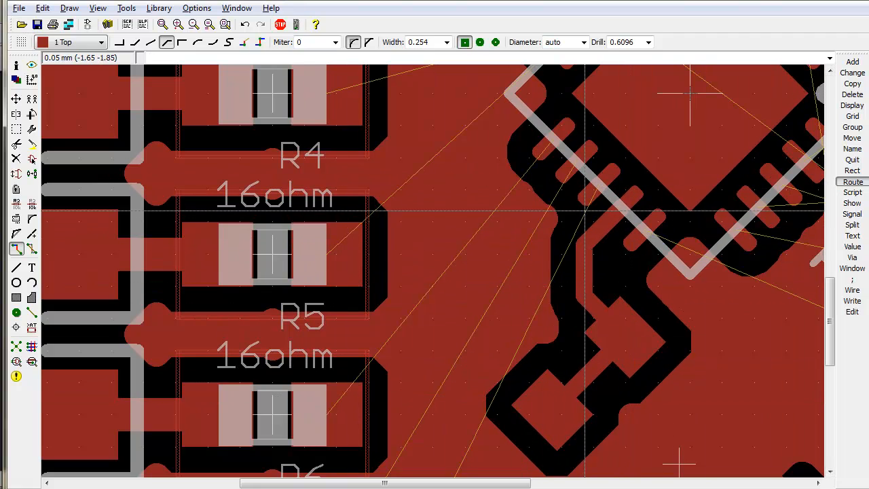
Route a bent 0.254 mm trace from resistor R0 to the pin on the chip's upper-right edge and recalculate the ratsnest.
key("alt+F2")
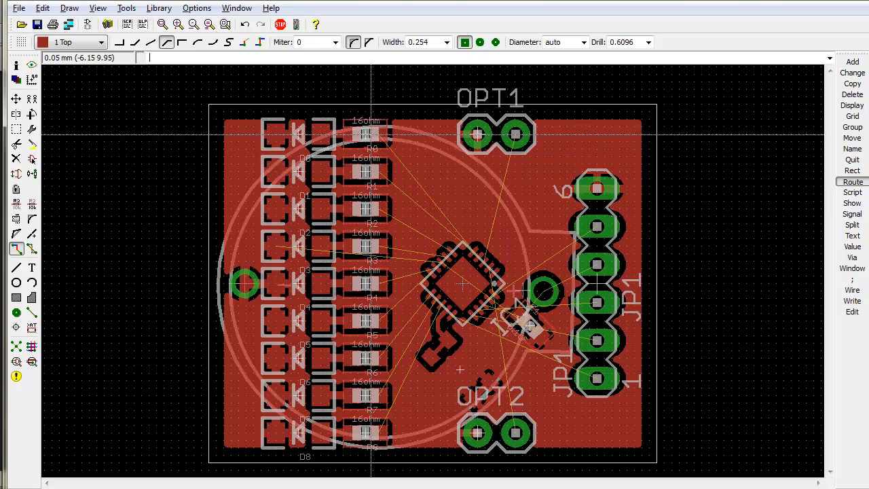
left_click(377, 136)
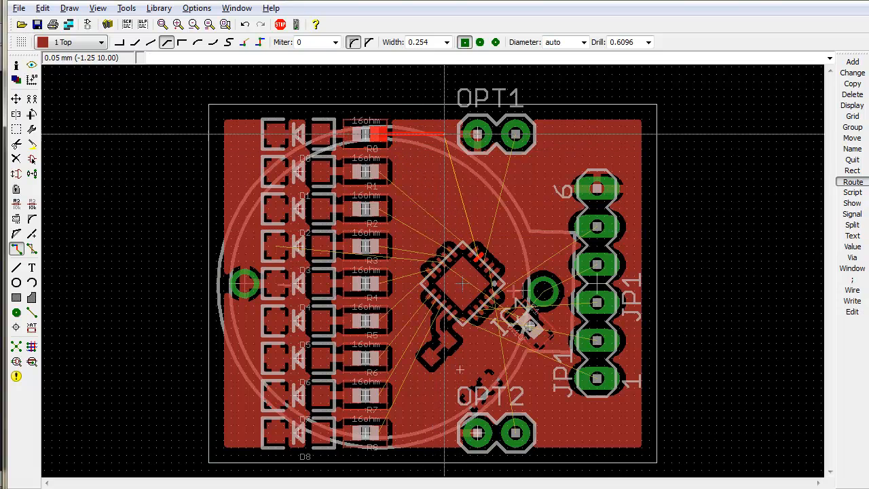
scroll(443, 140, "up", 2)
scroll(440, 135, "up", 1)
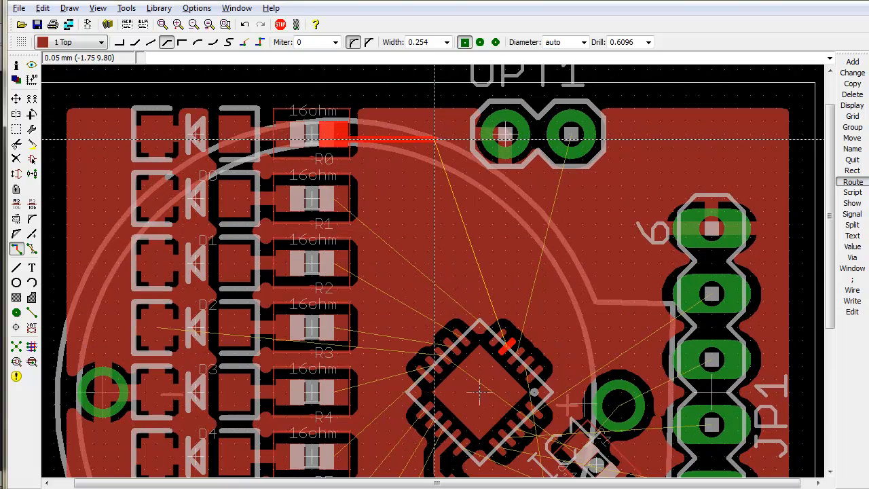
left_click(428, 134)
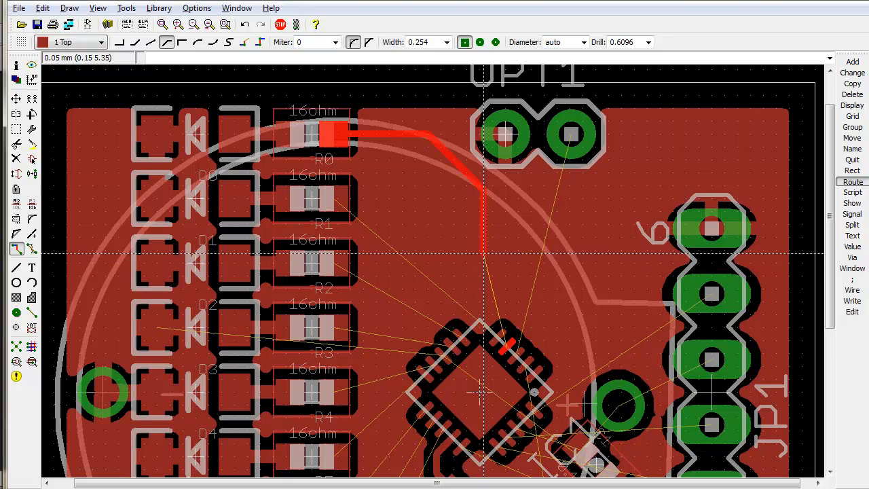
left_click(487, 237)
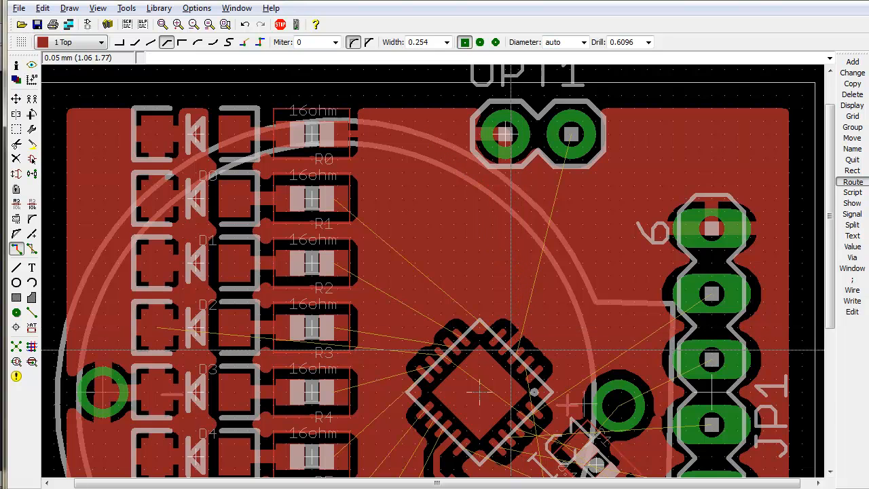
type("ra")
key("Return")
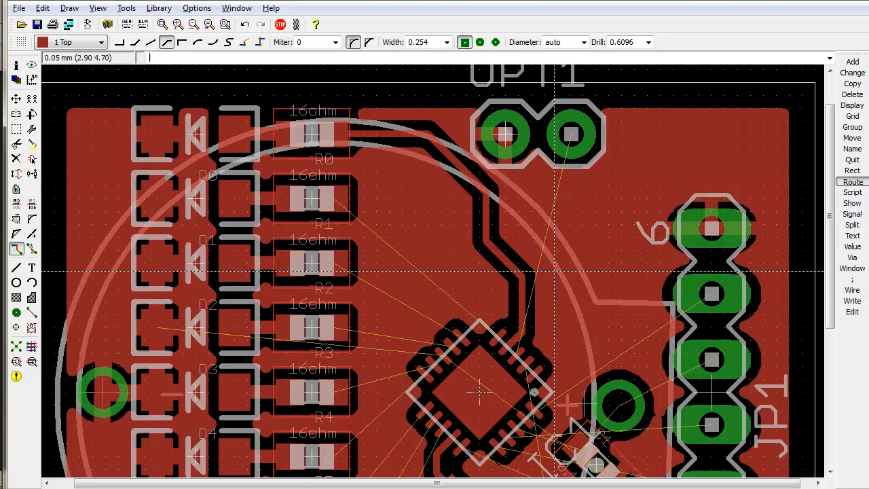
Rip up the trace between resistor R0 and the chip, and set the grid size to 0.1 mm.
key("alt")
scroll(558, 333, "down", 5)
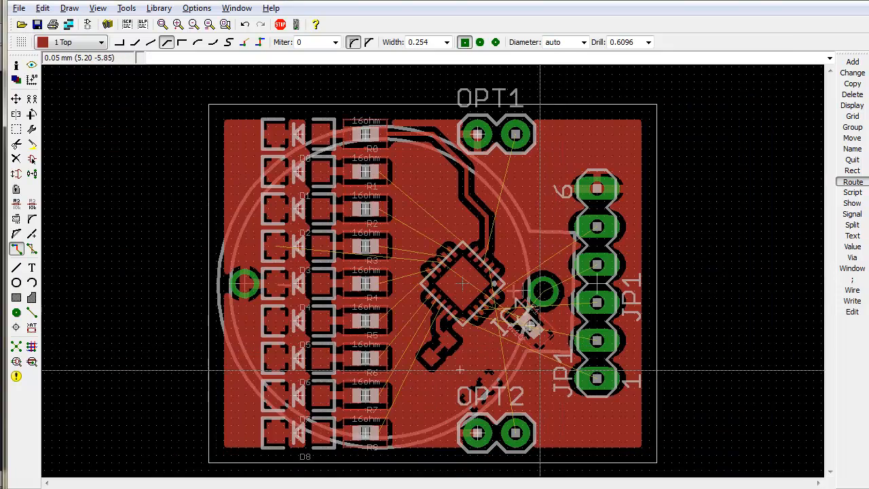
scroll(476, 196, "up", 5)
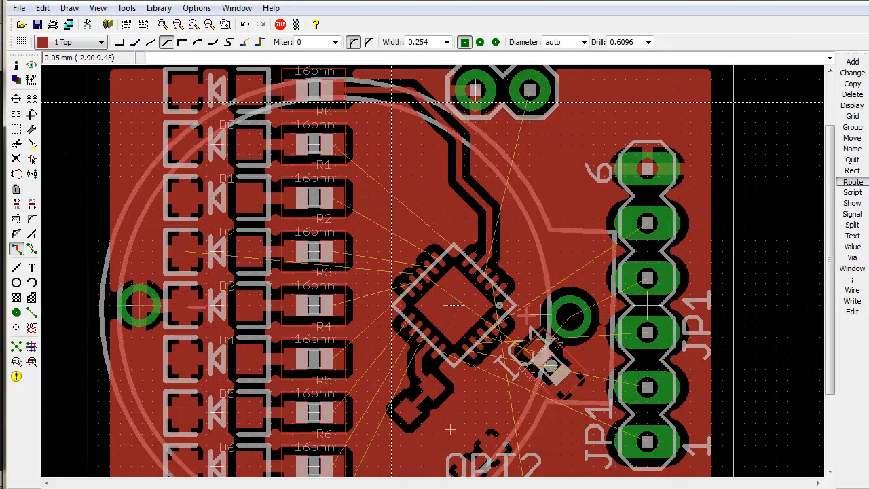
key("Return")
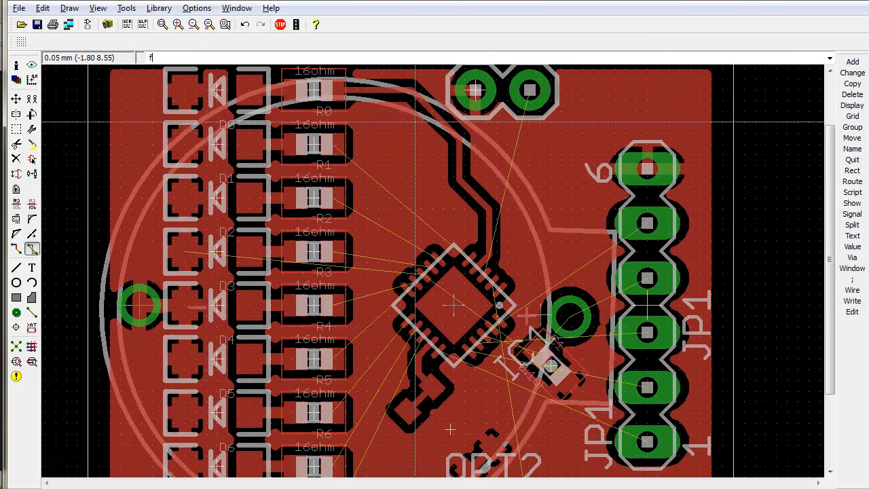
type("grid")
key("Return")
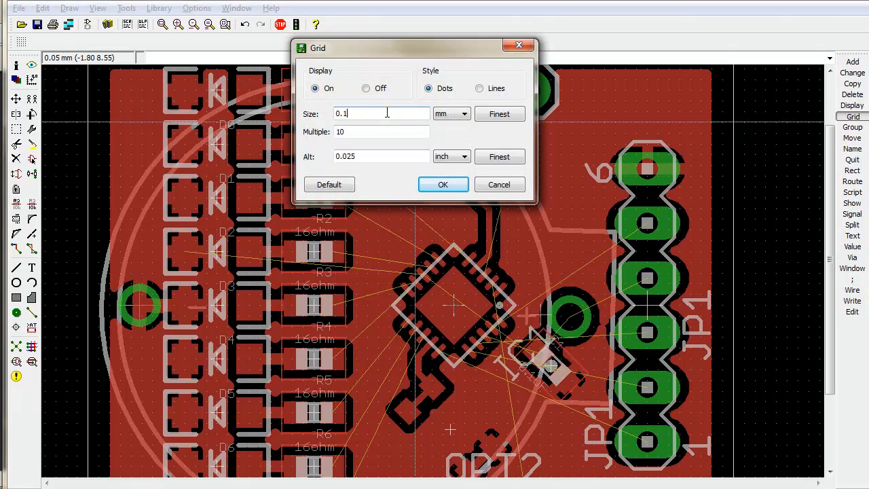
key("Return")
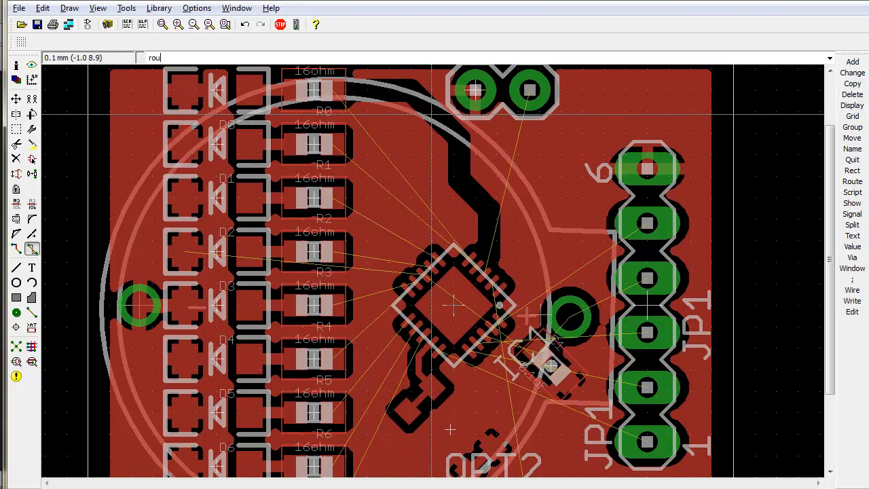
Start a new 0.254 mm trace from R0's pad with a horizontal run and a 45-degree diagonal towards the chip.
type("rou")
key("Return")
left_click(333, 90)
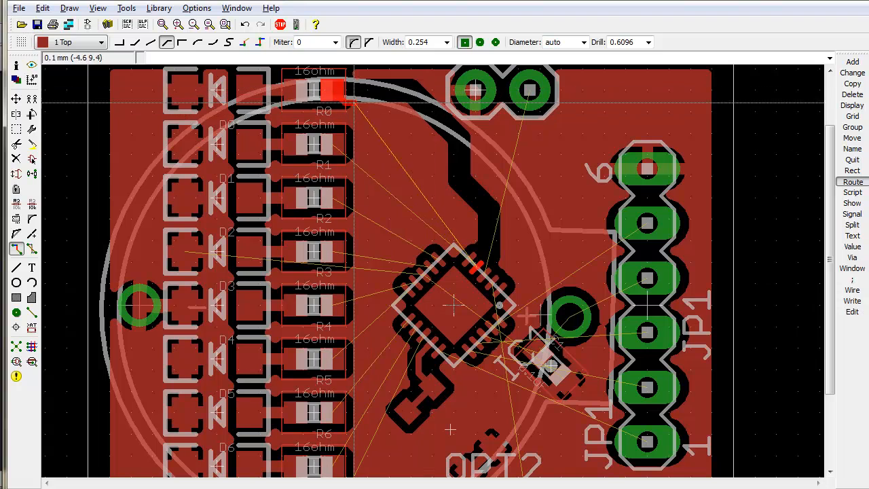
right_click(476, 154)
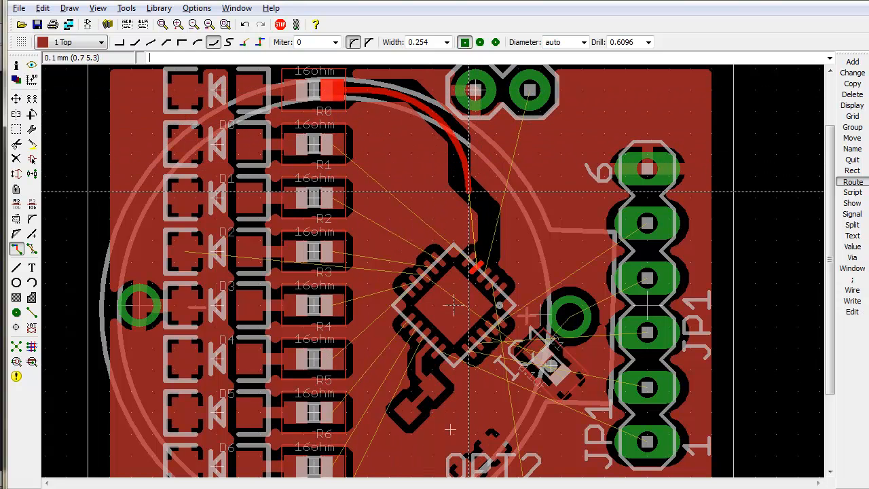
right_click(482, 264)
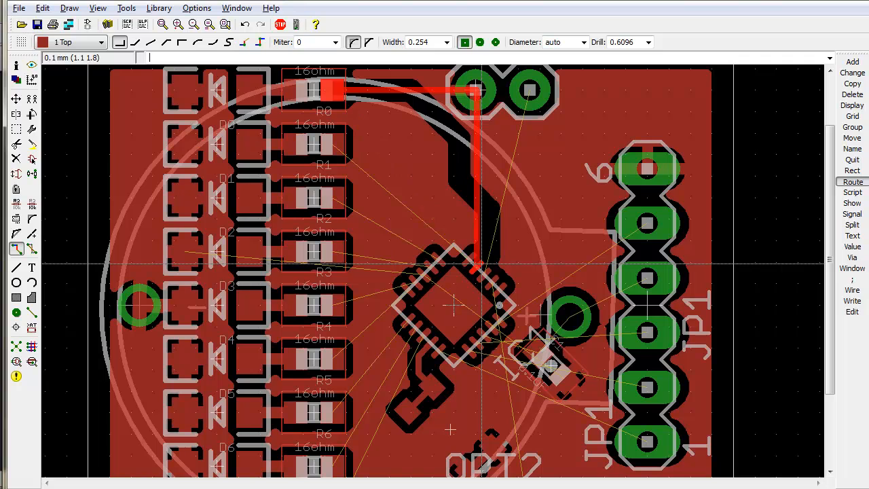
right_click(478, 252)
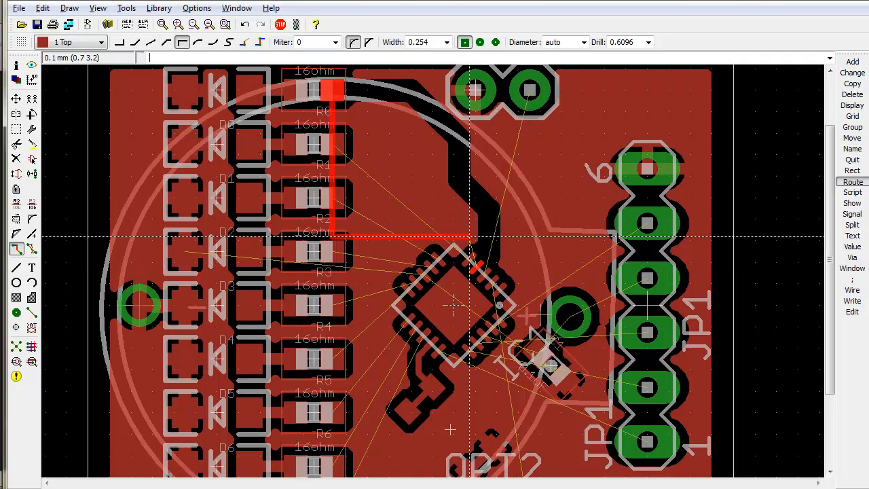
right_click(473, 146)
right_click(473, 138)
right_click(469, 144)
right_click(453, 161)
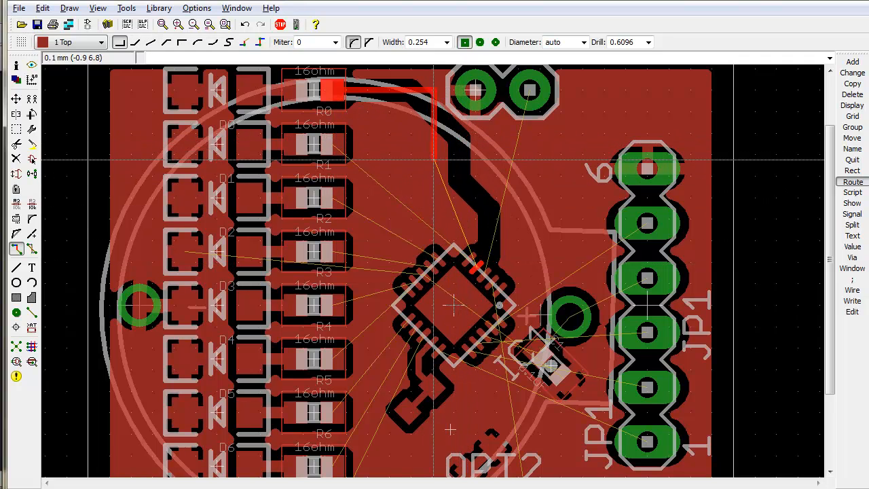
right_click(462, 158)
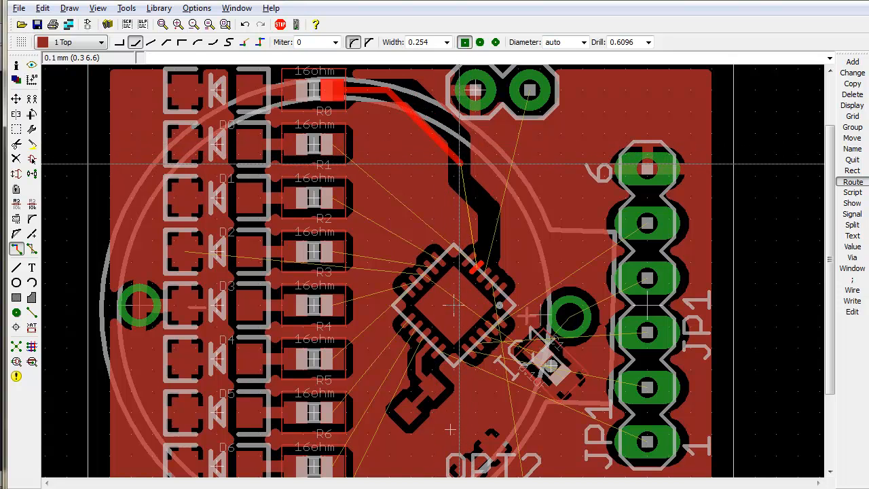
left_click(460, 164)
Extend R0's diagonal and finish the trace with a vertical run to its pin on the chip's upper-right edge.
right_click(461, 166)
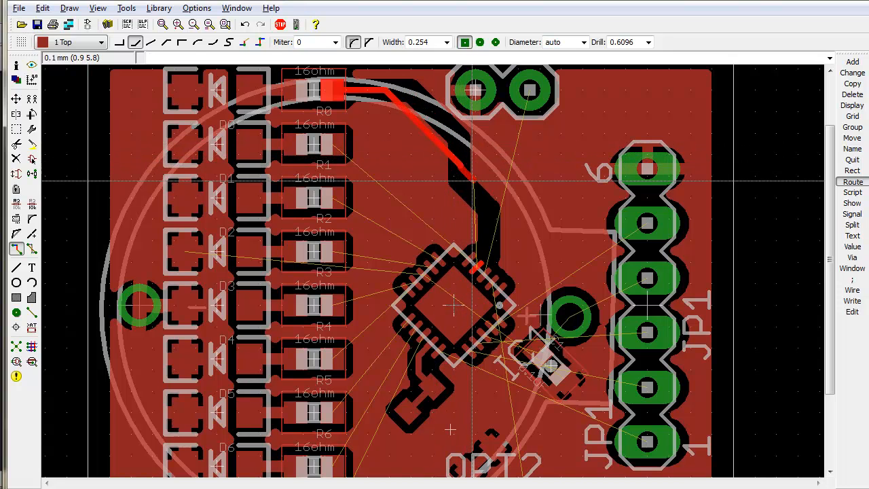
right_click(494, 252)
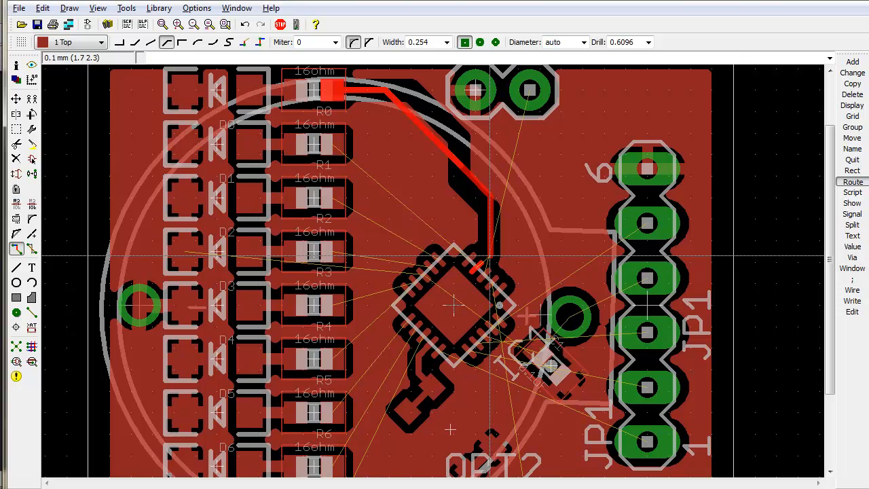
left_click(487, 259)
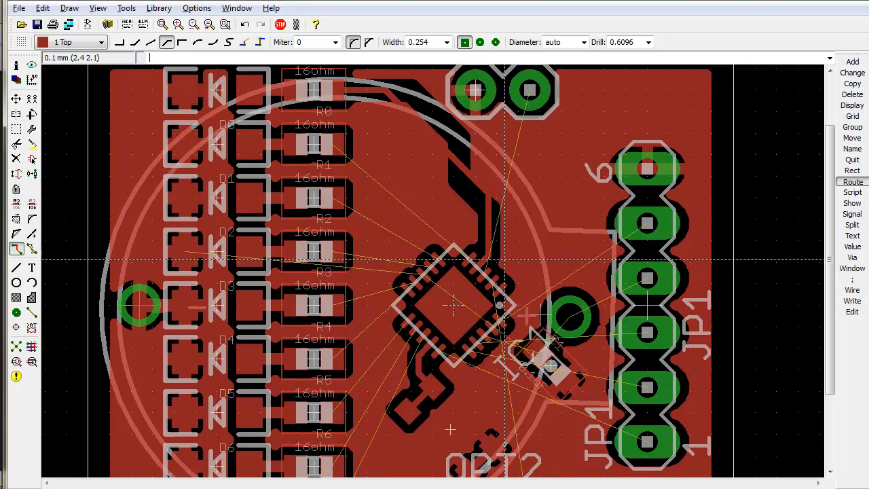
Route a 0.254 mm trace with 45-degree bends from resistor R1 to the uppermost pin on the chip's upper-right edge.
scroll(529, 221, "down", 1)
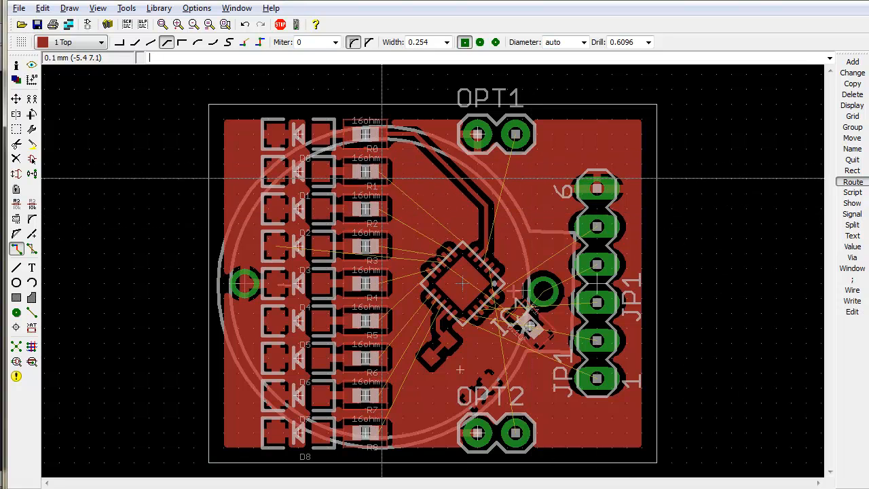
left_click(377, 172)
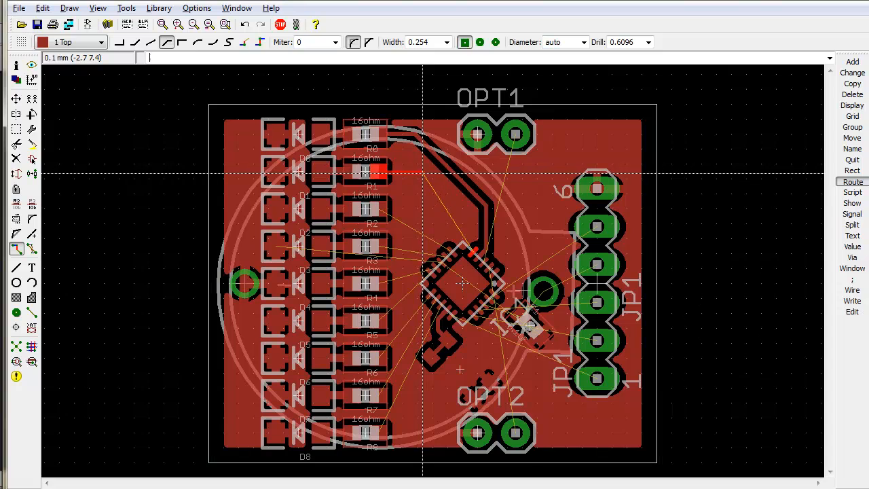
left_click(477, 249)
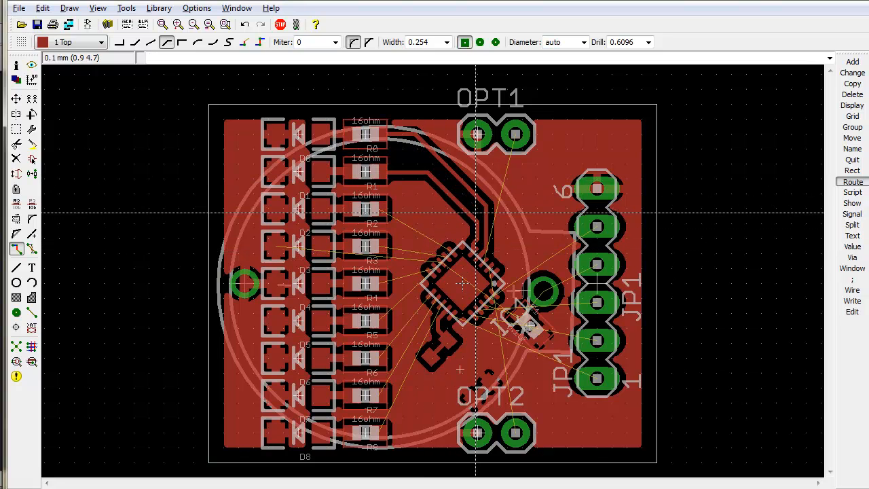
Route a 0.254 mm trace with a rounded corner from resistor R2 to the uppermost pin on the chip's upper-left edge.
left_click(376, 210)
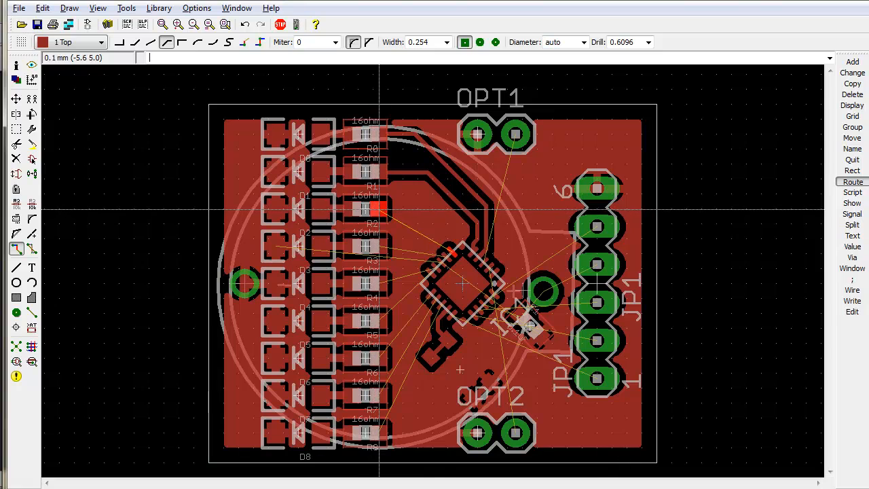
right_click(446, 214)
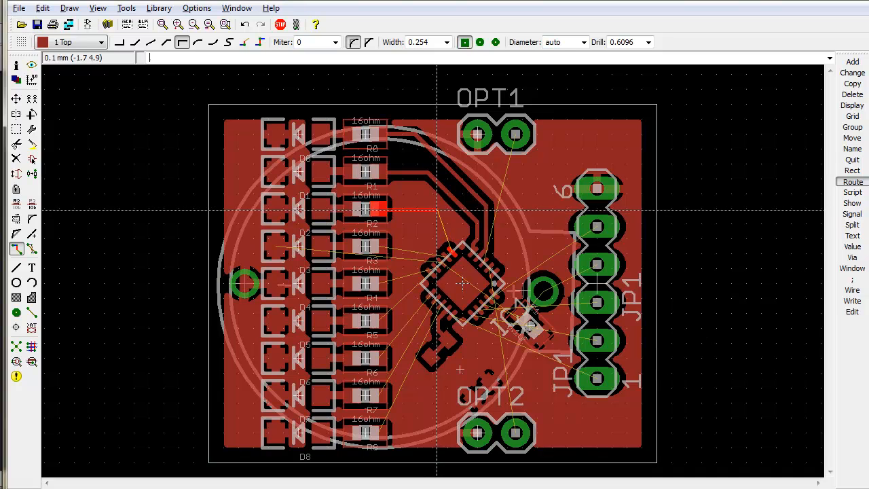
right_click(454, 240)
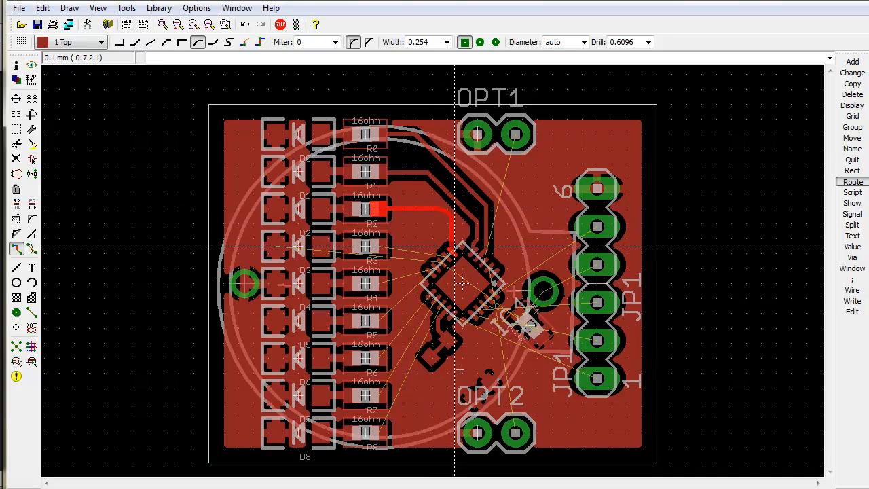
key("Escape")
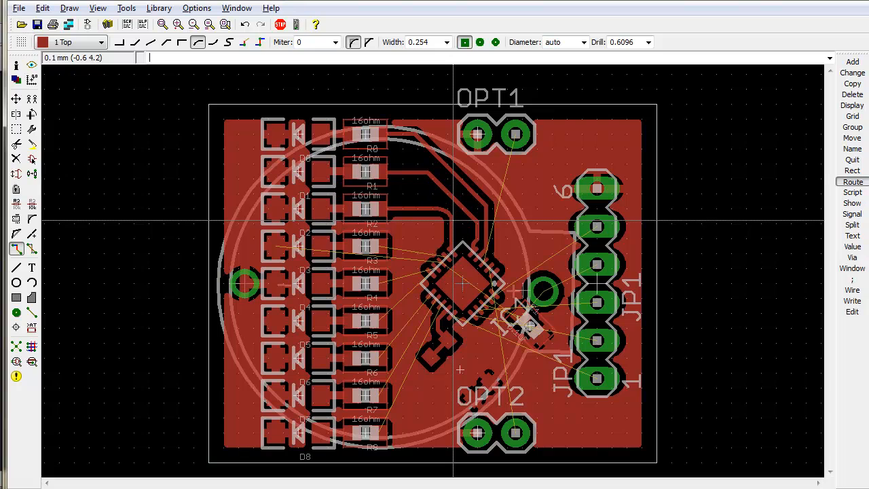
Route a 0.254 mm trace from resistor R3 diagonally upward and over to the neighbouring pin on the chip's upper-left edge.
scroll(427, 308, "up", 2)
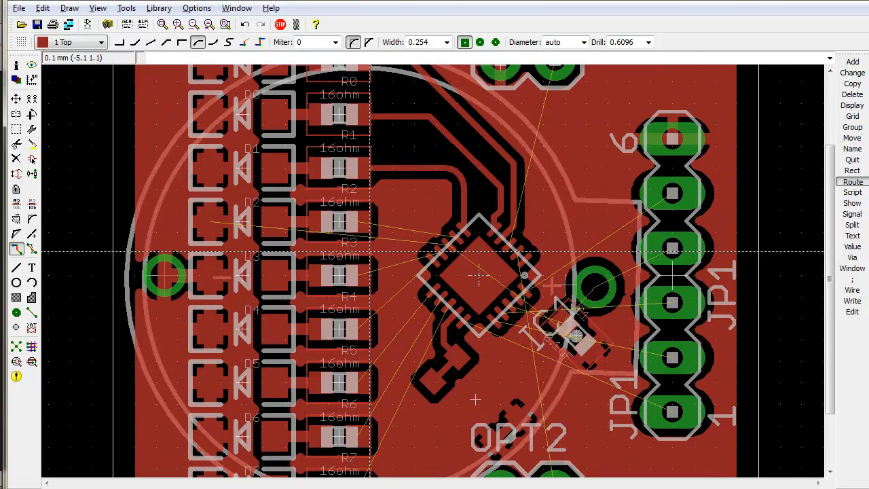
left_click(359, 223)
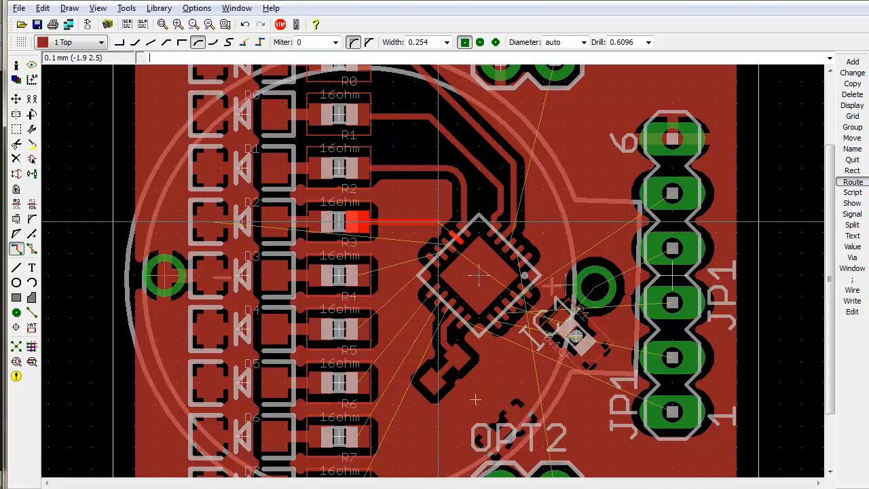
right_click(413, 208)
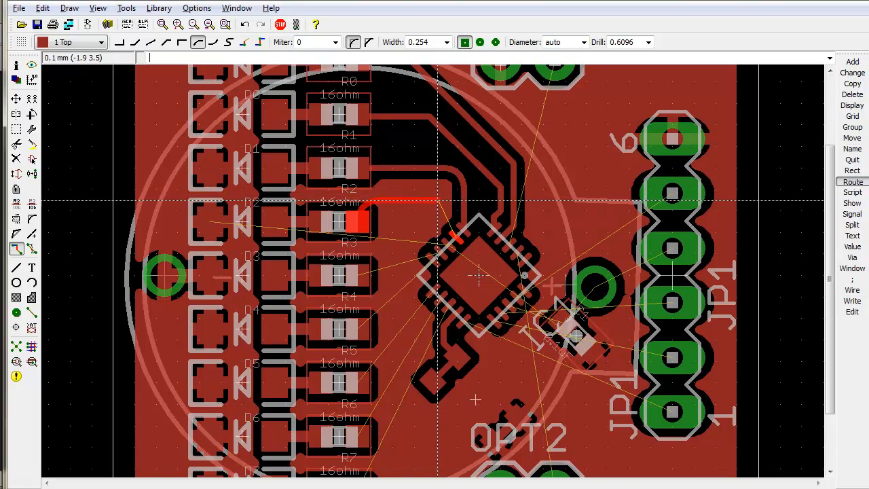
right_click(413, 207)
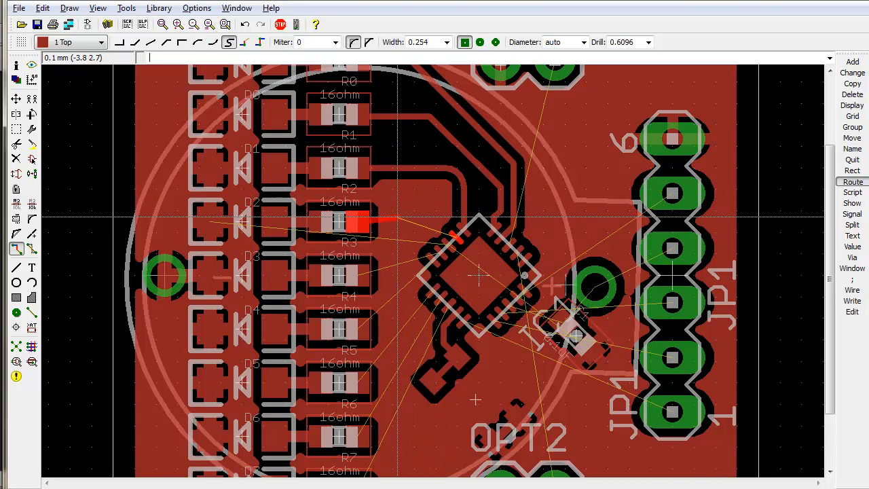
right_click(403, 203)
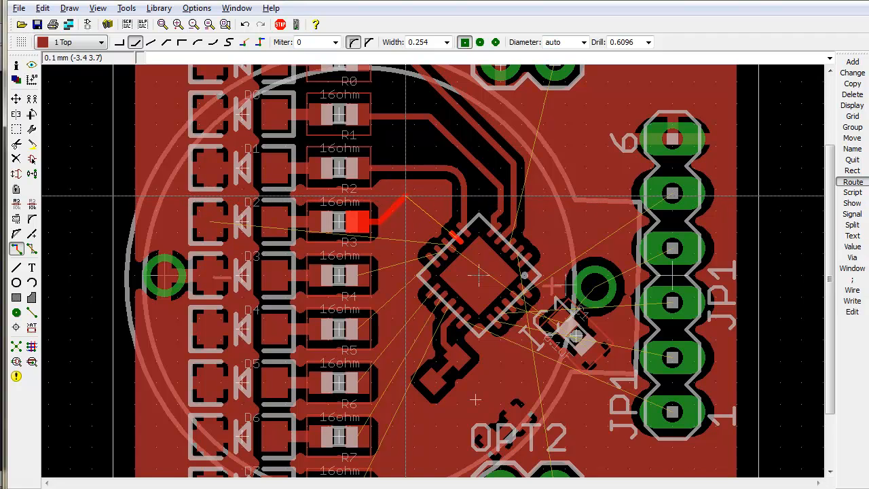
left_click(408, 196)
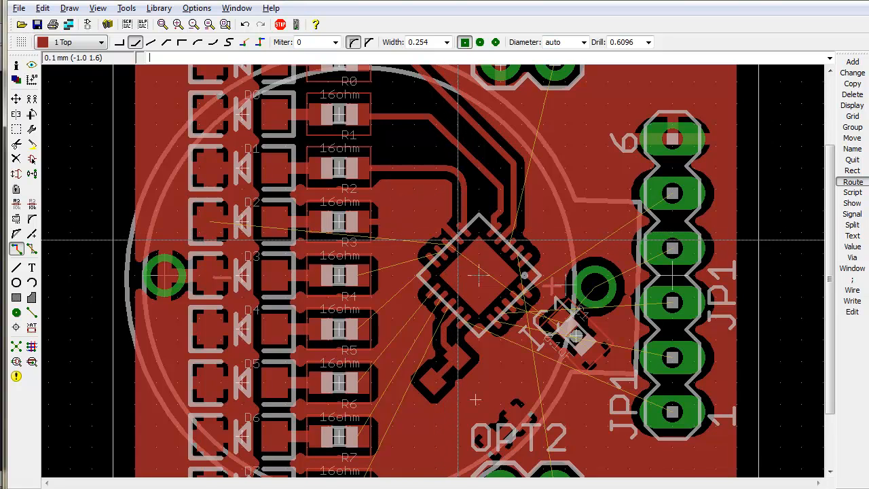
key("Escape")
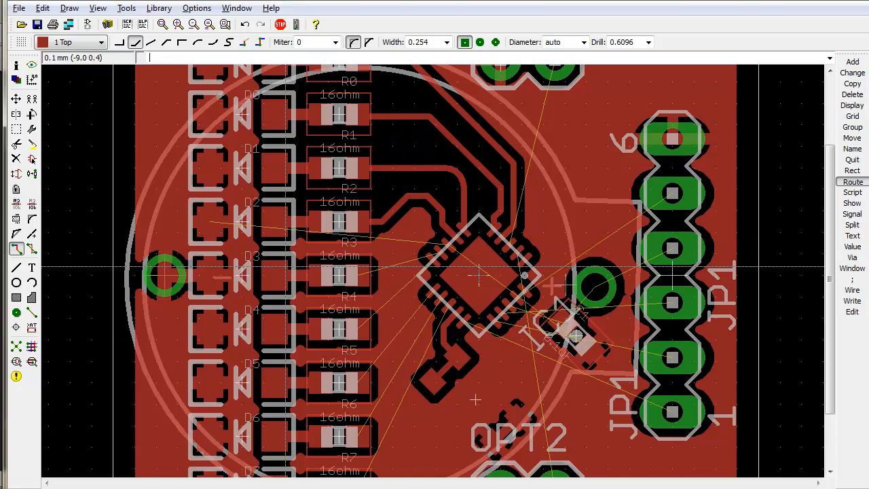
Route 0.254 mm diagonal traces from resistors R4 and R5 to their pins on the chip's upper-left edge.
left_click(428, 260)
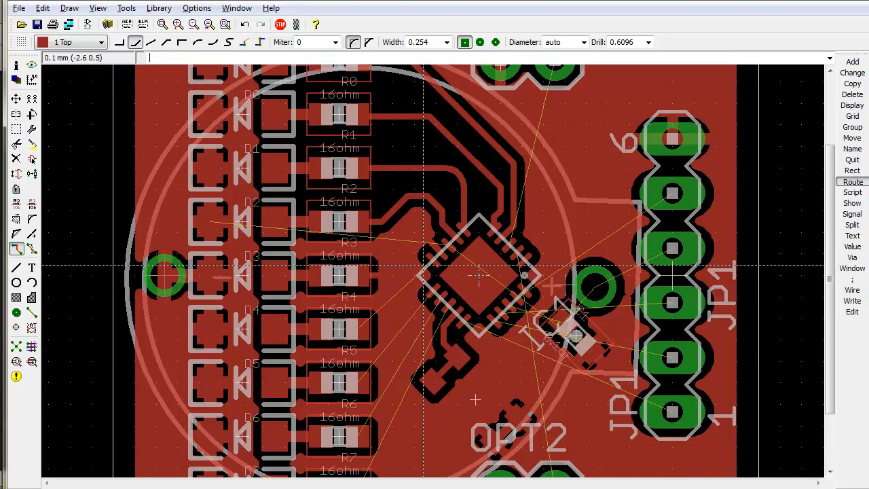
scroll(454, 251, "up", 1)
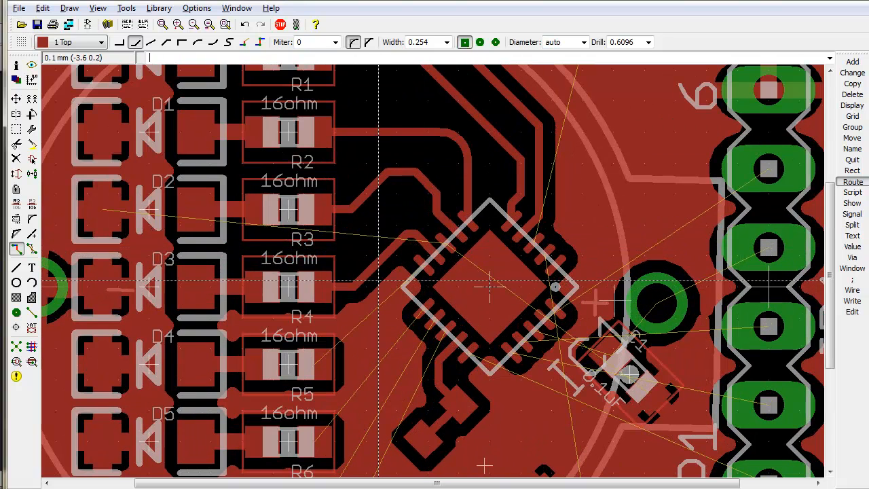
scroll(393, 281, "up", 1)
scroll(398, 287, "down", 1)
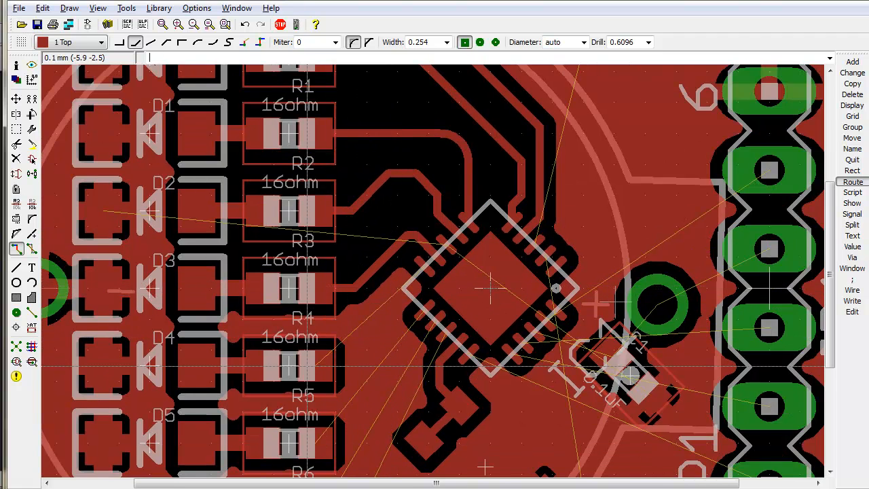
left_click(369, 324)
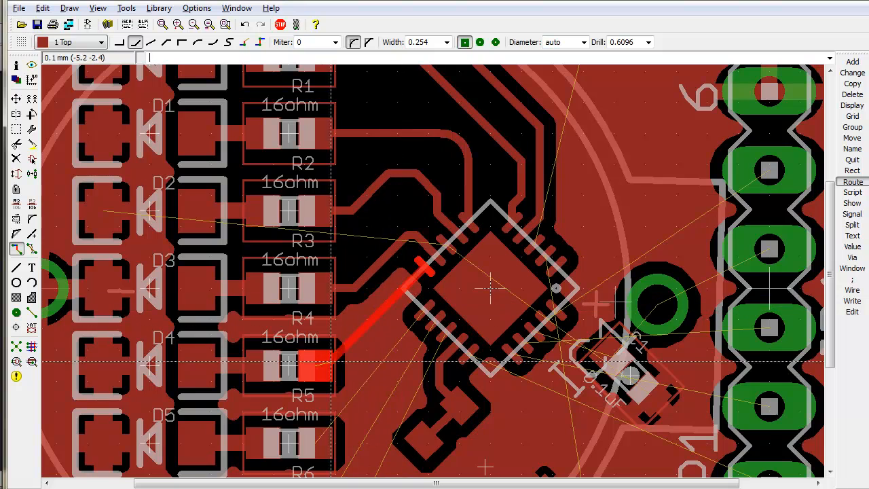
key("Escape")
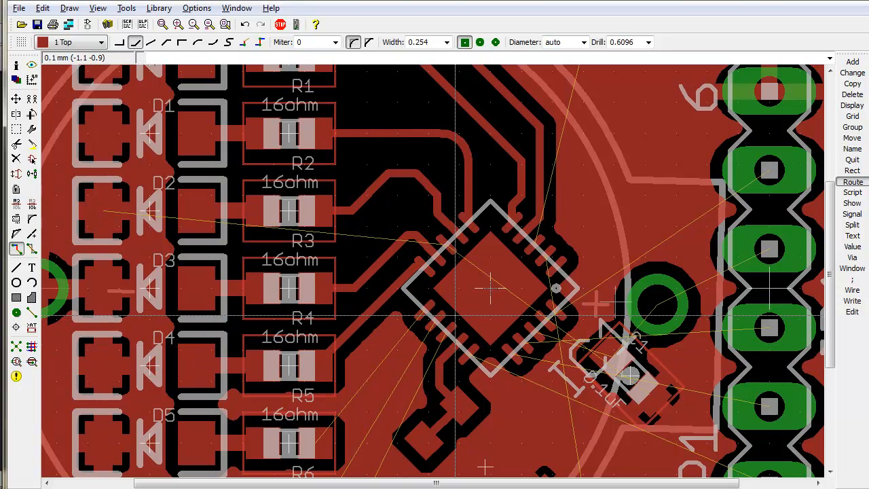
Route a bent 0.254 mm trace from resistor R6 to the first pin on the chip's lower-left edge.
left_click(357, 397)
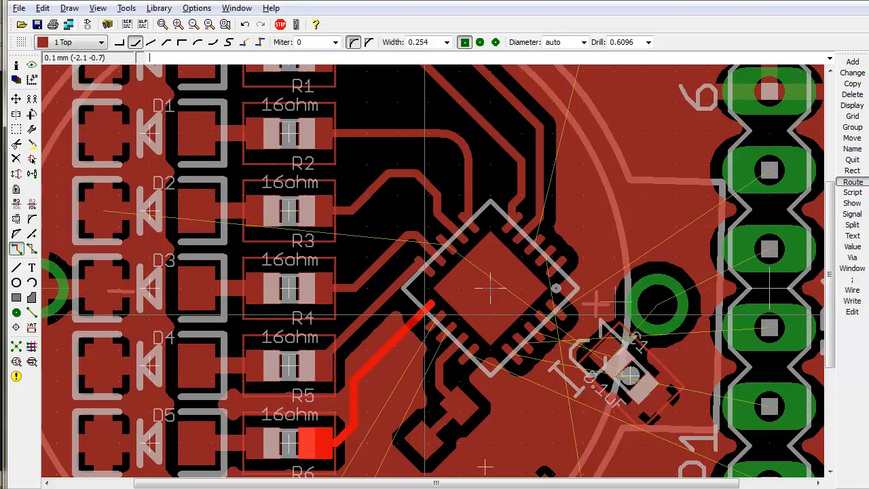
left_click(424, 316)
key("alt+F2")
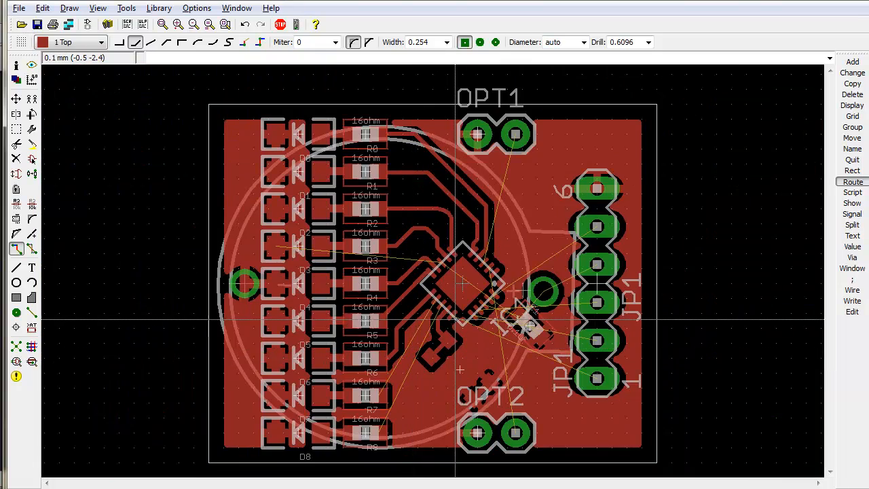
Route a bent 0.254 mm trace from resistor R7 to the second pin on the chip's lower-left edge.
scroll(385, 382, "up", 3)
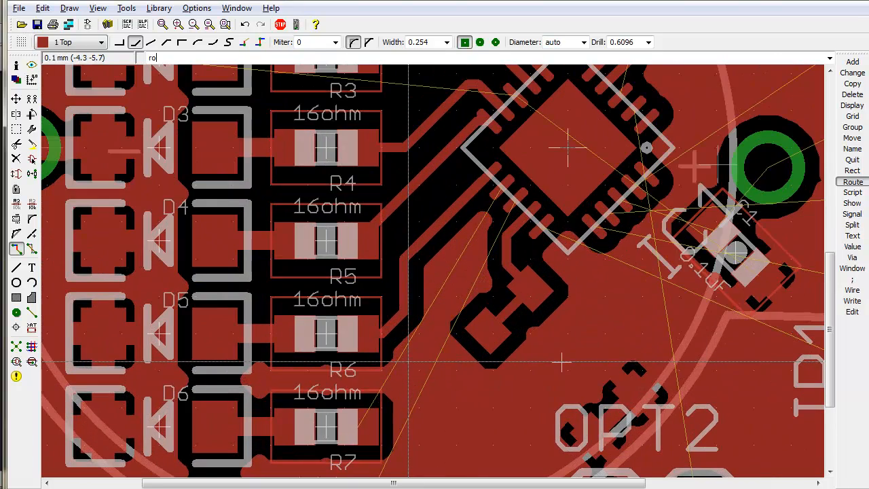
left_click(366, 424)
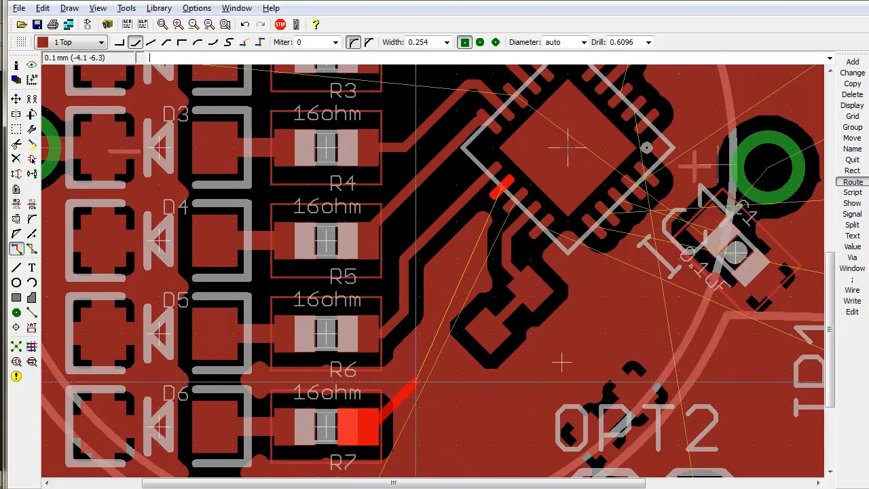
left_click(405, 409)
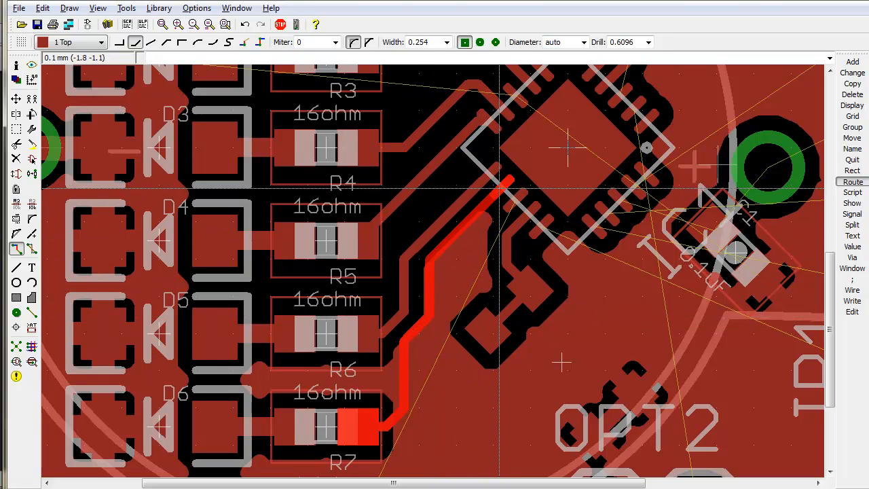
key("Escape")
key("Return")
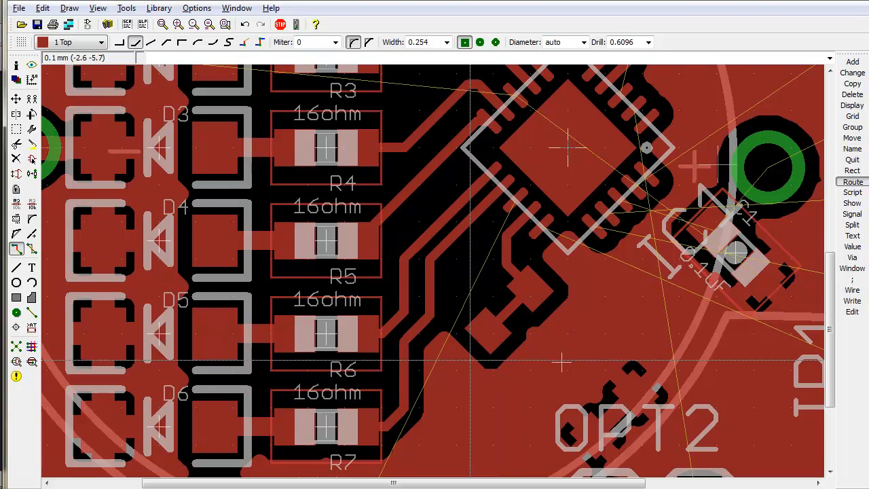
Route a bent 0.254 mm trace between resistor R8 and the third pin on the chip's lower-left edge.
scroll(457, 398, "down", 2)
key("alt+F2")
scroll(459, 369, "up", 4)
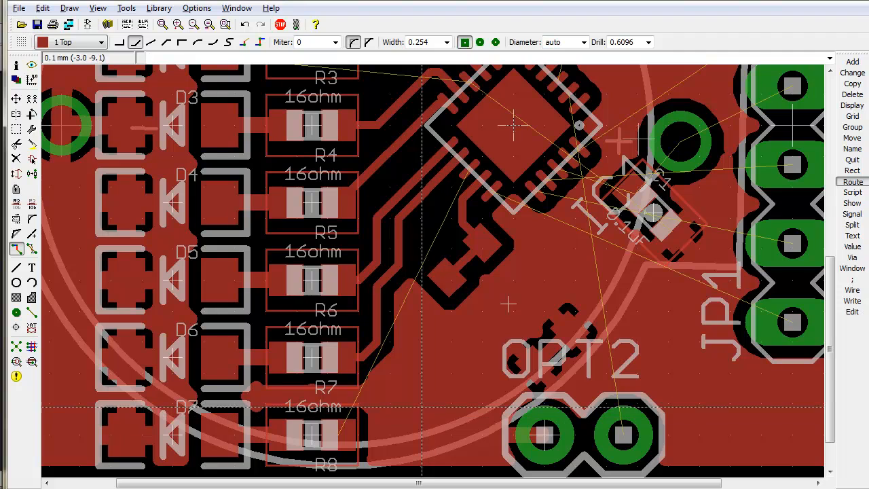
left_click(338, 435)
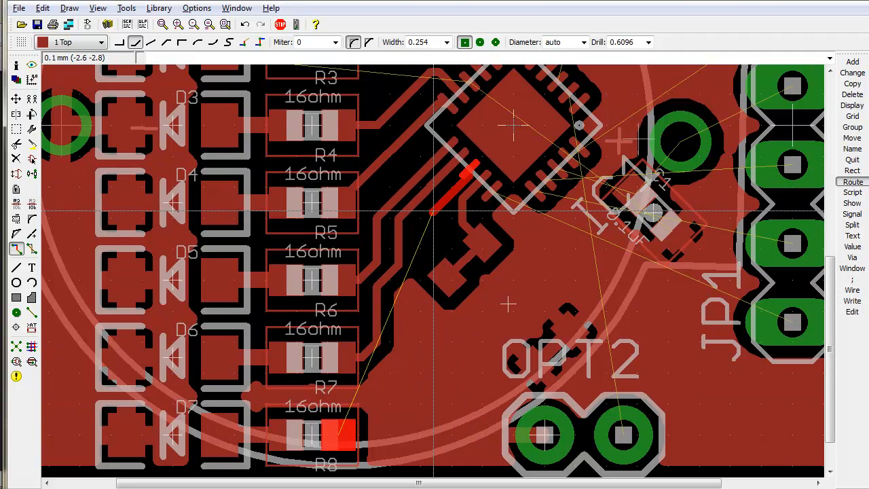
scroll(440, 197, "up", 4)
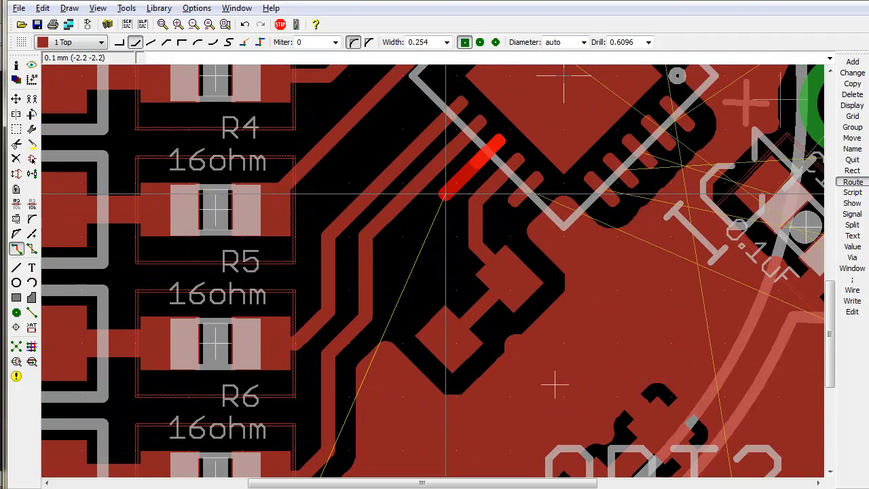
left_click(390, 250)
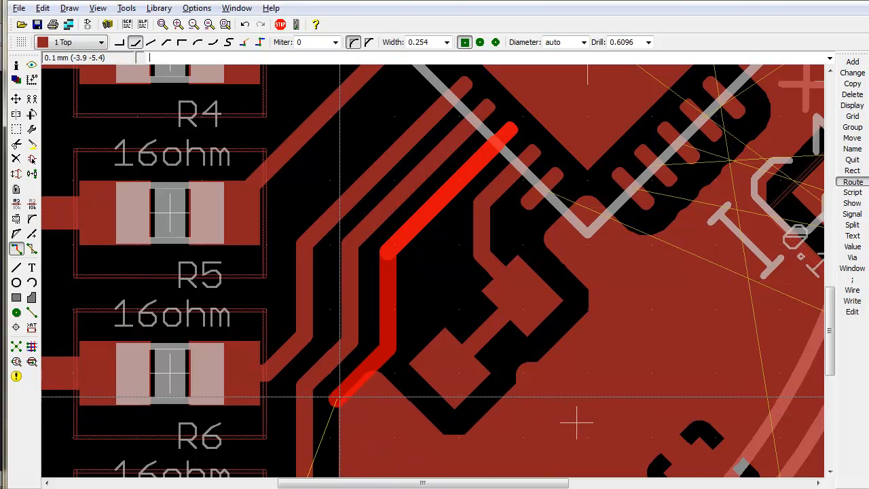
left_click(338, 399)
scroll(338, 399, "up", 1)
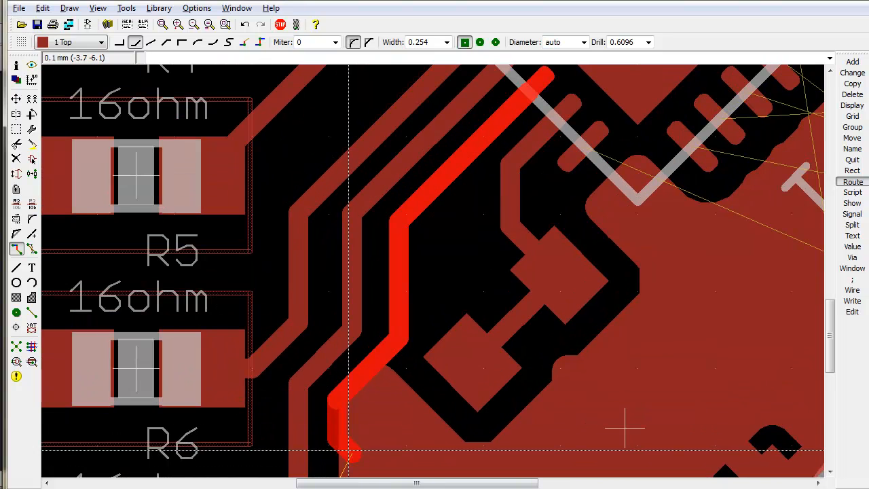
scroll(349, 437, "down", 5)
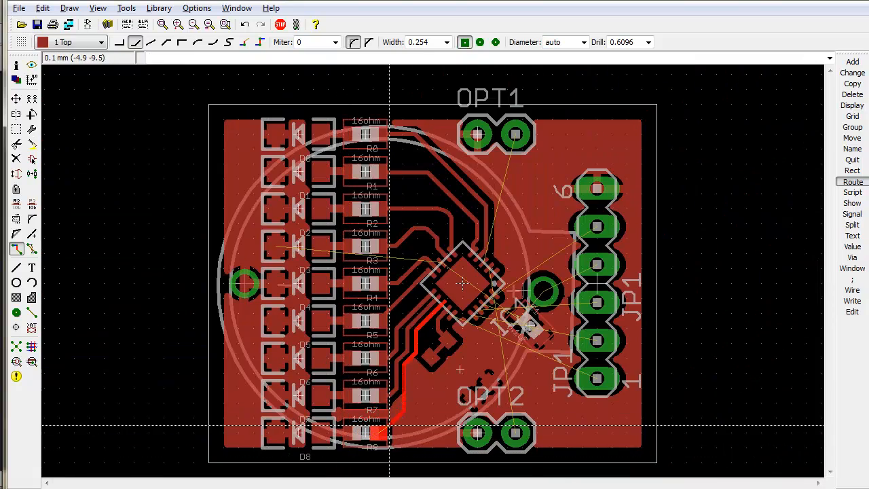
scroll(368, 427, "up", 3)
scroll(393, 425, "up", 3)
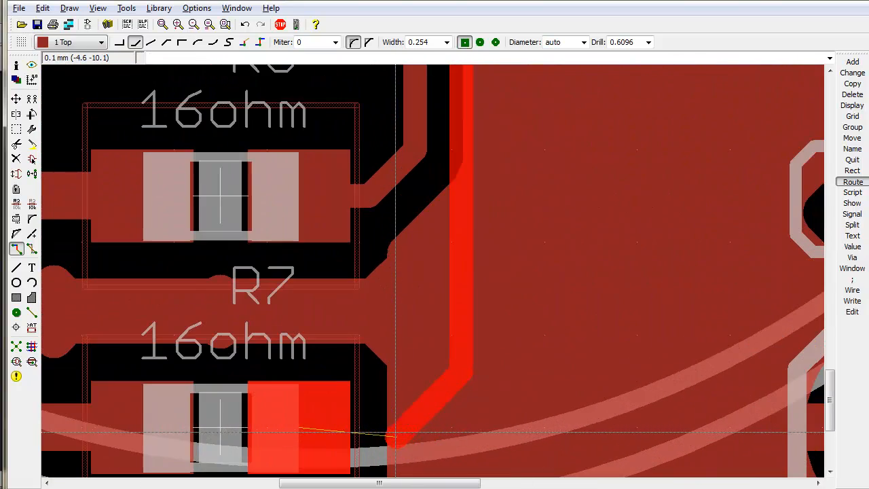
left_click(325, 433)
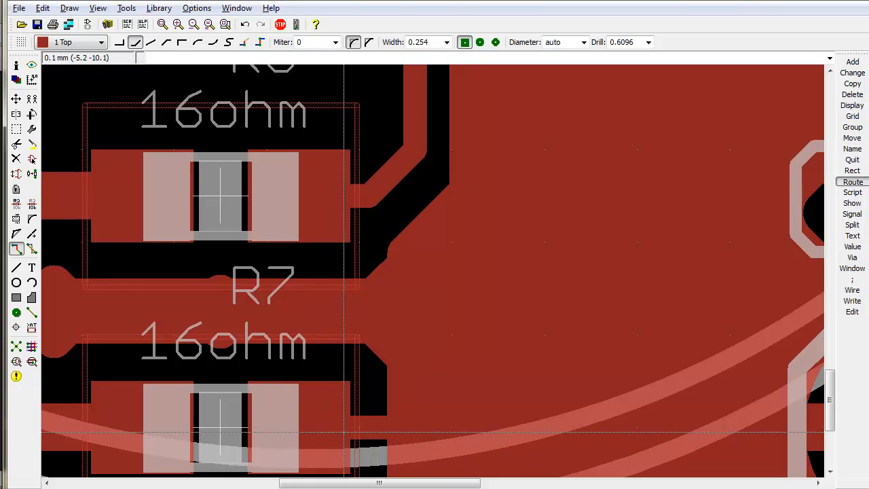
Route a 0.254 mm trace from the last pin on the chip's lower-left edge to JP1 pin 1 and recompute the ratsnest.
scroll(344, 432, "down", 5)
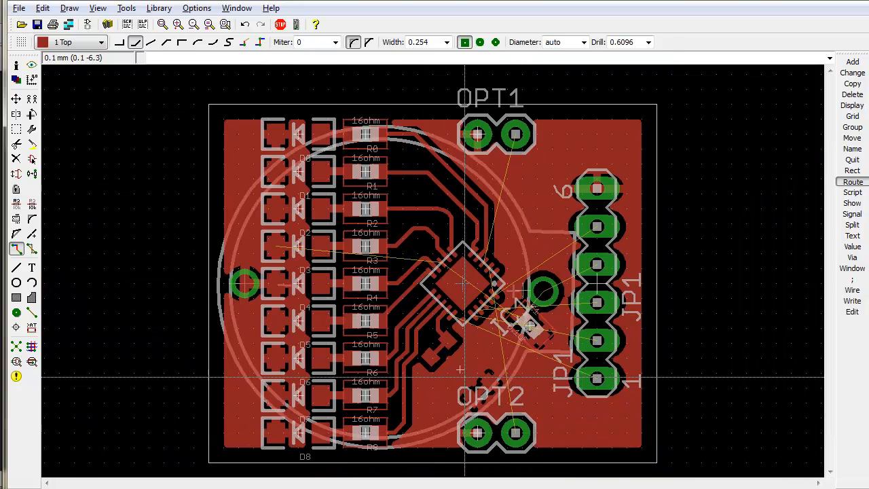
scroll(480, 299, "up", 3)
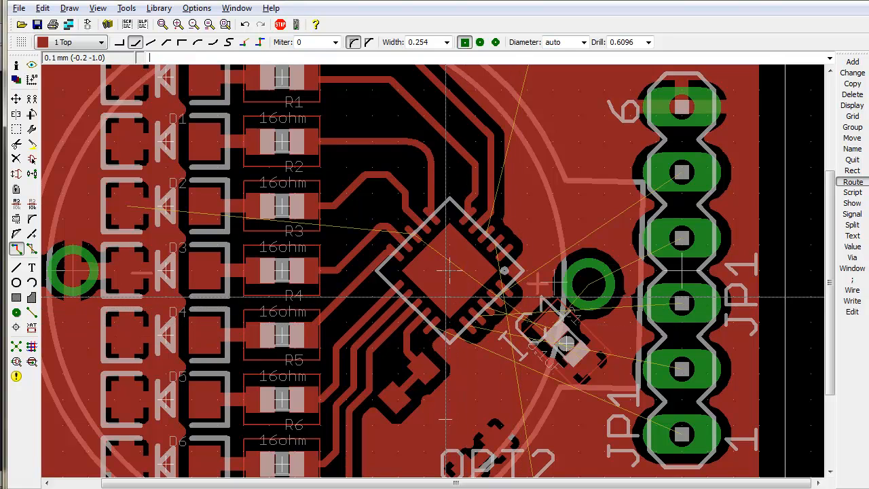
left_click(434, 326)
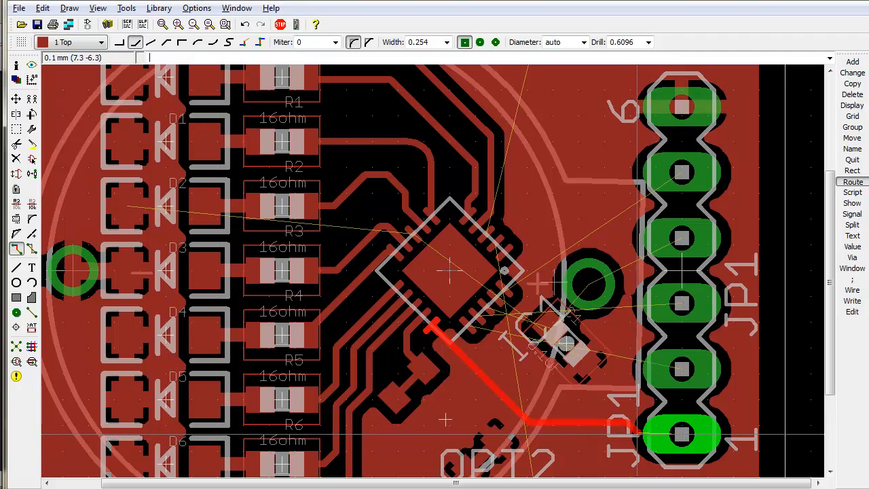
left_click(682, 435)
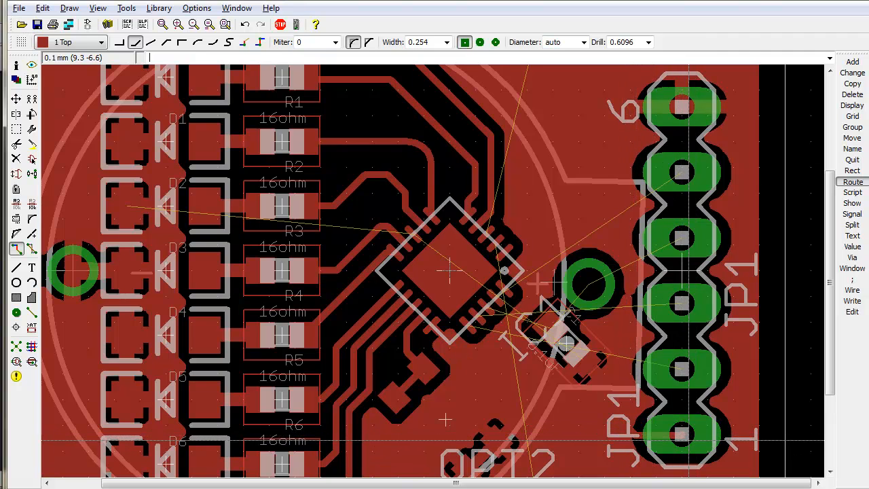
key("Return")
key("Return")
type("ra")
key("Return")
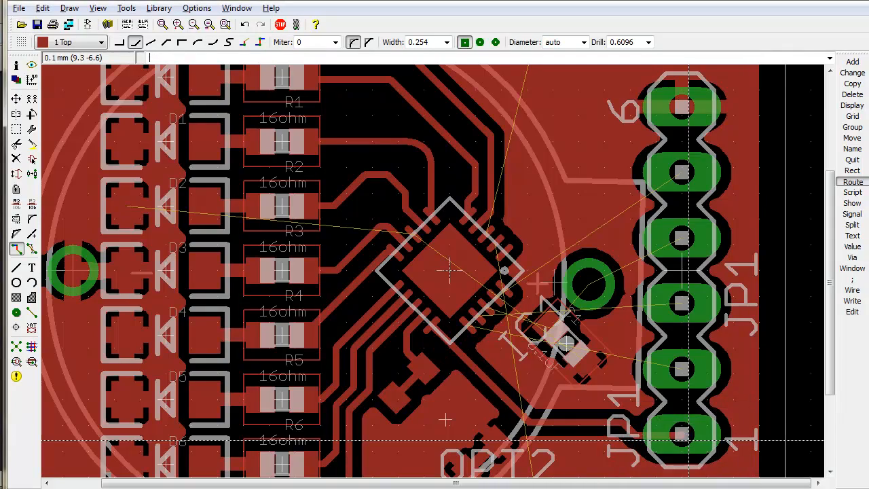
Try routing a 0.254 mm trace straight out of the lowest pin on the chip's lower-right edge to JP1 pin 2.
key("alt+F2")
scroll(515, 307, "up", 4)
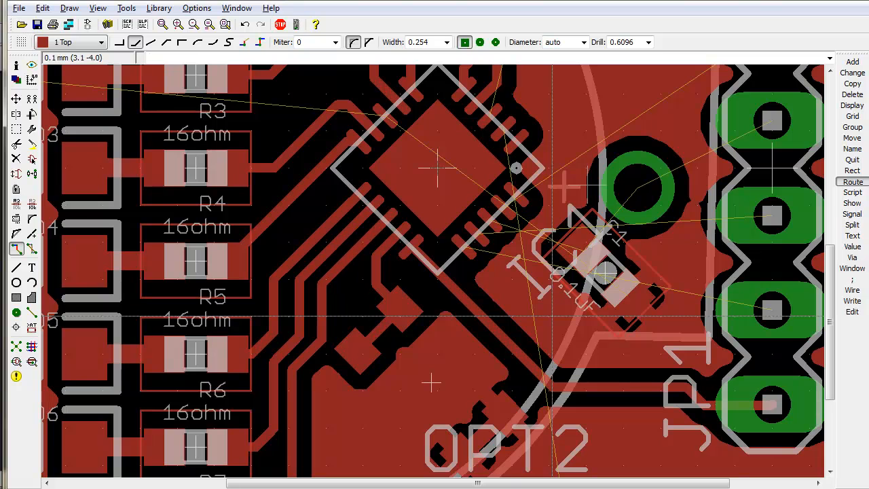
left_click(459, 241)
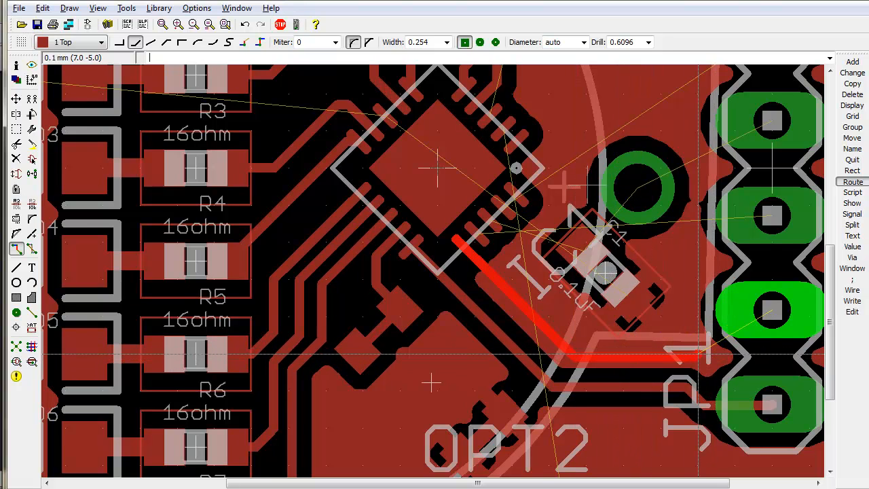
left_click(762, 329)
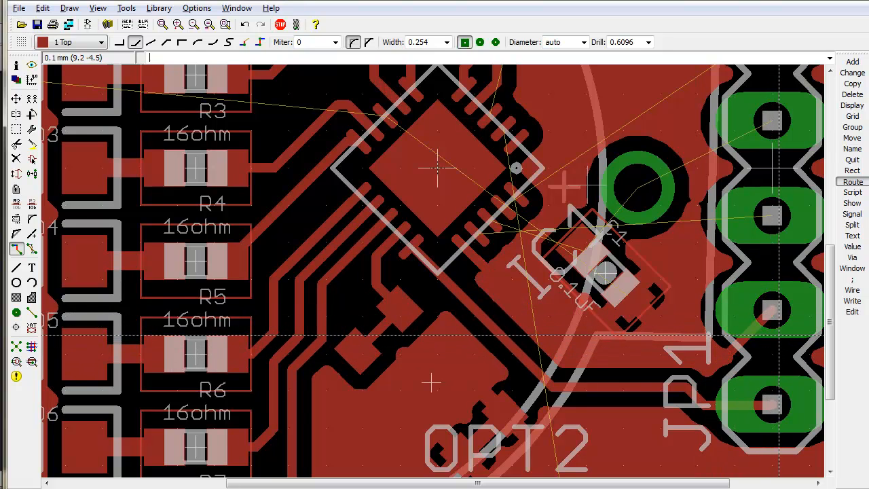
type("ea")
key("Return")
key("Return")
type("ra")
key("Return")
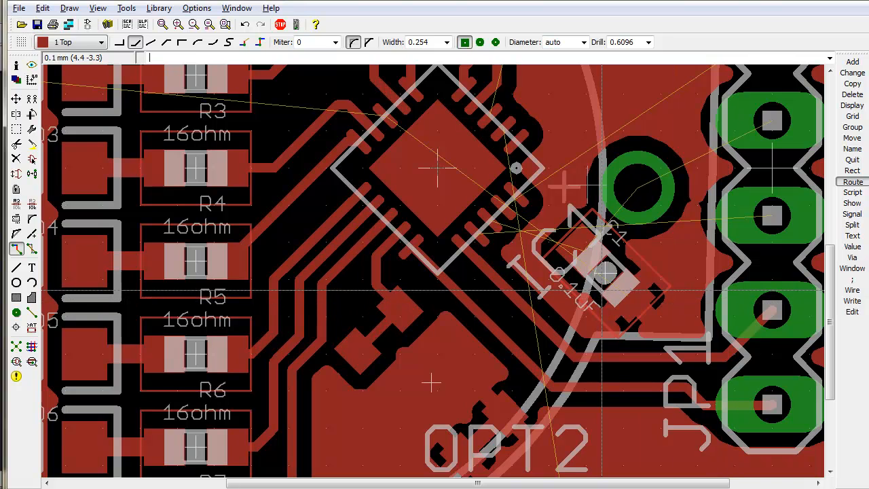
Rip up the trace between the chip and JP1 pin 2.
type("rip")
key("Return")
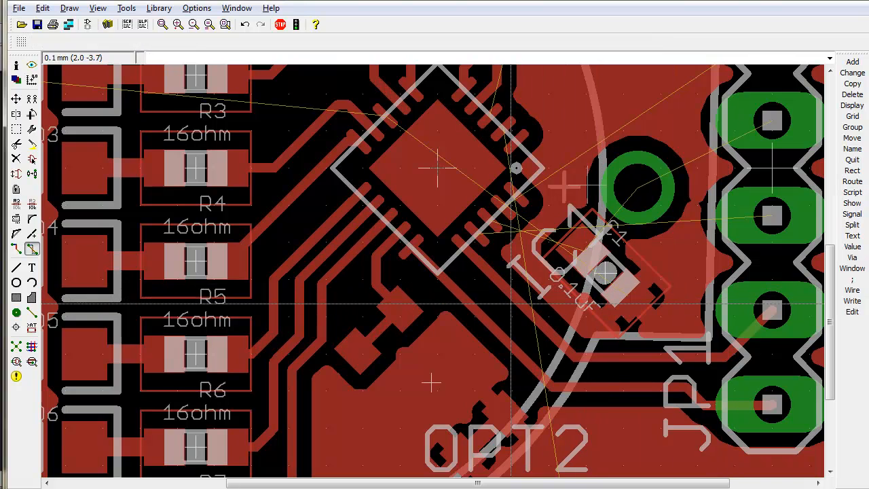
left_click(516, 302)
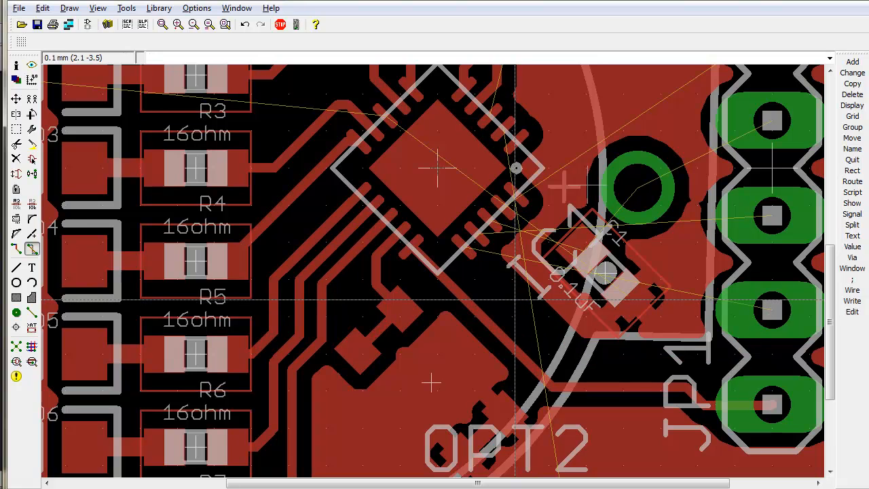
Route the chip's lowest lower-right pin to JP1 pin 2 at 0.254 mm, closely alongside the pin 1 trace, and recompute the ratsnest.
type("ro")
key("Return")
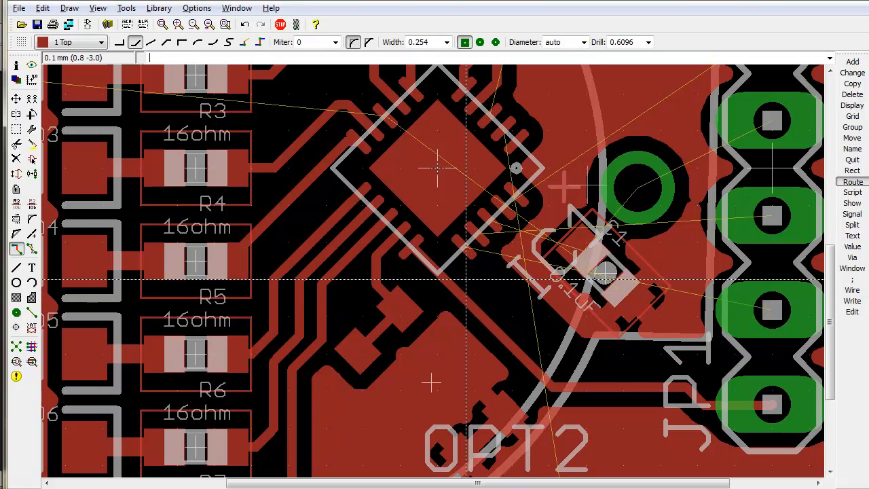
left_click(464, 251)
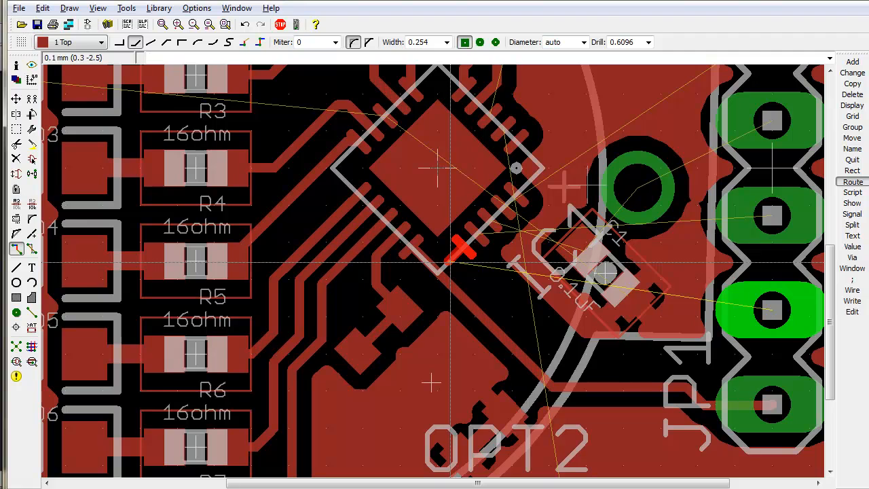
right_click(454, 269)
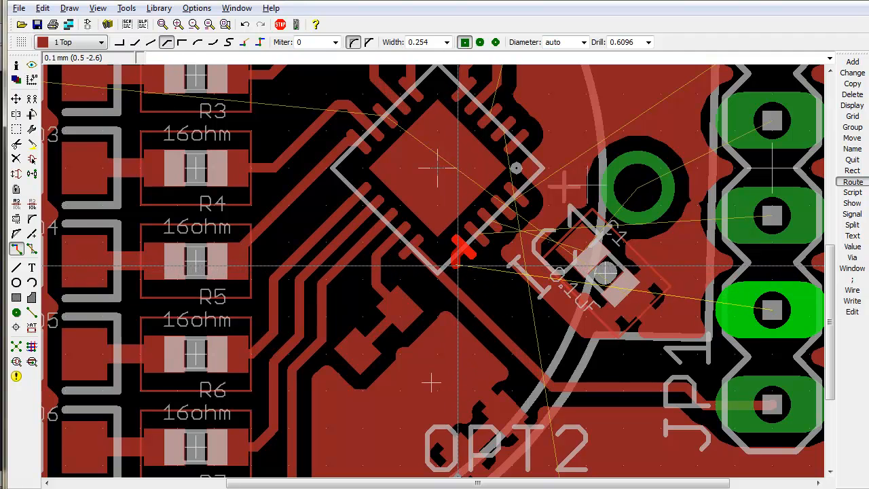
left_click(720, 365)
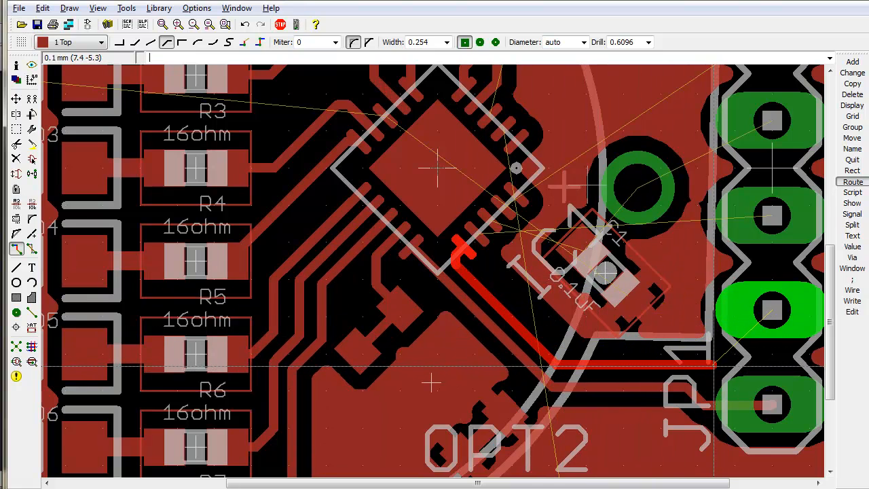
left_click(777, 314)
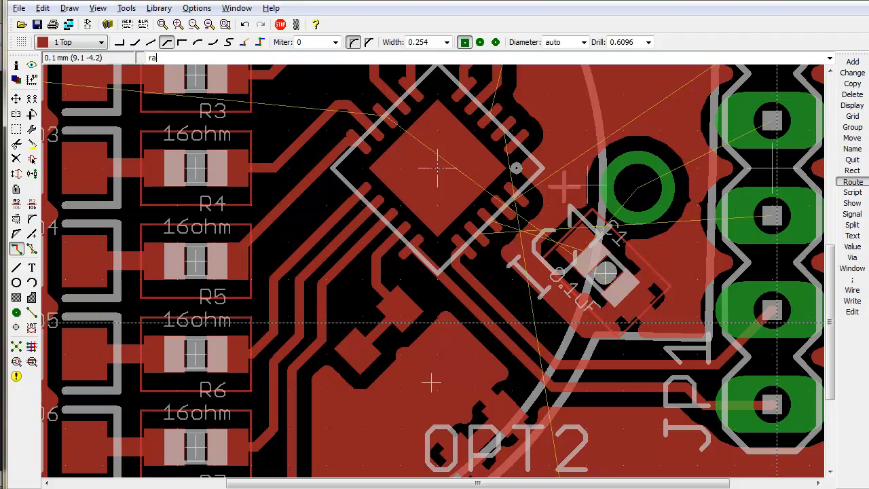
key("Return")
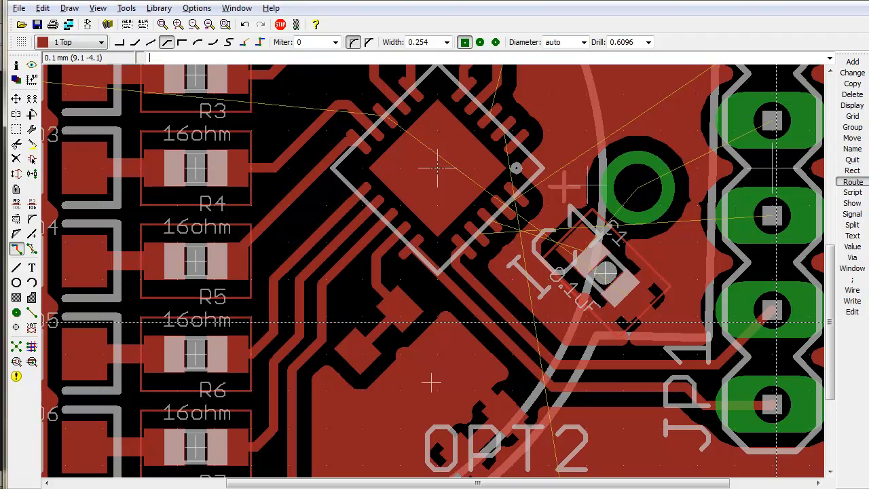
Route a 0.254 mm trace from the second-lowest pin on the chip's lower-right edge around the 0.1uF capacitor to JP1 pin 3.
left_click(478, 232)
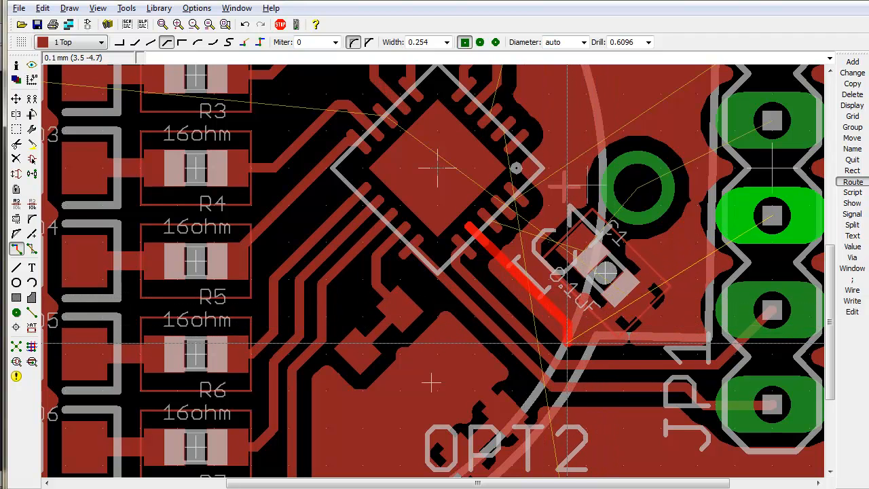
left_click(568, 344)
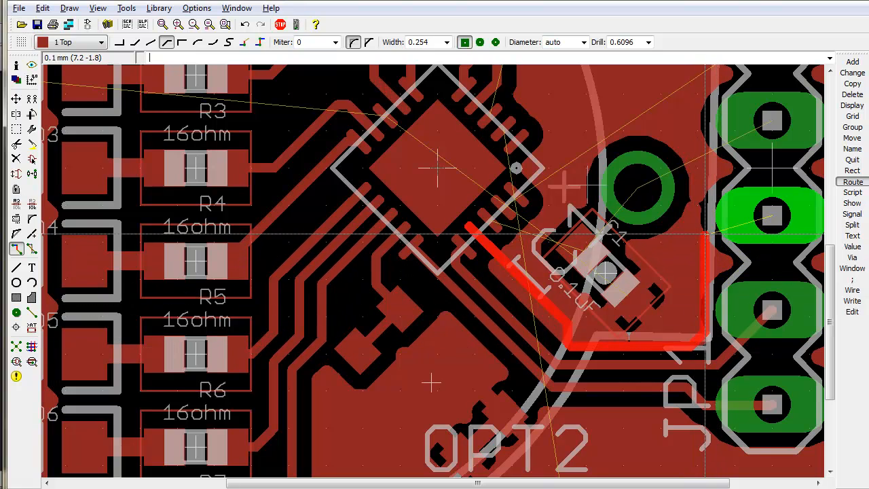
left_click(774, 216)
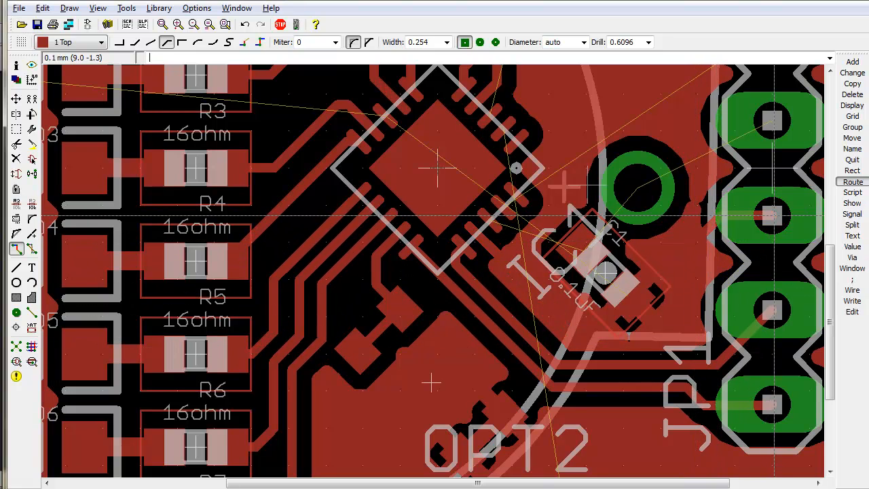
key("Return")
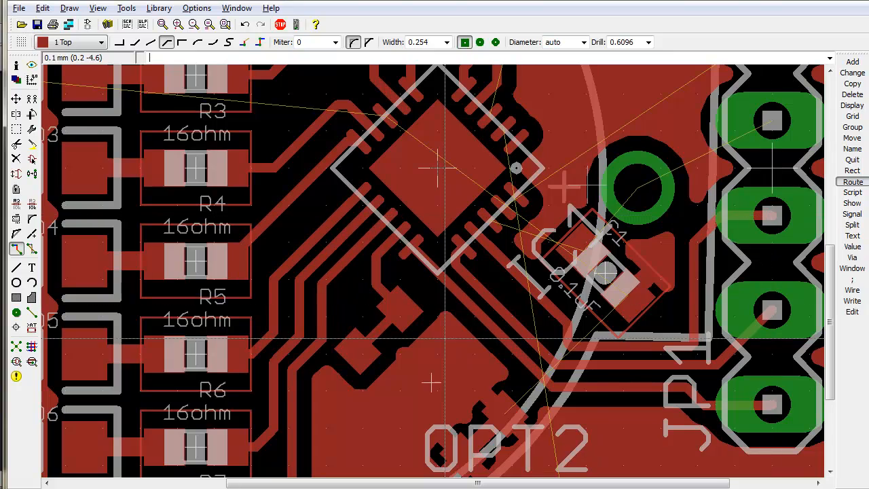
key("alt+F2")
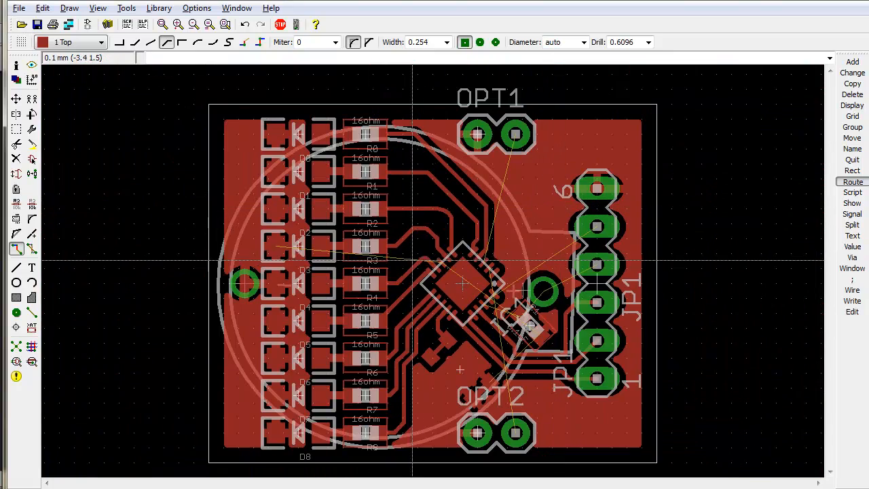
scroll(504, 271, "up", 2)
scroll(504, 271, "up", 1)
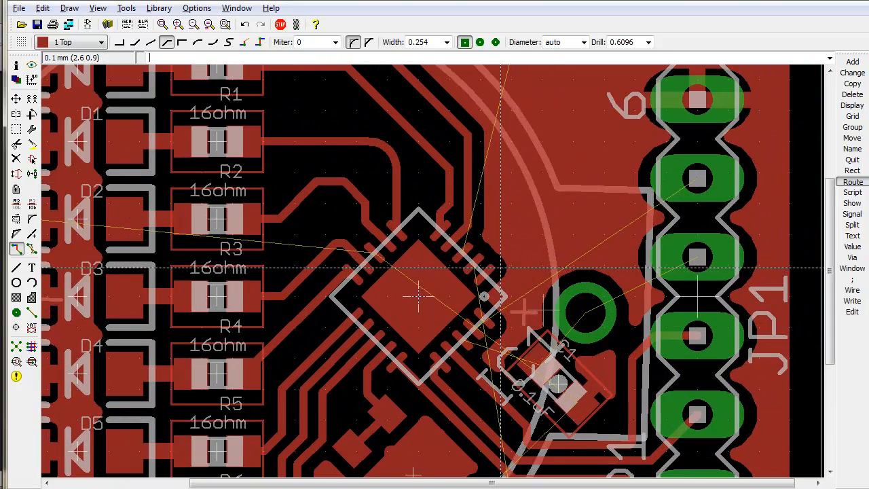
Route a 0.254 mm trace from the third pin on the chip's upper-right edge to OPT1's right-hand pad and recompute the ratsnest.
left_click(454, 258)
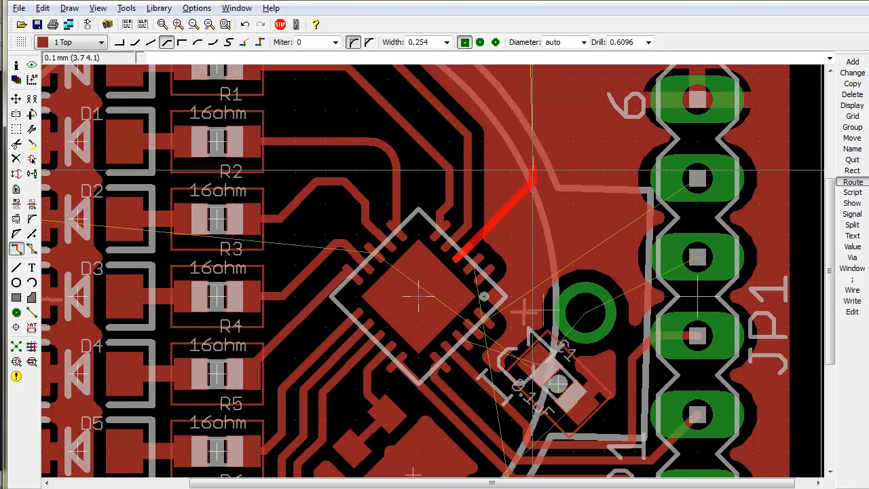
scroll(531, 170, "down", 2)
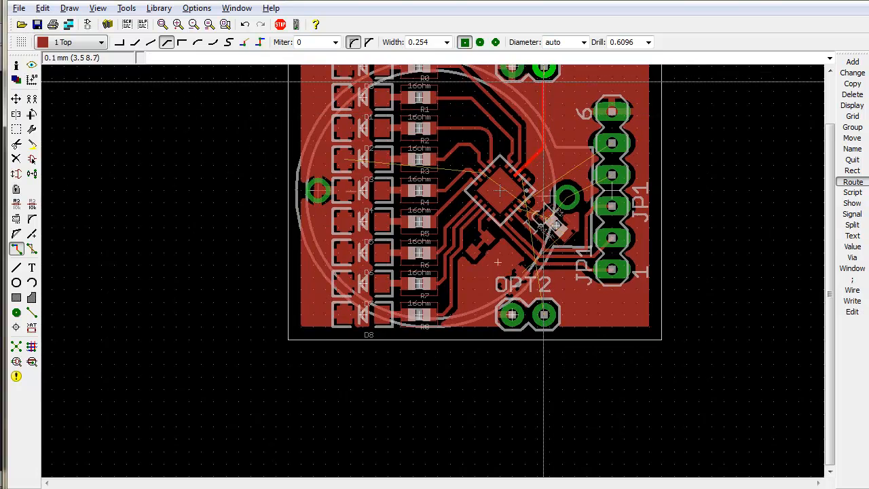
left_click(543, 67)
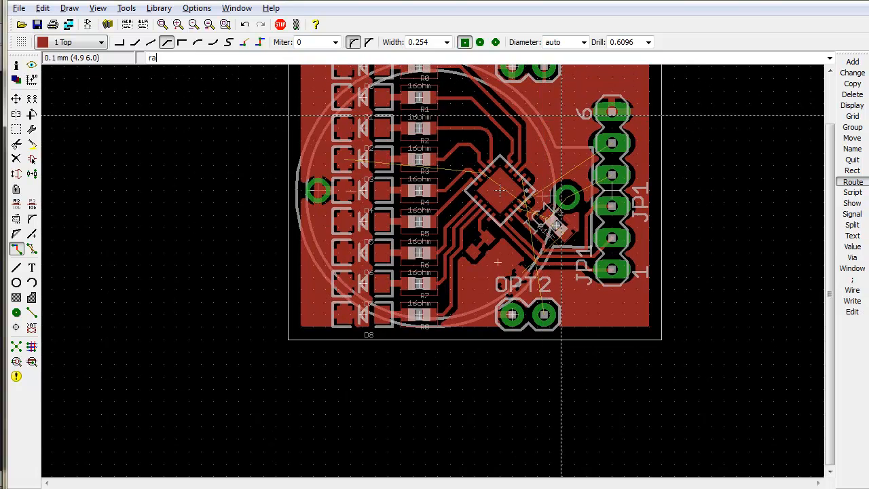
scroll(560, 115, "up", 2)
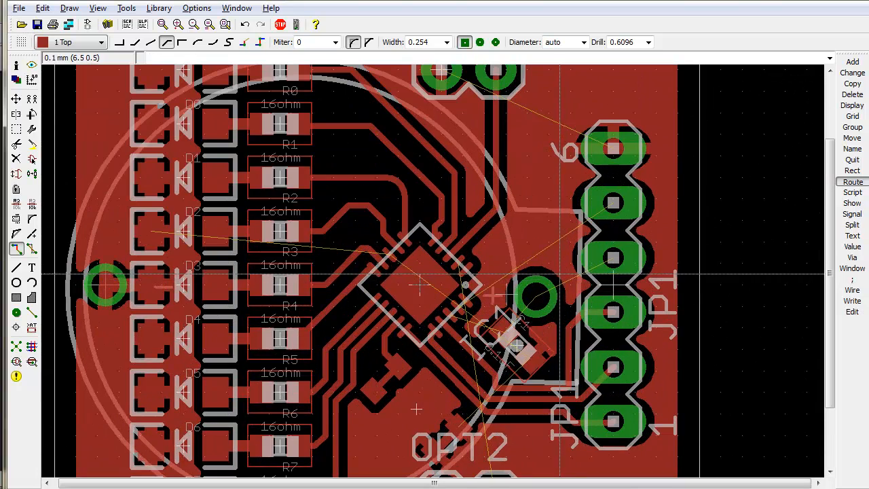
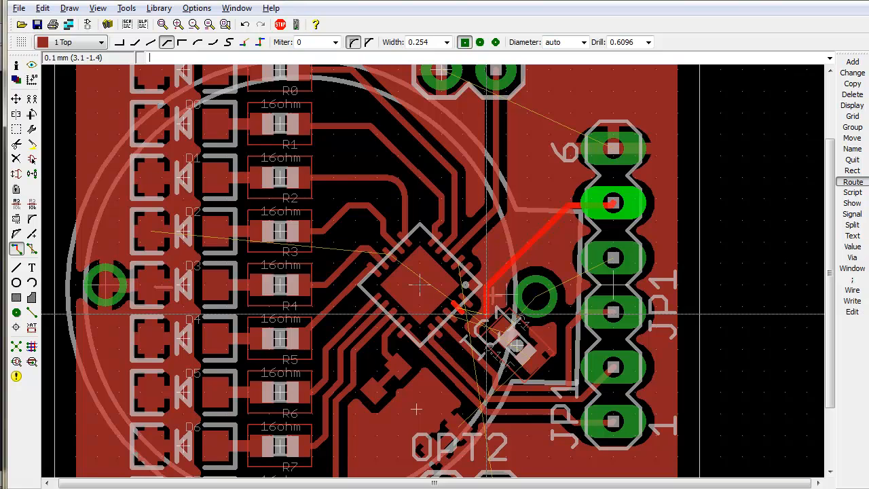
Route JP1 pin 5 at 0.254 mm to the second pin below the chip's right corner and recompute the ratsnest.
left_click(494, 299)
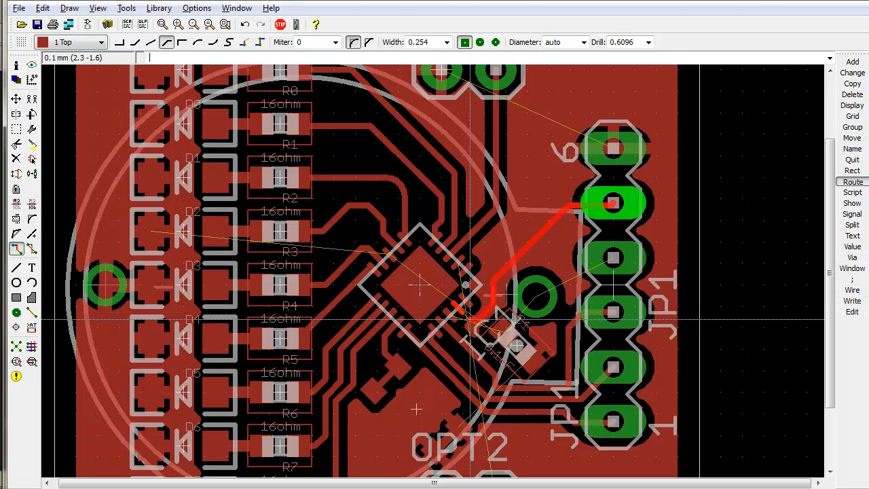
key("Escape")
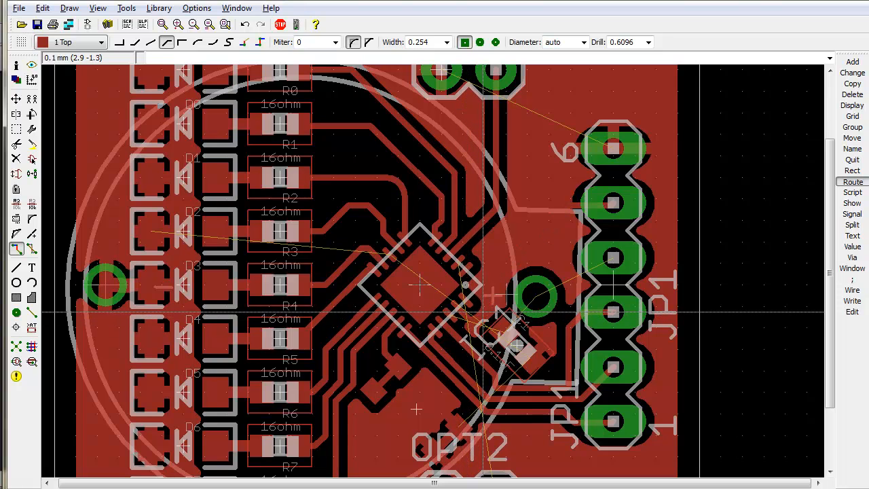
type("ra")
key("Return")
scroll(519, 268, "down", 2)
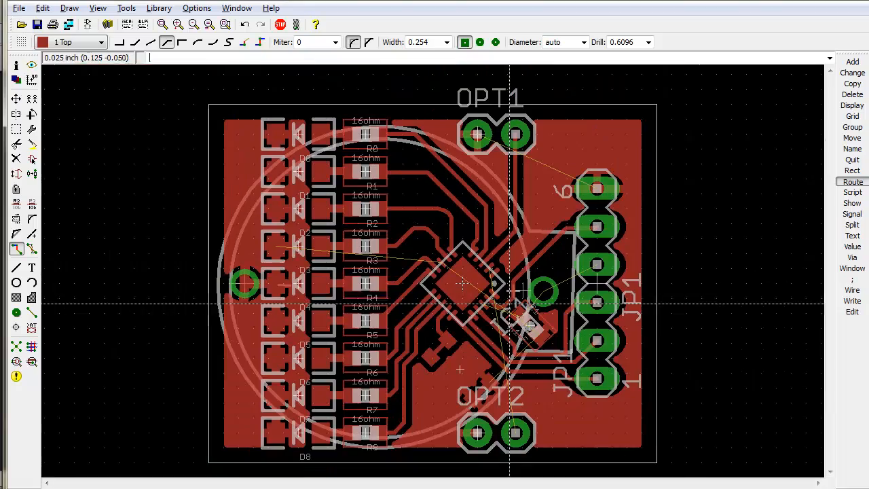
scroll(519, 268, "up", 1)
scroll(493, 411, "down", 3)
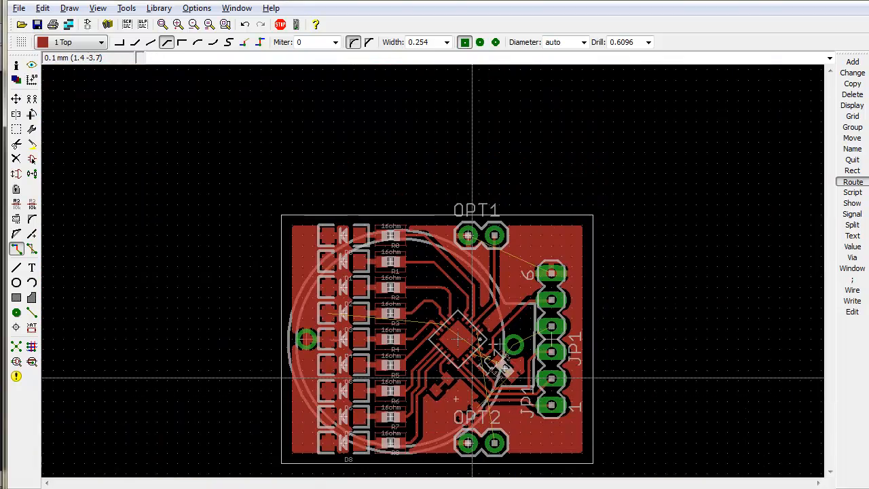
left_click(478, 332)
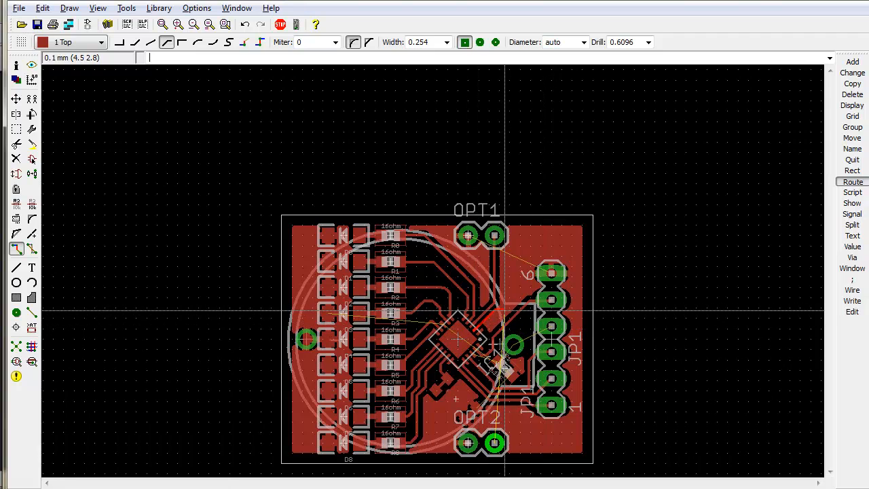
left_click(526, 279)
right_click(539, 241)
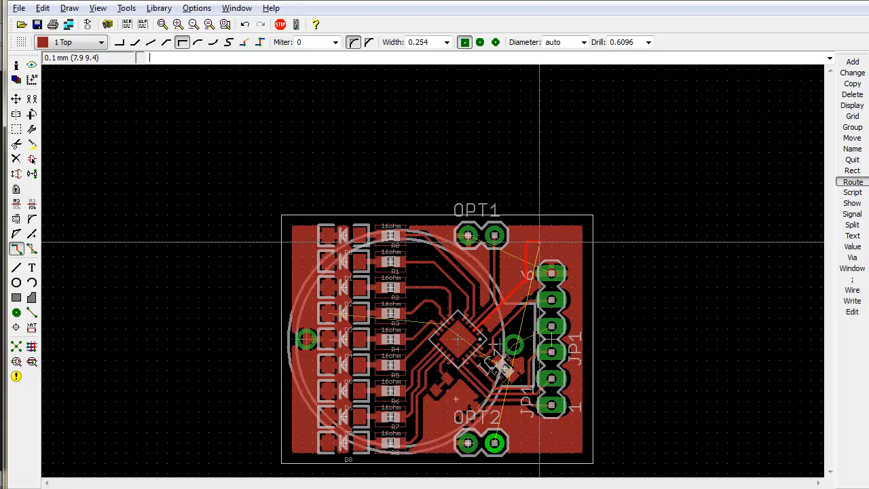
right_click(541, 242)
right_click(536, 241)
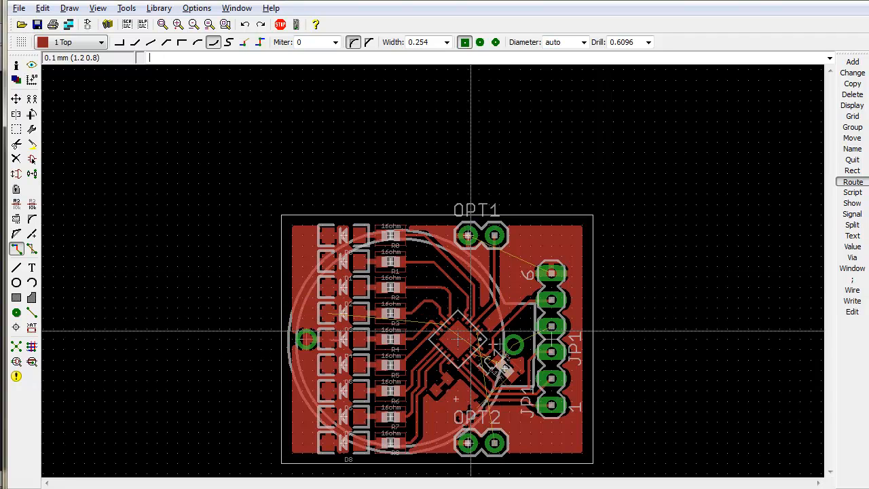
Route a 0.254 mm trace from the chip pin beside the OPT1 trace around the outside of JP1 to OPT2's right-hand pad.
right_click(554, 242)
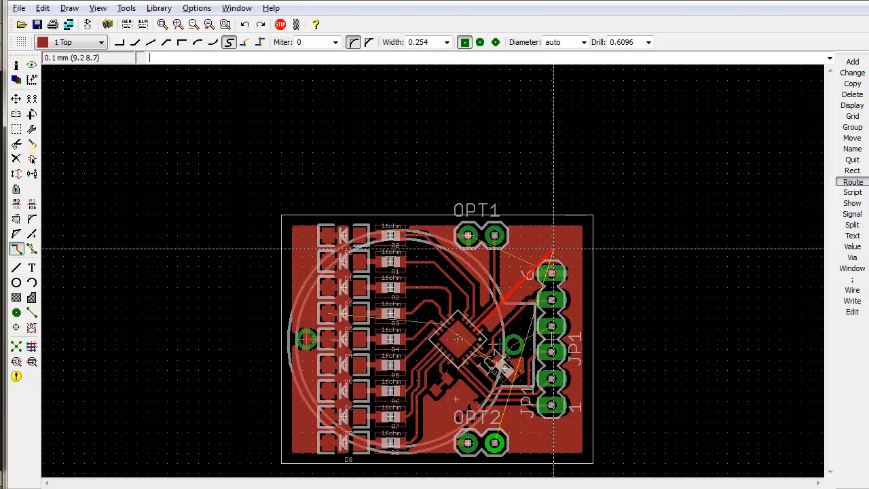
right_click(550, 249)
scroll(548, 252, "up", 2)
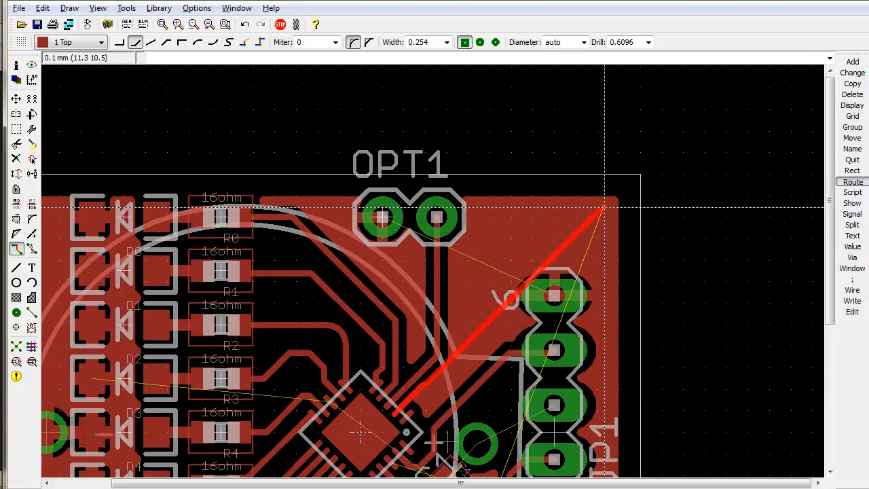
left_click(489, 319)
left_click(531, 240)
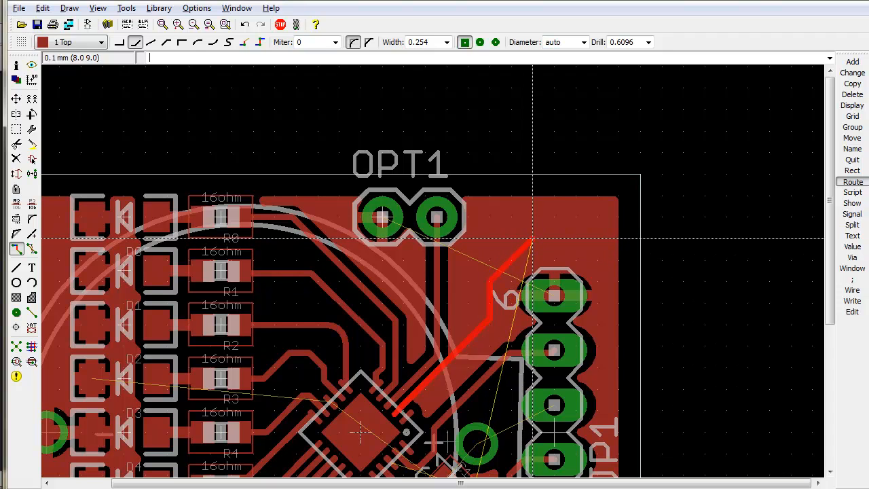
left_click(616, 256)
scroll(638, 450, "down", 4)
key("alt+F2")
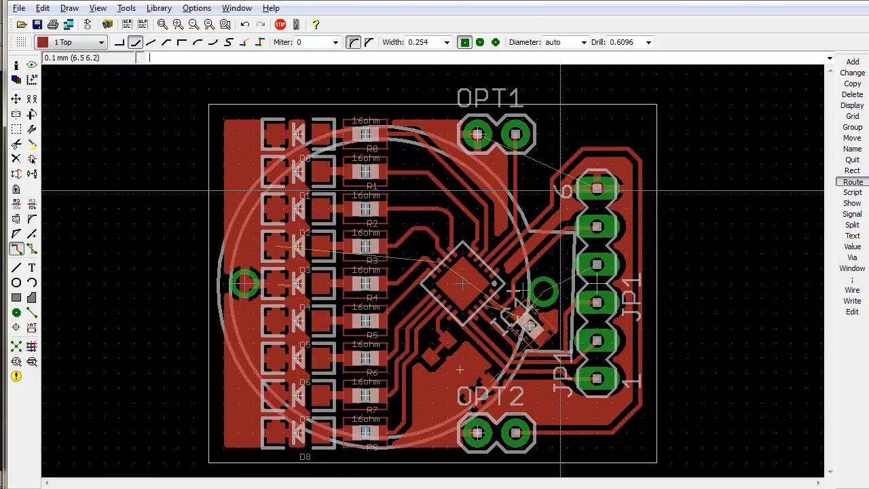
Route VCC at 0.3048 mm from JP1 pin 4 through the round pad and the 0.1uF capacitor to the chip's lower-right edge.
scroll(499, 290, "up", 3)
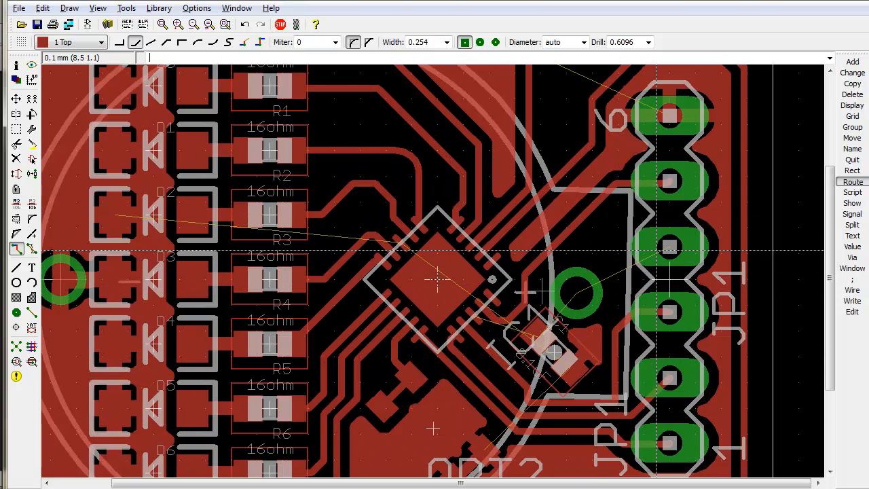
left_click(537, 337)
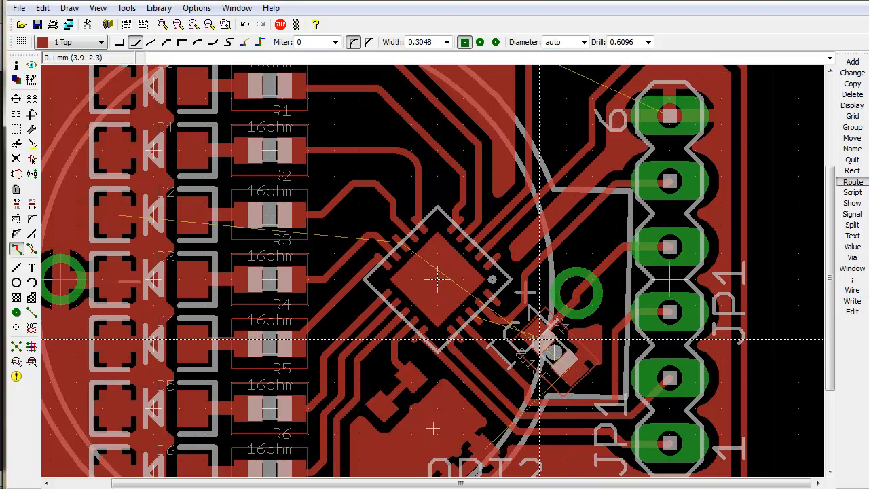
left_click(476, 317)
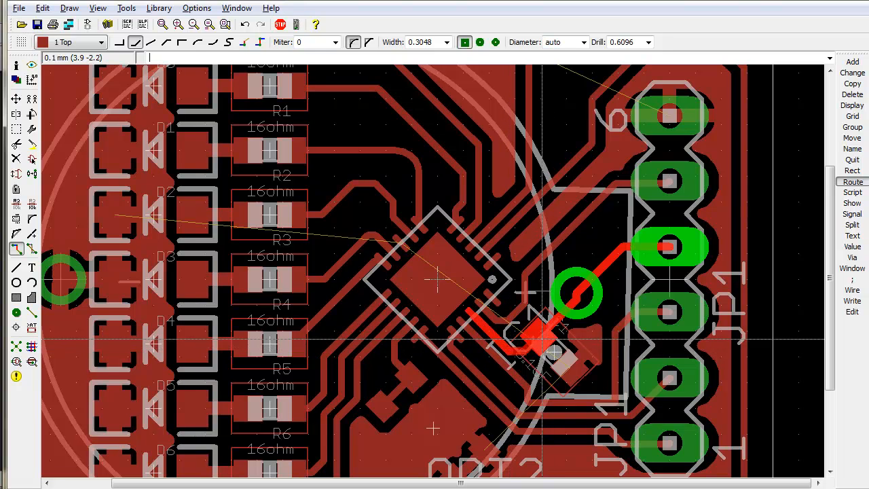
key("Escape")
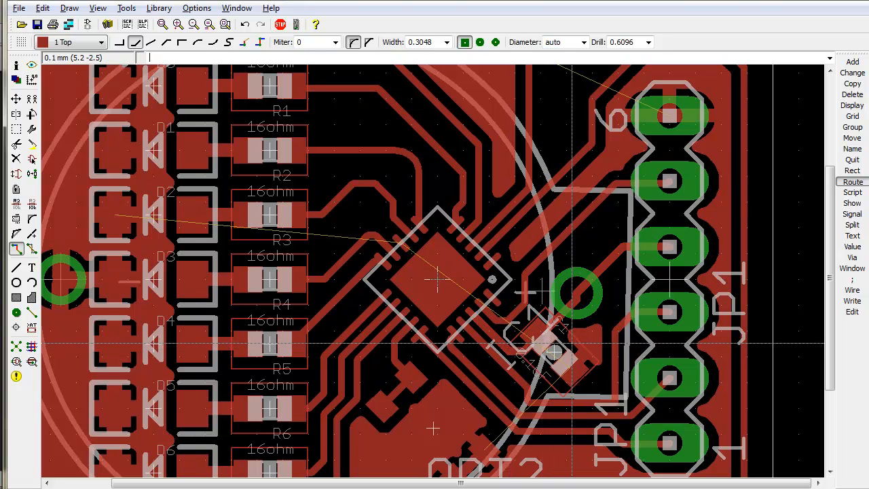
Check the properties of the VCC trace segment at the chip and change the board grid units to inches.
scroll(573, 345, "up", 8)
right_click(560, 385)
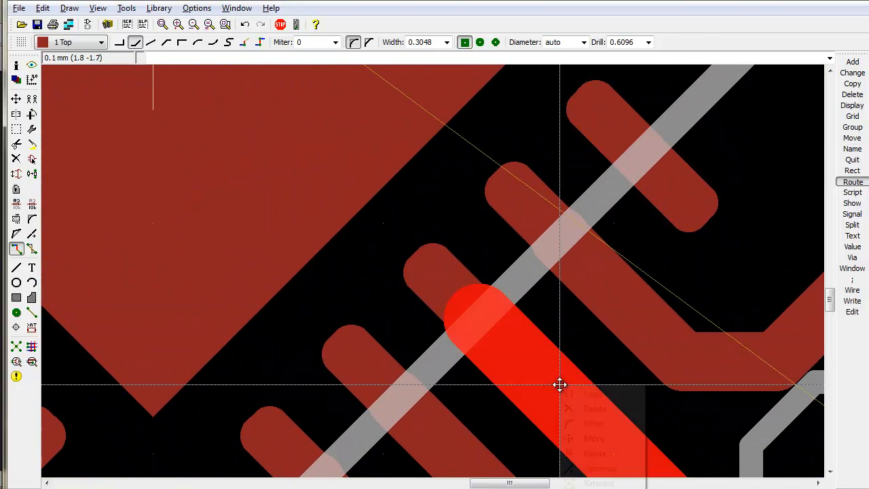
left_click(595, 487)
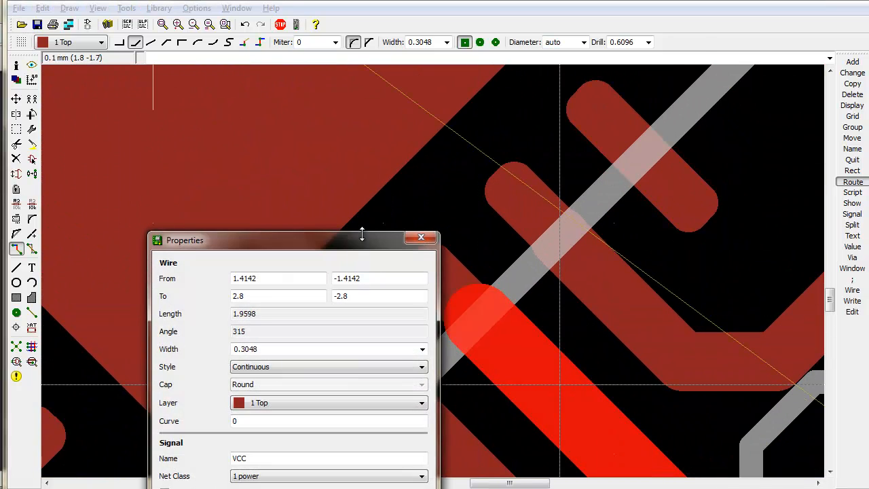
left_click_drag(363, 247, 476, 122)
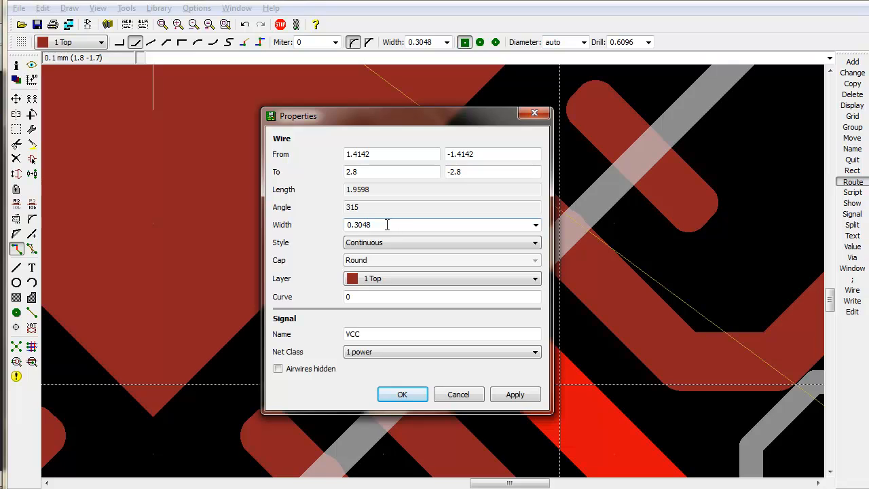
key("Escape")
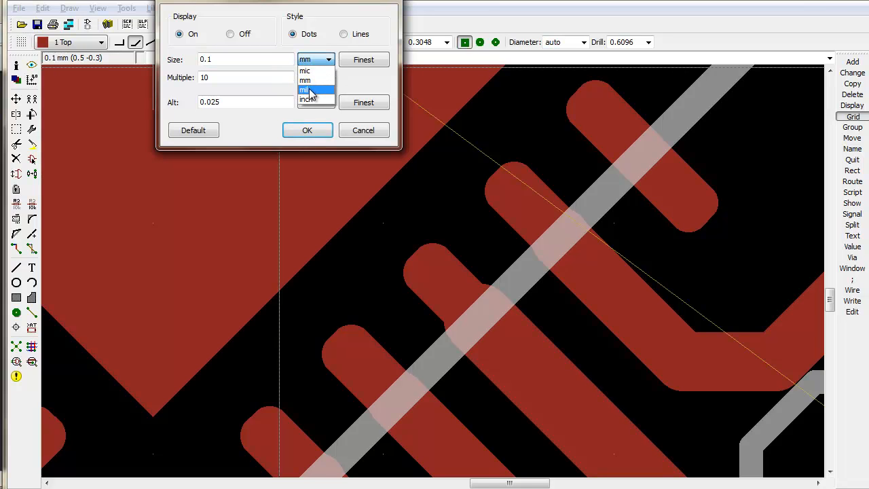
left_click(307, 130)
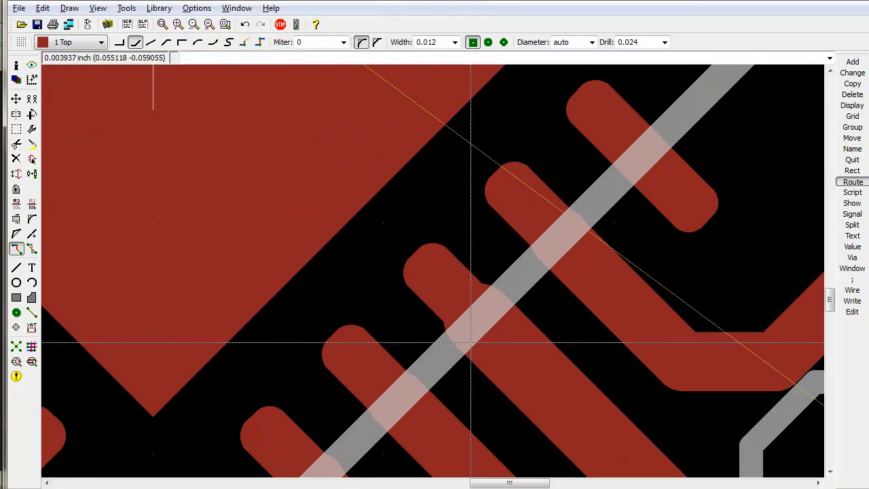
Set the width of the VCC trace segment leaving the chip to 0.008 inch.
right_click(600, 415)
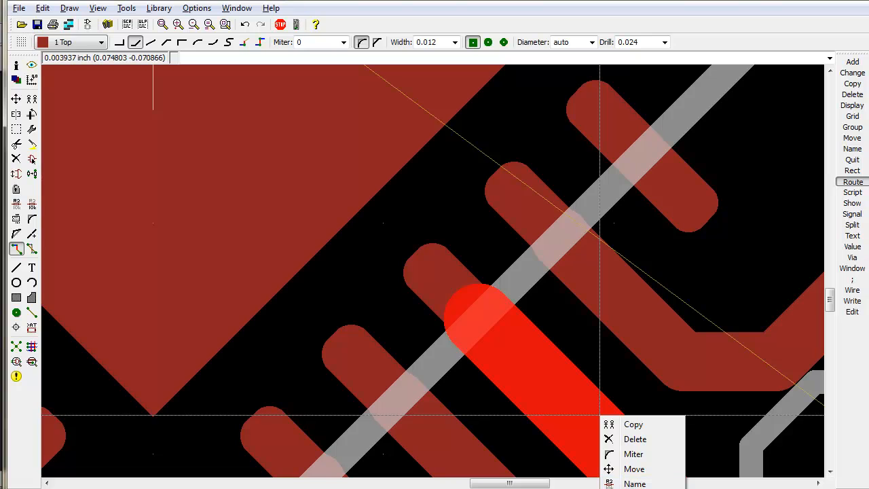
left_click(634, 488)
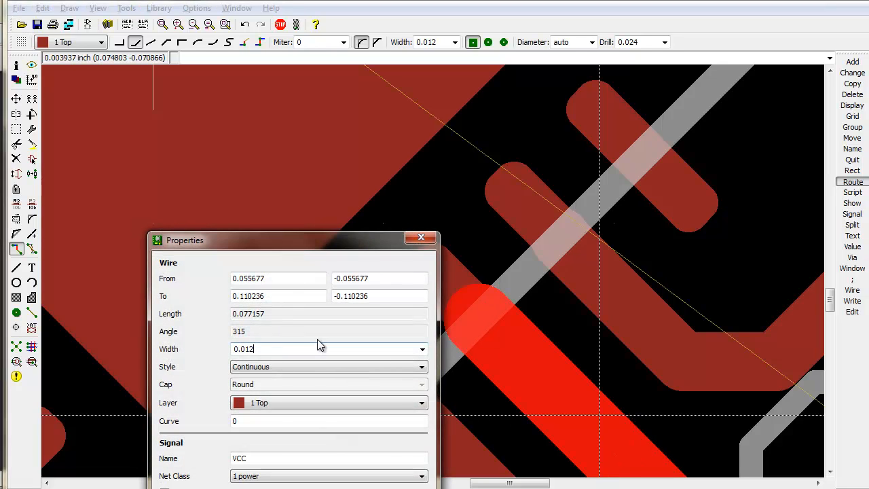
key("BackSpace")
key("BackSpace")
type("08")
key("Return")
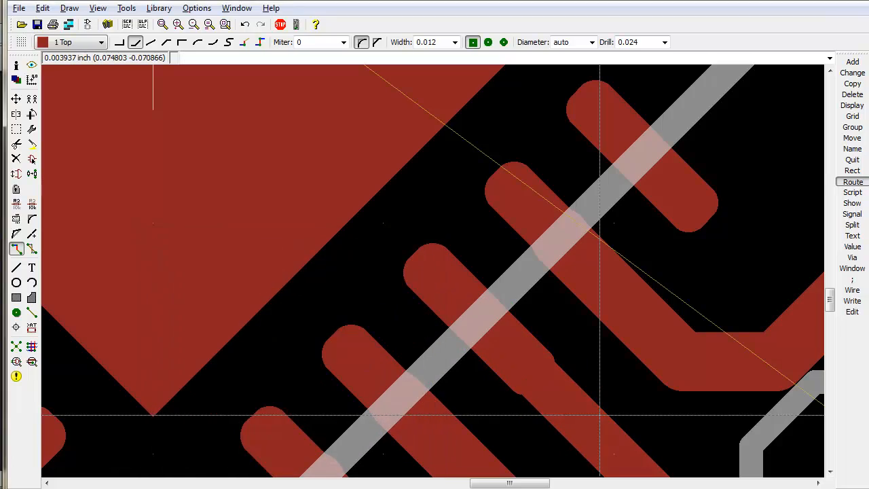
Widen the VCC trace segment between the chip and the 0.1uF capacitor through its properties.
key("alt+F2")
scroll(524, 337, "up", 10)
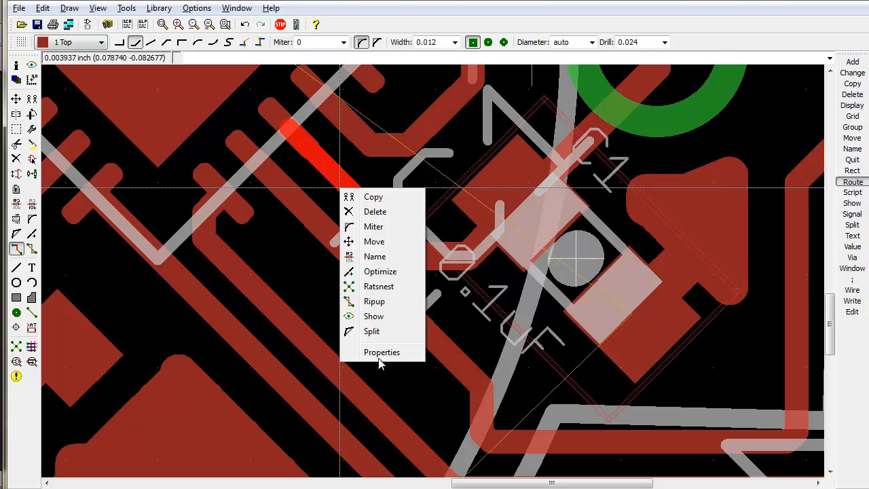
left_click(381, 352)
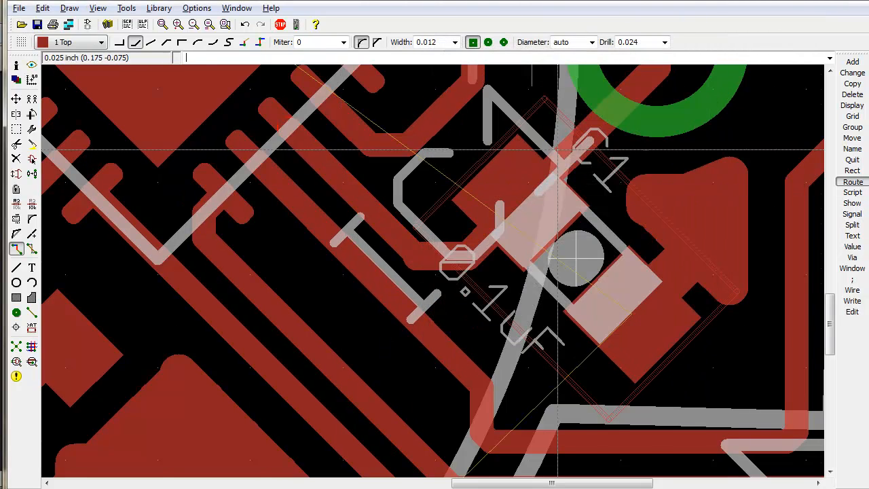
Set the line width to apply with the Change command to 0.01 inch.
scroll(356, 202, "down", 5)
scroll(502, 251, "up", 8)
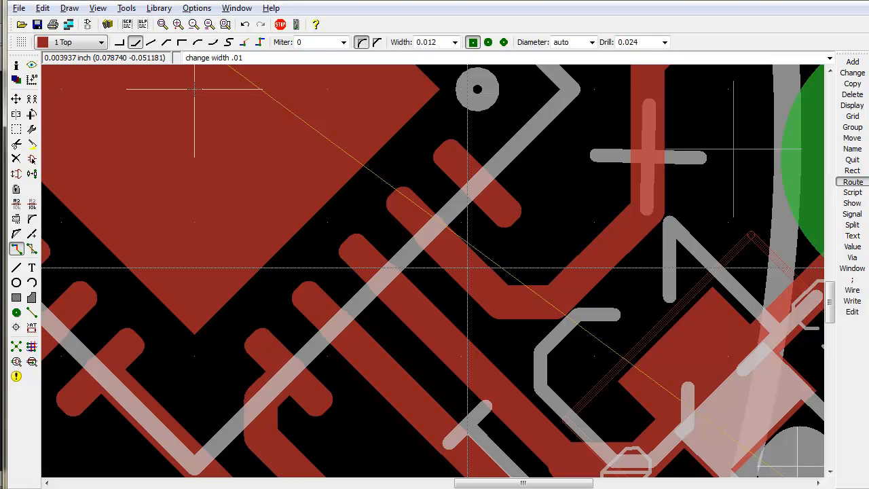
key("Return")
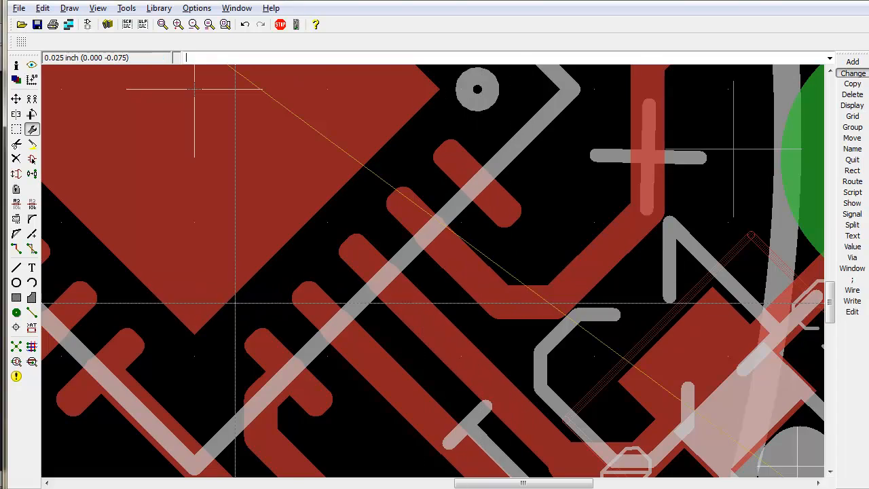
Examine the whole board and the remaining unrouted connections around the chip and the LED and resistor columns.
key("alt+F2")
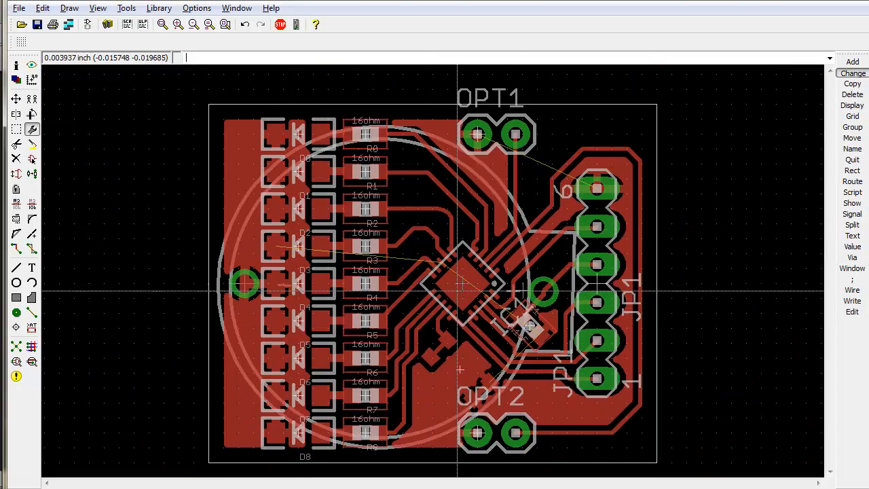
scroll(457, 294, "up", 5)
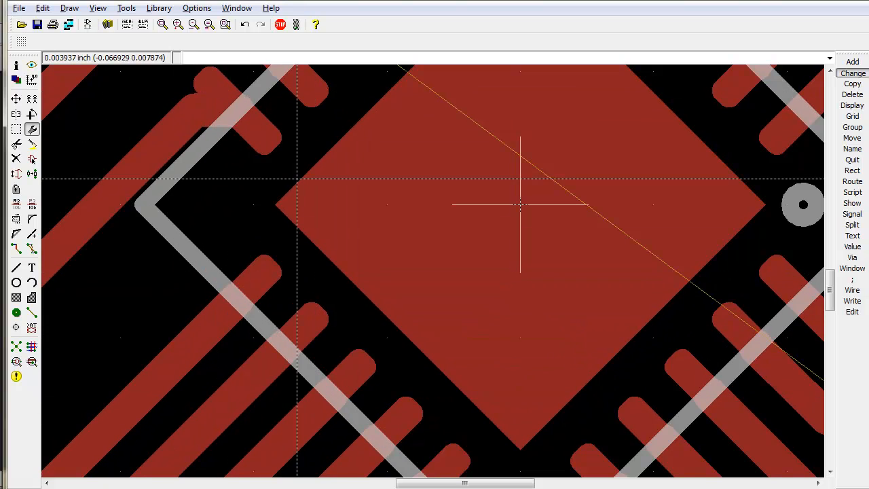
scroll(747, 387, "down", 1)
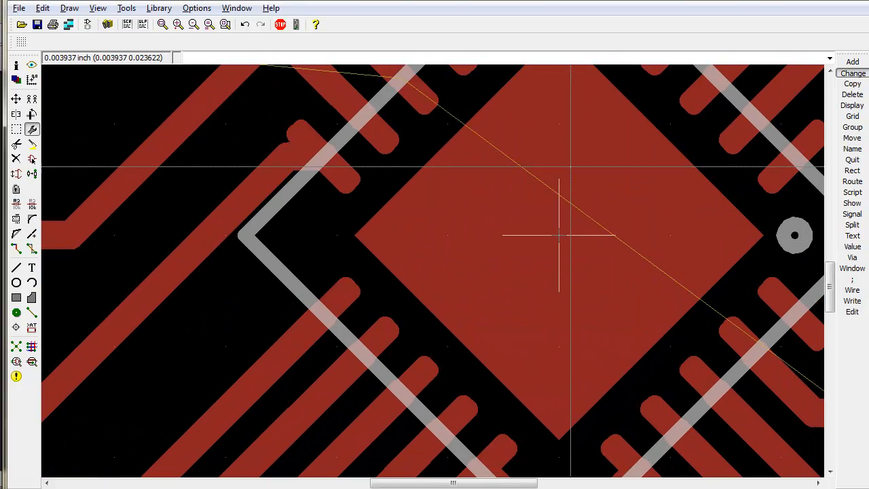
key("alt+F2")
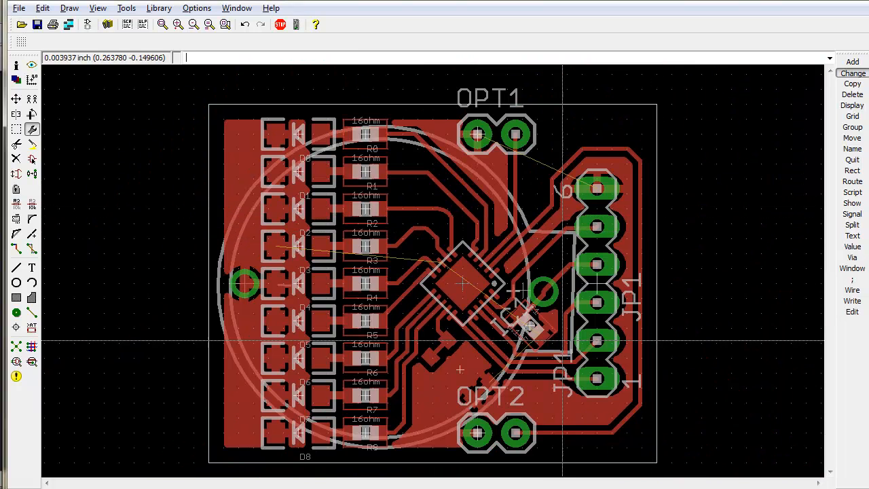
scroll(587, 251, "down", 1)
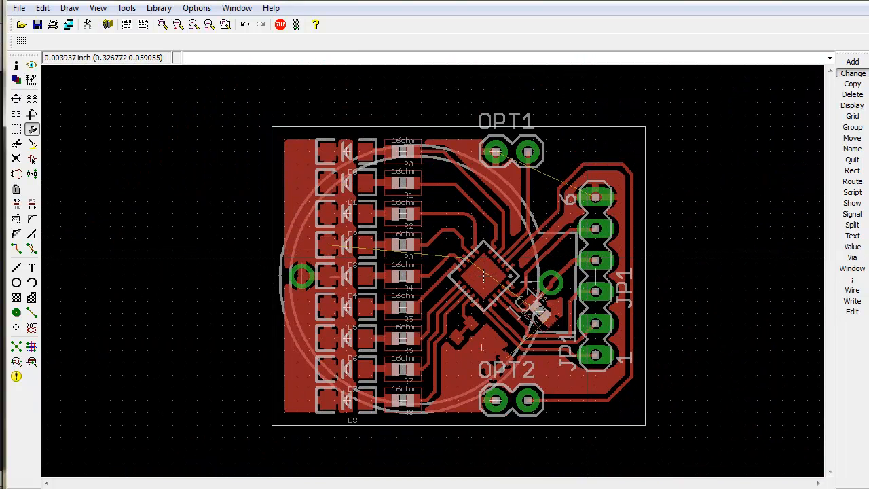
scroll(596, 253, "up", 1)
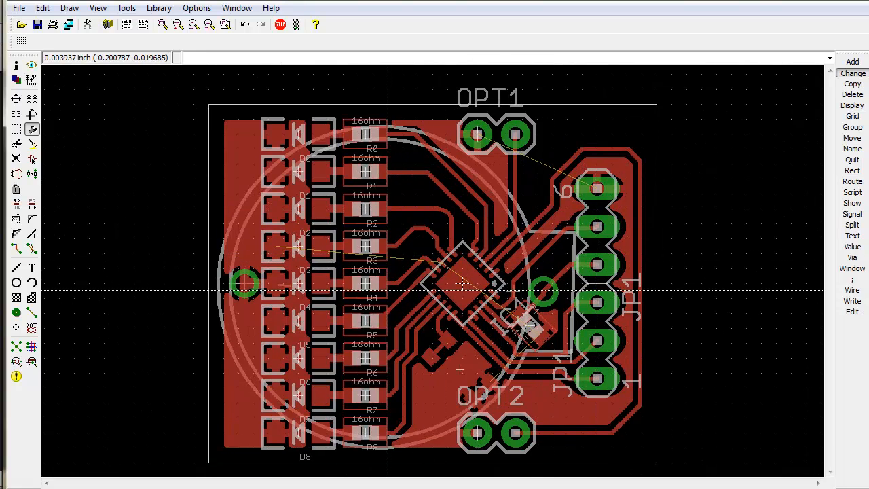
scroll(387, 291, "up", 2)
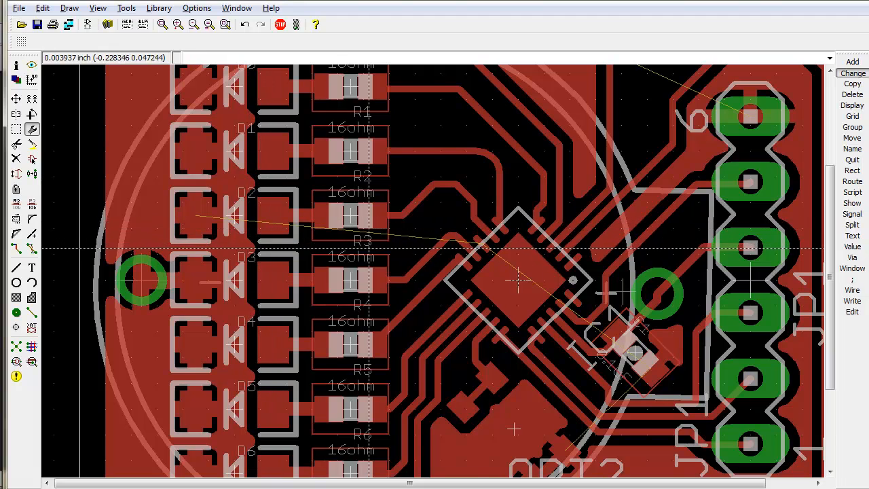
scroll(296, 251, "up", 2)
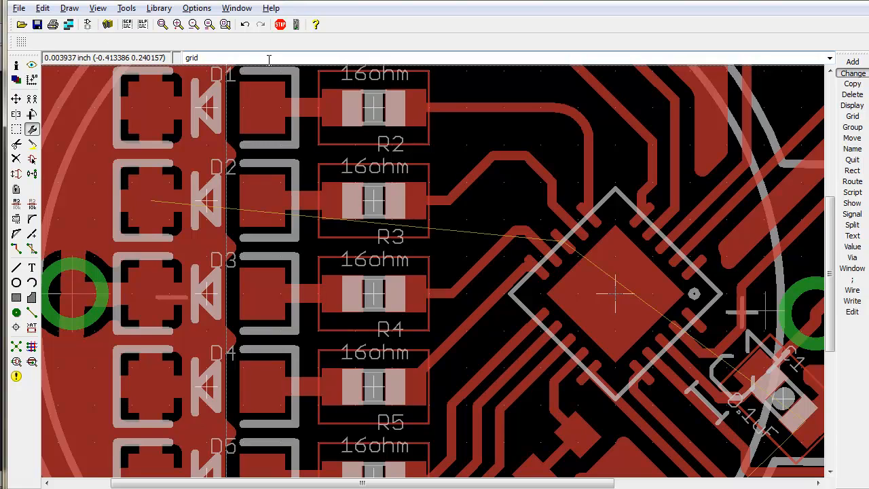
Change the board grid units to millimetres.
key("Return")
left_click(328, 60)
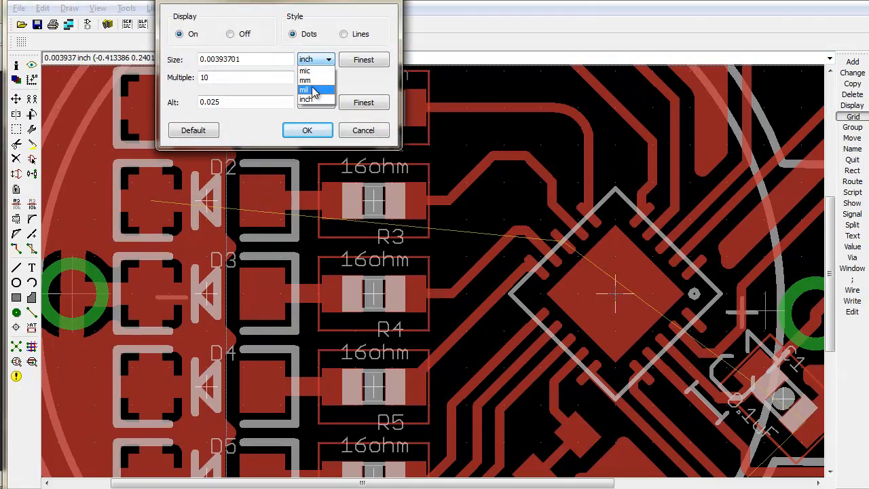
left_click(309, 77)
left_click(307, 130)
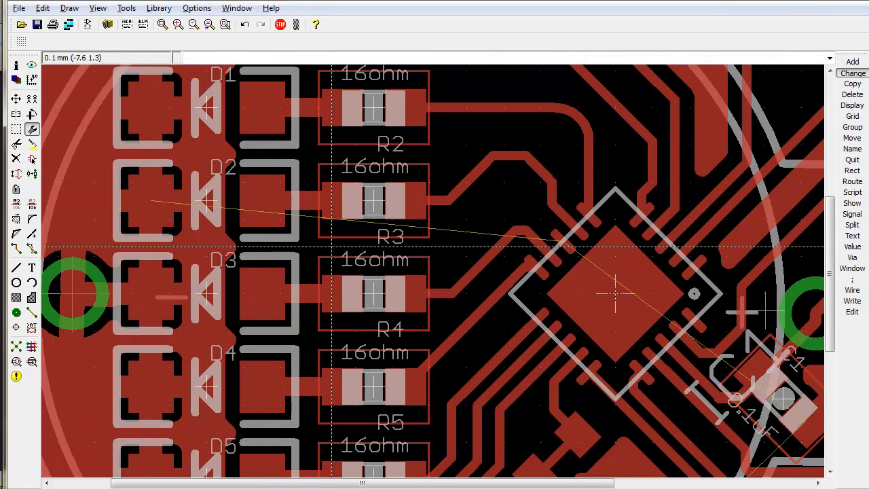
Check the properties of the GND polygon through its upper outline edge.
scroll(271, 203, "down", 3)
scroll(273, 233, "up", 2)
scroll(273, 233, "down", 2)
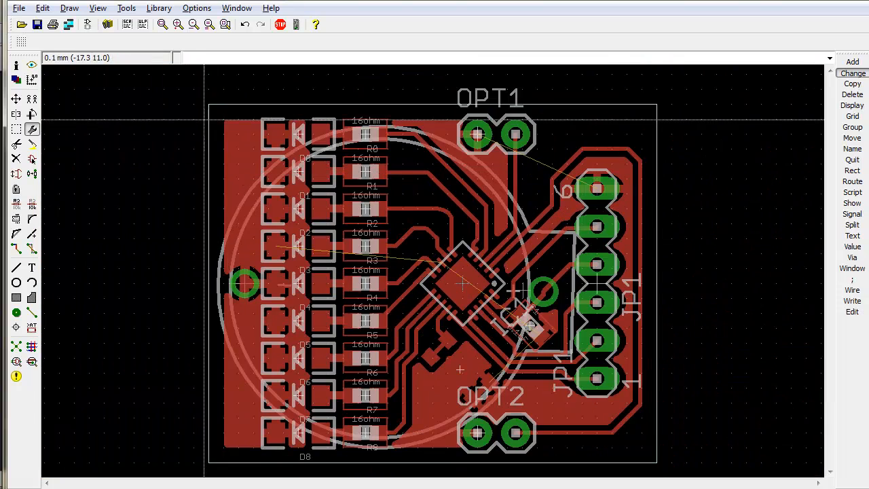
right_click(233, 108)
left_click(276, 310)
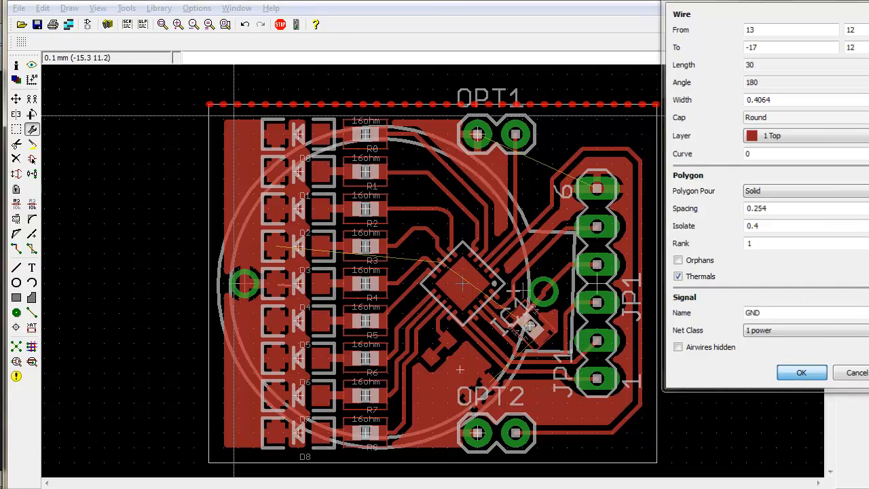
left_click(804, 371)
Check the properties of resistor R4 and leave them as they are.
scroll(387, 289, "up", 2)
scroll(387, 290, "up", 2)
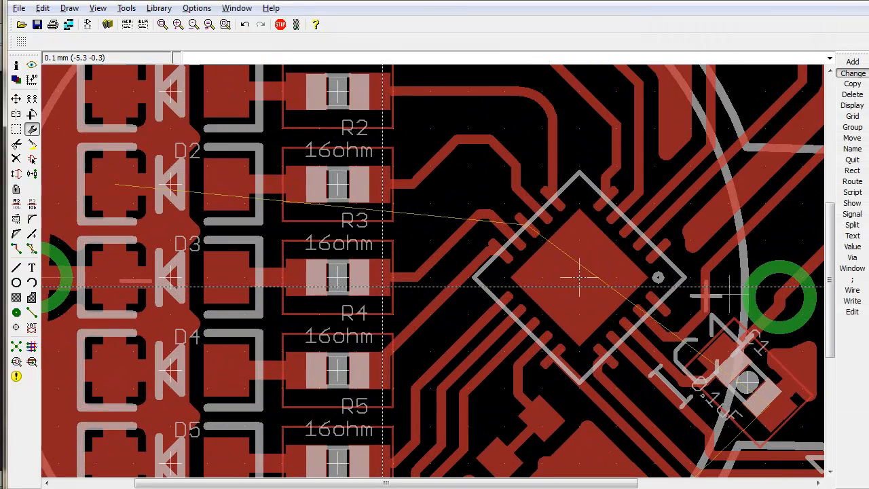
right_click(340, 275)
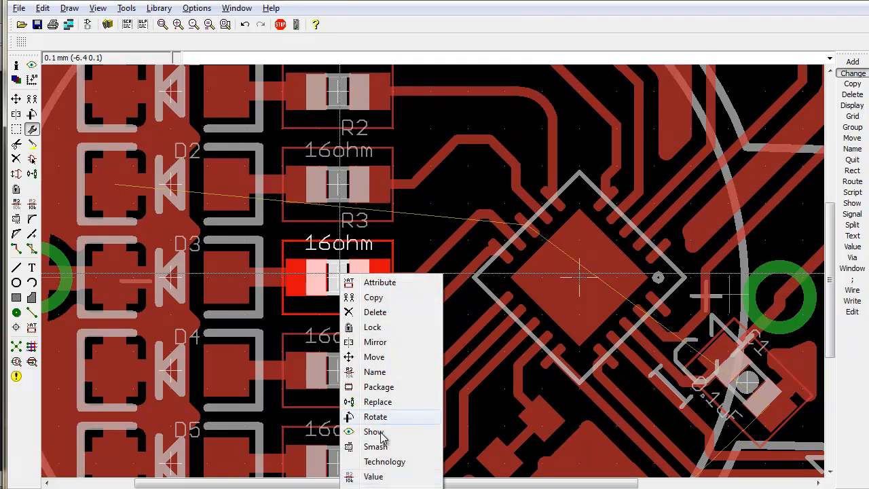
left_click(373, 488)
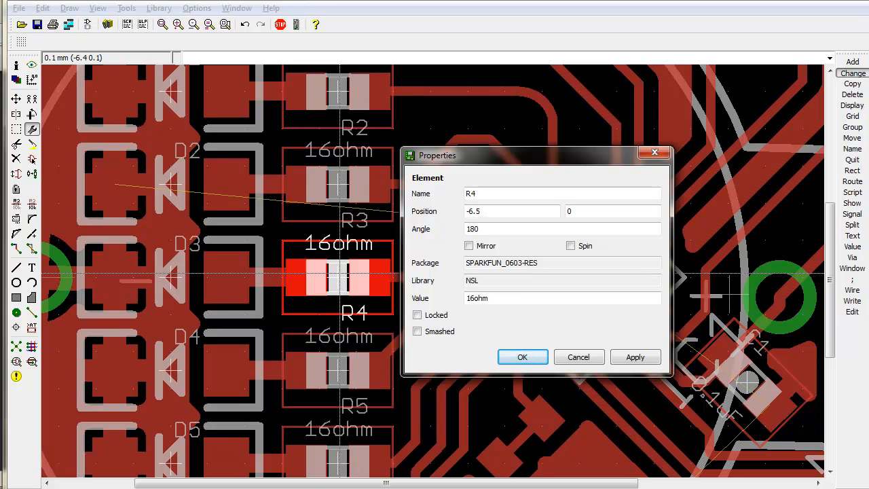
left_click(579, 357)
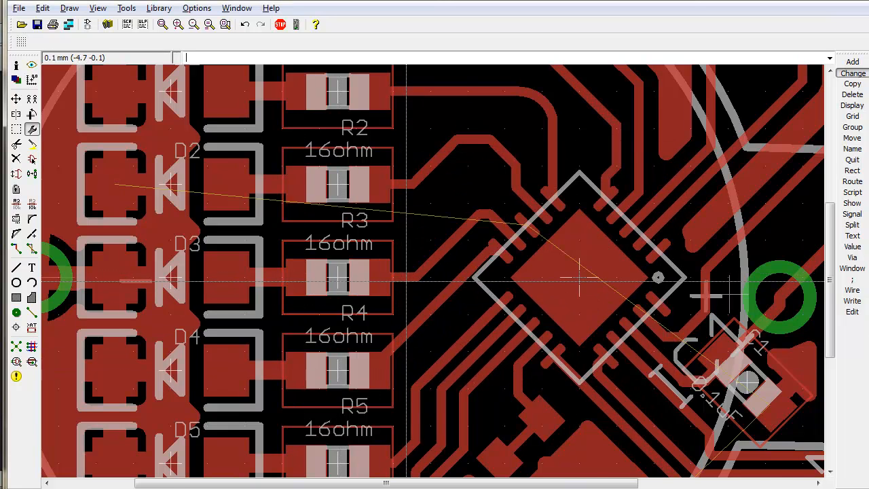
scroll(613, 277, "up", 1)
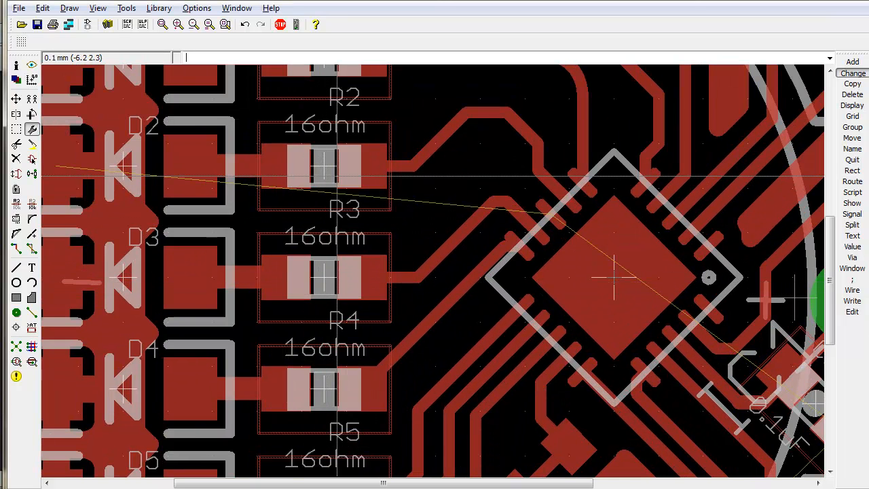
type("mo")
key("Return")
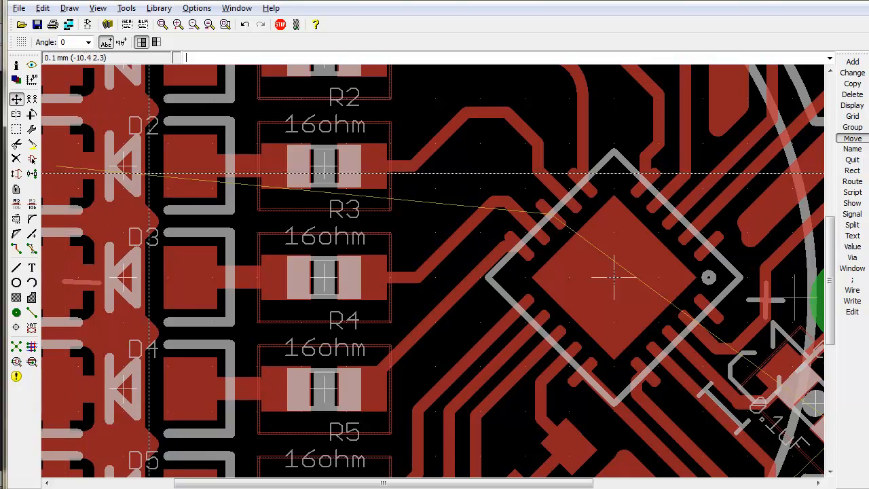
scroll(234, 235, "up", 1)
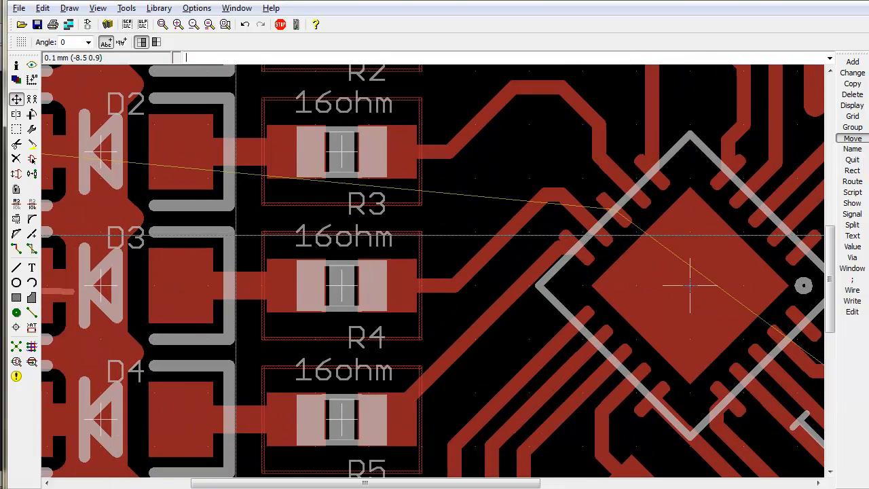
scroll(235, 236, "down", 1)
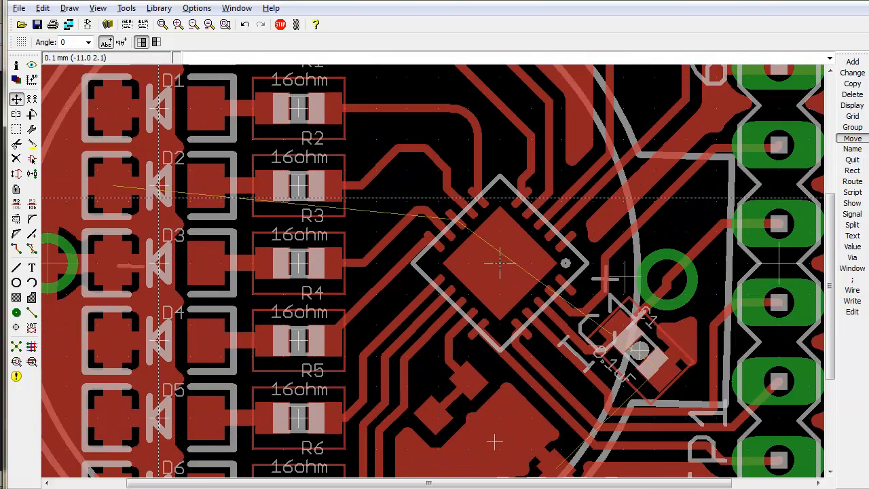
Route a GND stub about 1.25 mm long and 0.3048 mm wide diagonally outward from the chip's upper-left edge and check its properties.
key("Return")
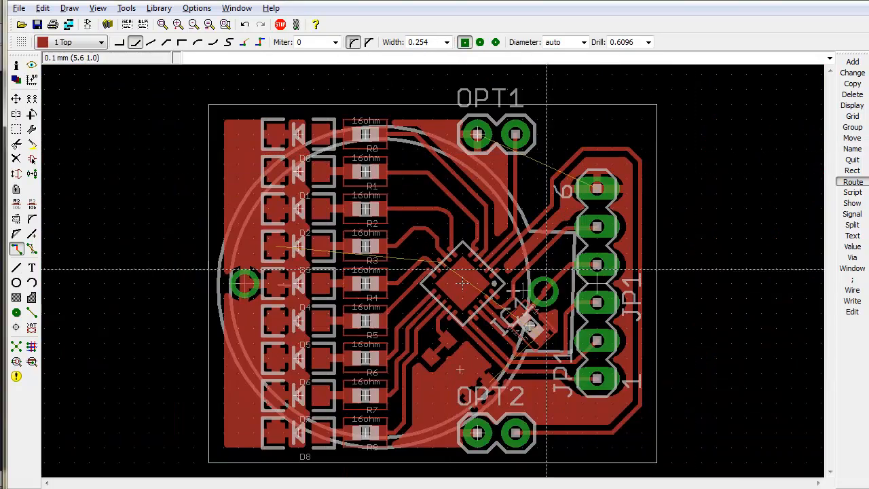
scroll(529, 273, "up", 6)
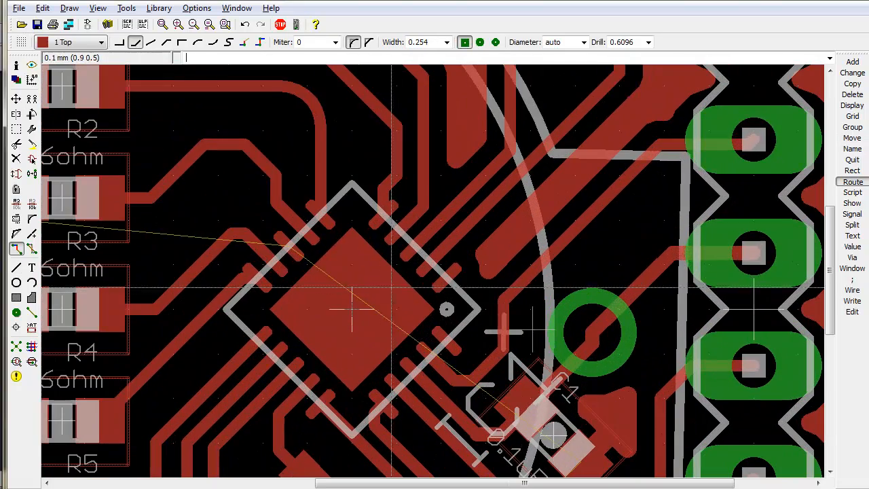
left_click(275, 234)
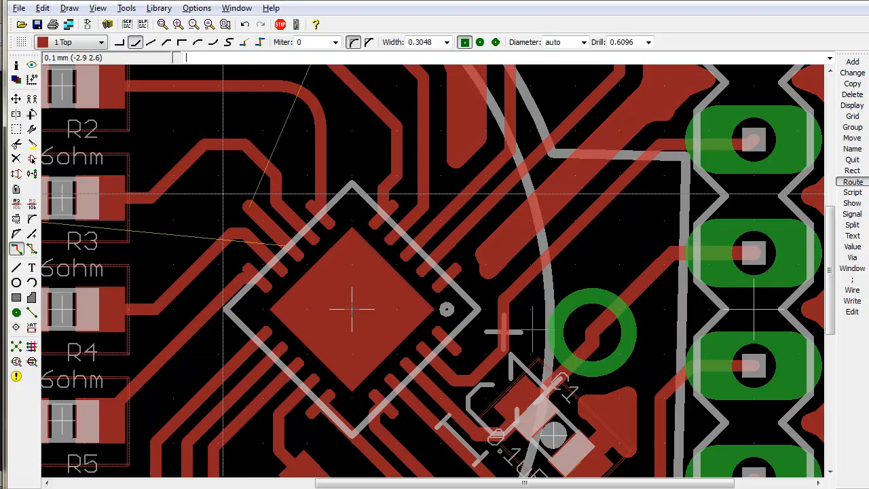
right_click(265, 229)
left_click(322, 394)
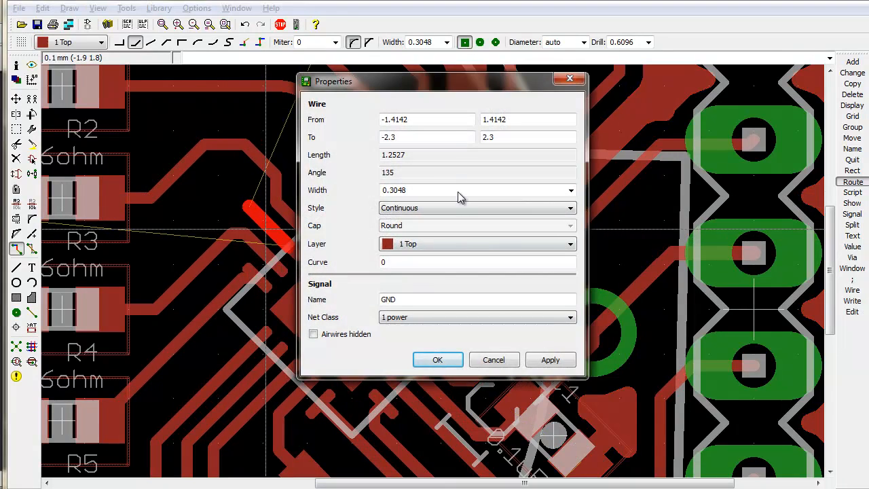
key("Escape")
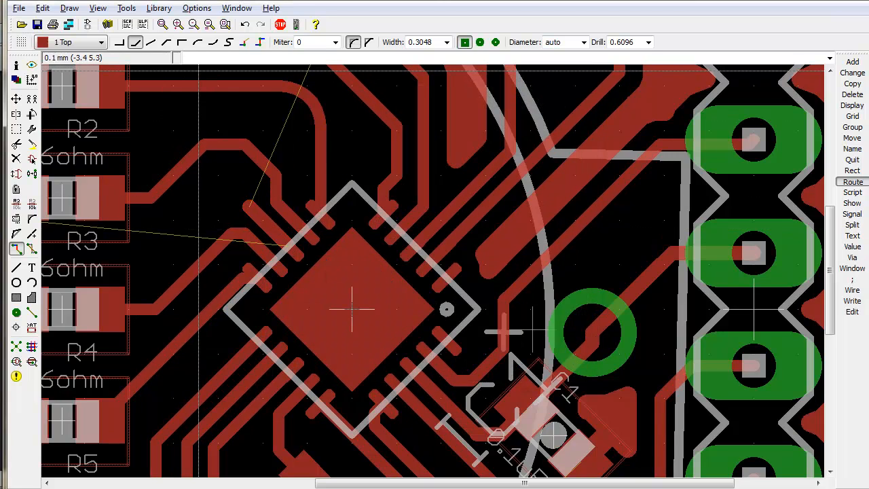
Switch the grid units to inches and set the width of the GND stub at the chip's upper-left edge to 0.01 inch.
type("grid")
key("Return")
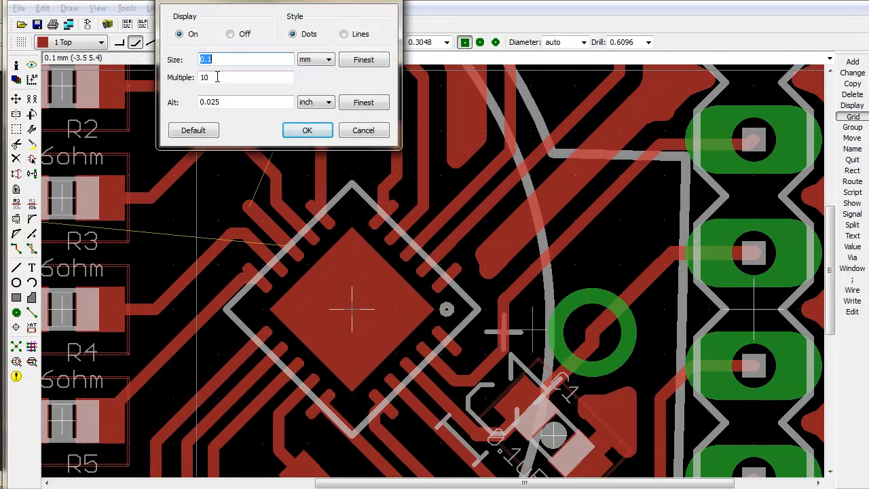
left_click(316, 64)
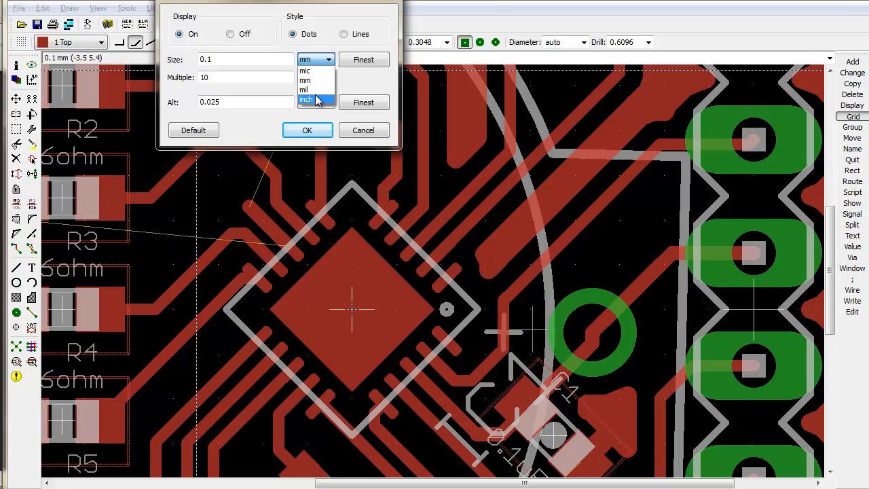
left_click(316, 100)
left_click(307, 130)
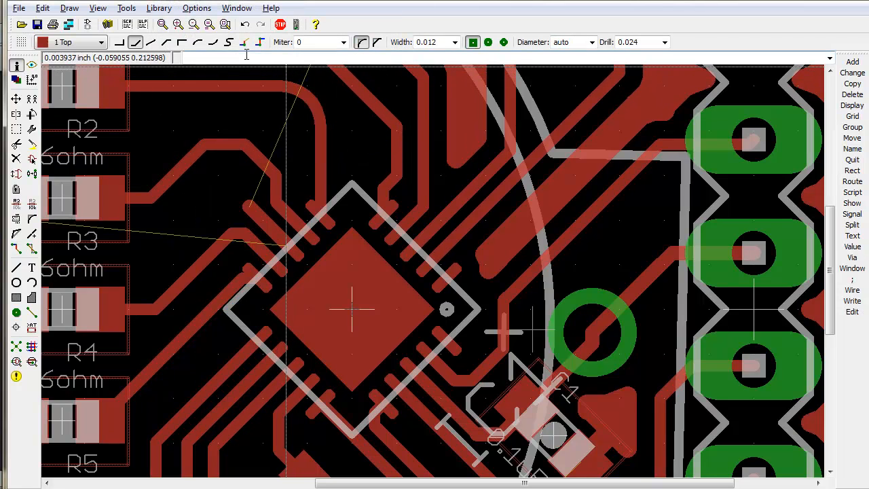
left_click(270, 222)
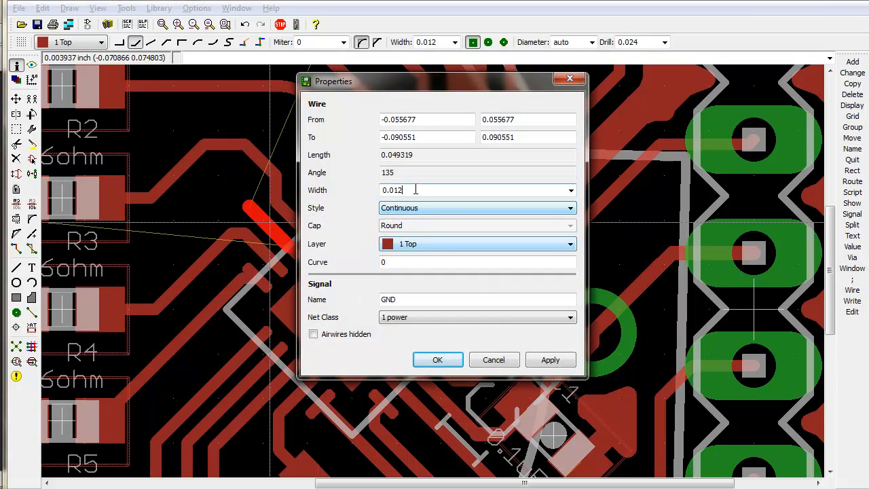
key("BackSpace")
key("Return")
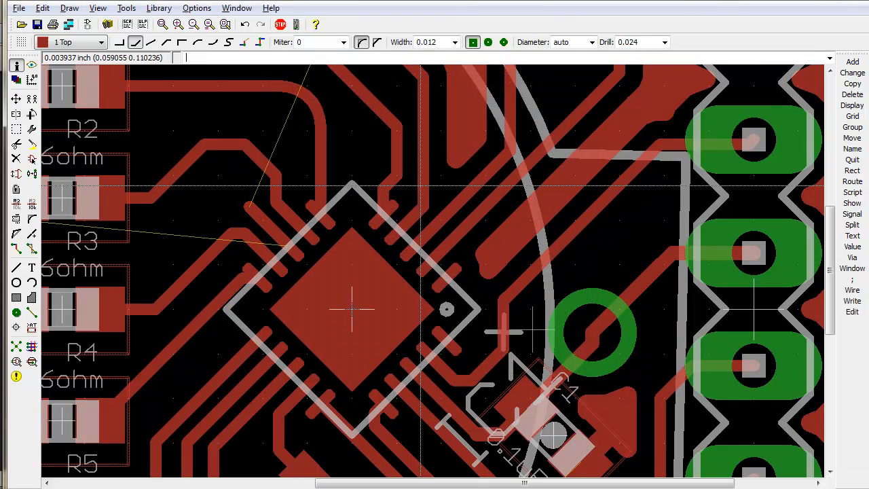
Return the board grid units to millimetres.
type("grid")
key("Return")
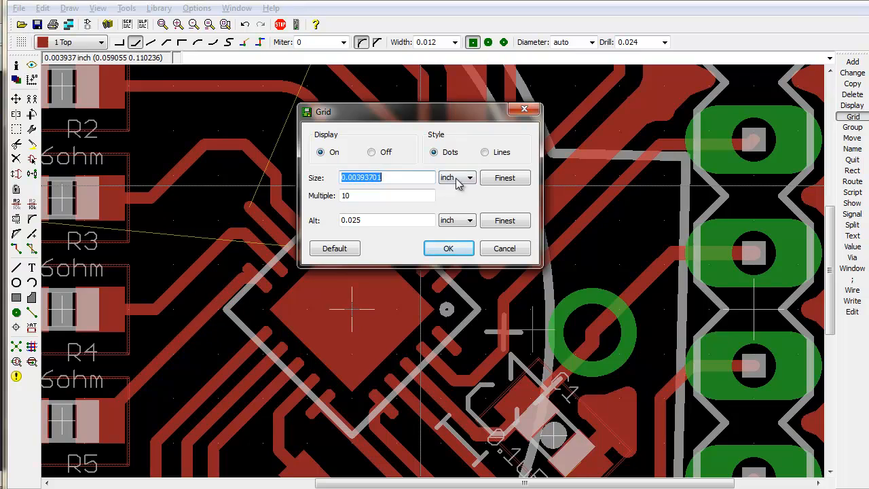
left_click(458, 177)
left_click(448, 200)
left_click(449, 249)
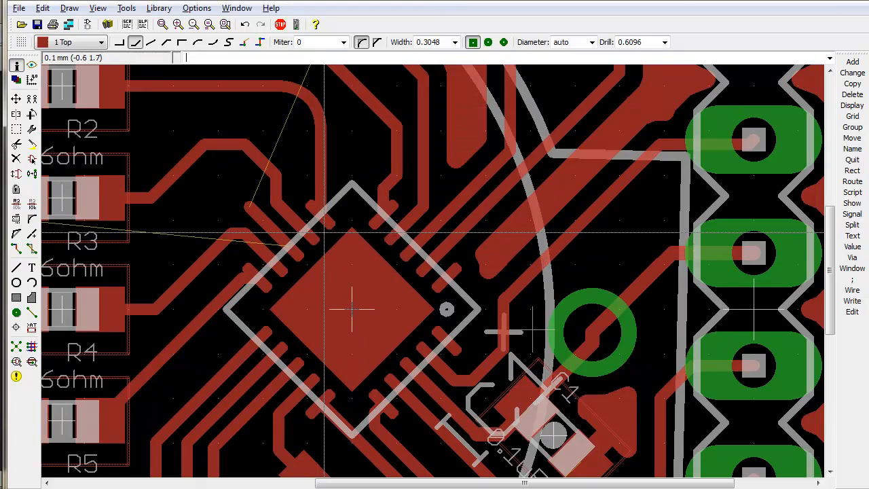
scroll(455, 265, "down", 7)
scroll(455, 265, "up", 7)
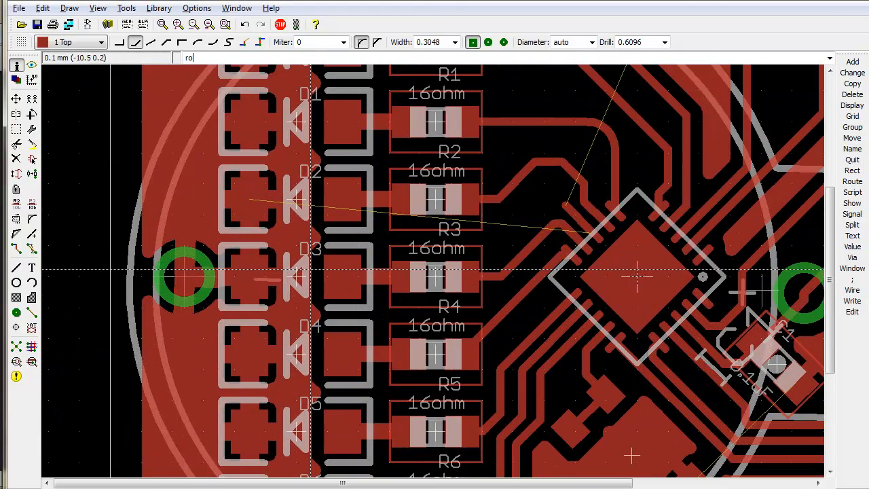
Route a 0.3048 mm GND trace from the stub at the chip's upper-left edge between R3 and R4 to the LED ground area and recalculate the ratsnest.
left_click(596, 236)
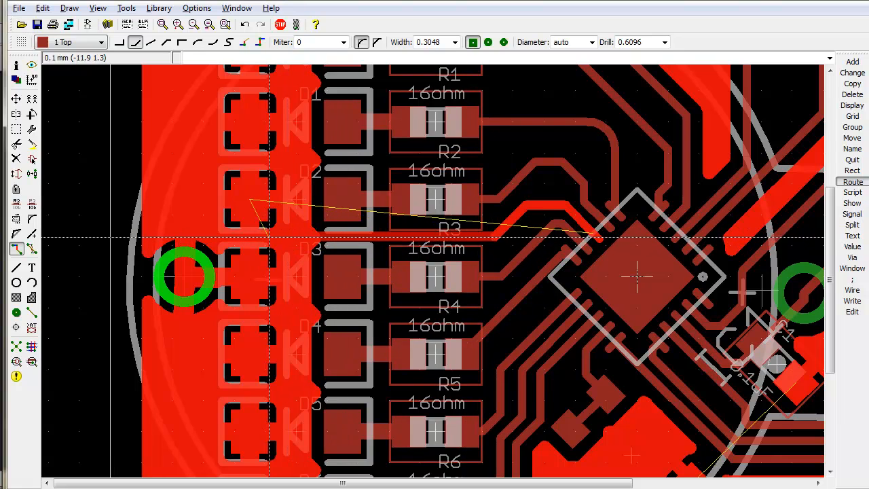
key("Return")
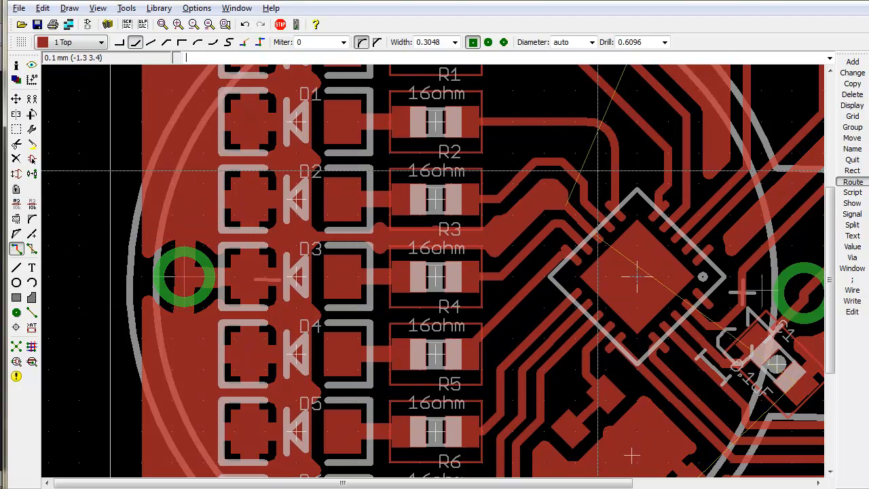
key("alt")
Route a 0.3048 mm GND trace from C1's ground pad between JP1 pins 3 and 4 to the pour at the board's right edge and recalculate the ratsnest.
scroll(616, 274, "down", 5)
scroll(577, 299, "up", 8)
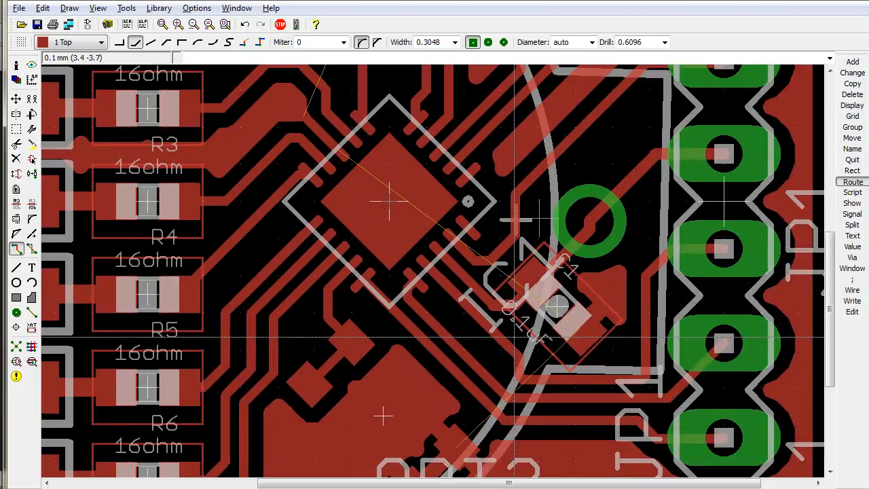
scroll(541, 319, "down", 3)
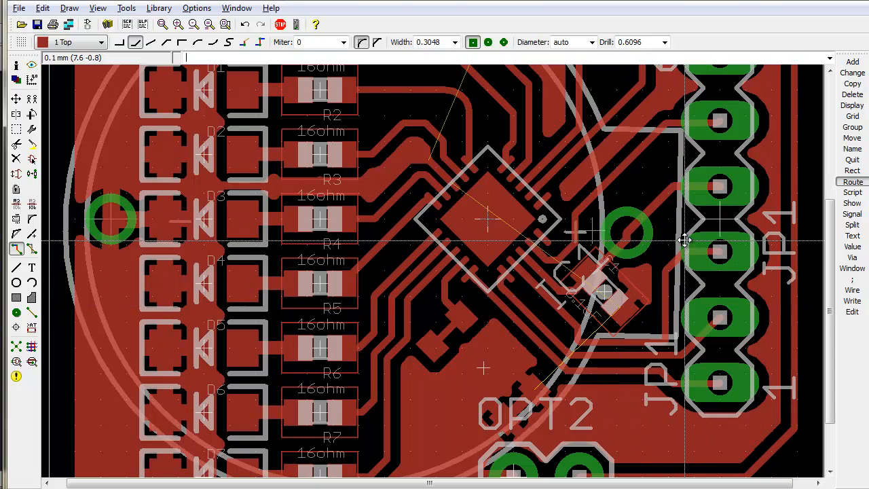
left_click(621, 309)
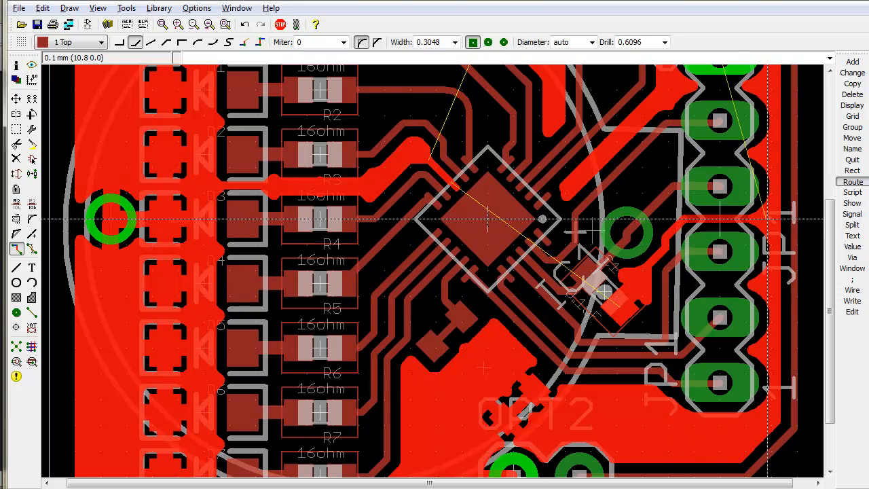
type("ms")
key("Return")
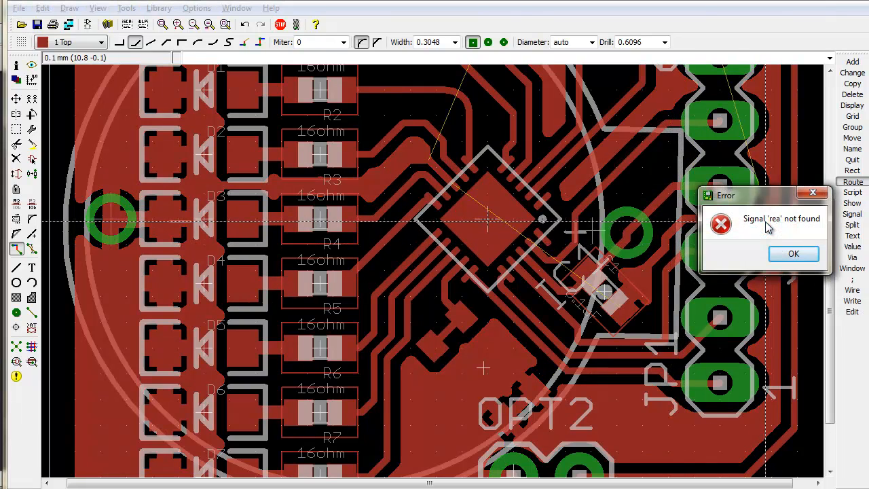
key("Return")
key("Escape")
key("alt+F2")
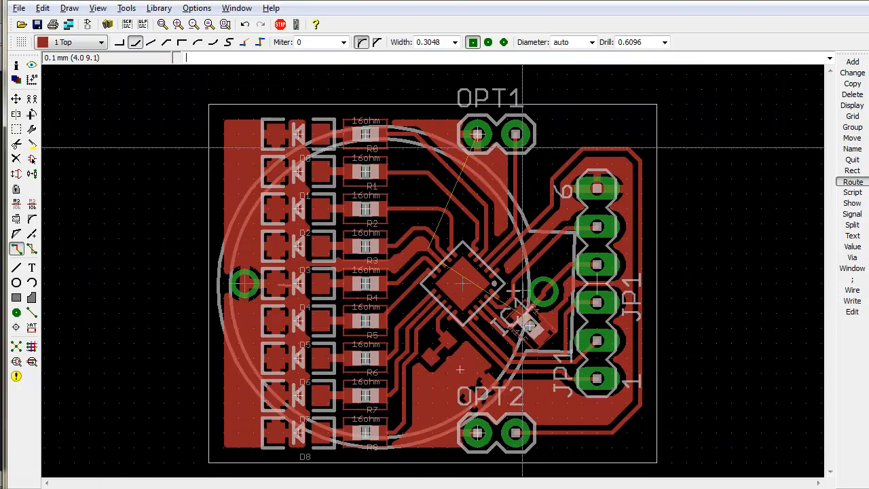
Move header OPT1 down to a Y position of about 9.1 mm.
key("F7")
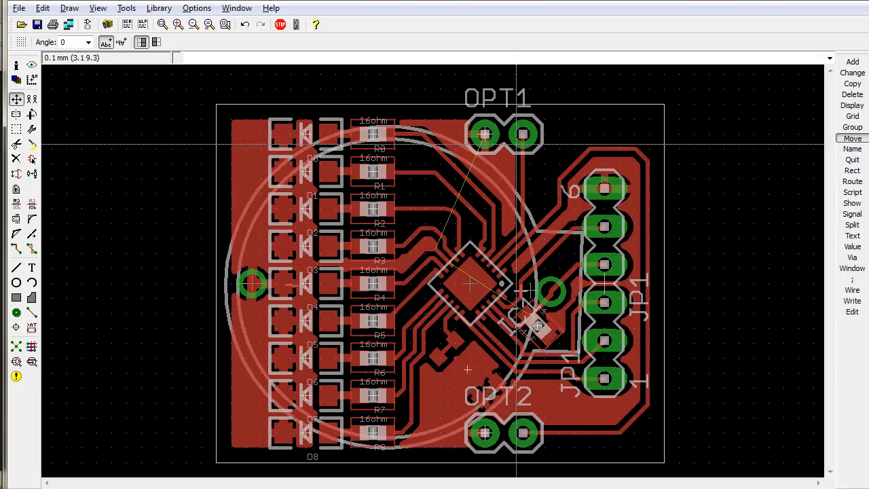
left_click(486, 135)
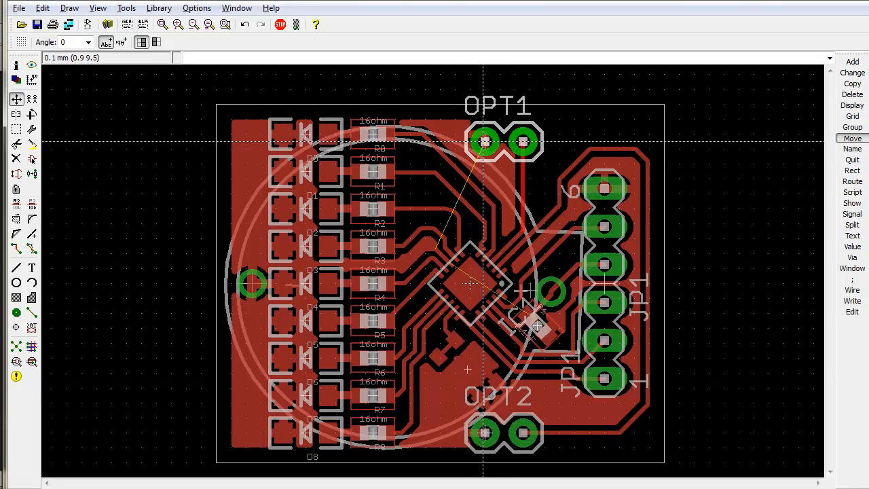
left_click(483, 142)
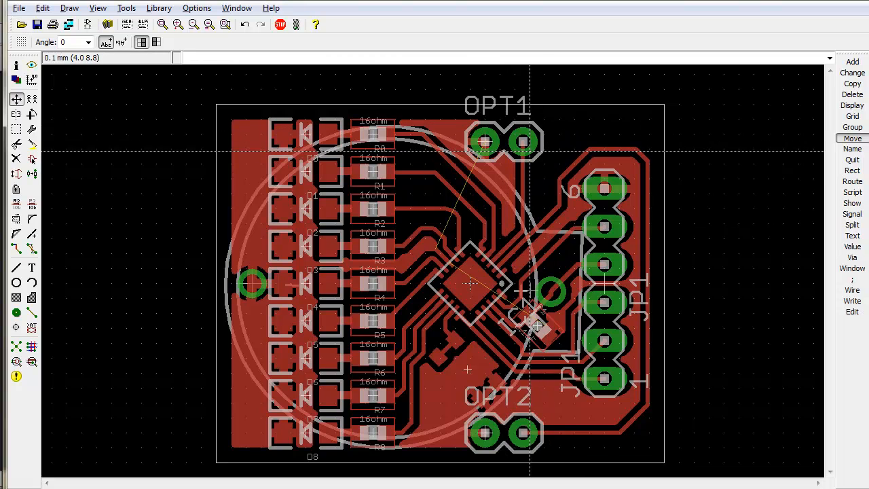
left_click(504, 142)
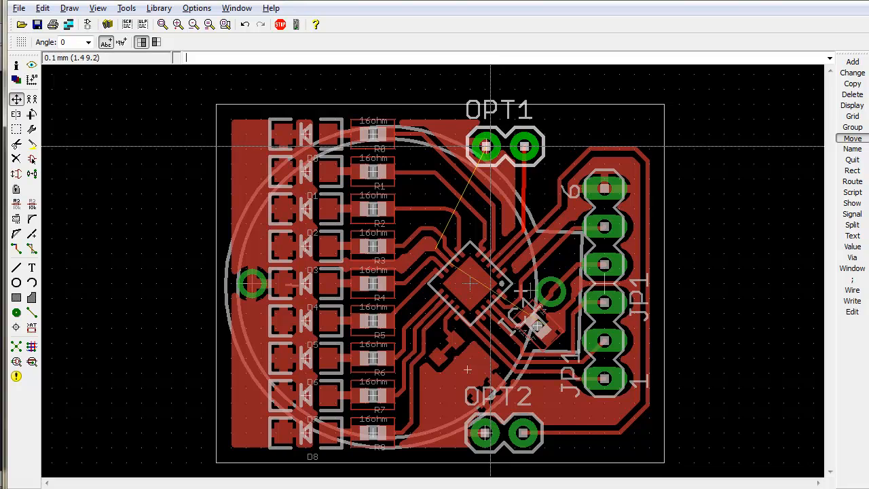
left_click(489, 147)
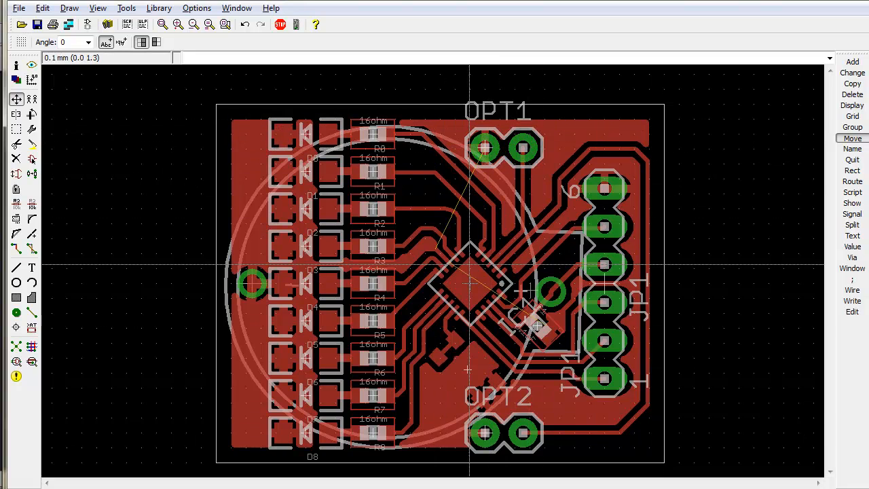
Check OPT1's position and set OPT2's Y position to mirror OPT1's 9.1 mm offset about the board centre.
right_click(499, 140)
left_click(541, 379)
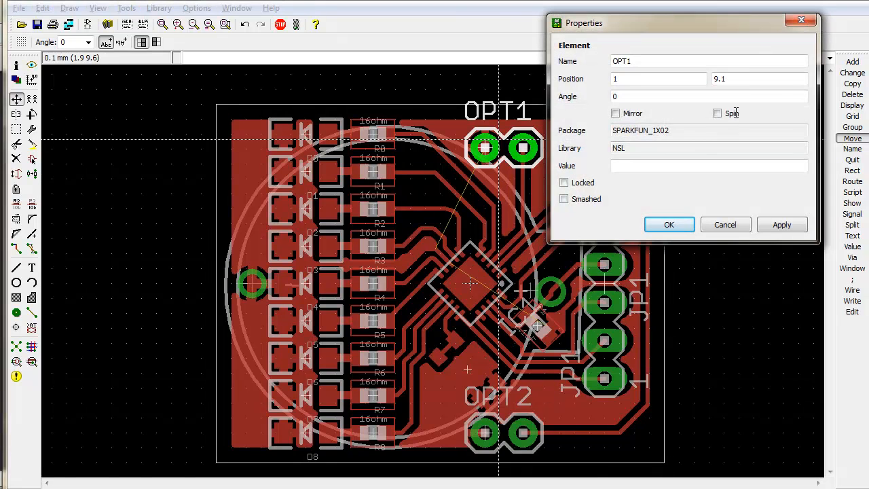
left_click(669, 225)
right_click(498, 442)
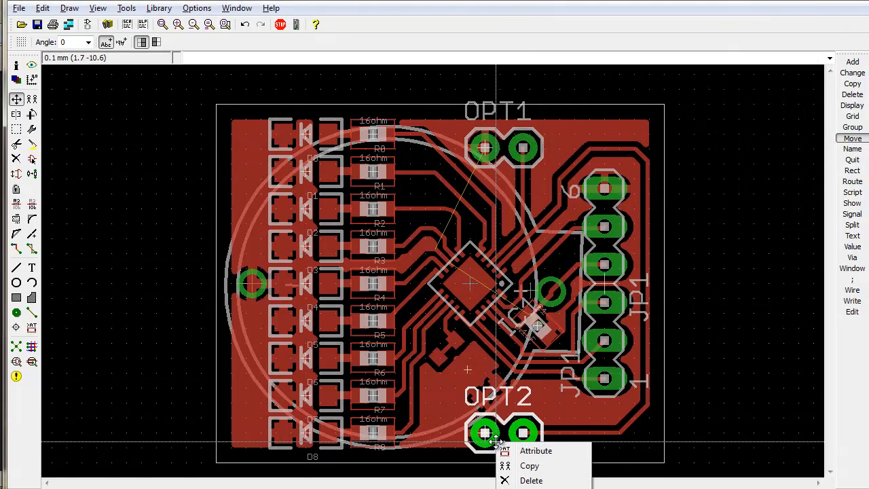
left_click(541, 488)
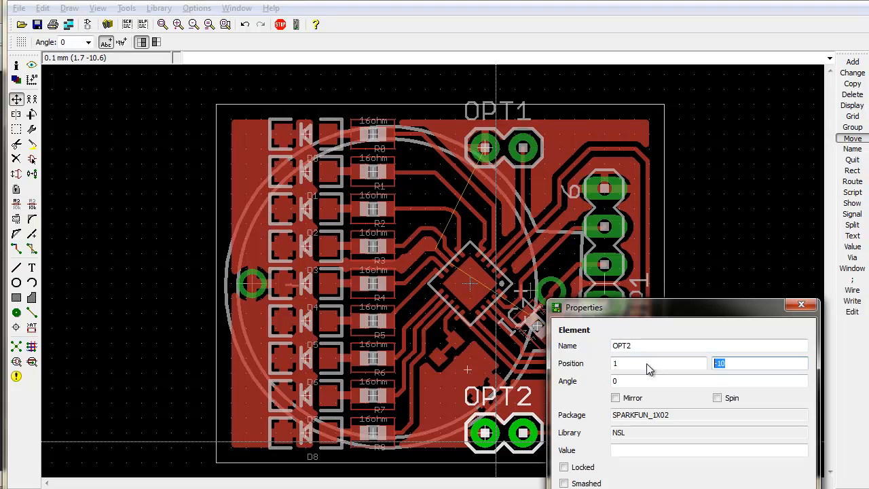
key("Return")
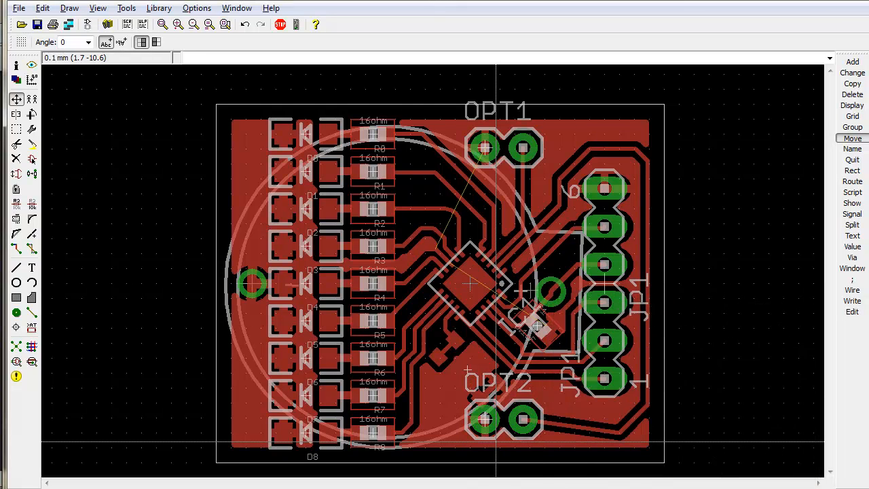
Rip up the whole trace running from OPT2 around JP1 to the chip and recalculate the ratsnest.
type("ri")
key("Return")
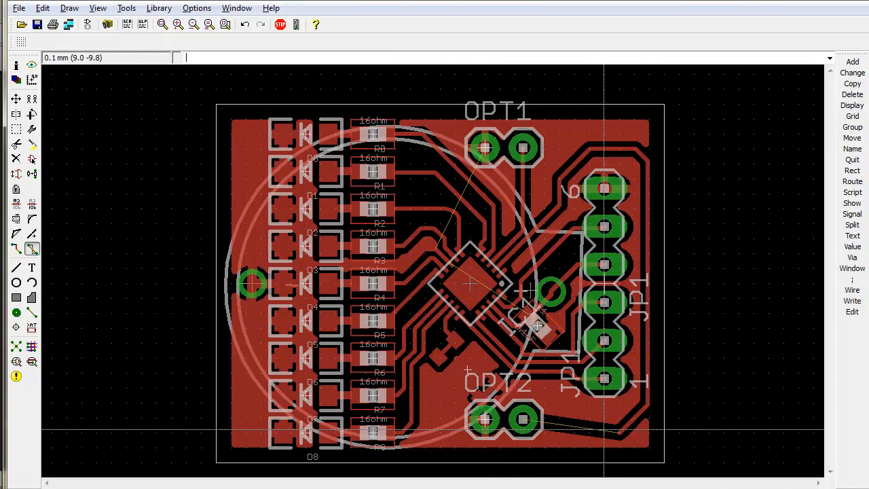
double_click(606, 428)
type("rat")
key("Return")
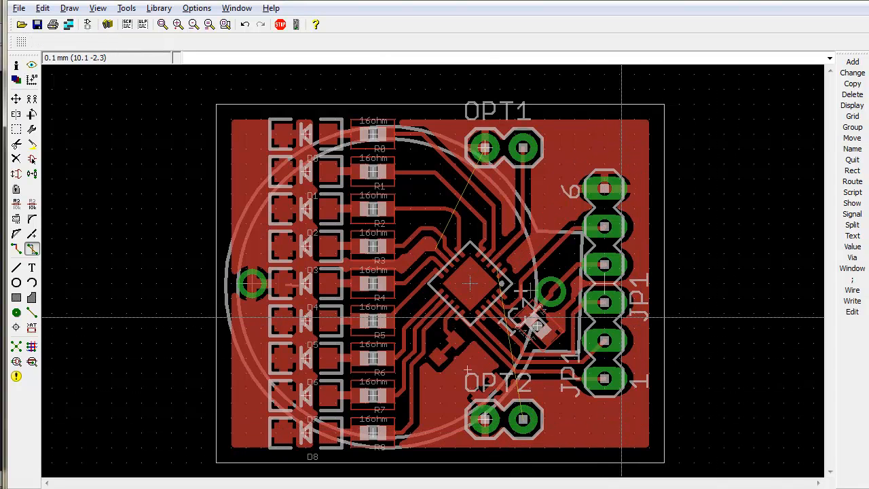
Route a 0.254 mm trace from OPT2's right pad around the outside of JP1 to its chip pin and refresh the ground pour.
type("rou")
key("Return")
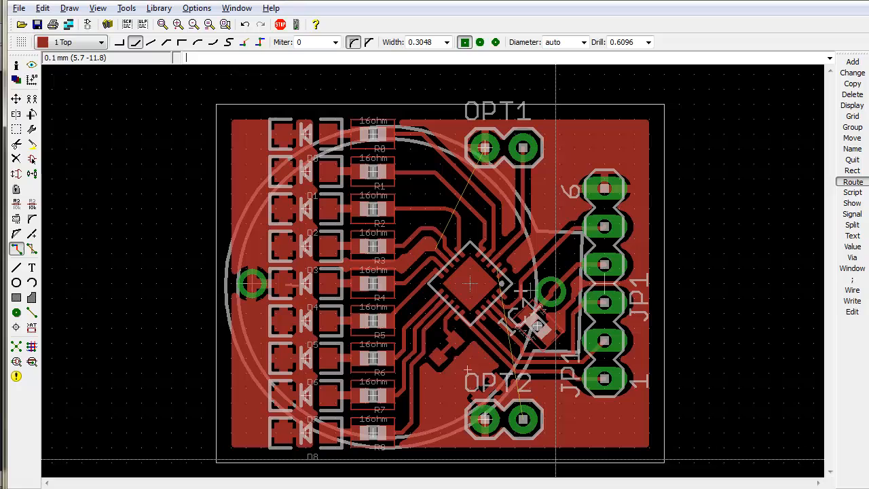
left_click(522, 419)
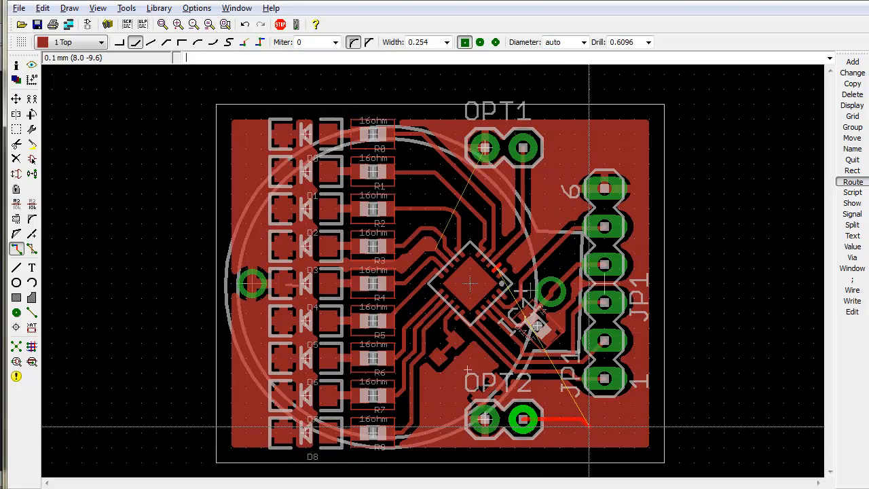
left_click(638, 405)
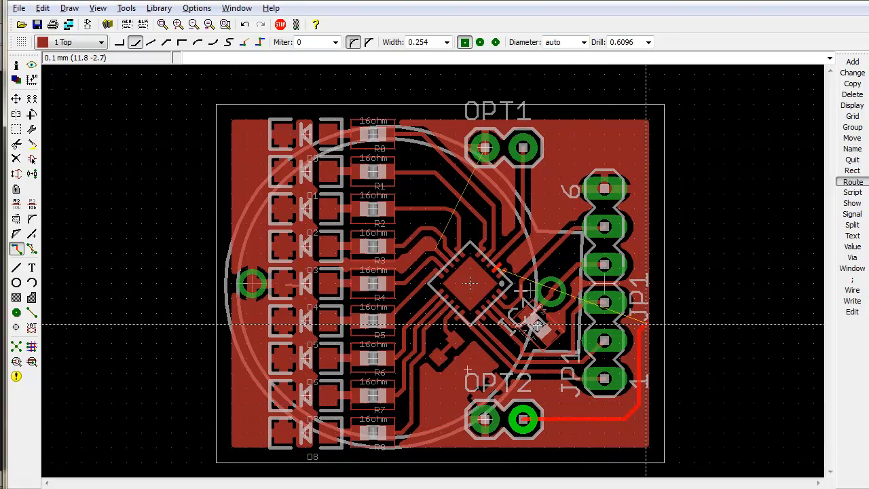
left_click(615, 157)
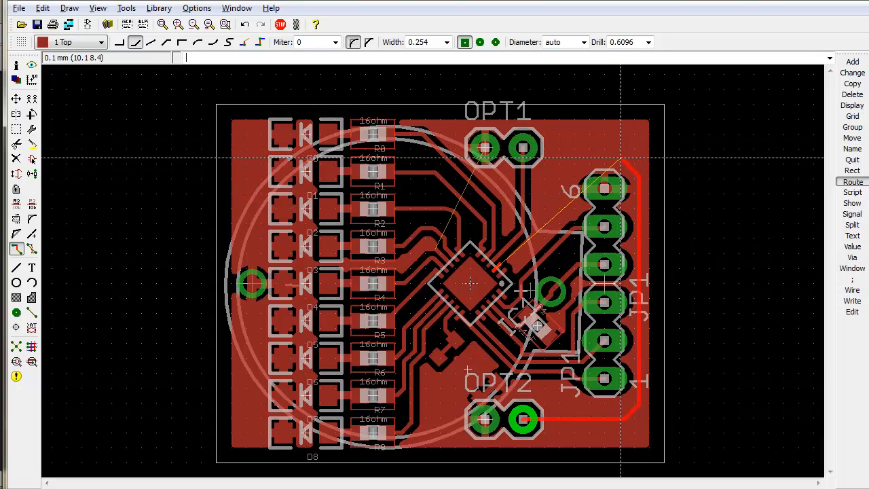
left_click(562, 181)
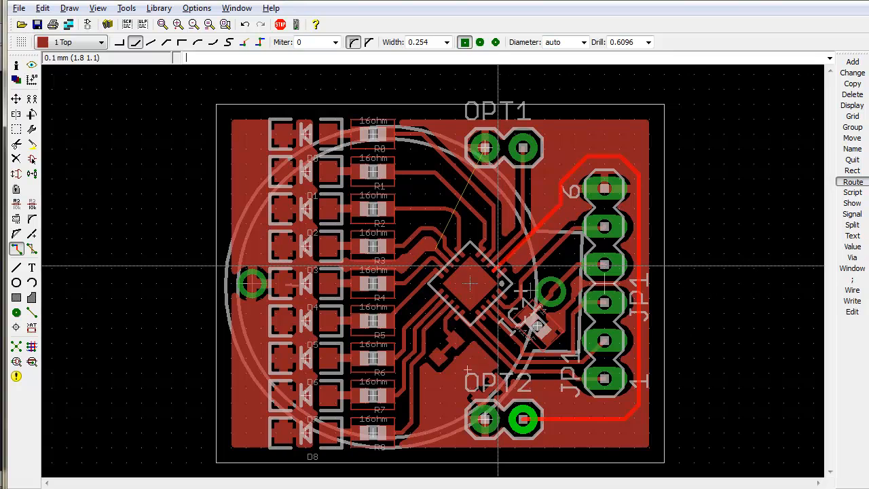
key("Escape")
type("a")
key("Return")
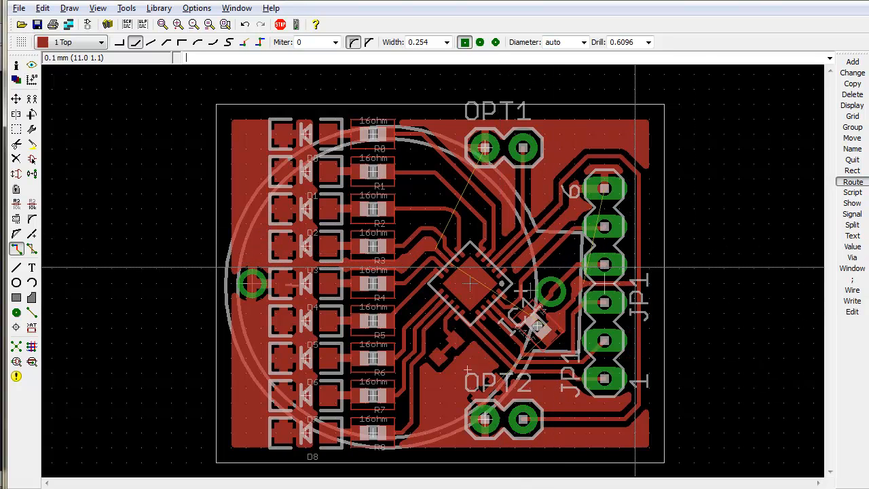
Check the properties of the vertical PA1 trace segment beside JP1.
right_click(638, 268)
left_click(679, 431)
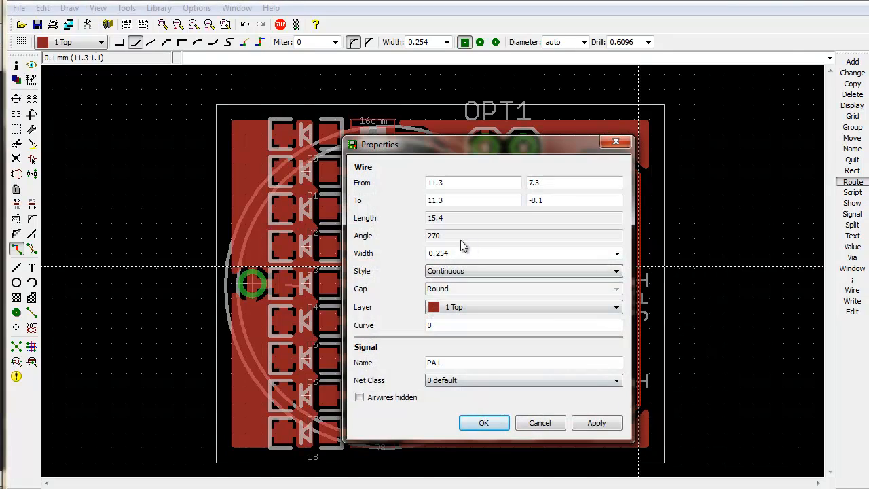
key("Escape")
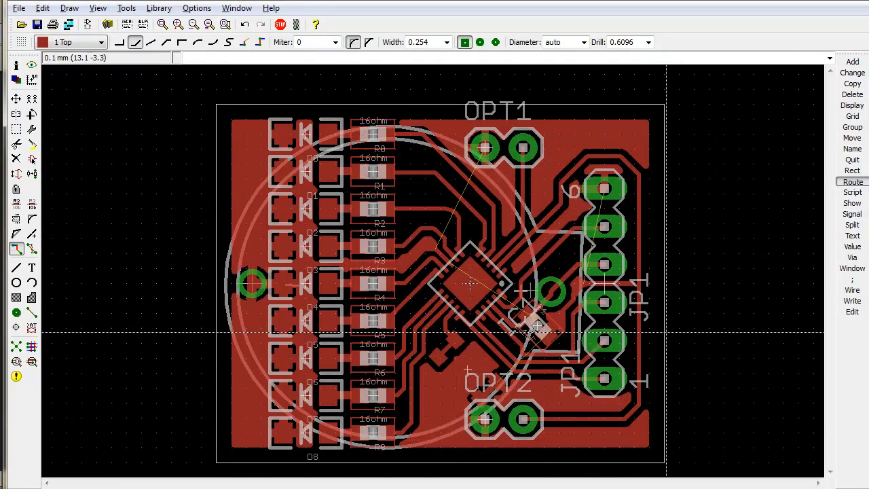
Move the vertical PA1 trace segment slightly inward toward JP1 on the 0.1 mm grid and recalculate the ratsnest.
scroll(666, 340, "up", 1)
key("Return")
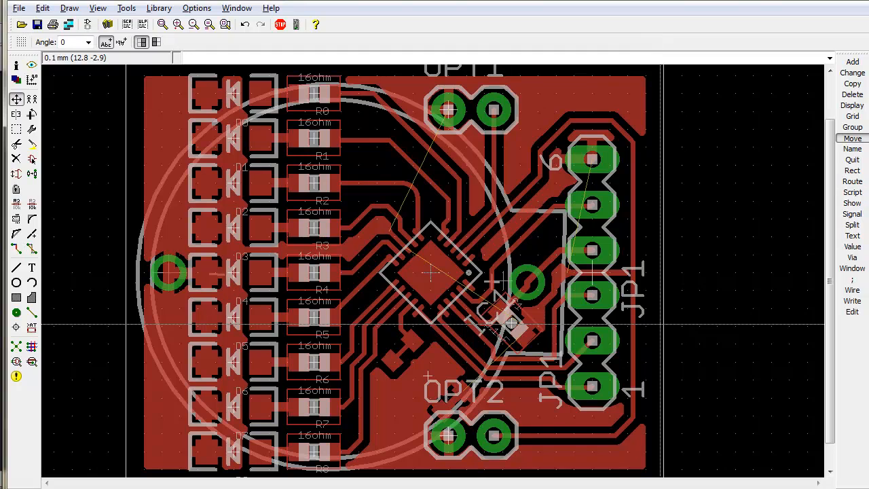
left_click(635, 294)
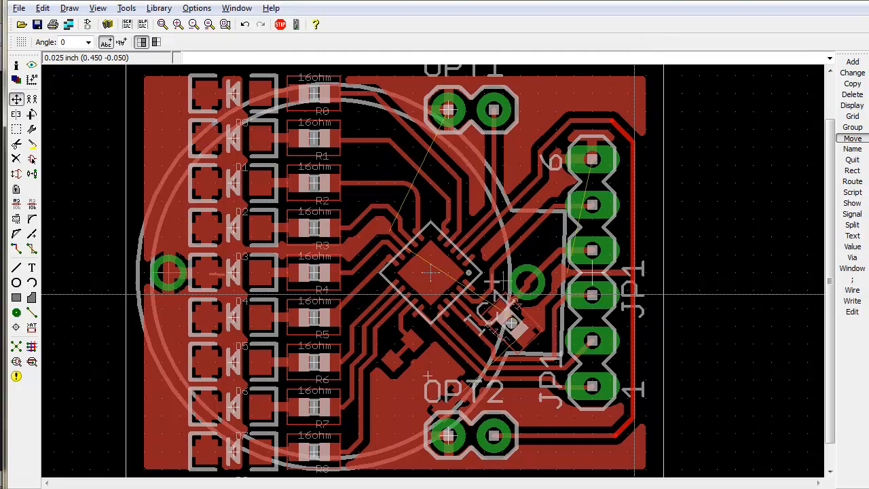
key("alt")
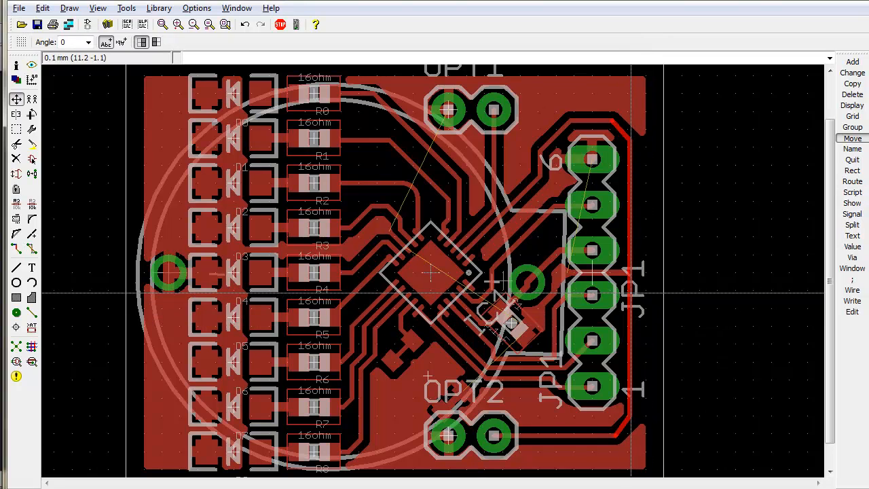
left_click(636, 296)
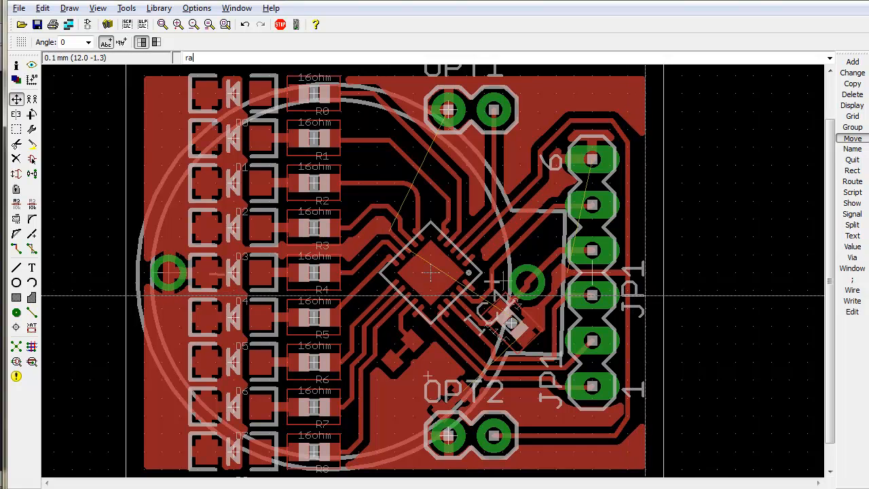
type("ra")
key("Return")
key("alt+F2")
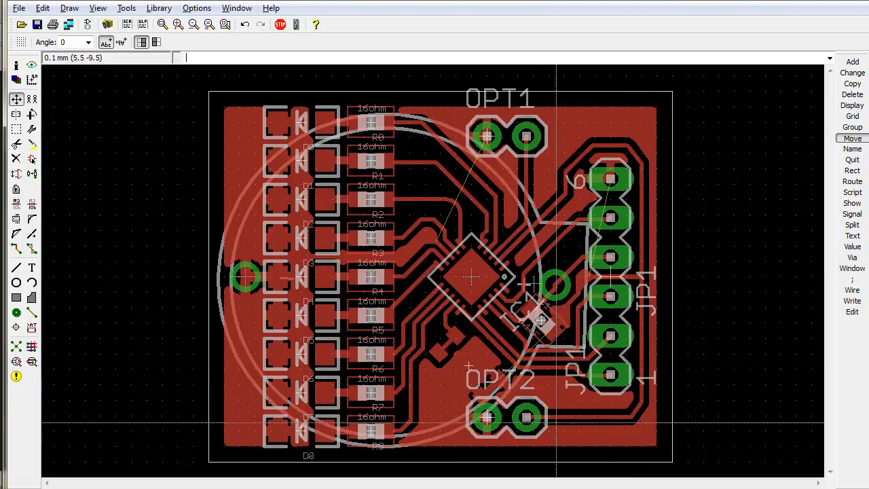
scroll(493, 368, "up", 5)
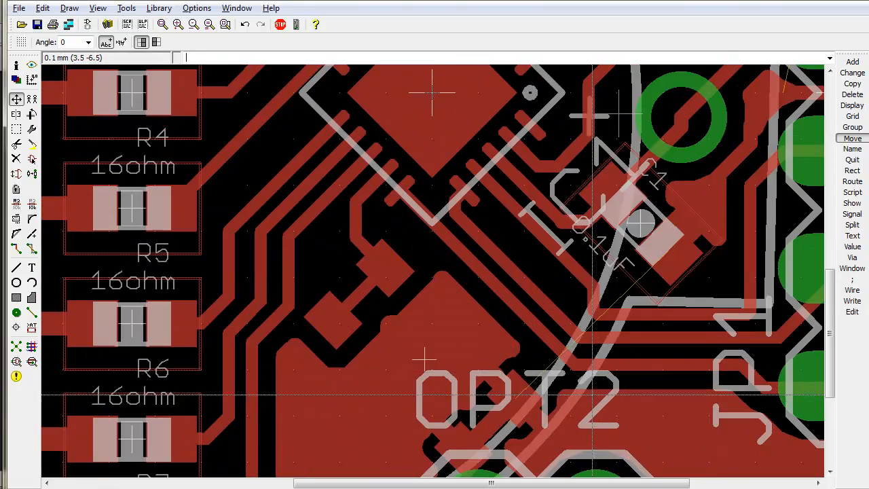
scroll(702, 270, "down", 3)
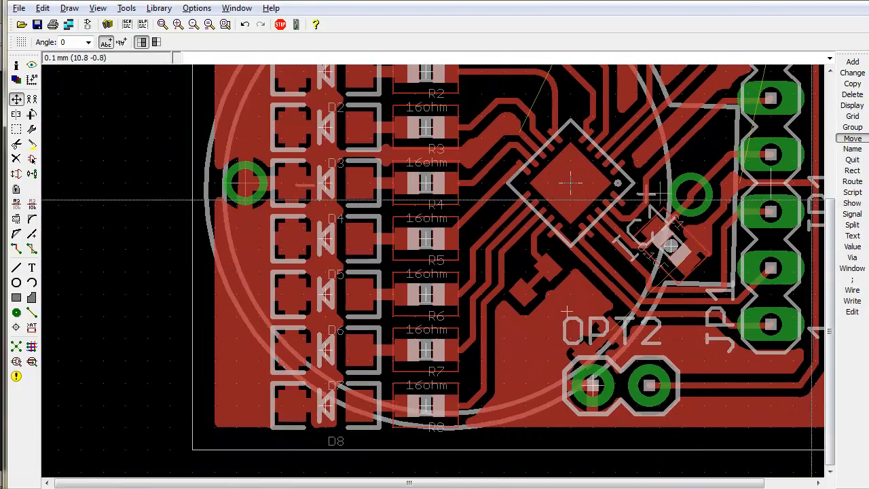
scroll(774, 200, "down", 2)
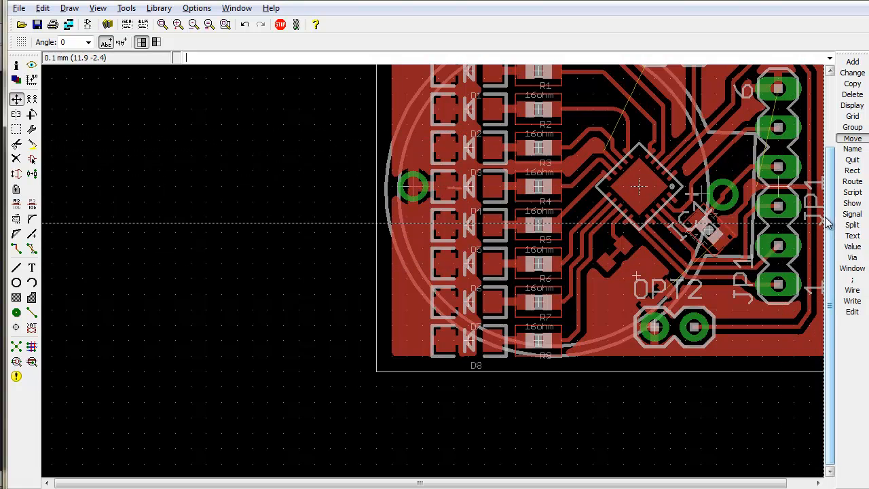
key("alt")
key("alt+F2")
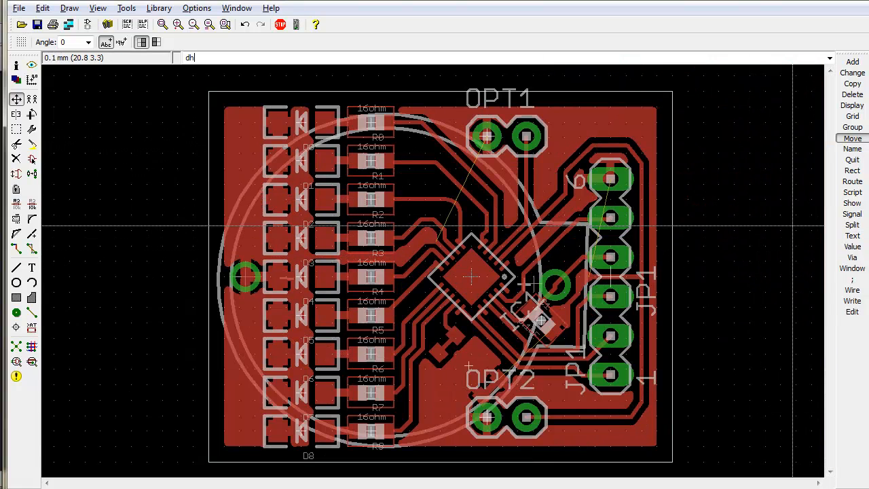
Highlight the GND net and examine the pour and remaining airwires around the chip, JP1 and OPT2.
type("show gnd")
key("Return")
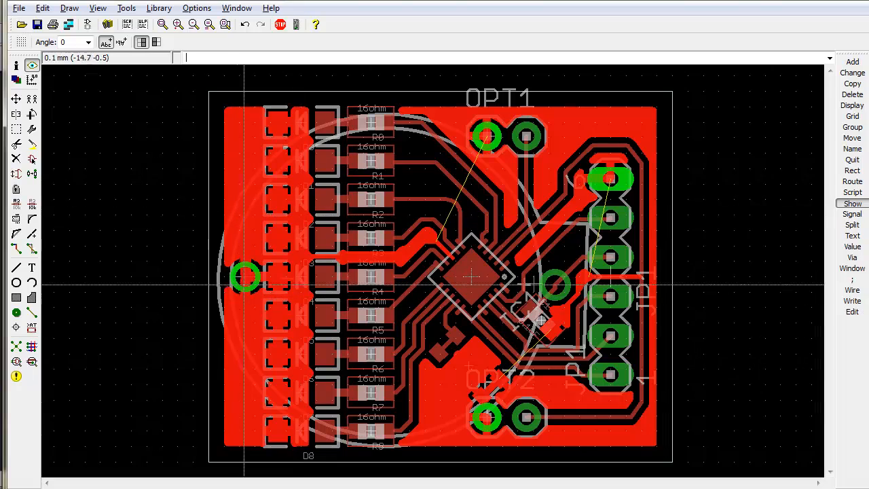
scroll(515, 366, "up", 3)
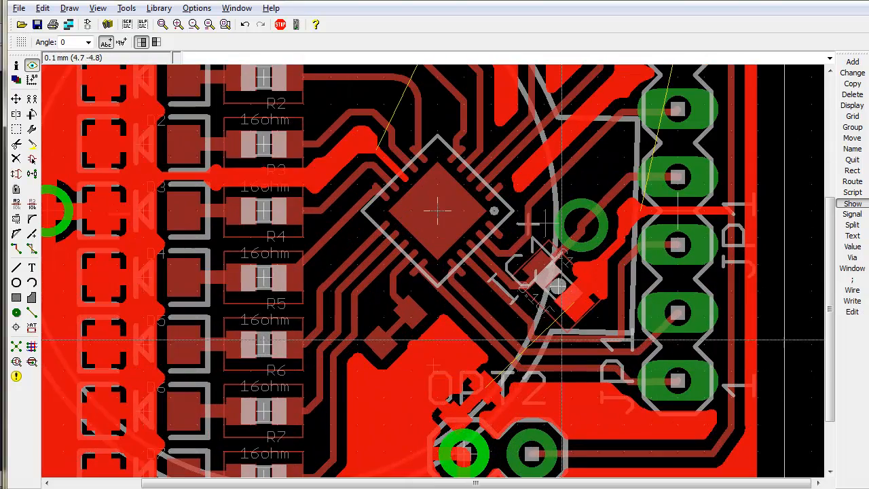
scroll(692, 253, "down", 2)
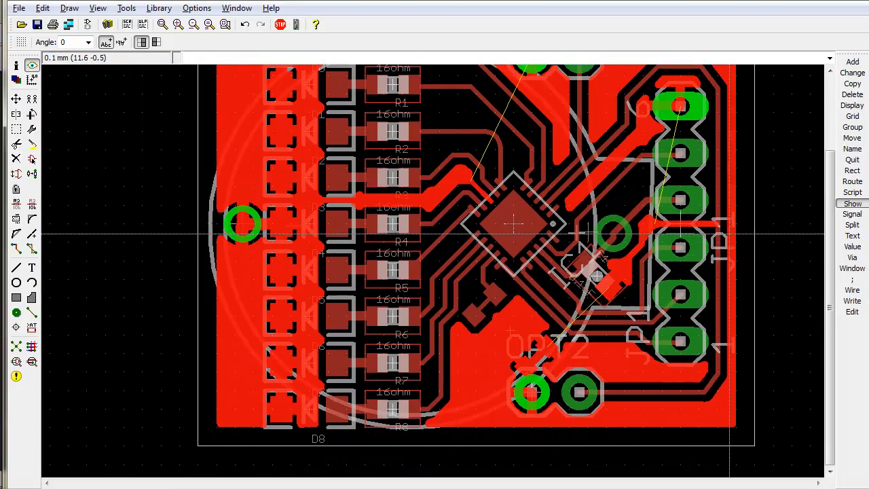
scroll(729, 230, "down", 1)
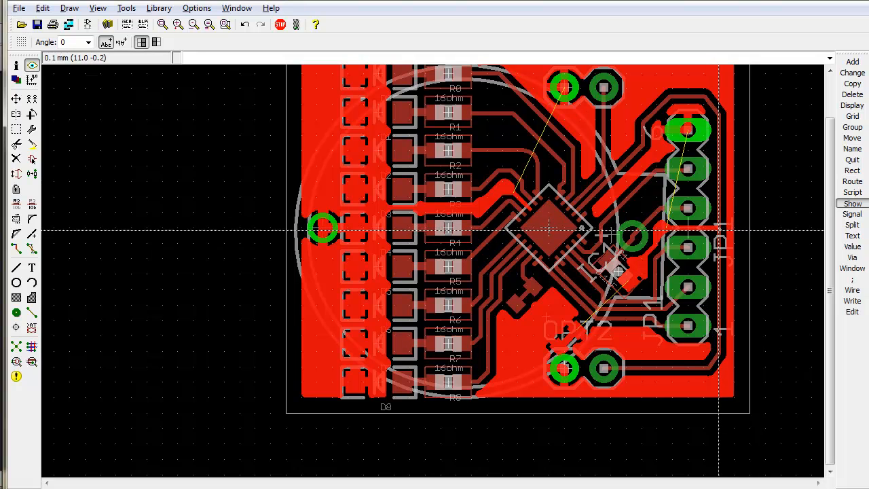
scroll(711, 233, "up", 1)
scroll(723, 229, "down", 1)
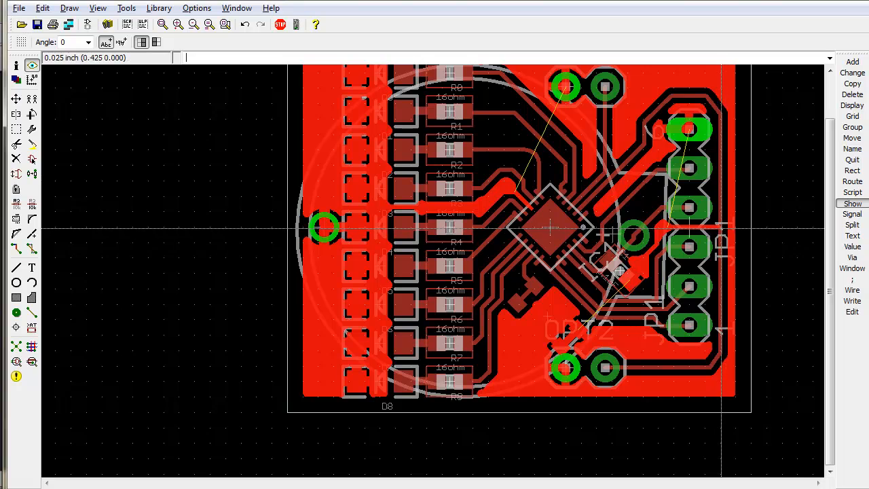
key("alt+F2")
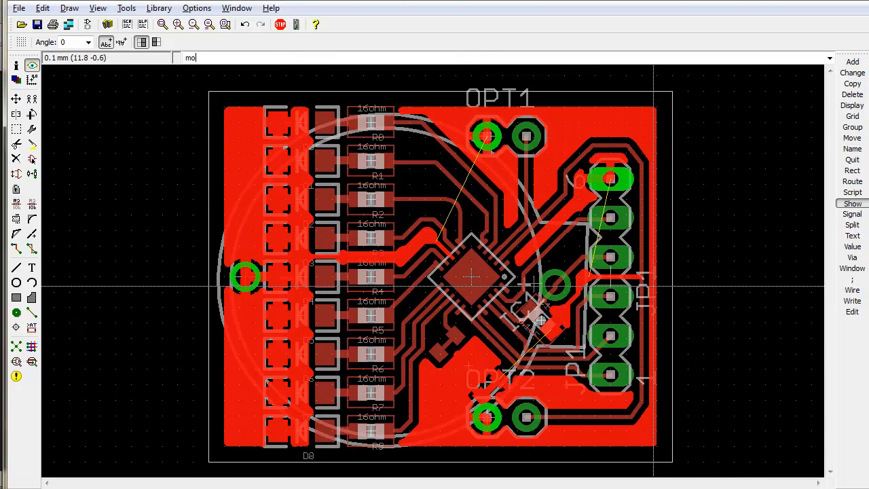
Move the vertical PA1 trace segment outward, away from JP1, on the 0.1 mm grid and recalculate the ratsnest.
type("mo")
key("Return")
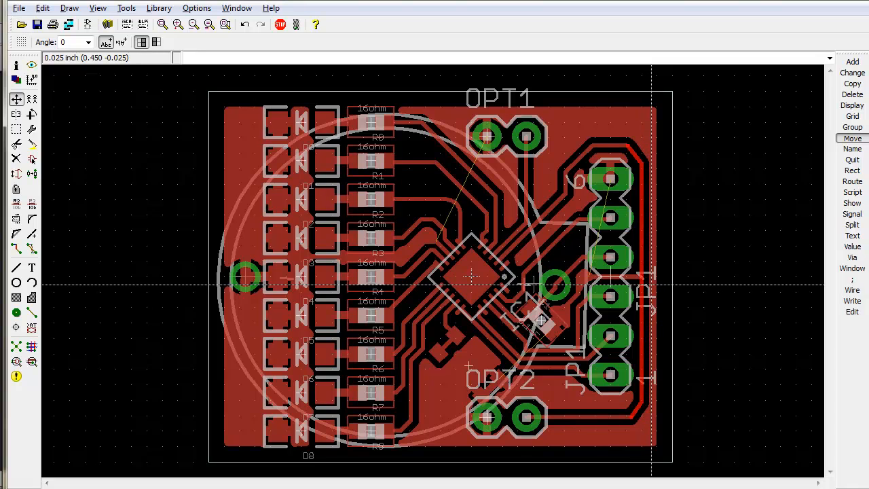
key("alt")
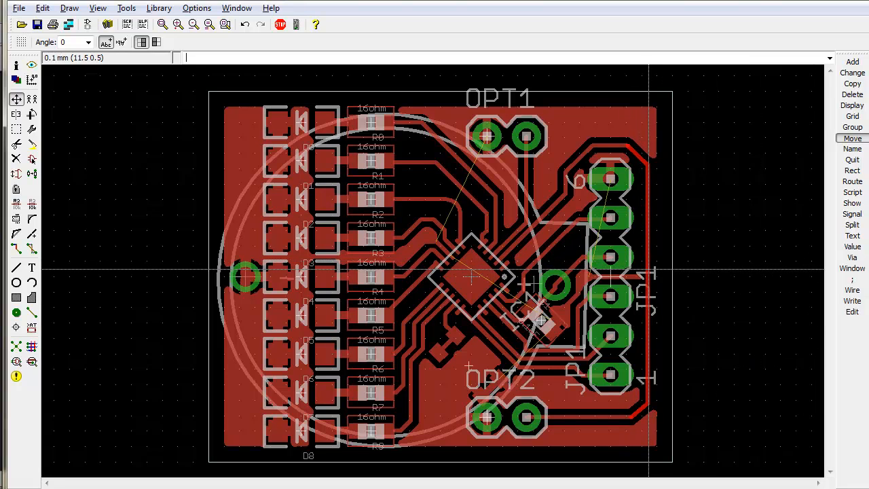
right_click(649, 269)
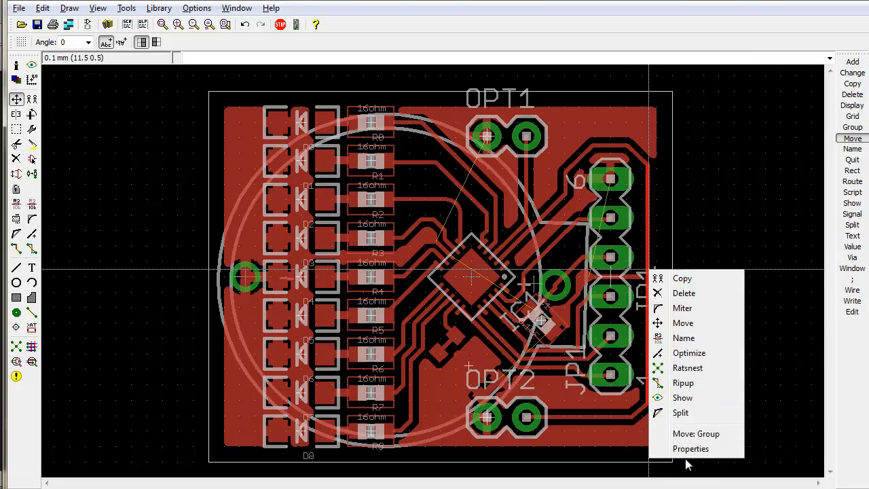
left_click(635, 237)
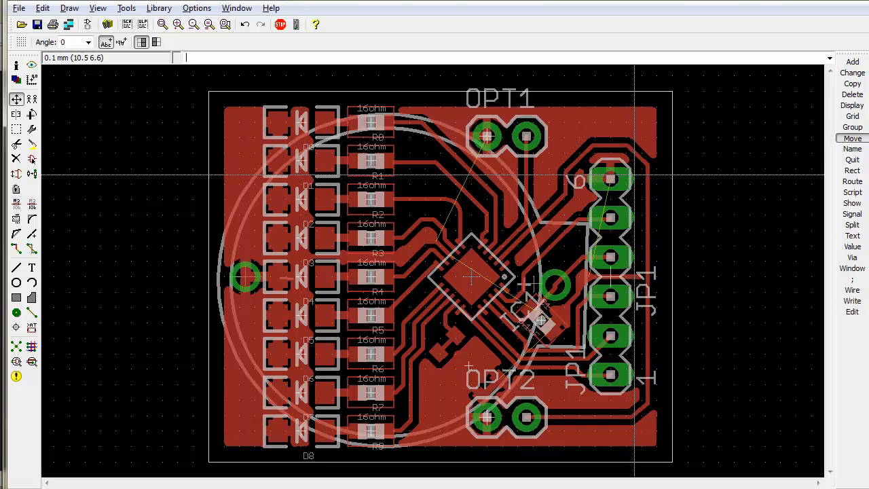
key("Return")
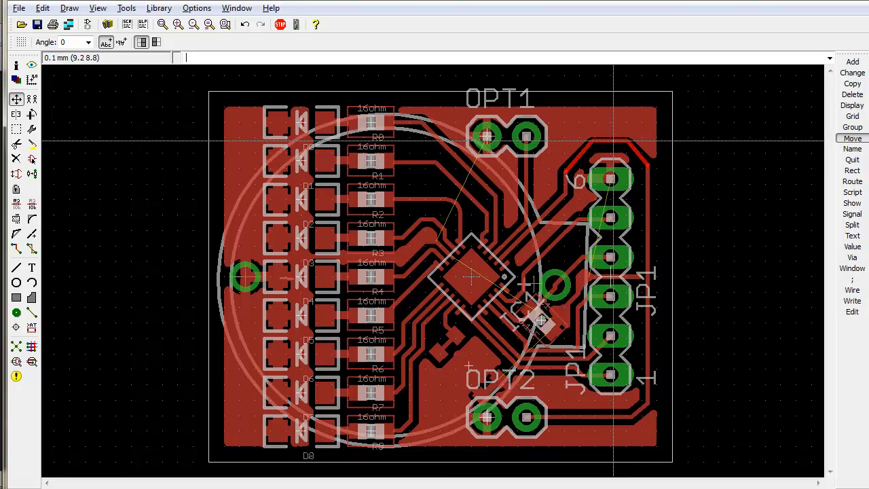
Move the trace segments around JP1's pin 6 end slightly outward and refresh the ground pour.
left_click(576, 155)
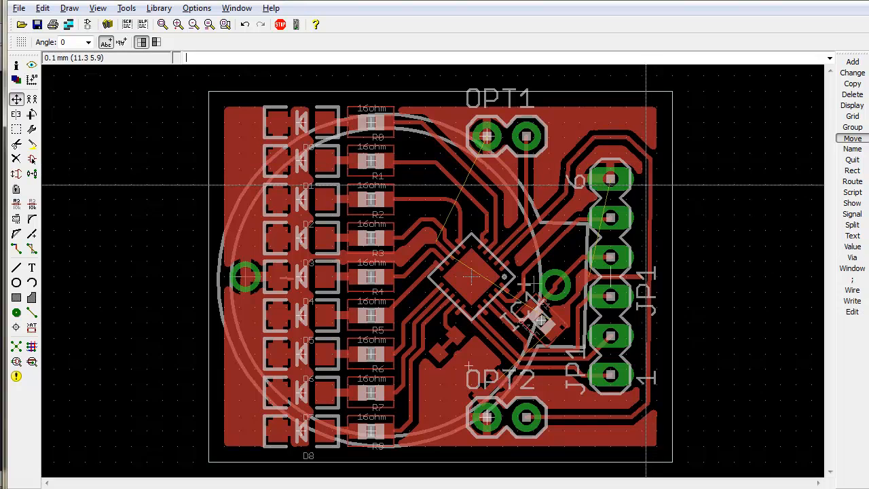
left_click(652, 372)
type("mo")
key("Return")
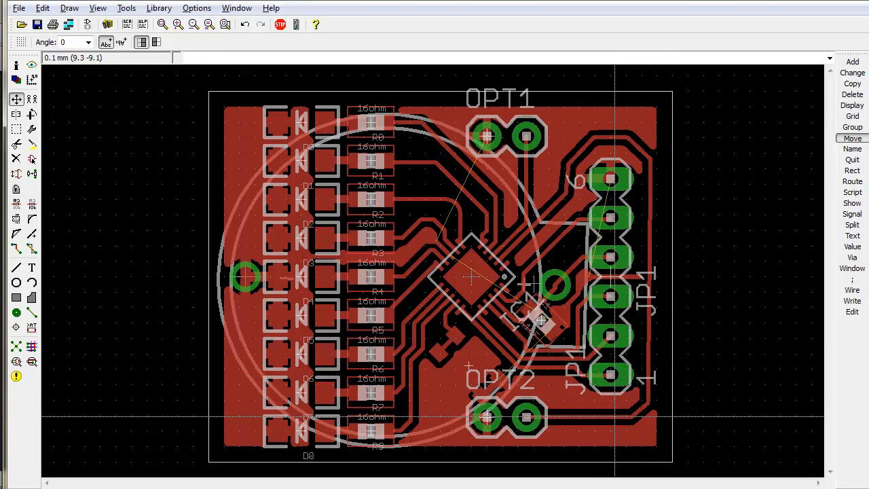
type("ra")
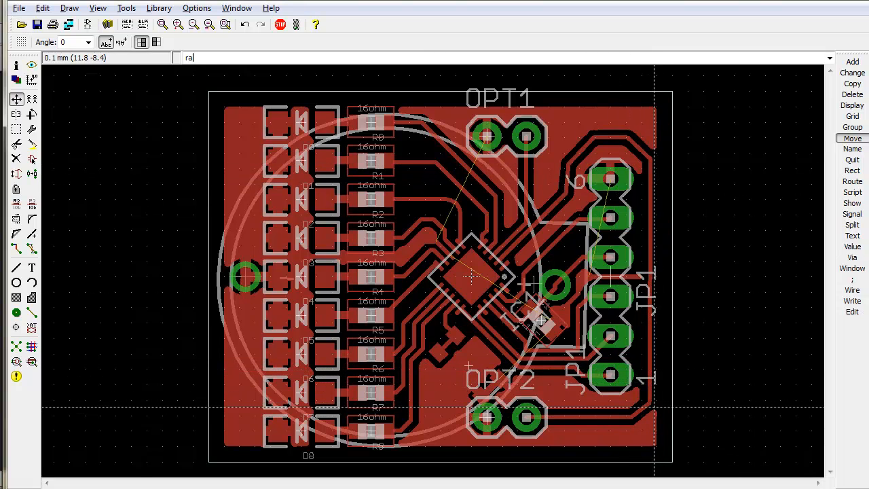
Move the vertical trace segment beside JP1 further out to the edge of the GND pour and refresh the pour.
left_click(653, 339)
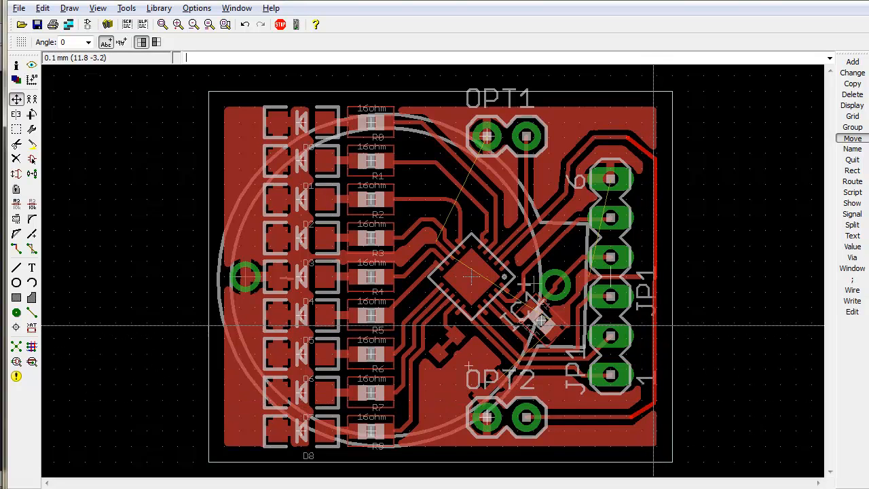
left_click(653, 327)
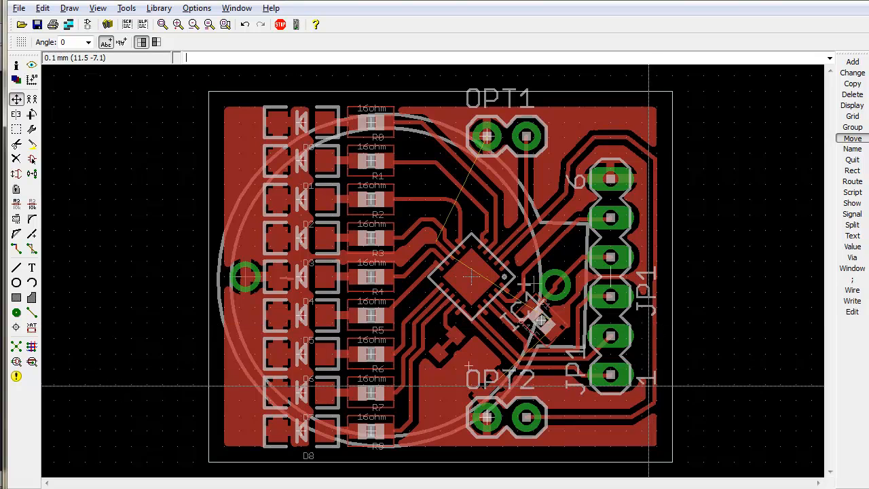
scroll(656, 404, "up", 2)
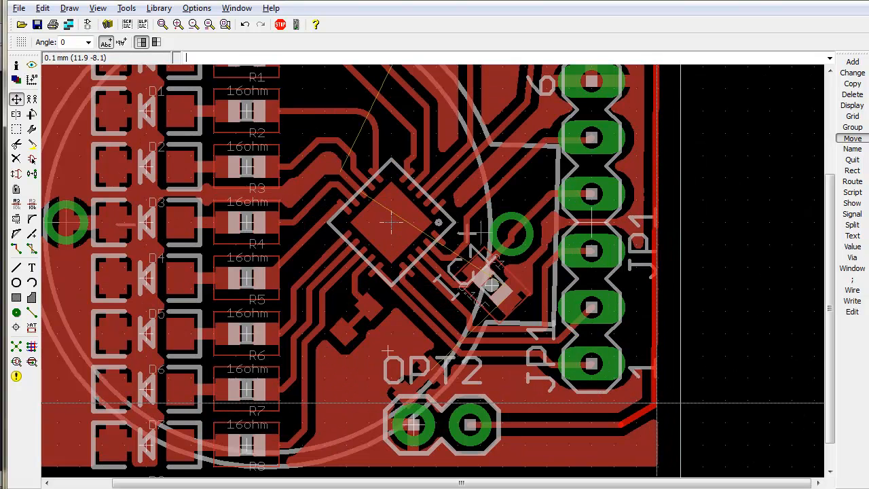
left_click(658, 402)
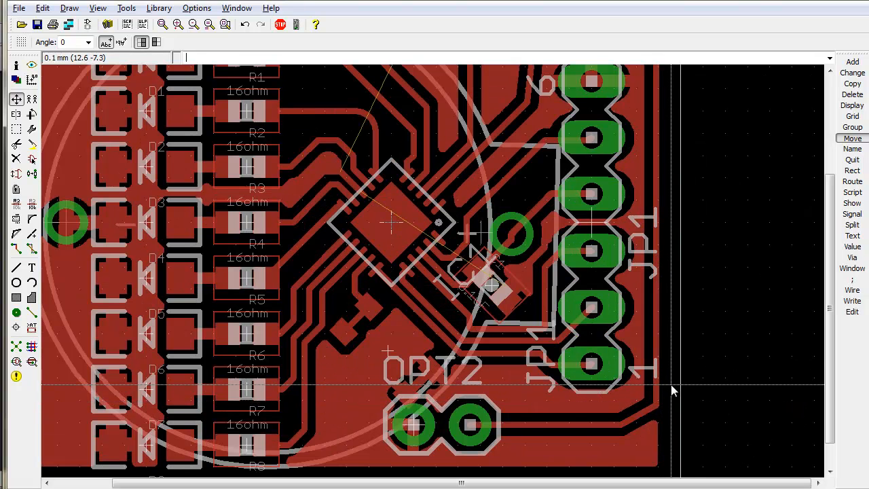
Route a 0.3048 mm GND trace on the top layer from the chip's GND pin to its centre pad and recalculate the ratsnest.
scroll(672, 391, "down", 3)
scroll(628, 360, "up", 3)
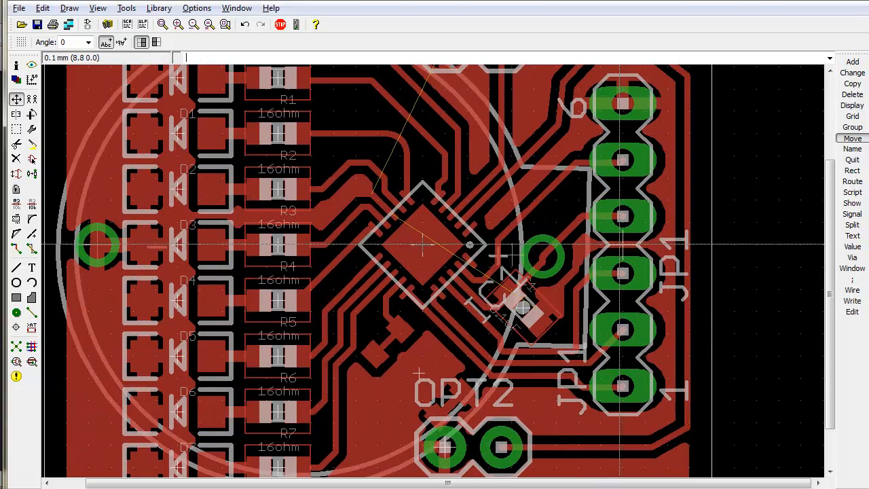
scroll(567, 424, "down", 1)
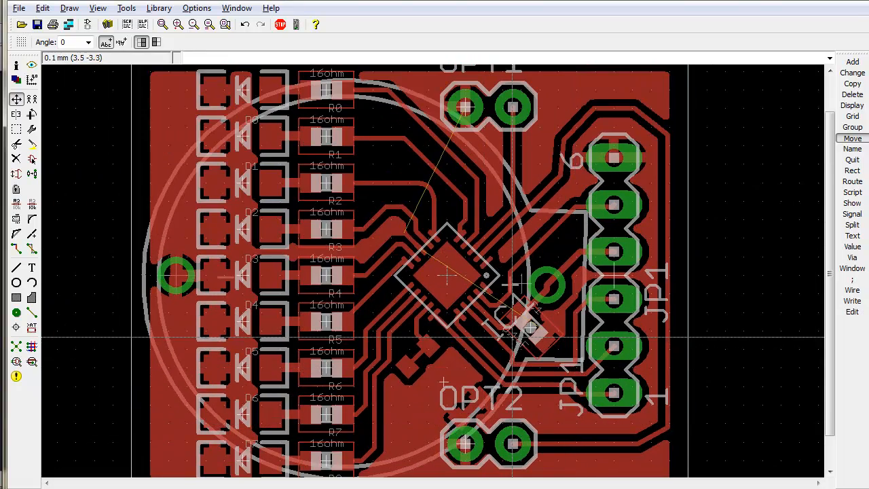
scroll(536, 342, "down", 1)
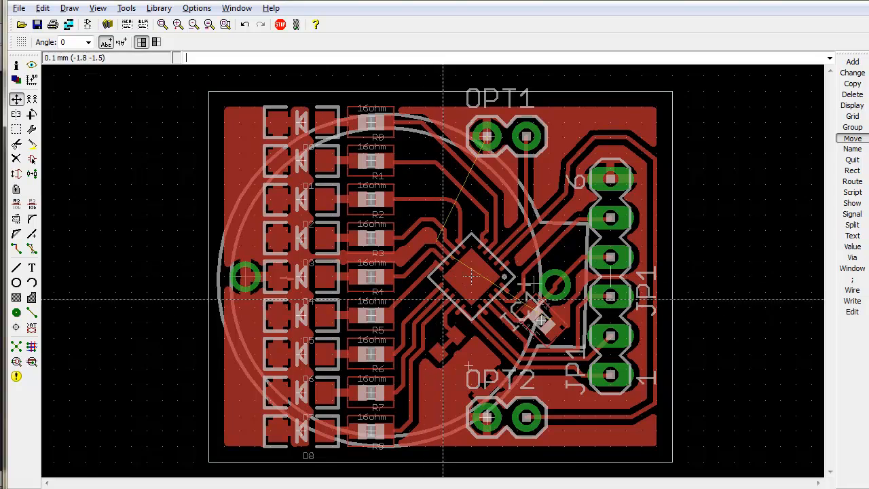
scroll(448, 292, "up", 4)
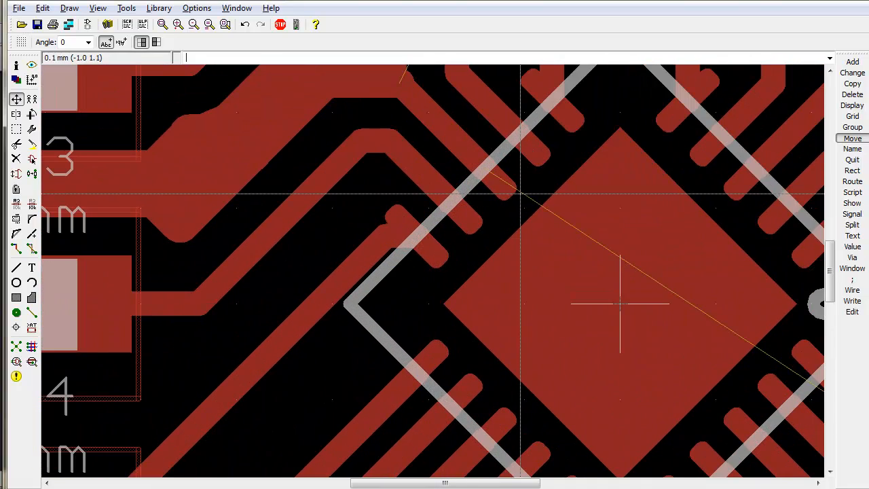
key("Return")
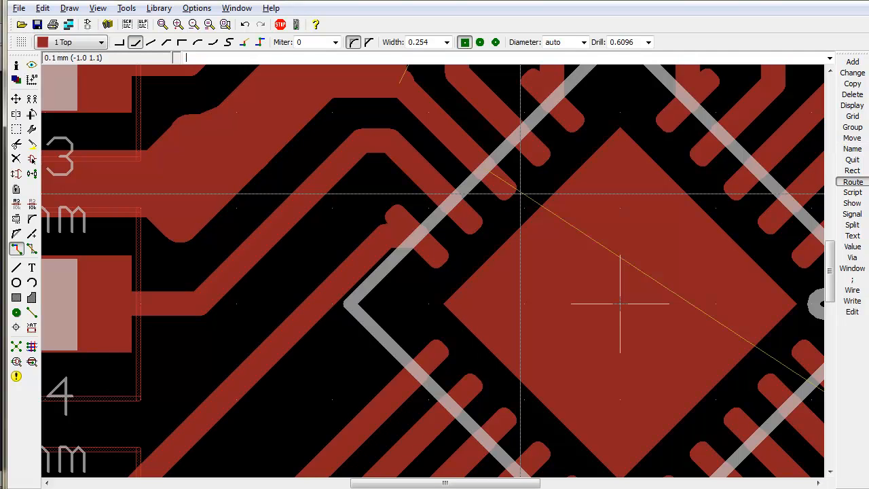
left_click(502, 182)
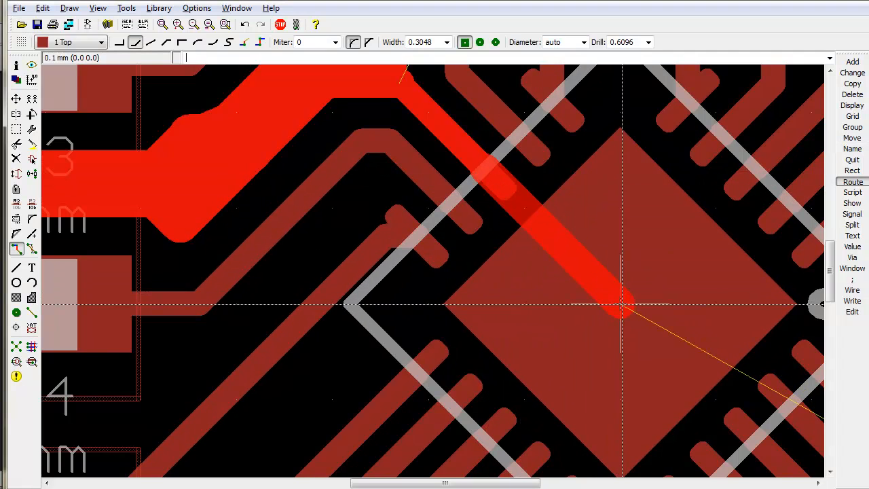
type("ra")
key("Return")
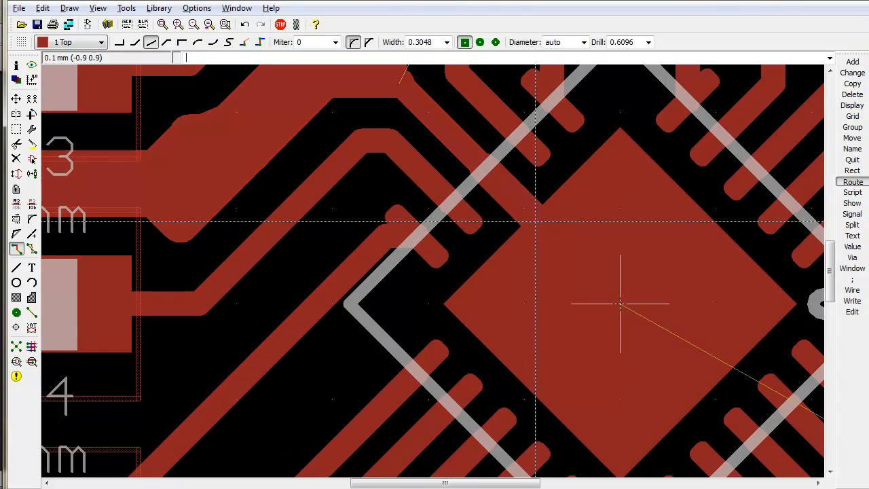
Switch the grid units to inch and check the width of the new GND trace in its properties.
type("gr")
key("Return")
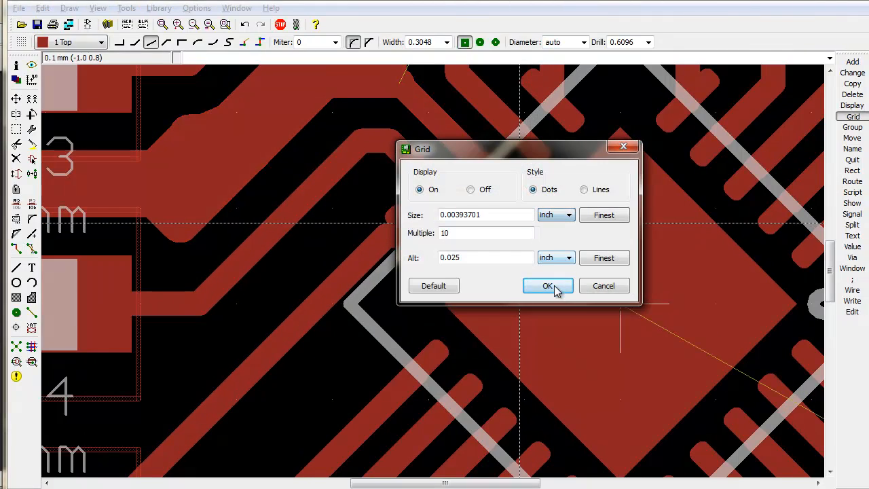
left_click(547, 286)
right_click(523, 212)
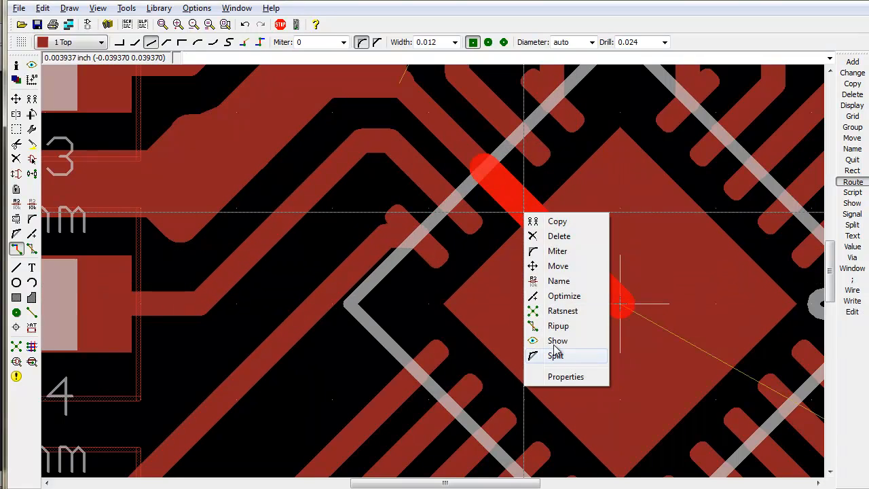
left_click(567, 377)
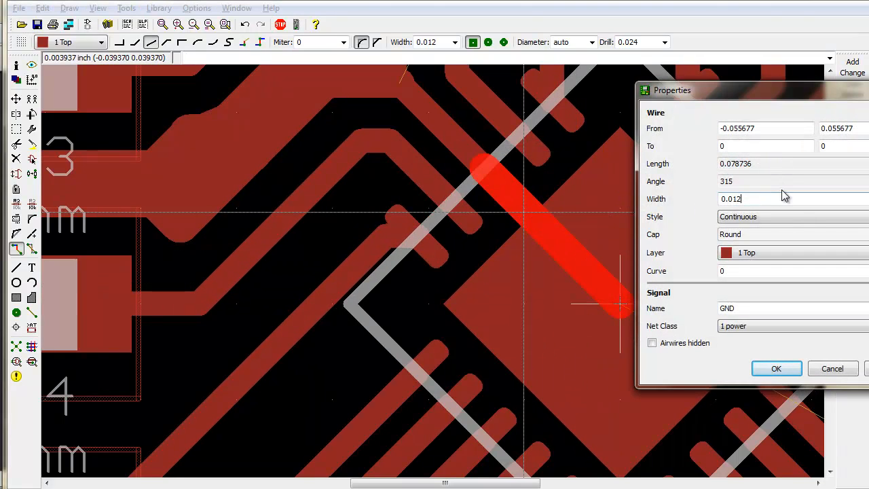
key("Return")
Set the grid size units back to mm and fit the whole board in view.
type("gri")
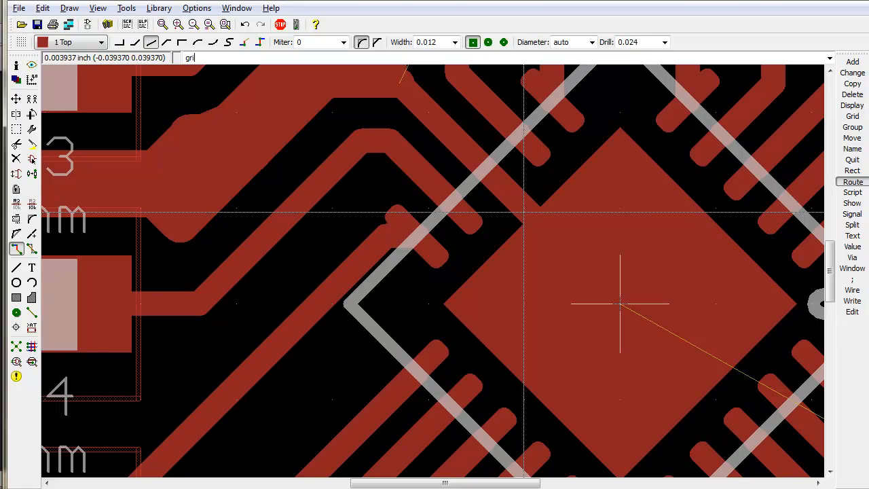
type("d")
key("Return")
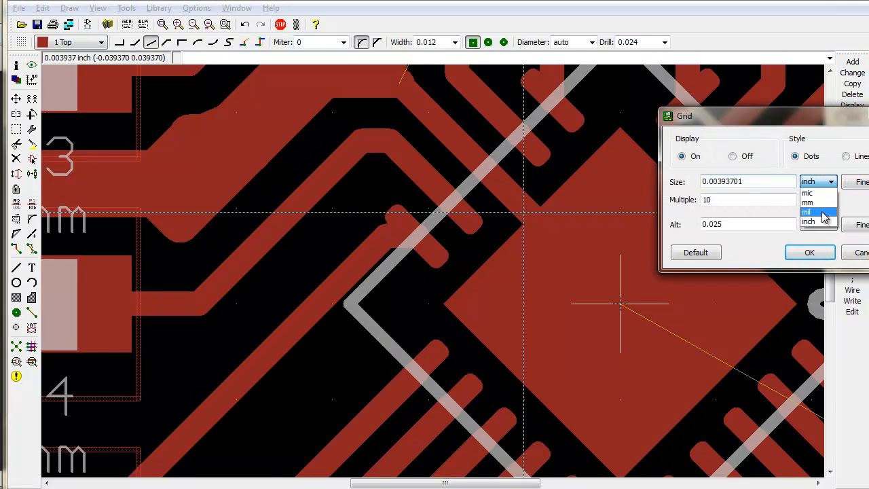
left_click(812, 248)
key("alt+F2")
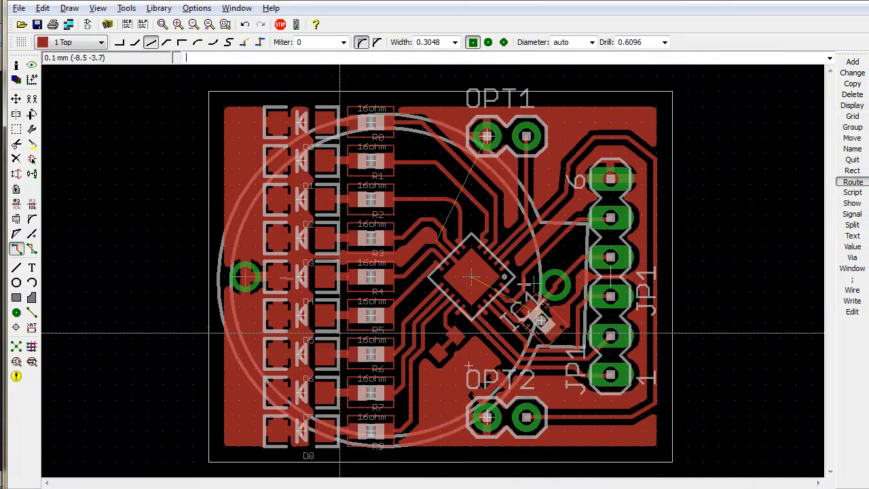
Highlight the GND net again and examine which connections remain between the chip, C4 and the headers.
scroll(531, 367, "up", 2)
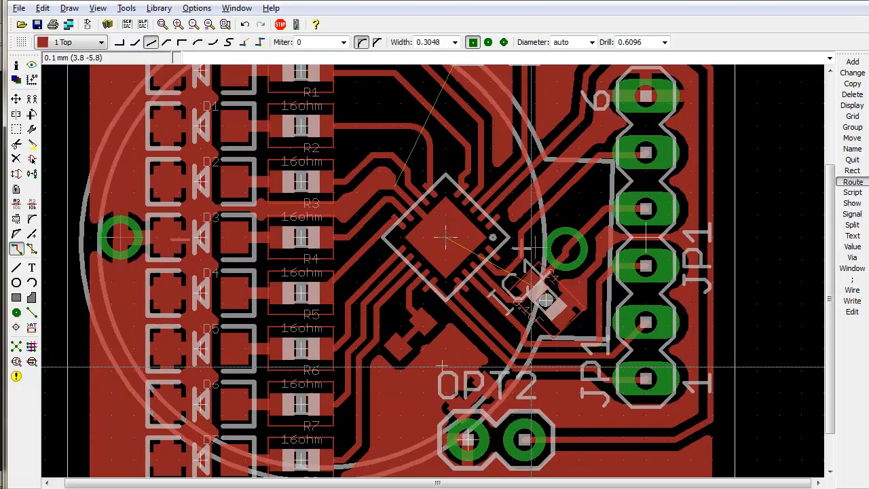
scroll(531, 367, "up", 1)
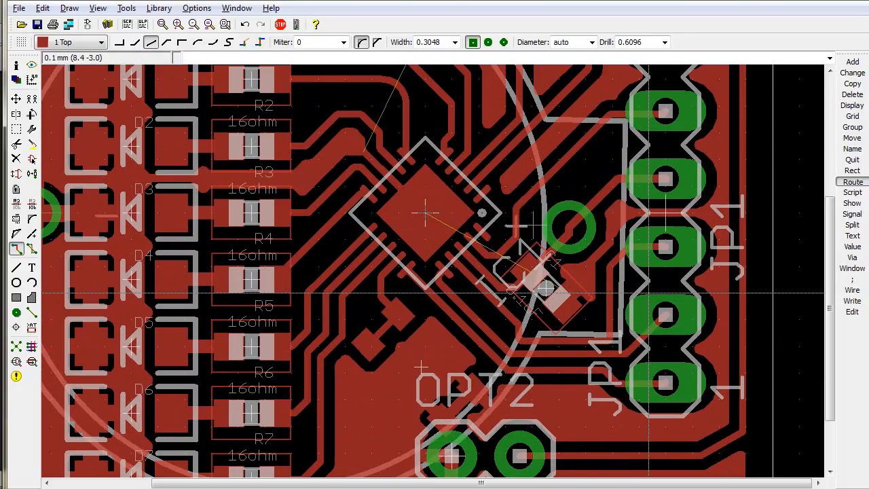
scroll(685, 209, "down", 1)
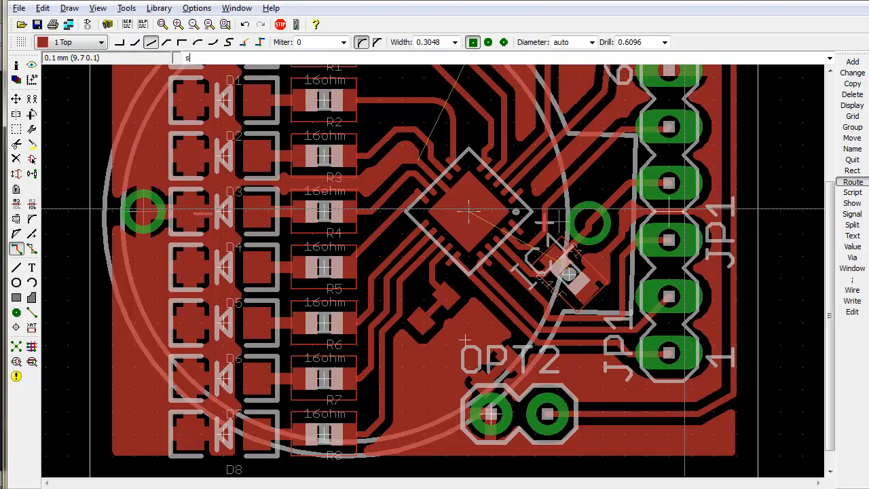
key("Return")
scroll(685, 209, "down", 2)
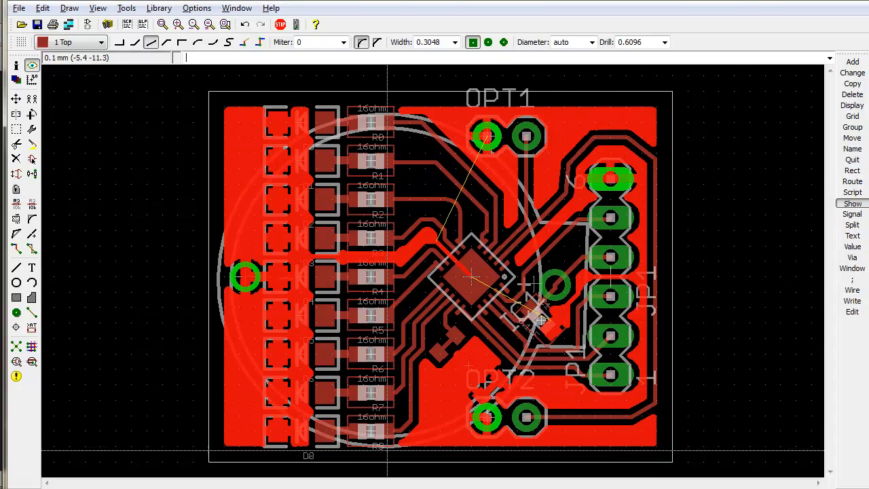
Move the board outline's upper edge up to y = 12.7 mm and recalculate the ratsnest to refill the pour.
scroll(331, 450, "up", 2)
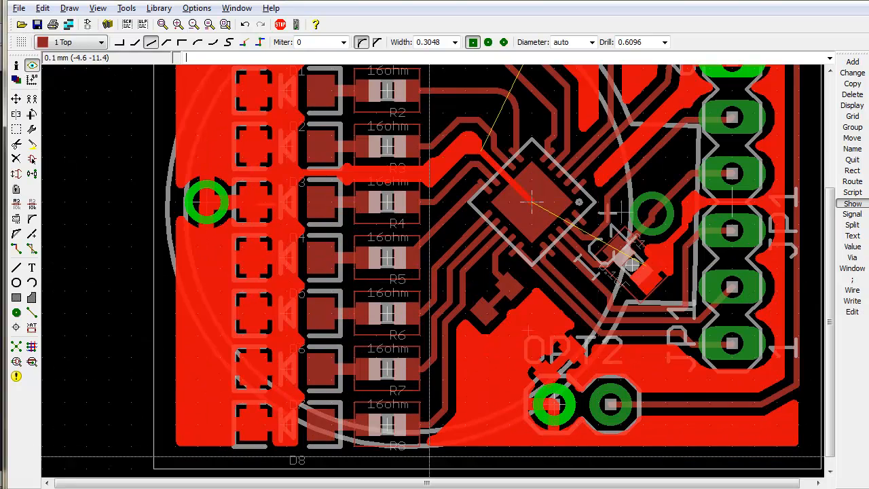
key("alt+F2")
key("F7")
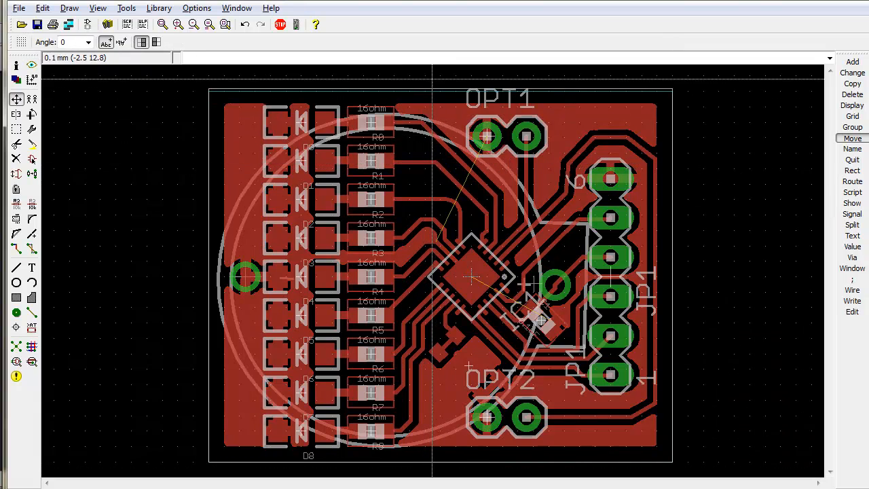
left_click(431, 86)
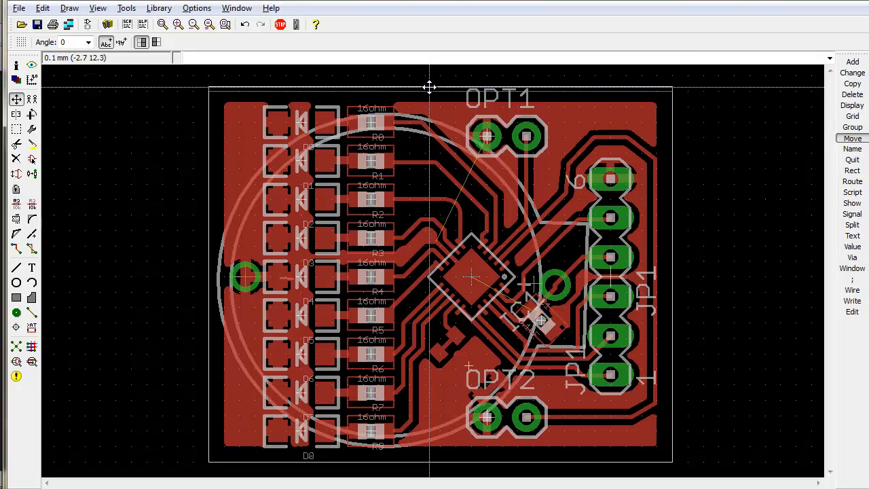
type("ra")
key("Return")
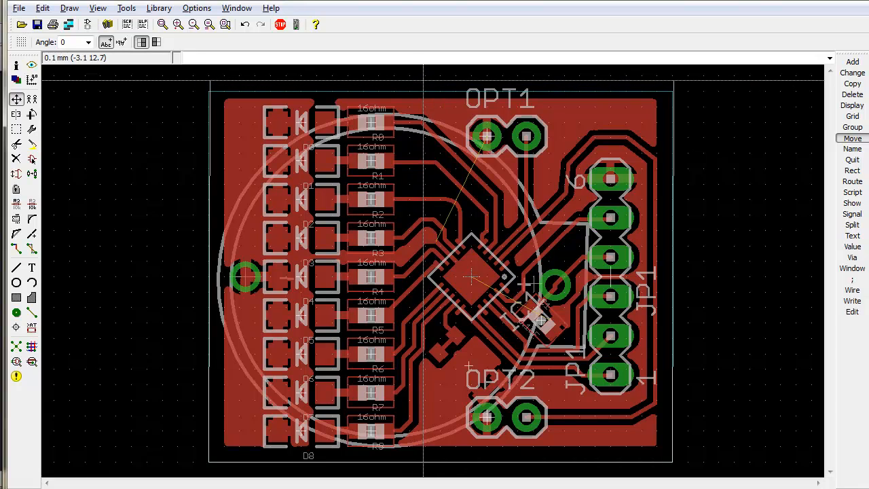
type("ra")
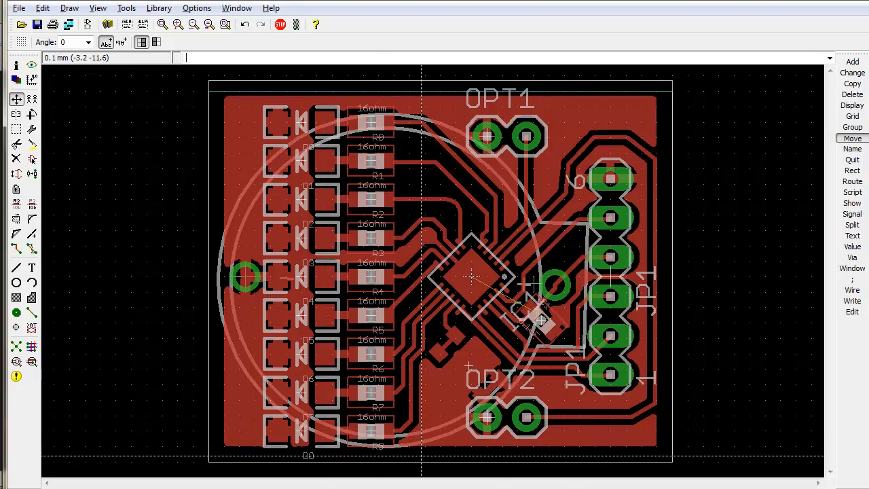
Inspect the lower board edge and check the upper outline wire's coordinates in its properties.
scroll(712, 445, "up", 3)
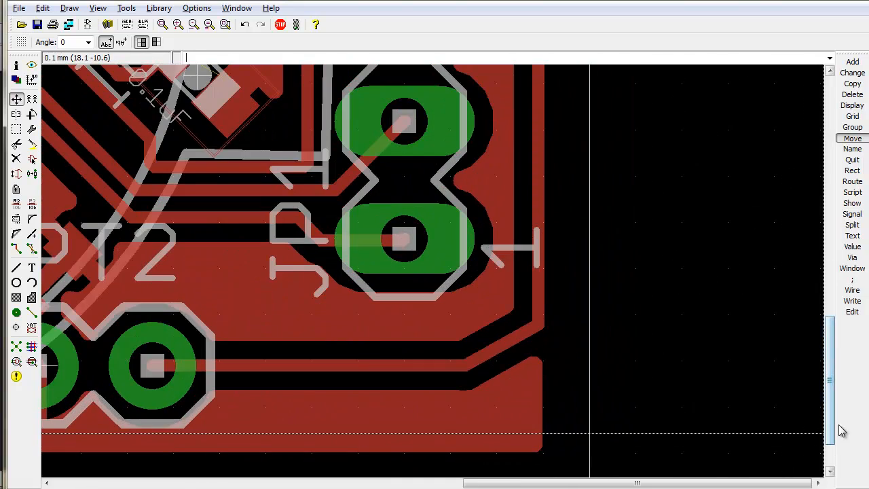
left_click_drag(831, 426, 830, 446)
left_click_drag(493, 485, 220, 485)
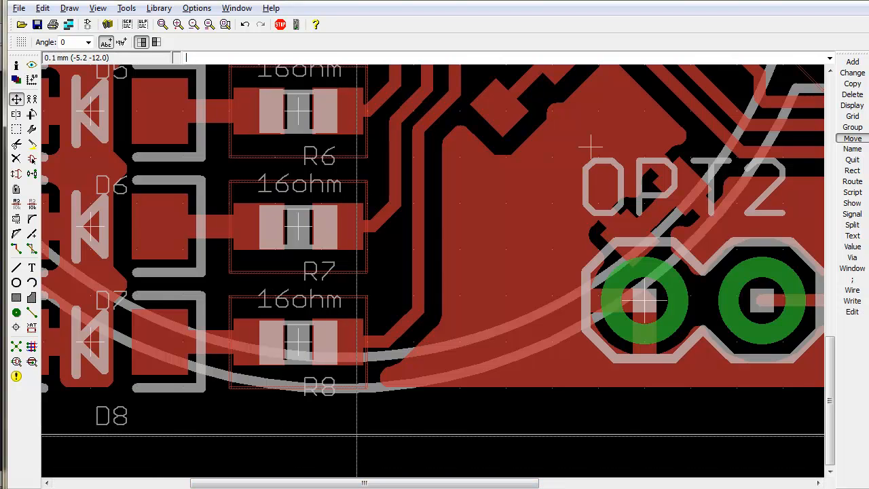
key("alt+F2")
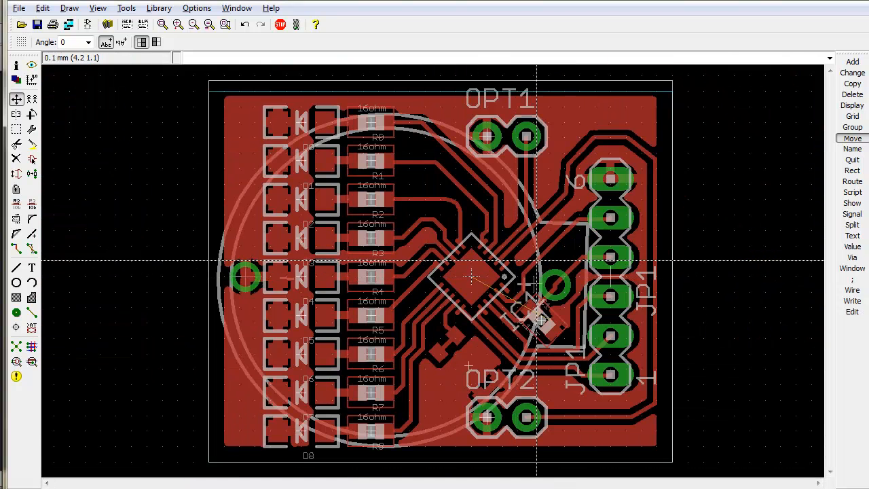
right_click(489, 82)
left_click(523, 240)
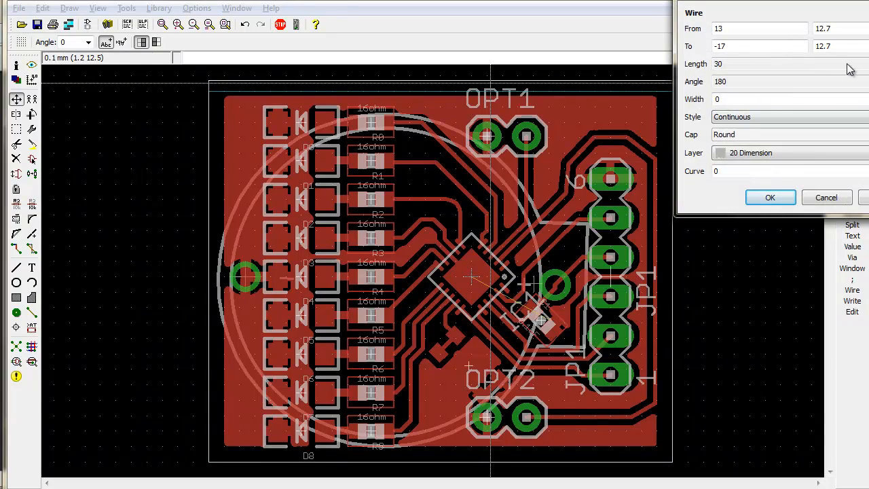
key("Escape")
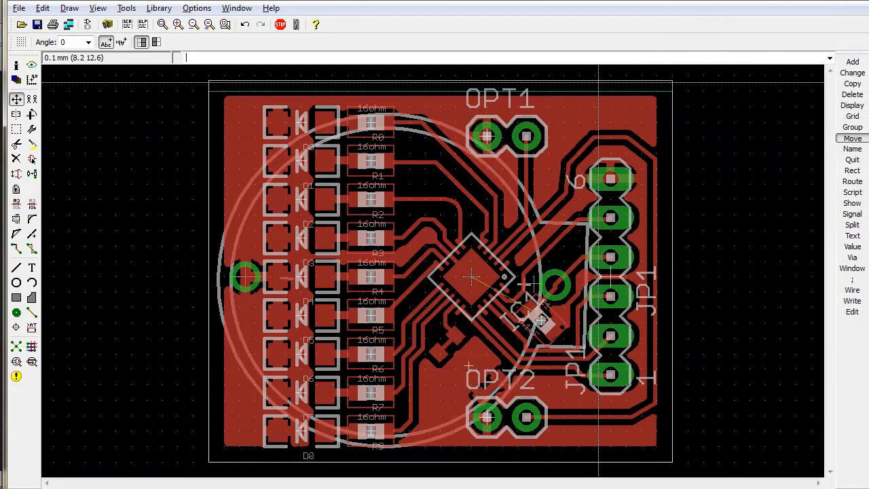
right_click(598, 80)
left_click(636, 216)
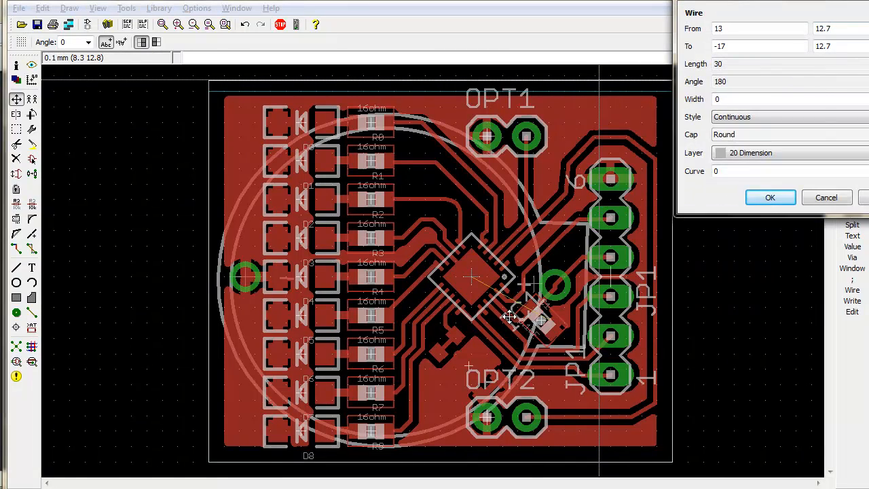
key("Escape")
Set both Y coordinates of the lower board outline wire to -12.7 mm and recalculate the ratsnest.
right_click(504, 467)
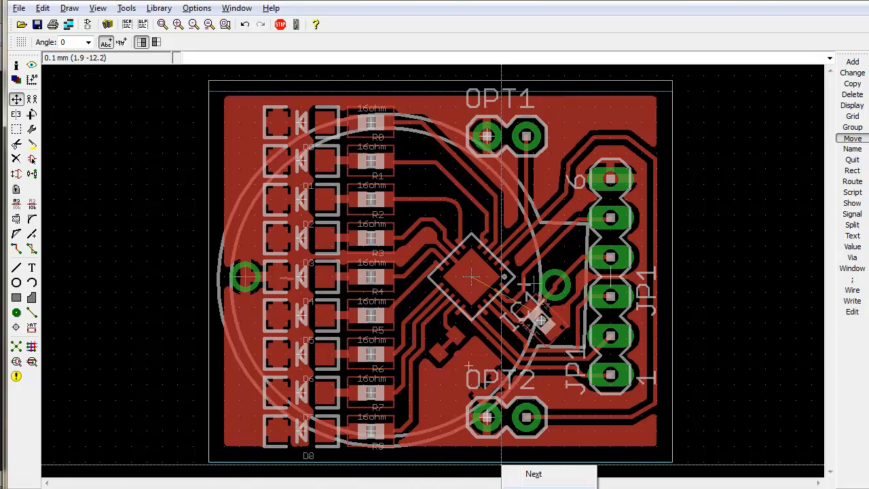
left_click(537, 488)
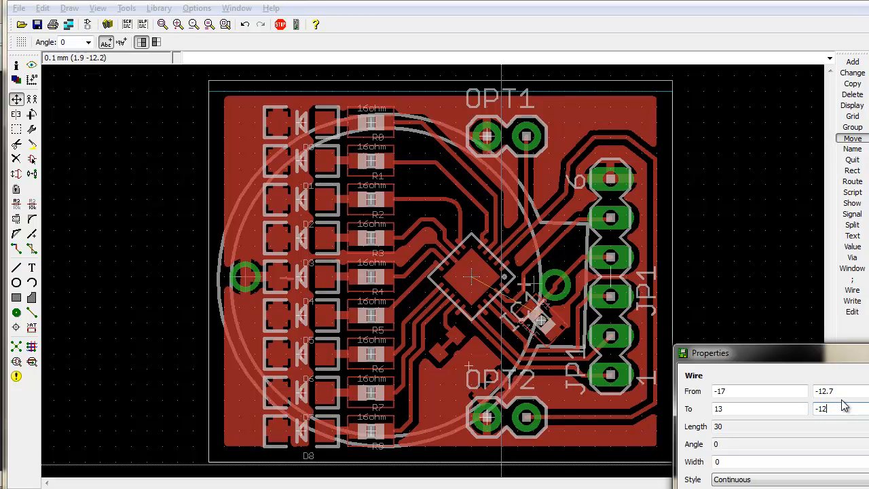
key("Return")
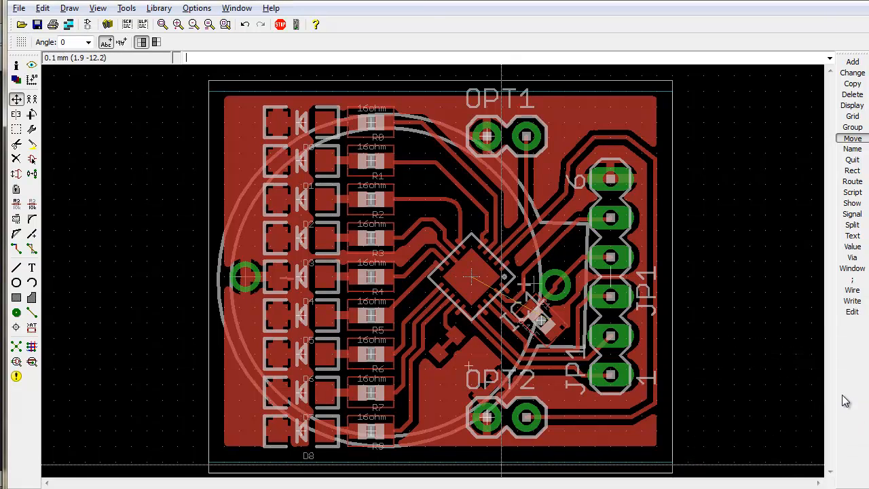
key("alt+F2")
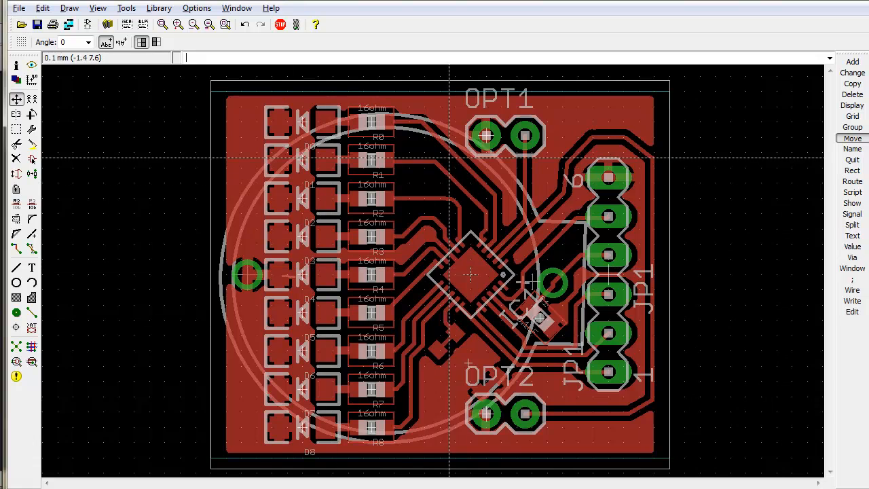
Set both Y coordinates of the upper wire on layer 46 Milling to 12.7 mm.
right_click(348, 89)
left_click(365, 98)
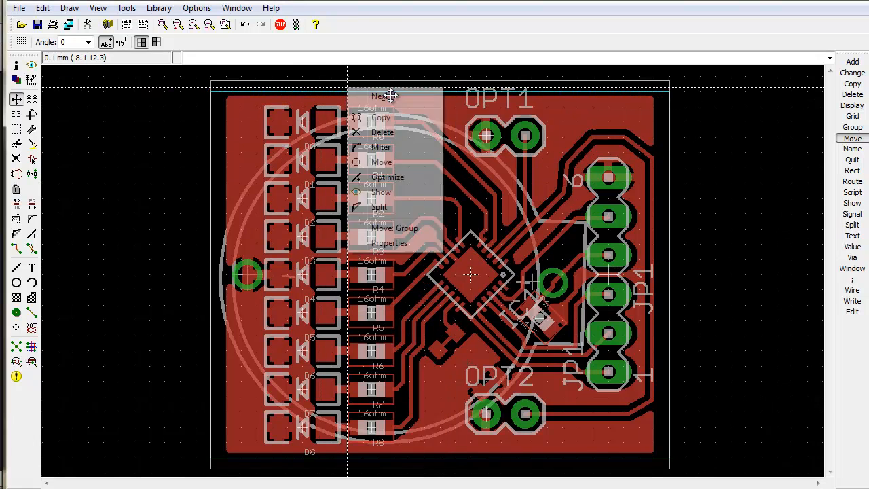
left_click(395, 243)
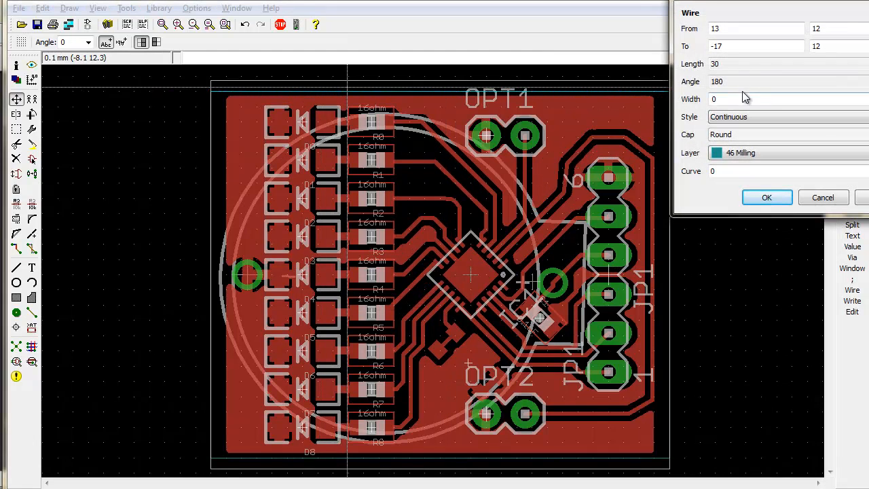
left_click(842, 30)
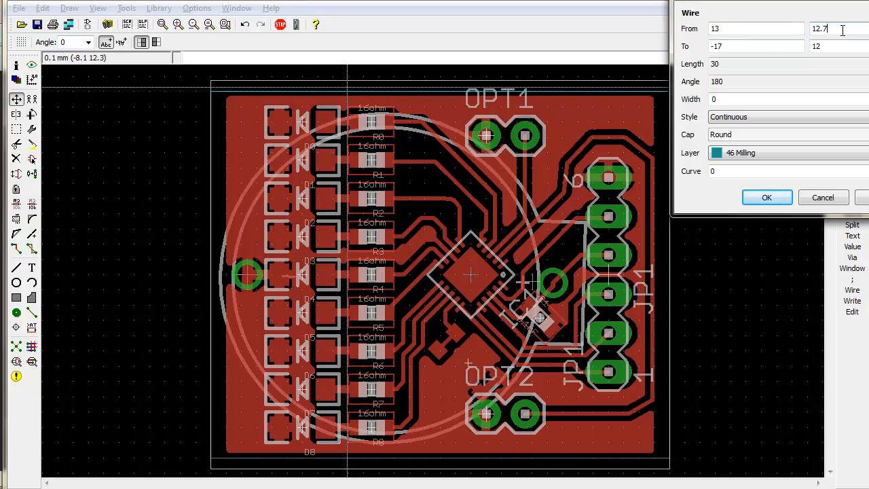
type(".7")
key("Tab")
key("Tab")
type(".7")
key("Return")
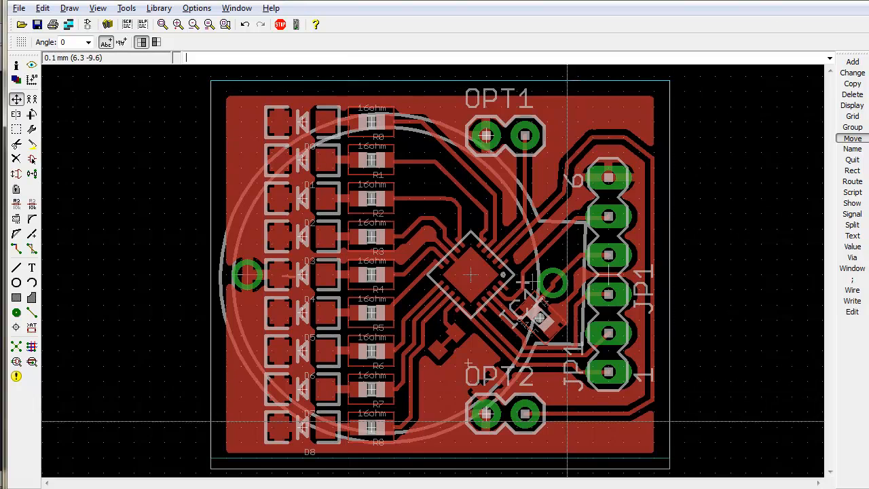
Set both Y coordinates of the lower wire on layer 46 Milling to -12.7 mm.
left_click(550, 462)
left_click(549, 462)
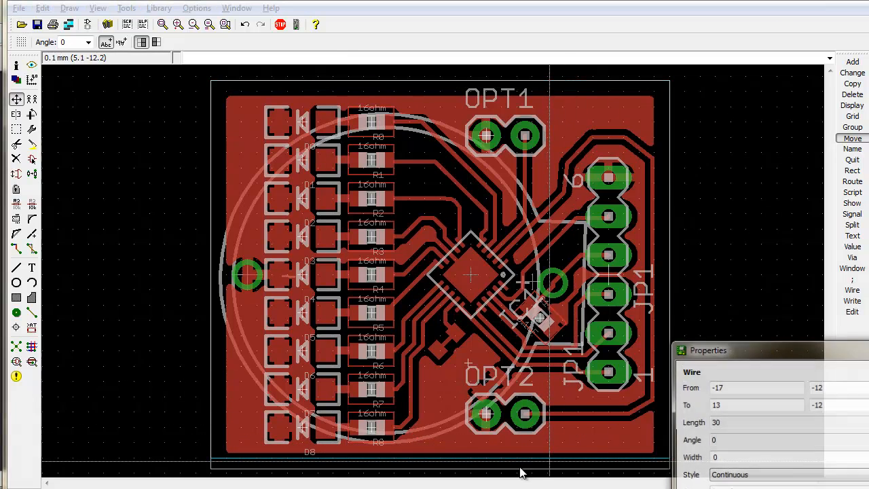
left_click_drag(746, 359, 401, 126)
left_click(504, 162)
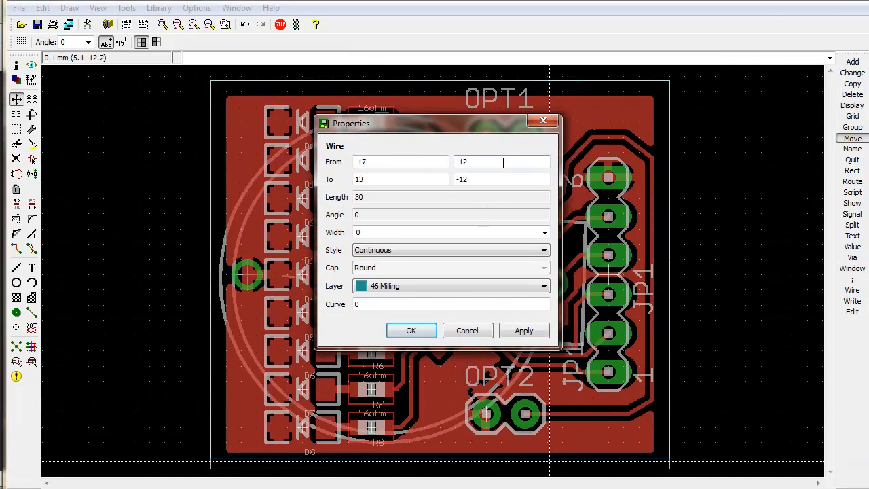
type(".7")
key("Tab")
key("Tab")
type(".7")
key("Return")
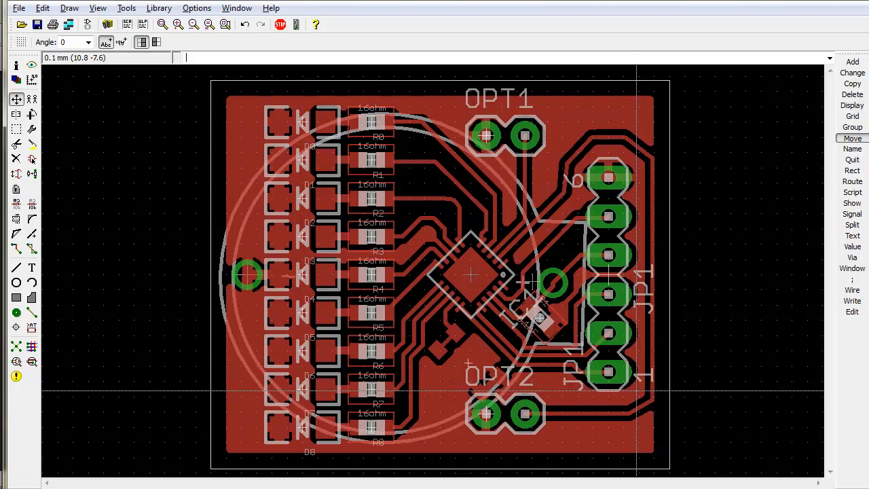
Rip up the horizontal trace segment just below C4 that leads from the chip towards JP1.
scroll(527, 346, "up", 5)
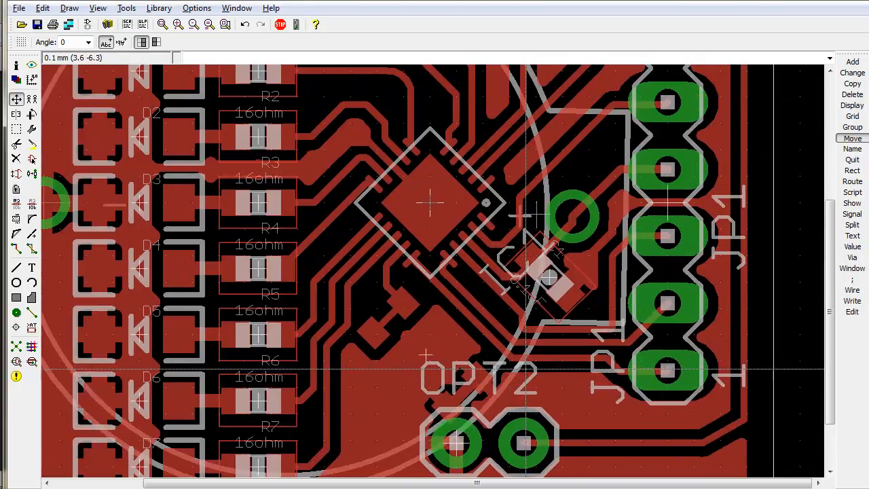
scroll(543, 285, "down", 4)
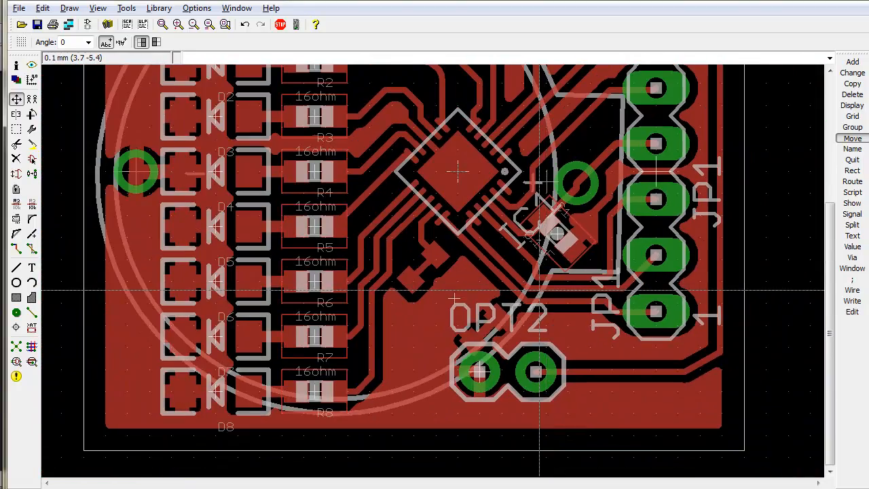
type("rip")
key("Return")
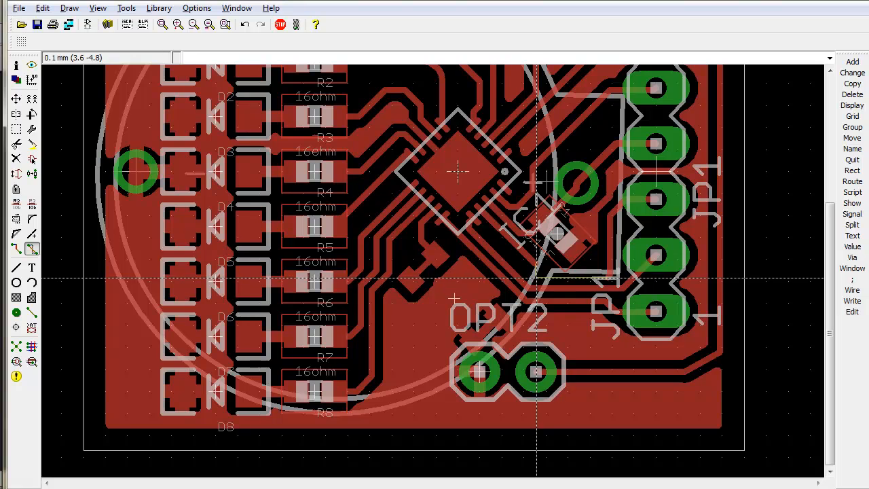
left_click(581, 285)
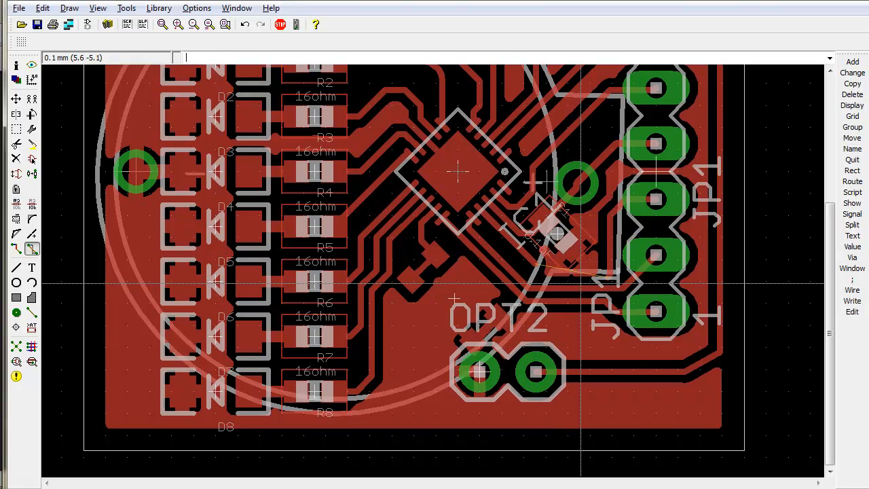
Reroute the ripped-up segment below C4 on the top layer as a 0.254 mm trace with an angled bend towards JP1.
scroll(581, 285, "down", 2)
type("rou")
key("Return")
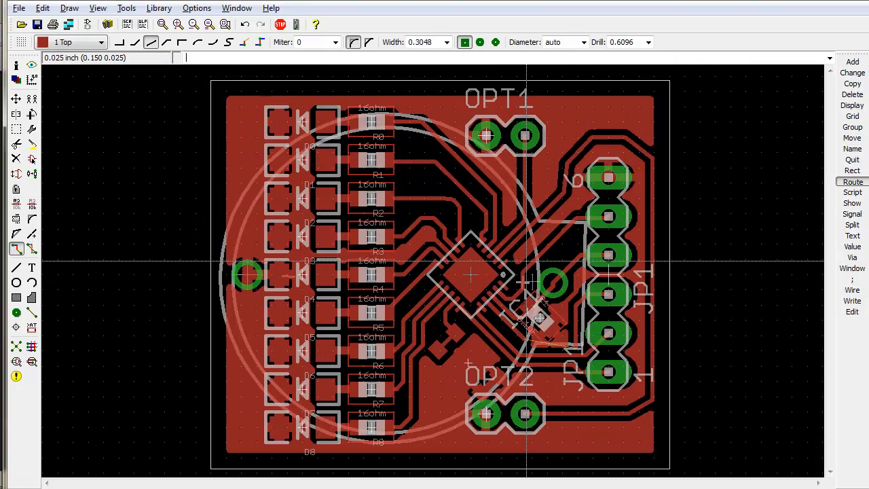
scroll(555, 353, "up", 5)
left_click(484, 319)
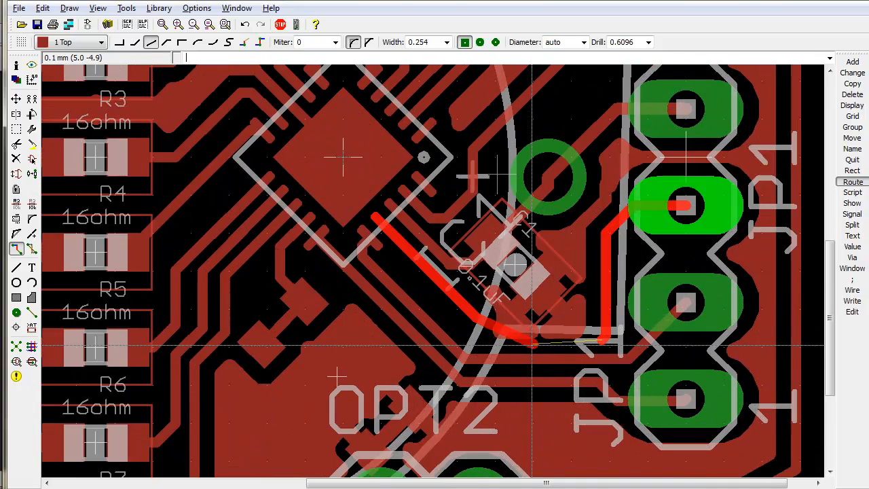
right_click(517, 336)
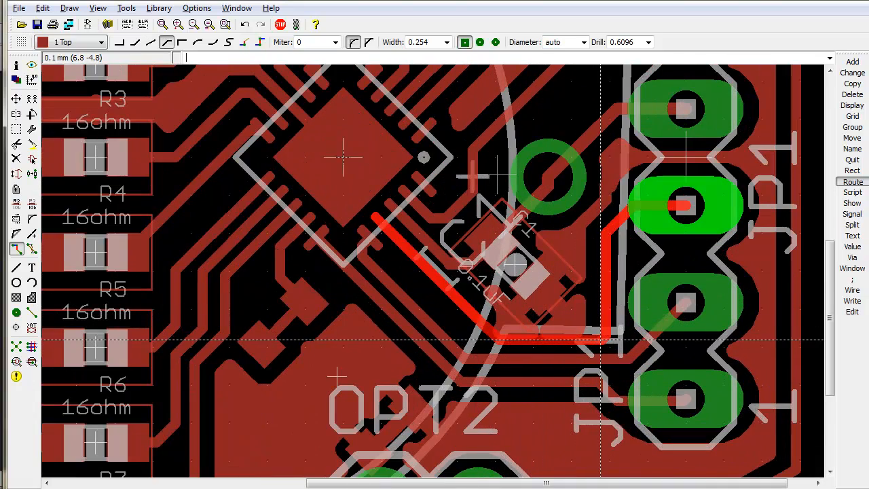
End the current routing and recalculate the ratsnest to refill the copper polygons, showing the whole board.
key("Escape")
type("ra")
key("Return")
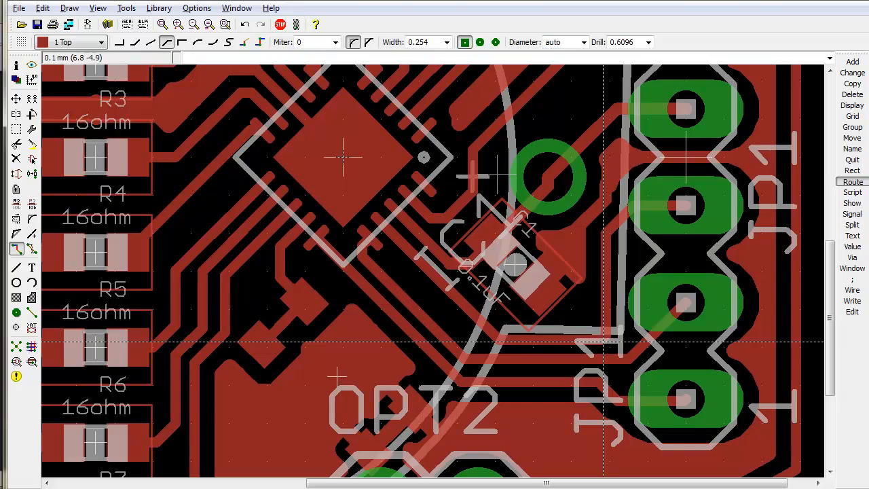
key("alt+F2")
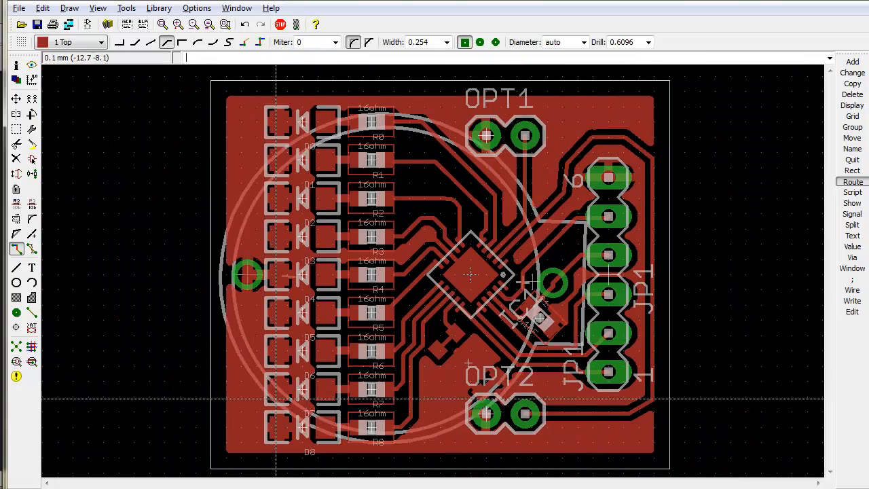
Load the SparkFun-mod.dru design rules file for the design rule check.
scroll(429, 389, "up", 2)
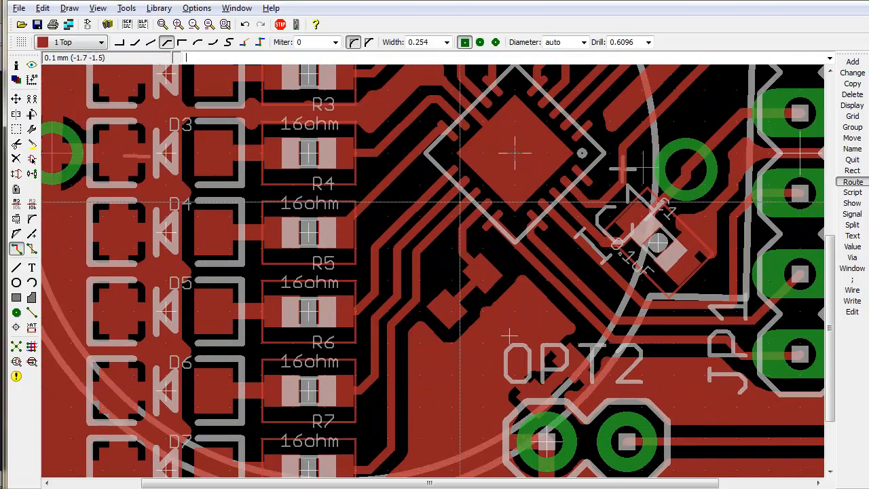
scroll(521, 170, "up", 1)
key("alt+F2")
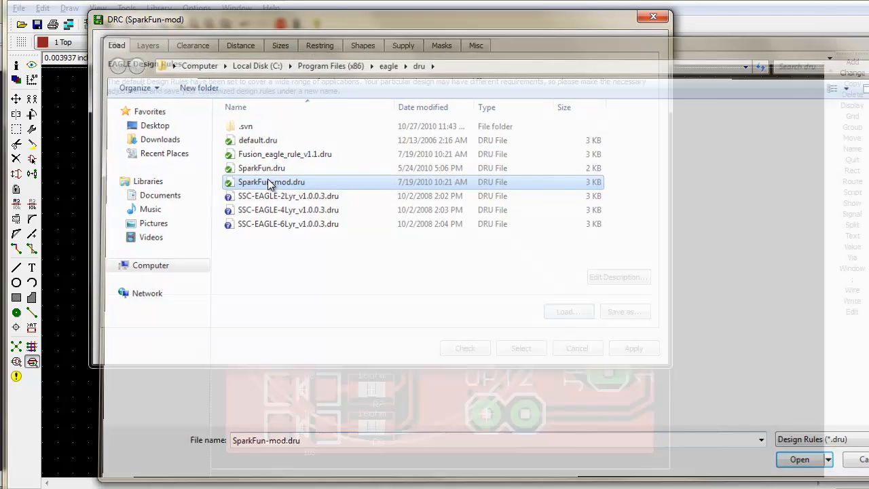
key("Return")
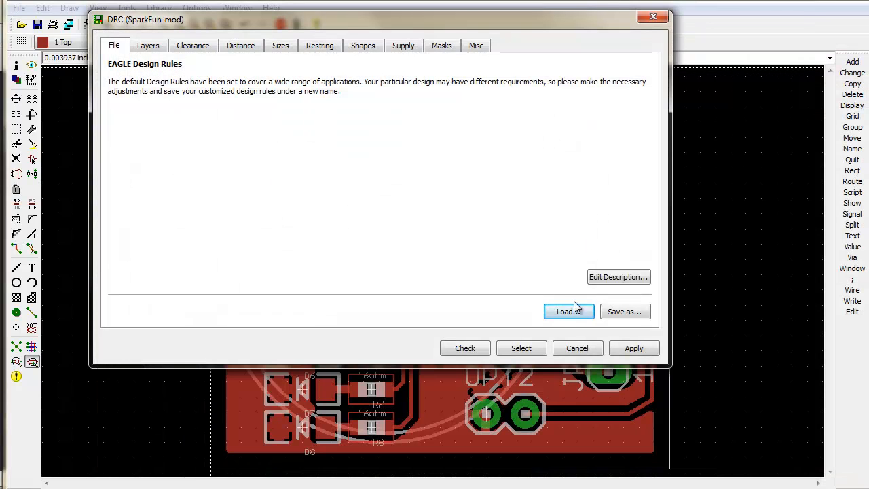
Review the layer setup and the minimum clearance rules between wires, pads, vias and SMDs for different and same signals.
left_click(149, 49)
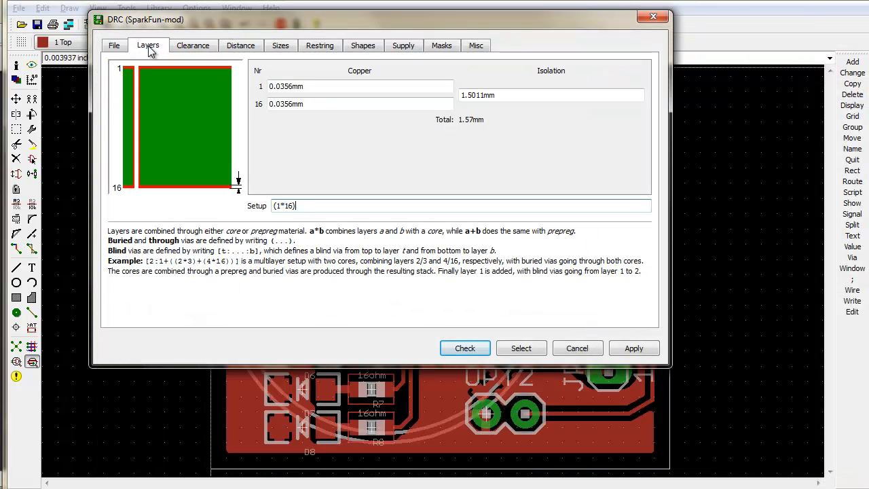
left_click(192, 48)
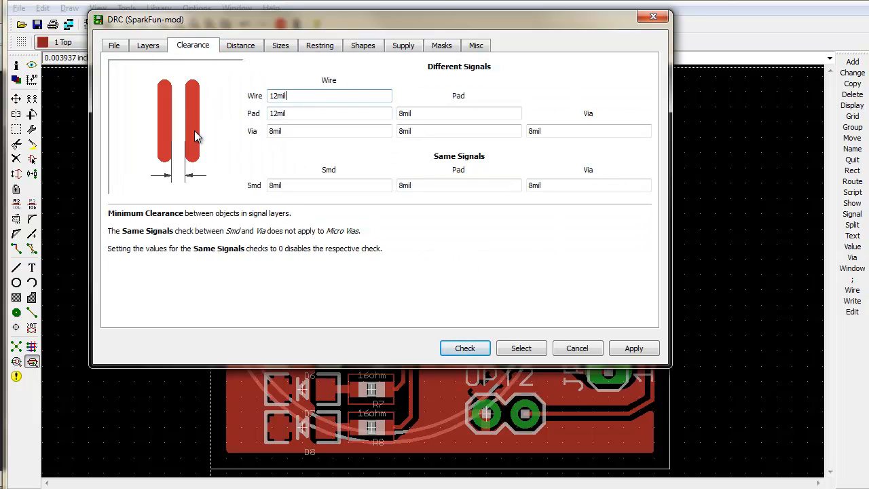
left_click(290, 117)
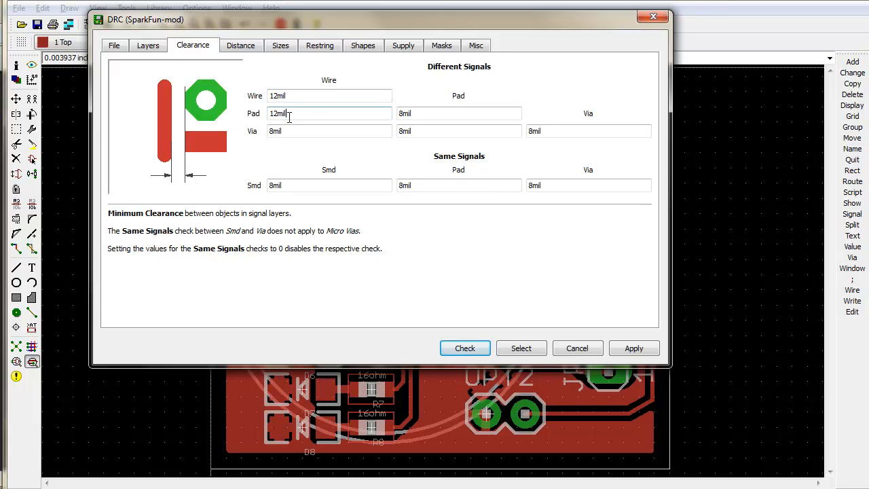
left_click(287, 131)
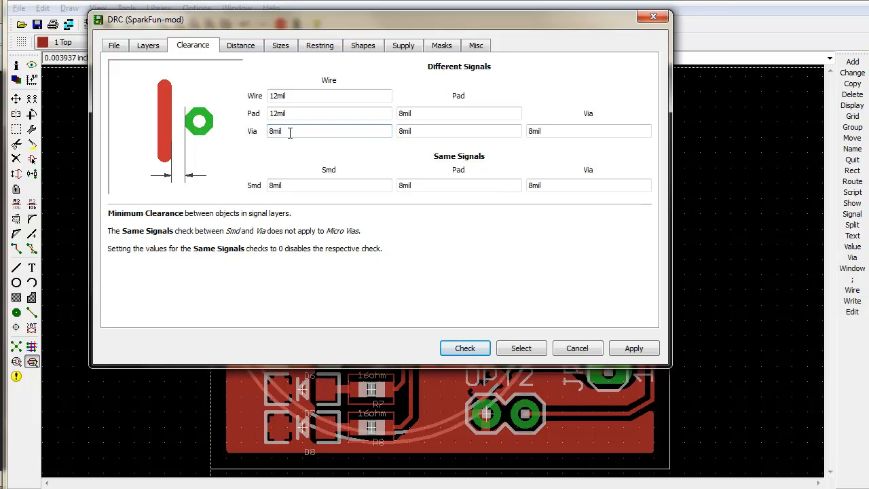
left_click(293, 184)
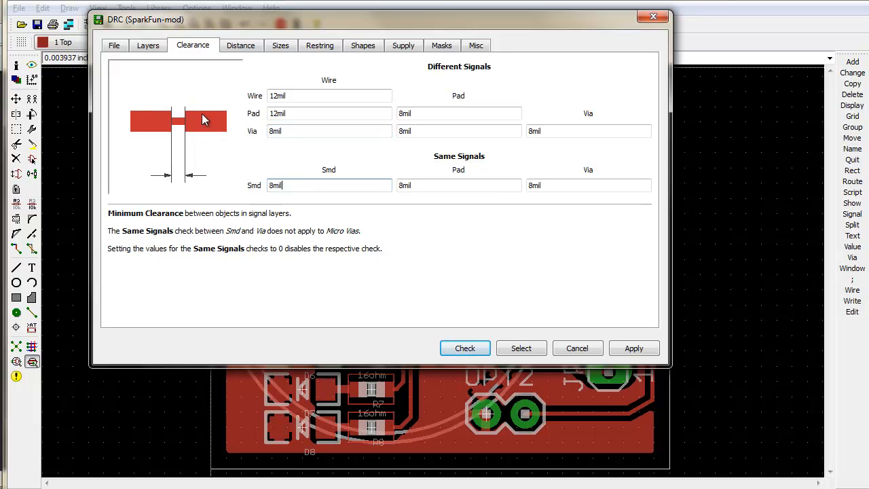
left_click(427, 188)
left_click(587, 190)
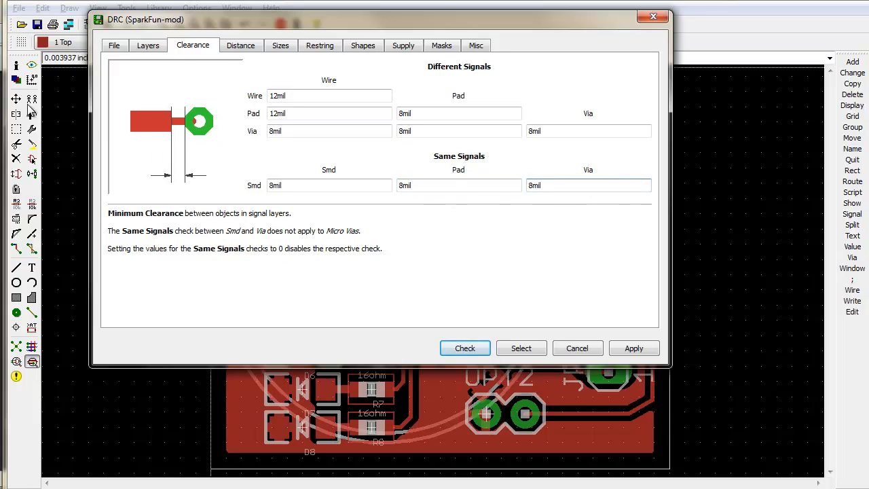
left_click(563, 131)
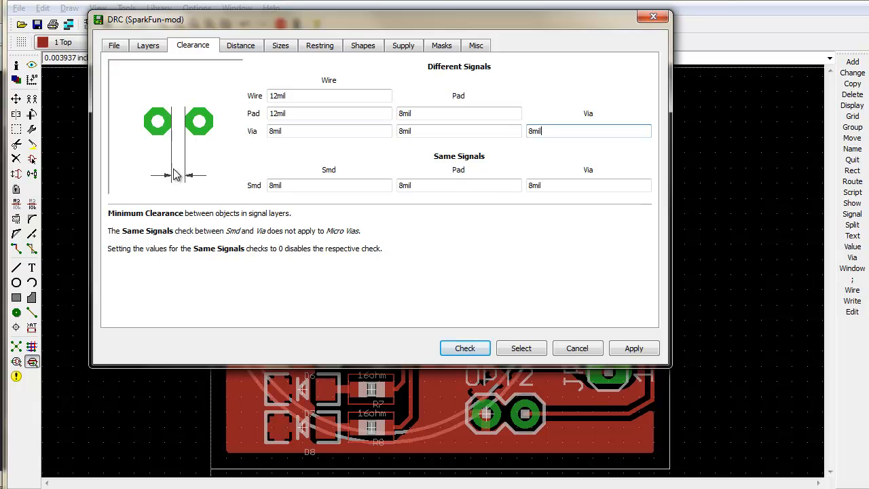
left_click(478, 132)
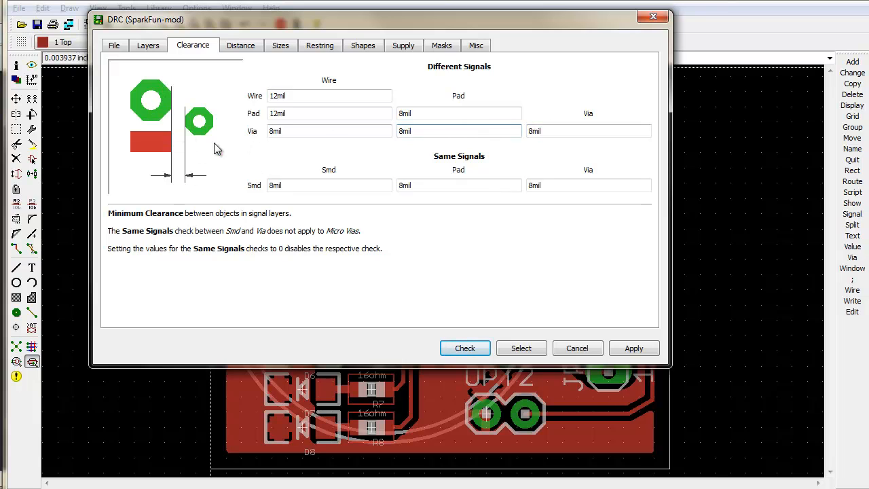
left_click(417, 114)
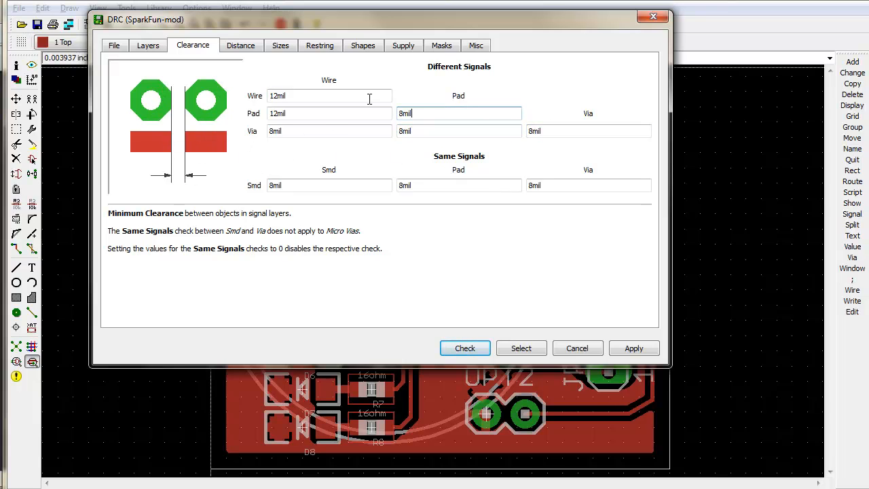
left_click(370, 99)
Review the copper/dimension and drill/hole distance rules and the minimum width, drill, micro via and blind via ratio.
left_click(240, 46)
left_click(364, 112)
left_click(342, 143)
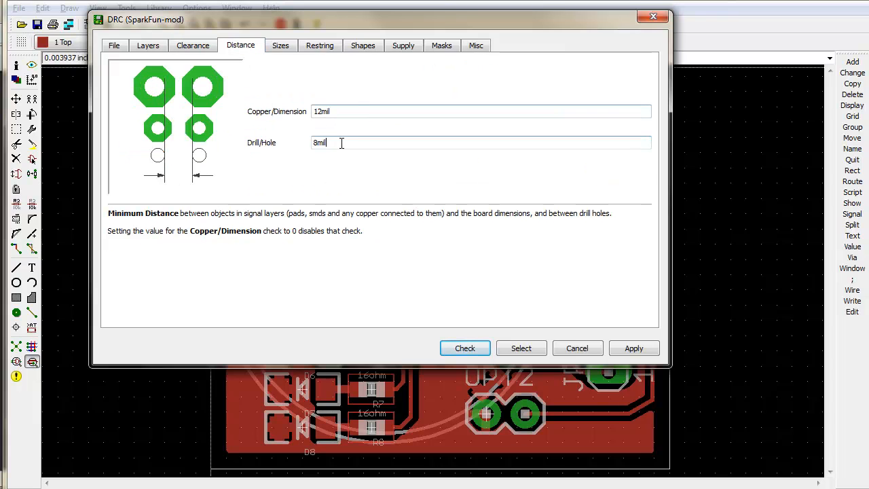
left_click(354, 111)
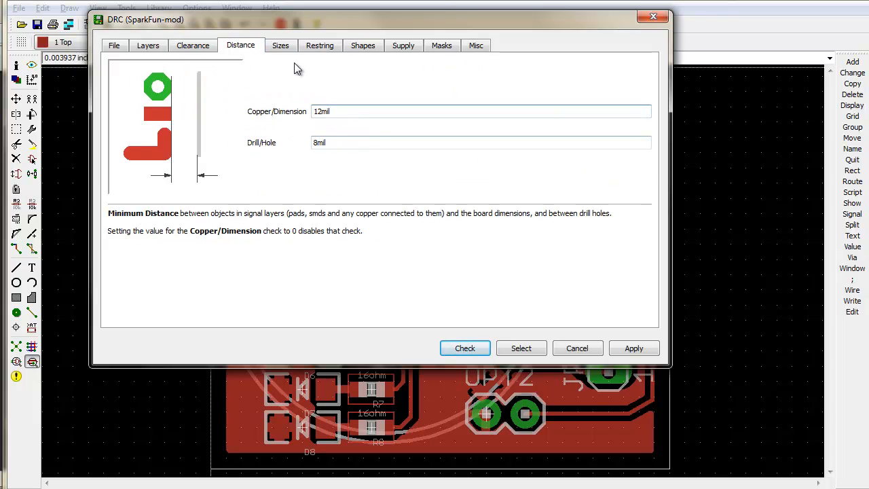
left_click(280, 45)
left_click(339, 101)
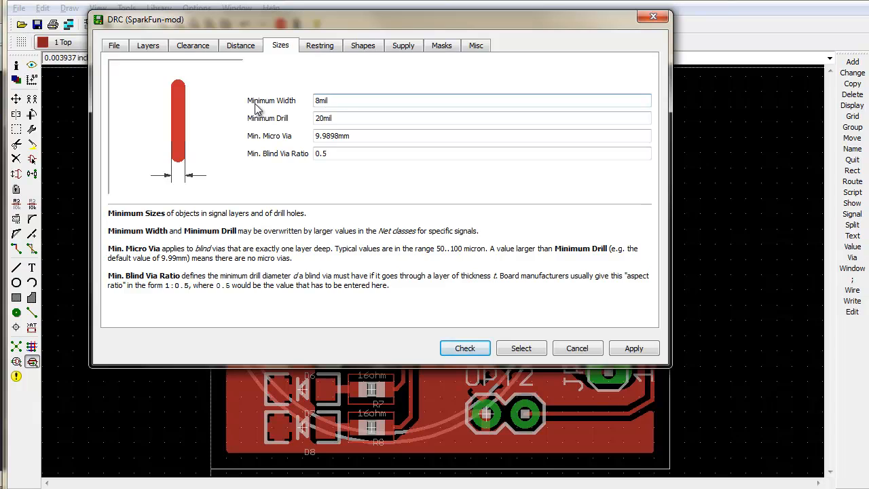
left_click(375, 121)
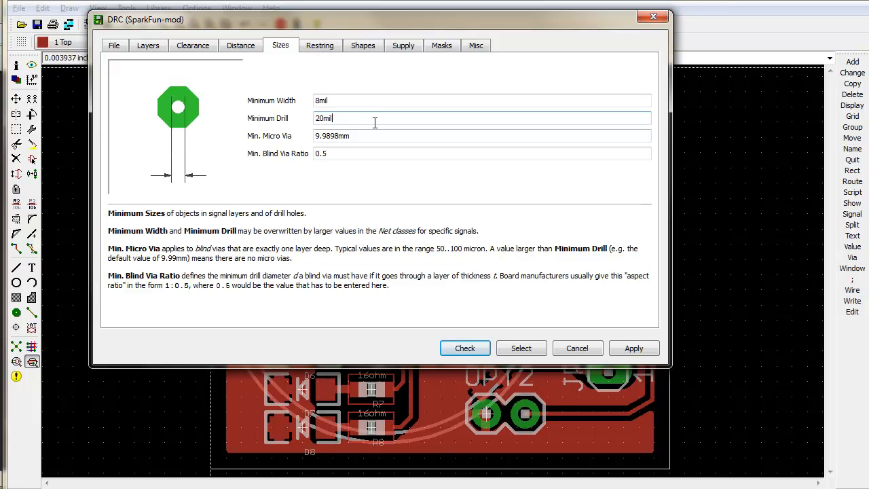
left_click(364, 140)
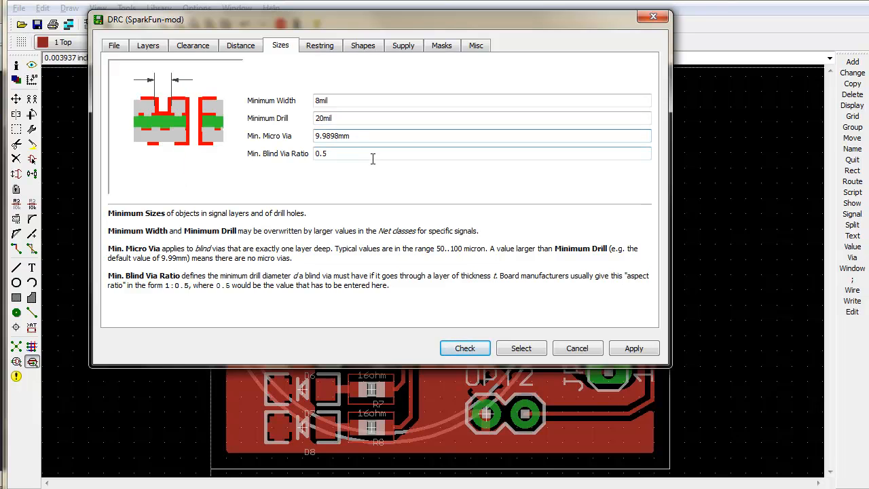
left_click(349, 154)
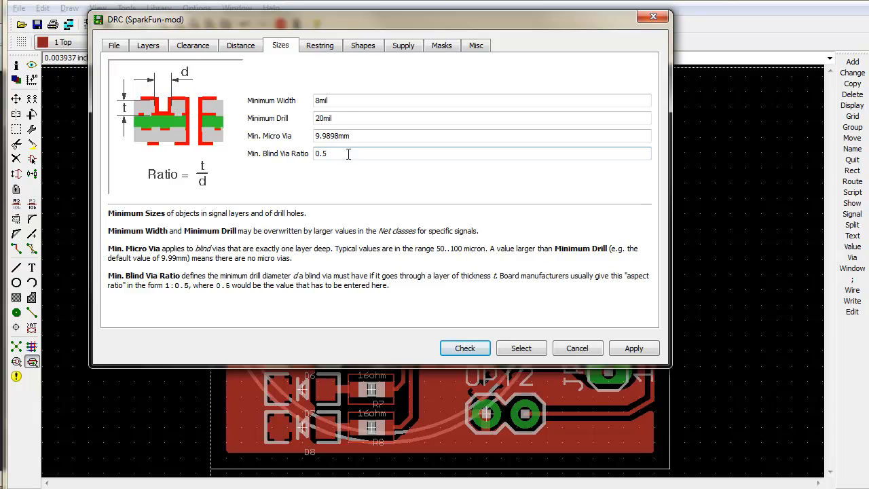
Look through the restring, shapes, supply, masks and miscellaneous design rules.
left_click(323, 45)
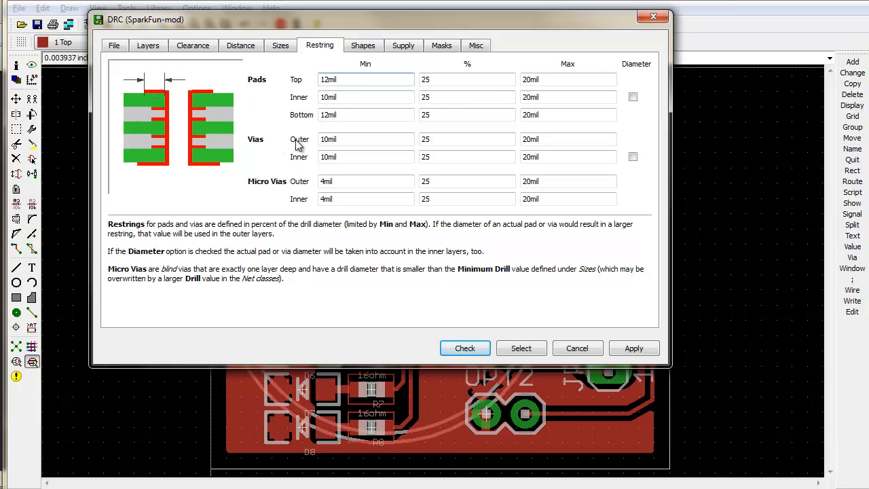
left_click(361, 49)
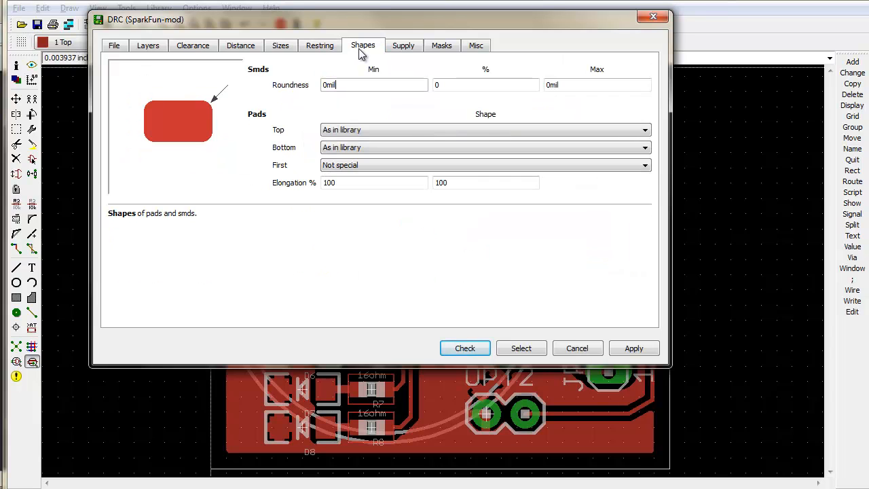
left_click(412, 48)
left_click(438, 46)
left_click(478, 47)
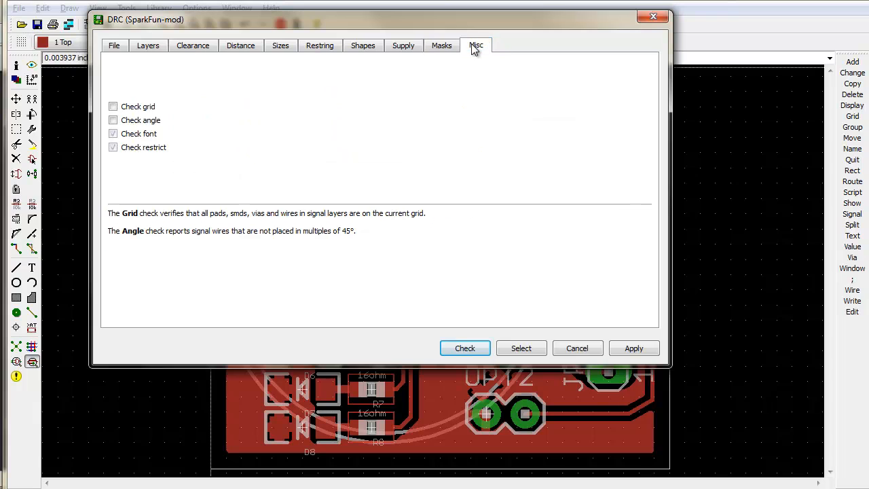
left_click(439, 46)
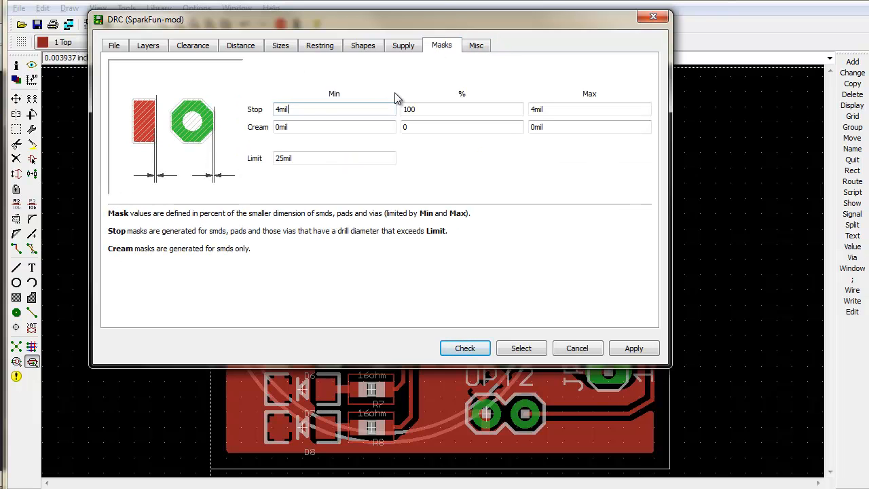
Run the design rule check on the board and look through the full list of reported errors.
left_click(114, 46)
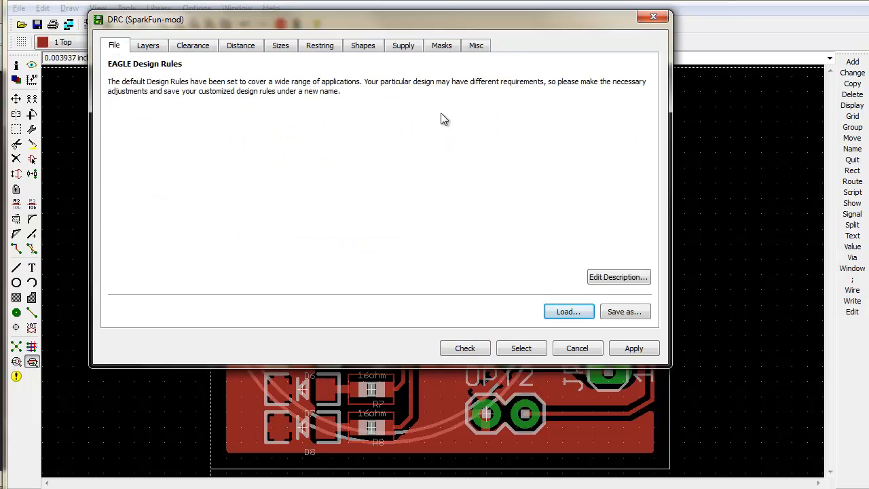
left_click(465, 348)
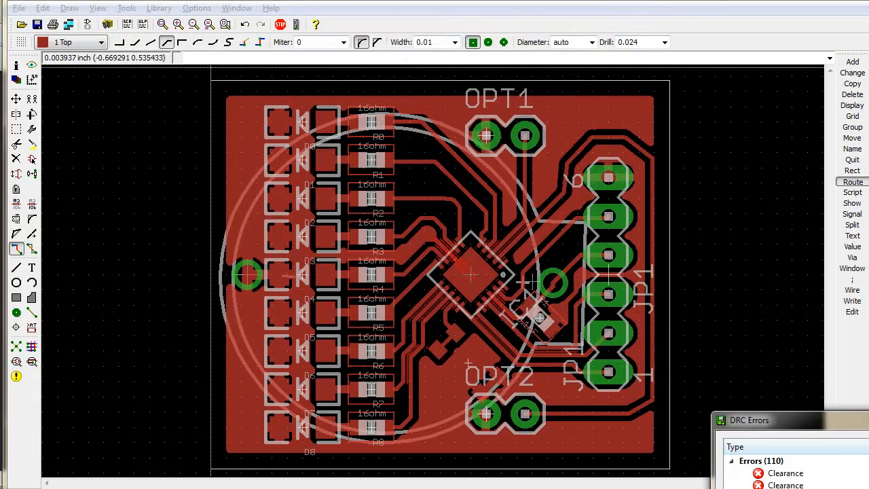
left_click_drag(812, 425, 359, 84)
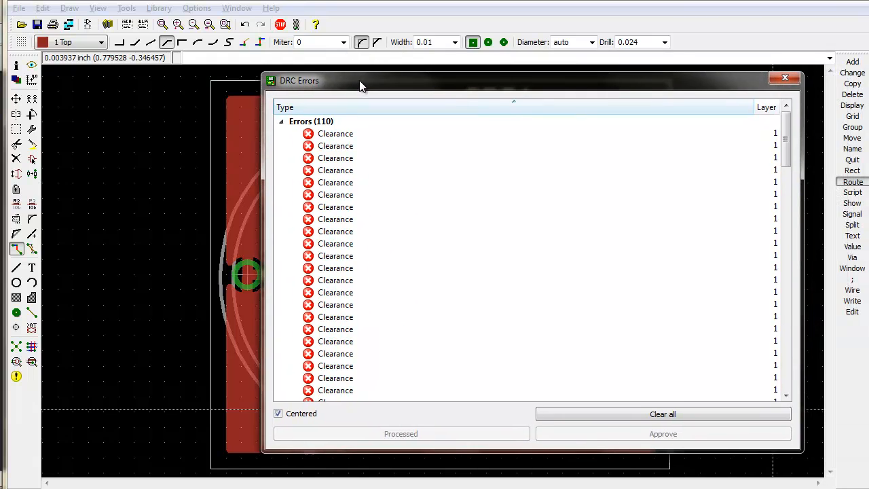
scroll(547, 322, "down", 5)
scroll(543, 315, "down", 20)
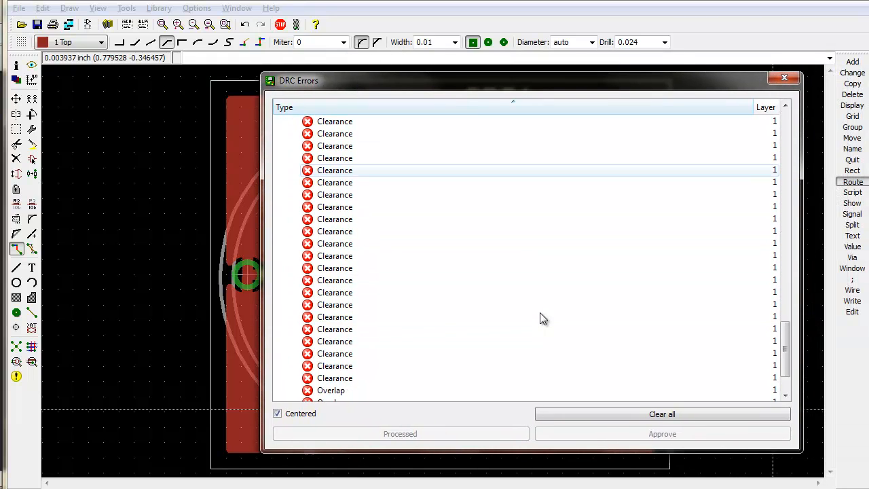
scroll(542, 314, "up", 2)
scroll(538, 305, "up", 20)
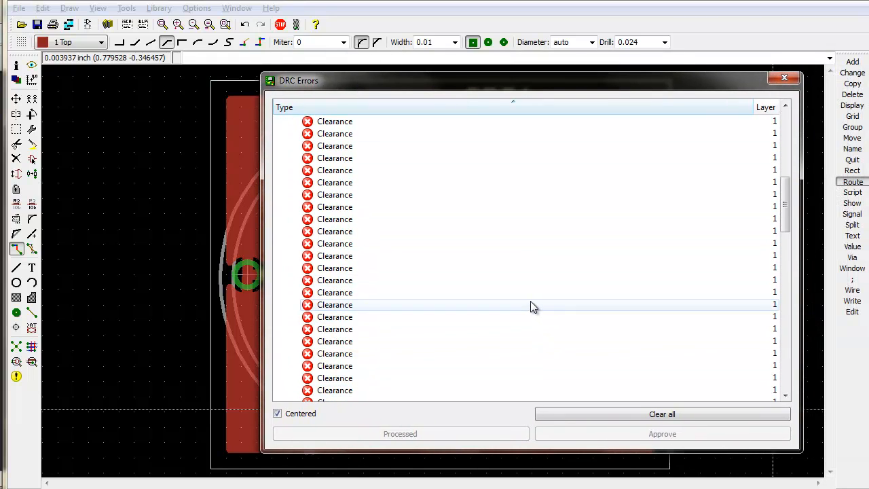
Locate the first clearance error on the board, inspect the flagged traces around the chip up close, and close the error list.
left_click_drag(369, 81, 820, 96)
left_click(794, 149)
scroll(467, 298, "up", 10)
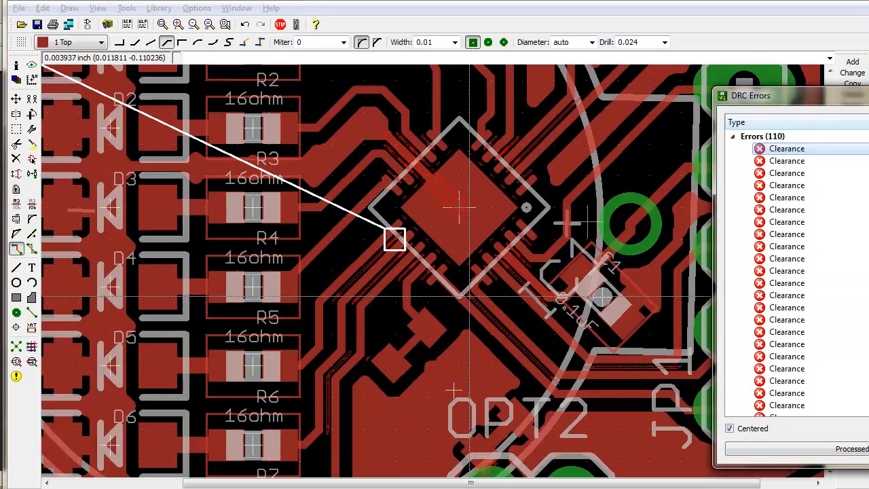
middle_click(467, 292)
scroll(336, 205, "down", 3)
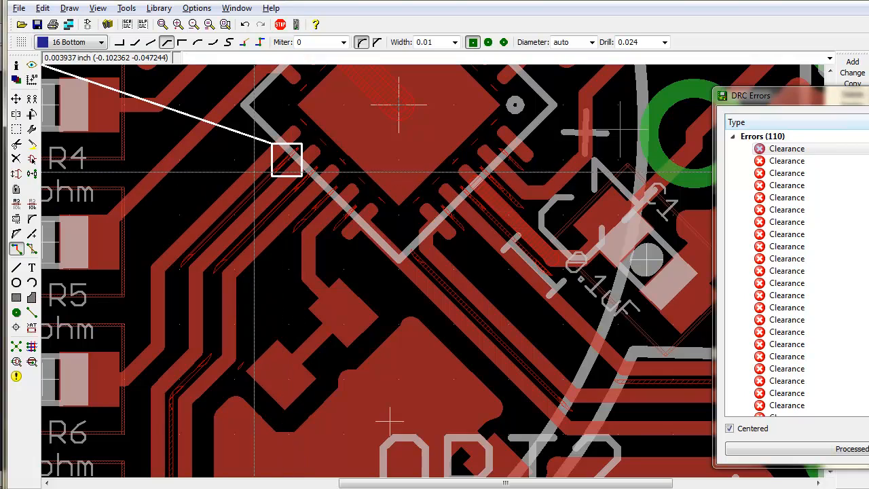
scroll(287, 160, "up", 3)
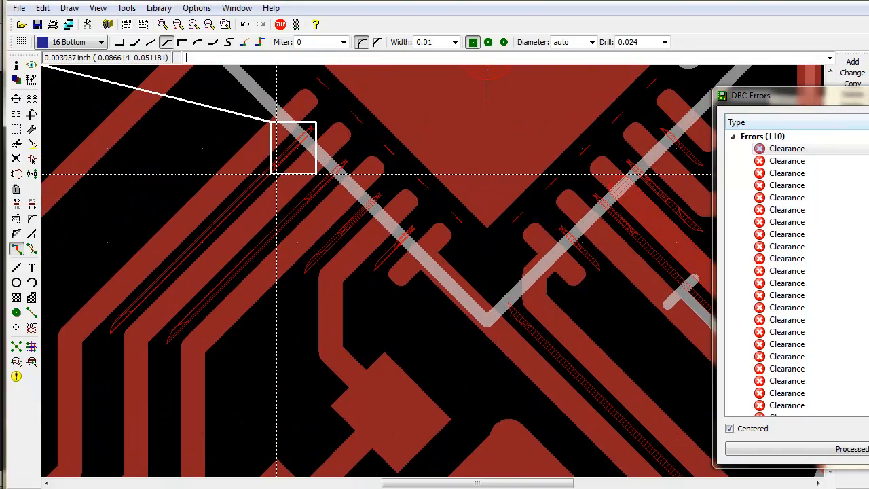
scroll(287, 160, "down", 3)
scroll(285, 161, "down", 1)
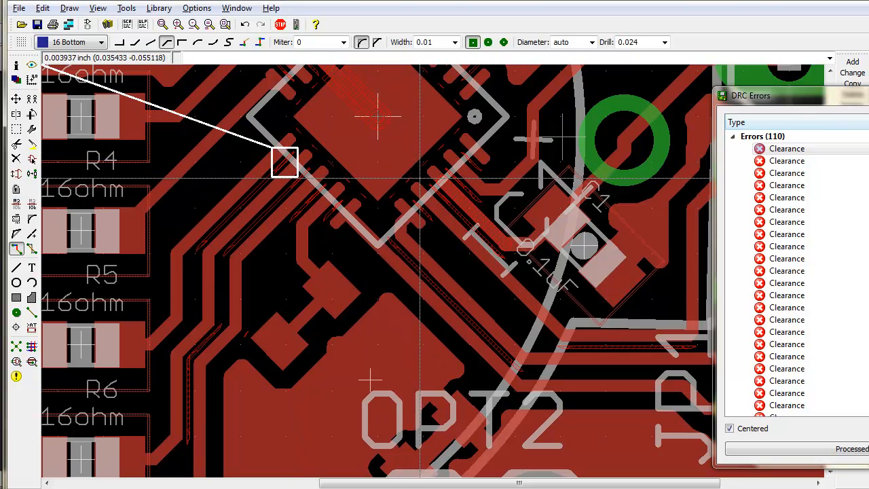
scroll(284, 161, "down", 2)
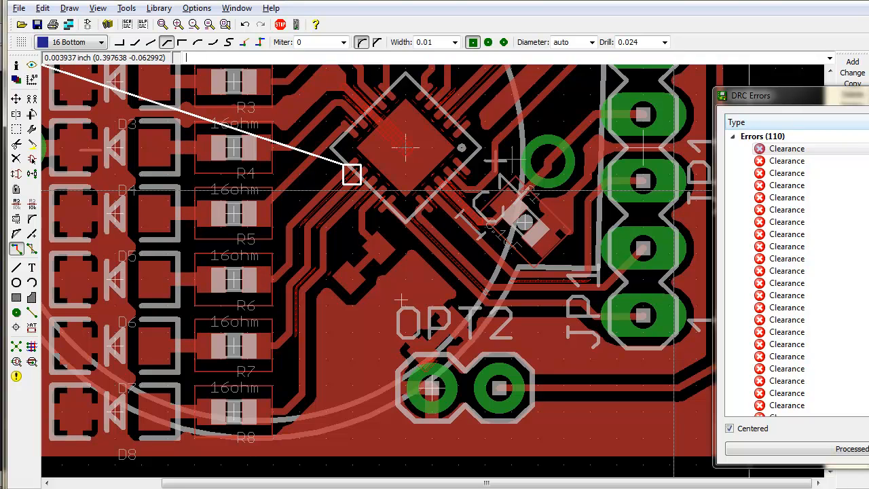
key("Escape")
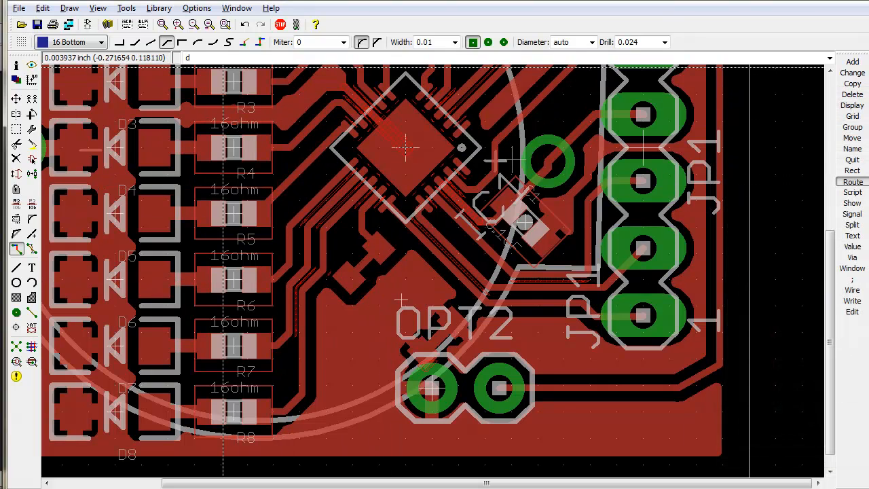
Set the wire-to-wire, wire-to-pad and wire-to-via clearances to 6mil for different signals and rerun the design rule check.
type("rc")
key("Return")
left_click(192, 45)
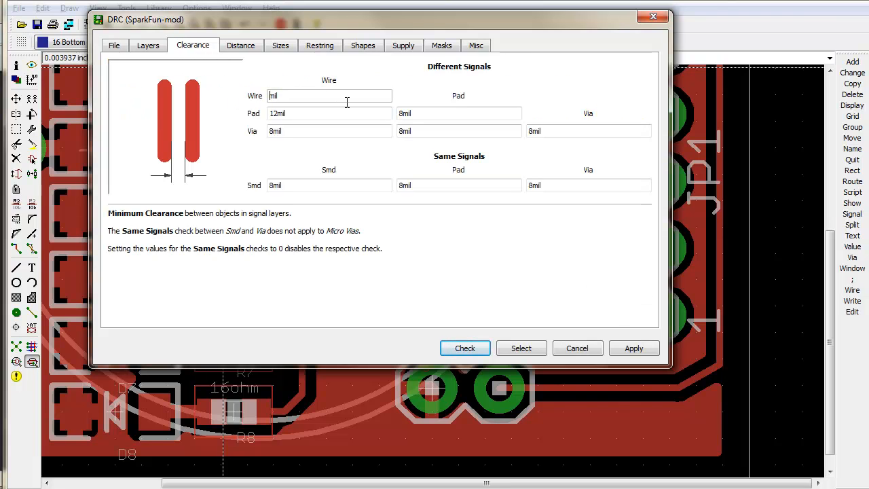
type("6")
key("Tab")
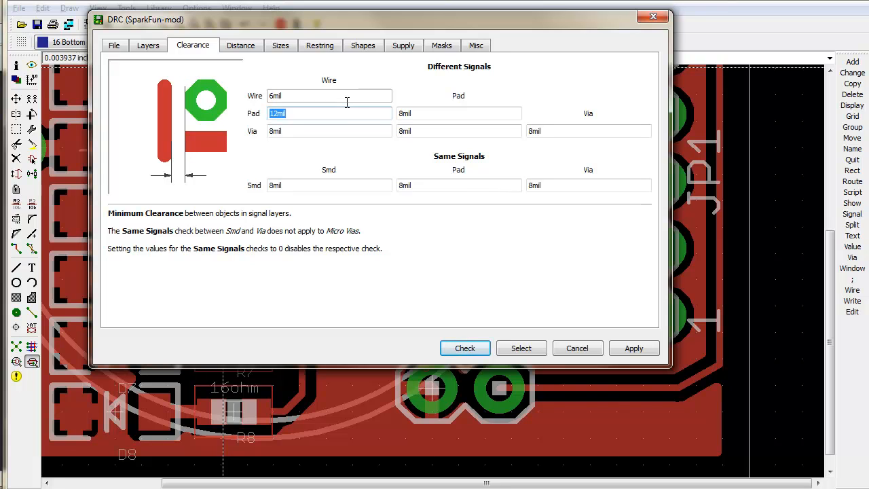
key("Left")
left_click(275, 131)
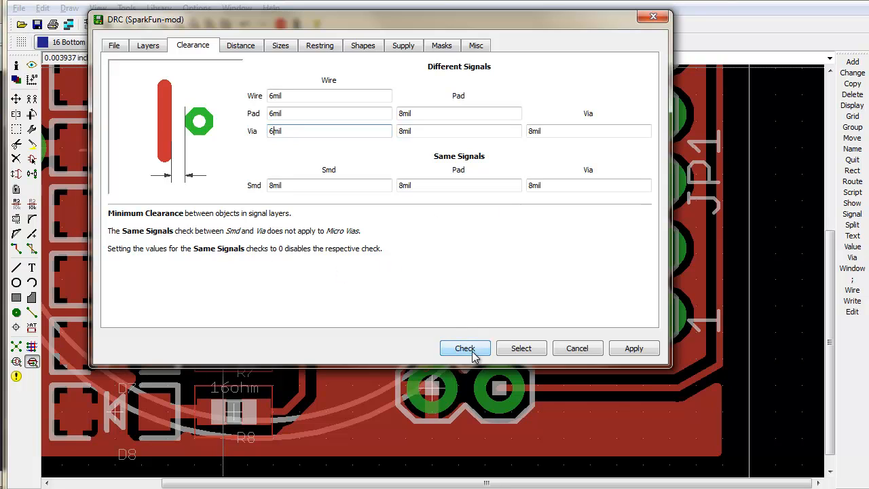
left_click(475, 347)
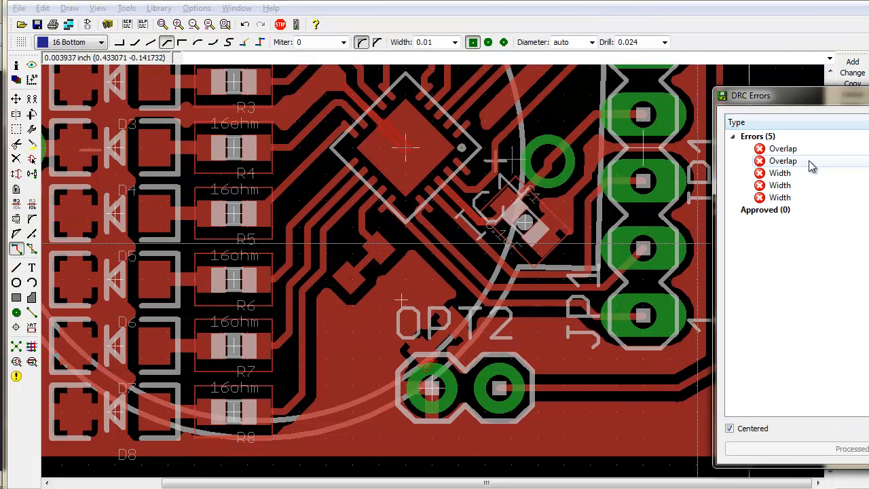
Locate the first overlap error at the chip's centre pad and inspect the properties of the flagged wire.
left_click(781, 148)
left_click(560, 4)
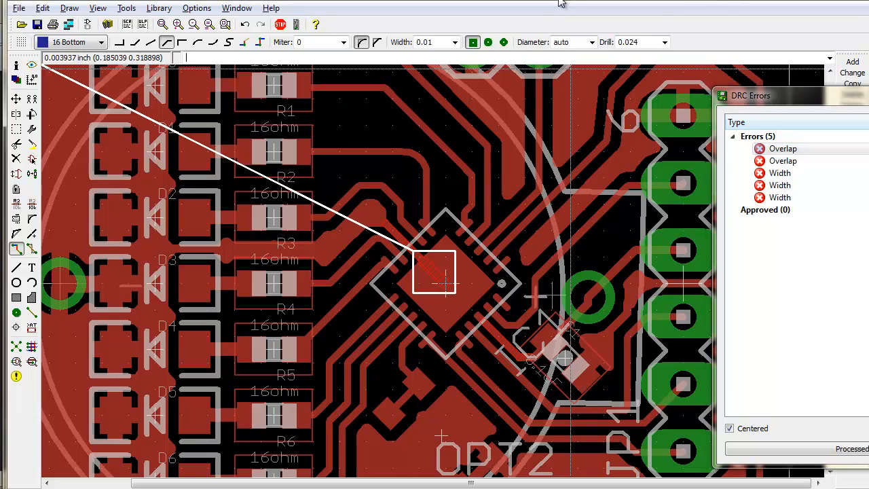
scroll(501, 270, "down", 1)
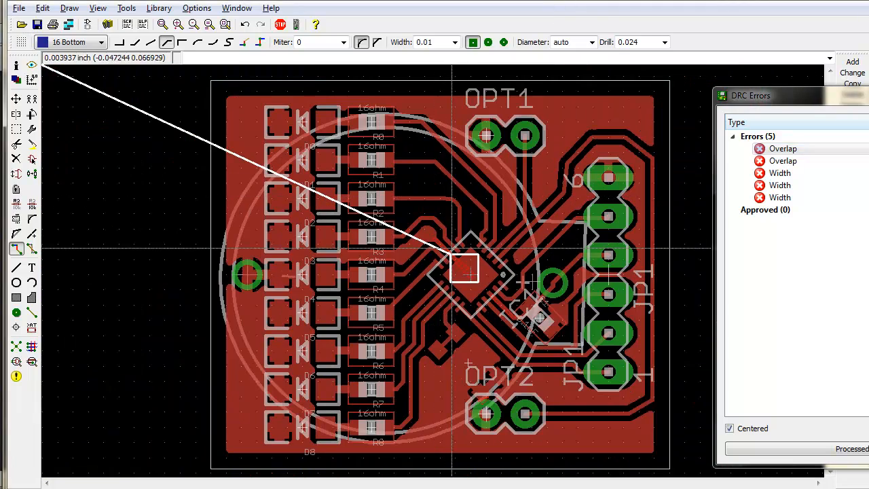
scroll(465, 278, "up", 4)
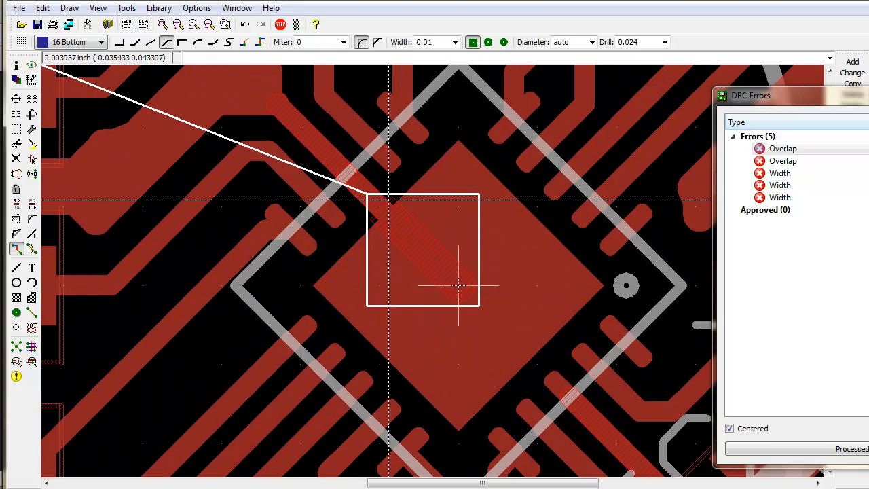
right_click(458, 285)
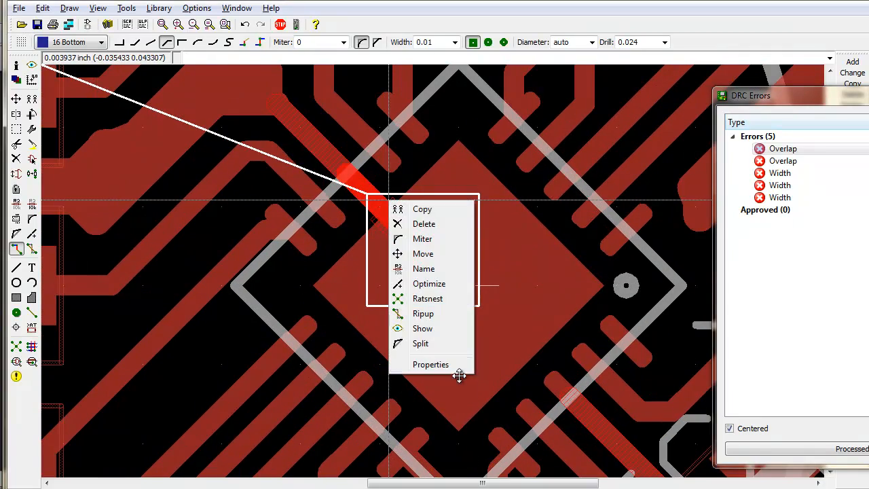
left_click(459, 374)
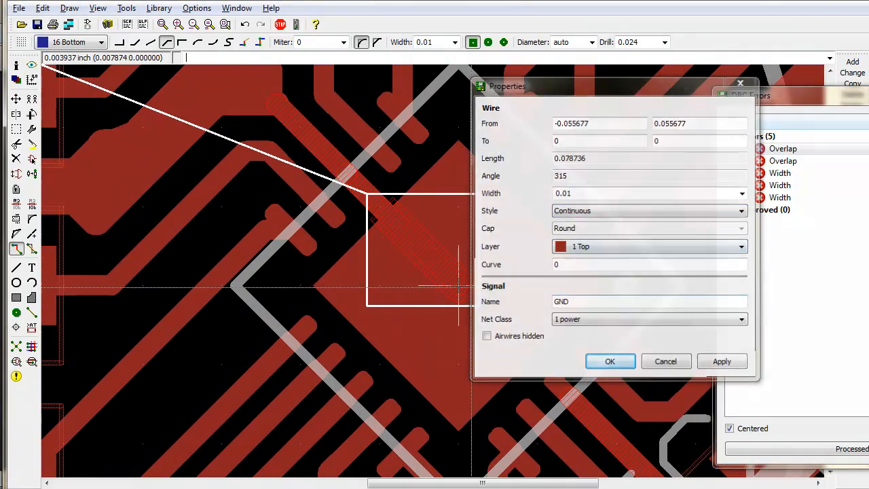
left_click(609, 361)
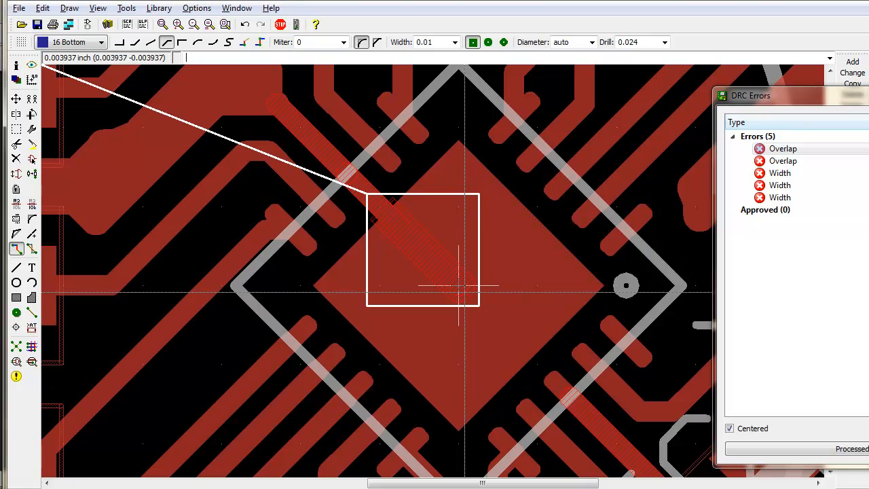
Locate the overlap error at the OPT2 header and the first width error, and inspect that trace's properties.
left_click(788, 161)
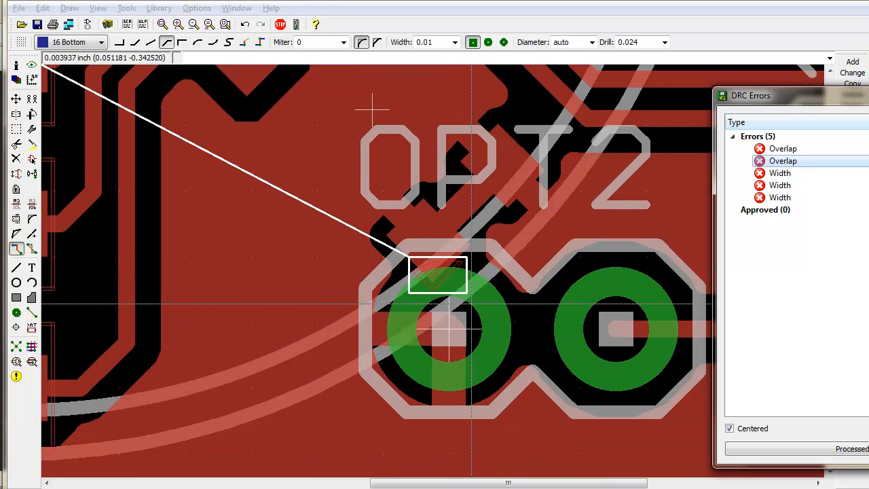
left_click(787, 173)
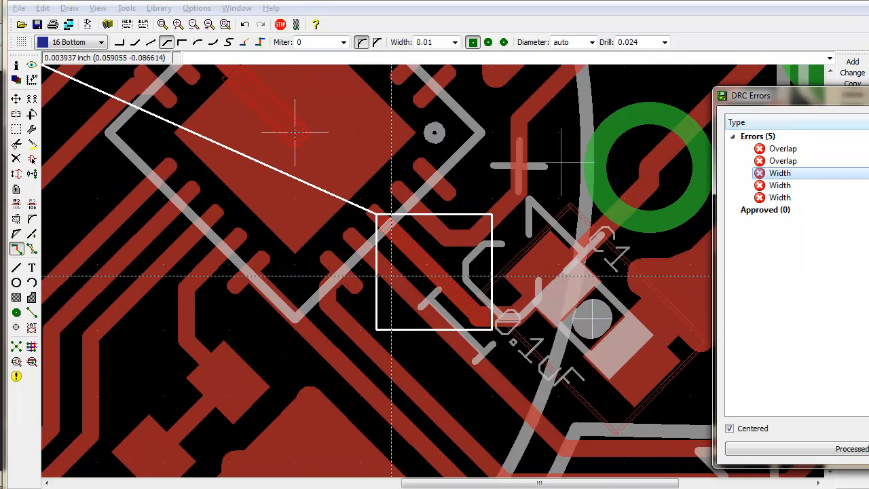
right_click(440, 272)
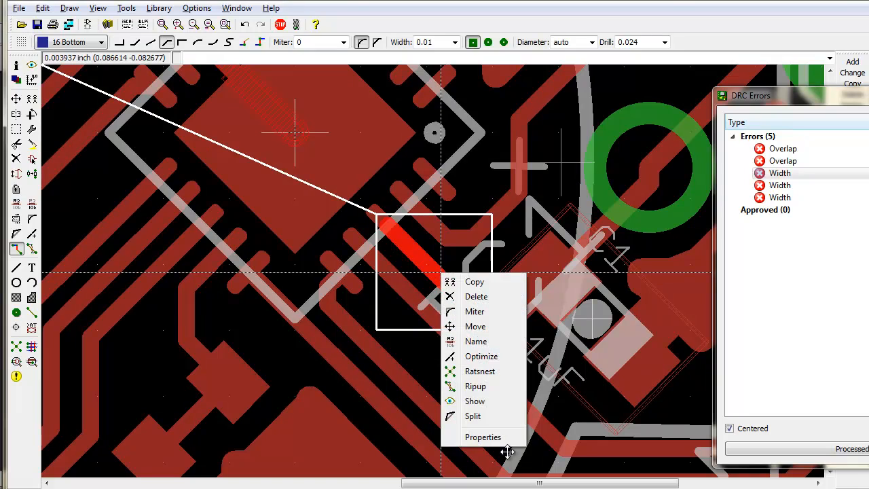
left_click(484, 437)
key("Escape")
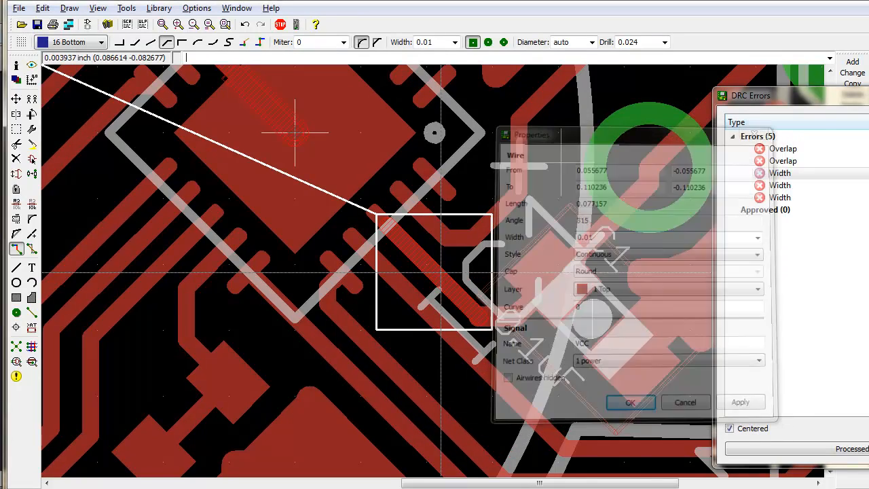
Go through the remaining width errors around the chip, compare them with the OPT2 overlap, and close the error list.
left_click(779, 198)
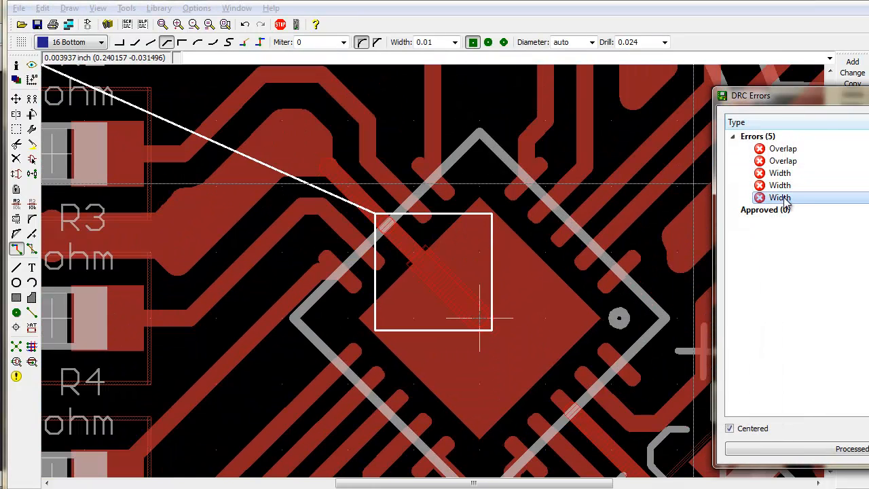
left_click(782, 173)
key("Up")
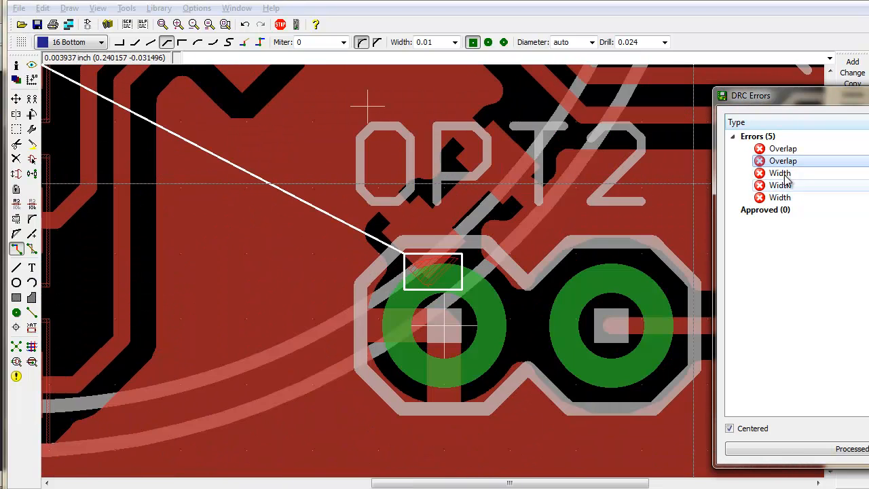
key("Down")
key("Down")
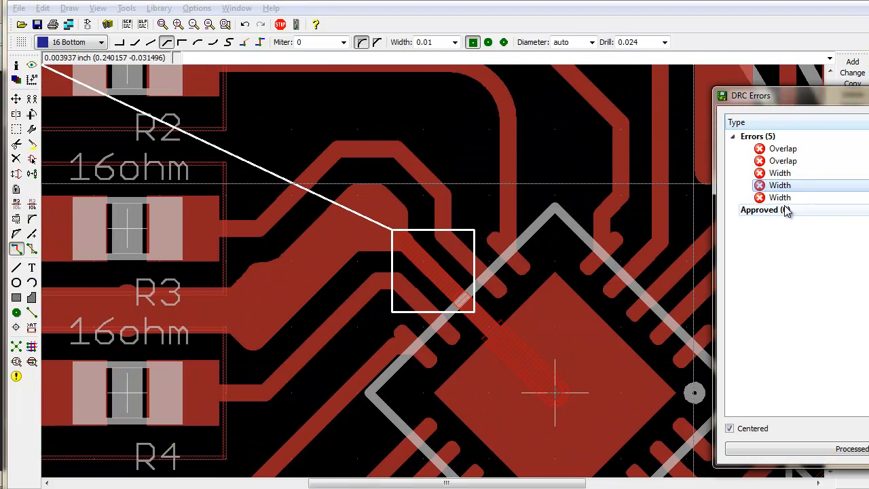
left_click(781, 198)
left_click(784, 174)
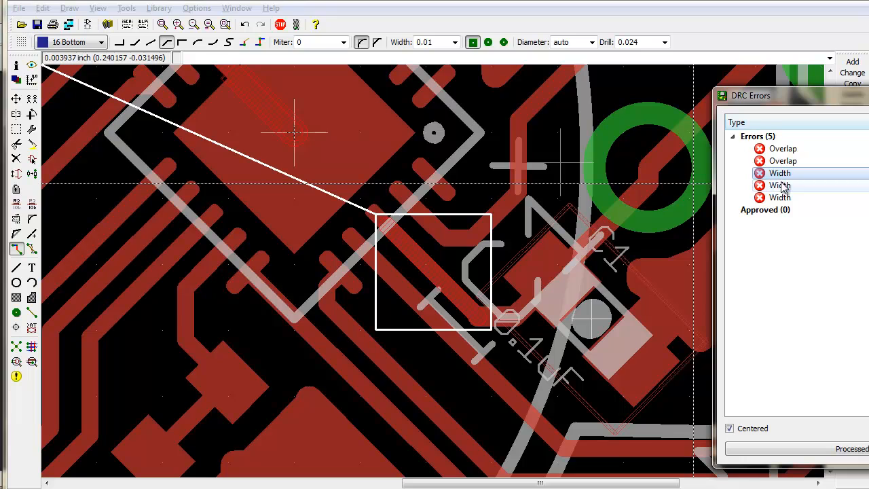
key("Escape")
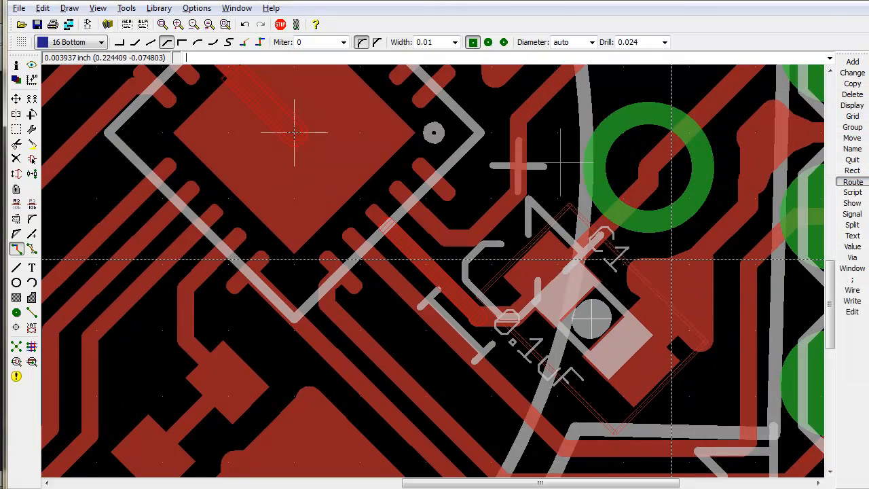
Rerun the design rule check and approve both overlap errors.
type("dr")
key("Return")
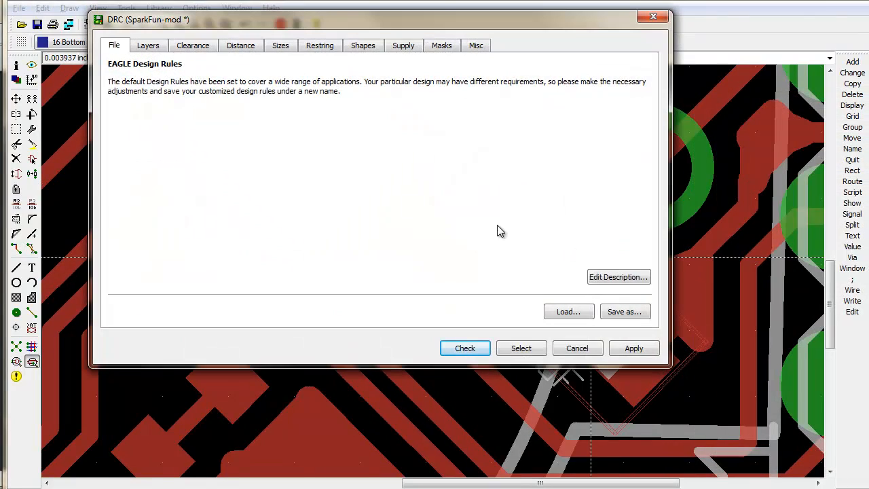
left_click(469, 348)
left_click(783, 149)
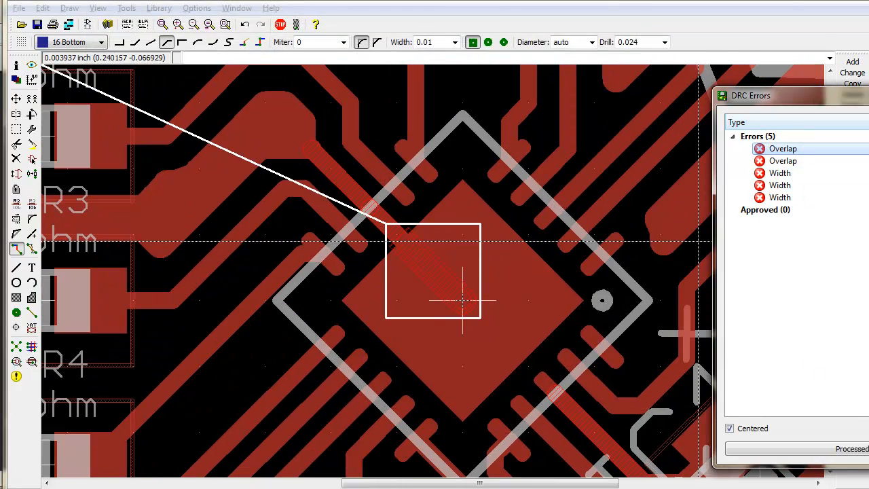
left_click_drag(866, 95, 447, 17)
left_click(620, 371)
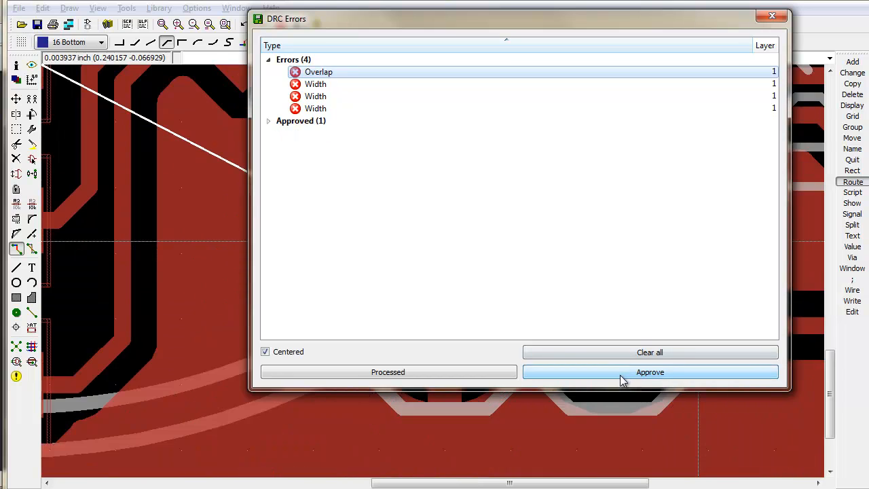
left_click(619, 376)
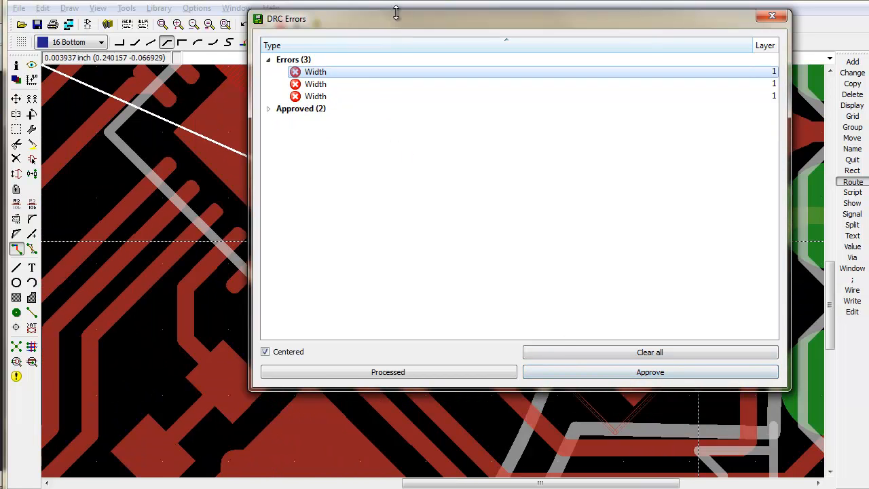
Review the approved errors and withdraw the approval of the overlap at the OPT2 header.
left_click(269, 108)
left_click(302, 121)
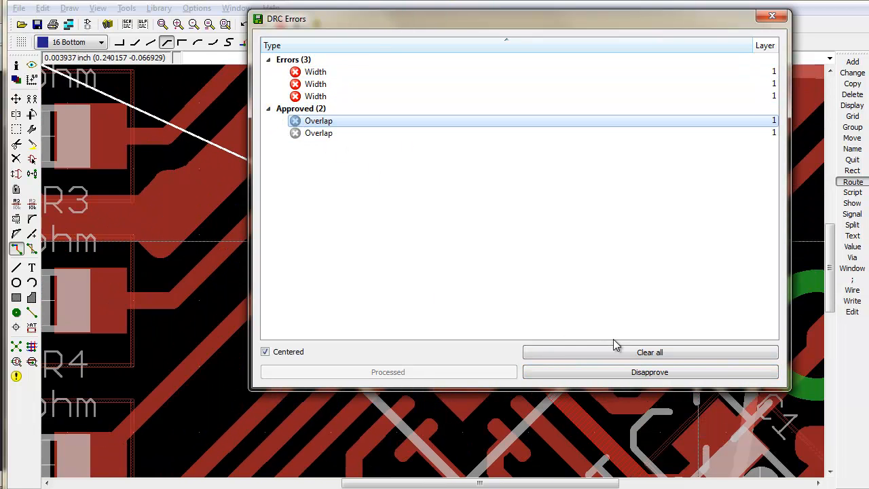
mouse_move(415, 20)
left_mouse_down()
mouse_move(687, 42)
mouse_move(442, 45)
mouse_move(413, 34)
left_mouse_up()
left_click(345, 148)
left_click(636, 385)
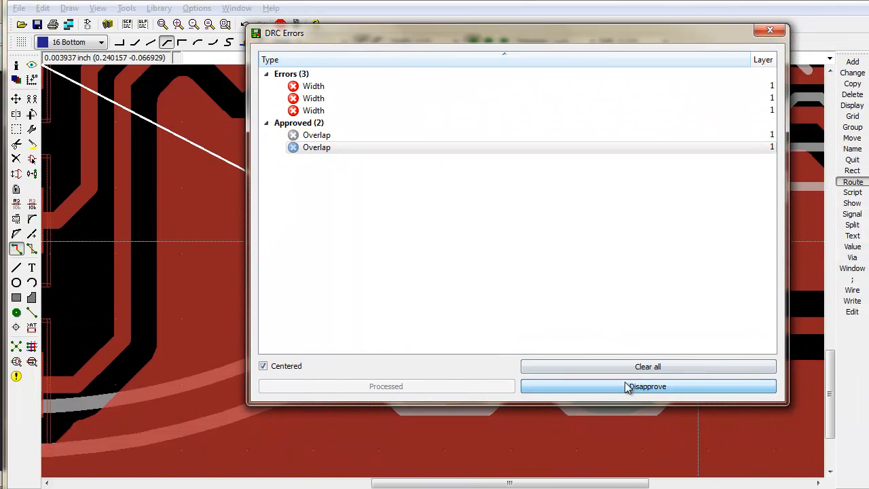
left_click_drag(323, 34, 604, 75)
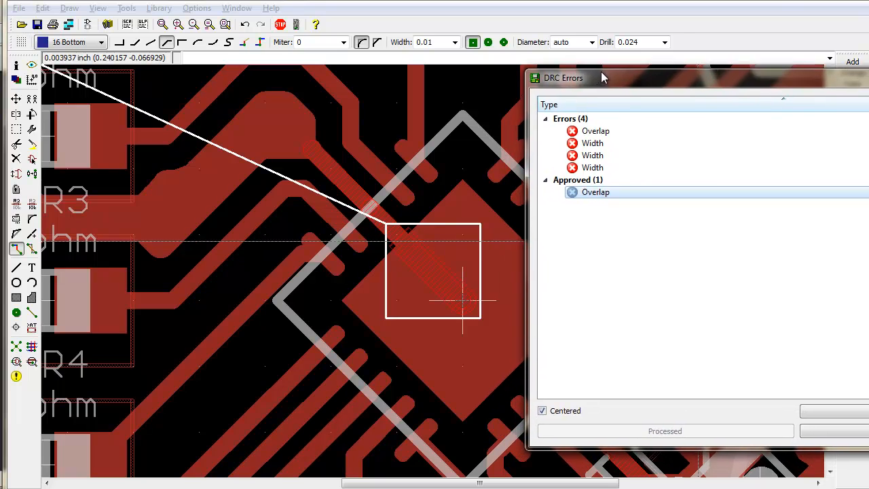
Approve the three width errors on the traces at the chip and close the error list.
left_click(602, 165)
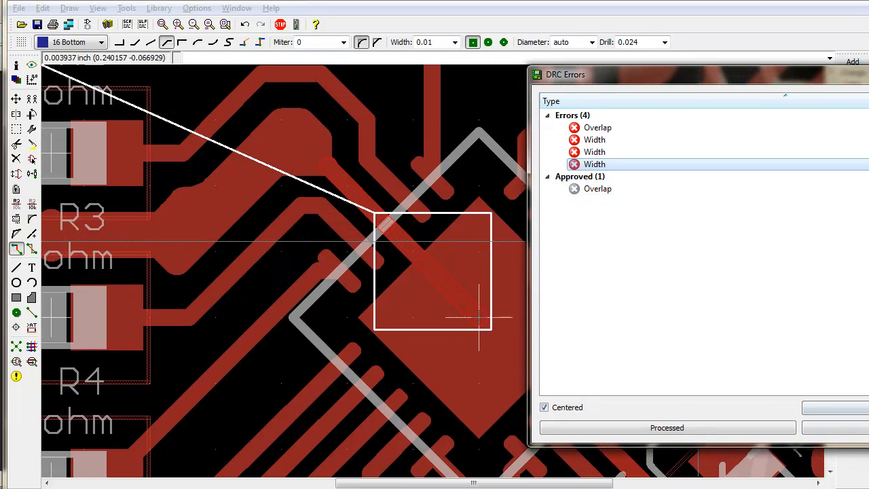
left_click(835, 427)
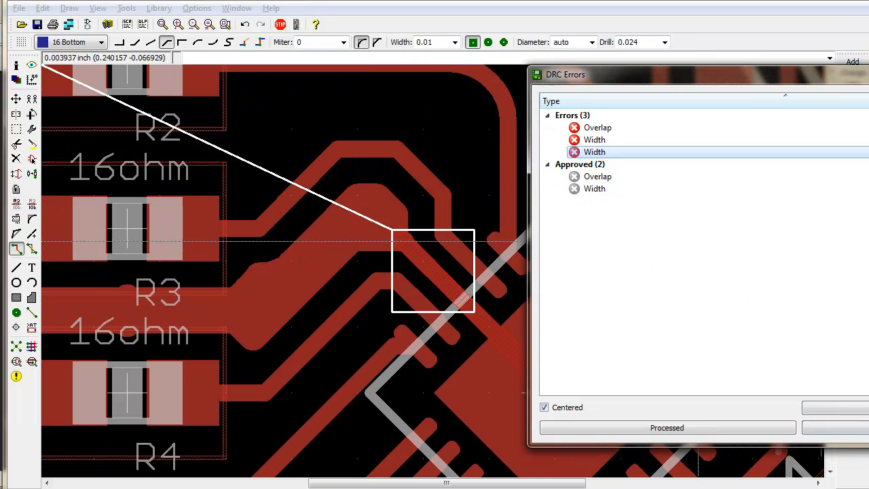
left_click(835, 427)
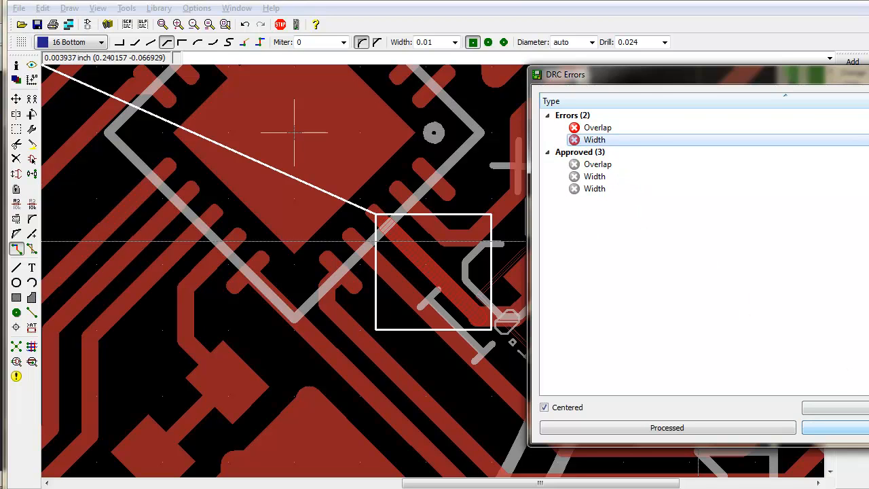
left_click(835, 427)
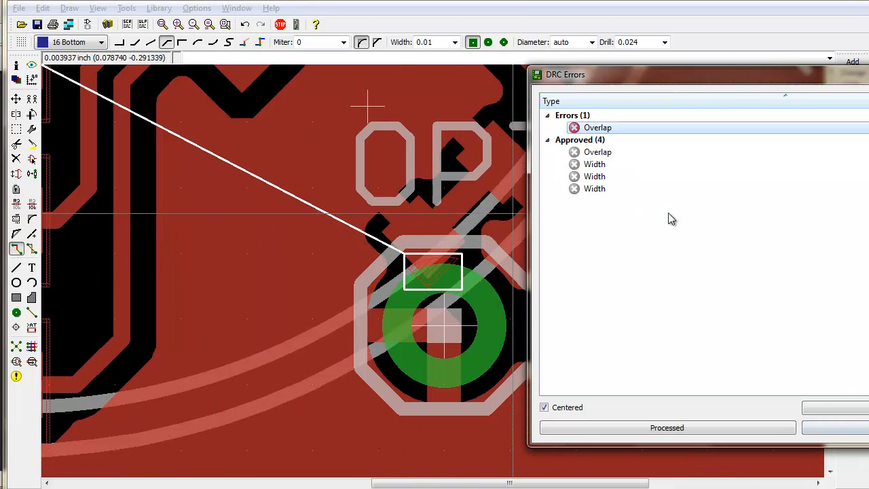
key("Escape")
Move the OPT2 header slightly down, away from the overlapping copper beside its first pad, and recalculate the ratsnest.
scroll(490, 252, "down", 6)
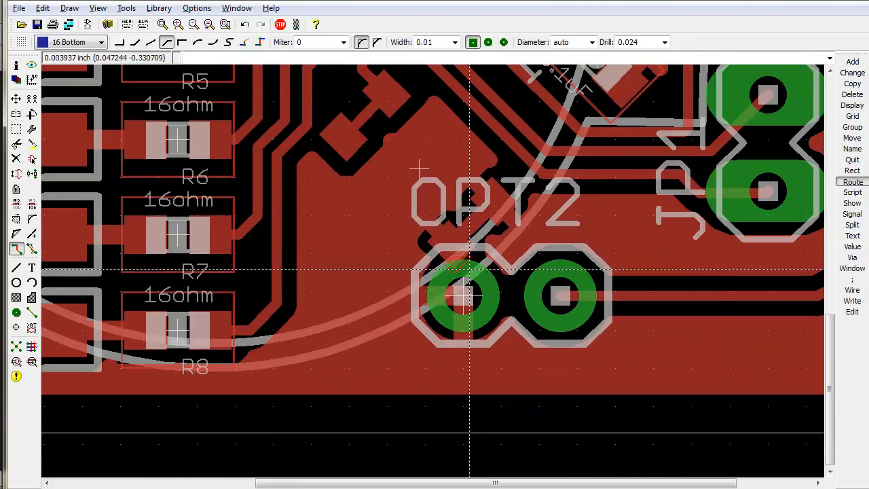
scroll(433, 259, "up", 2)
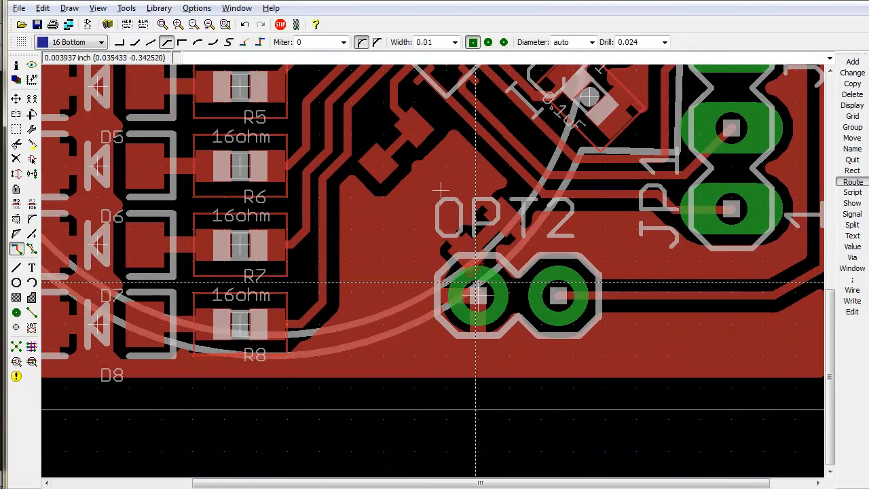
scroll(469, 272, "down", 5)
scroll(478, 401, "up", 5)
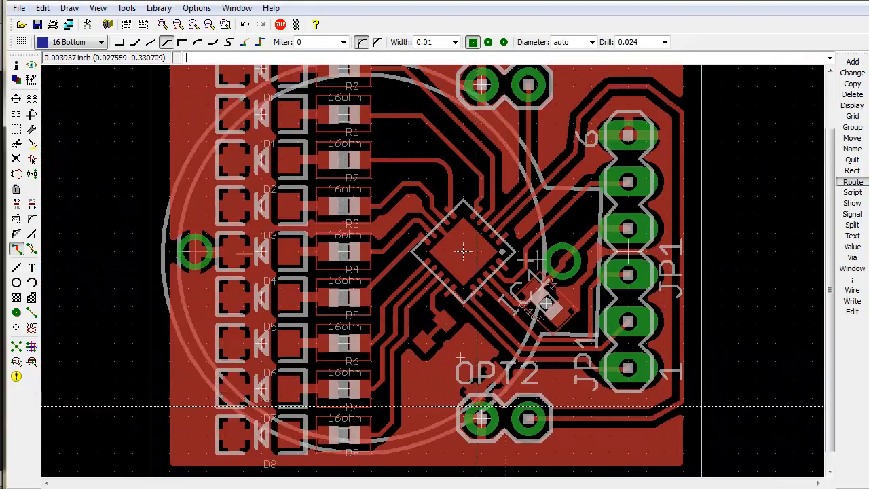
scroll(458, 330, "up", 4)
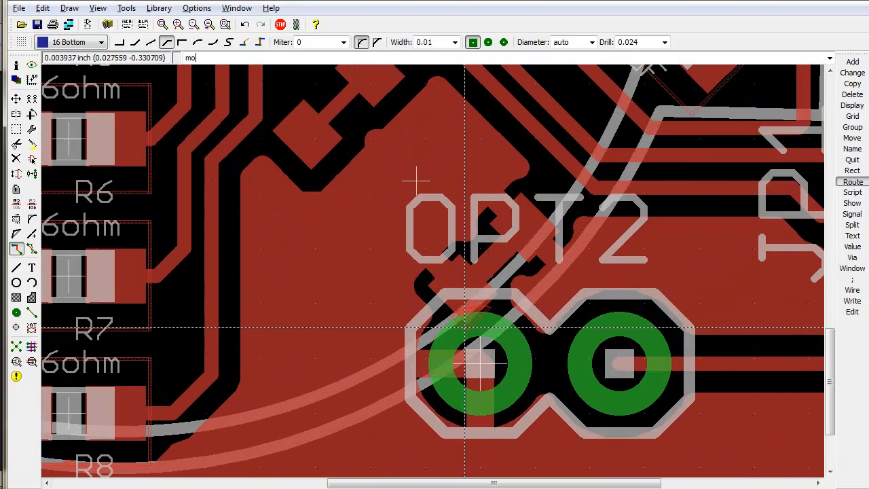
key("Return")
left_click(484, 363)
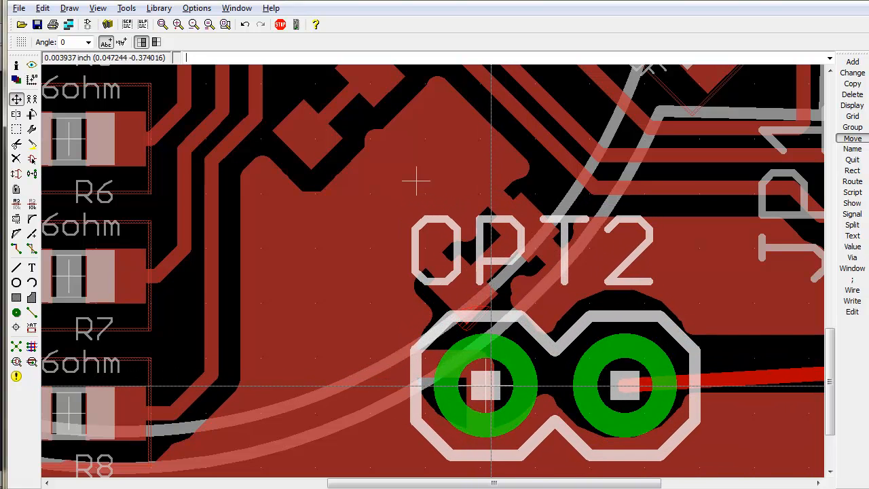
left_click(491, 385)
type("rat")
key("Return")
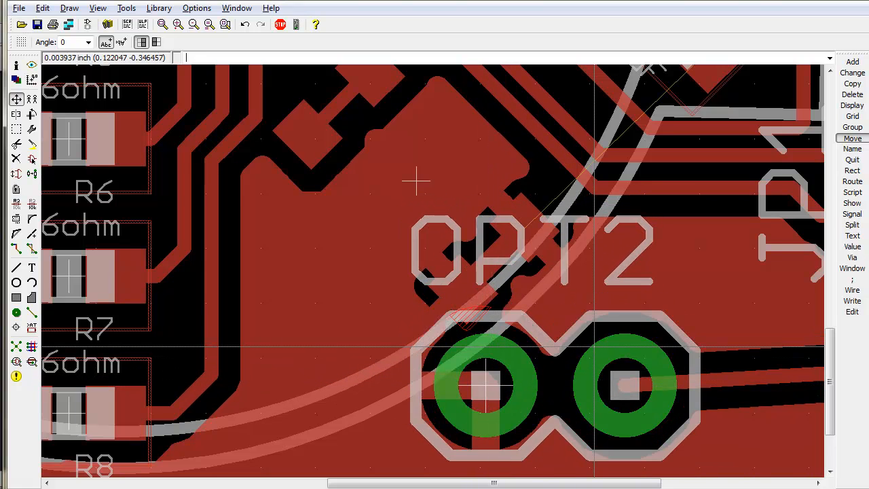
View the whole board and rerun the design rule check with the current rules.
key("alt+F2")
scroll(503, 434, "up", 1)
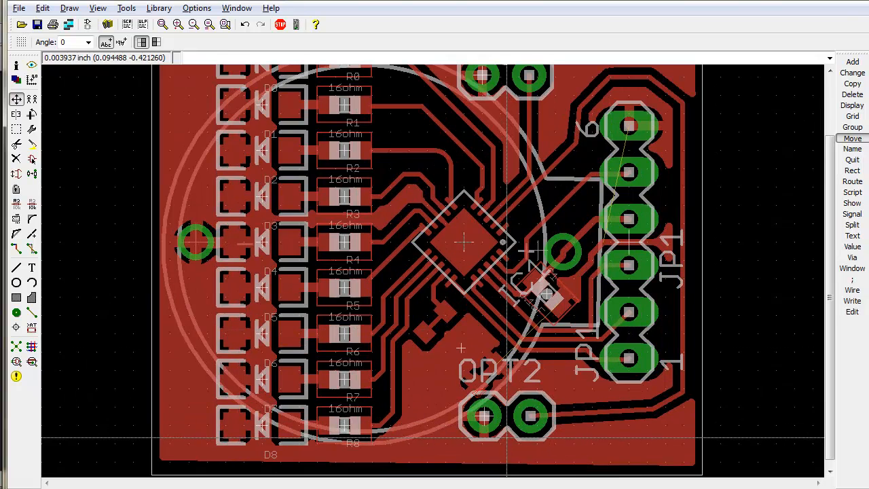
scroll(502, 434, "down", 2)
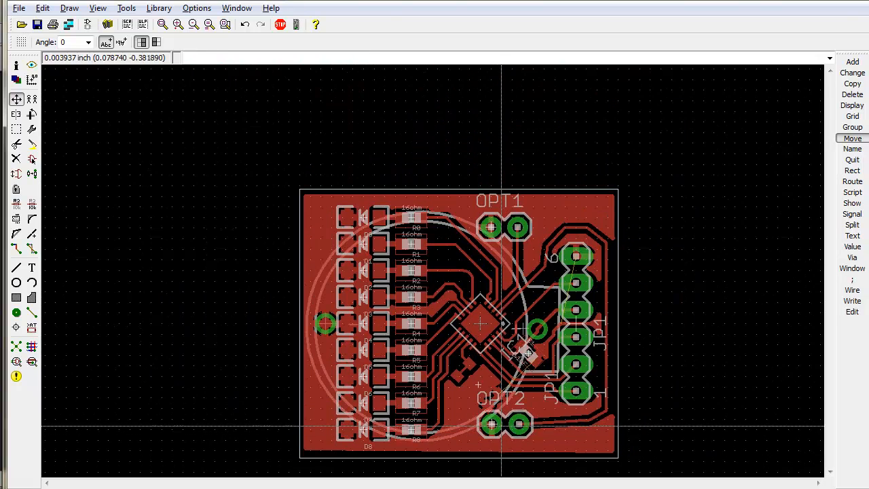
scroll(519, 424, "up", 2)
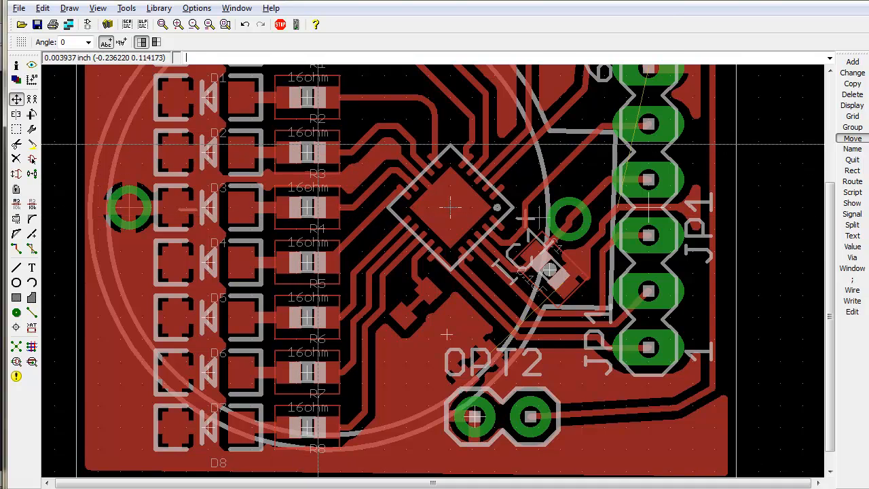
type("drc")
key("Return")
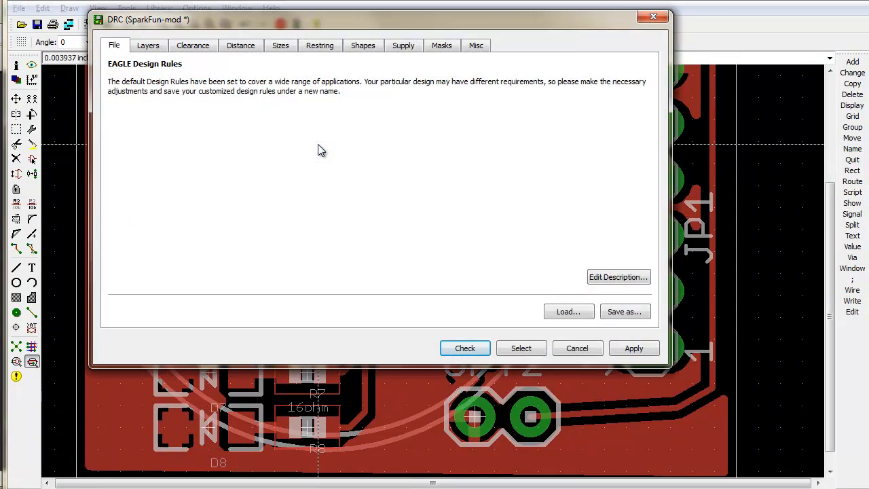
left_click(463, 349)
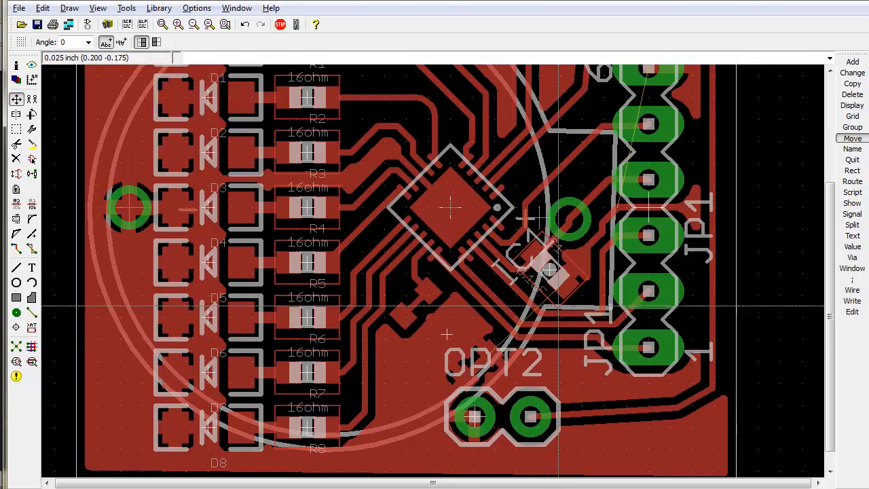
Shift the trace around the outer side of JP1 closer to the board edge and recalculate the ratsnest.
key("alt+F2")
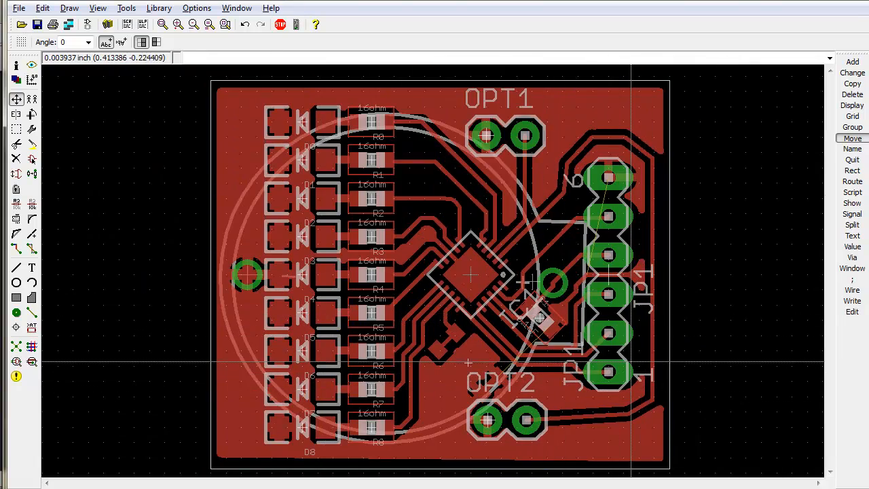
scroll(631, 367, "up", 2)
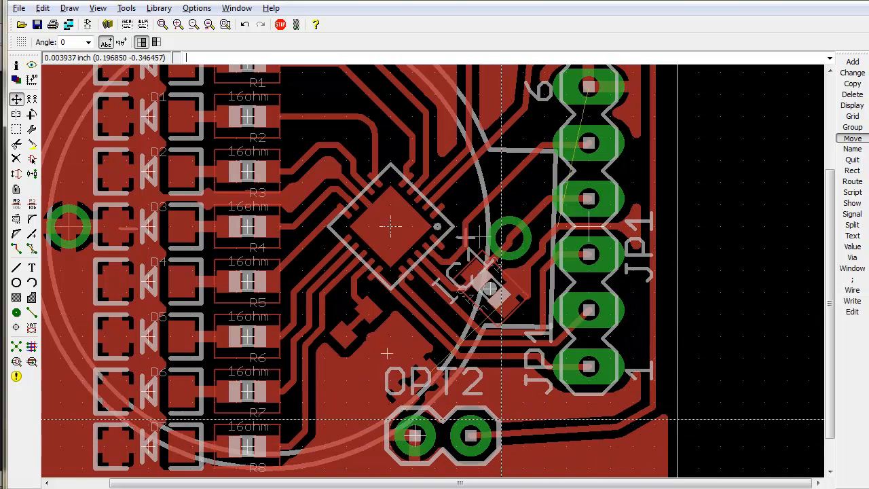
scroll(451, 400, "down", 1)
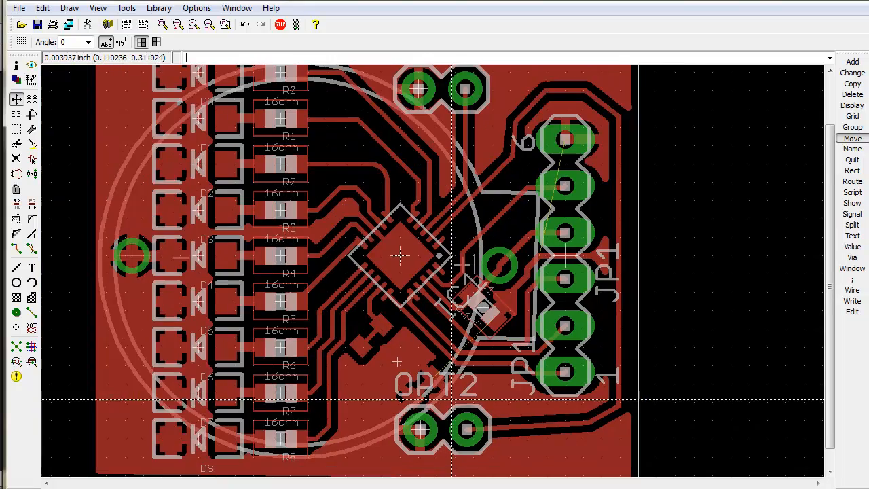
scroll(420, 409, "up", 3)
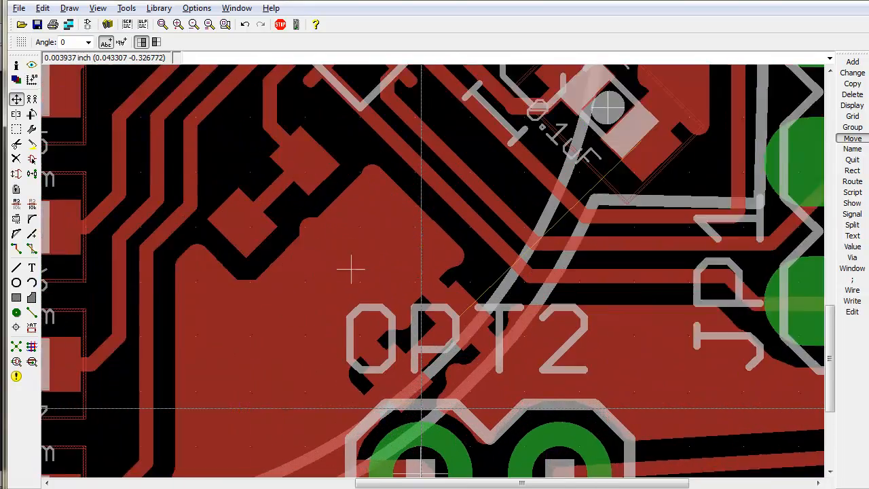
scroll(421, 408, "up", 1)
scroll(421, 408, "down", 3)
scroll(634, 426, "down", 1)
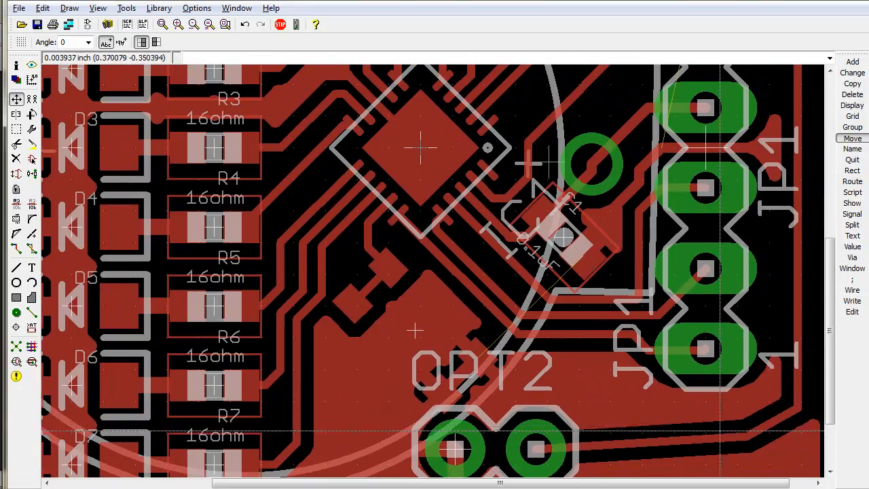
scroll(793, 344, "down", 1)
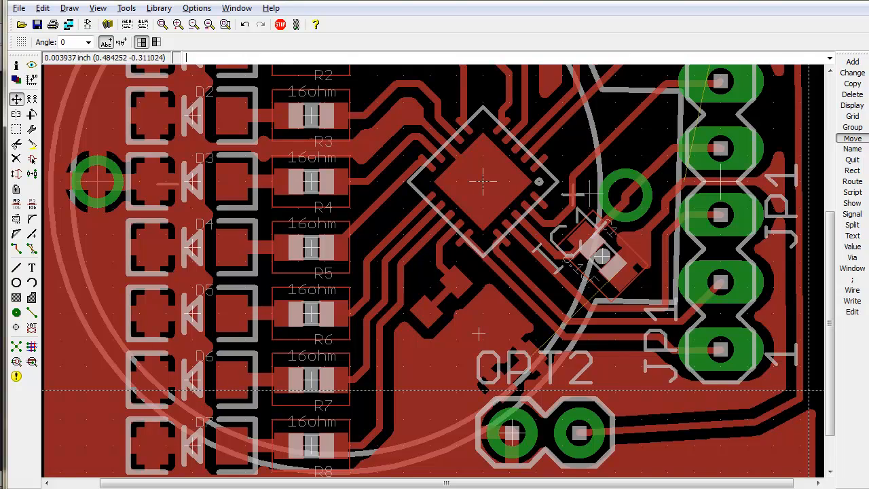
scroll(808, 391, "down", 3)
scroll(654, 162, "up", 4)
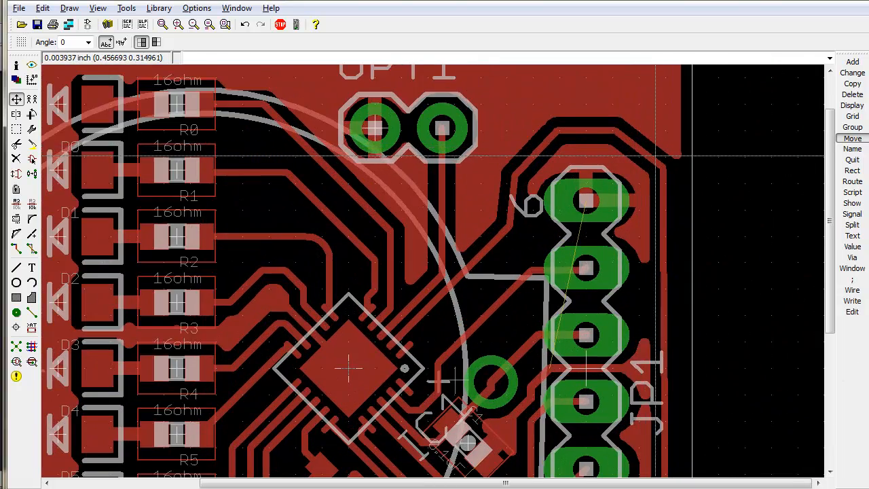
left_click(670, 182)
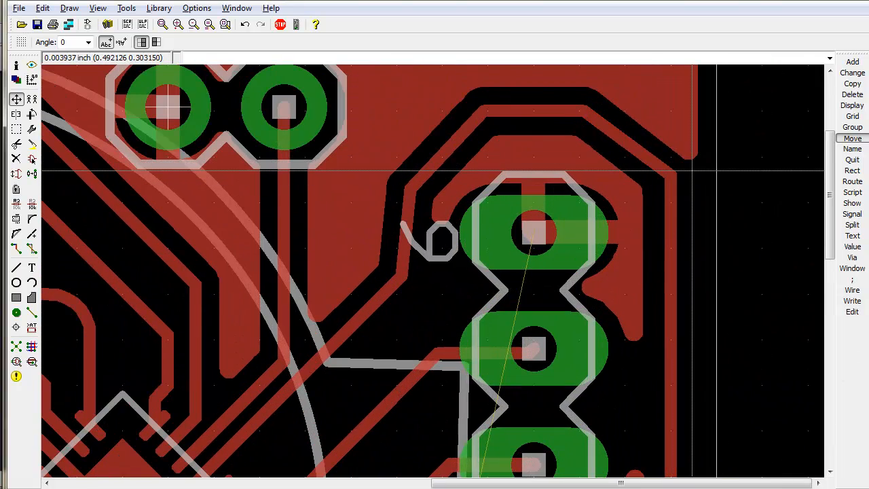
scroll(692, 170, "down", 4)
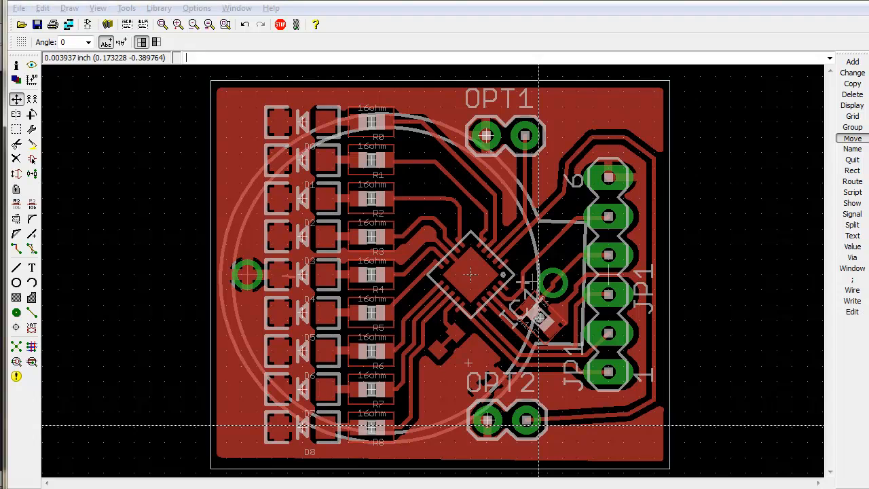
Rip up the skewed trace at OPT2's second pad and reroute it on the top layer at 0.008 width.
key("Return")
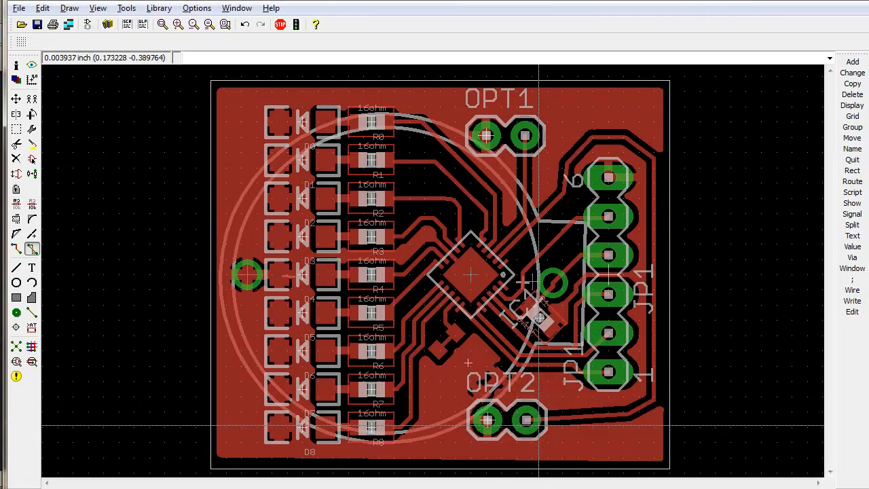
left_click(539, 428)
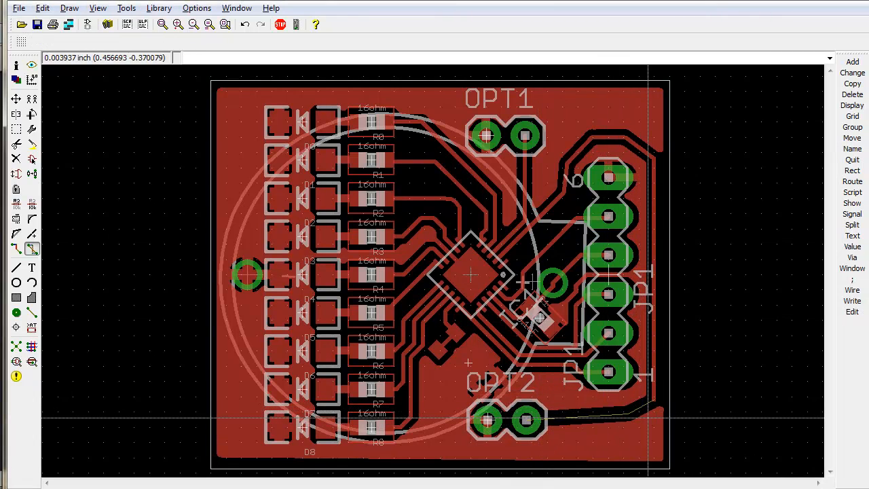
key("Return")
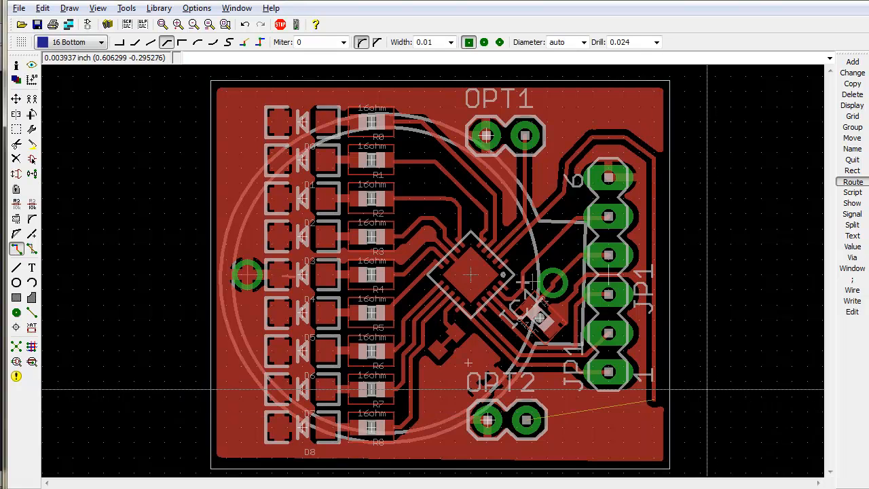
left_click(526, 420)
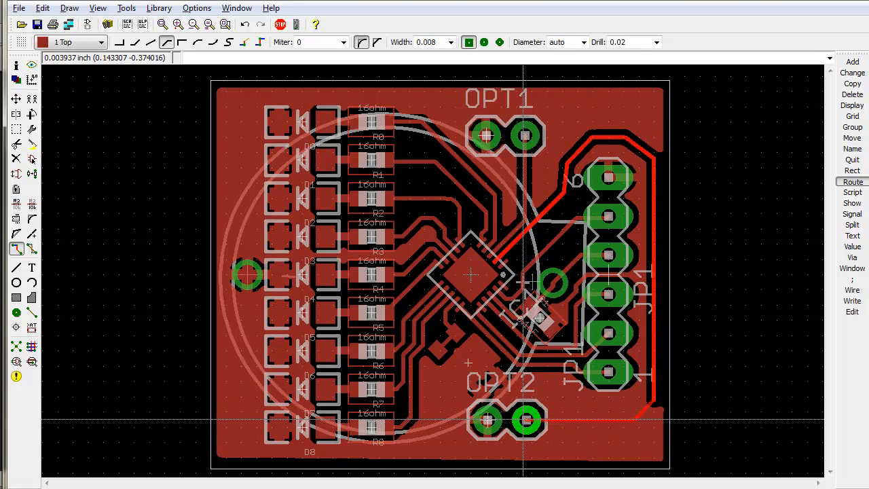
left_click(587, 431)
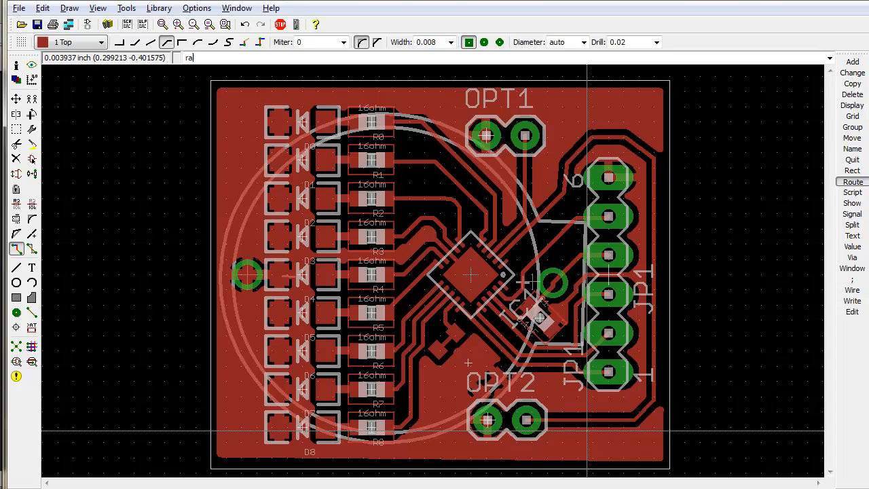
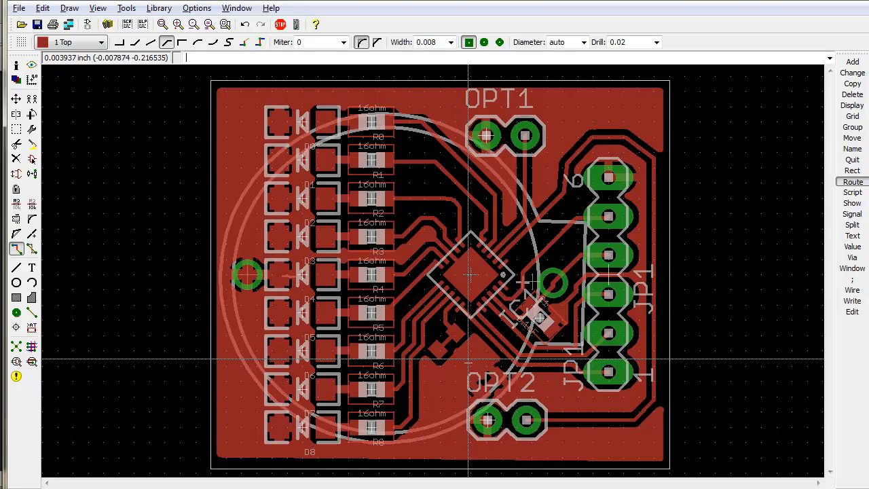
Smash the text of the header parts and delete the OPT1, OPT2 and JP1 labels from the board.
key("Escape")
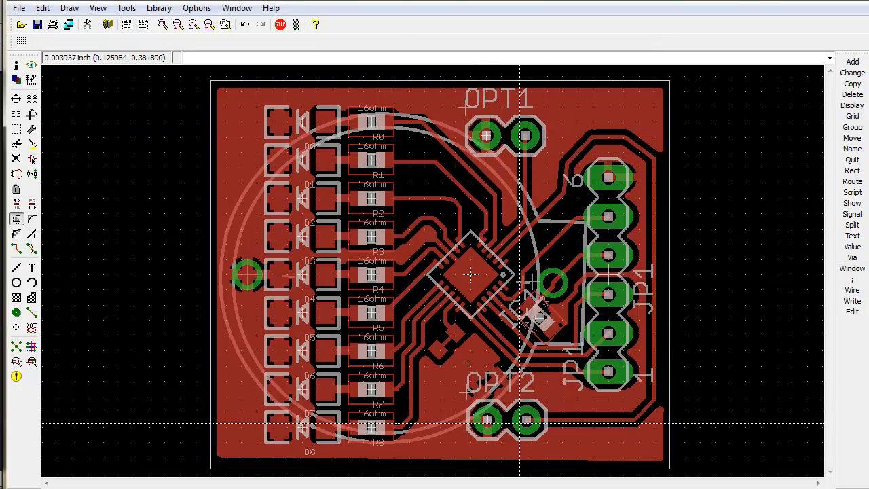
left_click(468, 363)
left_click(521, 399)
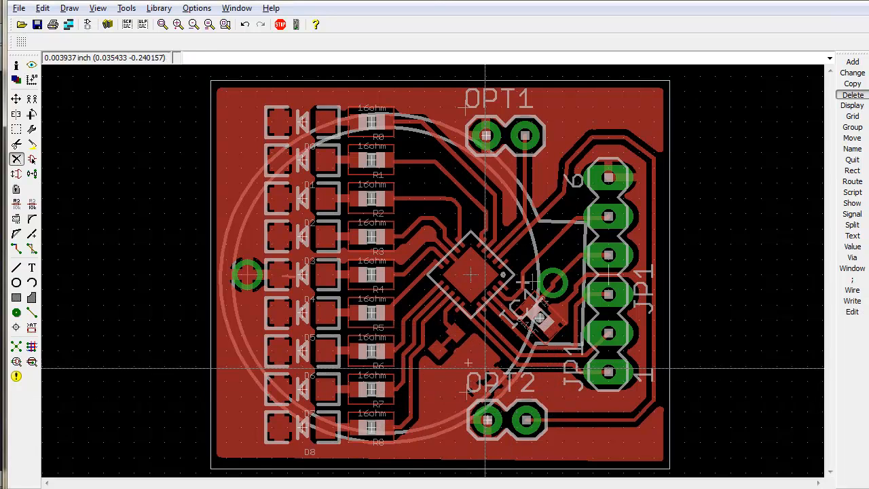
left_click(465, 107)
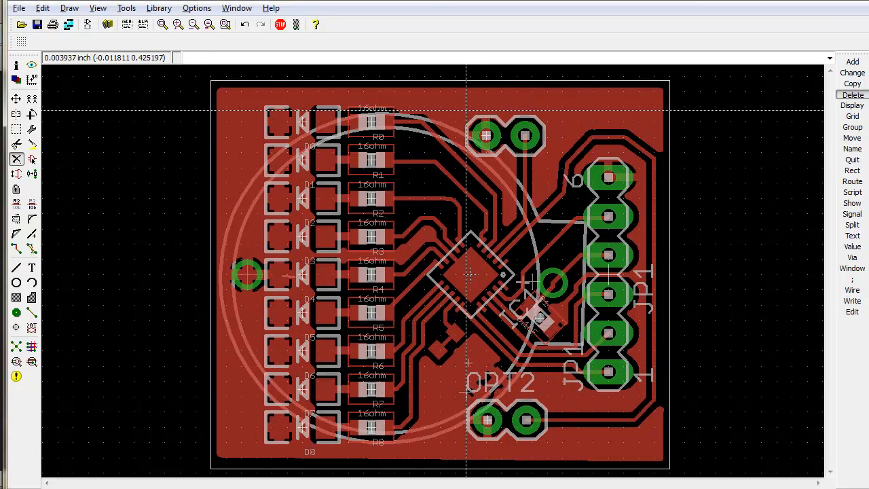
left_click(463, 398)
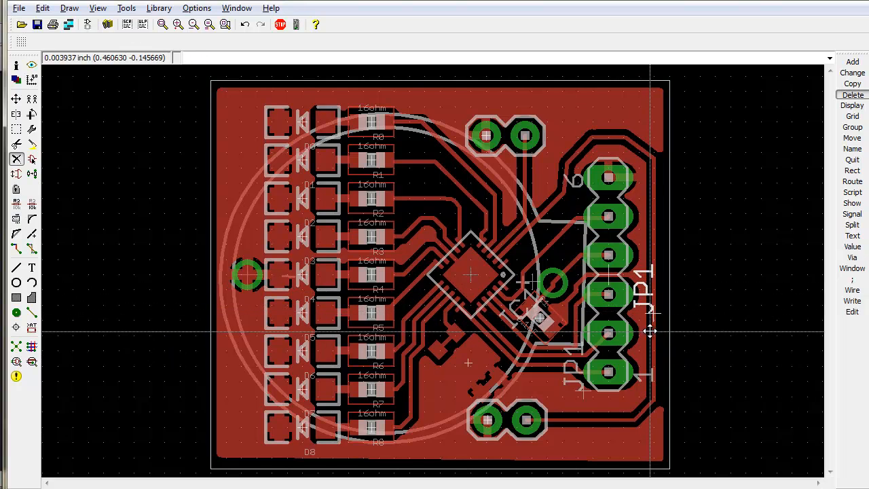
left_click(642, 325)
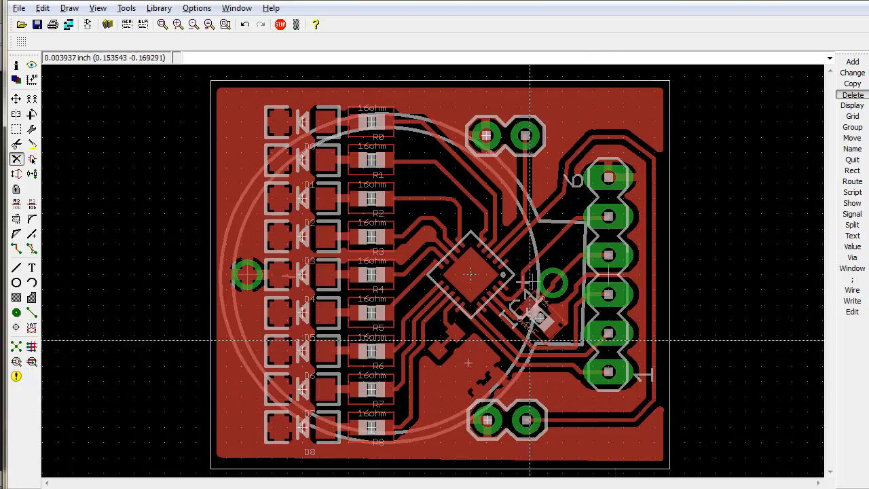
Smash the capacitor's text and delete its 0.1uF value label along with the chip's name label.
scroll(533, 321, "up", 2)
scroll(526, 320, "up", 2)
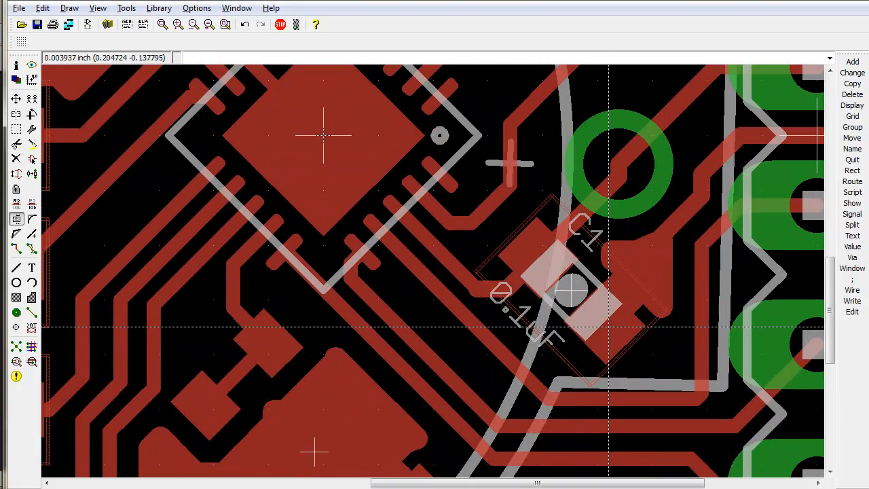
left_click(487, 293)
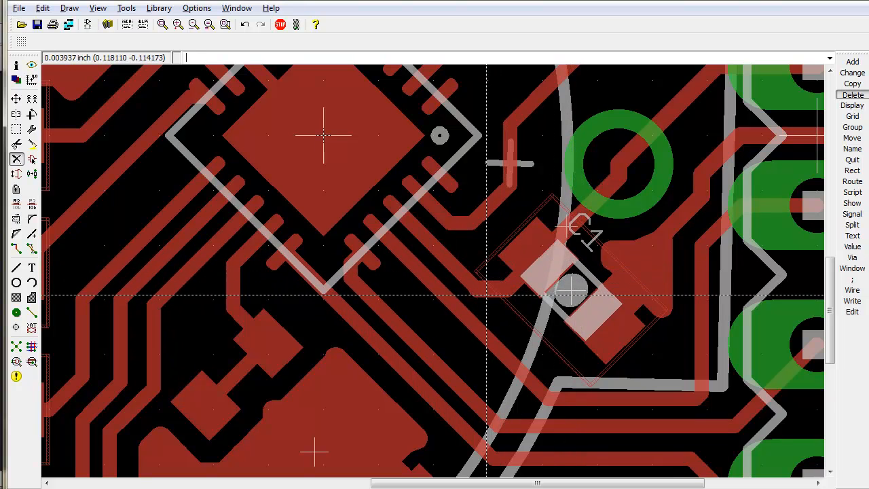
Move the C1 name away from the ring pad onto the copper beside the capacitor's lower pad.
type("mo")
key("Return")
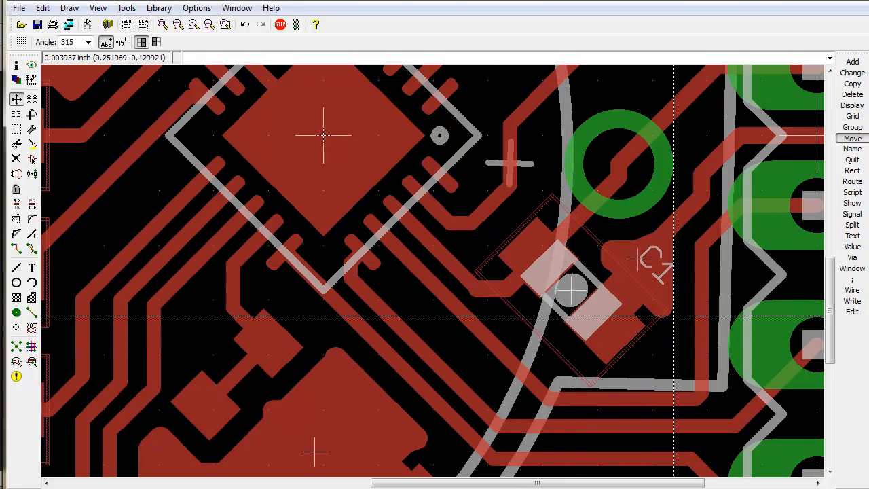
scroll(673, 316, "down", 6)
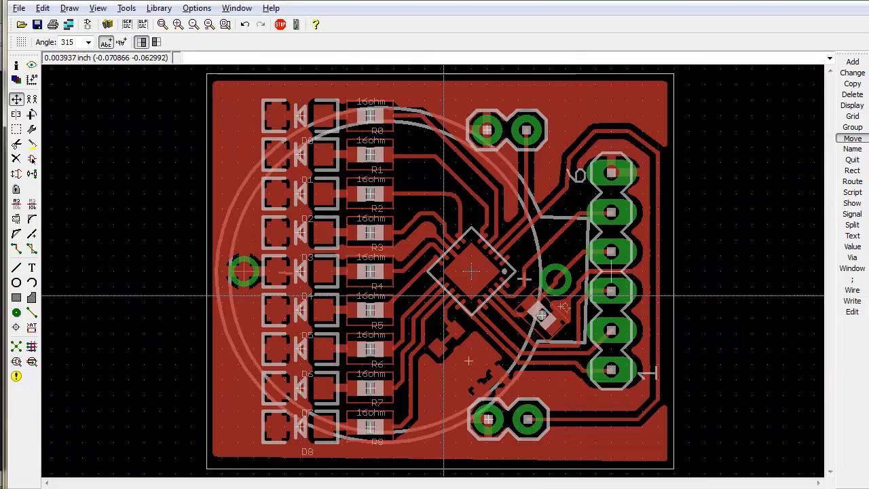
Set the current drawing layer to 121 _tsilk.
scroll(450, 188, "up", 5)
scroll(382, 98, "down", 3)
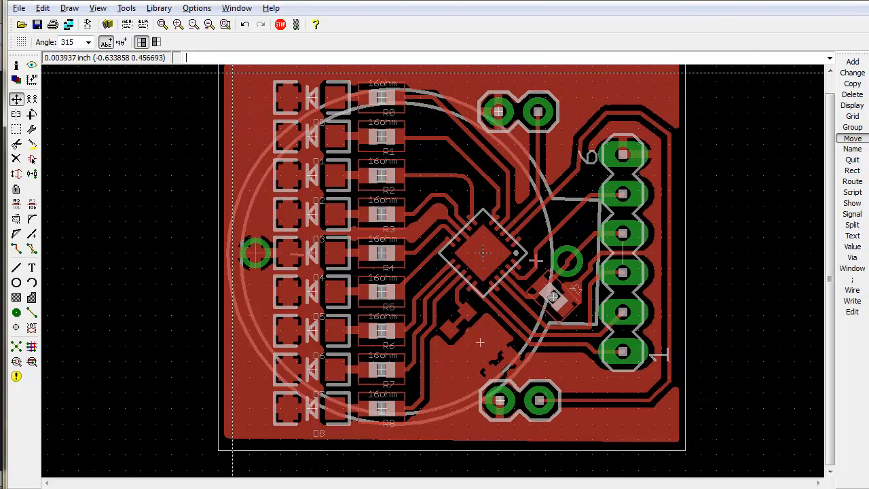
key("Return")
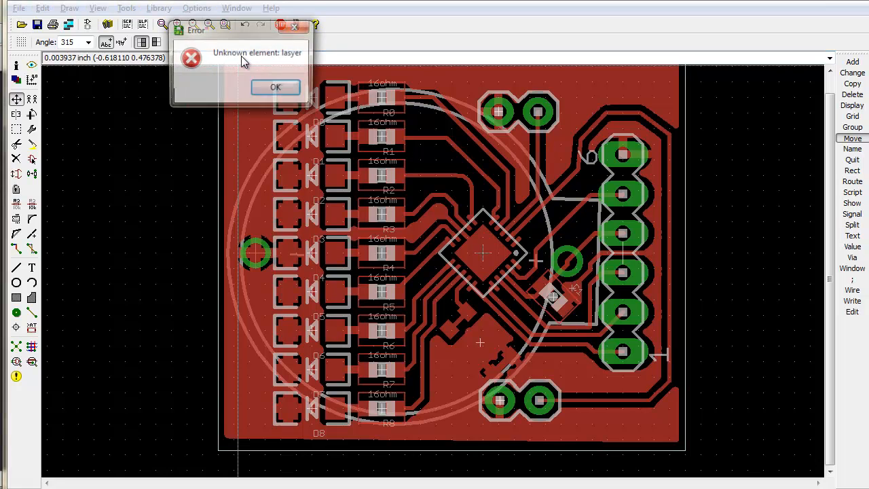
key("Return")
key("Return")
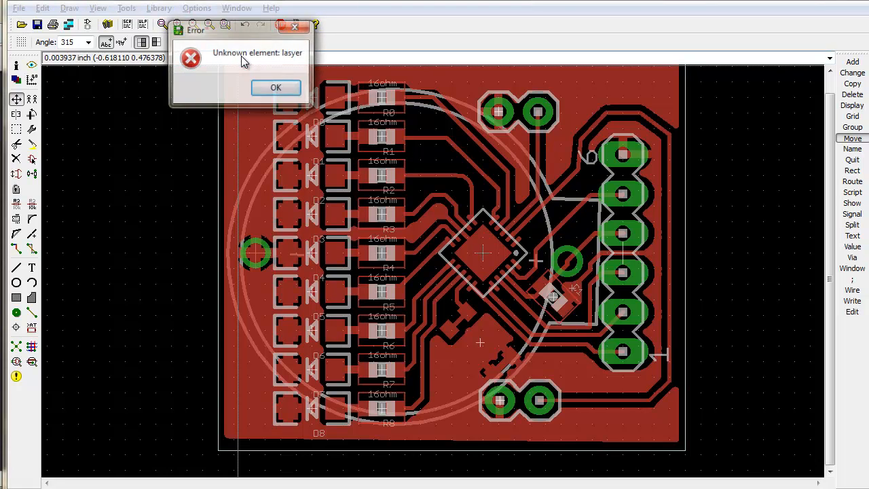
key("Return")
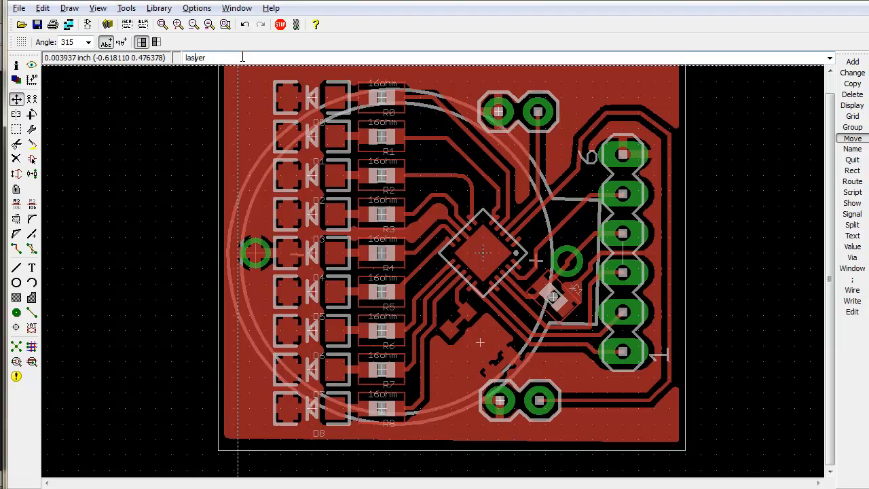
key("Return")
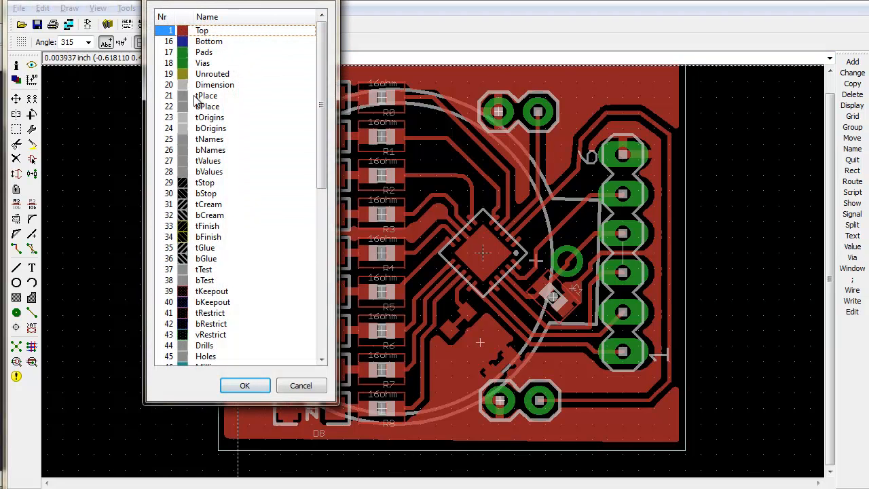
scroll(196, 100, "down", 4)
scroll(195, 343, "down", 6)
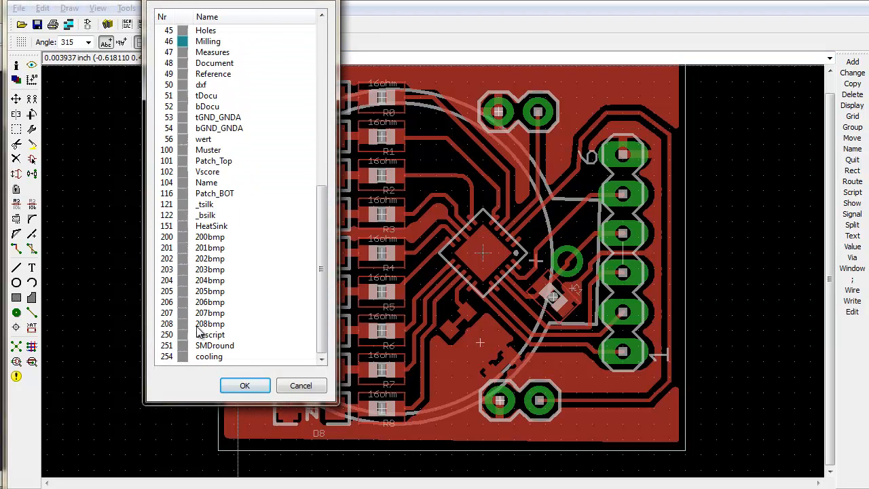
left_click(202, 205)
left_click(251, 387)
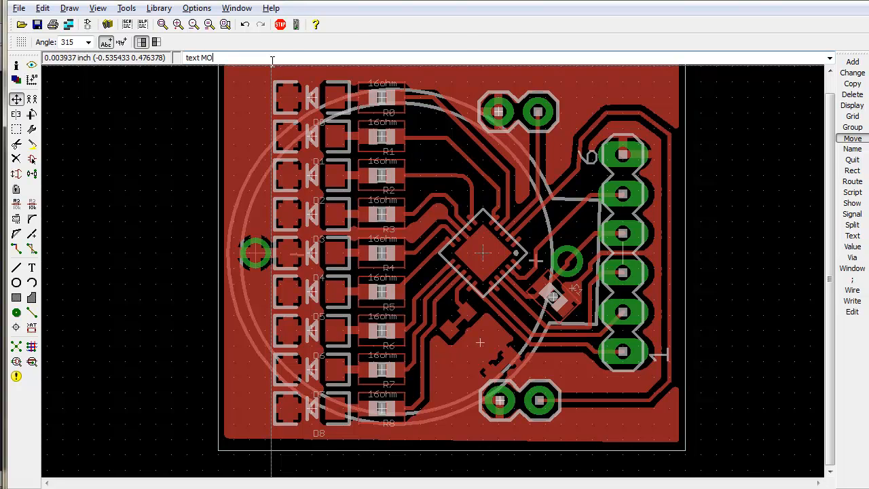
Place the silkscreen text MO vertically beside pad 1 of the six-pin header at size 0.05.
left_click(272, 60)
type("text MO")
key("Return")
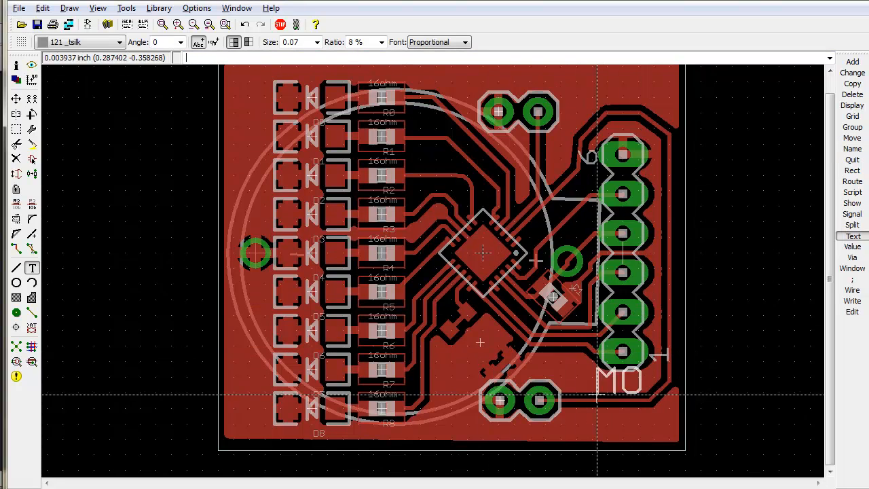
right_click(598, 394)
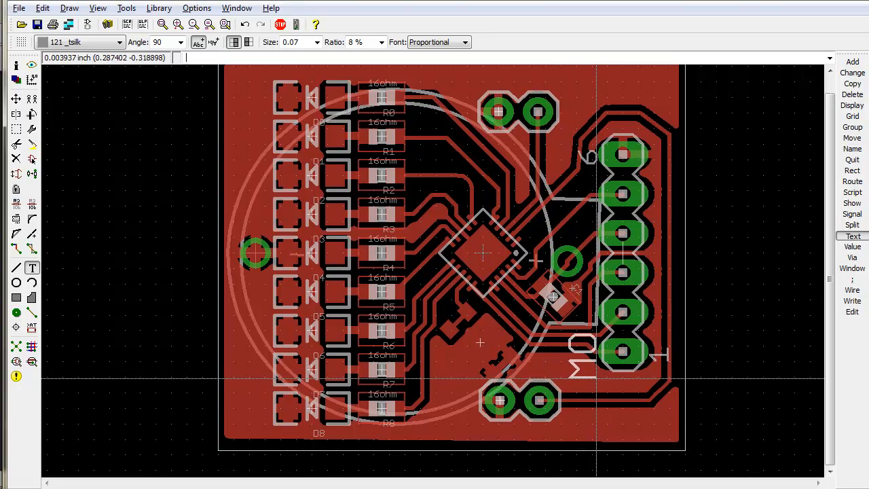
left_click(596, 378)
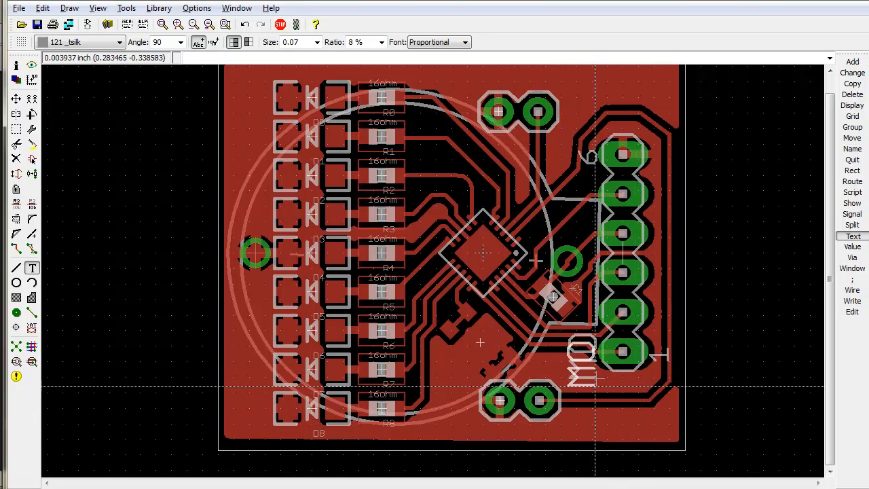
left_click(317, 42)
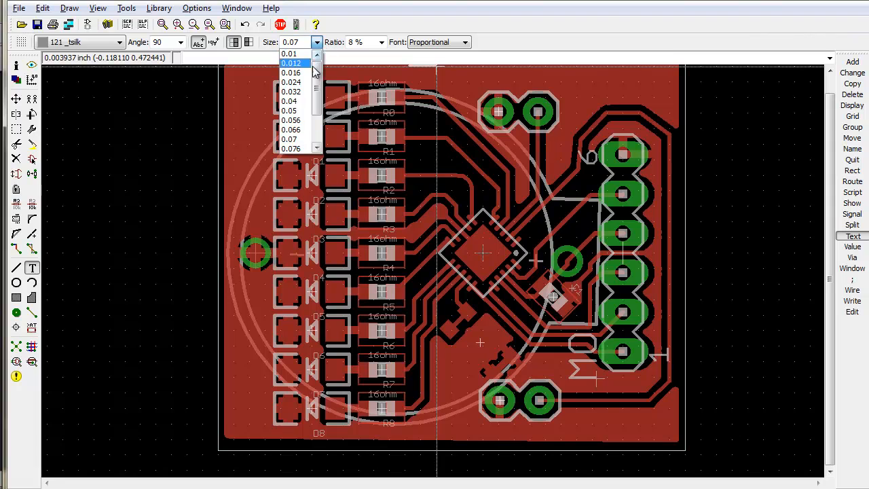
left_click(302, 110)
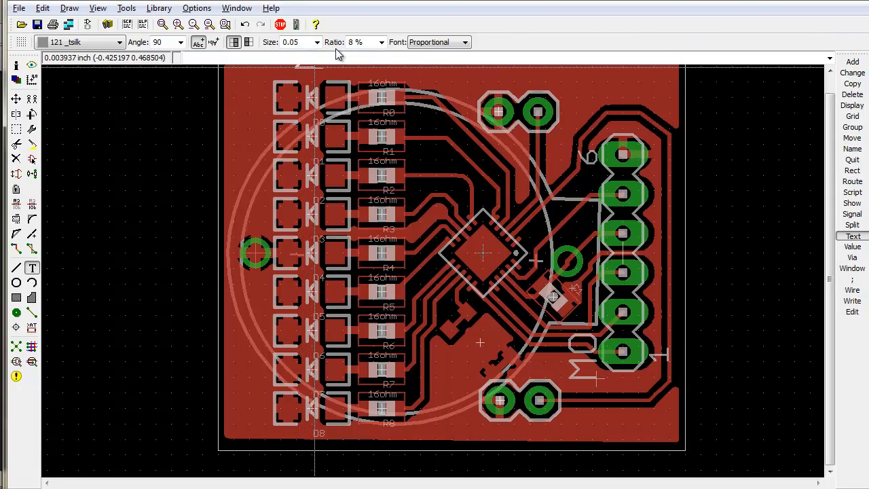
right_click(598, 374)
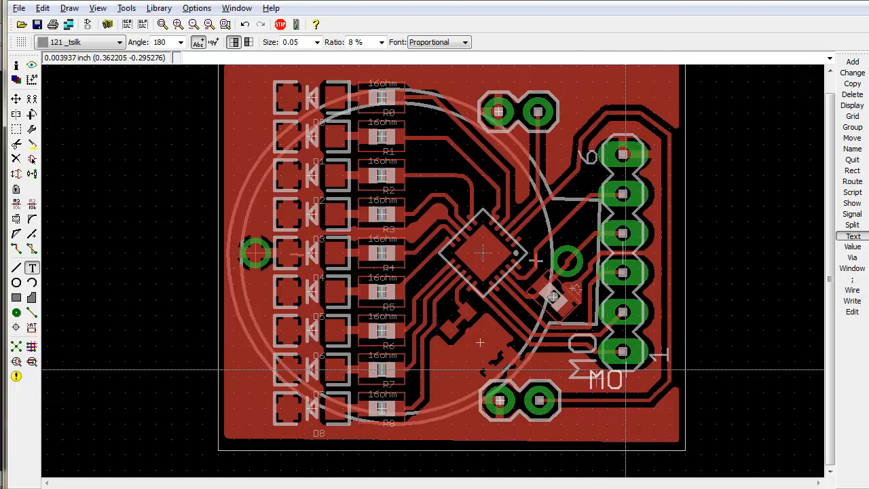
right_click(611, 331)
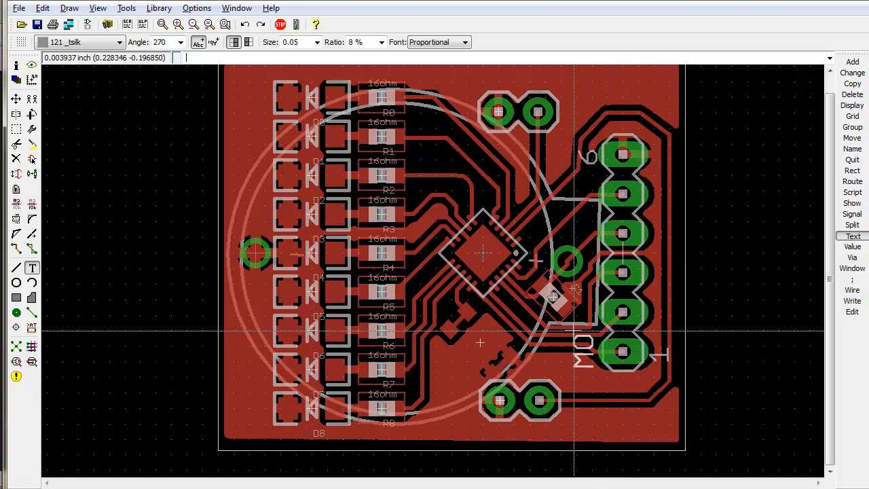
left_click(574, 332)
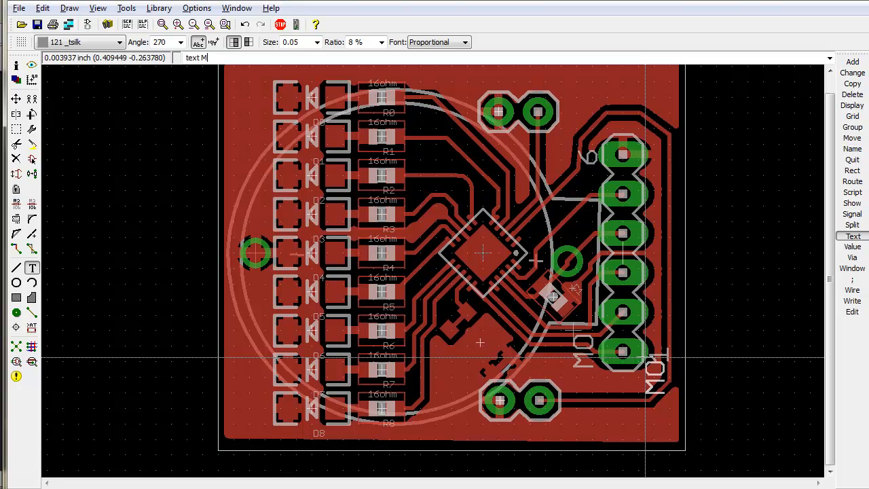
Place the texts MI and SK at a 90 degree angle beside the header's second and third pads.
right_click(645, 358)
right_click(646, 356)
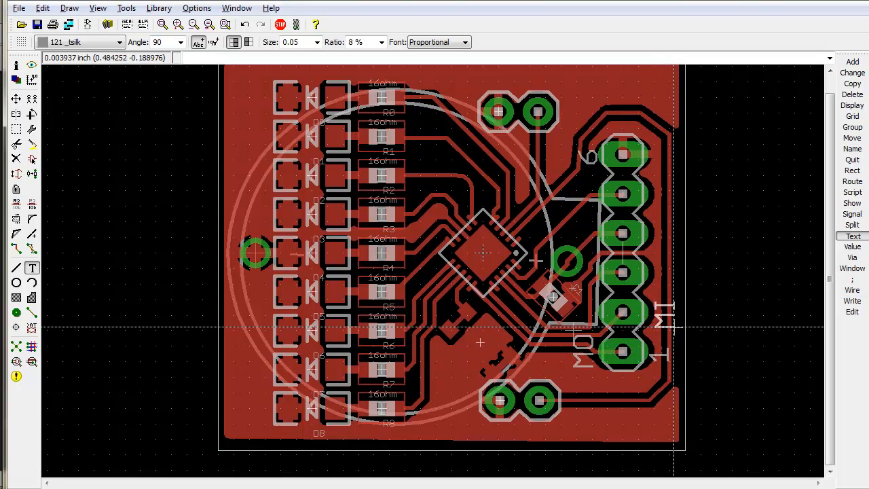
left_click(674, 327)
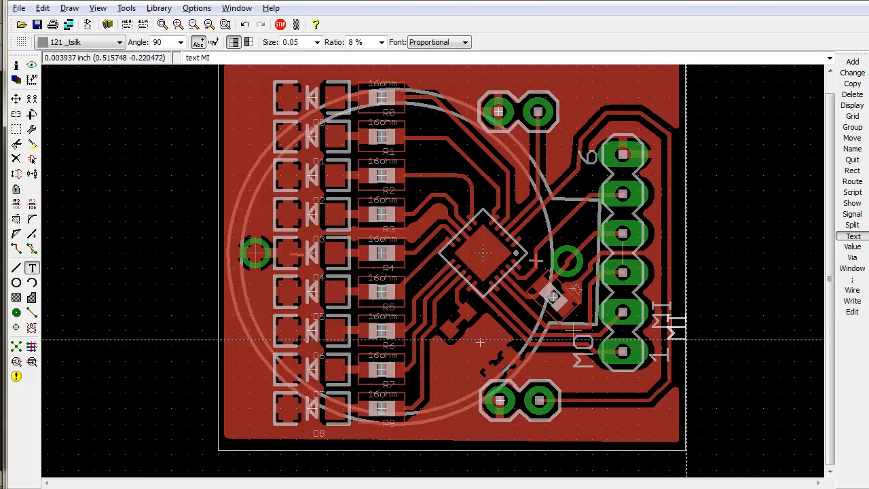
key("Return")
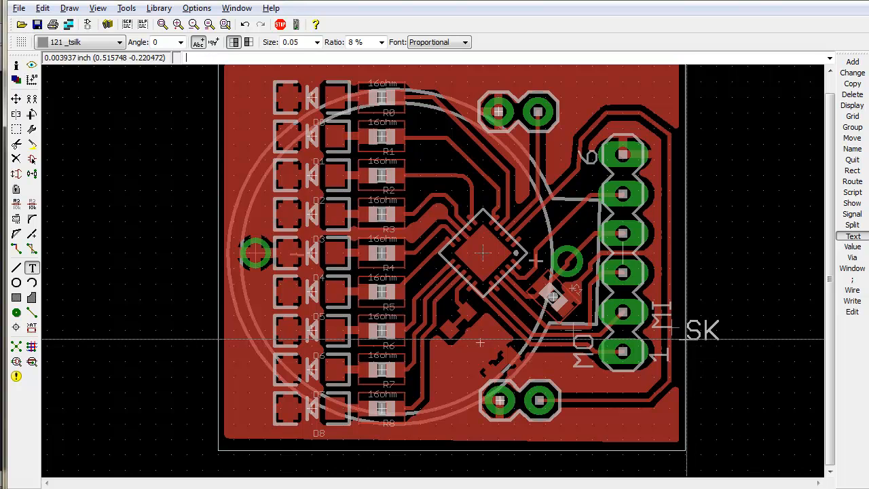
right_click(672, 295)
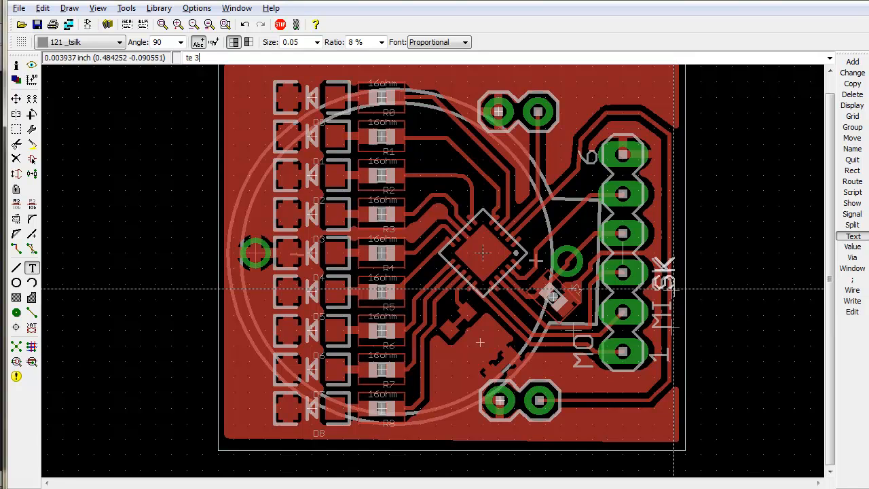
Place the text 3V at a 90 degree angle beside the header's fourth pad, in line with SK.
key("Return")
key("Return")
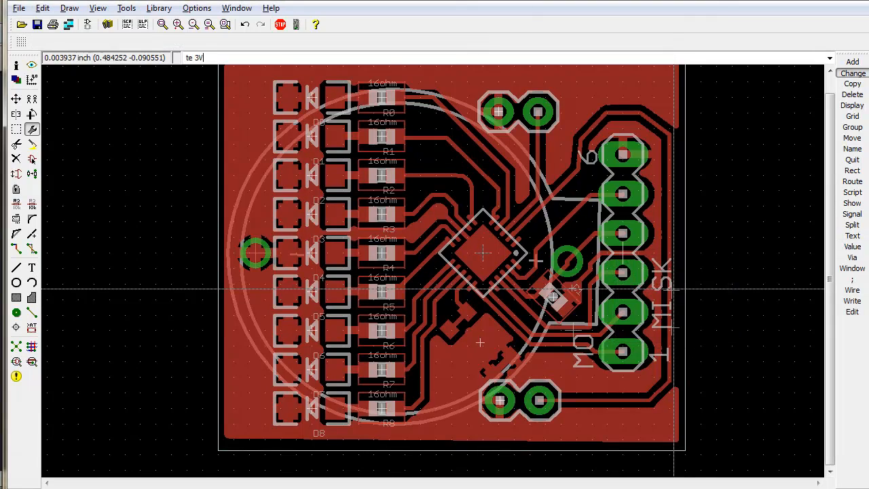
key("Return")
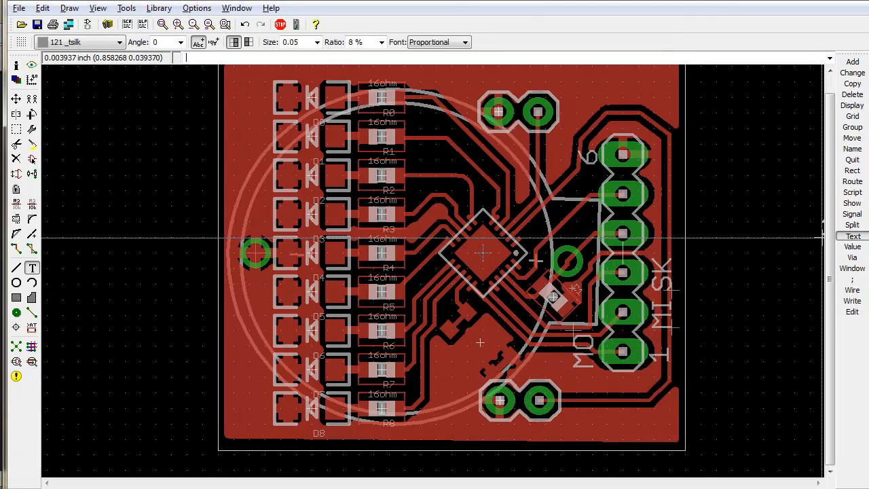
right_click(659, 252)
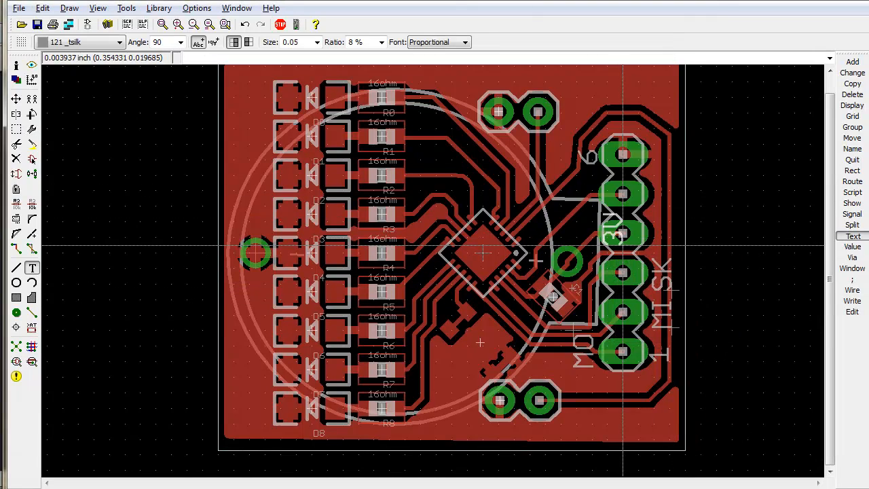
left_click(667, 247)
type("tex 3V")
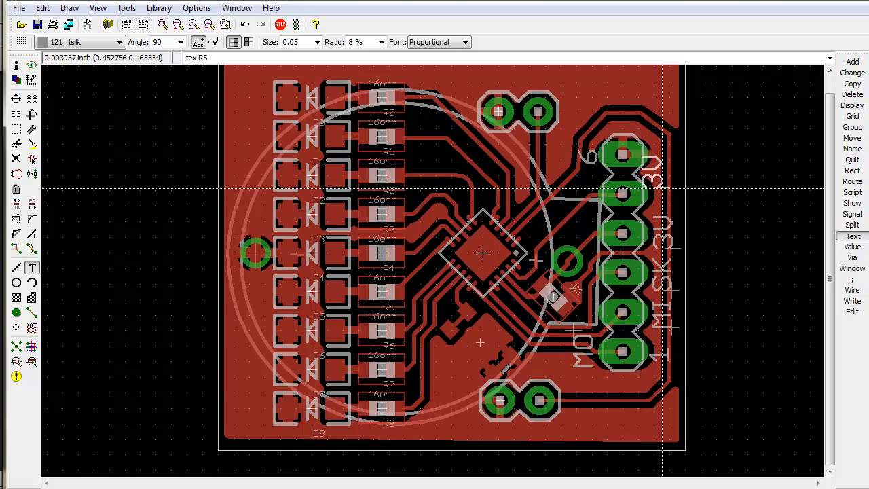
Place the texts RS and GD at a 90 degree angle beside the header's fifth and sixth pads.
key("Return")
right_click(666, 193)
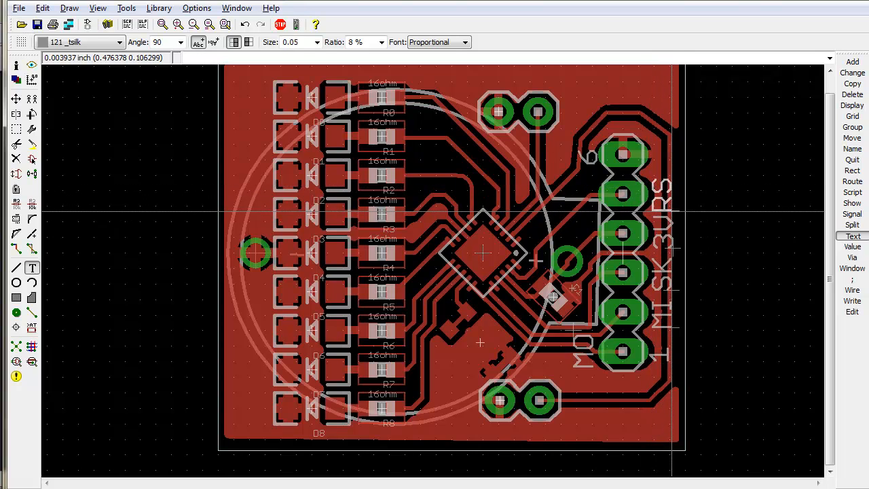
left_click(674, 210)
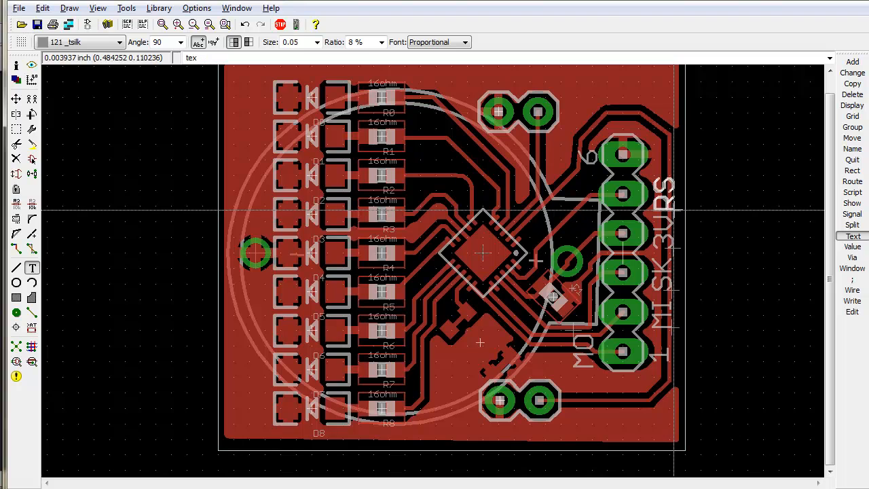
key("Return")
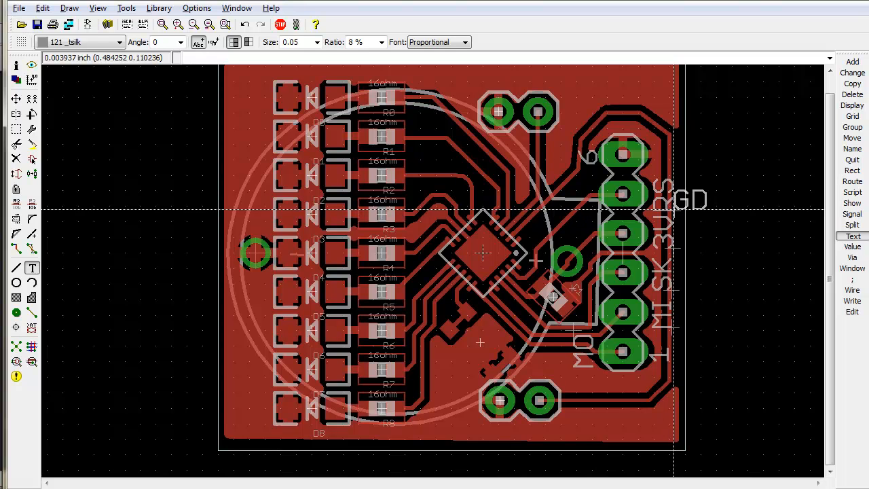
right_click(665, 167)
left_click(671, 167)
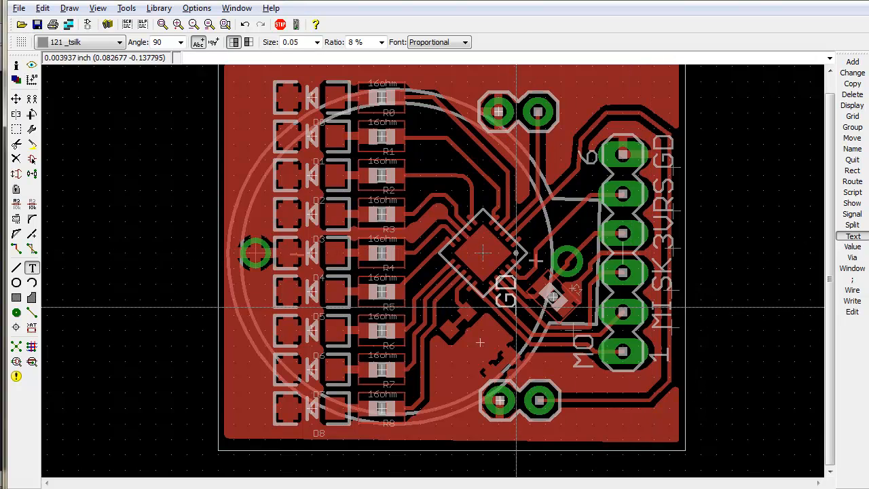
Open the properties of the GD text and set its font to Vector on layer 121 _tsilk.
key("Return")
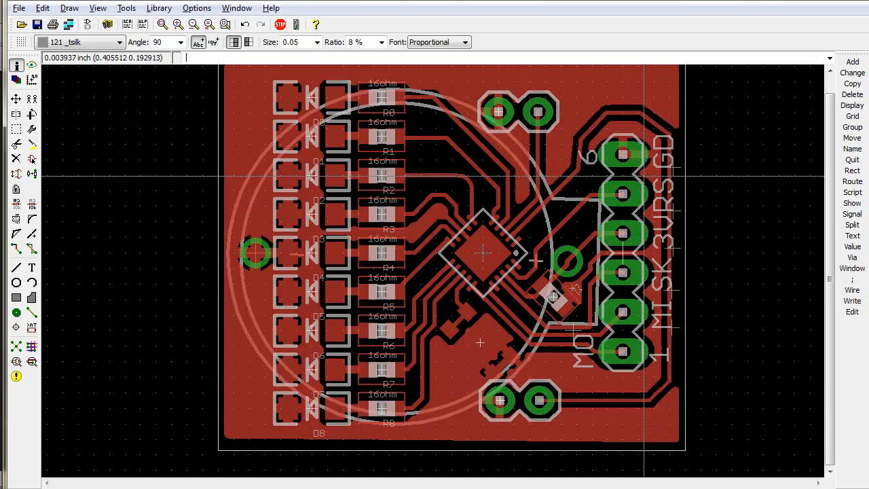
left_click(670, 164)
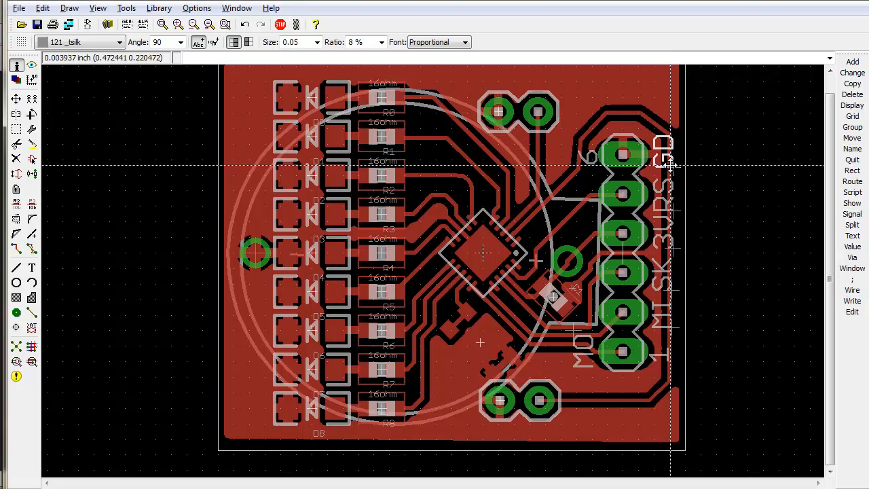
left_click(669, 165)
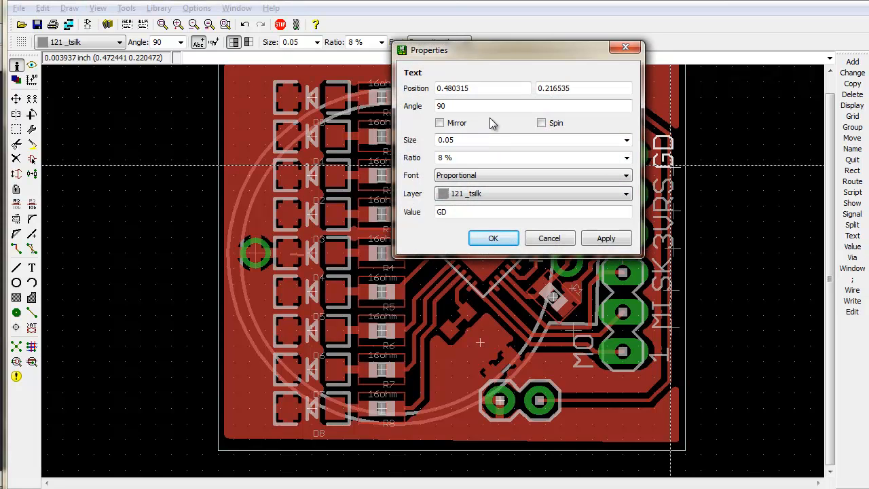
left_click(484, 196)
left_click(484, 196)
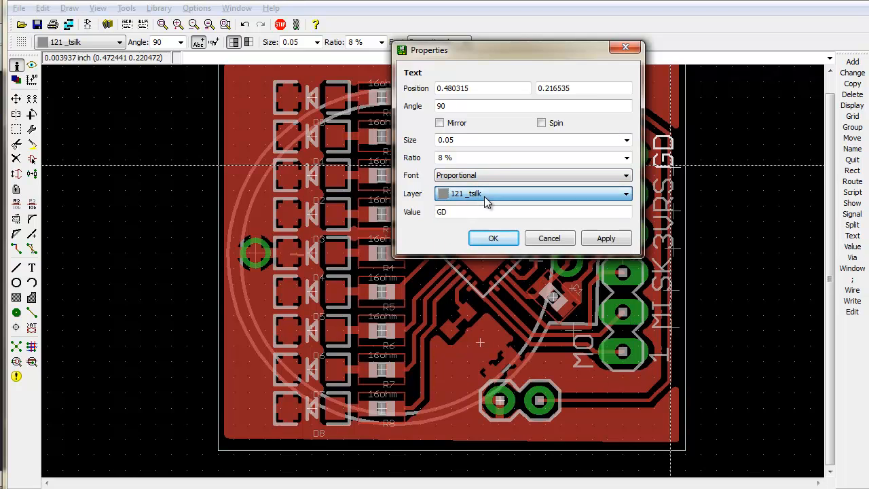
left_click(494, 175)
left_click(477, 188)
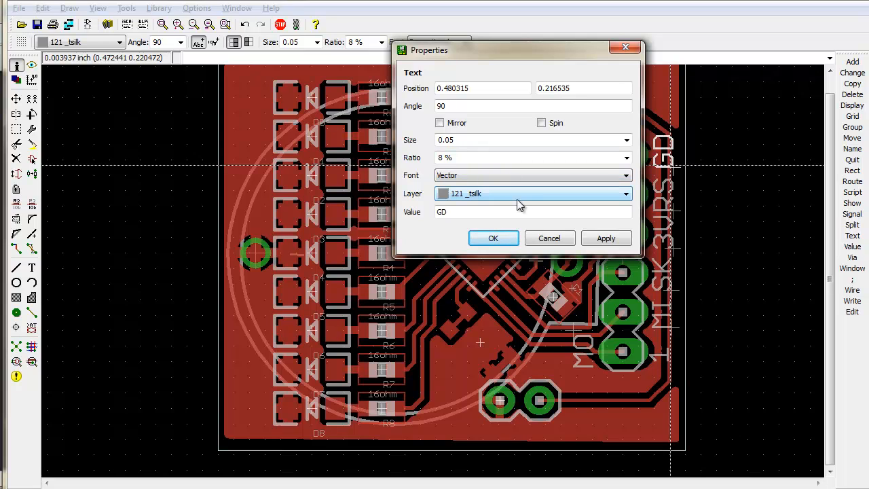
left_click_drag(437, 54, 440, 89)
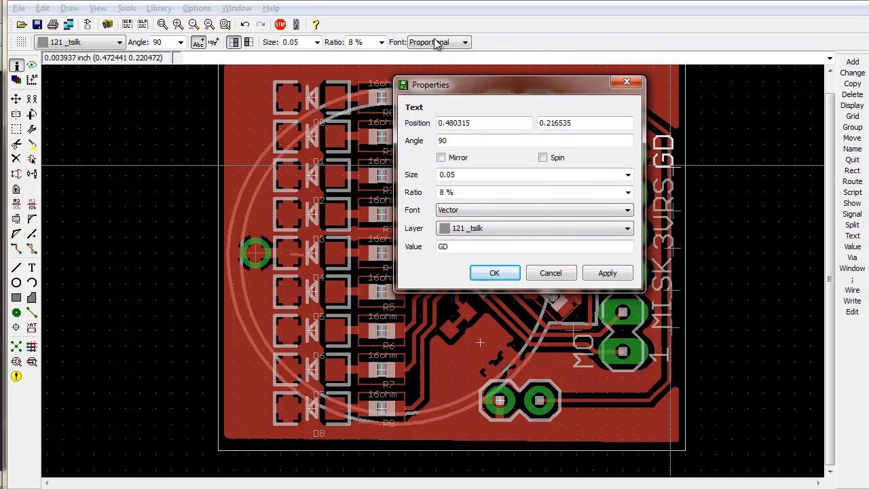
left_click(462, 230)
left_click(468, 235)
left_click(495, 273)
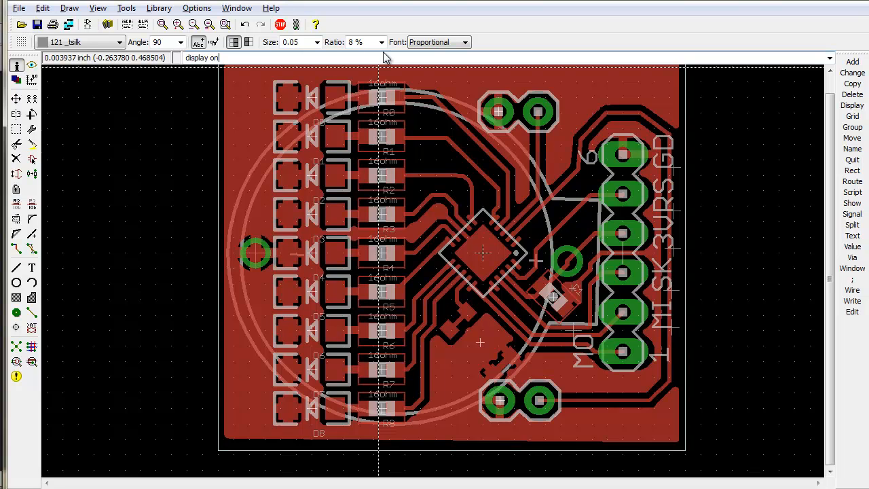
Run the display command with none 121 to show only layer 121.
type("n")
type("e 21")
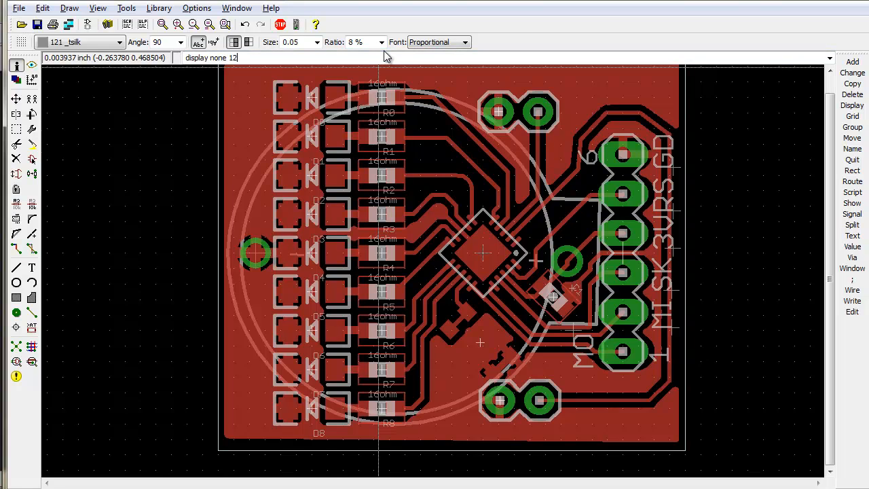
key("Return")
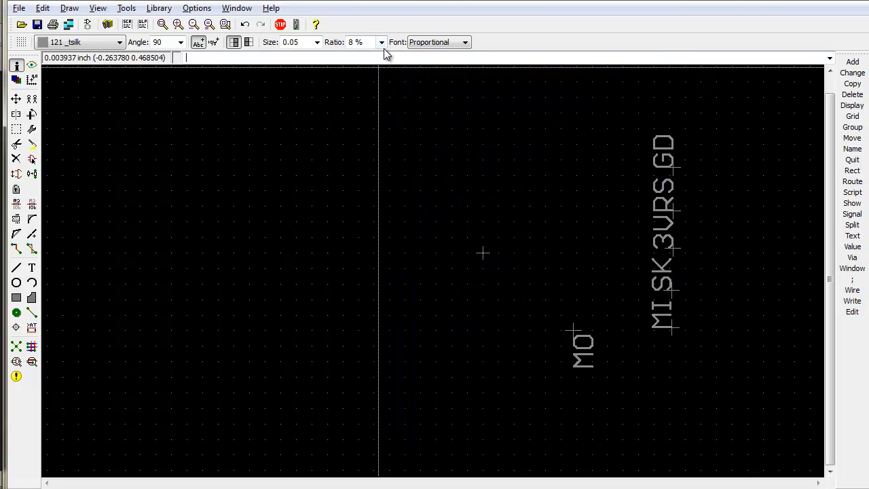
Limit the displayed layers to 1, 121, 17, 18, 19 and 20 with the display none command.
type("display none 12")
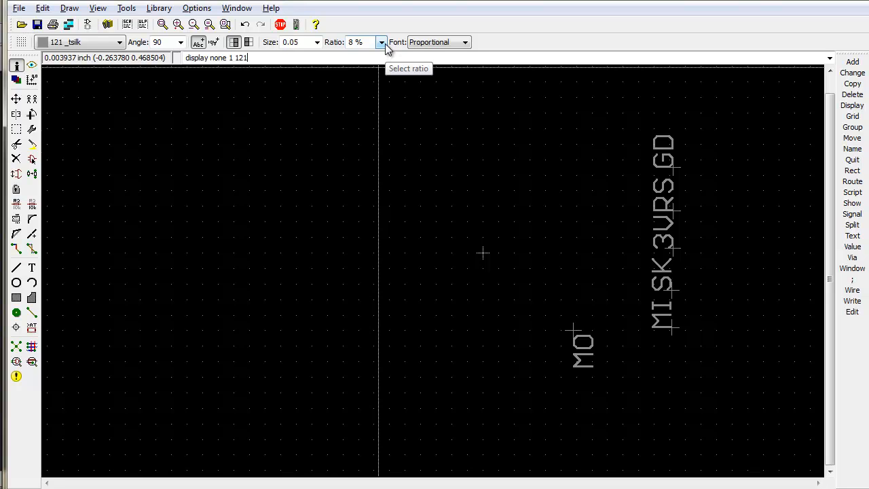
key("Return")
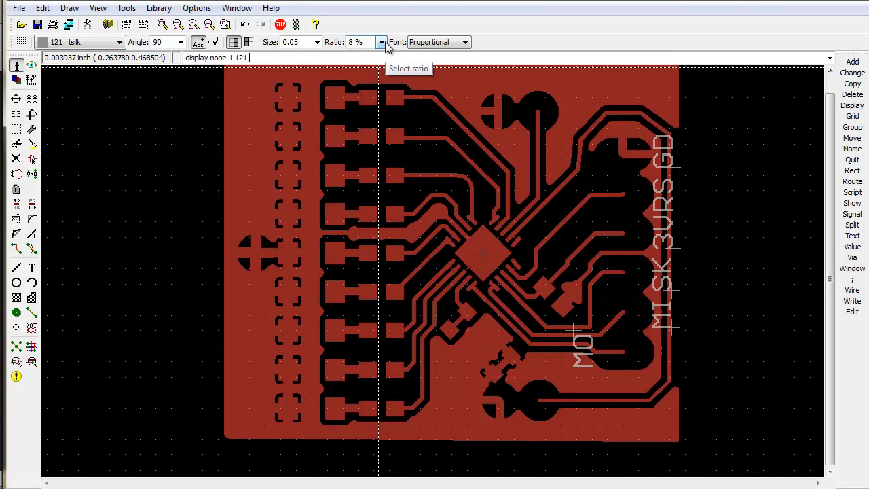
key("Return")
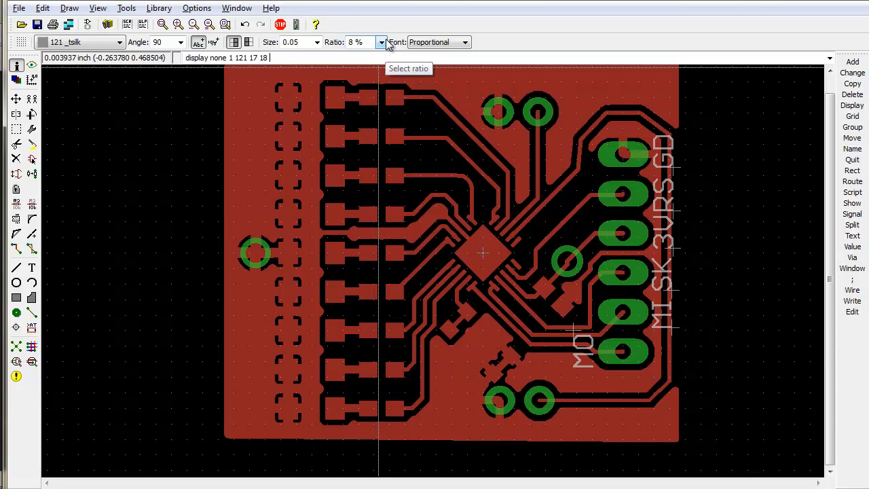
type("9 20")
key("Return")
key("Up")
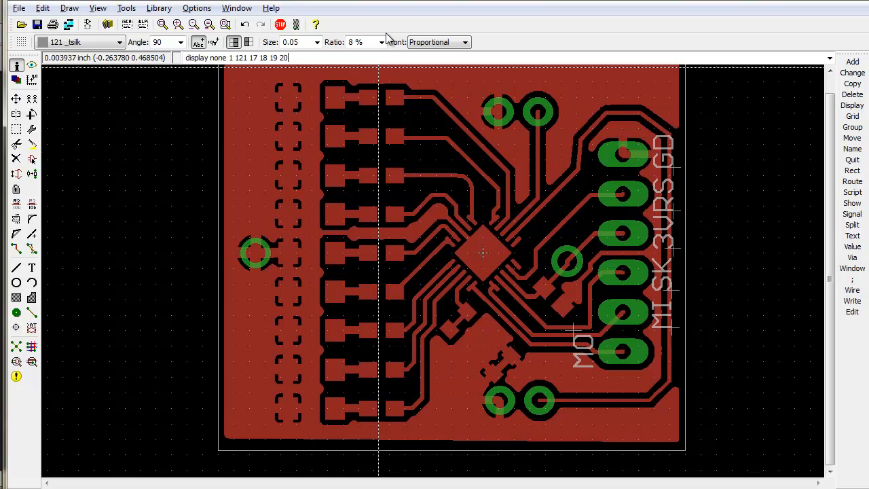
key("Return")
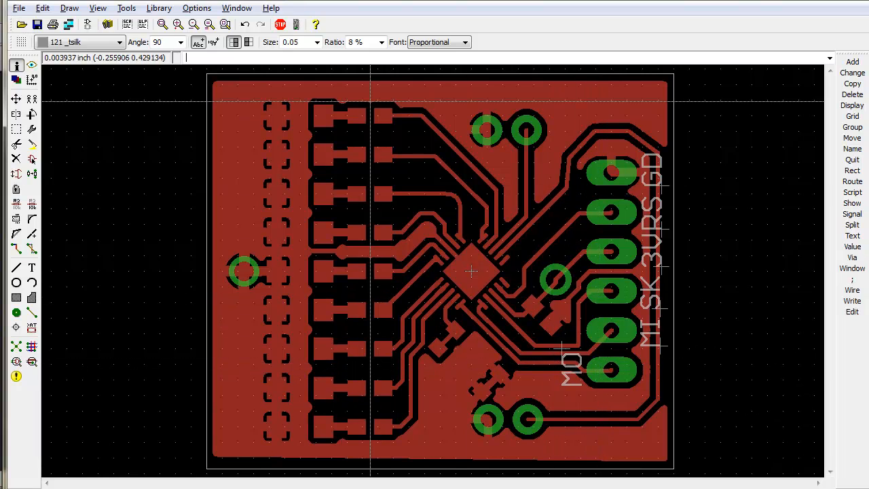
Set the default text font to Vector and check the Always vector font option in the user interface settings.
left_click(443, 42)
left_click(436, 54)
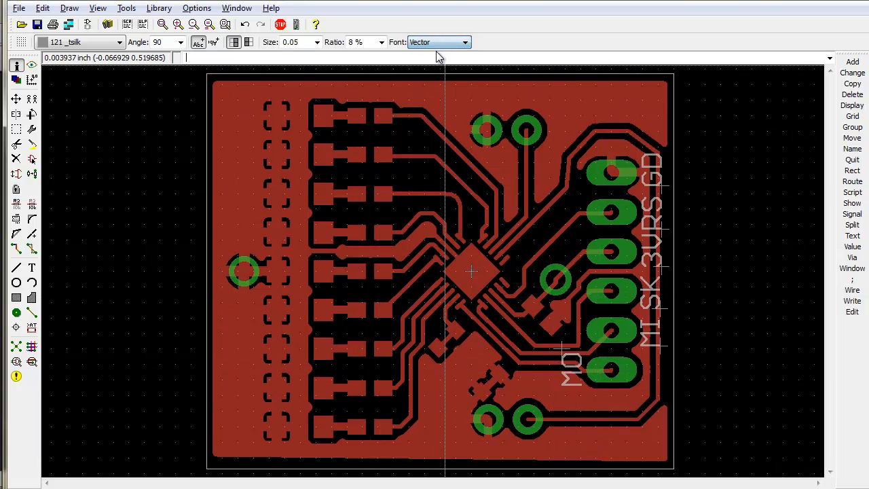
left_click(196, 8)
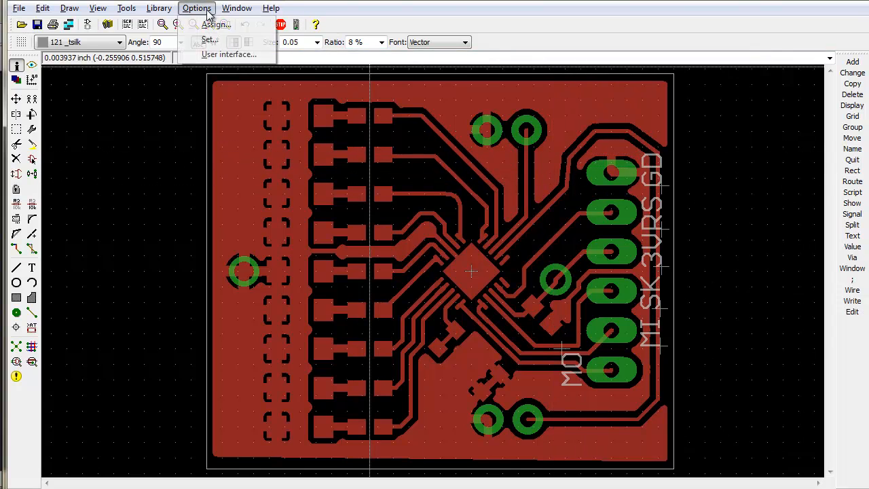
left_click(218, 56)
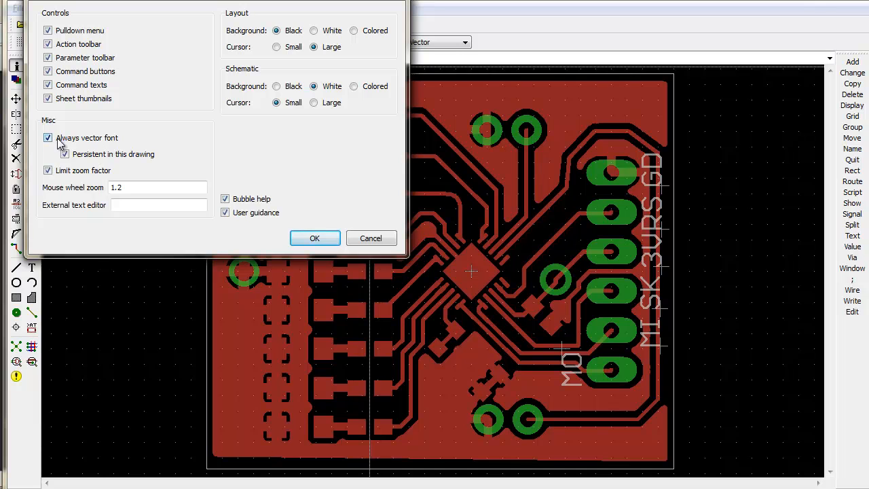
left_click(314, 238)
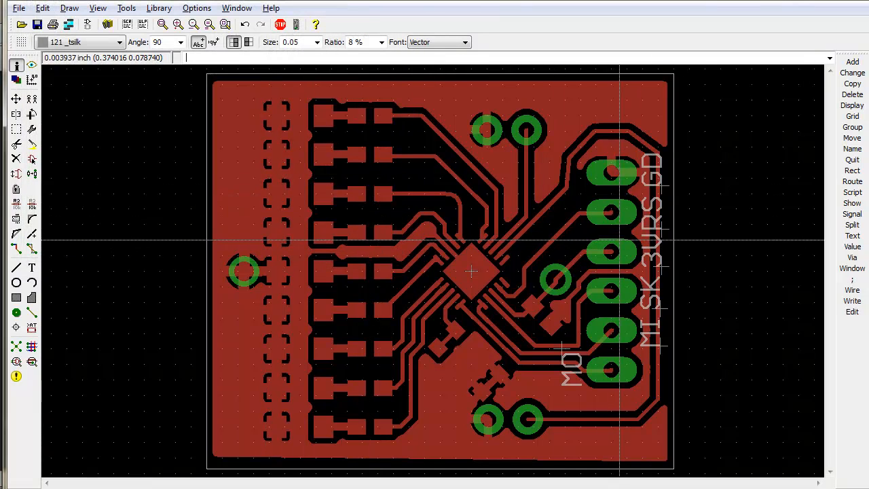
Check the font setting in the GD text's properties and close them.
right_click(662, 178)
left_click(702, 304)
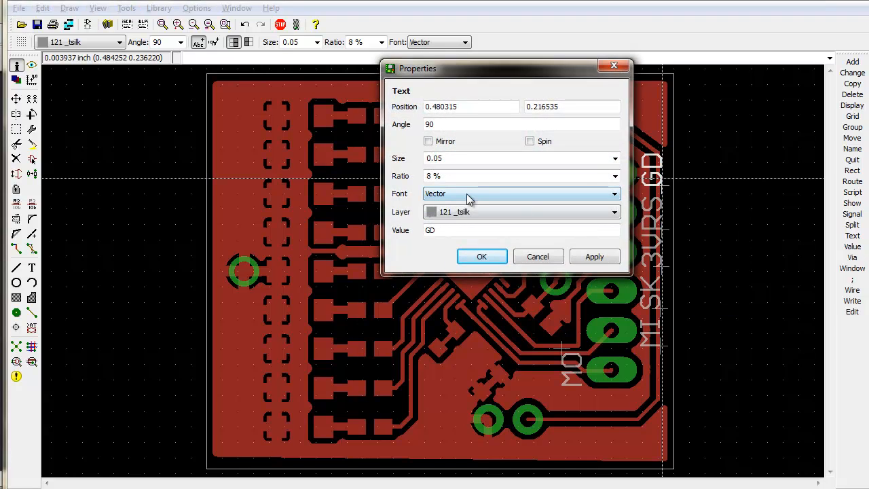
left_click(481, 256)
Set the font of the RS text beside the header to Vector.
right_click(660, 224)
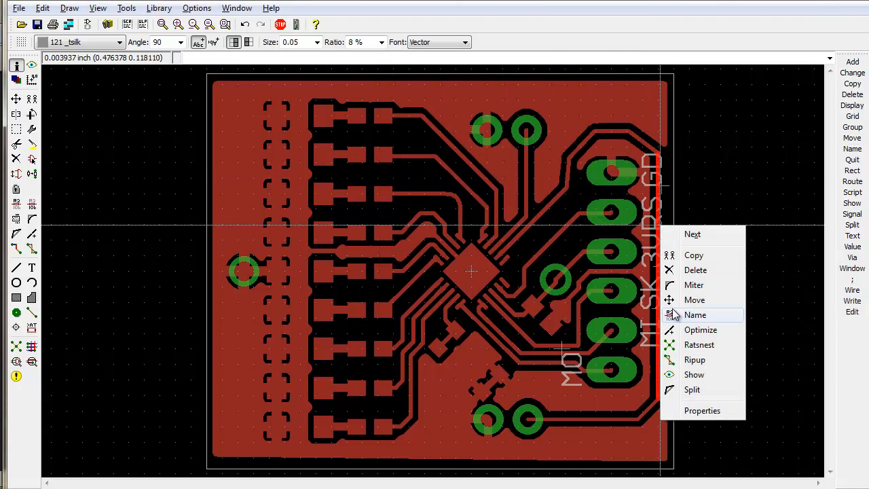
left_click(678, 234)
left_click(693, 350)
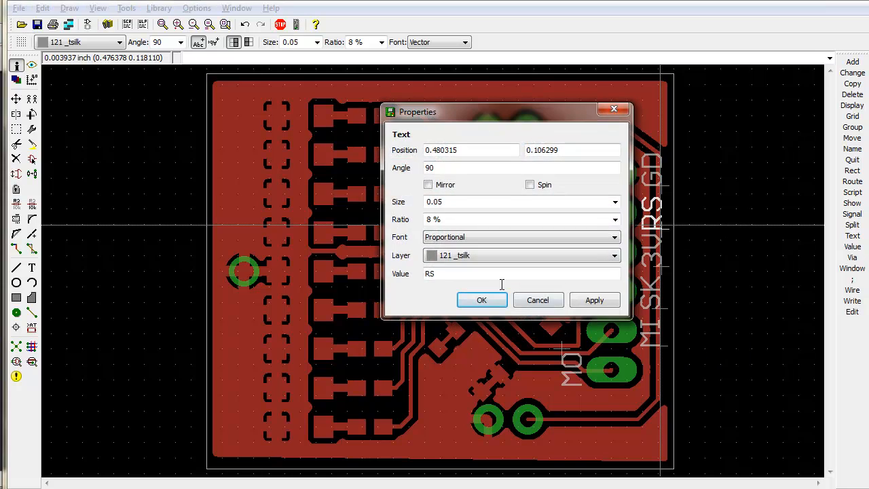
left_click(468, 237)
left_click(475, 246)
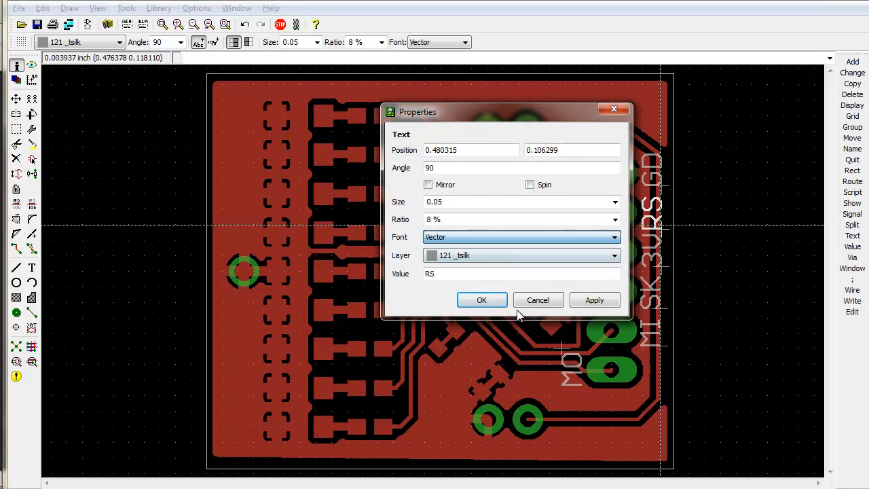
left_click(481, 300)
Change the 3V text's font to Vector in its properties.
right_click(657, 262)
left_click(685, 271)
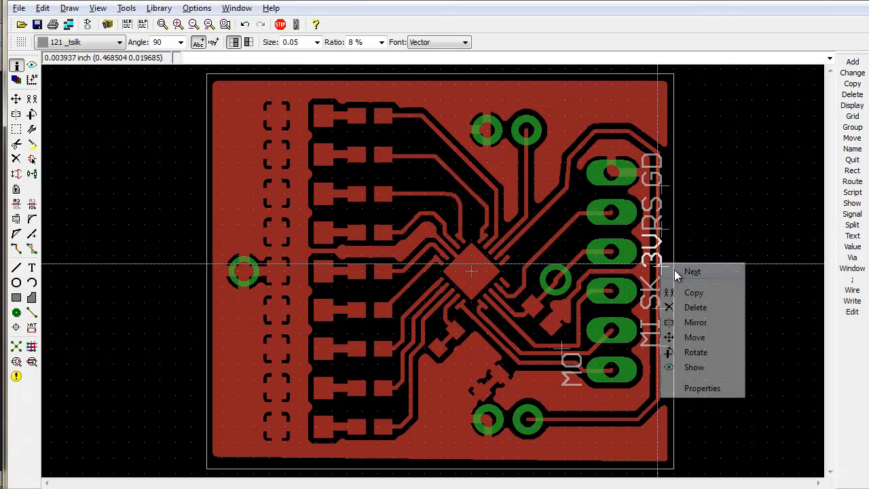
left_click(701, 387)
left_click(474, 273)
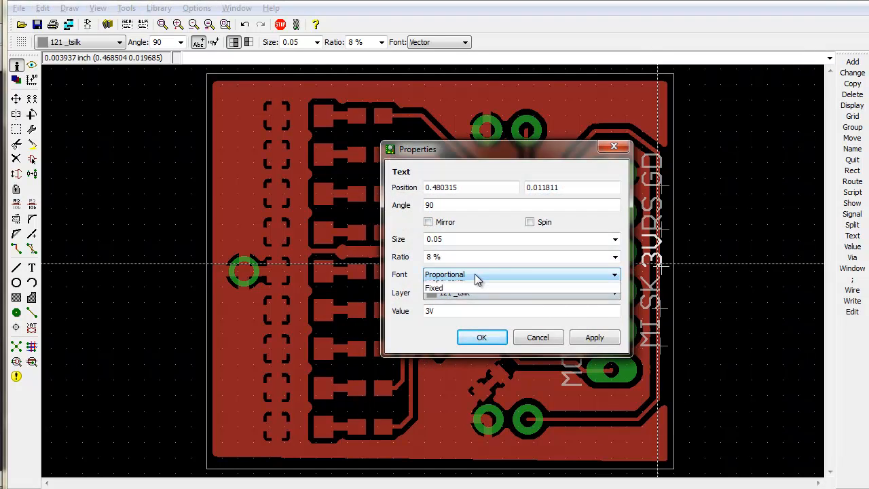
left_click(467, 295)
left_click(475, 274)
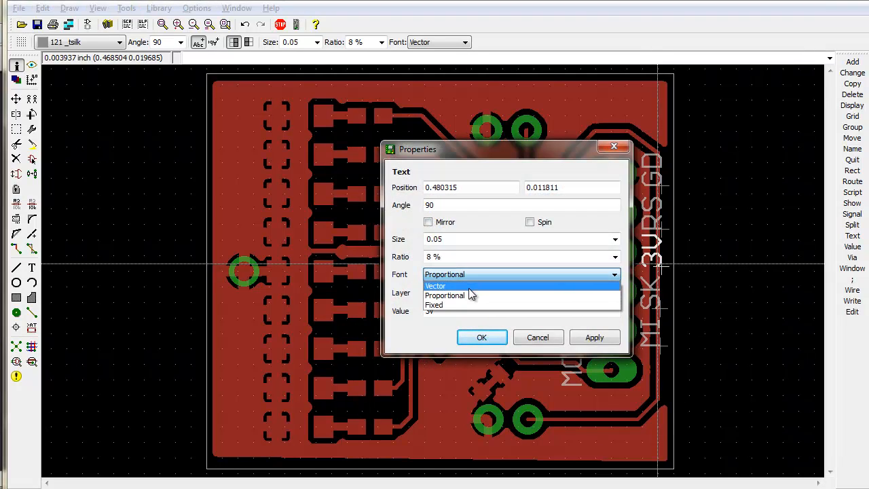
left_click(468, 286)
left_click(482, 337)
Set the font of the SK text beside the header to Vector.
right_click(663, 308)
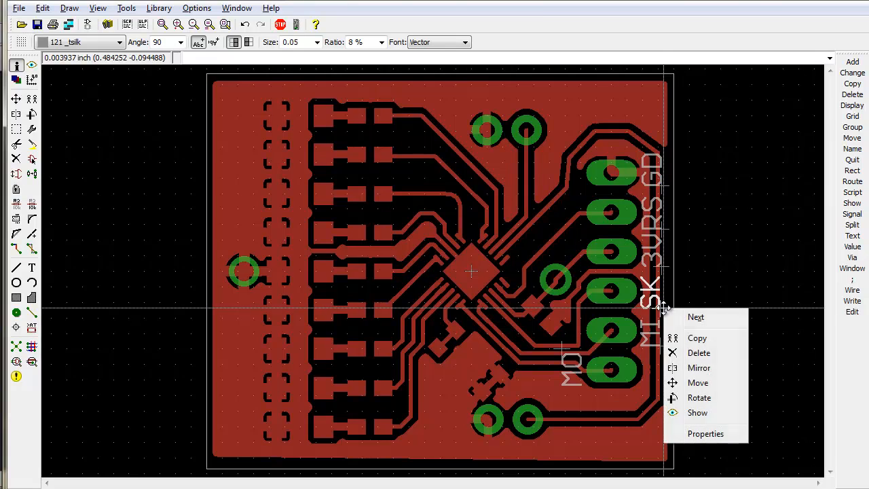
left_click(699, 434)
left_click(468, 316)
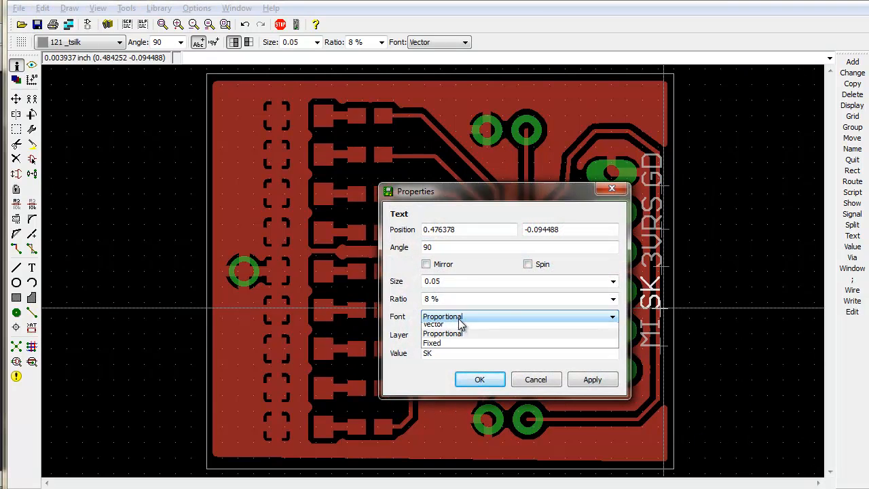
left_click(454, 322)
left_click(479, 380)
Change the MI text's font to Vector in its properties.
right_click(659, 341)
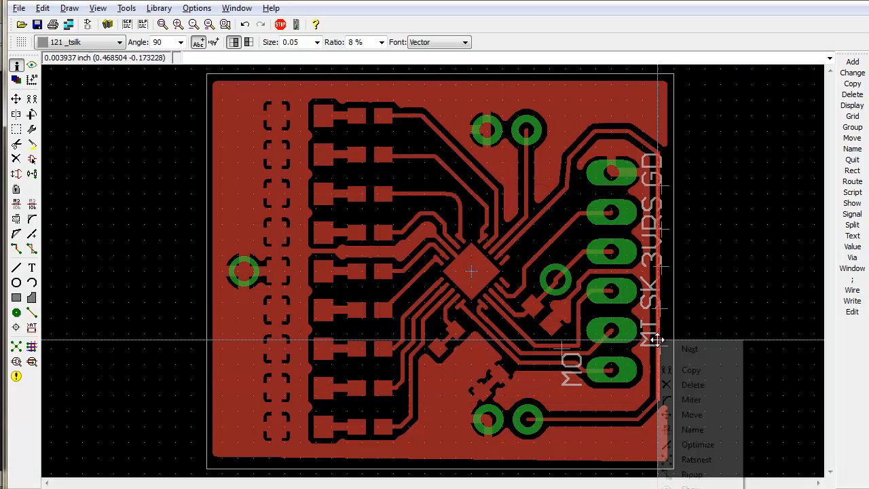
left_click(699, 349)
left_click(702, 465)
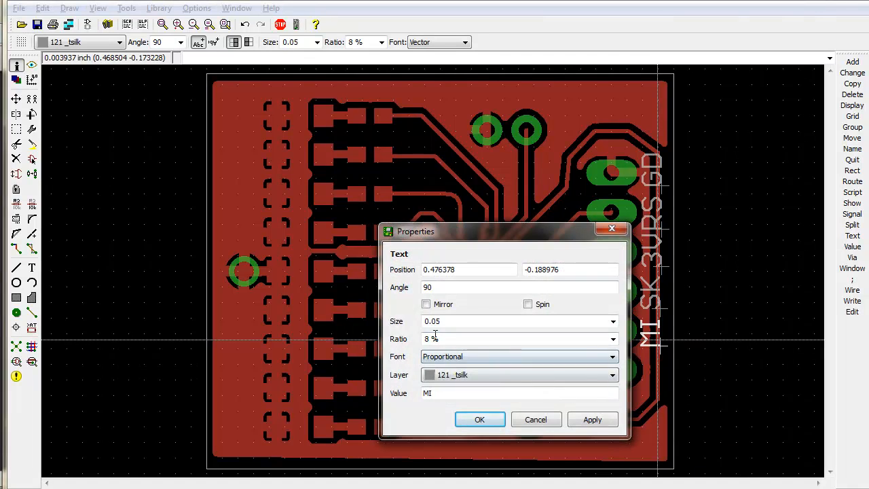
left_click(516, 356)
left_click(441, 365)
left_click(479, 419)
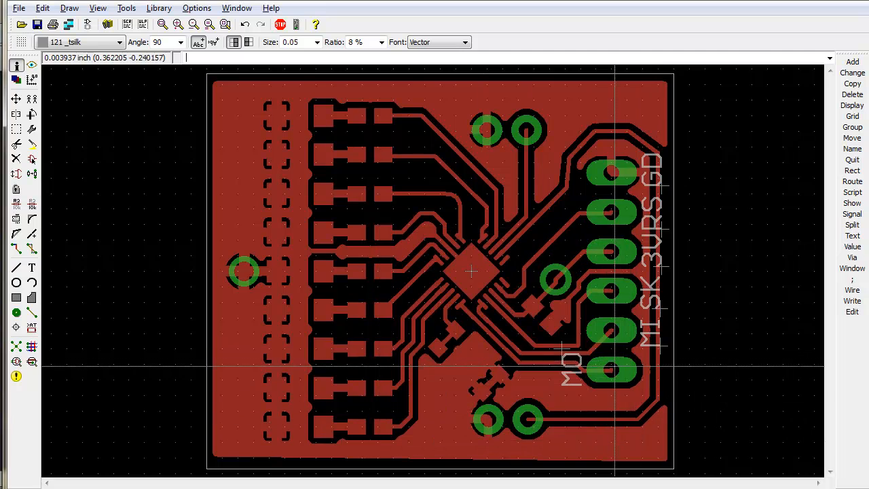
Set the font of the MO text near the header's first pad to Vector.
right_click(563, 350)
left_click(603, 475)
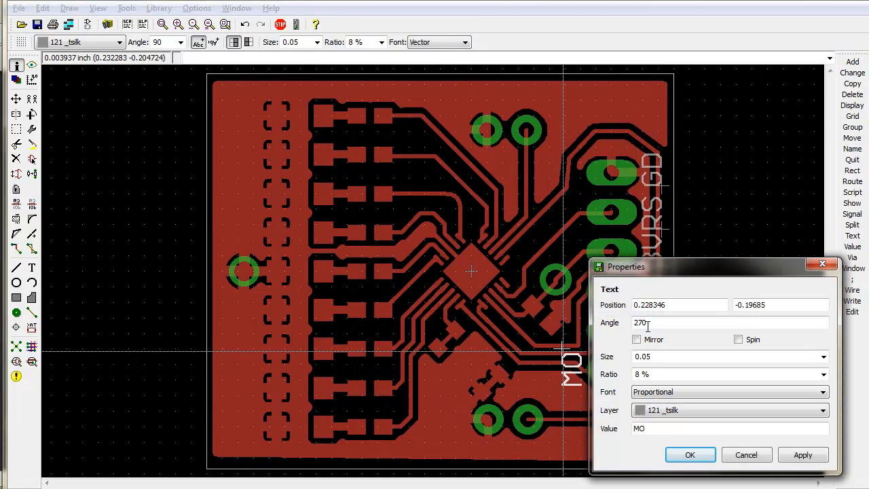
left_click(659, 391)
left_click(655, 400)
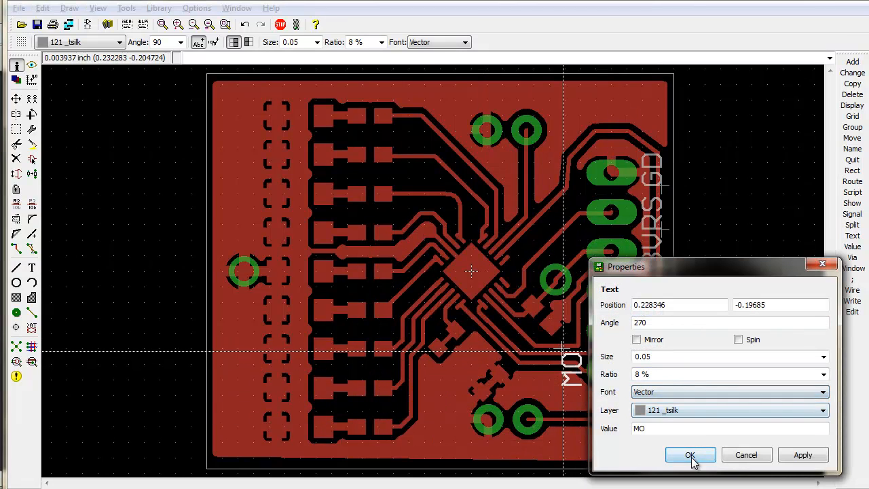
left_click(690, 456)
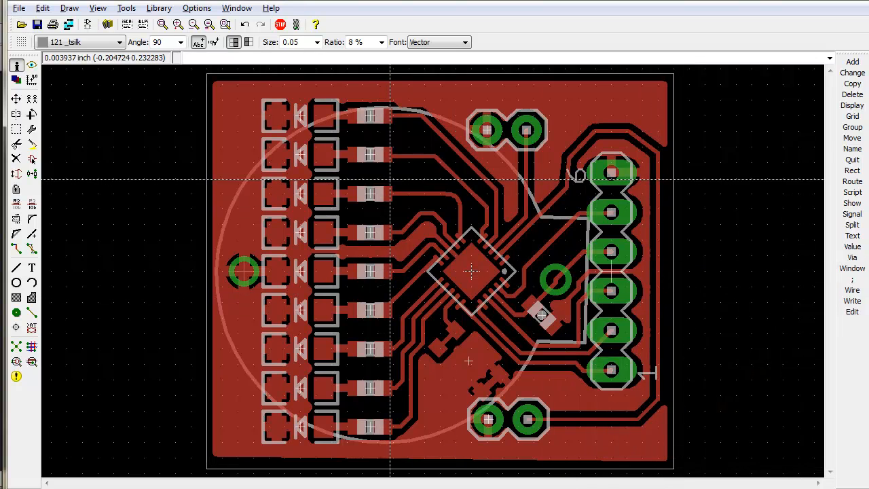
Examine the full display commands assigned to F11 and Alt+F11 in the key assignments, widening the list to read them.
left_click(235, 9)
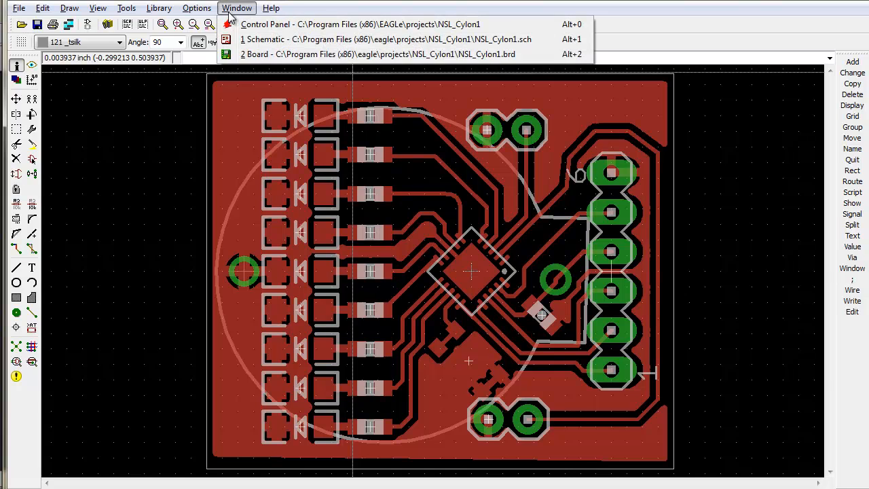
left_click(196, 8)
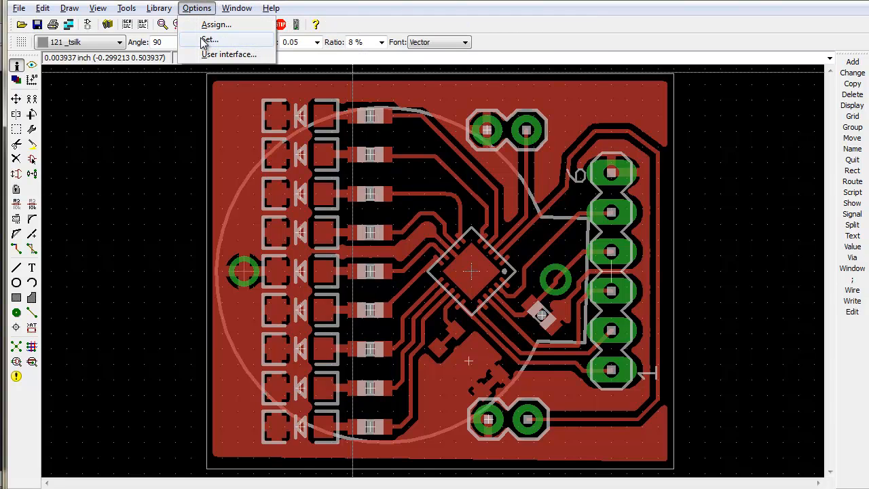
left_click(215, 25)
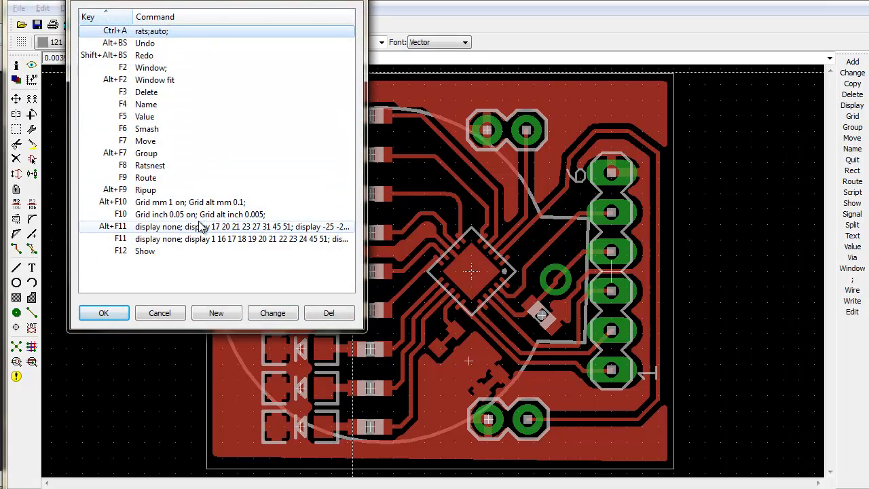
left_click(204, 239)
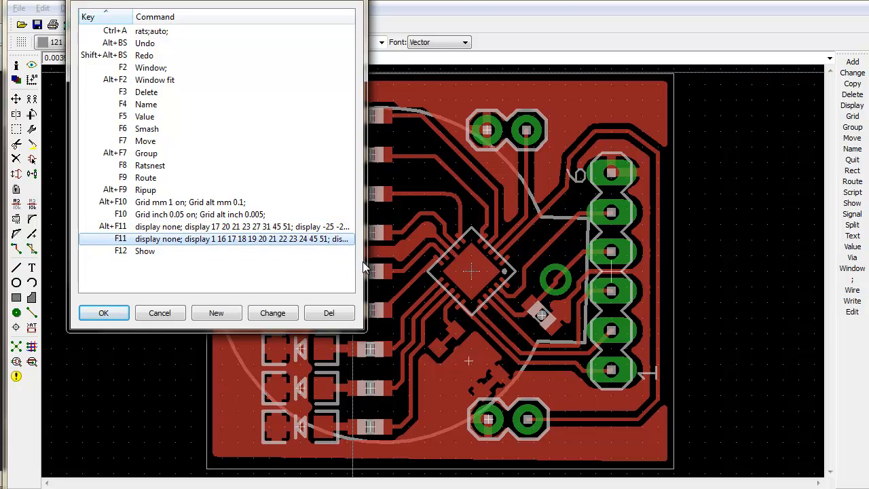
left_click_drag(366, 264, 601, 264)
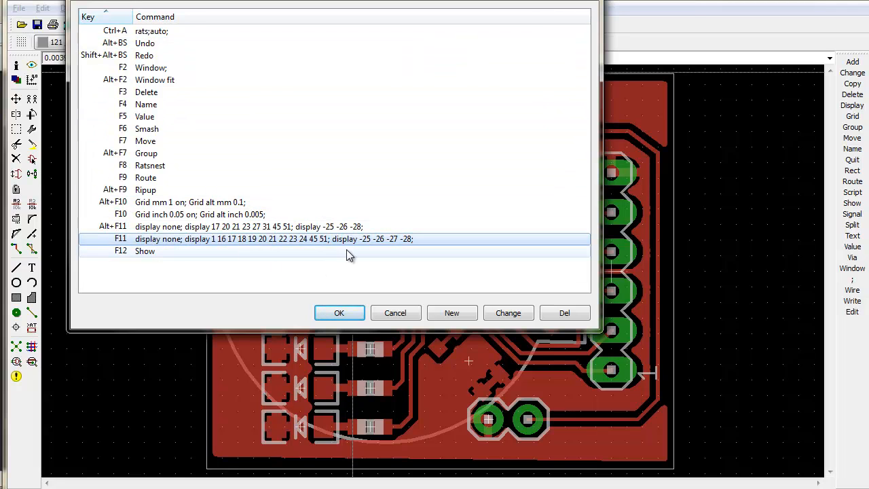
left_click(397, 312)
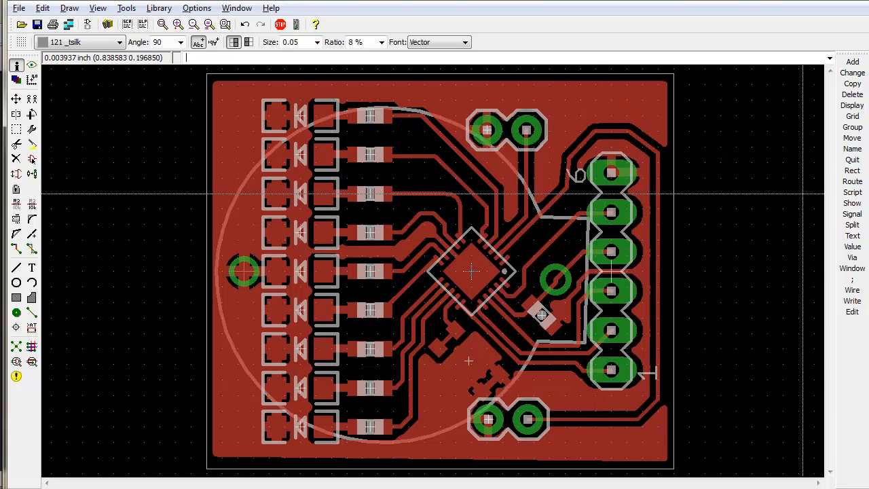
key("alt+F11")
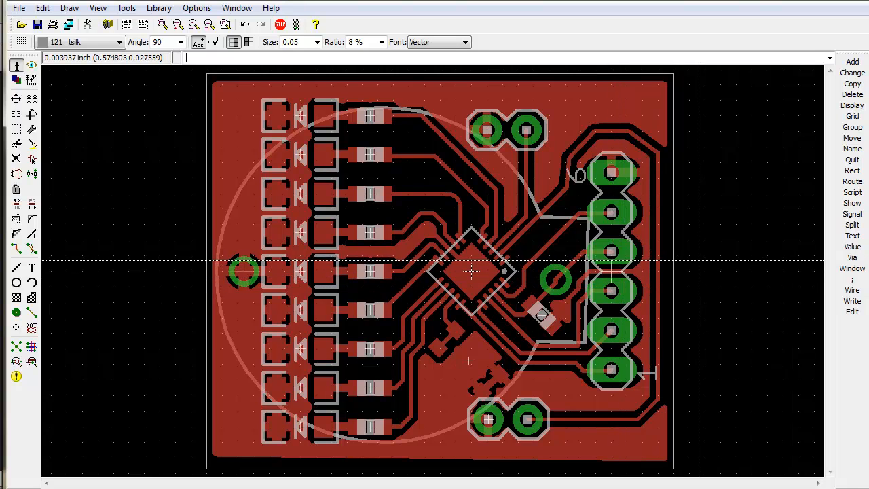
Open the CAM Processor for the NSL_Cylon1 board.
left_click(19, 8)
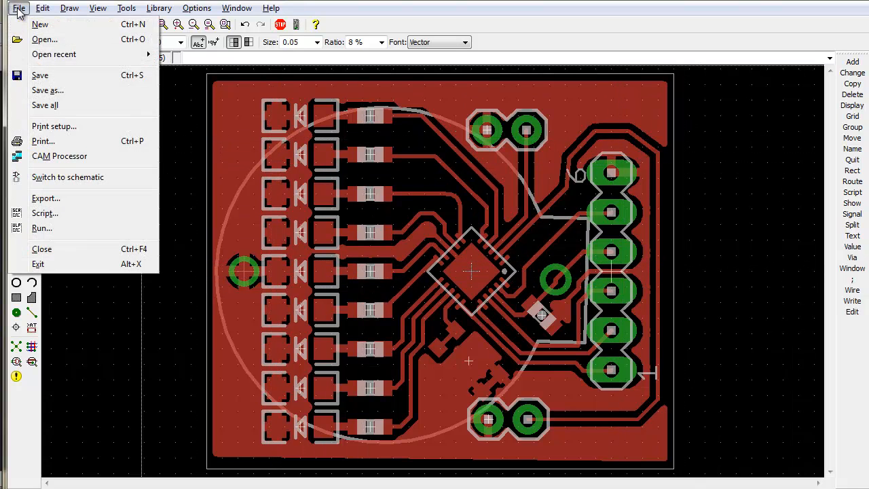
left_click(104, 160)
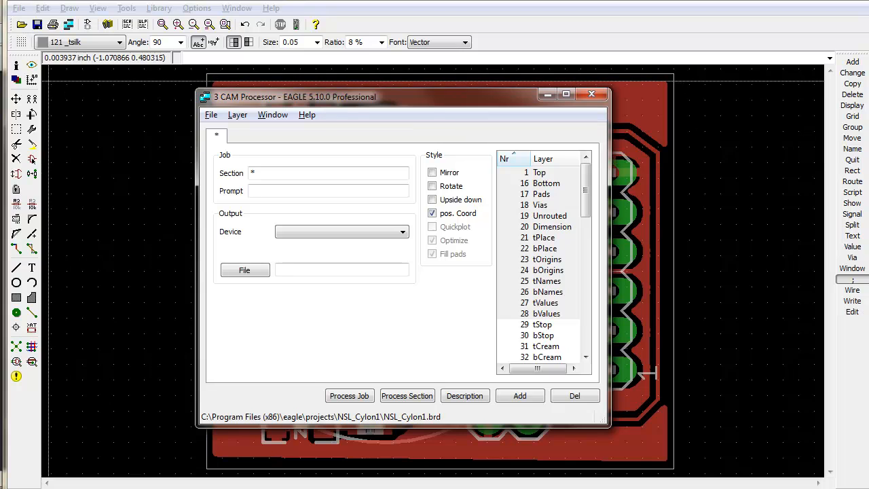
Load the mod-sfe-gerb274x.cam job from the eagle cam folder into the CAM Processor.
left_click_drag(235, 99, 291, 100)
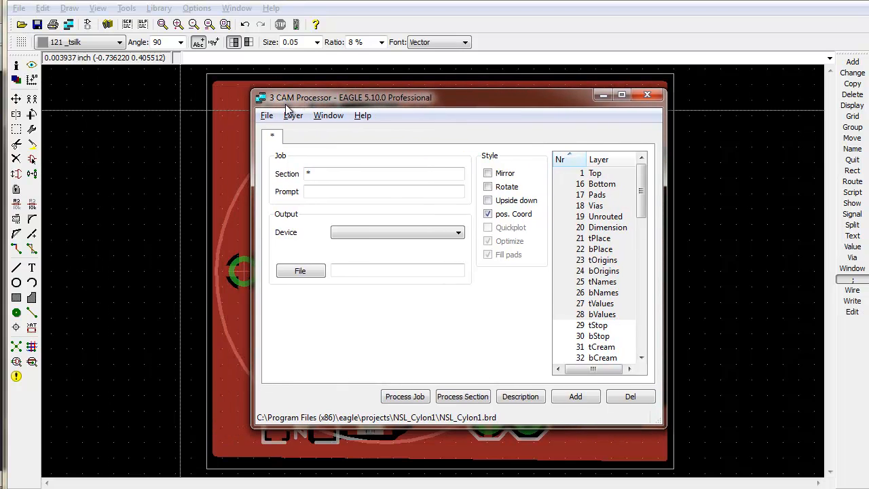
left_click(264, 116)
mouse_move(278, 133)
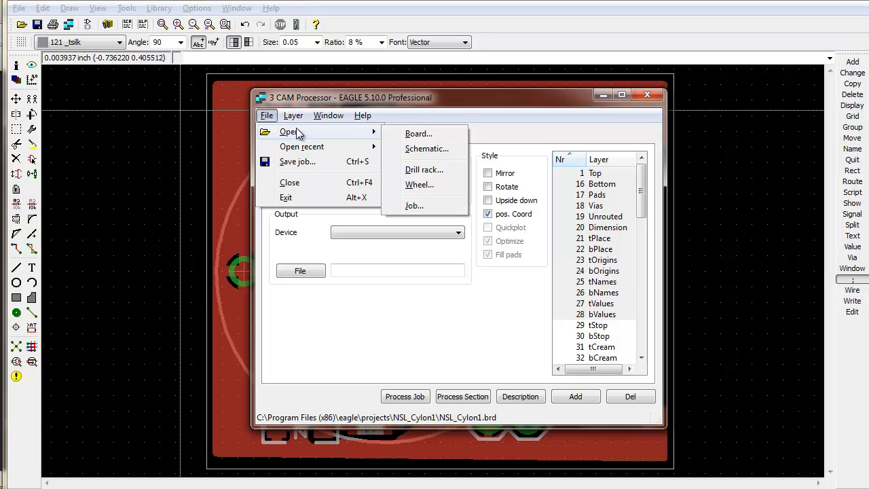
left_click(416, 205)
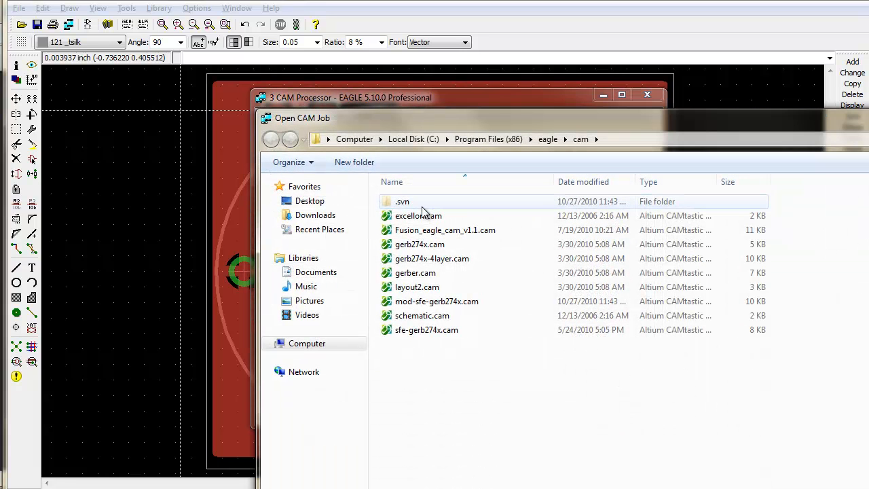
left_click(461, 304)
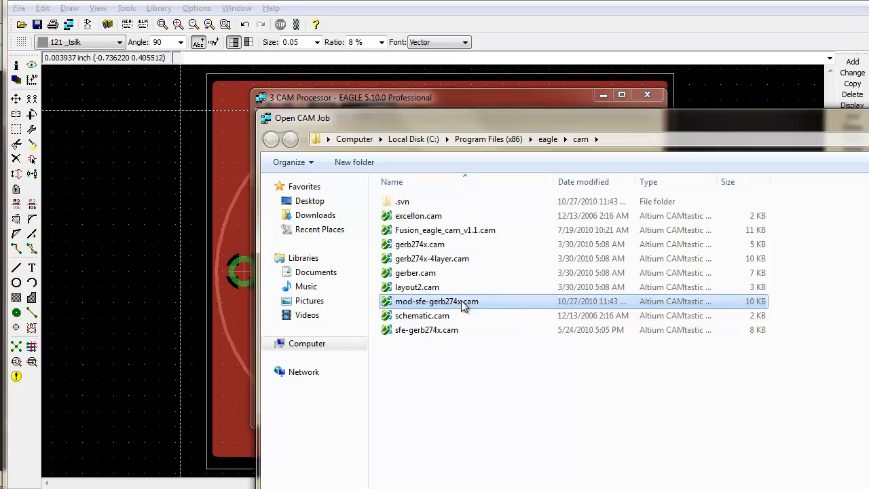
double_click(428, 303)
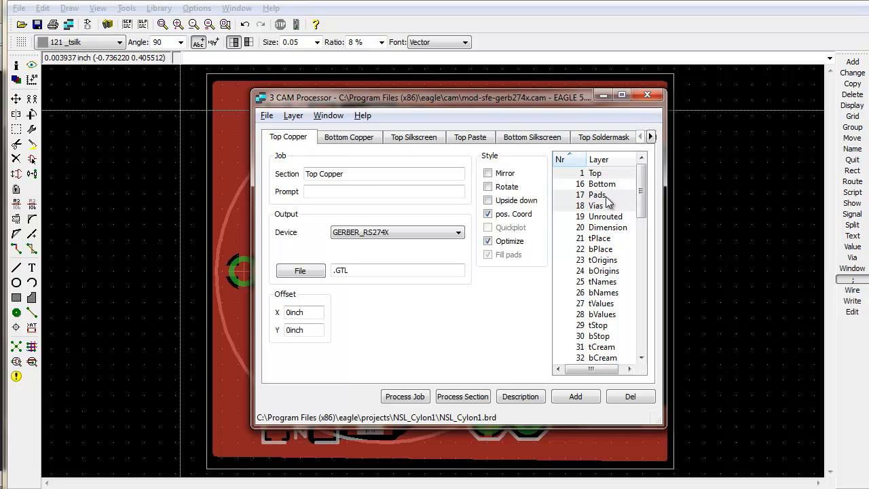
Review the layers and output files of the job's copper, silkscreen, Top Paste and Top Soldermask sections.
mouse_move(641, 203)
left_mouse_down()
mouse_move(642, 339)
mouse_move(642, 207)
left_mouse_up()
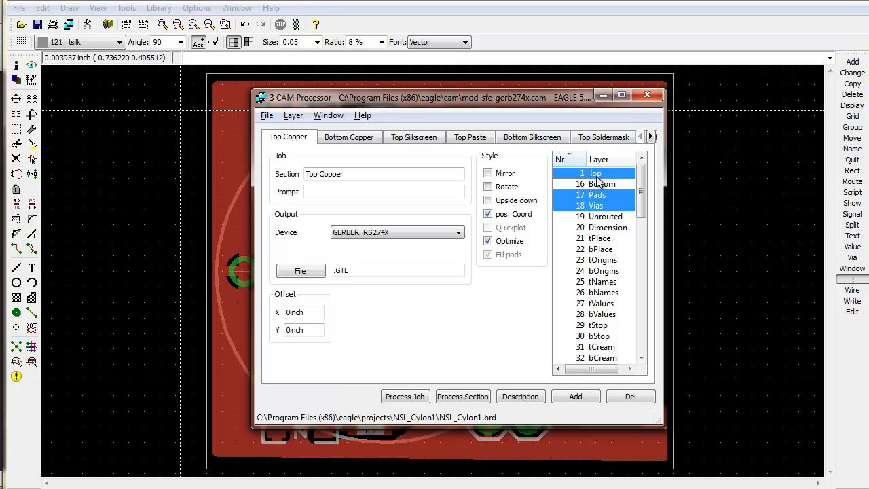
left_click(354, 140)
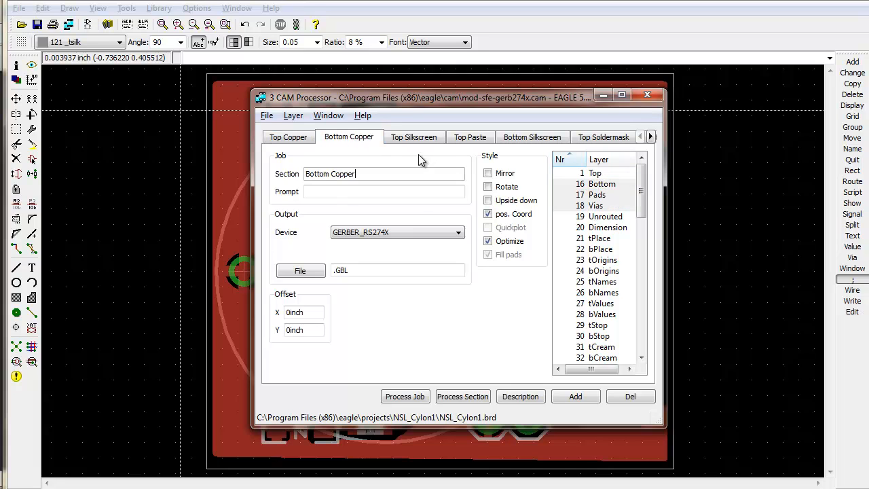
left_click(399, 141)
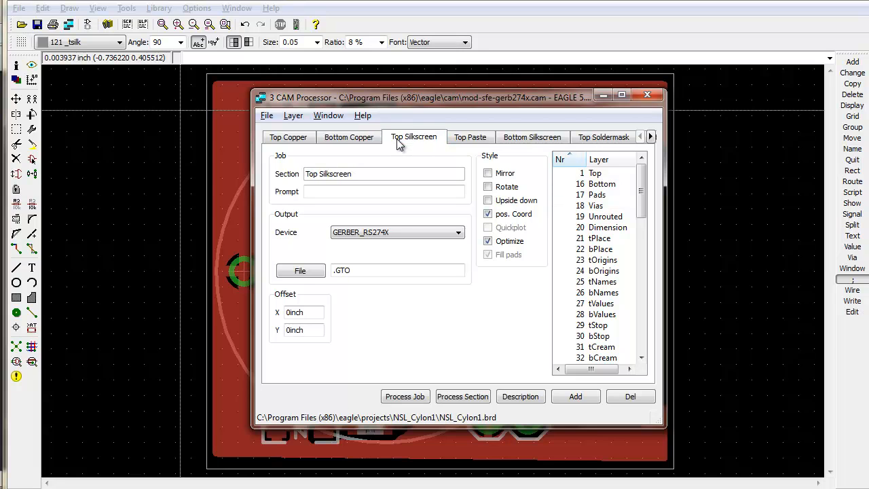
left_click_drag(641, 194, 638, 365)
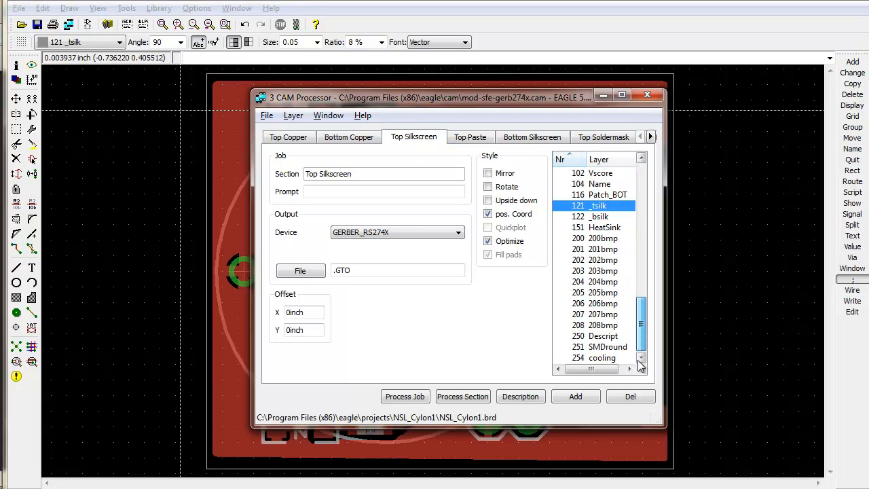
left_click(467, 138)
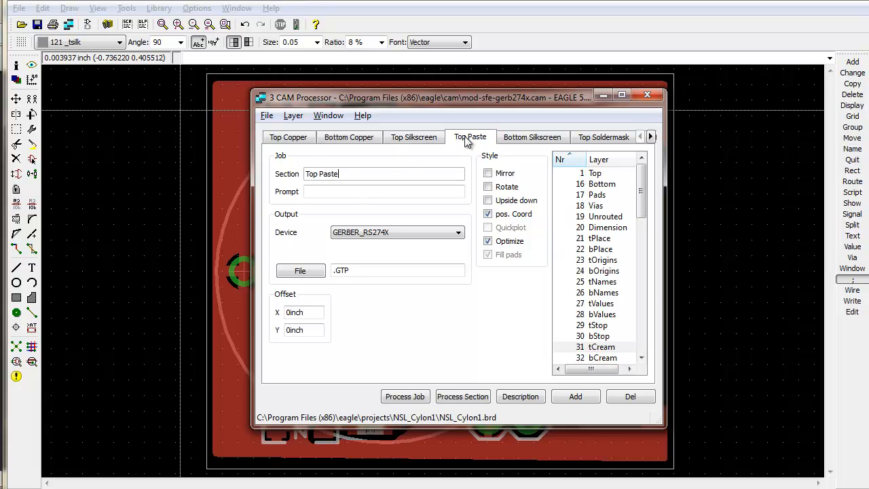
left_click(527, 139)
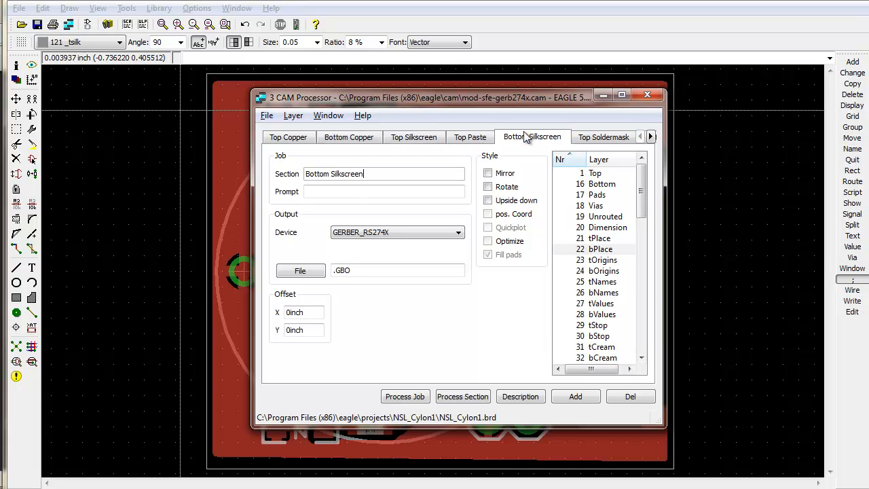
left_click(606, 139)
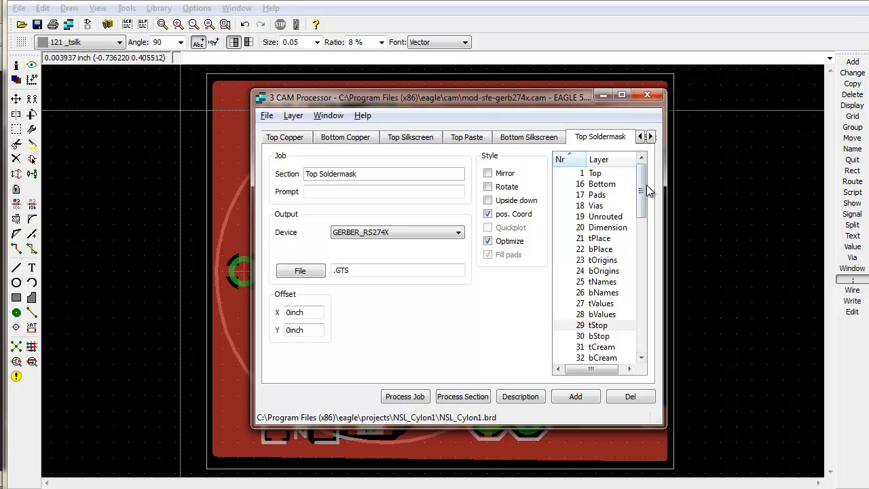
Check which layers are assigned to the Mill Layer and Drill File sections of the job.
left_click(650, 137)
left_click(650, 137)
left_click(650, 137)
left_click(650, 137)
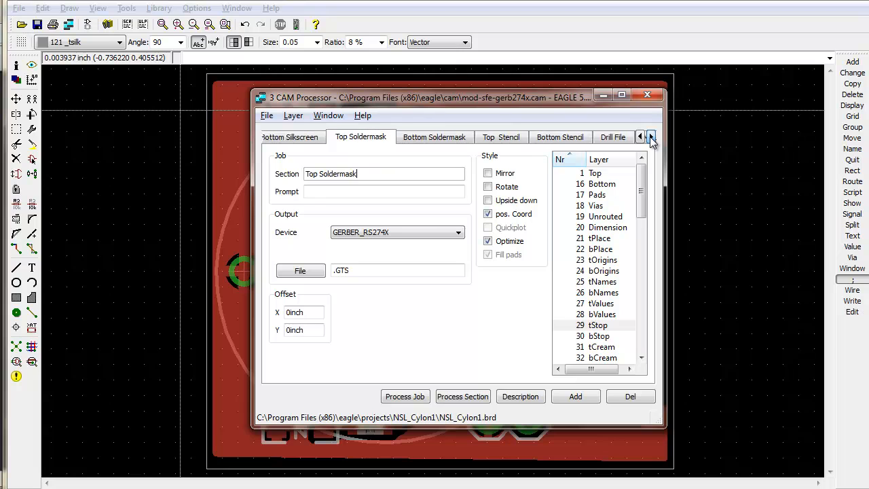
left_click(650, 137)
left_click(610, 137)
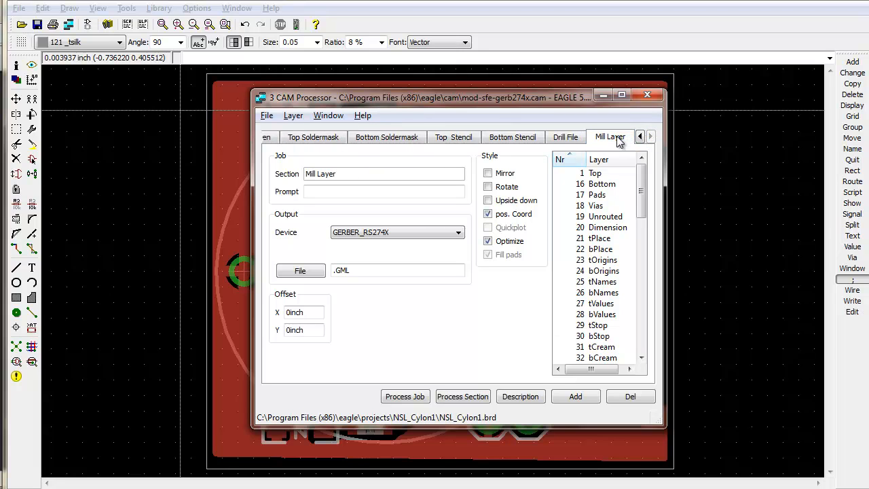
left_click_drag(642, 195, 641, 279)
left_click(601, 227)
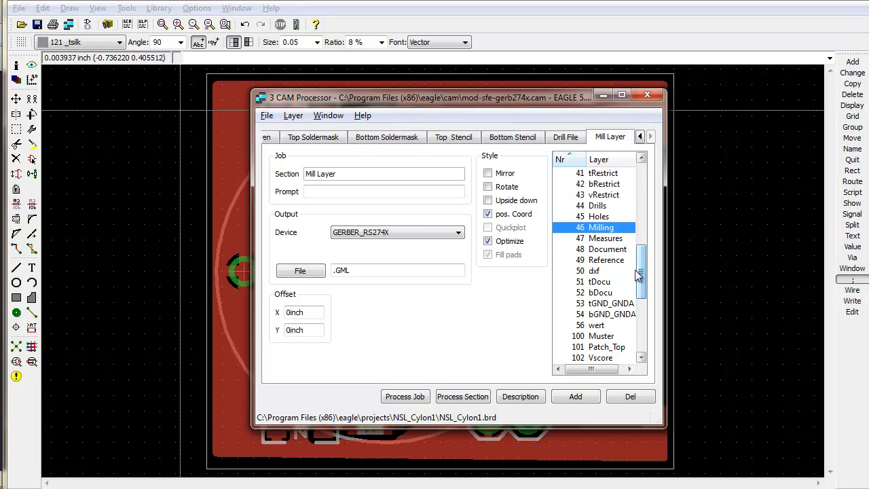
left_click(579, 136)
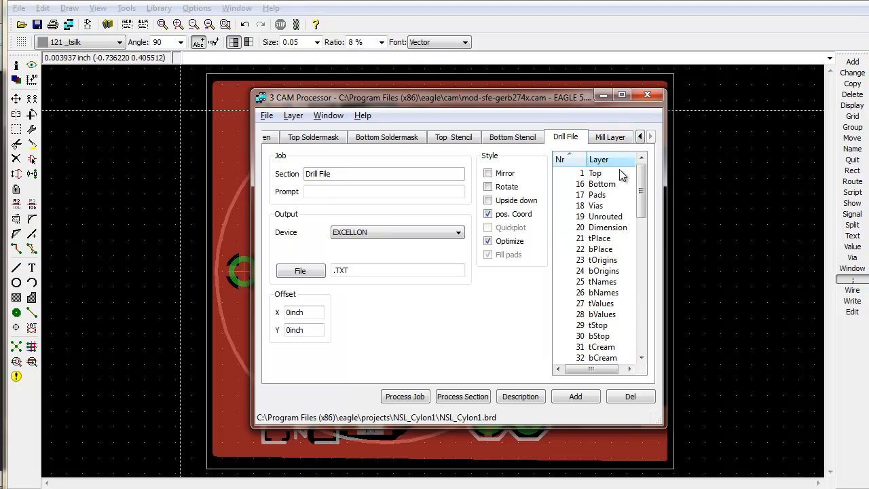
scroll(630, 280, "down", 10)
left_click_drag(628, 275, 626, 256)
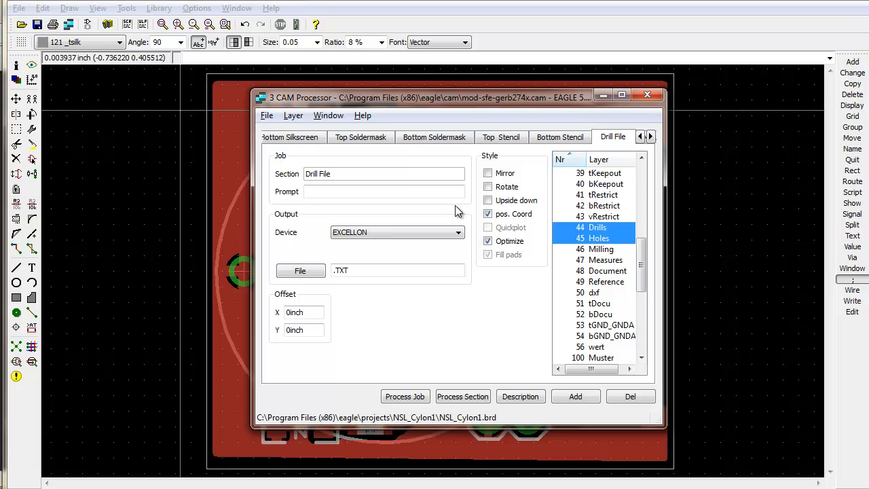
Process the whole CAM job, saving the NSL_Cylon1 board and schematic, and close the CAM Processor.
left_click(407, 396)
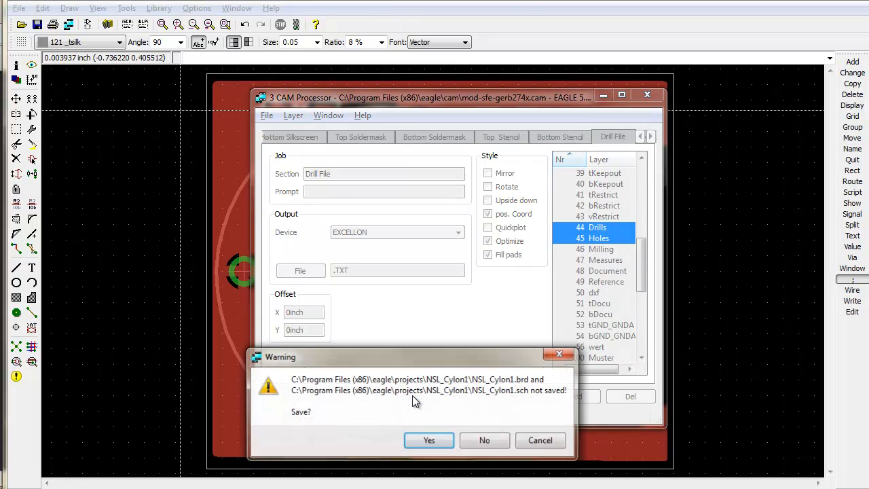
left_click(429, 441)
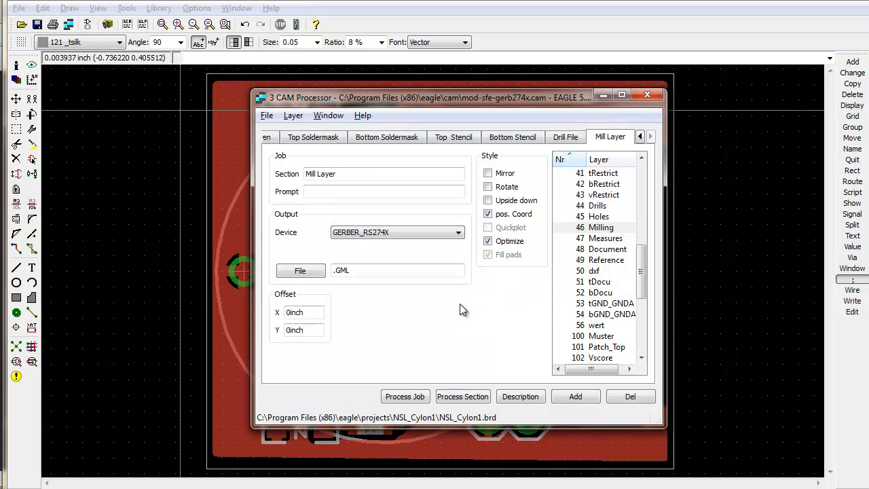
left_click(649, 97)
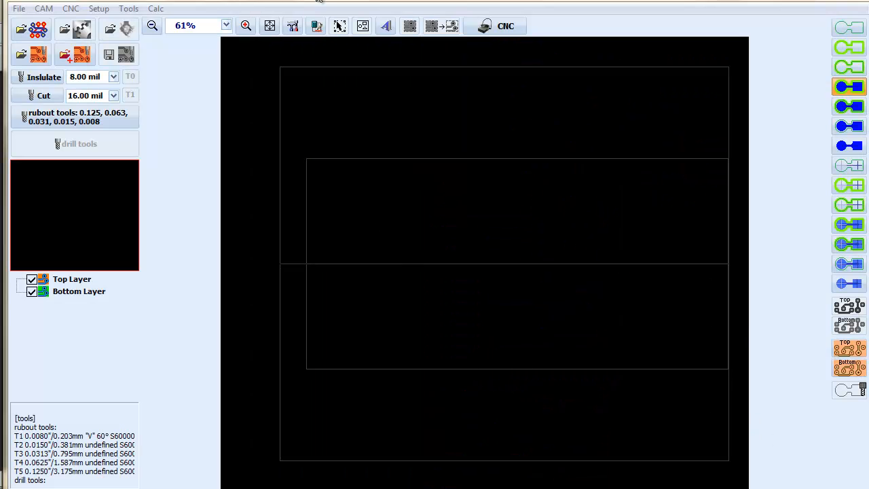
In PhCNC, start a Gerber & Drill (GV) import with NSL_Cylon1.GML as the Mech layer and NSL_Cylon1.GTL as Top.
left_click(25, 10)
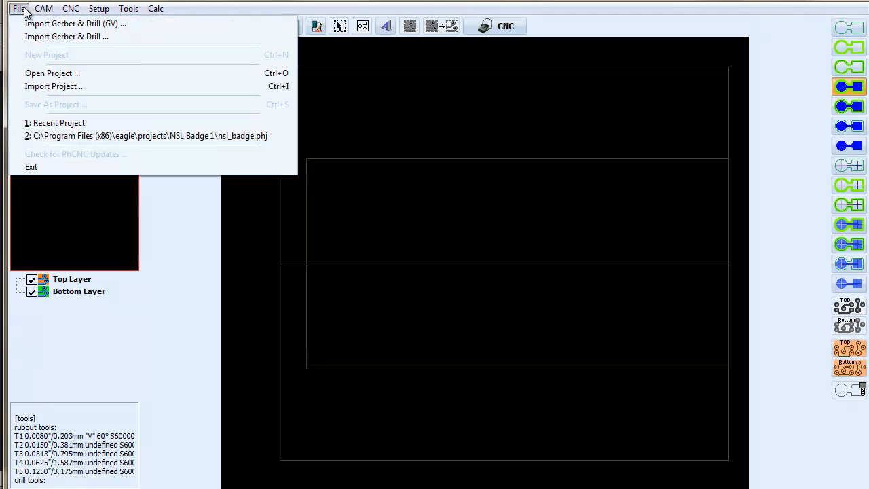
left_click(88, 26)
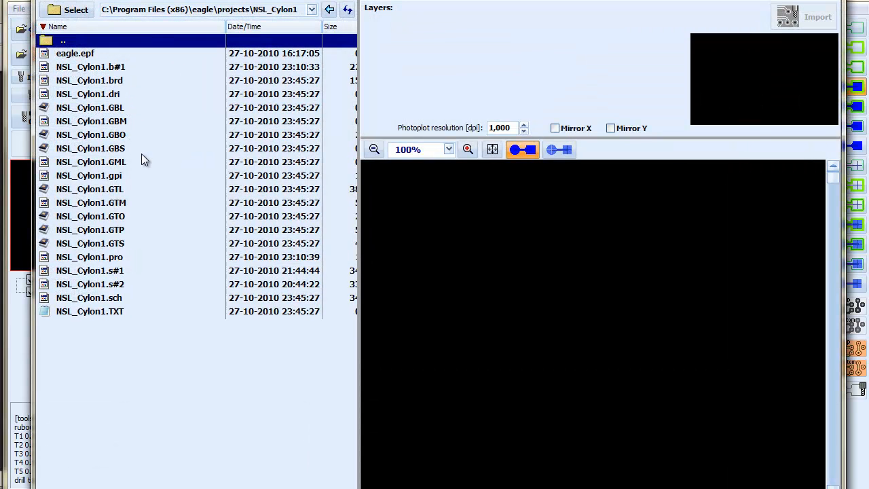
left_click(125, 161)
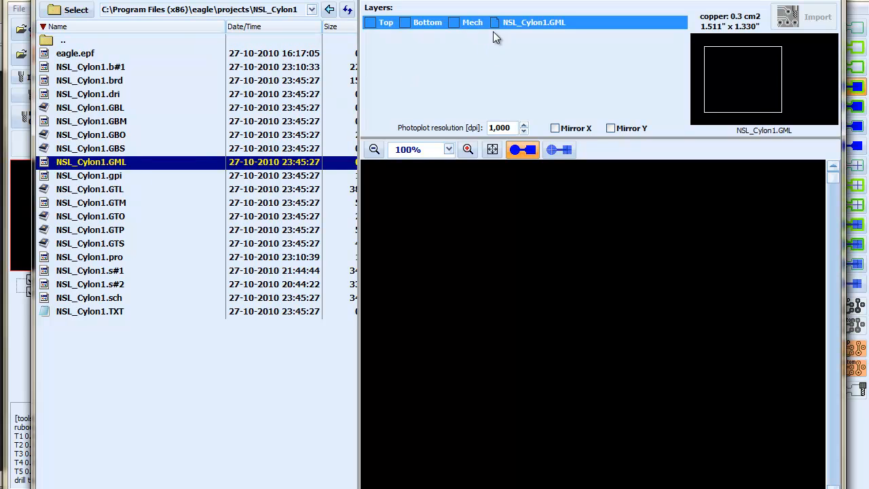
left_click(452, 23)
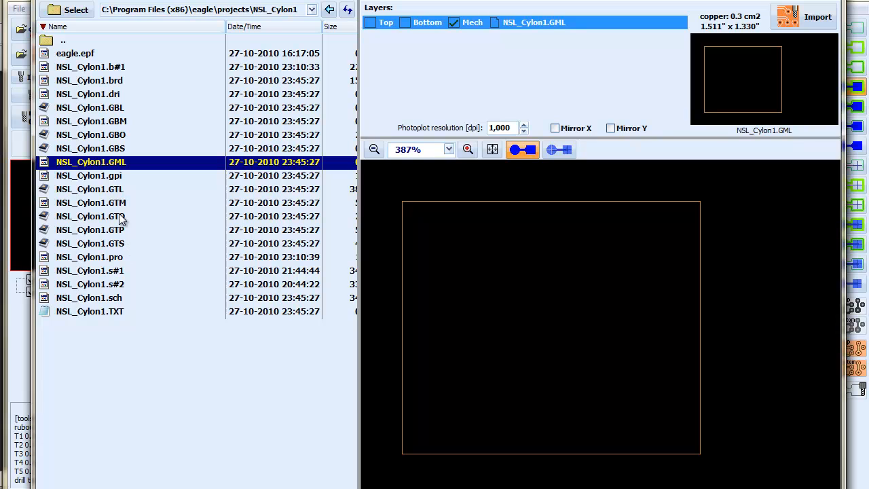
double_click(122, 189)
left_click(371, 38)
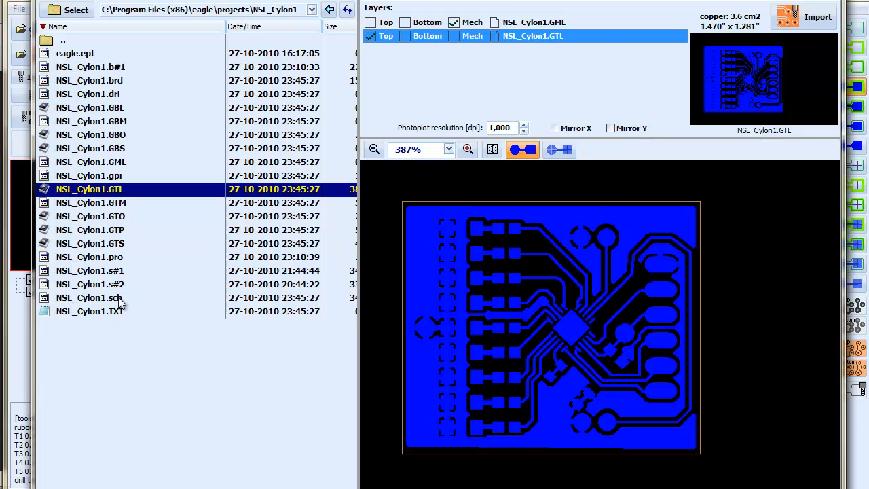
Add the NSL_Cylon1.TXT drill file to the Top layer with its existing format settings and import all the chosen files.
double_click(119, 314)
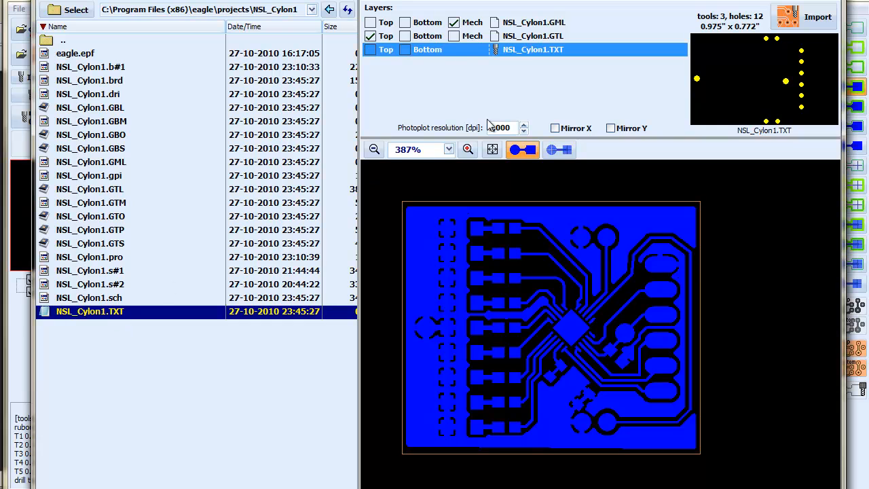
double_click(526, 51)
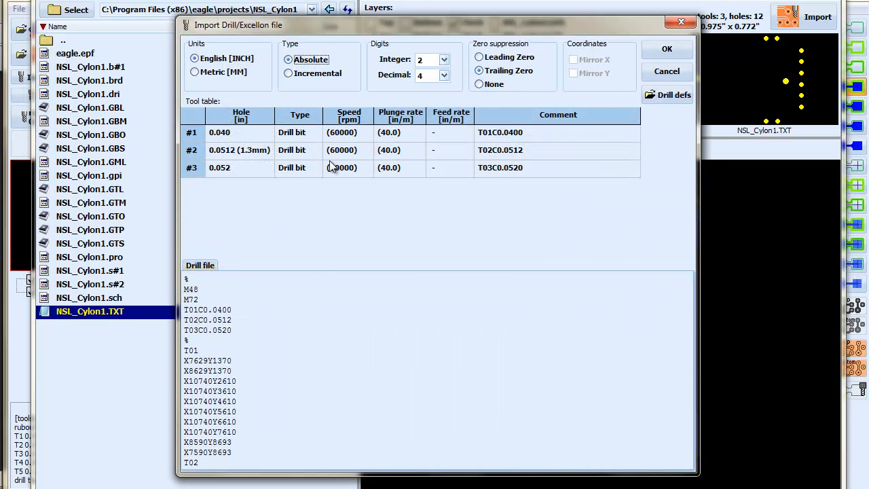
left_click(673, 48)
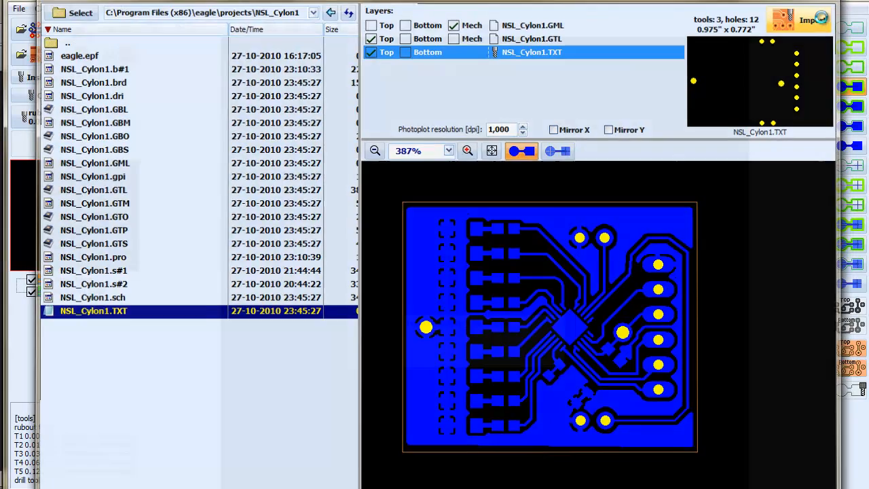
left_click(818, 19)
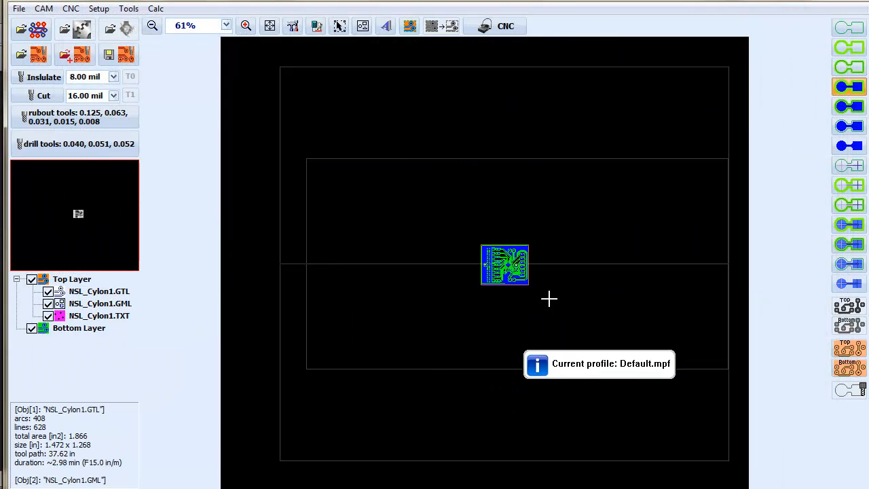
Show the top copper milling preview and examine the isolation paths around the pads, traces and central chip.
scroll(486, 273, "up", 5)
scroll(639, 203, "down", 1)
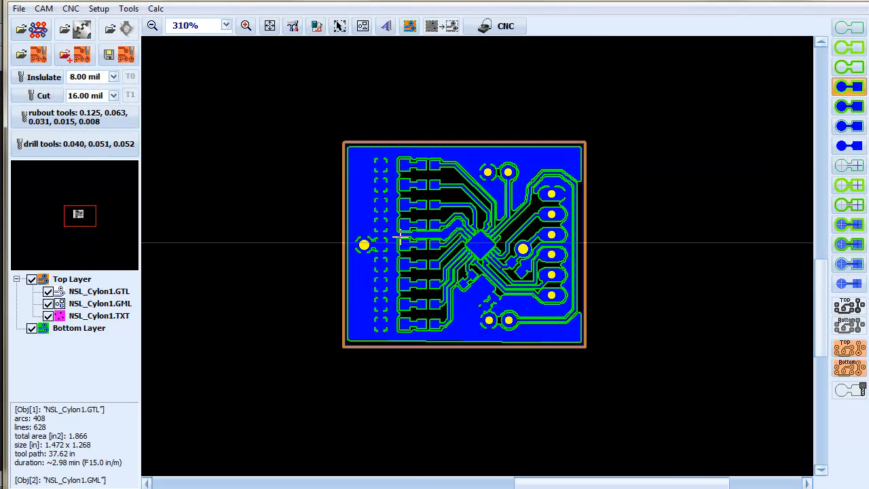
left_click(857, 345)
scroll(471, 252, "up", 2)
scroll(478, 261, "down", 1)
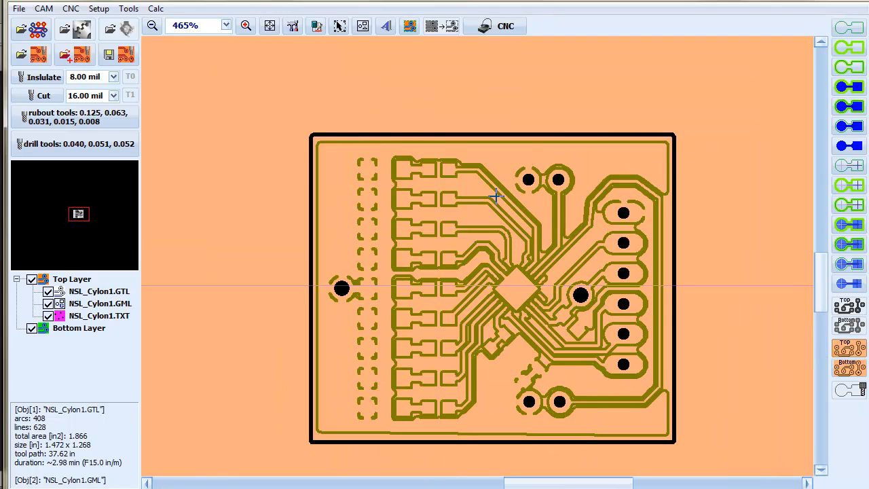
scroll(442, 213, "up", 3)
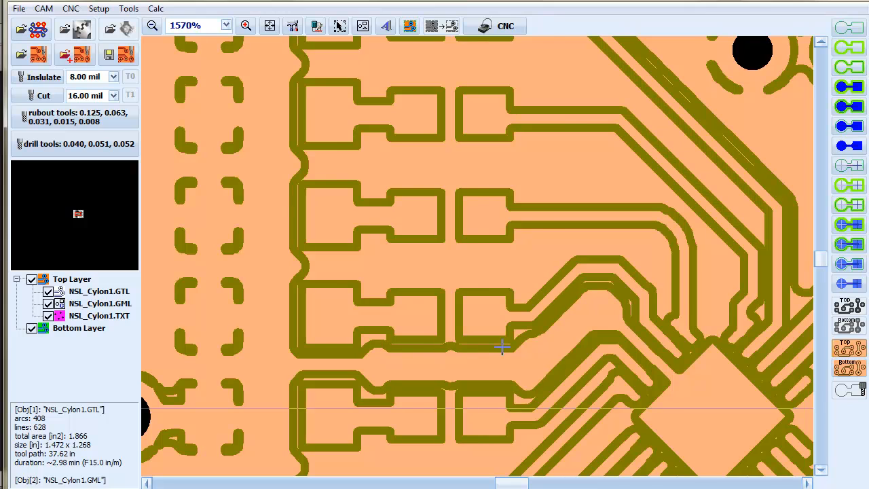
scroll(504, 346, "down", 1)
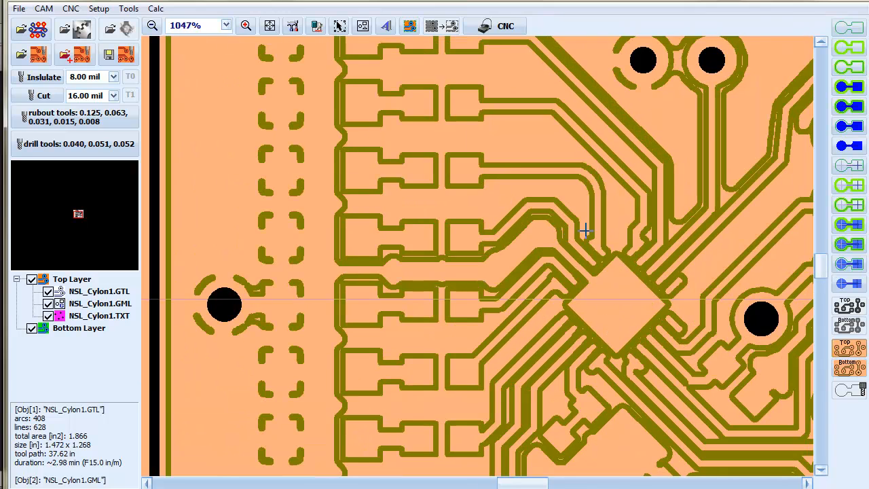
scroll(567, 274, "down", 1)
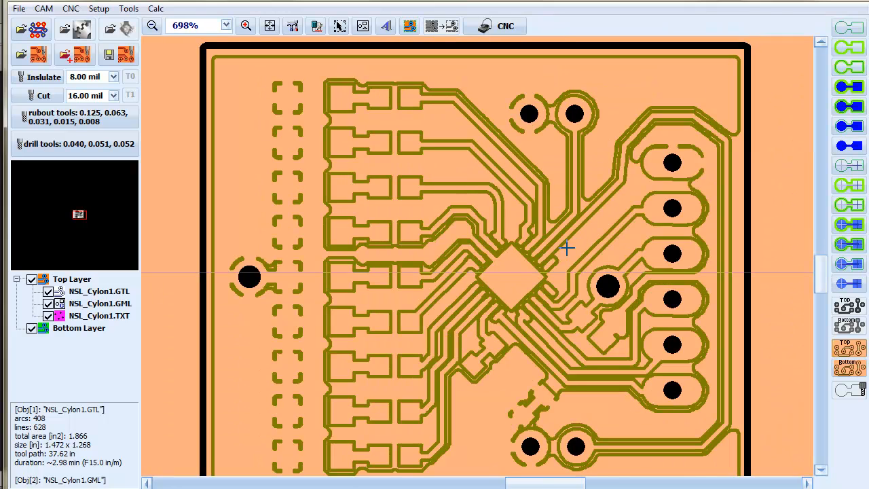
scroll(477, 255, "down", 1)
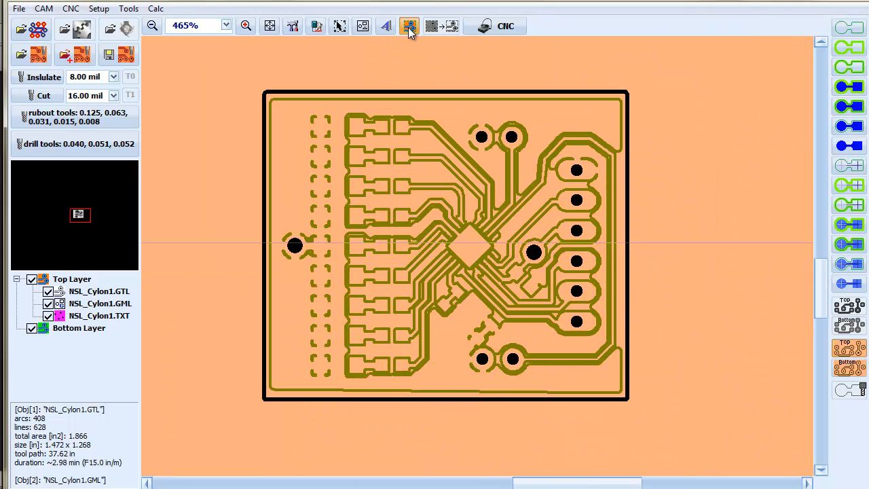
Apply rubout milling to the whole NSL_Cylon1 board area on the top layer and examine the cleared copper around the central chip's traces.
left_click_drag(264, 103, 620, 395)
left_click(441, 26)
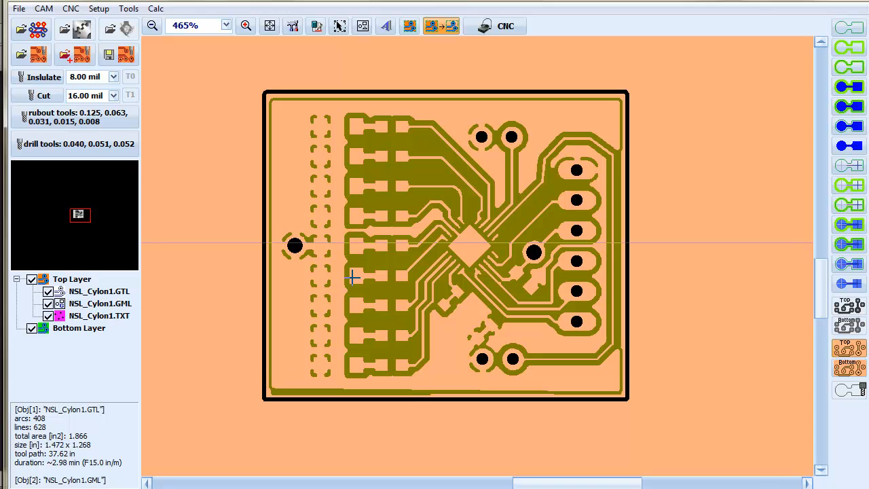
scroll(457, 238, "up", 9)
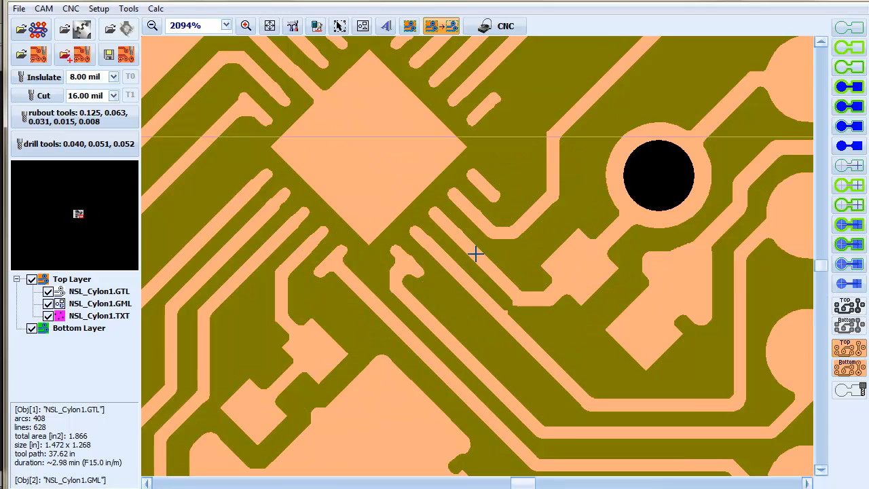
scroll(475, 252, "down", 4)
scroll(411, 232, "down", 1)
scroll(444, 255, "up", 2)
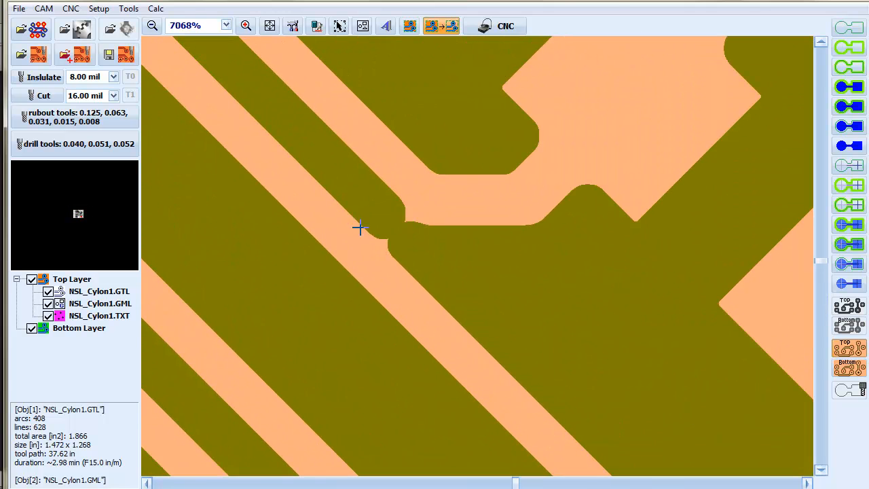
scroll(420, 248, "down", 1)
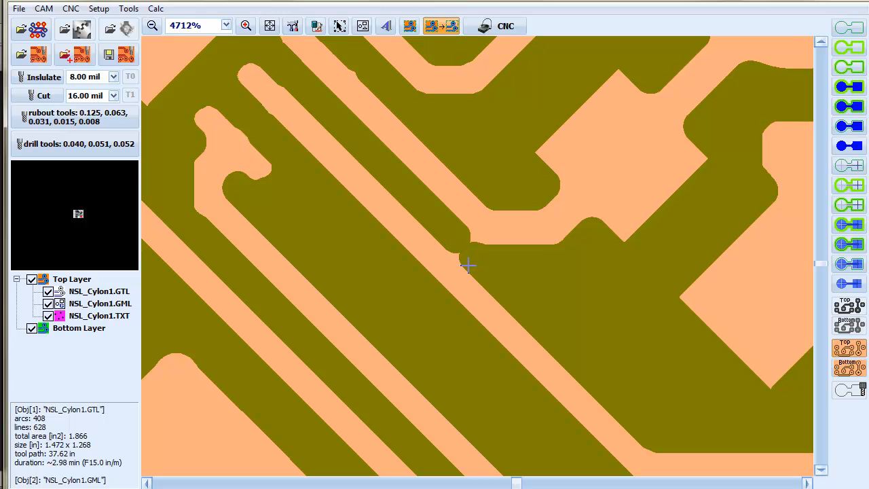
scroll(466, 261, "down", 1)
scroll(523, 285, "down", 2)
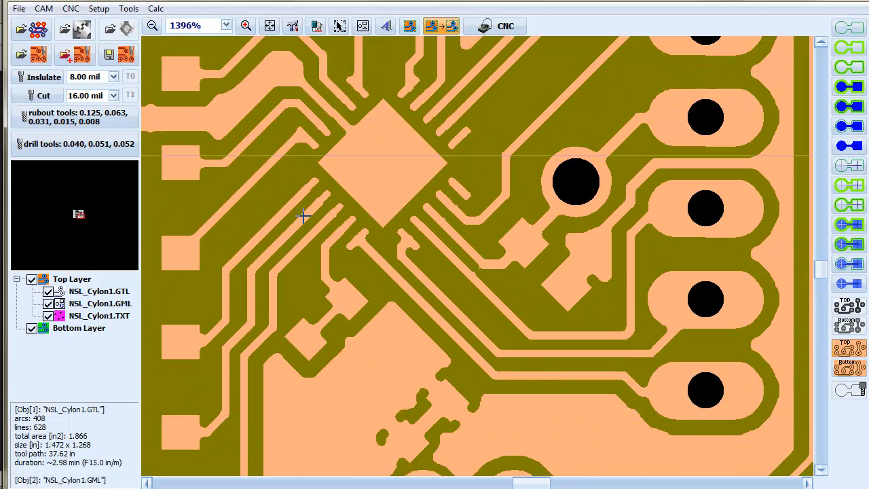
scroll(475, 258, "down", 1)
scroll(479, 255, "down", 1)
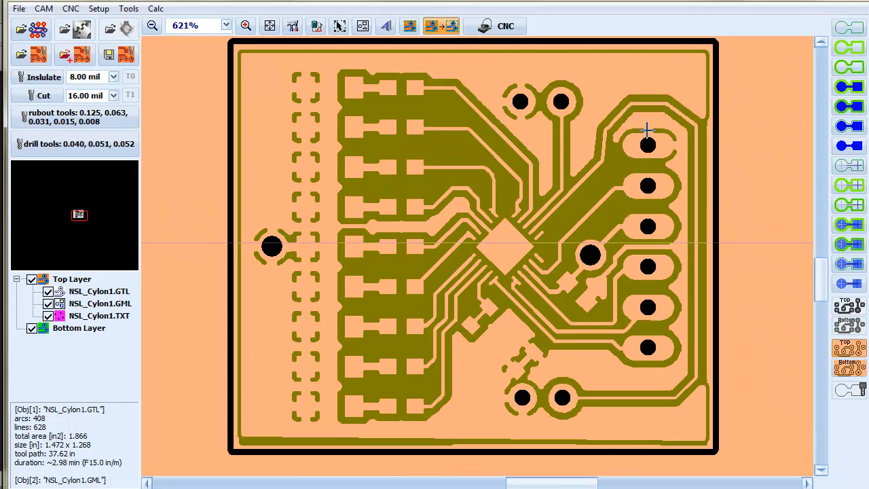
Examine the rubout result around the header pads, the nearby holes and the fine traces below the central chip.
scroll(616, 142, "up", 3)
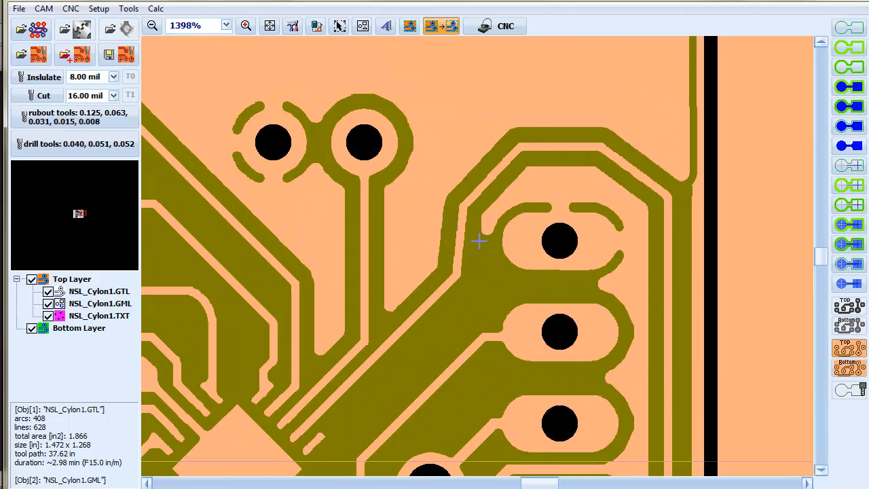
scroll(425, 249, "down", 3)
scroll(475, 262, "down", 1)
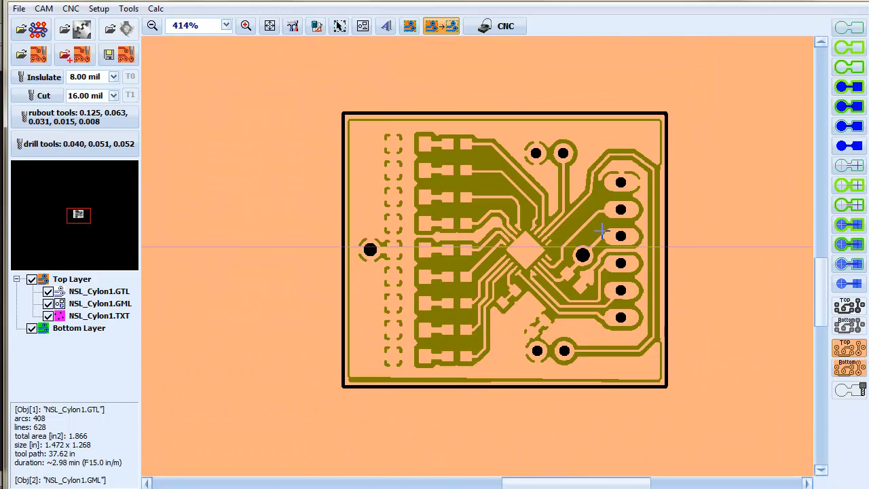
scroll(494, 286, "up", 1)
scroll(477, 257, "up", 2)
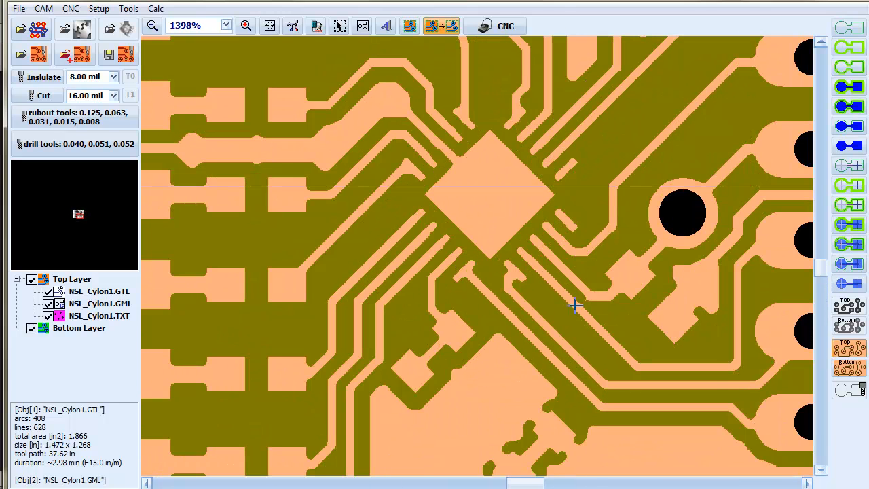
scroll(587, 302, "up", 1)
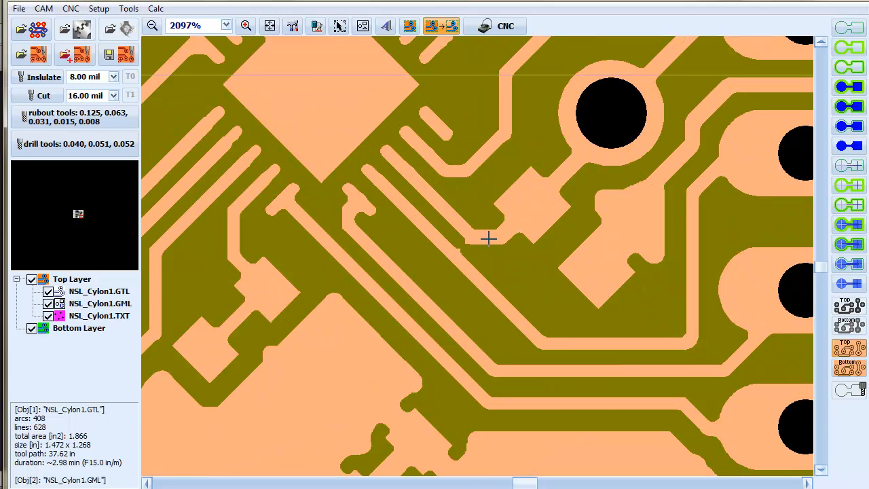
scroll(475, 248, "down", 2)
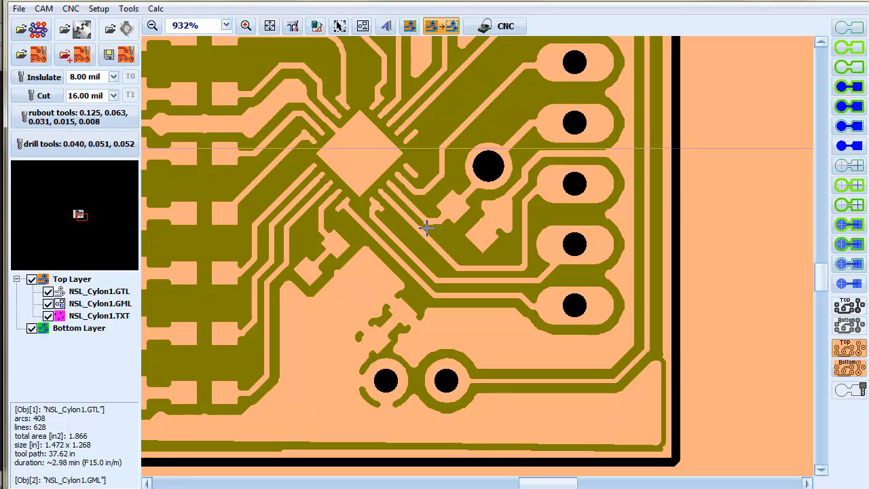
scroll(388, 195, "down", 1)
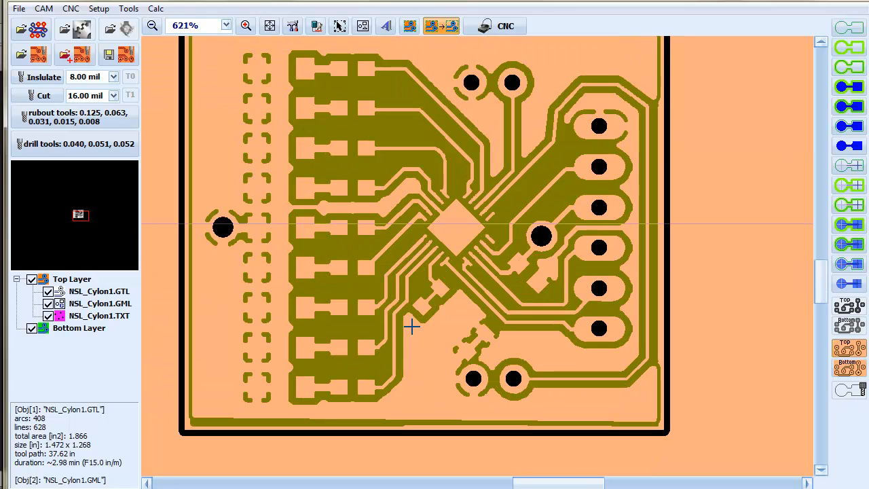
scroll(448, 255, "up", 2)
scroll(477, 255, "up", 3)
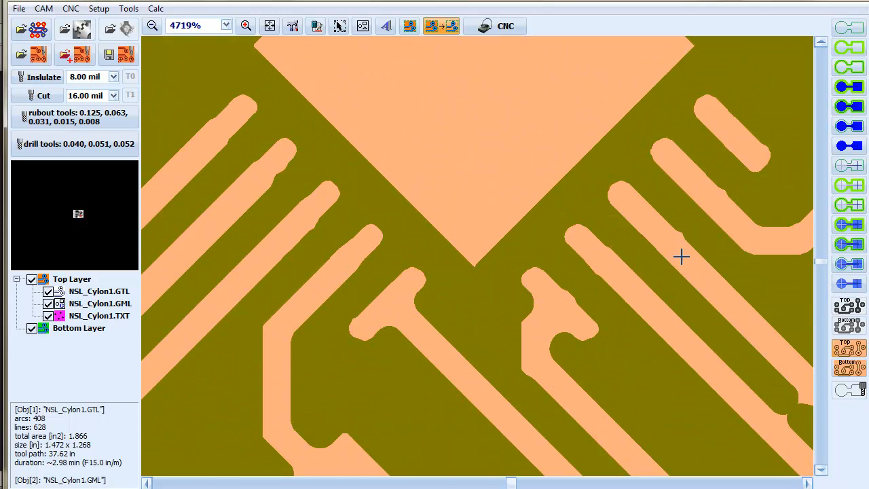
scroll(500, 252, "down", 1)
scroll(430, 252, "down", 1)
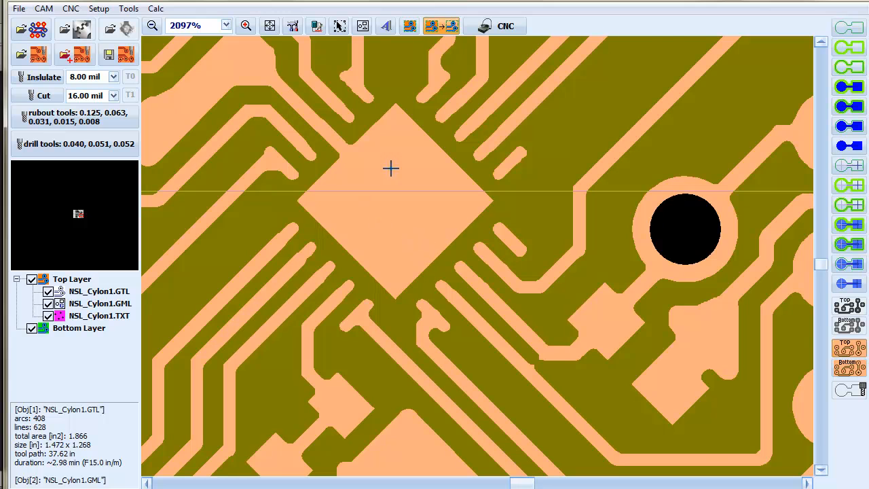
scroll(444, 142, "down", 1)
scroll(475, 254, "down", 1)
scroll(475, 254, "down", 1)
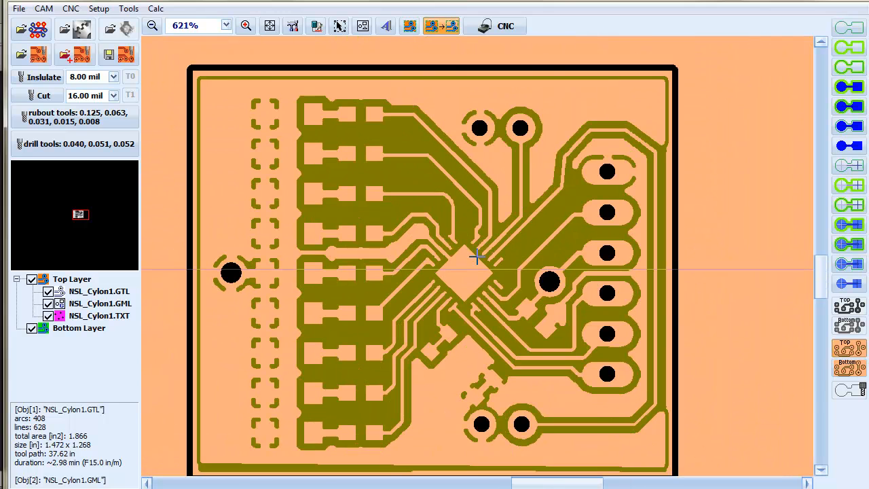
Compare the top layer's insulation toolpath display with its filled-copper display modes.
left_click(846, 49)
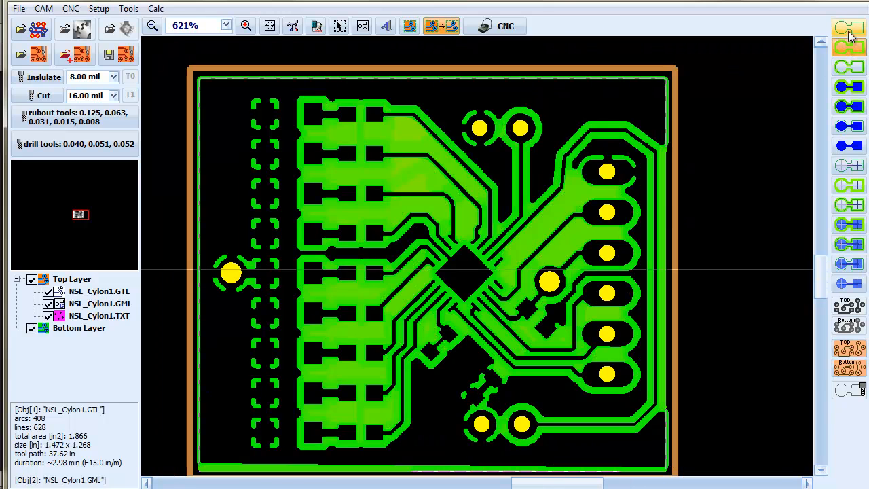
left_click(848, 29)
left_click(844, 109)
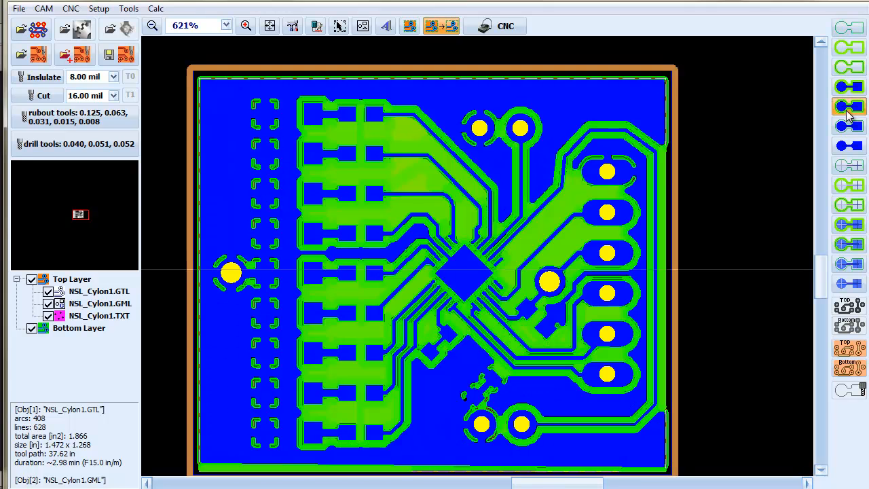
left_click(845, 126)
left_click(847, 146)
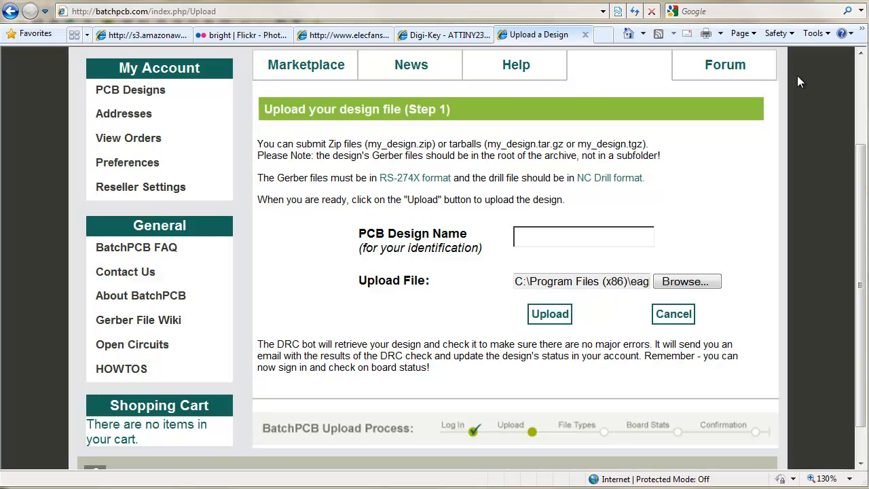
Switch to the BatchPCB upload page, name the PCB design NSL_Cylon1 and upload the NSL_Cylon1.zip archive from the project folder.
left_click(560, 238)
type("NSL_Cylon1")
left_click(691, 280)
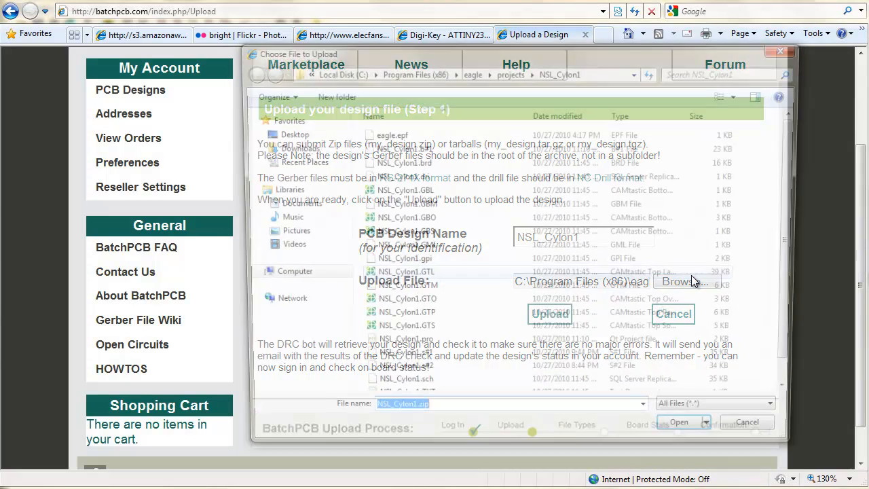
left_click(438, 332)
scroll(440, 347, "down", 1)
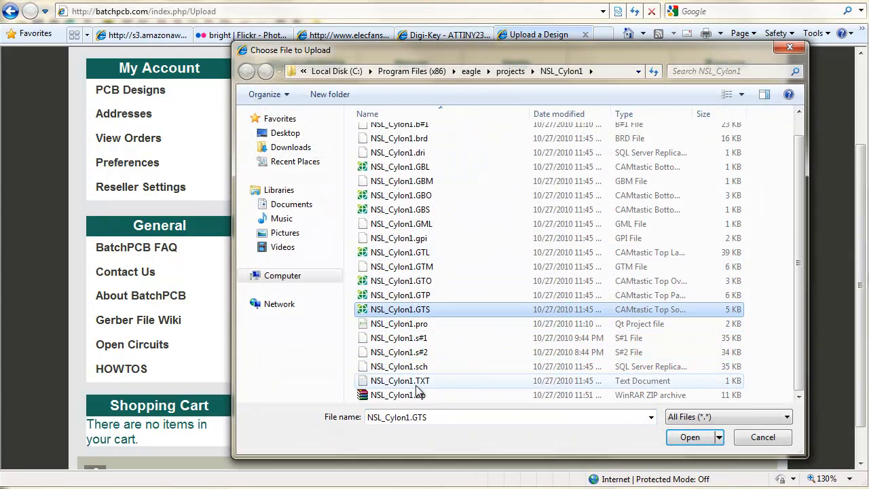
left_click(424, 395)
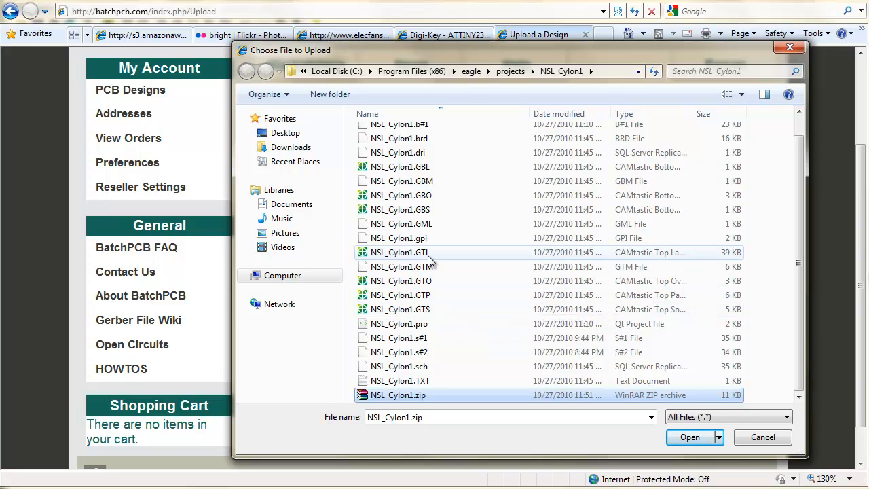
left_click(690, 438)
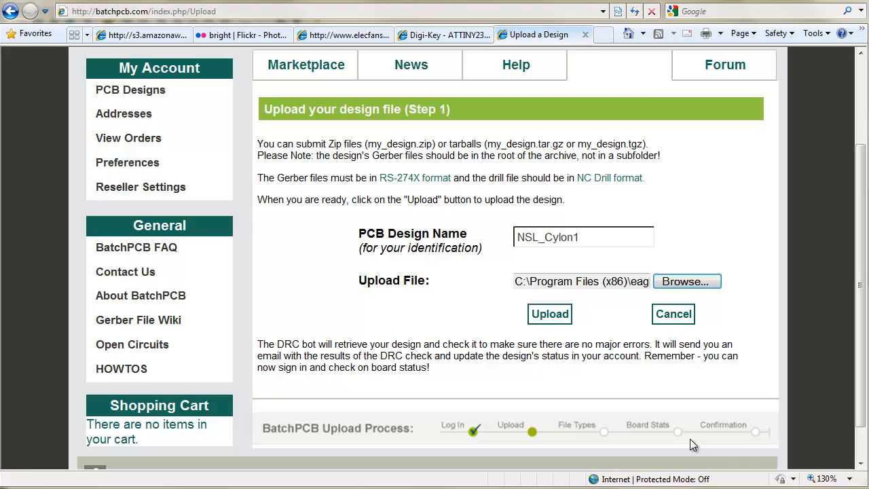
left_click(546, 314)
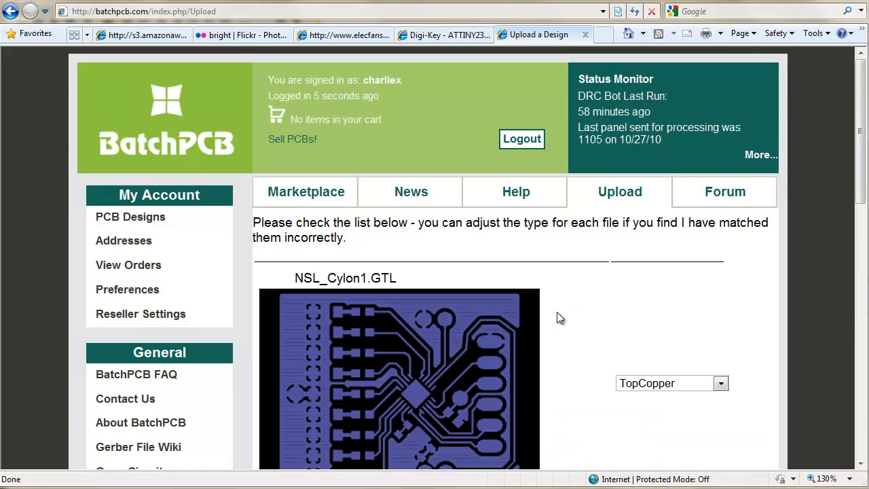
Check the preview and assigned layer type of each uploaded file: top copper, top solder mask and drill.
scroll(560, 325, "down", 2)
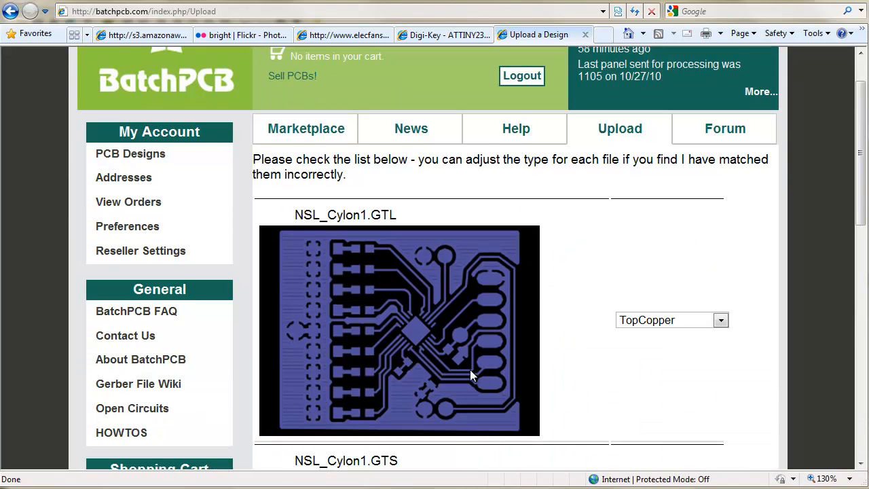
scroll(470, 369, "down", 2)
scroll(563, 322, "down", 2)
scroll(664, 368, "down", 4)
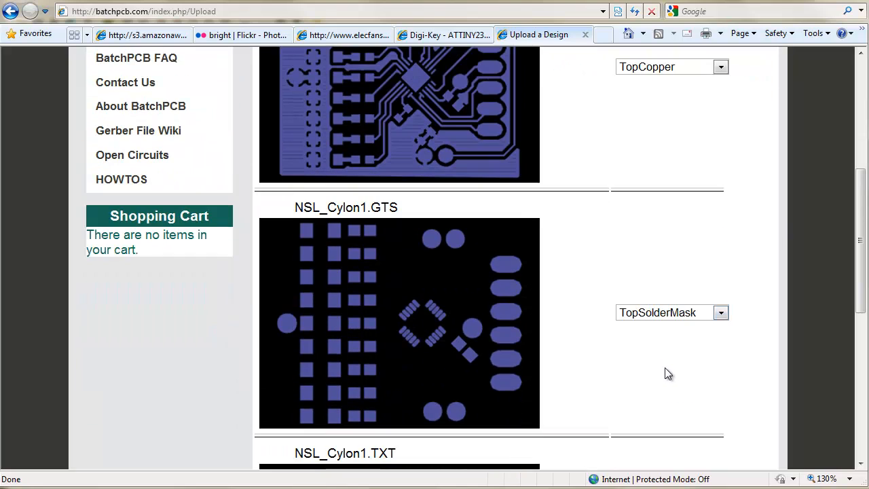
scroll(708, 325, "down", 4)
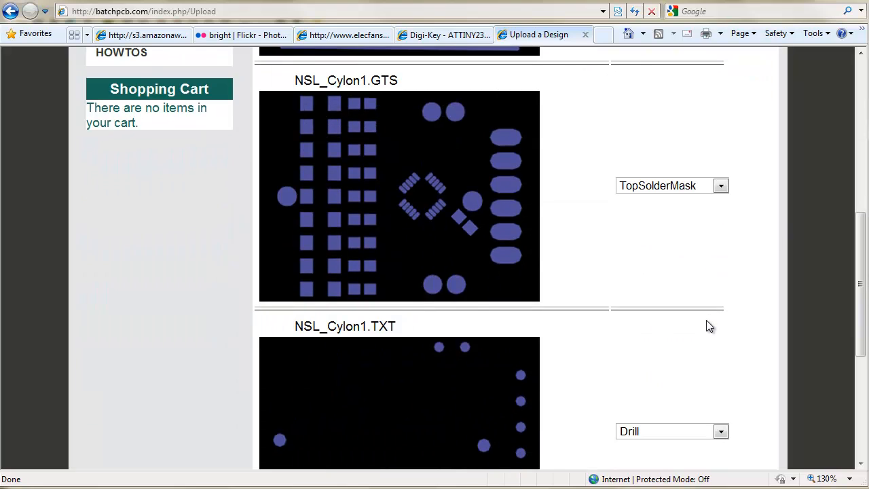
scroll(706, 325, "down", 2)
scroll(631, 375, "down", 2)
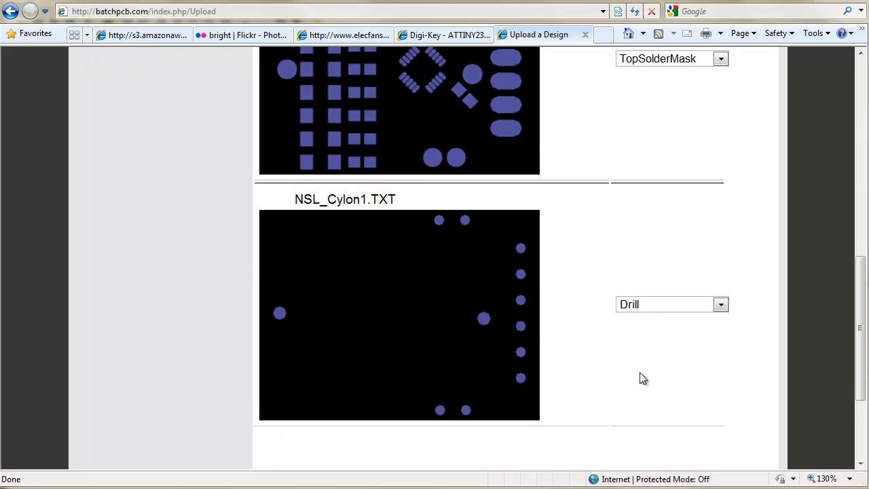
scroll(643, 379, "up", 12)
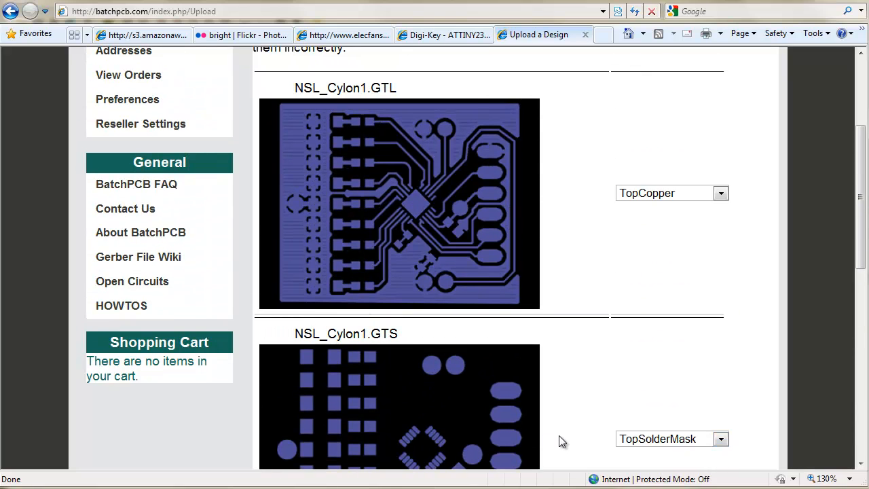
scroll(558, 419, "down", 2)
scroll(389, 287, "up", 8)
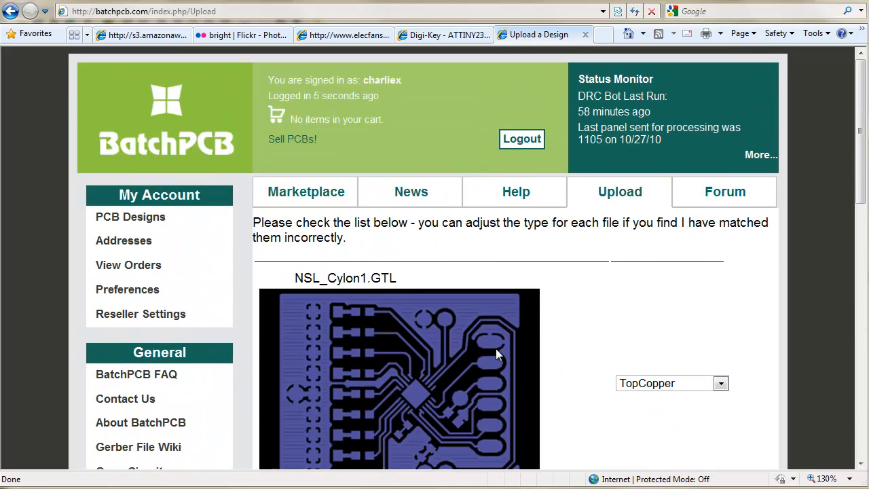
scroll(498, 348, "down", 15)
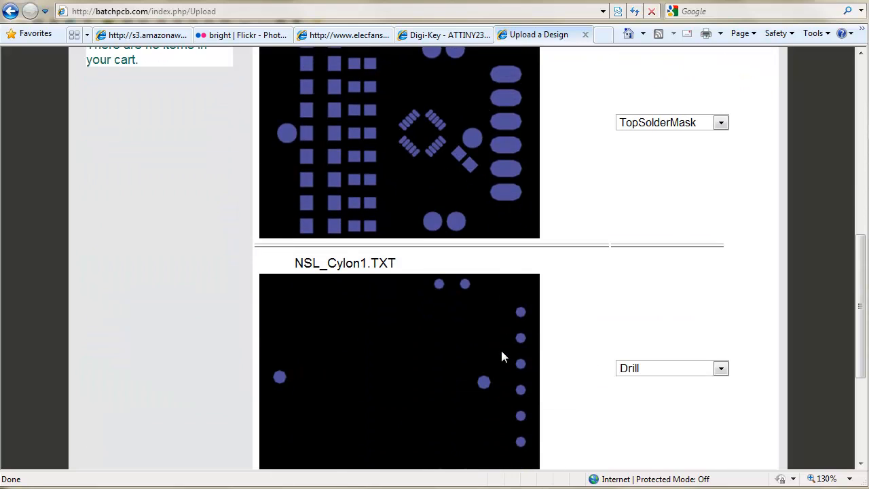
scroll(500, 348, "down", 5)
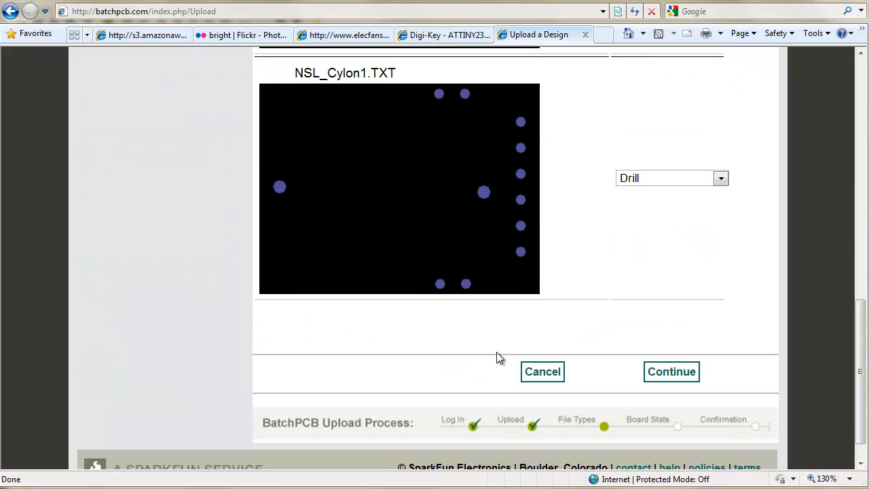
Accept the matched file types and the board statistics to submit the NSL_Cylon1 design for its design rule check.
left_click(670, 373)
scroll(559, 227, "up", 3)
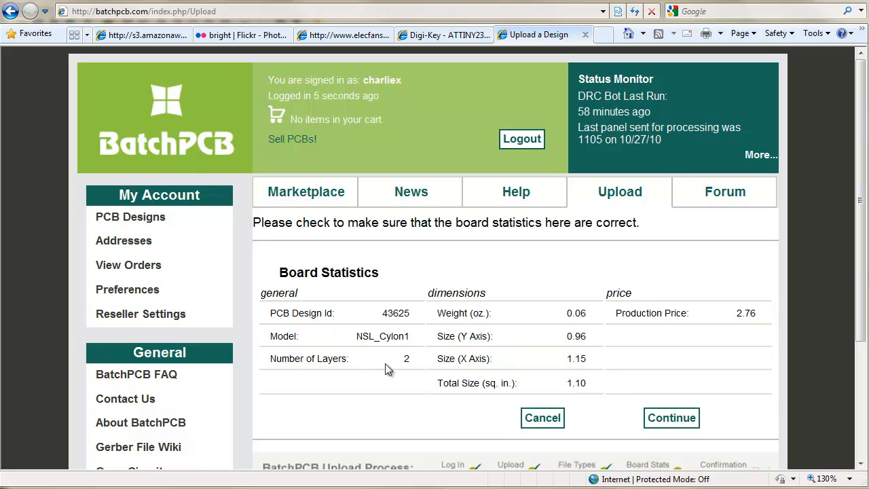
left_click(671, 416)
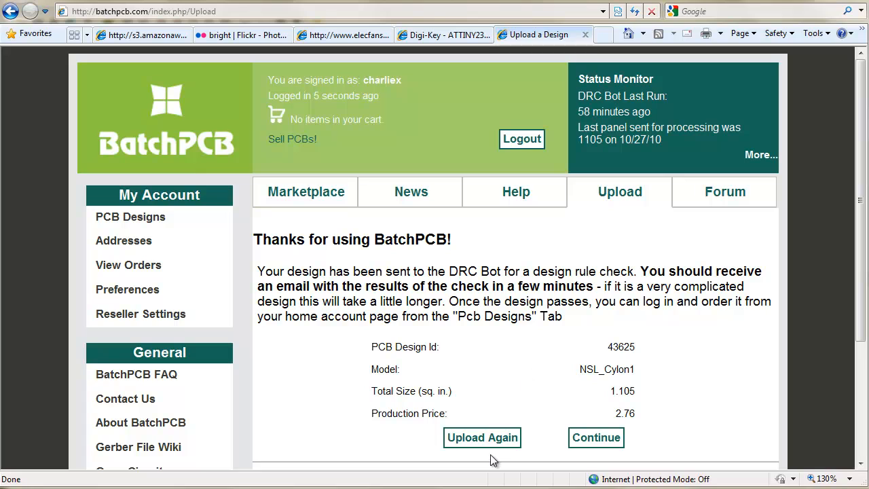
Continue to the account's PCB design list and open the earlier NSL Cylon design for viewing.
left_click(596, 438)
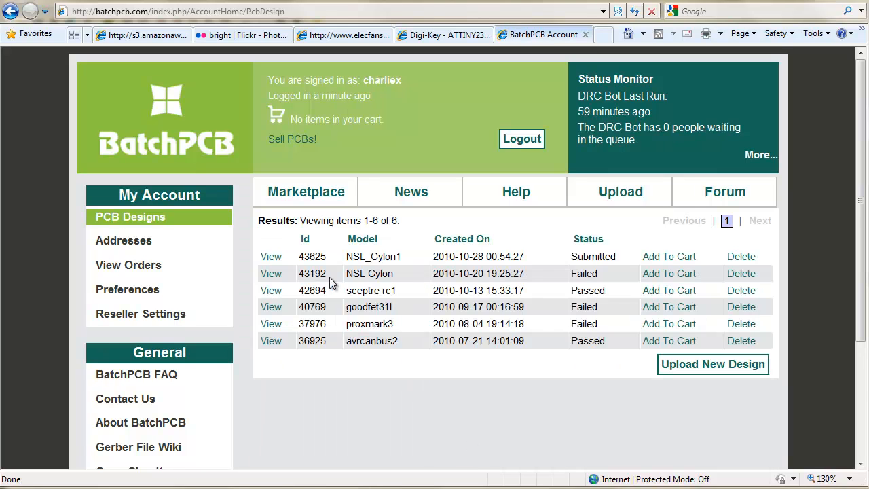
left_click(271, 274)
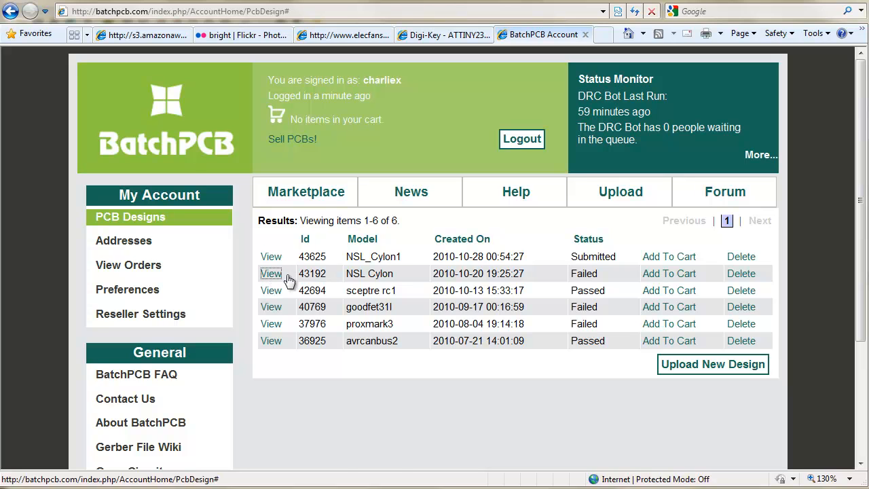
Examine the board image, status, dimensions and description fields of the earlier NSL Cylon design.
scroll(533, 358, "down", 3)
scroll(535, 366, "up", 3)
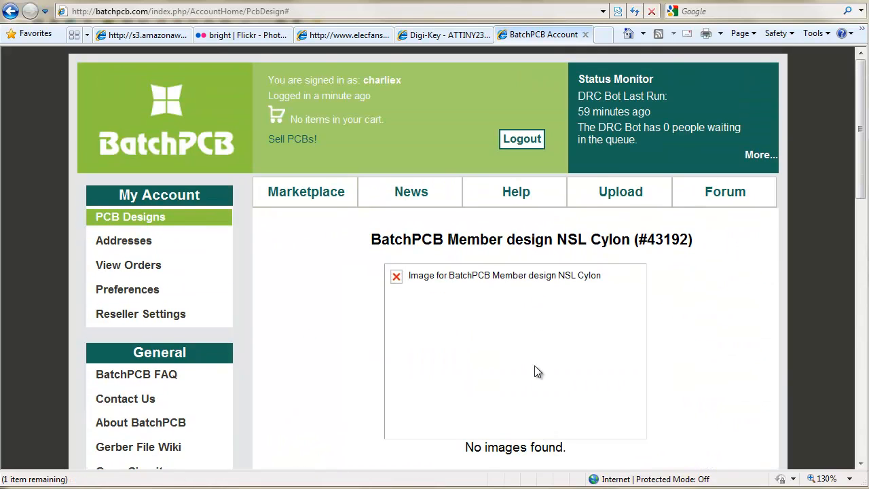
scroll(339, 356, "down", 1)
left_click(355, 278)
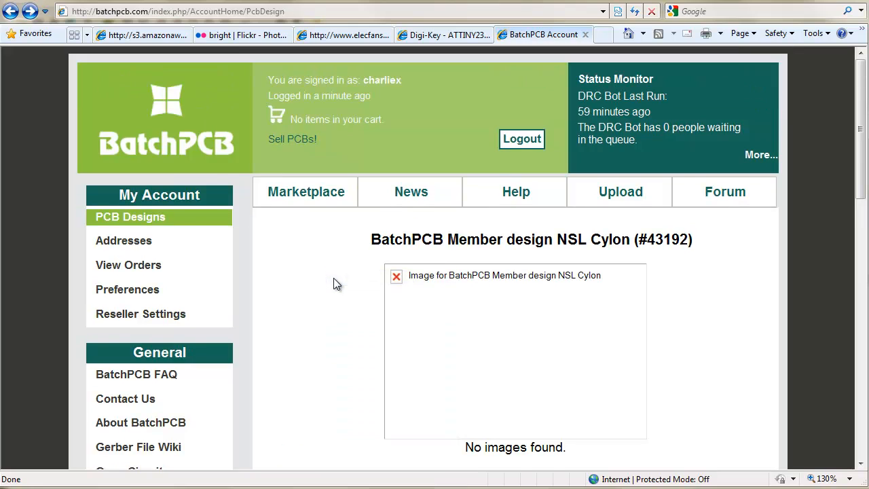
scroll(502, 353, "down", 3)
scroll(499, 343, "up", 1)
scroll(499, 345, "down", 8)
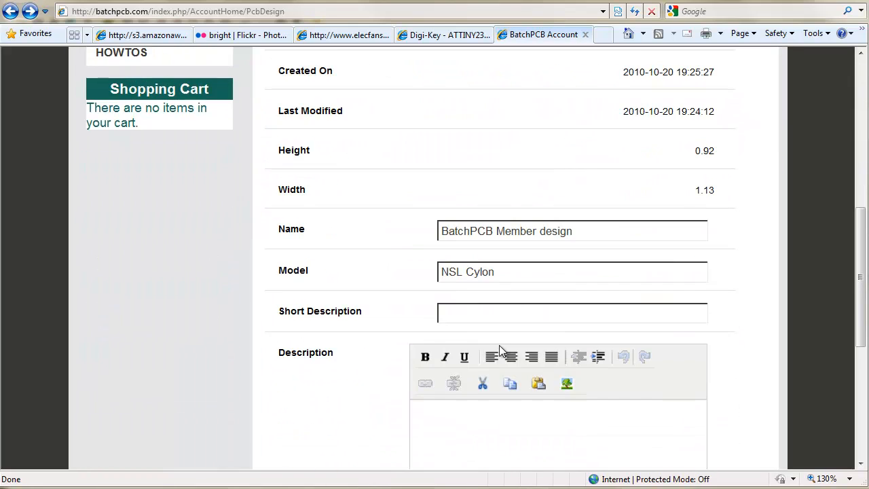
scroll(502, 349, "up", 7)
scroll(502, 351, "up", 3)
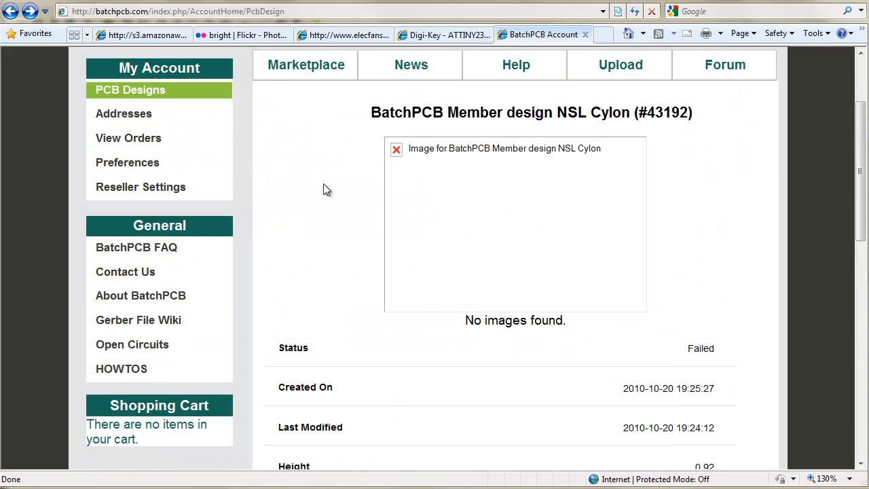
Return to the account's PCB design list and open the sceptre rc1 design for viewing.
right_click(325, 186)
left_click(338, 193)
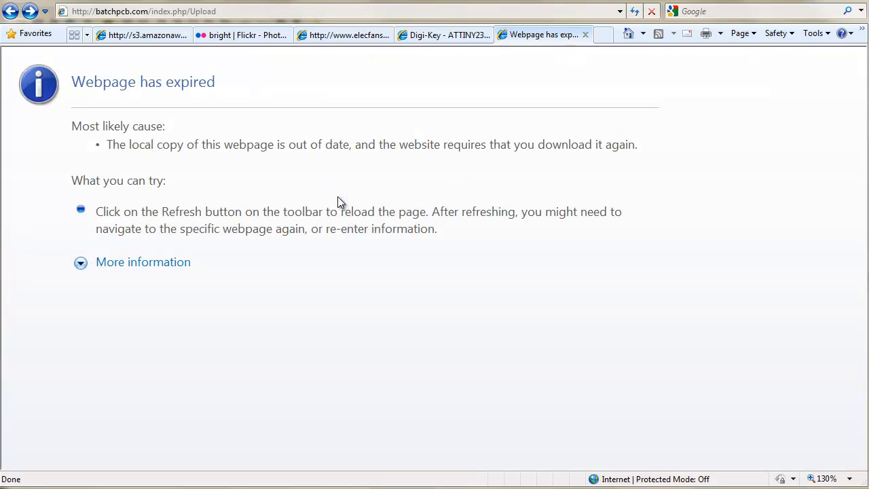
left_click(29, 13)
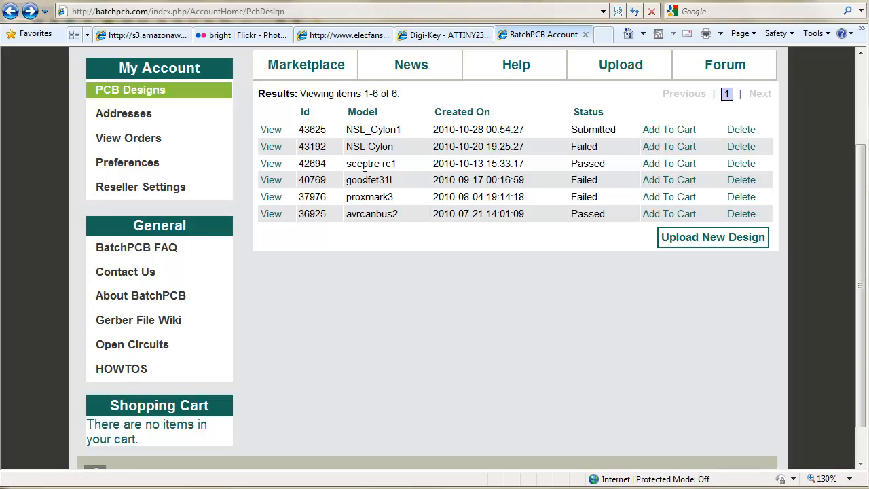
left_click_drag(365, 177, 399, 178)
left_click(399, 177)
left_click(270, 164)
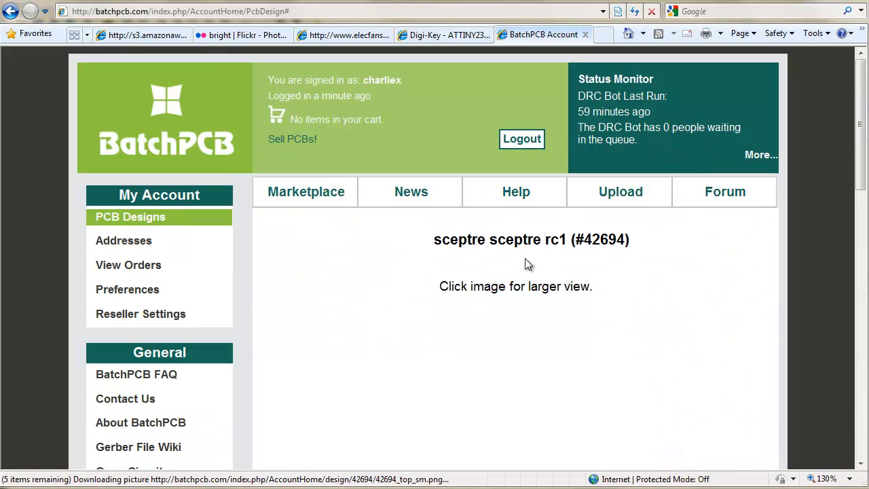
Examine the sceptre rc1 board previews, switching through the last two layer images.
scroll(592, 320, "down", 3)
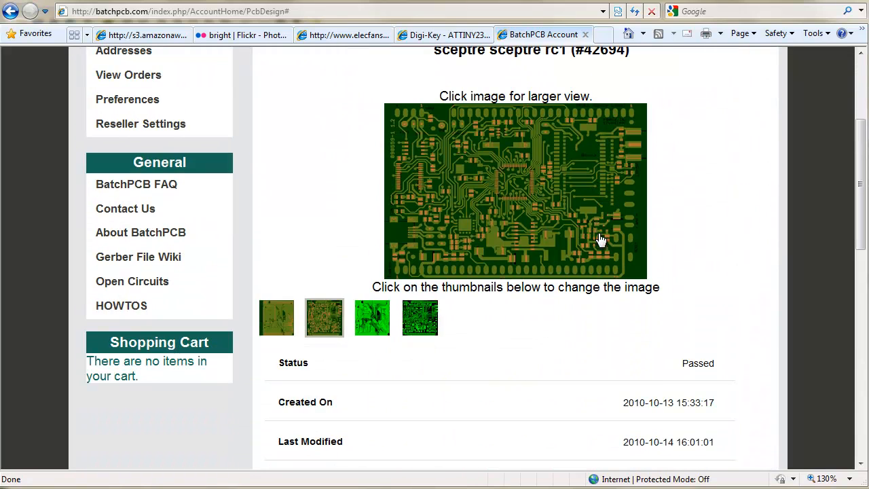
left_click(369, 325)
left_click(413, 329)
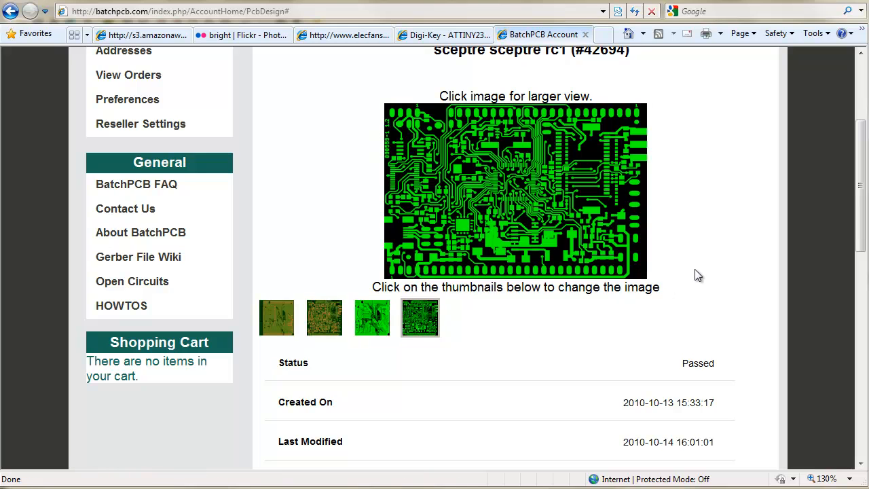
scroll(310, 178, "up", 3)
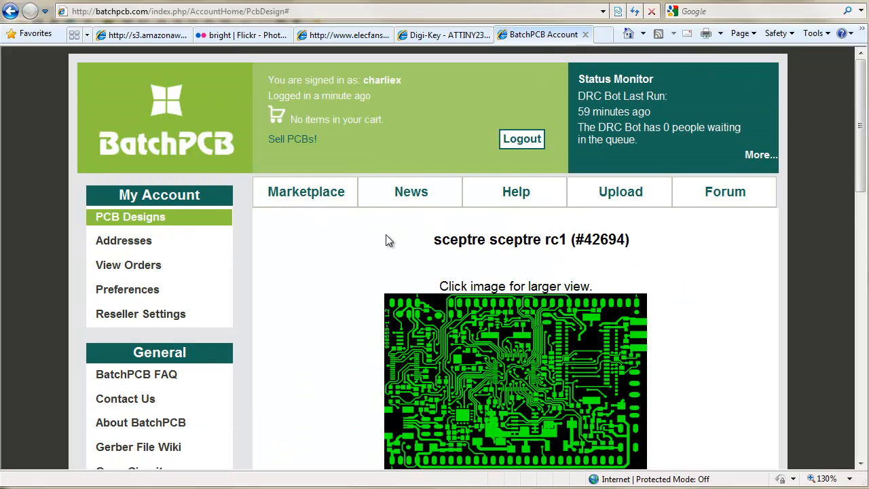
scroll(319, 251, "down", 3)
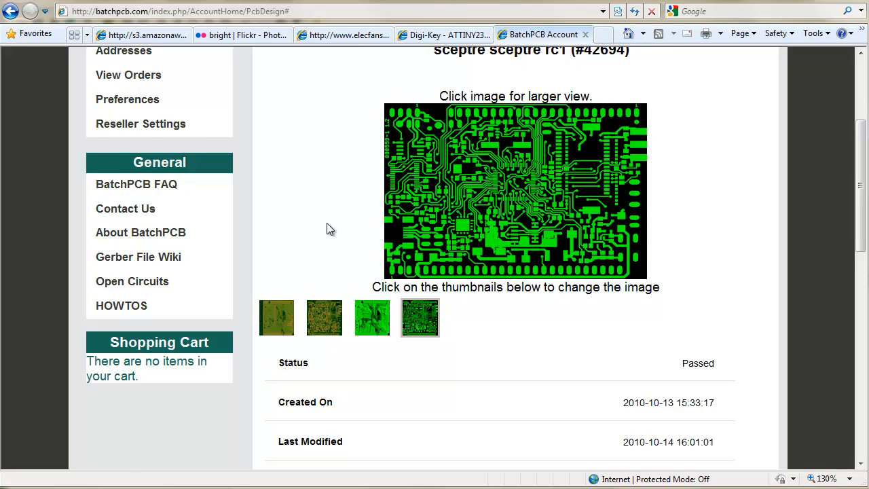
scroll(326, 228, "up", 3)
Open the BatchPCB Stats page and read the panel fill estimate, latest design and panel details, and DRC Bot queue.
left_click(761, 156)
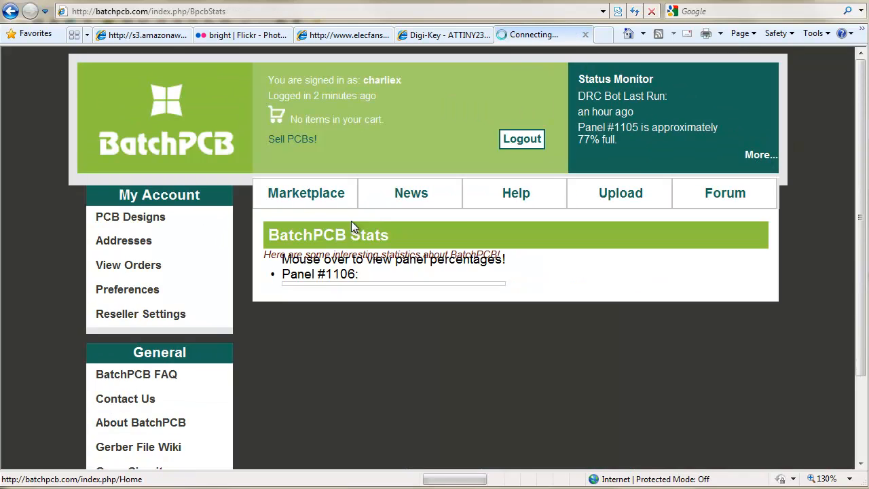
scroll(466, 310, "down", 1)
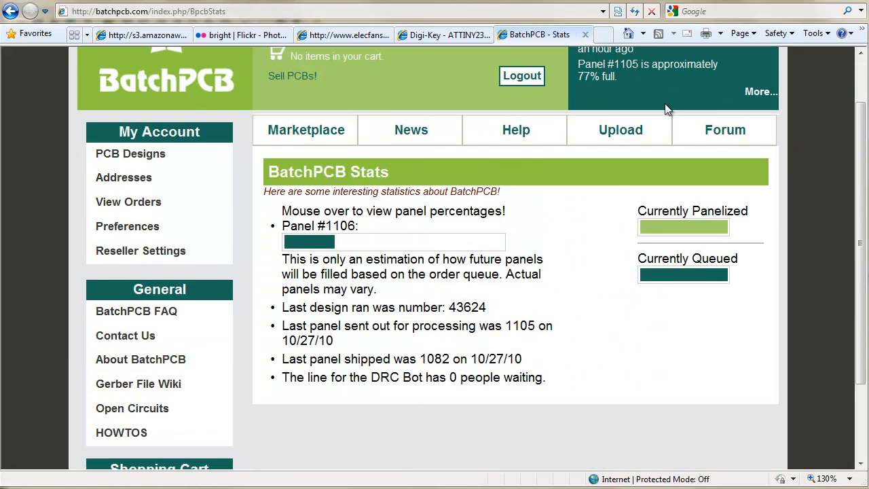
scroll(665, 108, "up", 1)
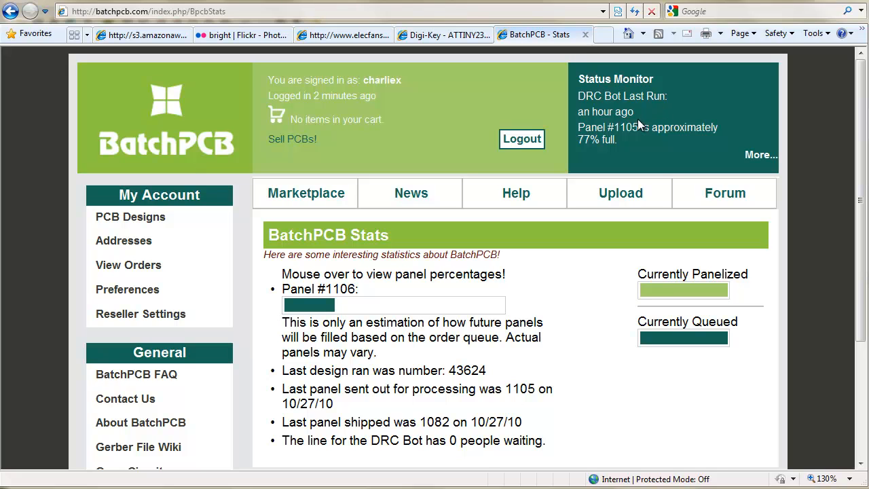
scroll(347, 342, "down", 1)
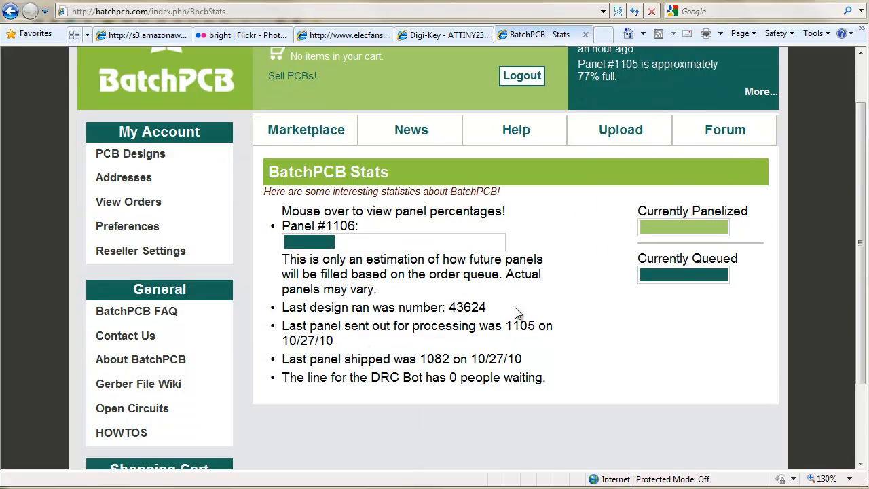
scroll(548, 312, "down", 1)
scroll(543, 307, "up", 2)
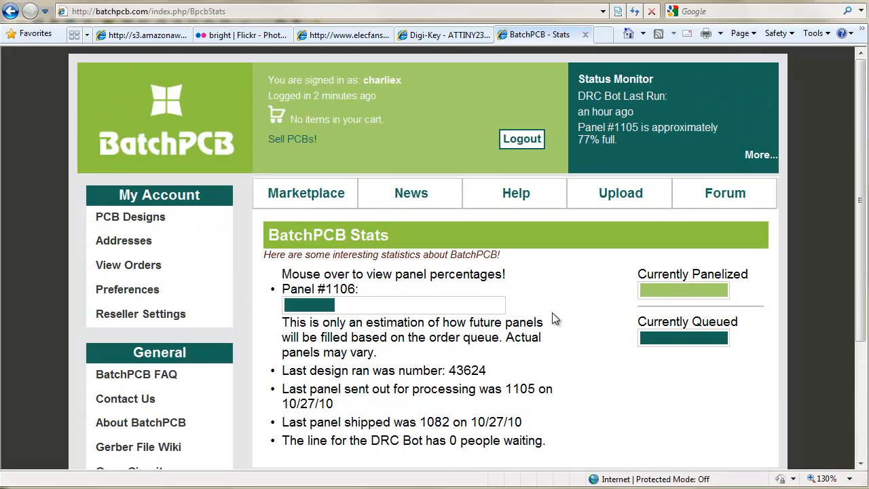
scroll(458, 349, "down", 2)
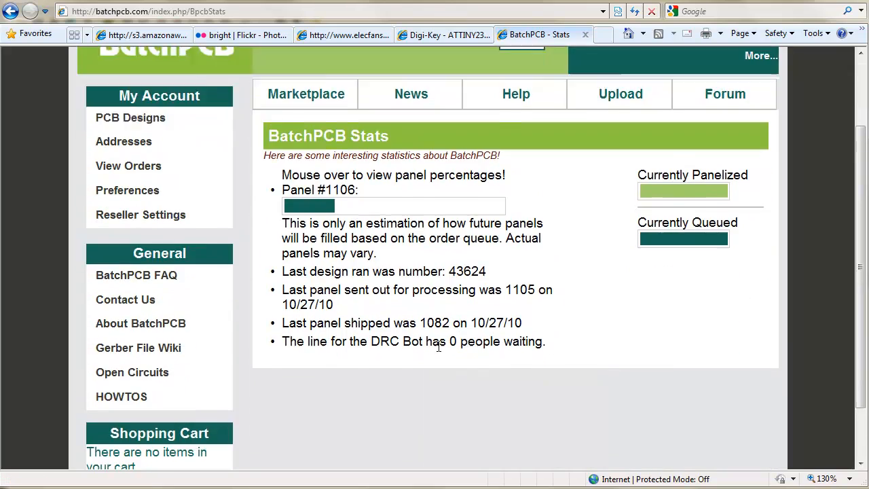
scroll(322, 235, "up", 2)
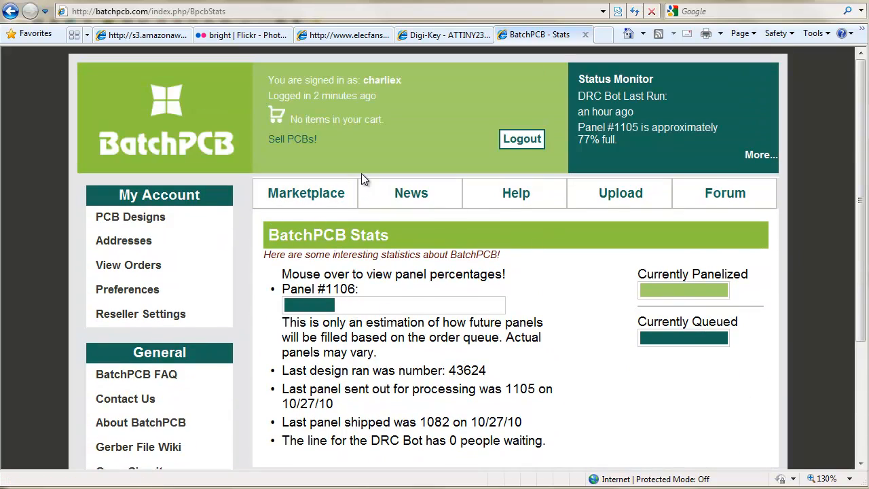
View the Marketplace news feed and the design upload page, reading the archive, Gerber and drill format requirements.
left_click(334, 194)
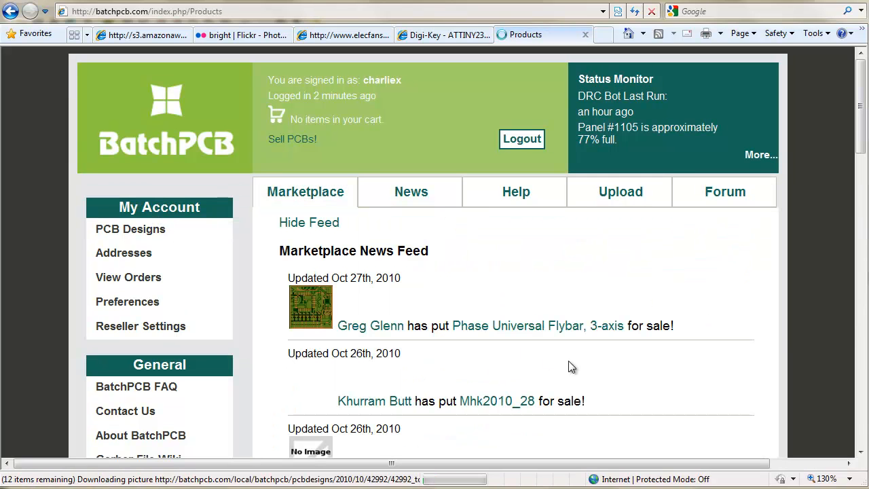
left_click(135, 232)
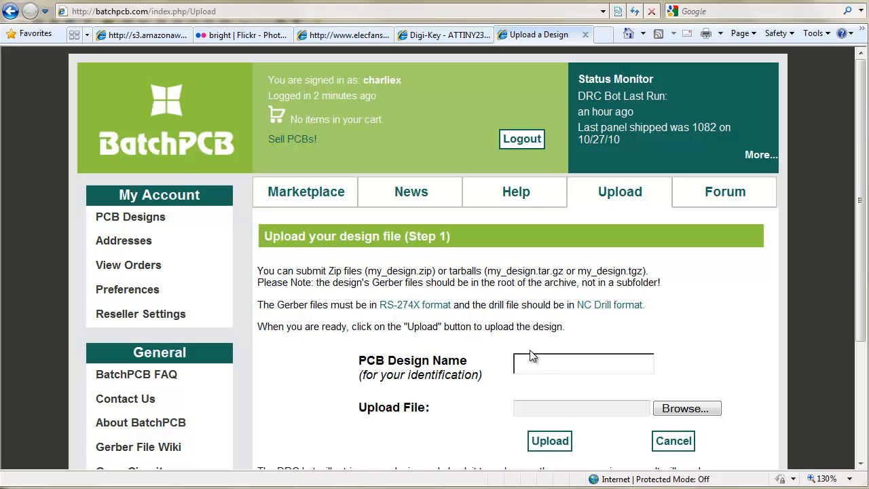
scroll(452, 337, "down", 1)
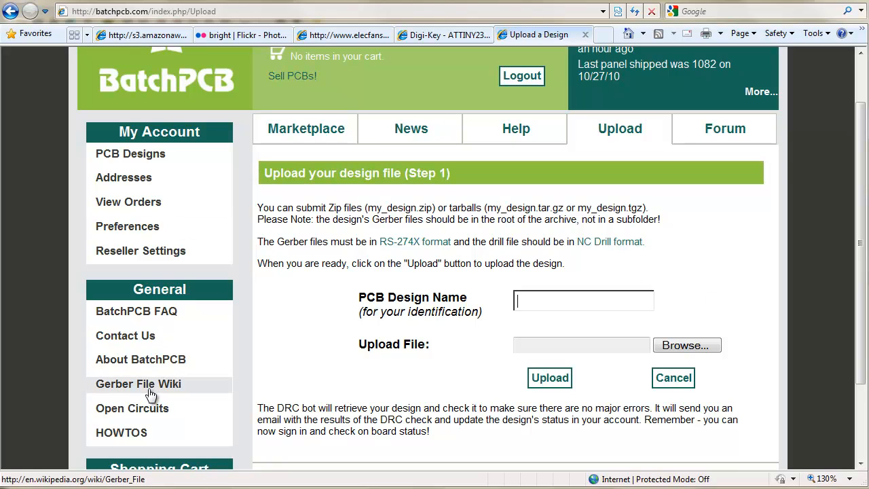
scroll(400, 231, "down", 1)
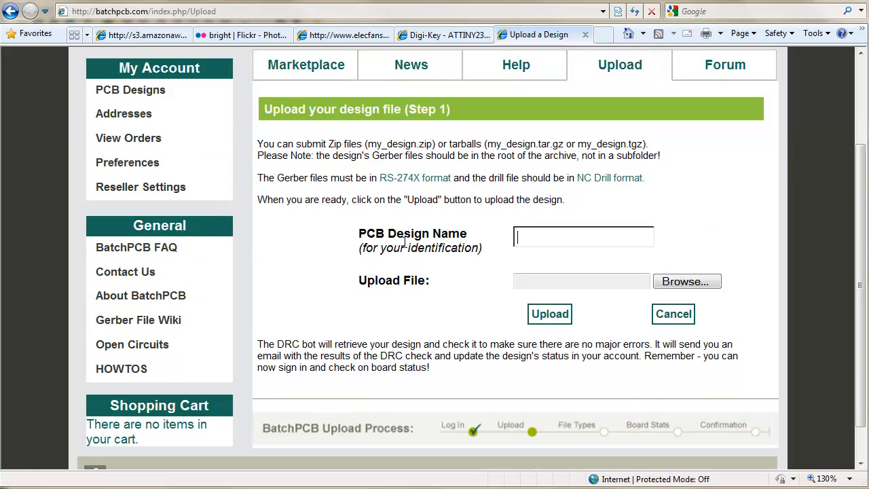
scroll(727, 255, "down", 1)
scroll(384, 341, "up", 3)
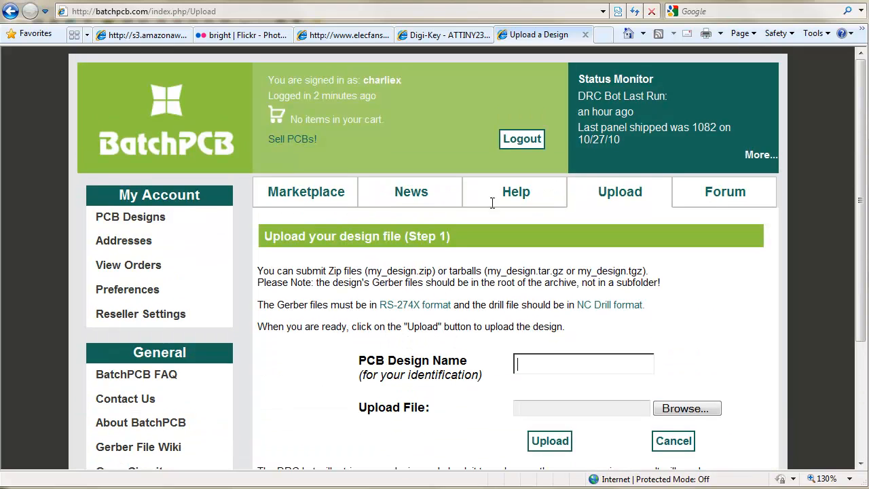
left_click(139, 226)
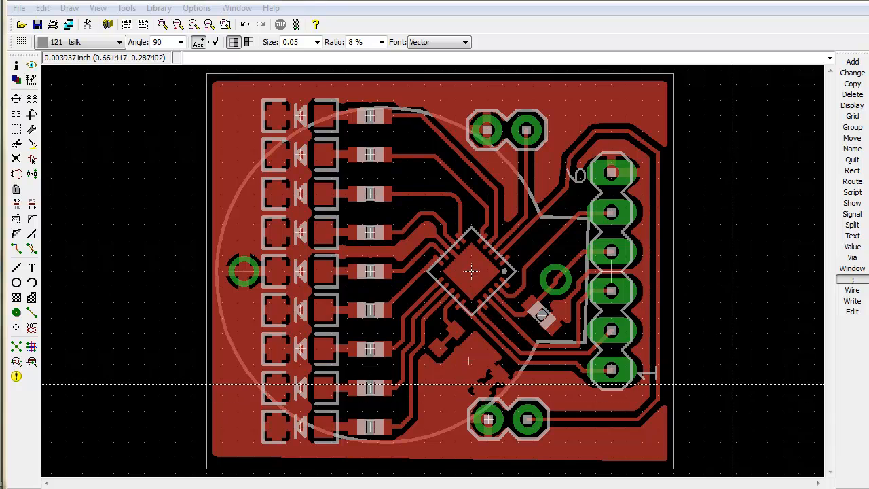
Start a text label reading [NSL] in the EAGLE board layout and check the available font options.
left_click(238, 51)
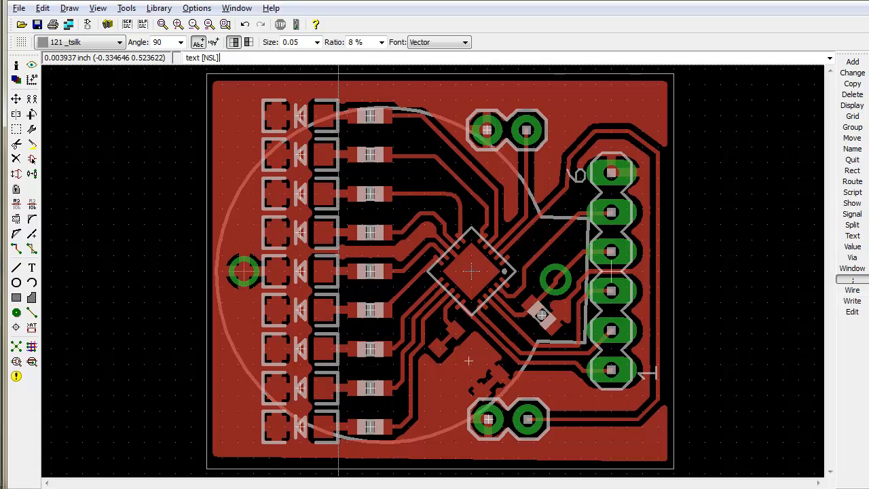
key("Return")
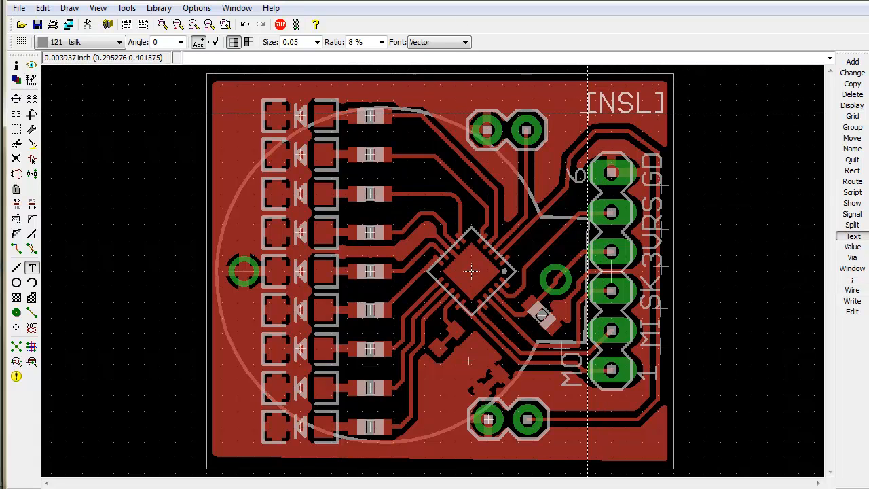
left_click(450, 42)
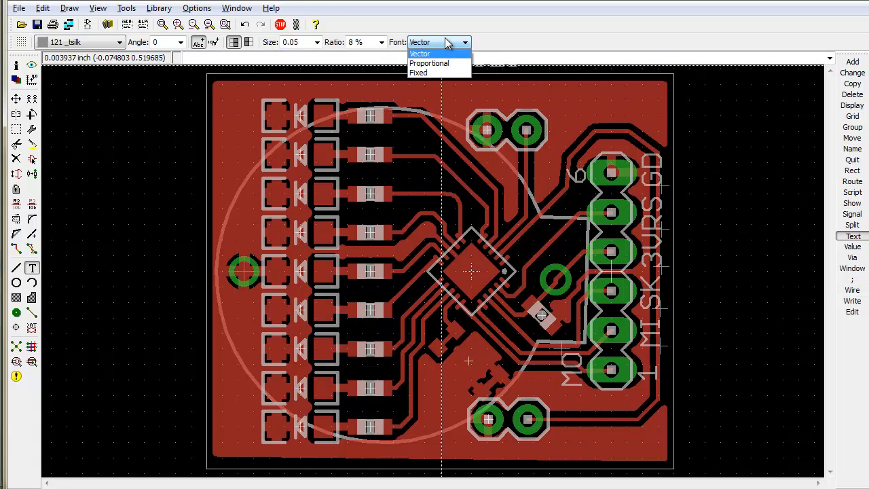
left_click(434, 62)
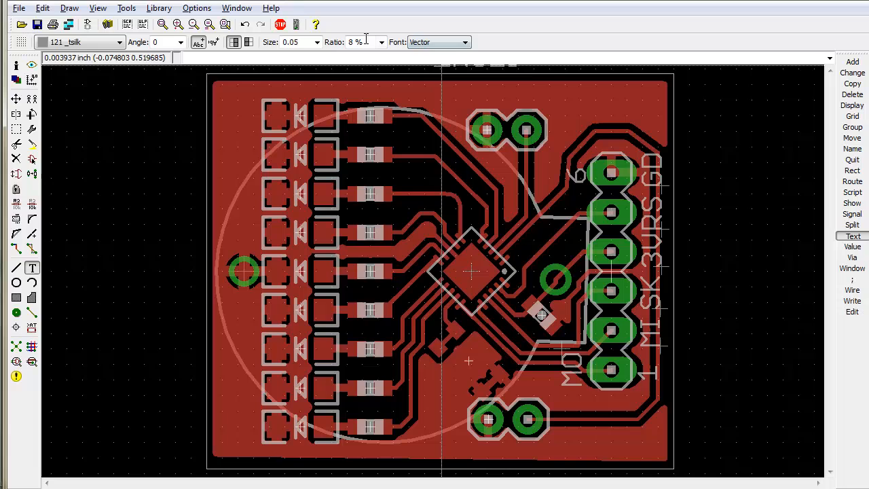
Put the [NSL] text on layer 1 Top in the board's upper-right corner and recalculate the copper pour with Ratsnest.
left_click(95, 43)
scroll(129, 116, "up", 6)
left_click(95, 42)
scroll(88, 72, "up", 3)
left_click(83, 66)
scroll(82, 67, "up", 4)
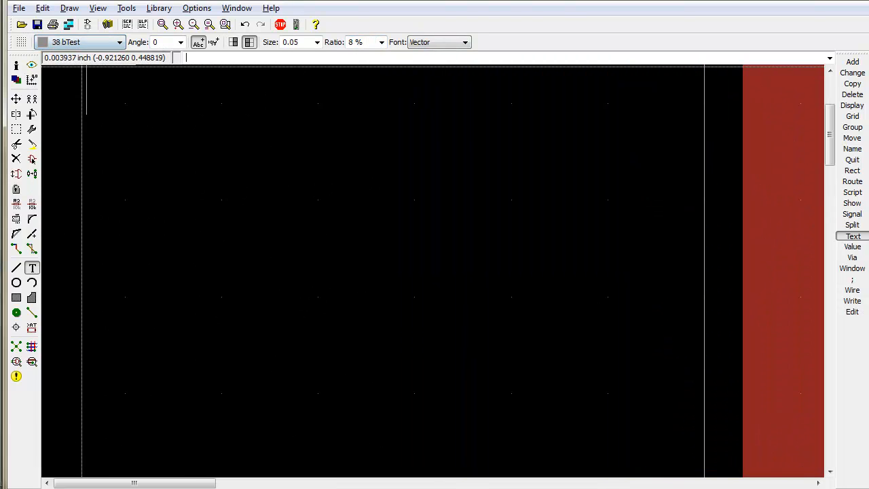
left_click(75, 43)
scroll(80, 65, "up", 4)
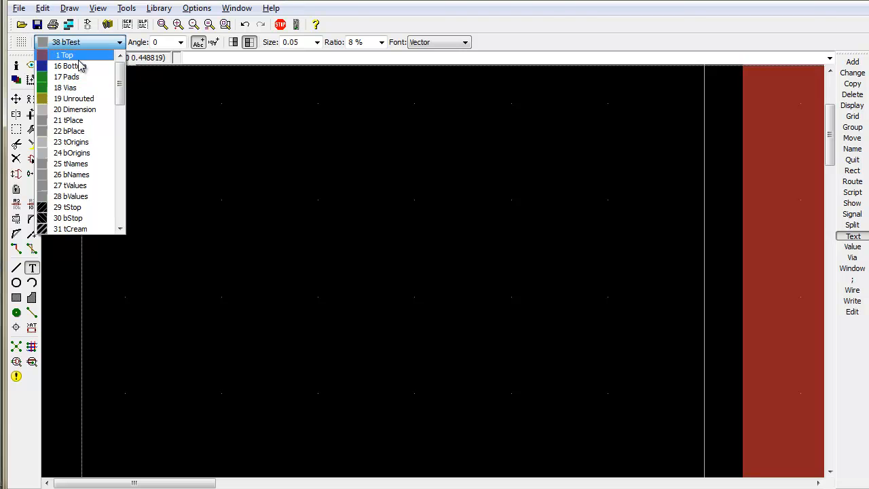
left_click(75, 55)
scroll(216, 92, "down", 5)
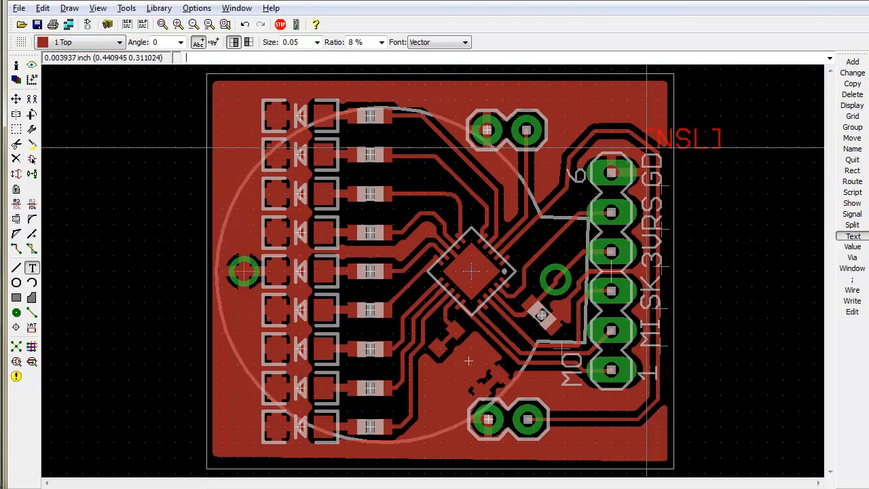
type("rat")
key("Return")
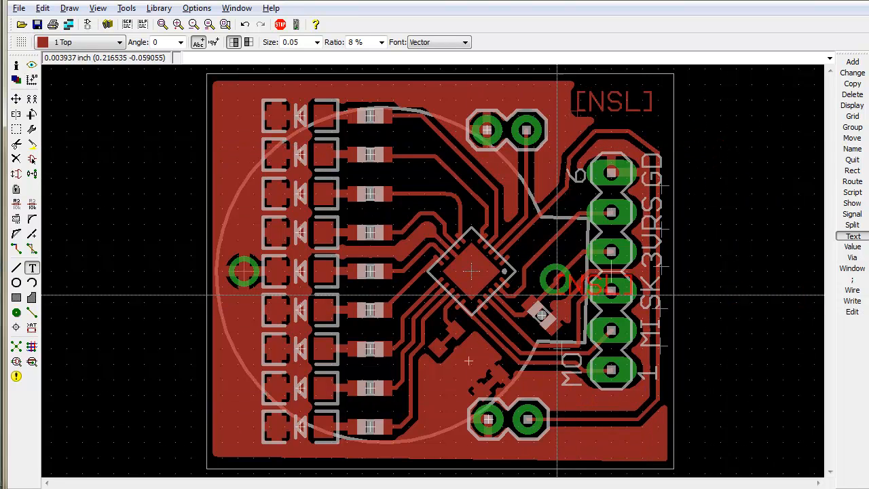
Move the copper [NSL] text slightly left and down, and rerun Ratsnest to refill the pour around it.
type("mo")
key("Return")
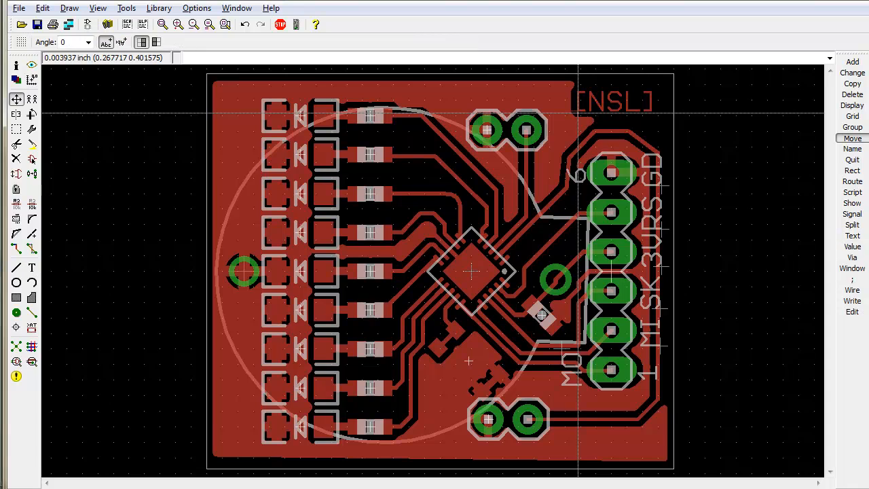
left_click(580, 112)
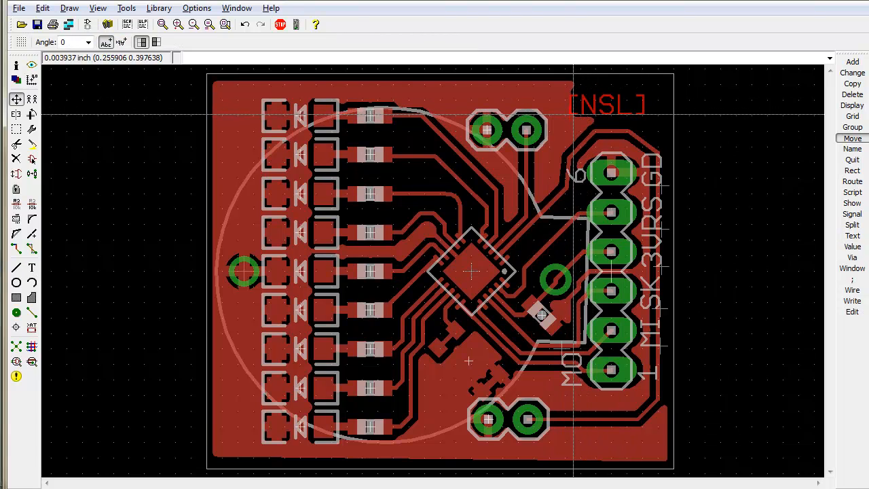
type("r")
key("Return")
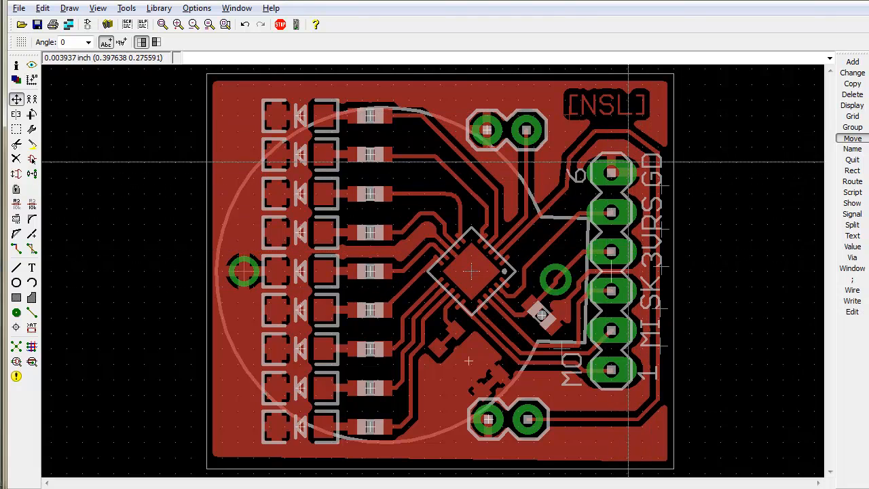
Draw a rectangle on layer 41 tRestrict around the [NSL] text and rerun Ratsnest to clear the pour there.
scroll(606, 122, "up", 1)
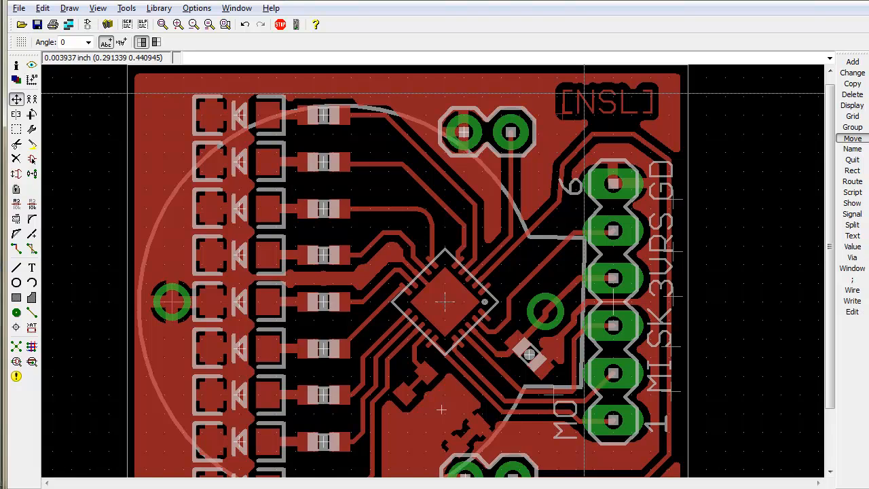
key("Return")
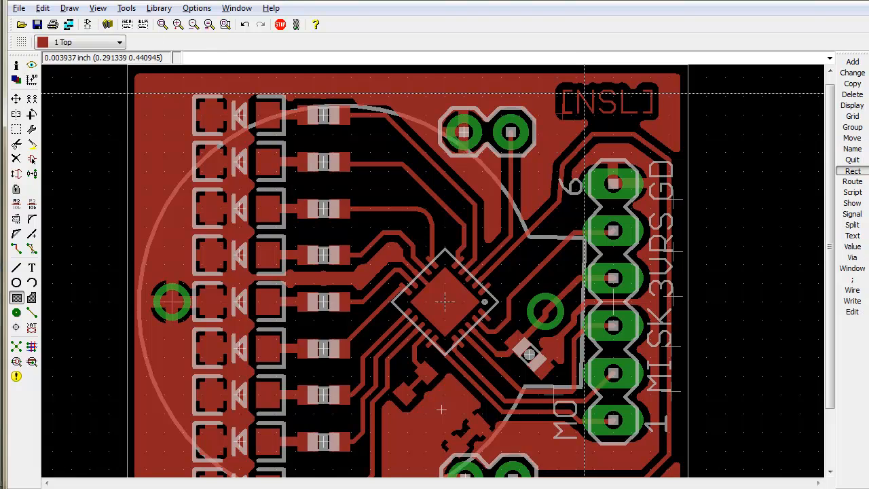
left_click(80, 42)
scroll(107, 166, "down", 3)
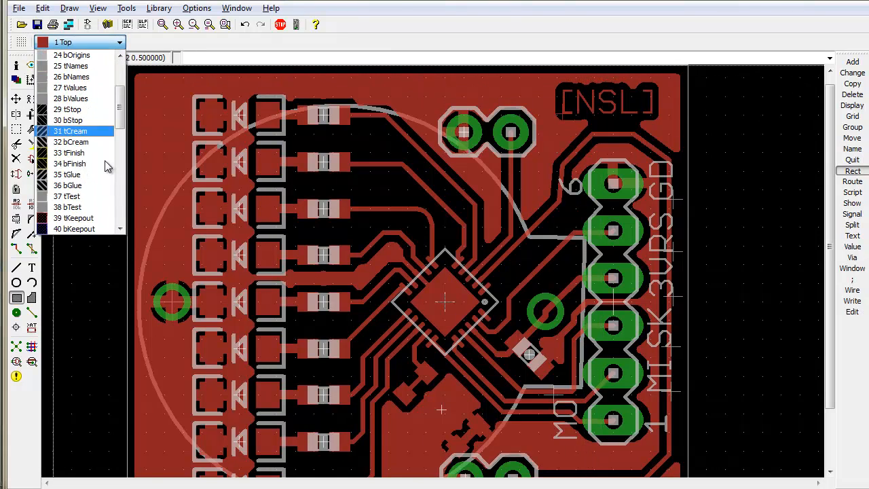
scroll(105, 167, "down", 2)
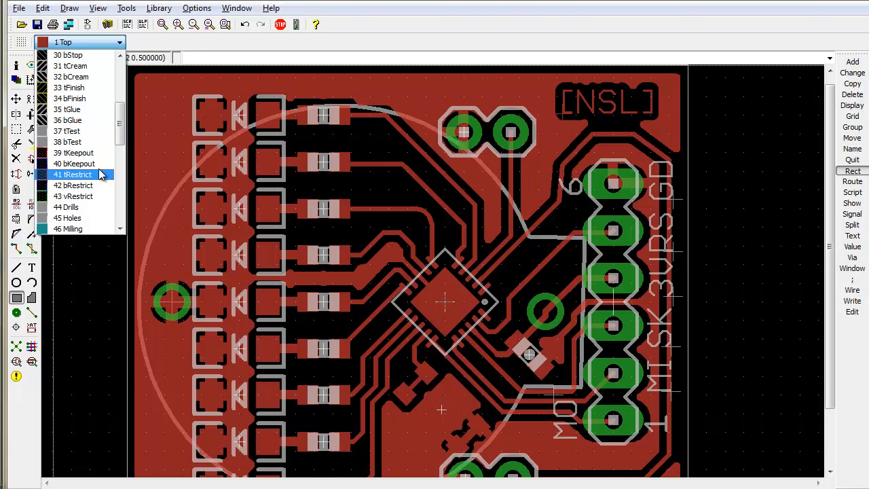
left_click(97, 175)
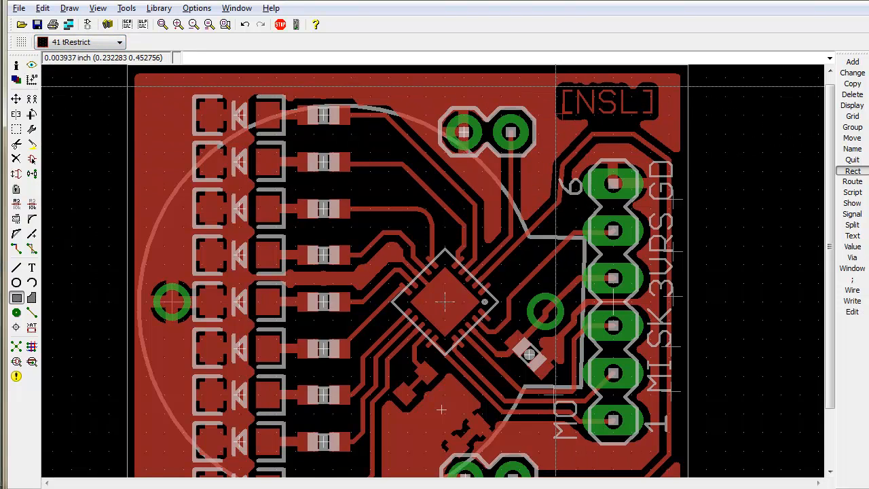
left_click(655, 119)
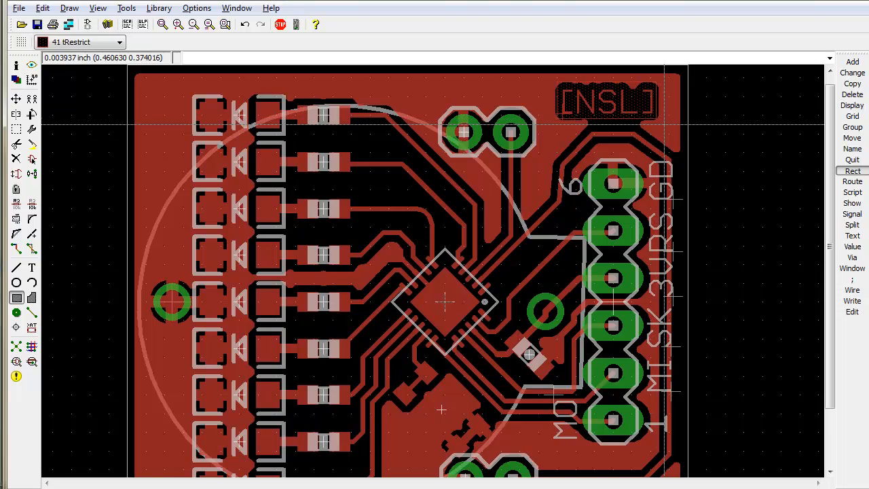
type("rat")
key("Return")
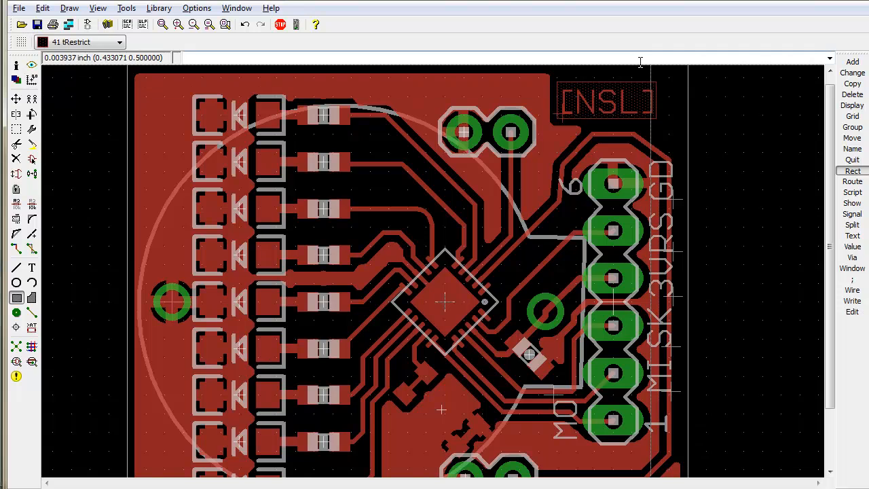
Run the design rule check and review several of the Restrict errors around the [NSL] text.
key("Return")
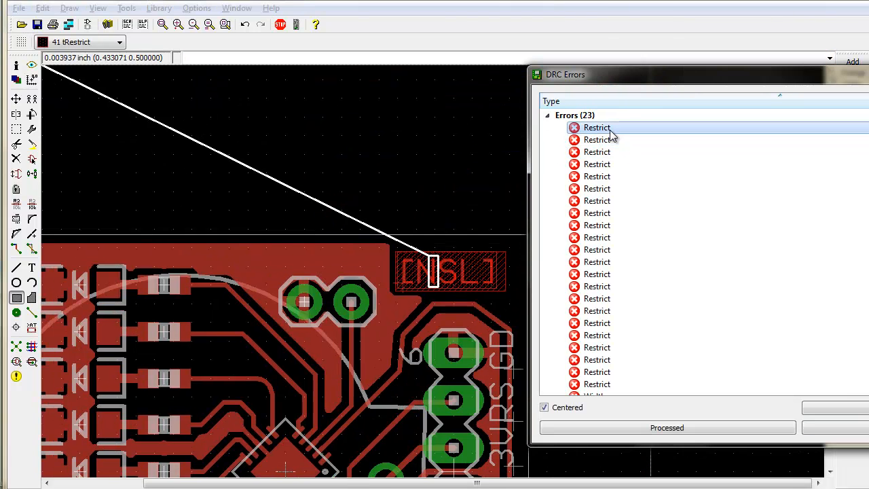
left_click(611, 201)
left_click(617, 323)
left_click(620, 372)
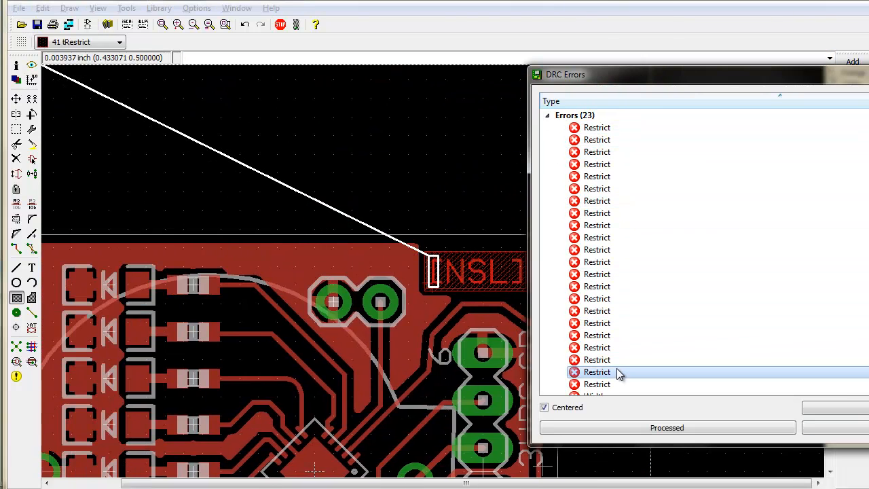
left_click(625, 383)
left_click(615, 249)
left_click(614, 152)
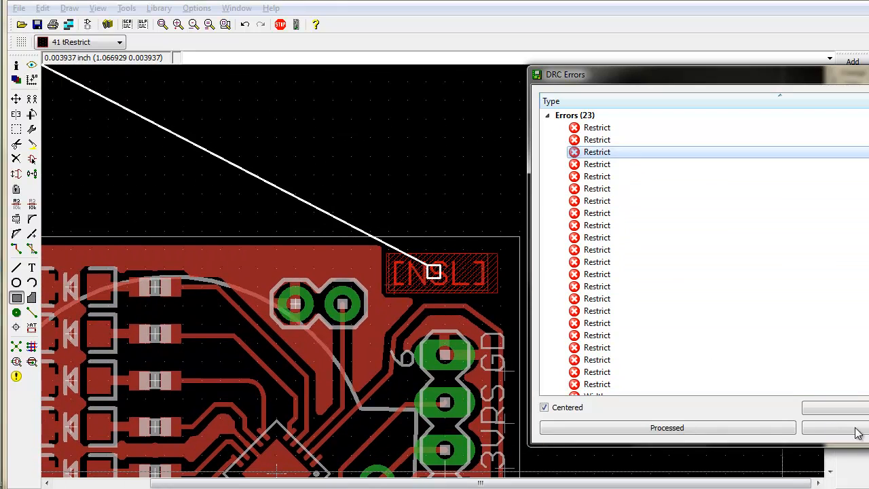
key("Escape")
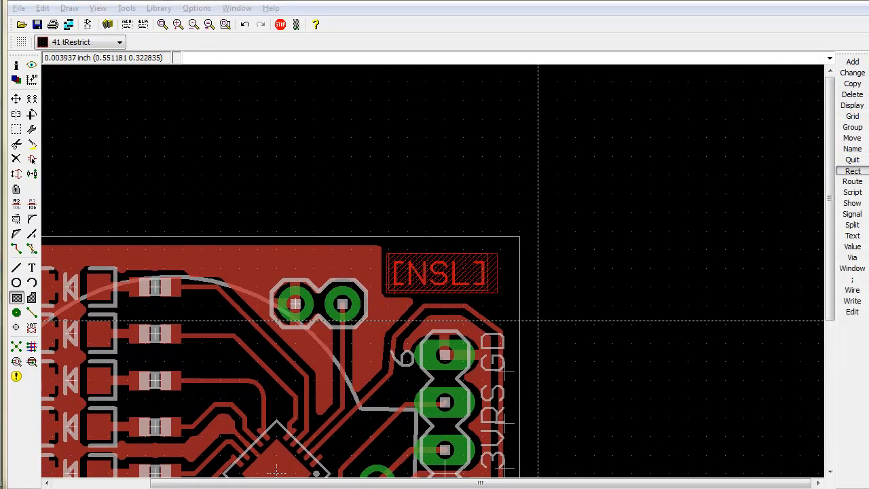
Inspect the trace spacing and copper pour around the central chip and across the whole board.
key("alt+F2")
scroll(461, 288, "up", 4)
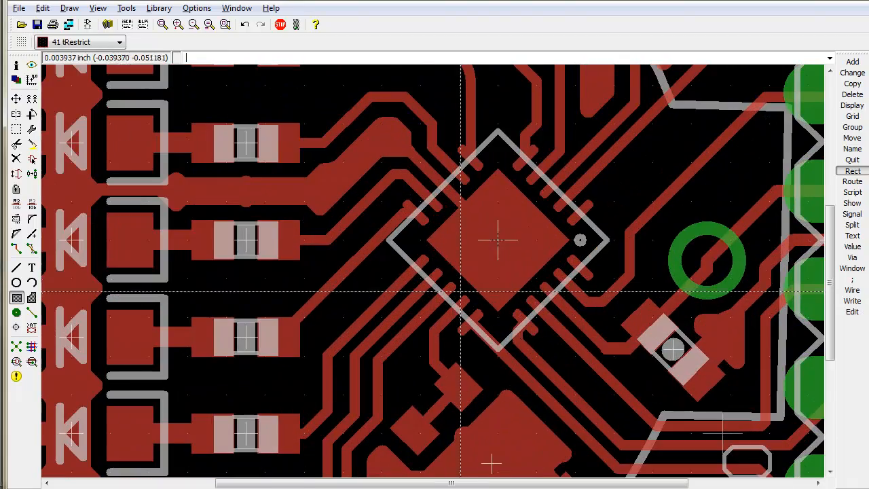
scroll(491, 464, "down", 3)
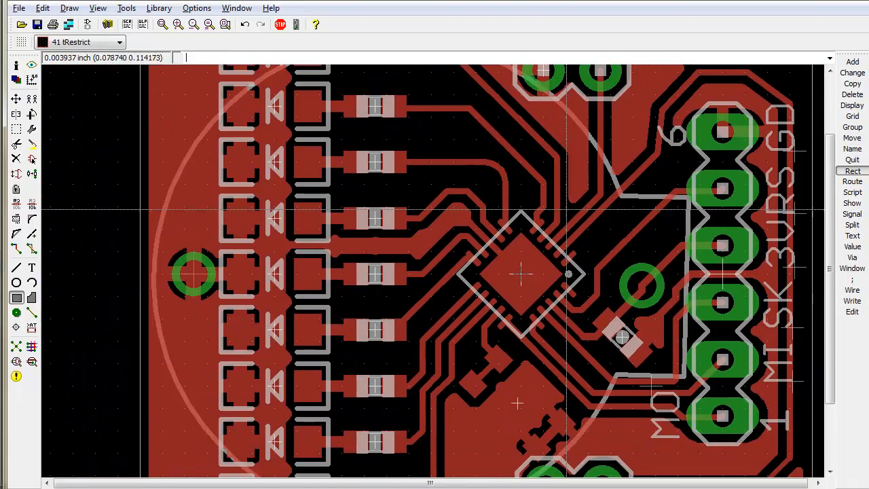
scroll(519, 365, "down", 2)
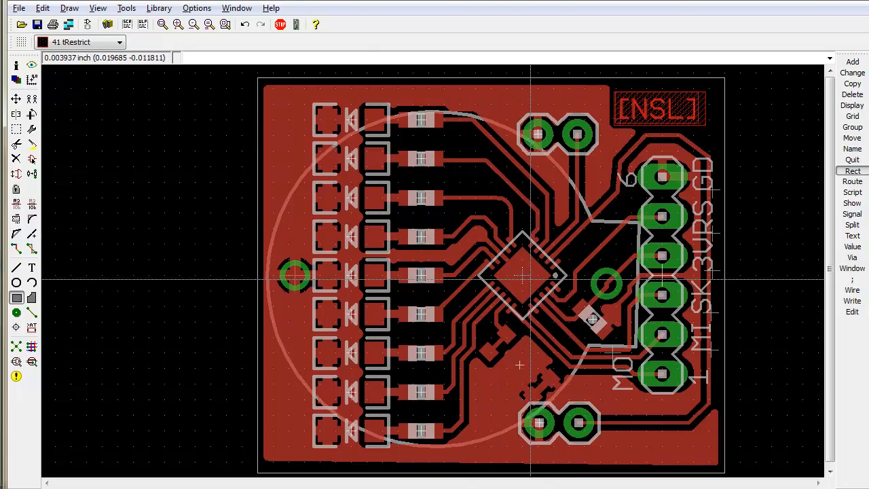
scroll(530, 278, "up", 4)
scroll(435, 288, "down", 2)
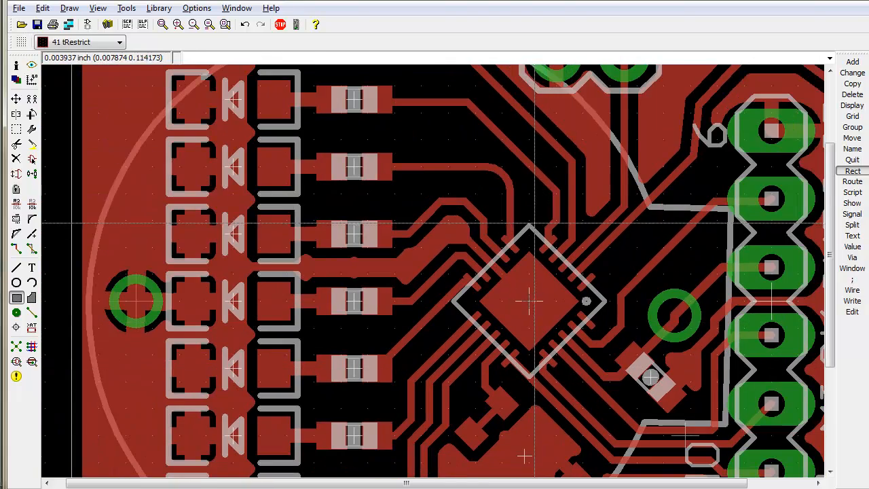
scroll(524, 456, "down", 3)
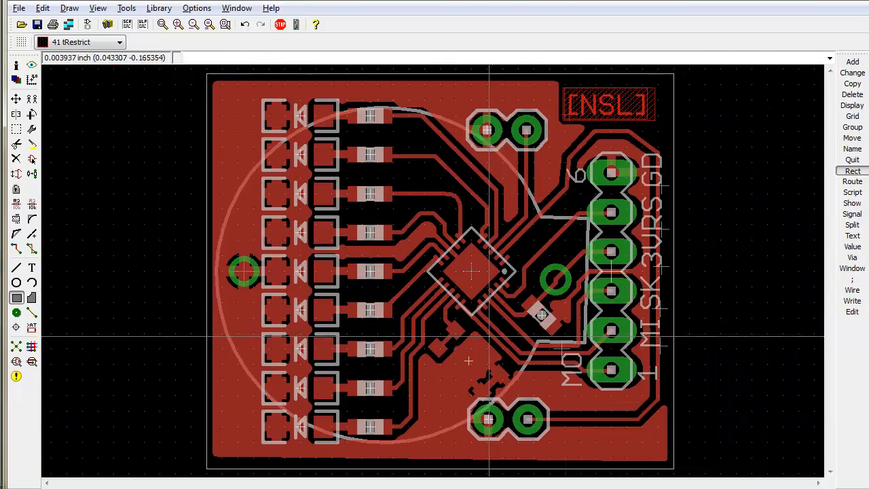
scroll(354, 392, "up", 6)
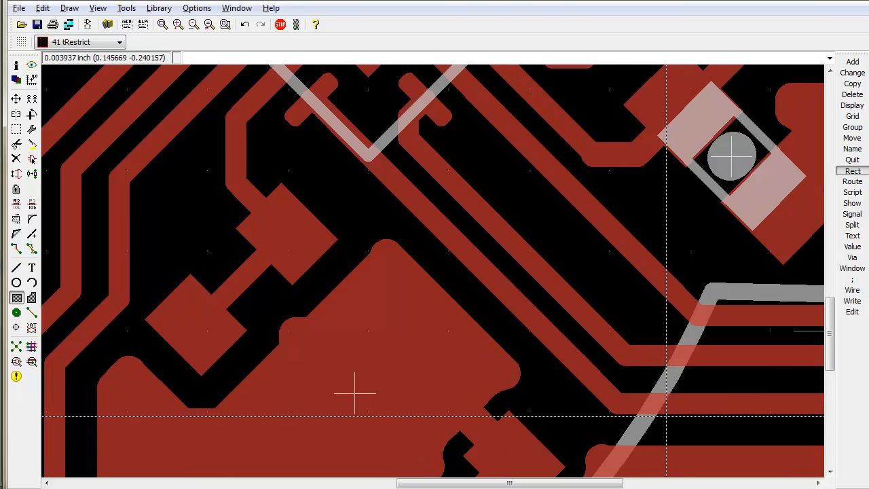
scroll(456, 393, "down", 1)
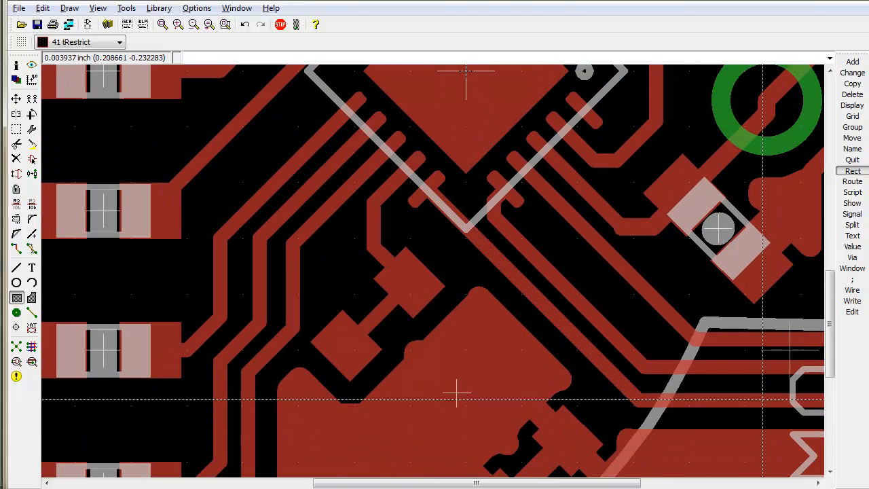
scroll(418, 421, "up", 1)
scroll(419, 417, "down", 5)
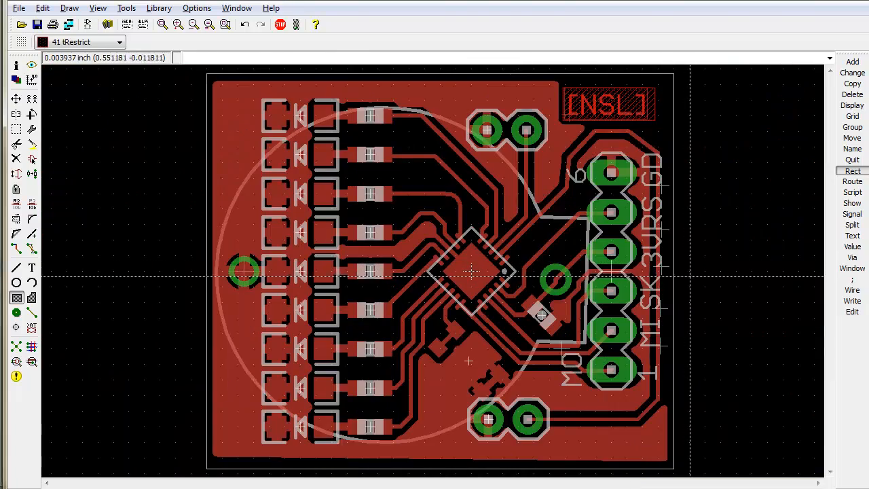
Move the middle diagonal trace below the chip closer to its upper neighbour and reroute its short connection to the chip pin.
scroll(534, 367, "up", 5)
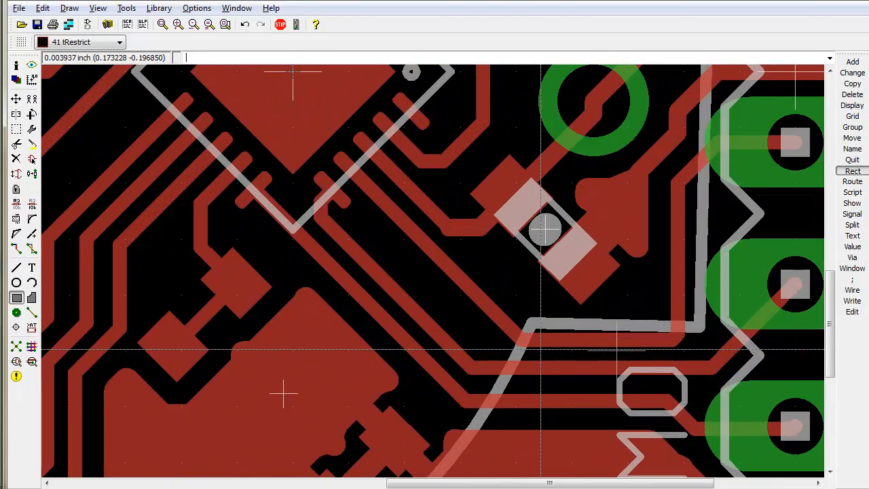
scroll(478, 374, "up", 2)
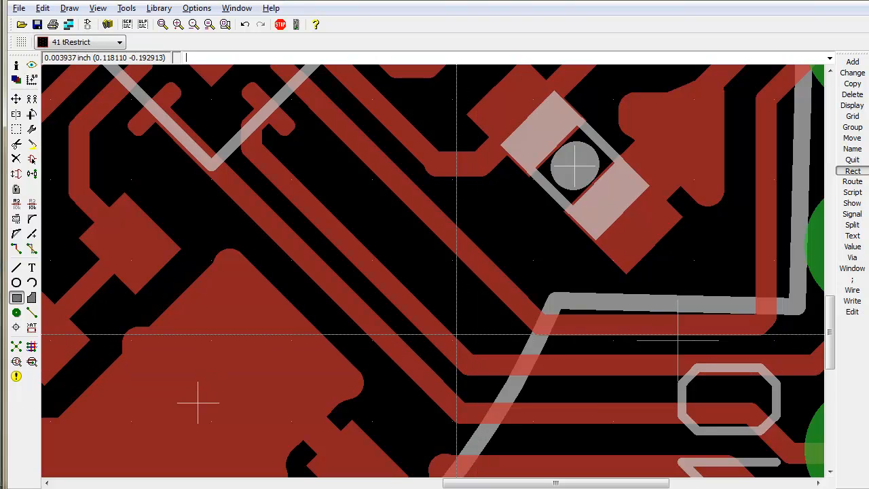
left_click(423, 335)
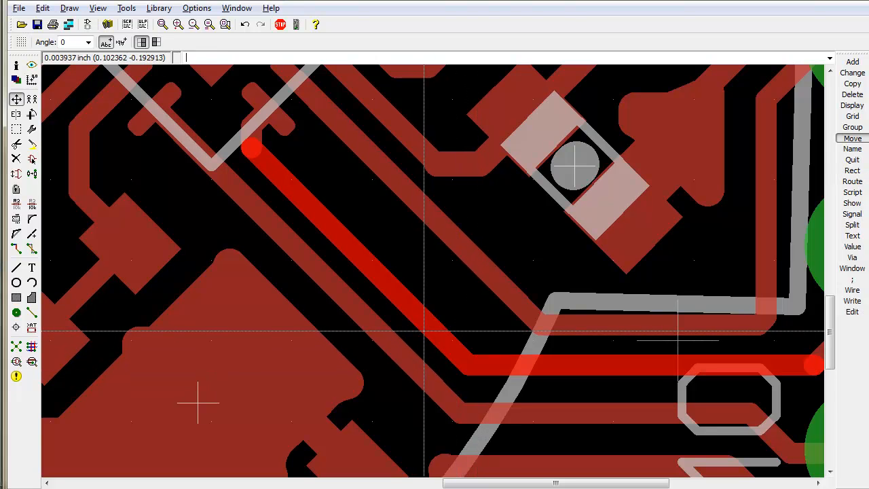
left_click(430, 330)
left_click(430, 330)
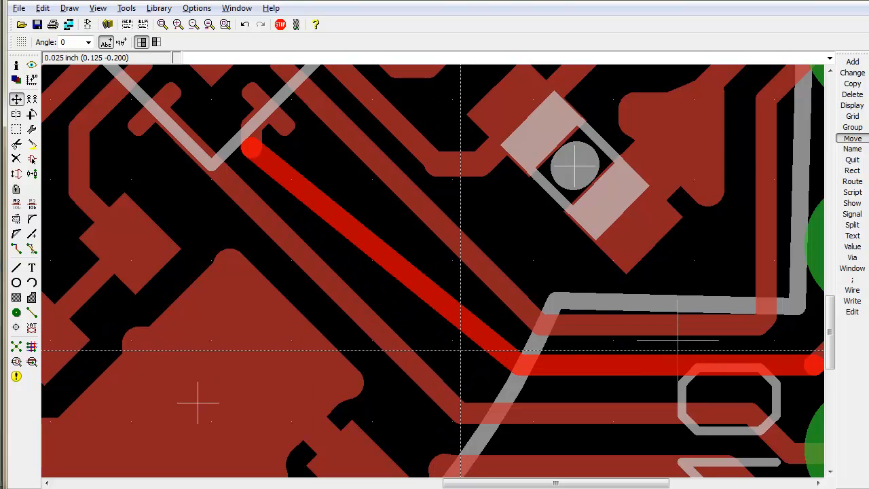
type("r")
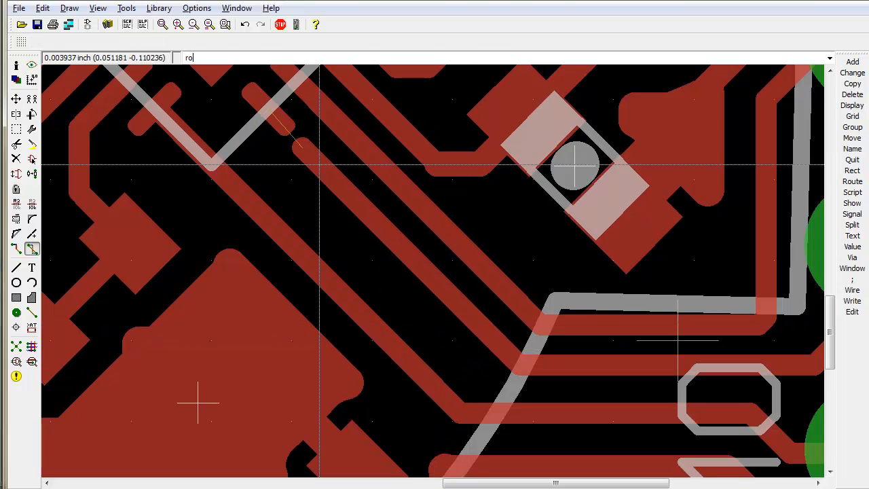
type("o")
key("Return")
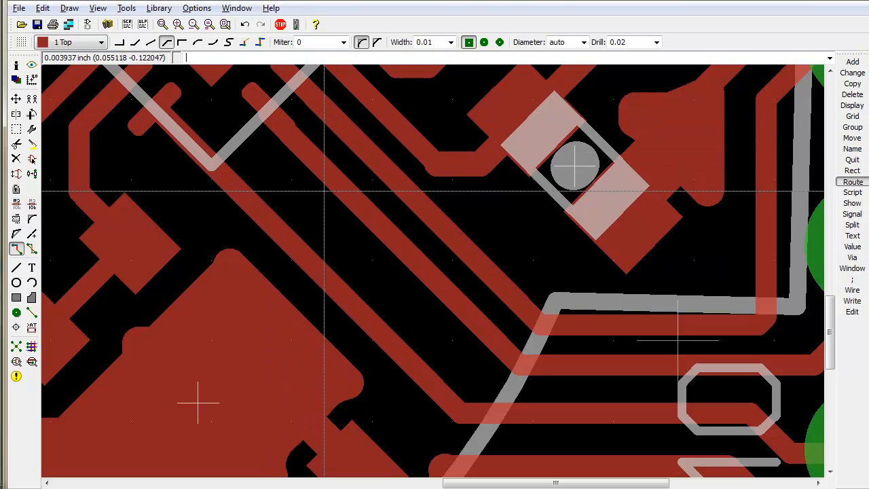
scroll(327, 192, "down", 5)
scroll(496, 331, "up", 5)
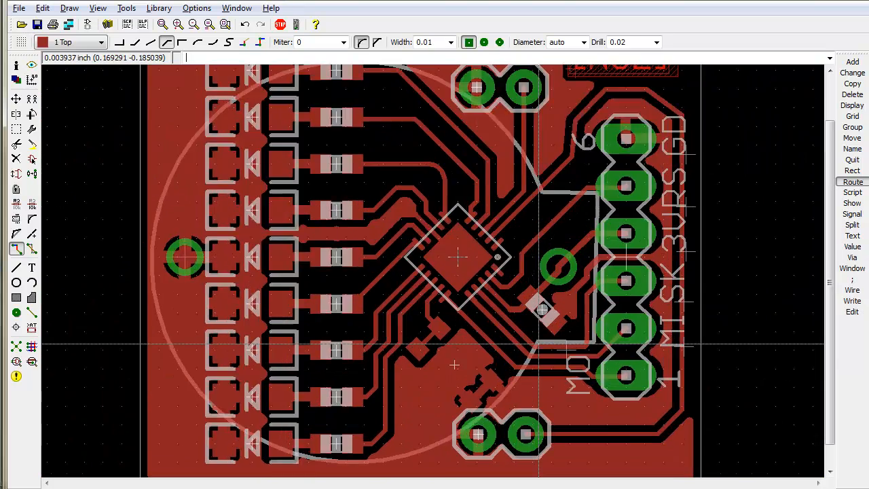
scroll(495, 331, "down", 4)
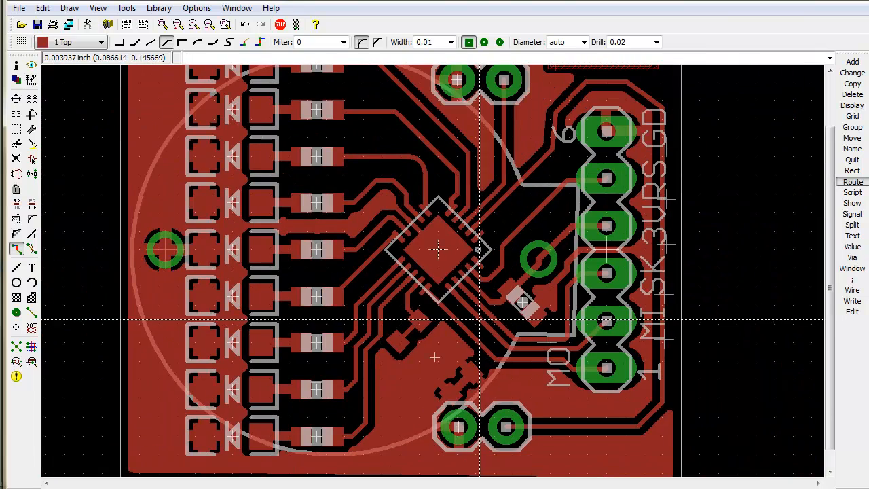
scroll(406, 275, "down", 1)
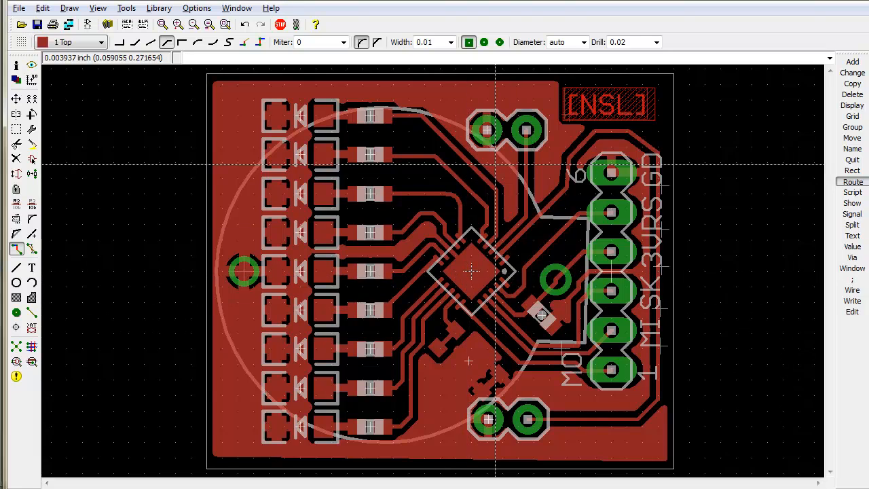
scroll(500, 254, "up", 2)
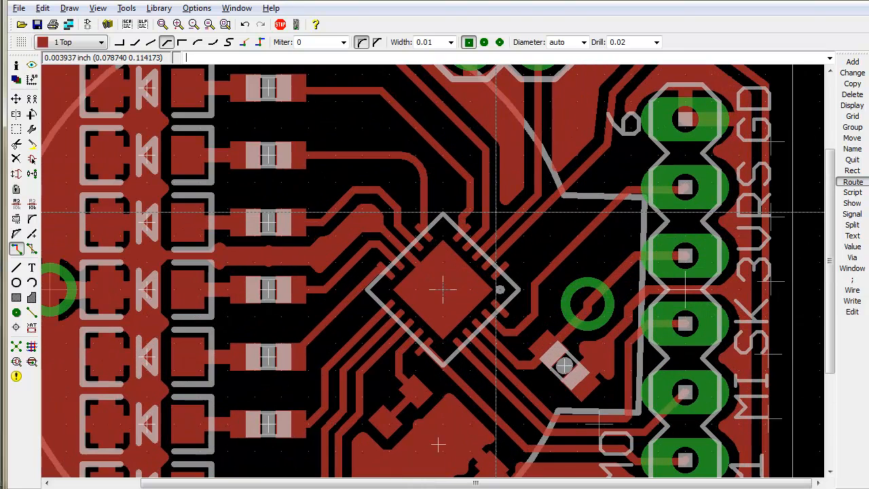
scroll(490, 217, "down", 2)
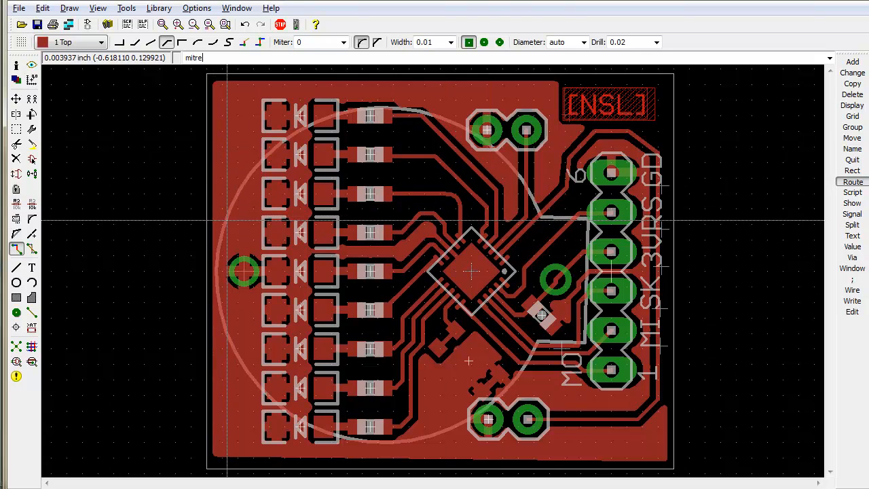
Try to miter the bend in the trace from the second resistor with a radius of 0.
key("Return")
key("Return")
type("mi")
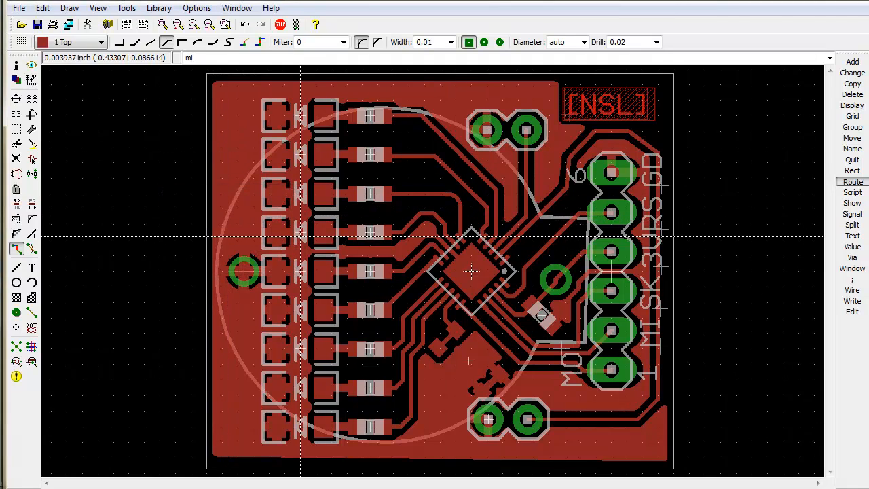
type("ter")
key("Return")
scroll(315, 208, "up", 3)
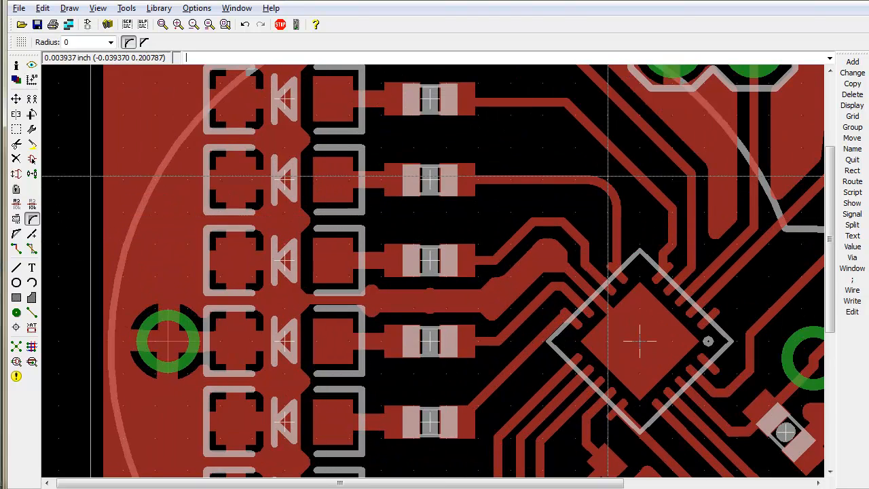
left_click(564, 107)
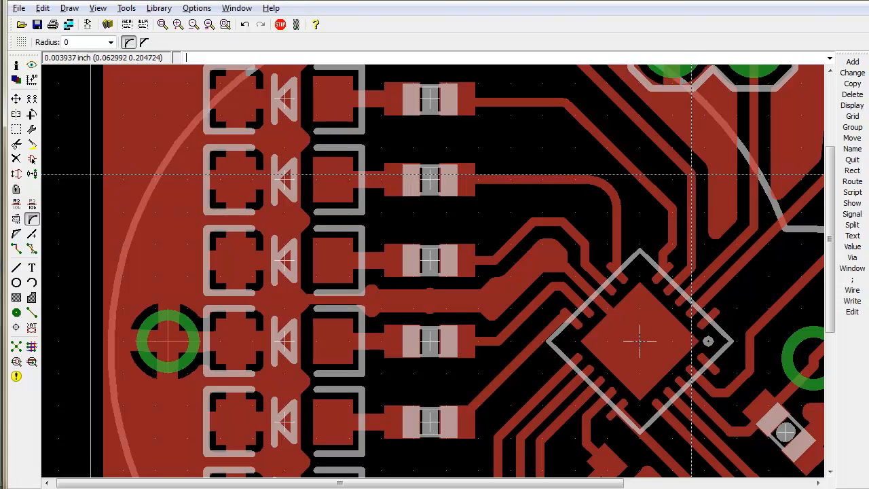
key("alt+F2")
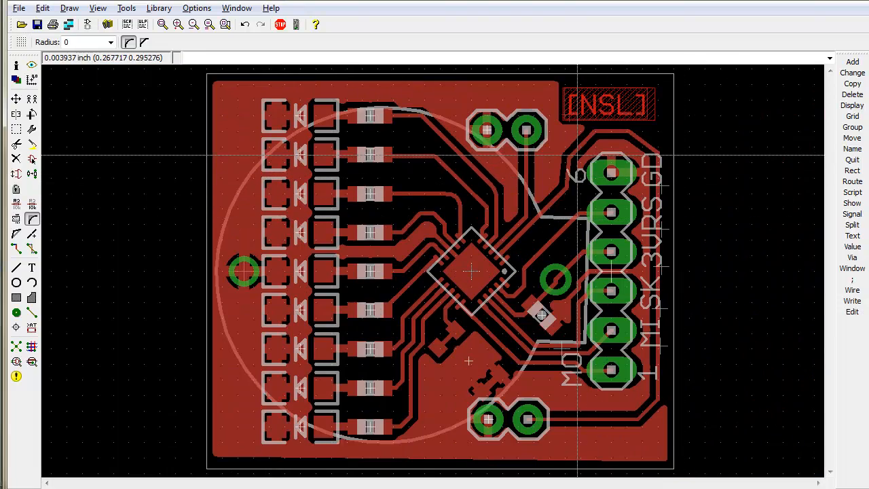
Inspect the trace corners and spacing around the central chip, the connector and the resistor column.
scroll(533, 224, "up", 2)
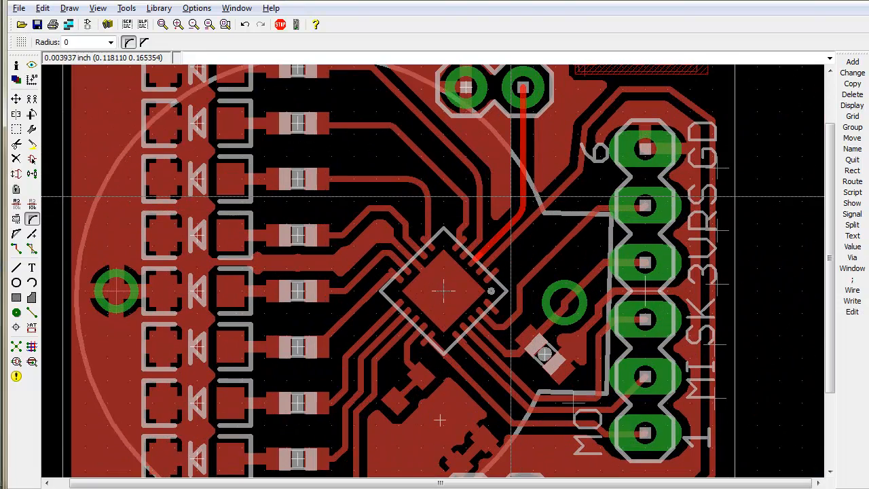
scroll(536, 229, "down", 2)
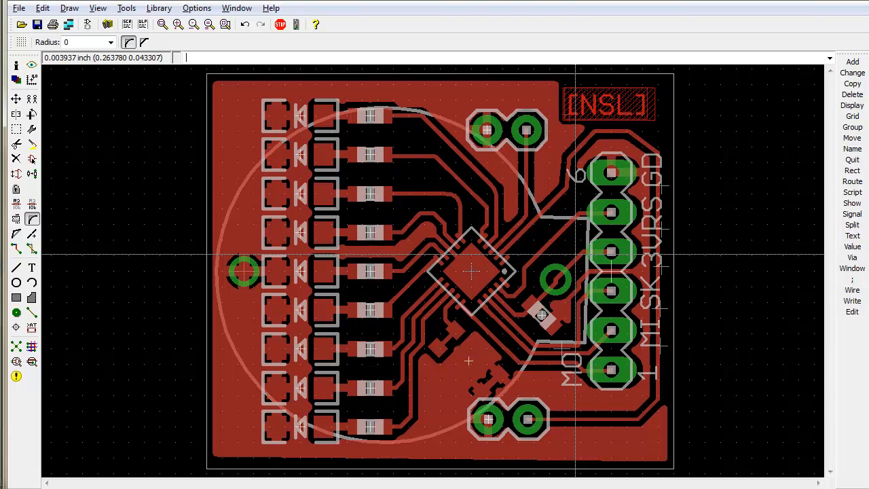
scroll(575, 256, "up", 1)
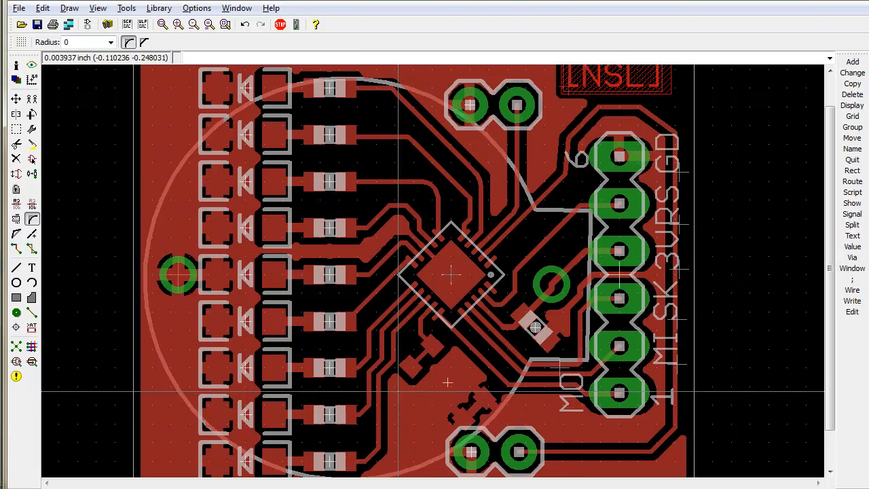
scroll(455, 361, "down", 1)
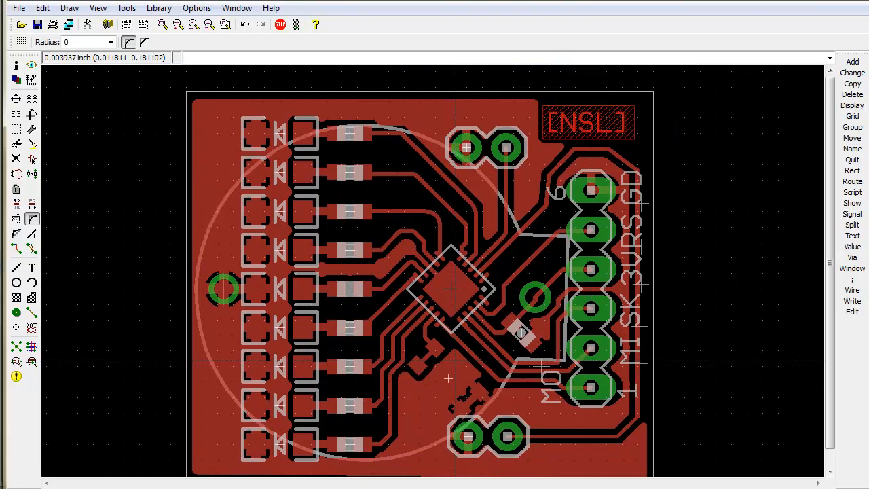
middle_click_drag(455, 361, 475, 344)
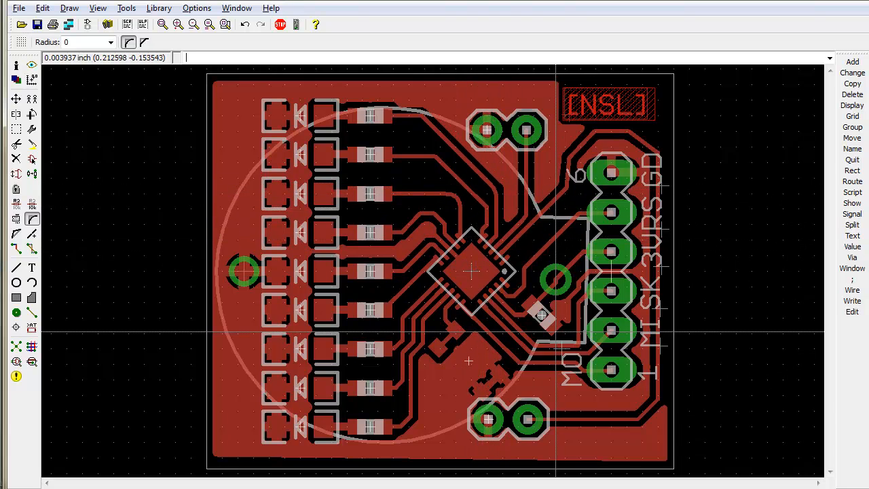
scroll(537, 331, "up", 1)
scroll(577, 355, "up", 1)
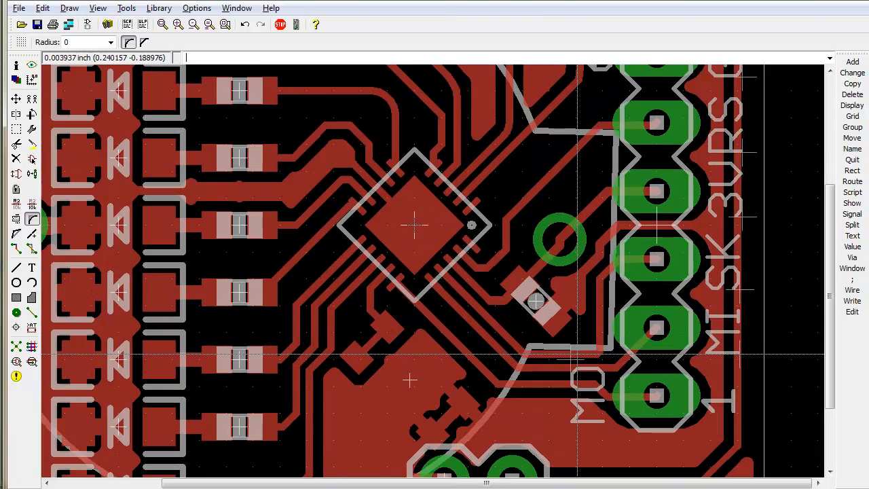
scroll(577, 355, "down", 5)
scroll(466, 354, "up", 4)
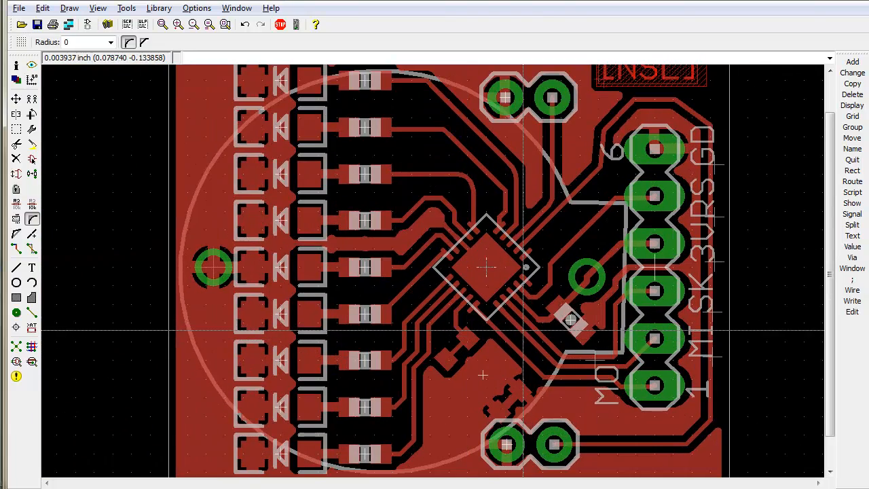
scroll(403, 304, "up", 1)
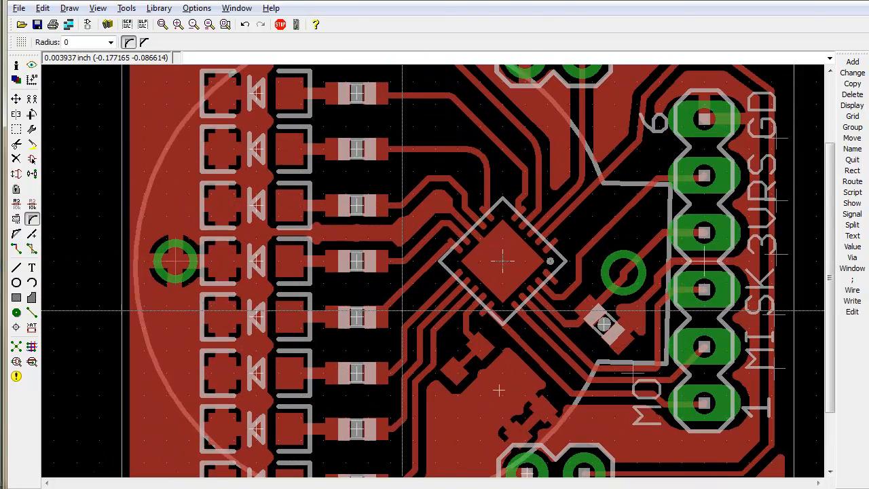
scroll(380, 309, "up", 1)
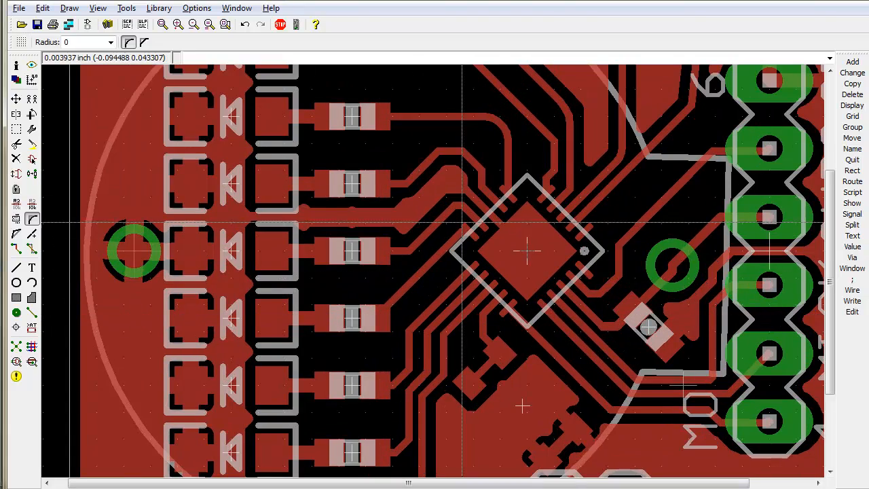
Rip up the diagonal trace between the sixth resistor's pad and the chip's left pin.
scroll(373, 323, "up", 3)
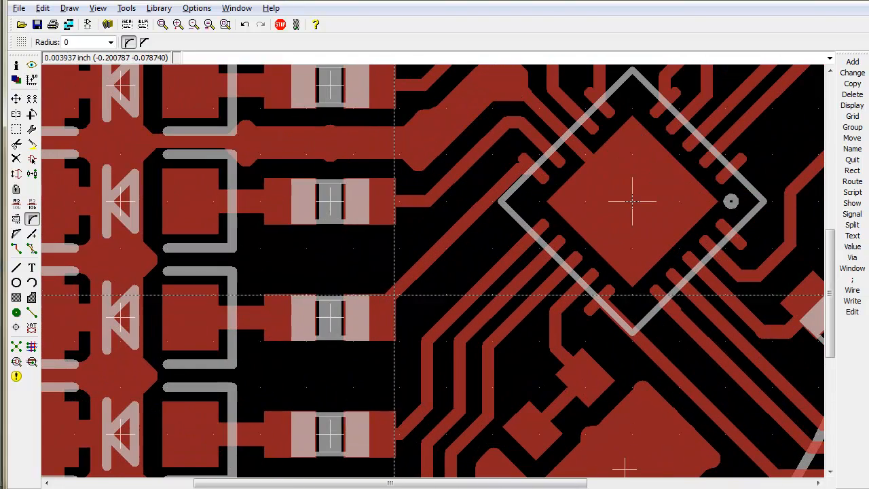
scroll(377, 289, "up", 3)
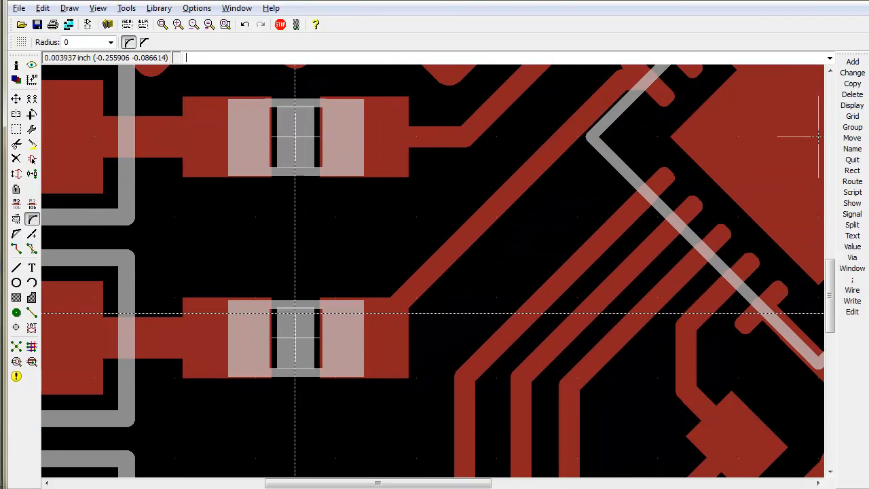
scroll(406, 311, "down", 3)
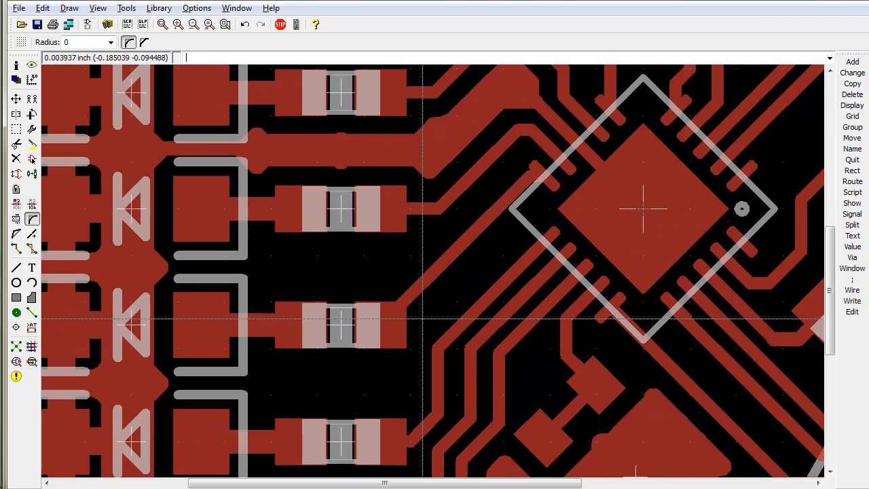
type("rip")
key("Return")
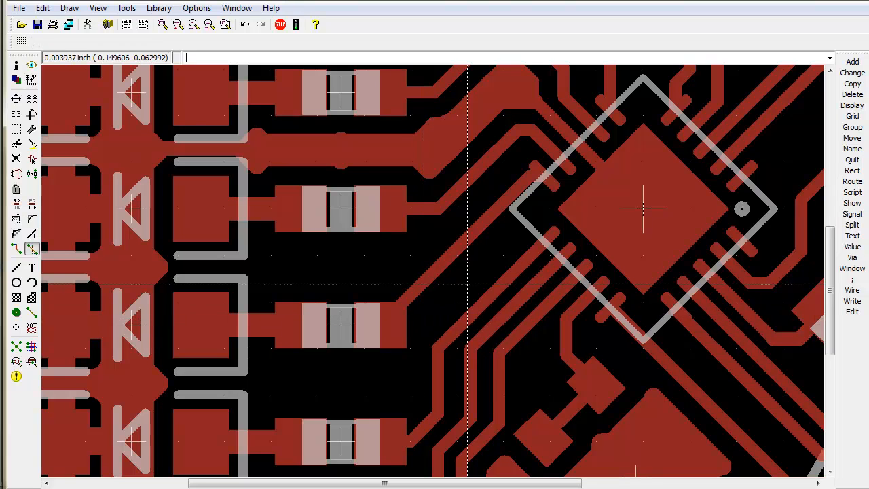
left_click(422, 289)
Try to route the sixth resistor's pad to the chip's left pin, and rip up that route with the stub at the pin.
type("rou")
key("Return")
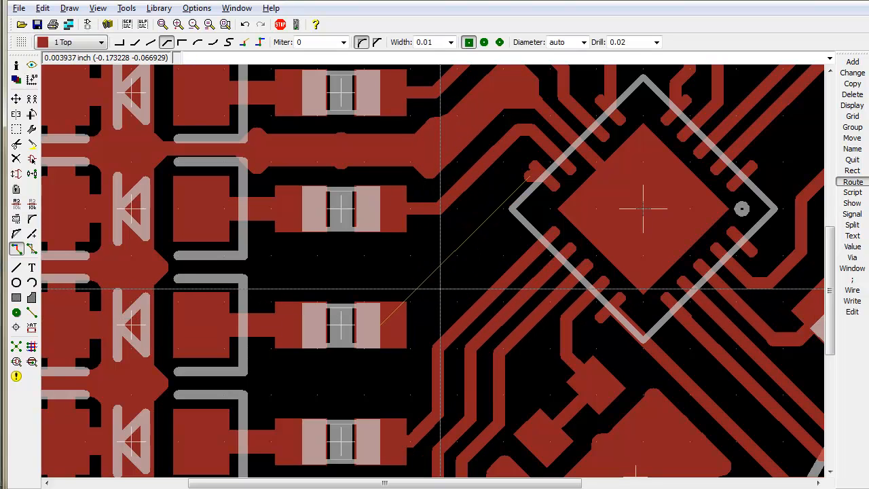
left_click(393, 324)
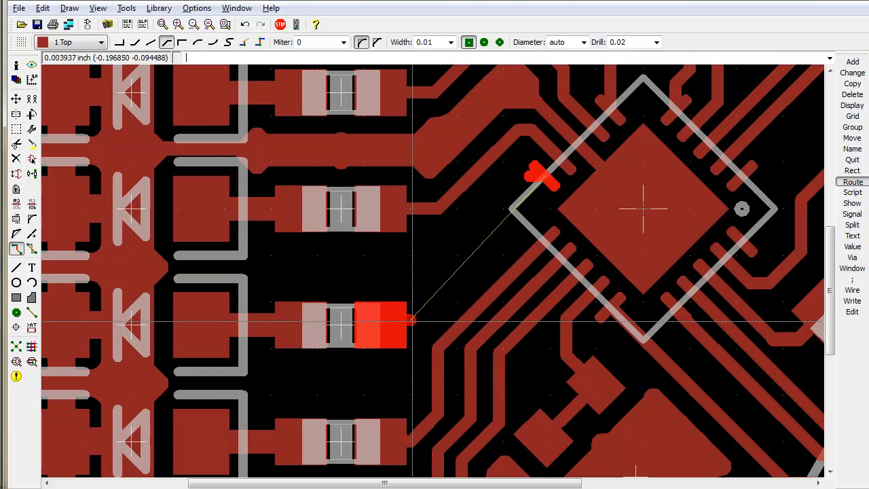
left_click(530, 181)
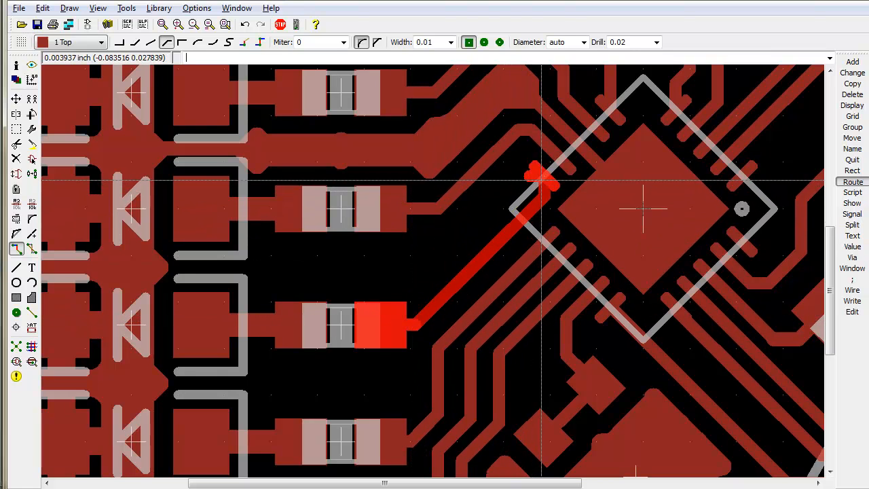
type("rip")
key("Return")
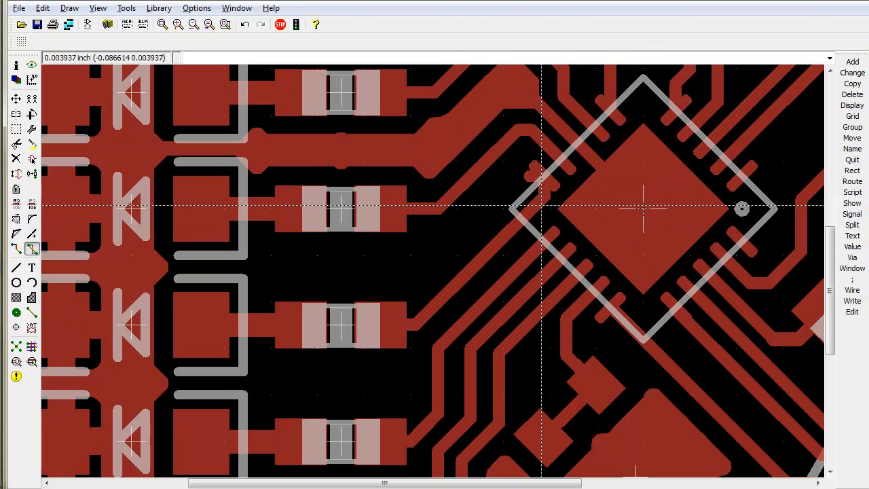
double_click(541, 205)
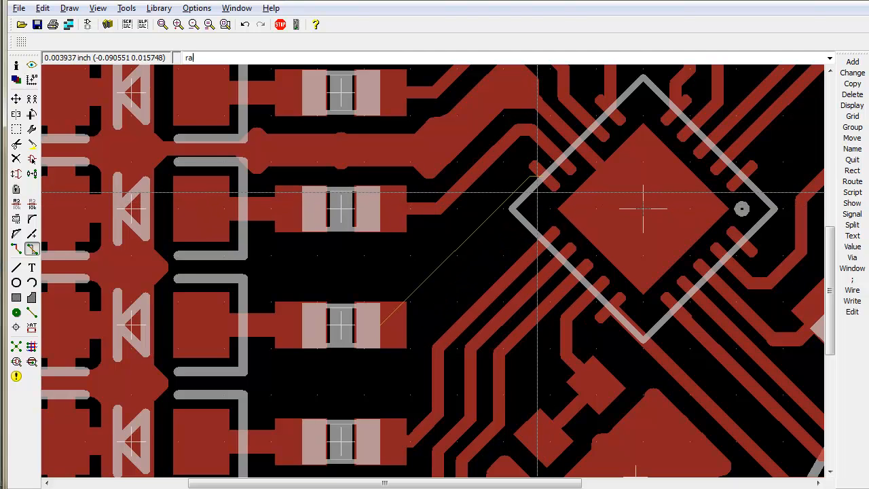
Route a 0.01 wide Top trace from the chip's left pin to the sixth resistor's pad, changing bend styles so it enters the pad horizontally.
type("rou")
key("Return")
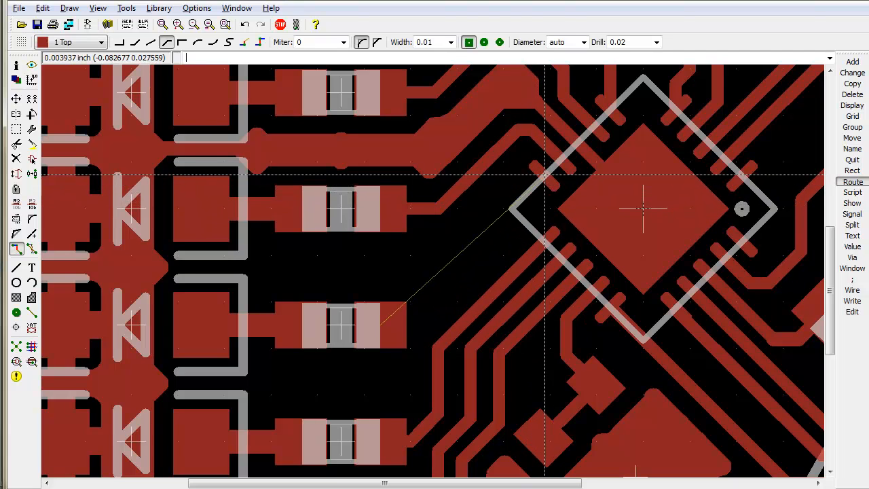
left_click(513, 209)
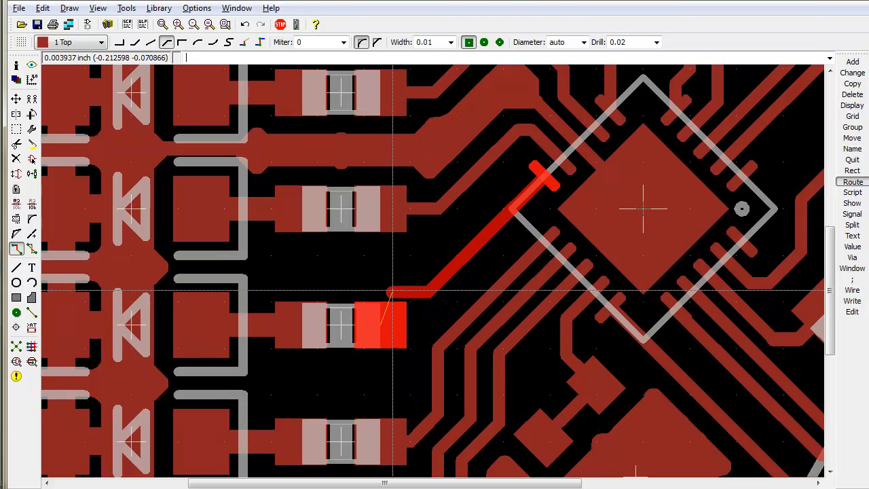
right_click(424, 319)
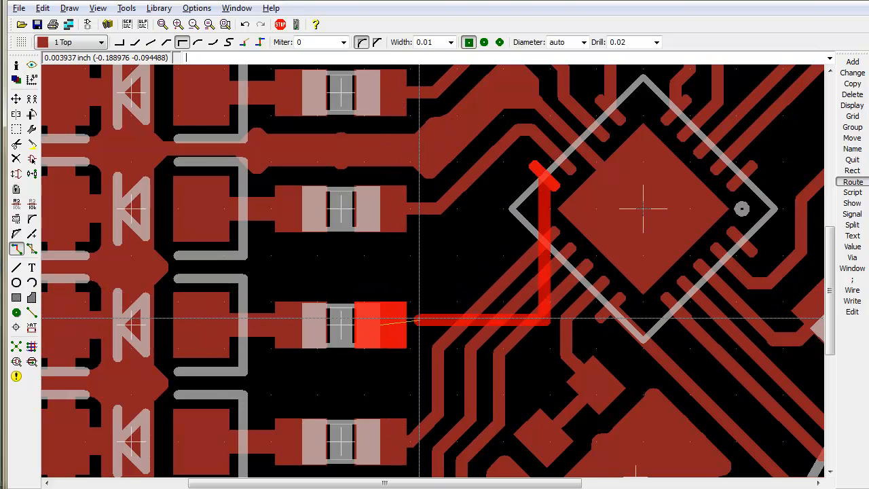
right_click(422, 319)
right_click(421, 319)
right_click(420, 319)
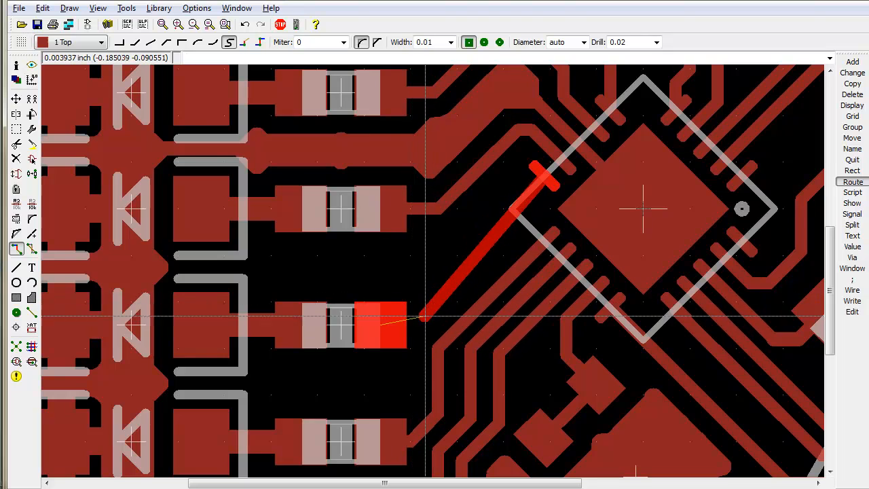
right_click(422, 323)
right_click(423, 325)
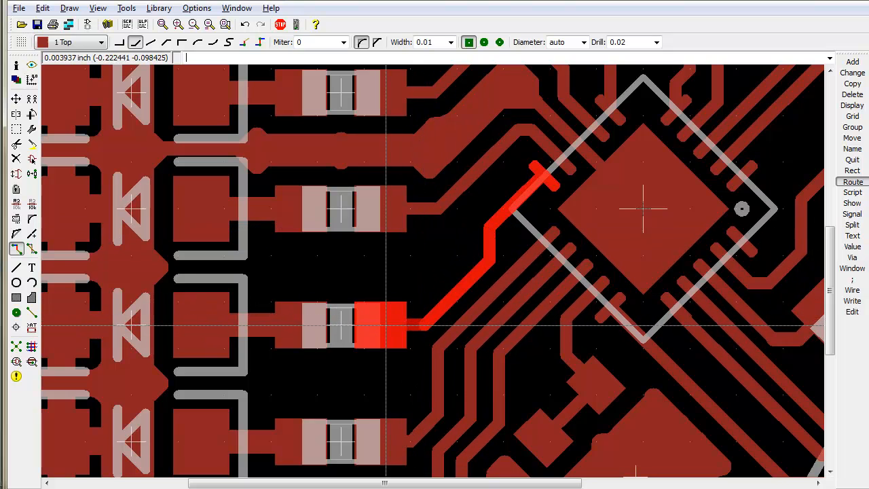
left_click(414, 327)
key("alt+F2")
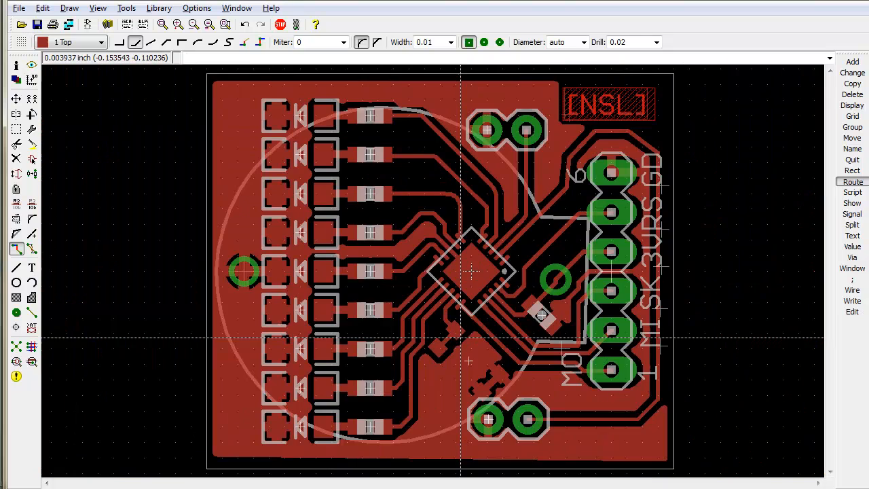